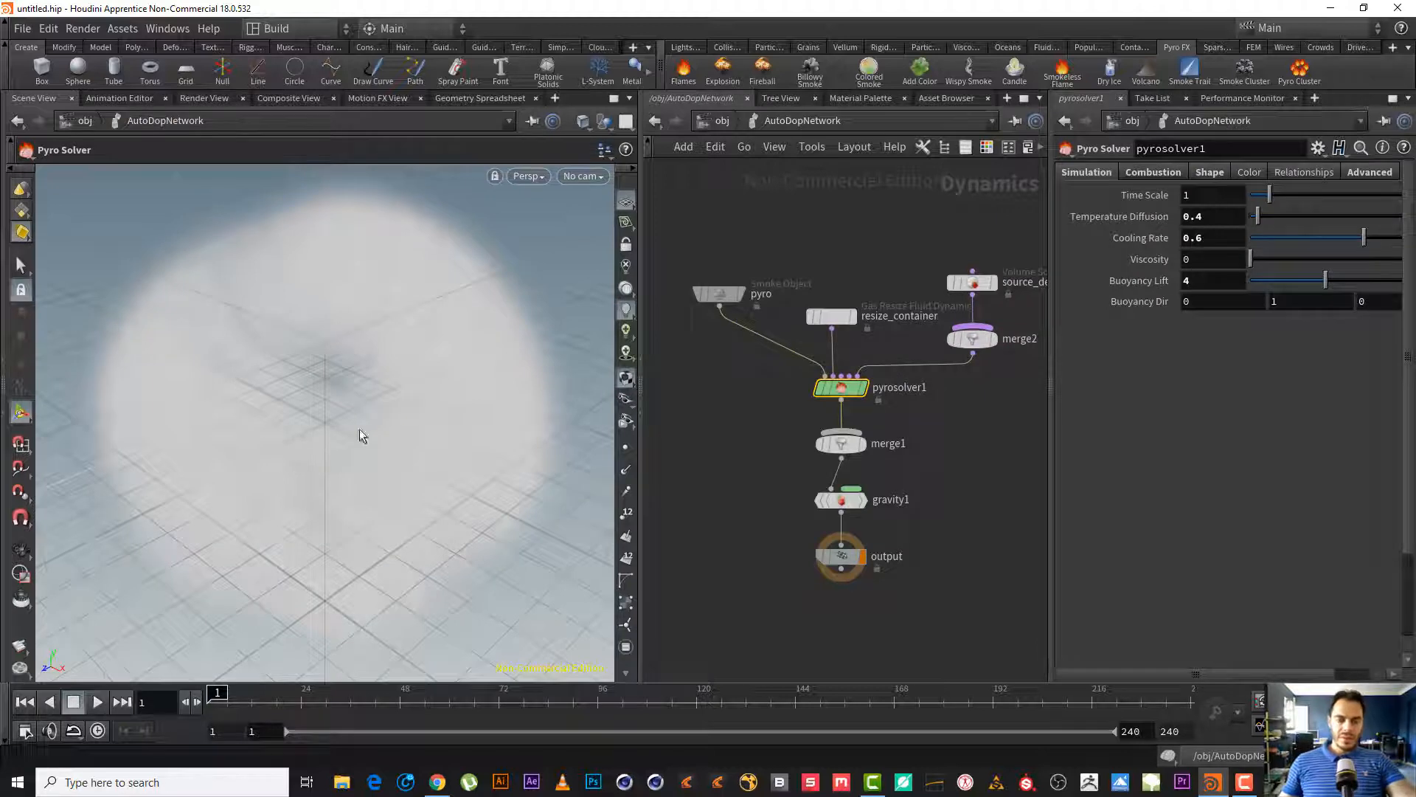
# - Play the smoke simulation in the viewport from frame 1 to about frame 20 from a more distant view
pyautogui.scroll(-5, 677, 438)
pyautogui.press('Escape')
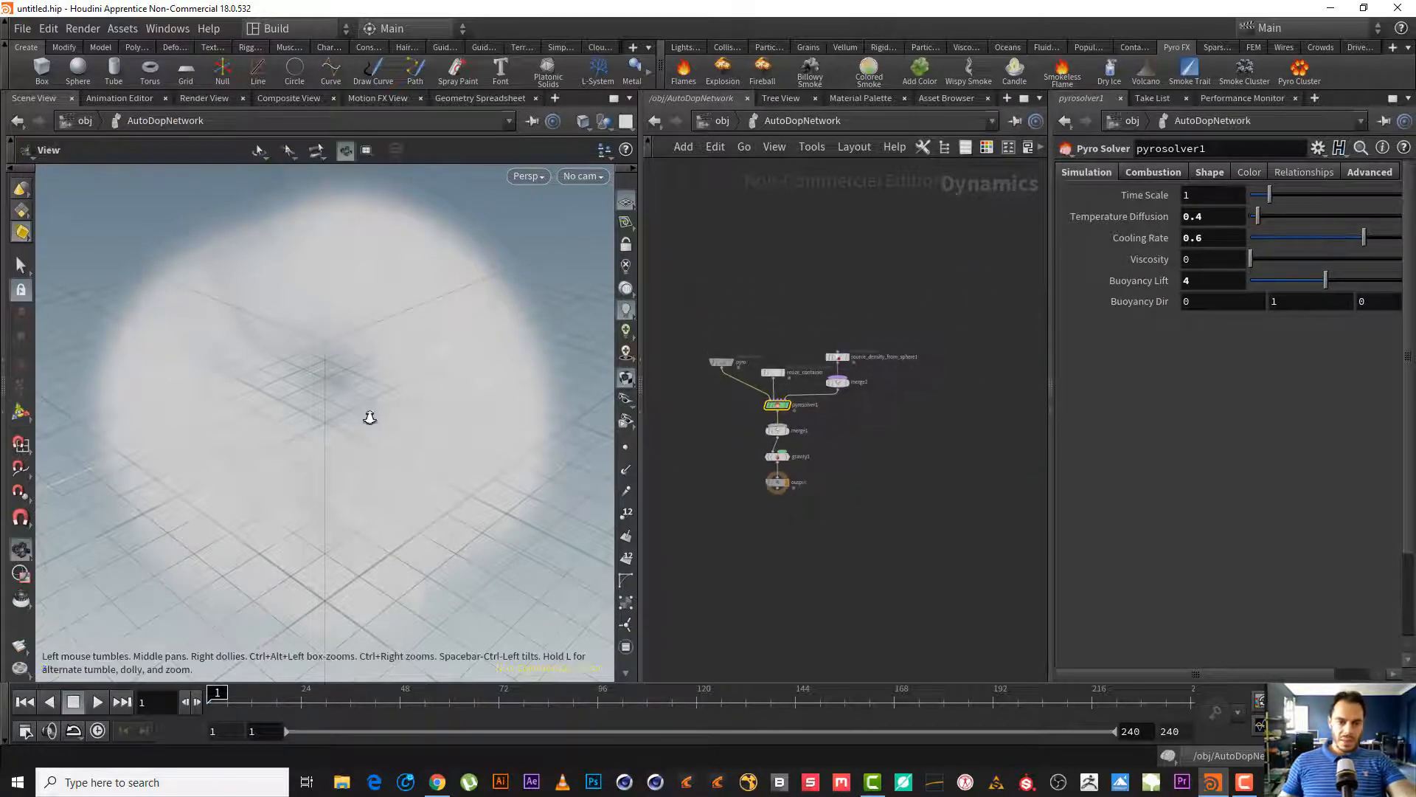
pyautogui.moveTo(370, 414); pyautogui.dragTo(240, 667)
pyautogui.click(97, 703)
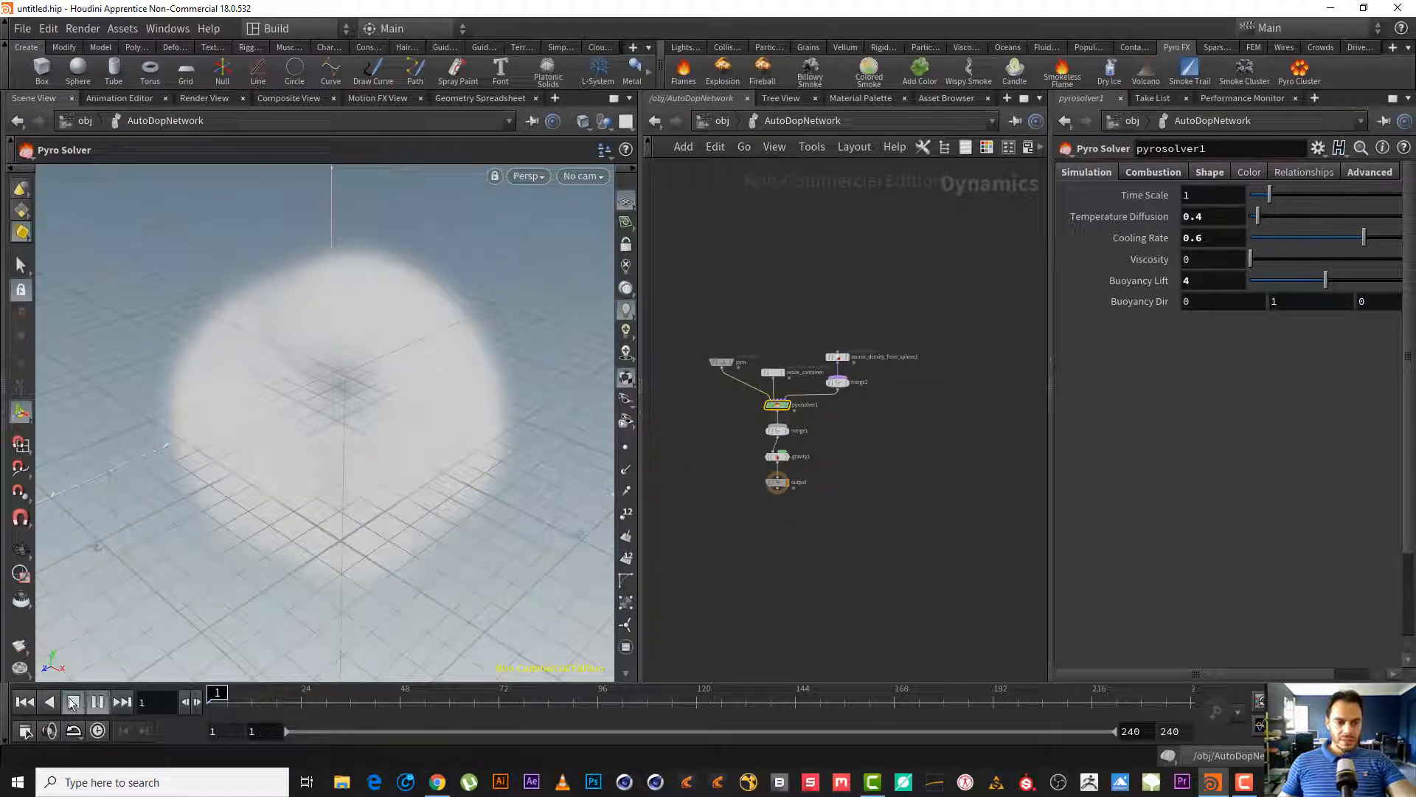
pyautogui.click(72, 702)
pyautogui.keyDown('alt'); pyautogui.moveTo(250, 494); pyautogui.dragTo(192, 493, button='right'); pyautogui.keyUp('alt')
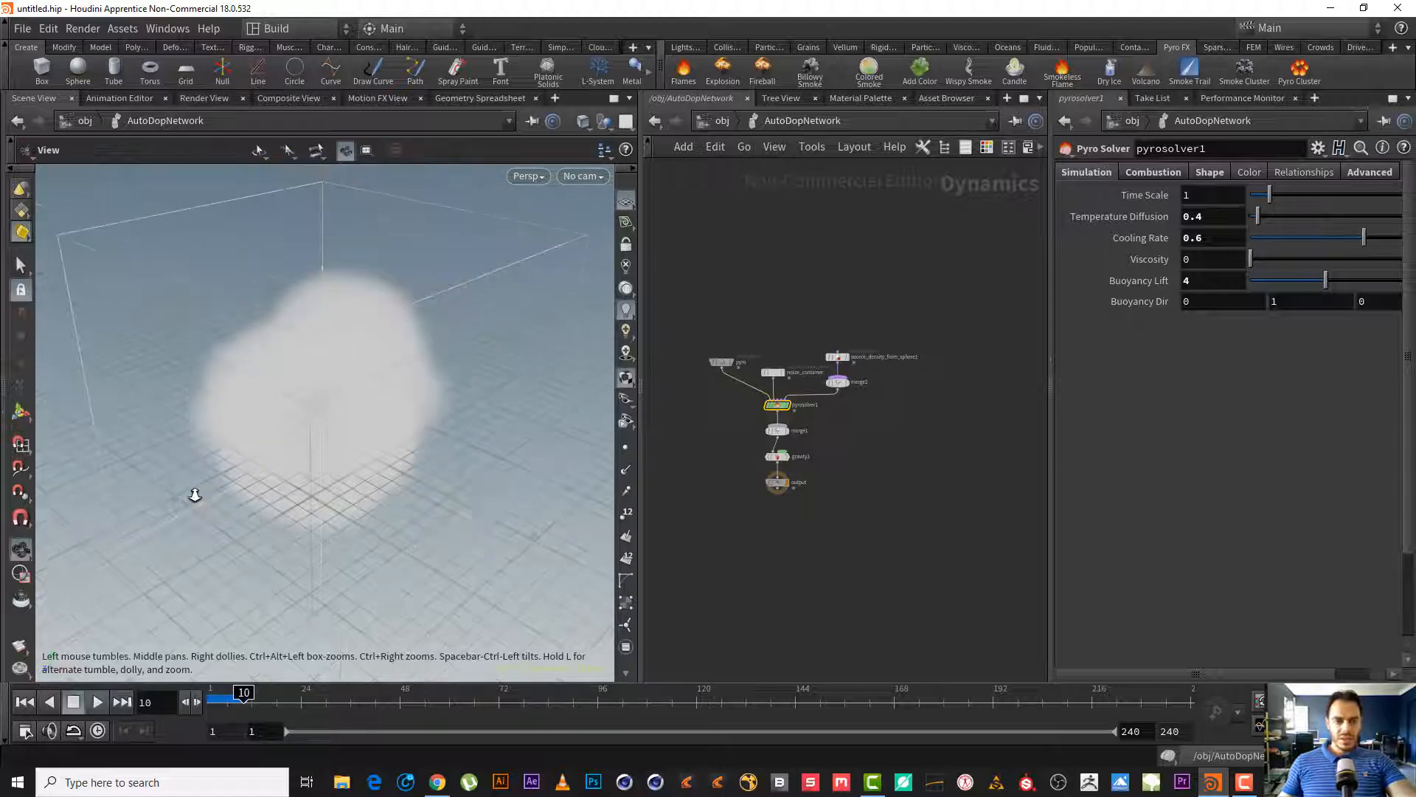
pyautogui.click(122, 702)
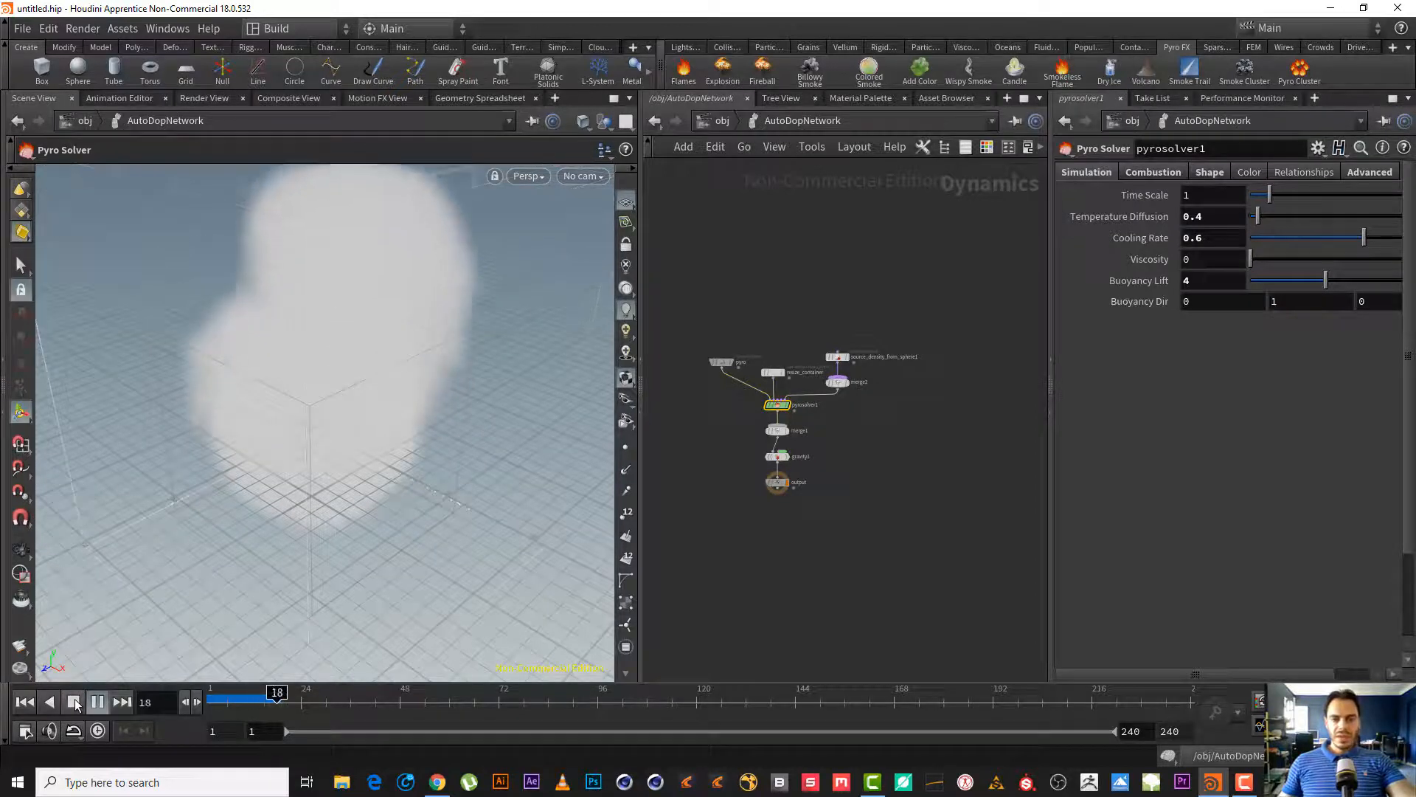
# - Examine the density and temperature operations of the source_density_from_sphere1 volume source node
pyautogui.rightClick(878, 382)
pyautogui.press('Escape')
pyautogui.scroll(5, 874, 295)
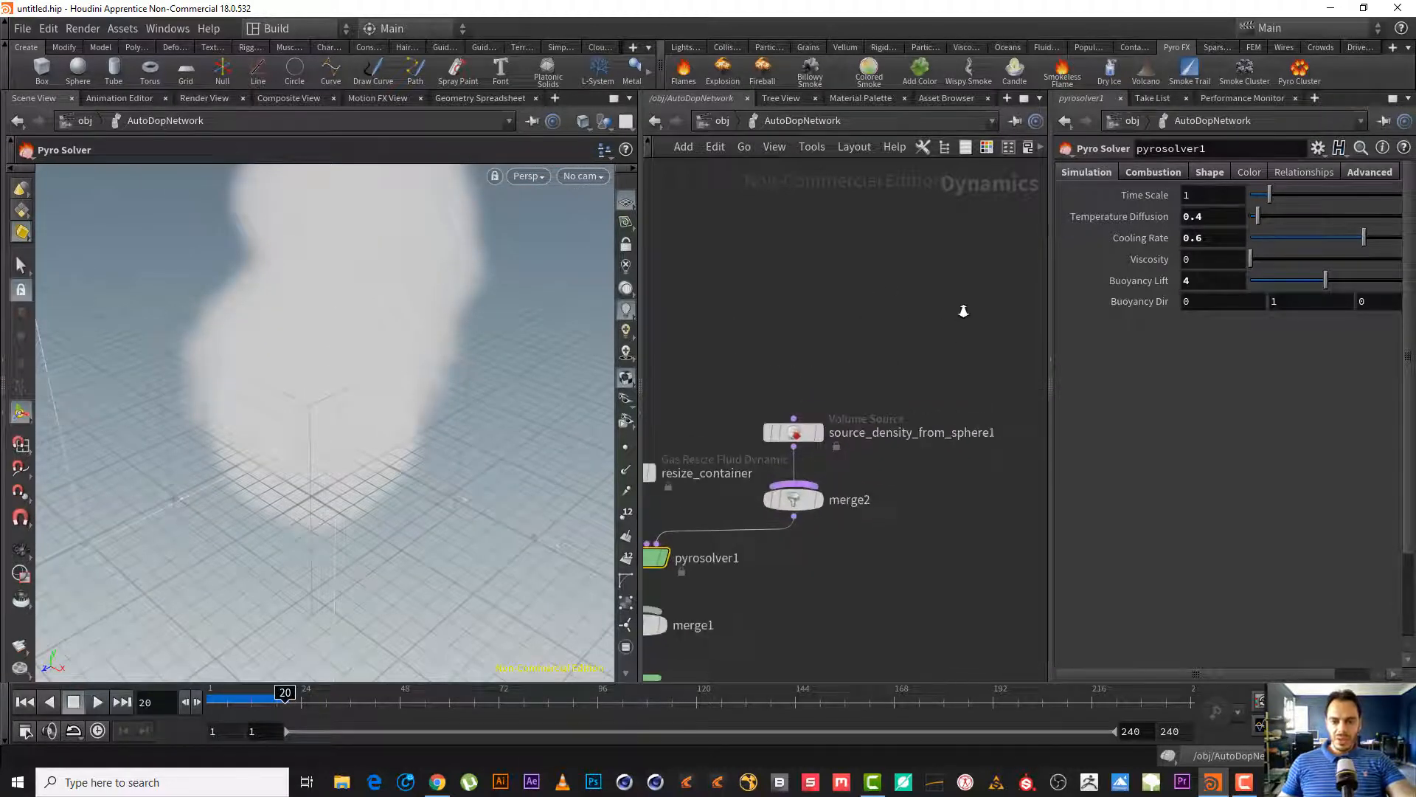
pyautogui.moveTo(936, 331); pyautogui.dragTo(784, 446)
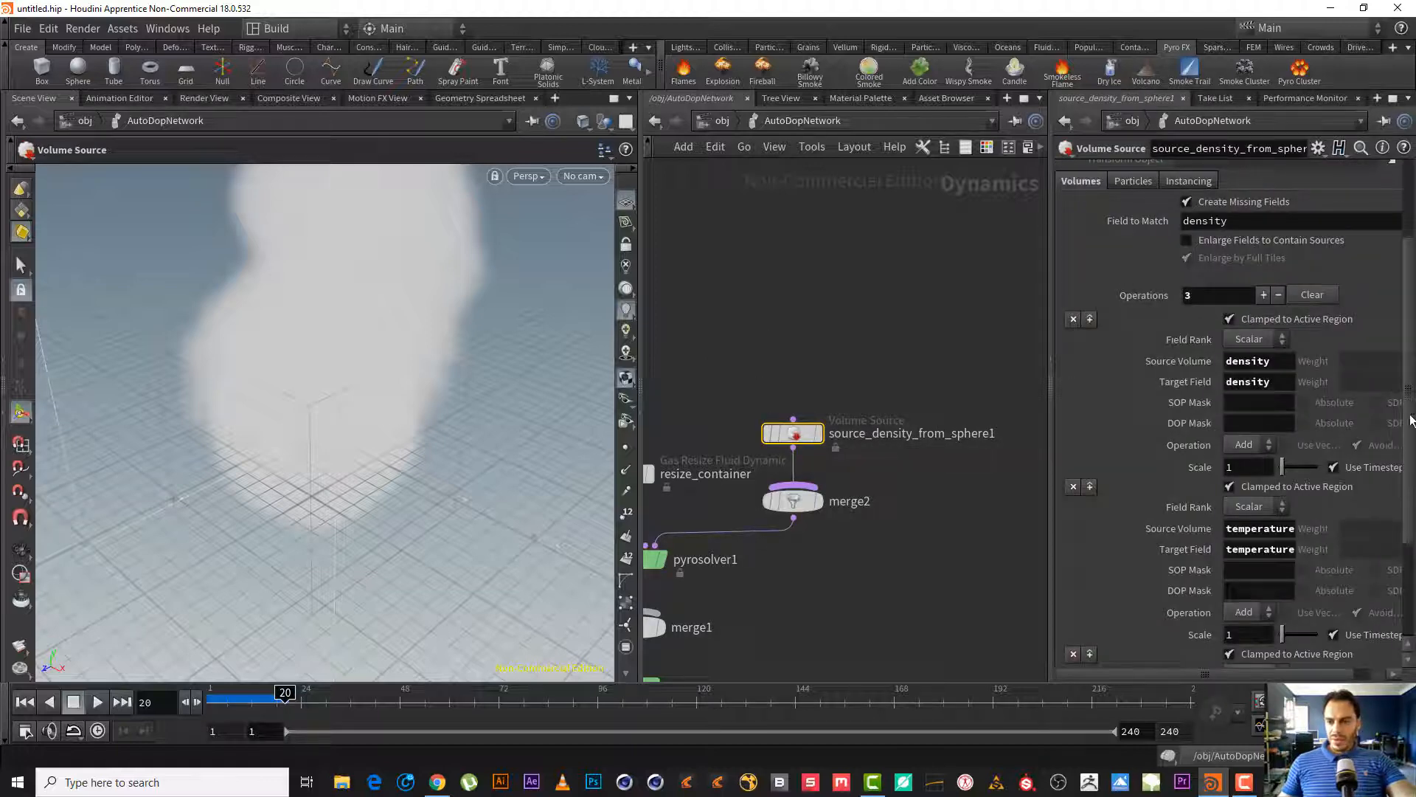
pyautogui.moveTo(1409, 425); pyautogui.dragTo(1409, 392)
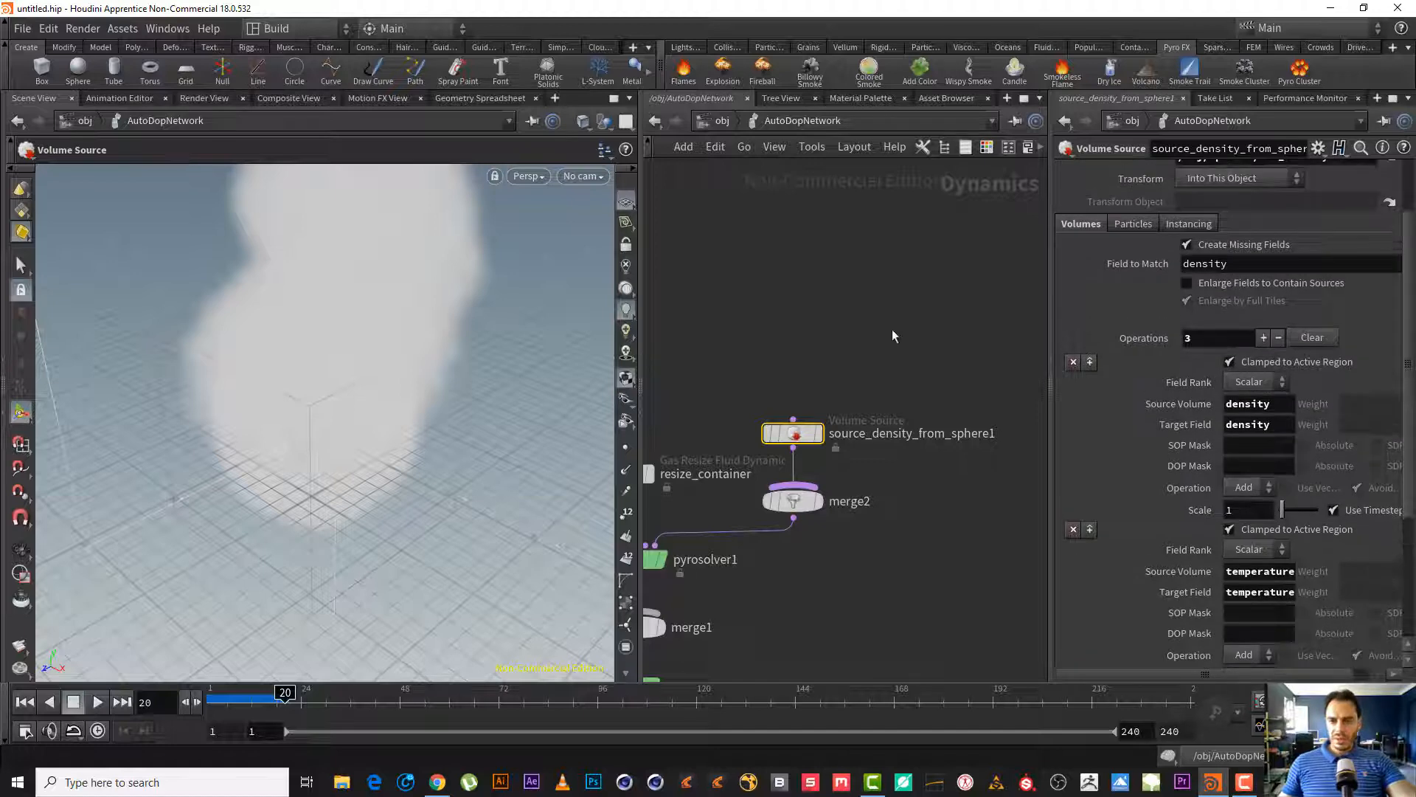
pyautogui.moveTo(785, 284); pyautogui.dragTo(928, 256, button='middle')
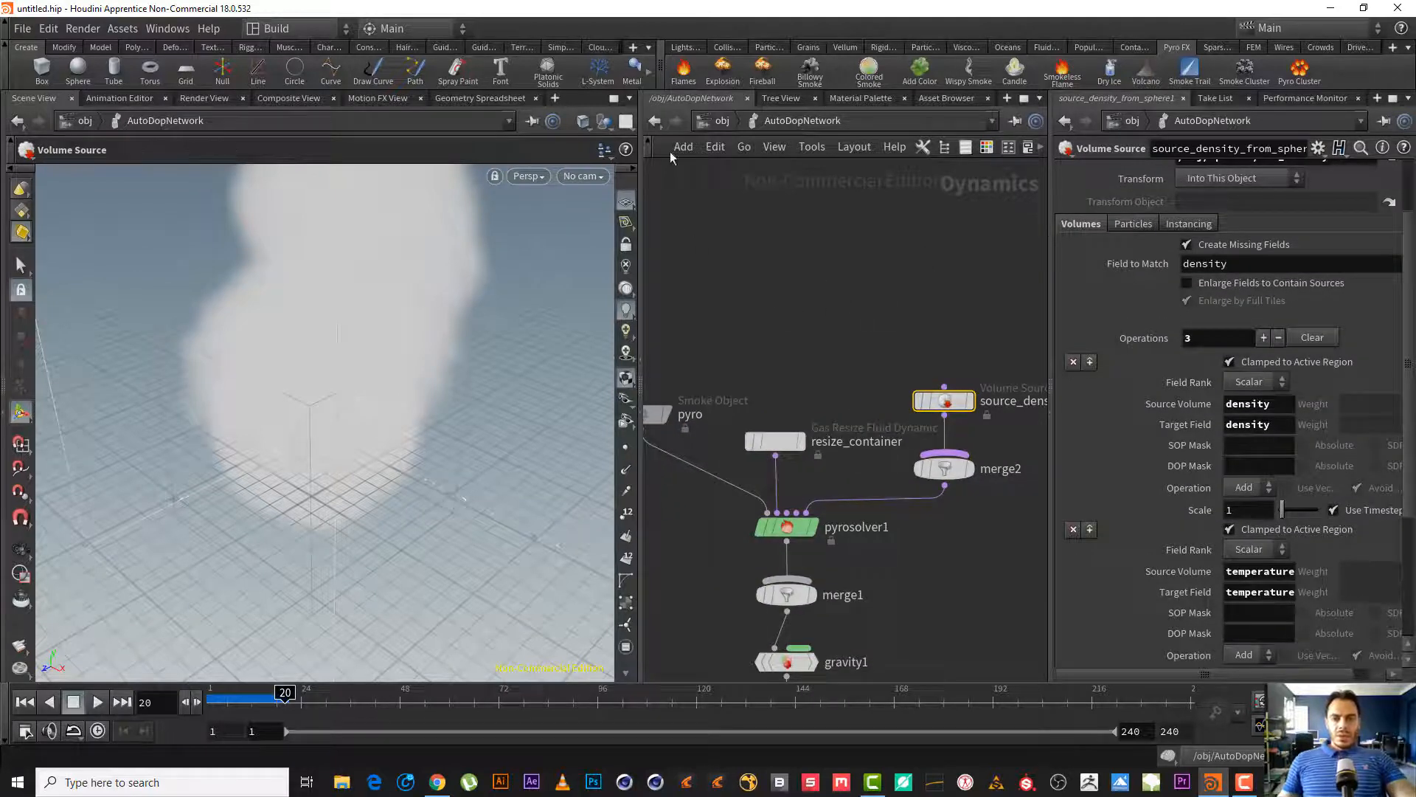
# - Return to the object level, enter the sphere1 geometry network and select the create_density node
pyautogui.click(721, 121)
pyautogui.moveTo(772, 257); pyautogui.dragTo(868, 267, button='middle')
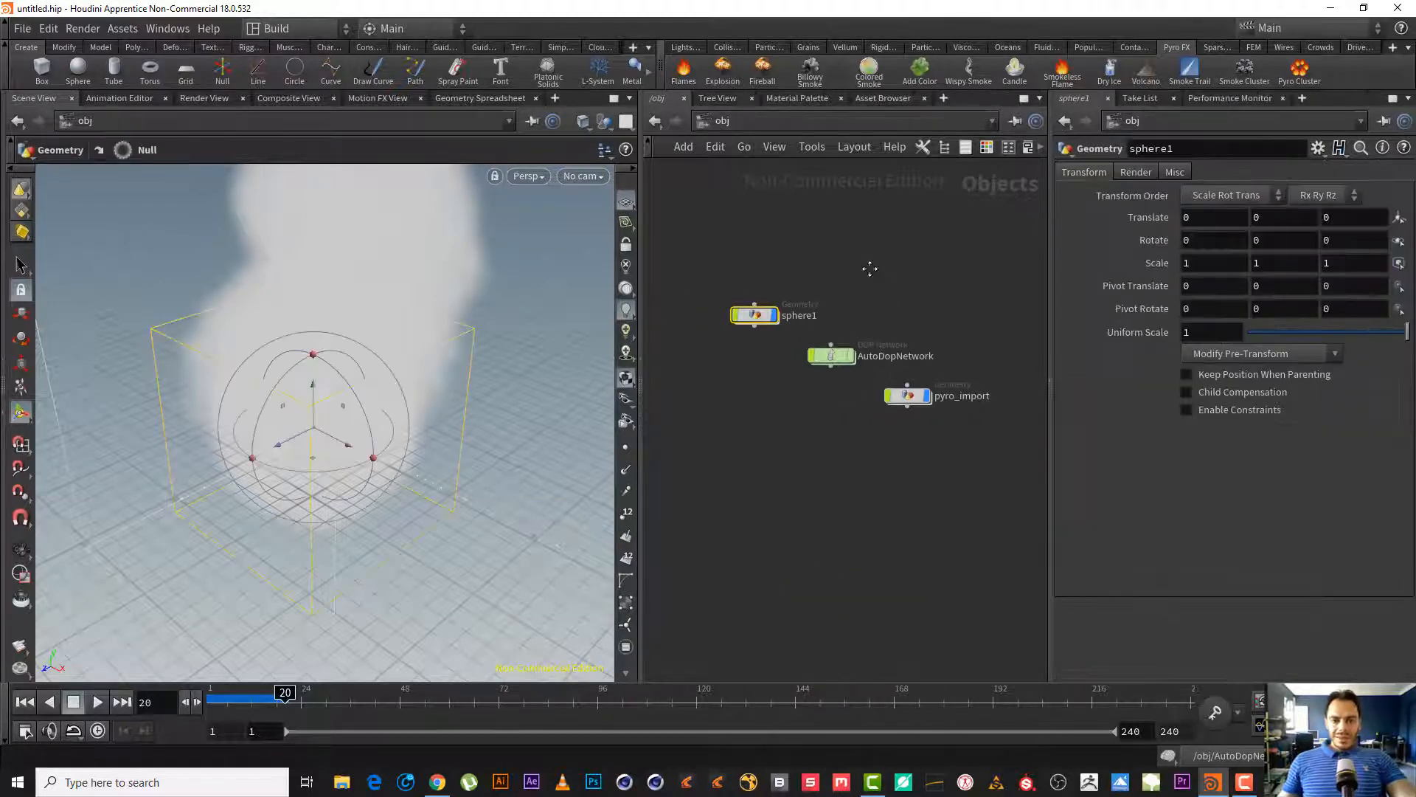
pyautogui.doubleClick(760, 313)
pyautogui.press('h')
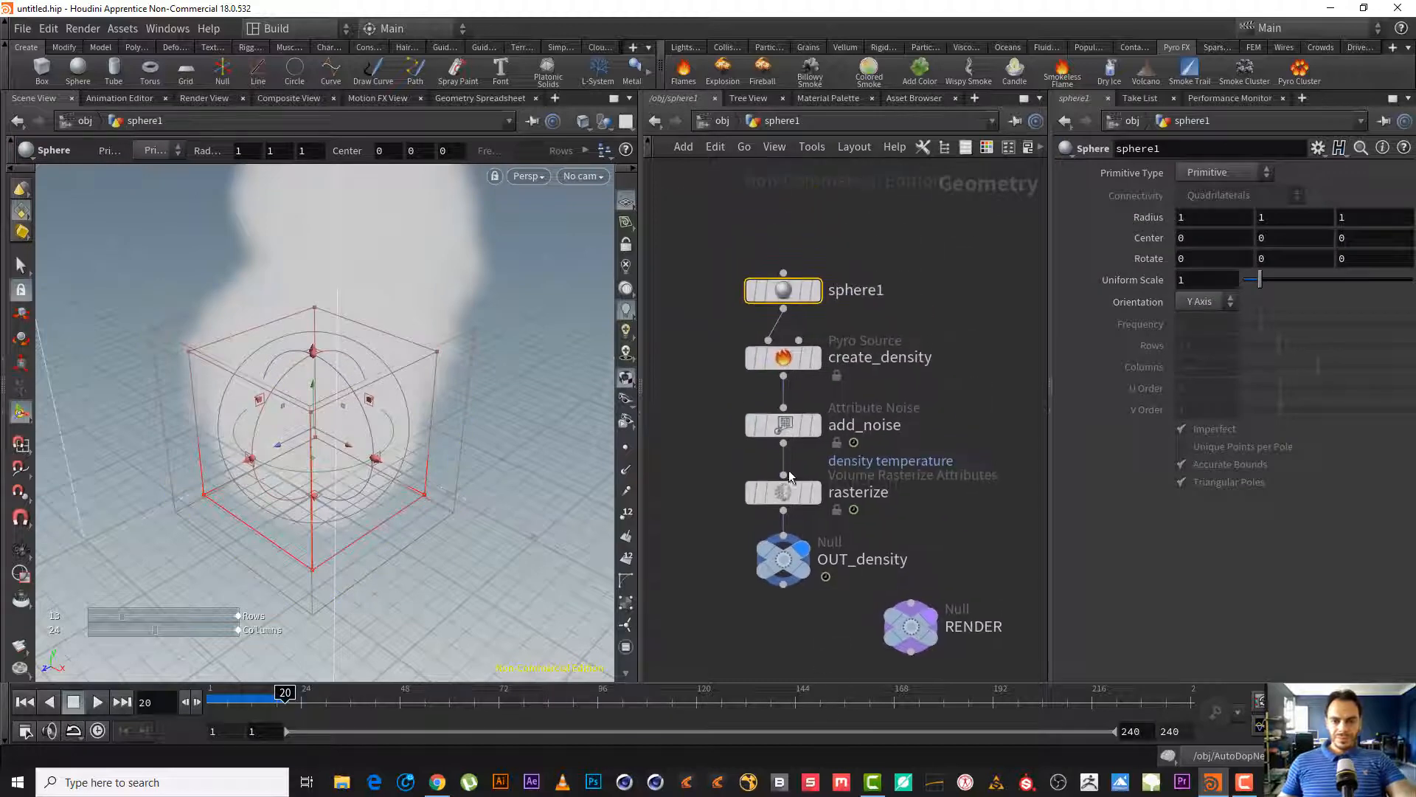
pyautogui.moveTo(898, 317); pyautogui.dragTo(705, 272)
pyautogui.moveTo(698, 338); pyautogui.dragTo(873, 373)
pyautogui.press('h')
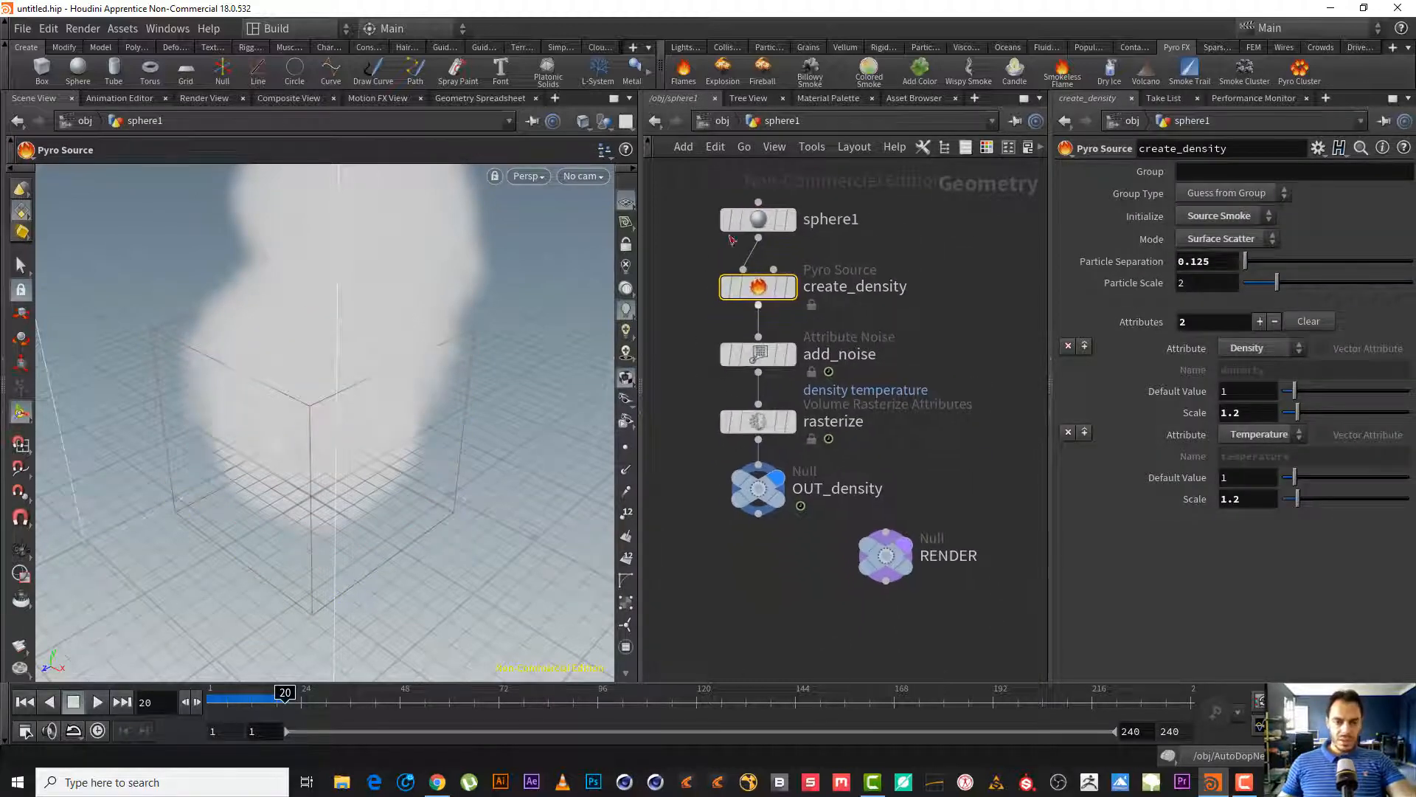
# - Rearrange the sphere1, create_density and RENDER nodes to leave a gap between create_density and add_noise
pyautogui.moveTo(950, 352); pyautogui.dragTo(972, 350, button='middle')
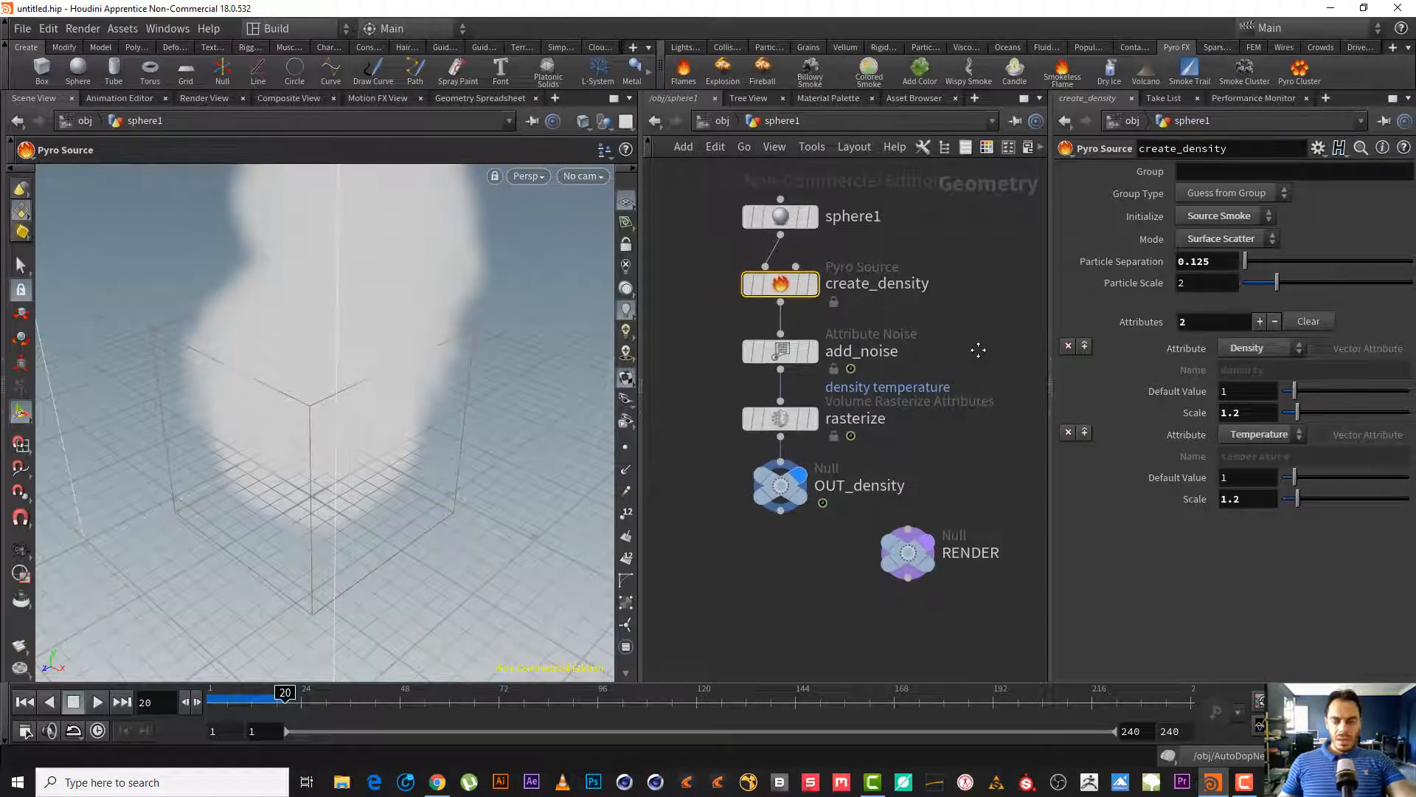
pyautogui.moveTo(907, 554); pyautogui.dragTo(963, 576)
pyautogui.moveTo(922, 356); pyautogui.dragTo(936, 395, button='middle')
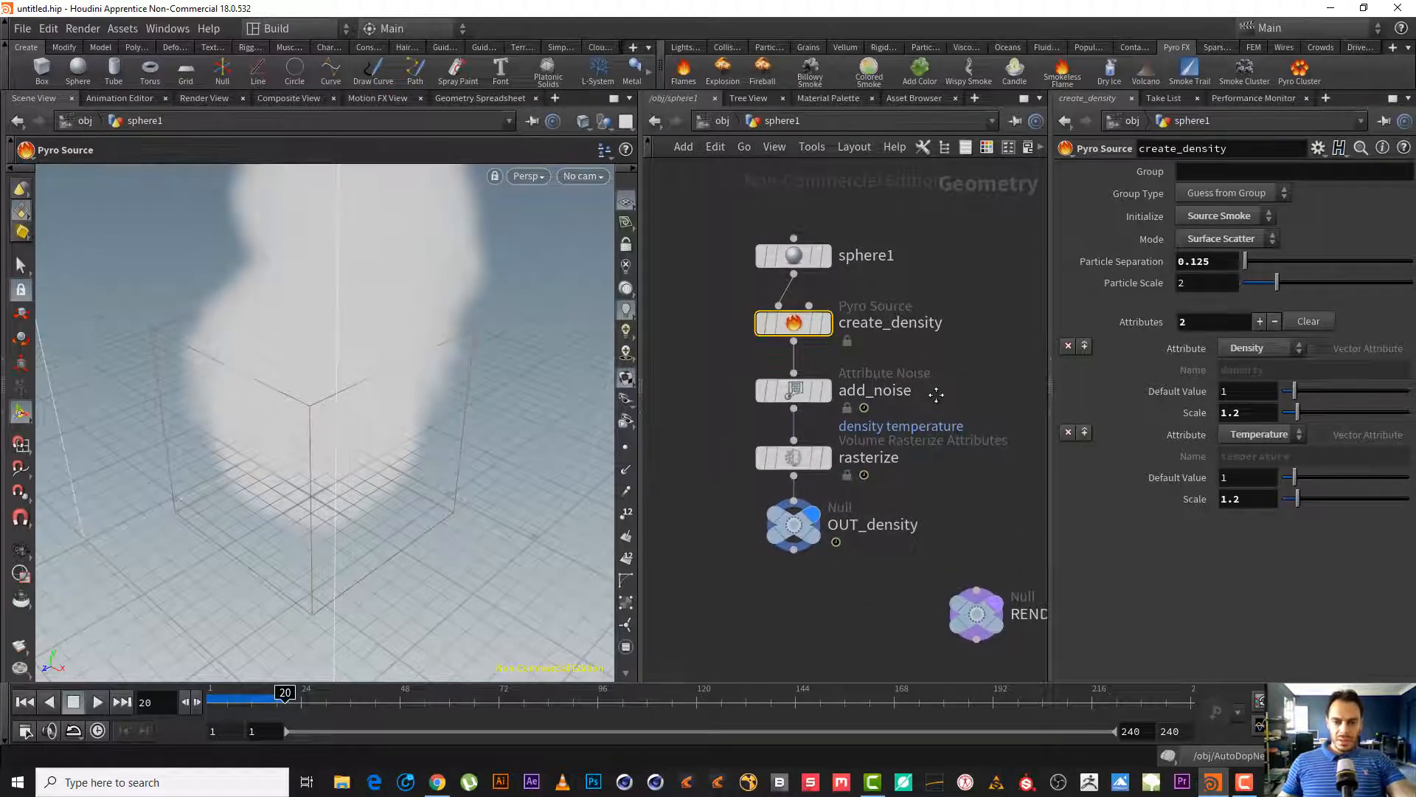
pyautogui.moveTo(870, 264); pyautogui.dragTo(869, 328, button='middle')
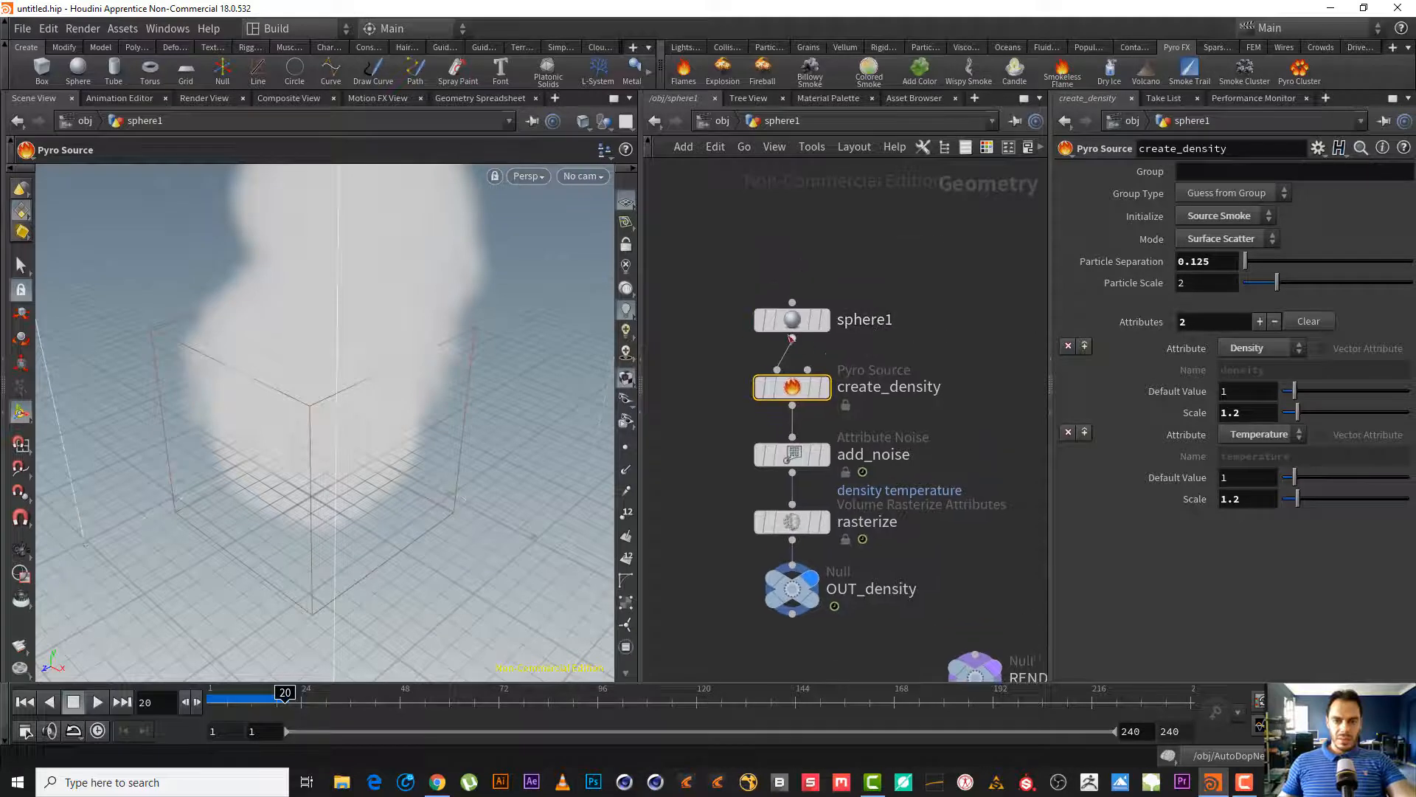
pyautogui.moveTo(793, 319); pyautogui.dragTo(794, 269)
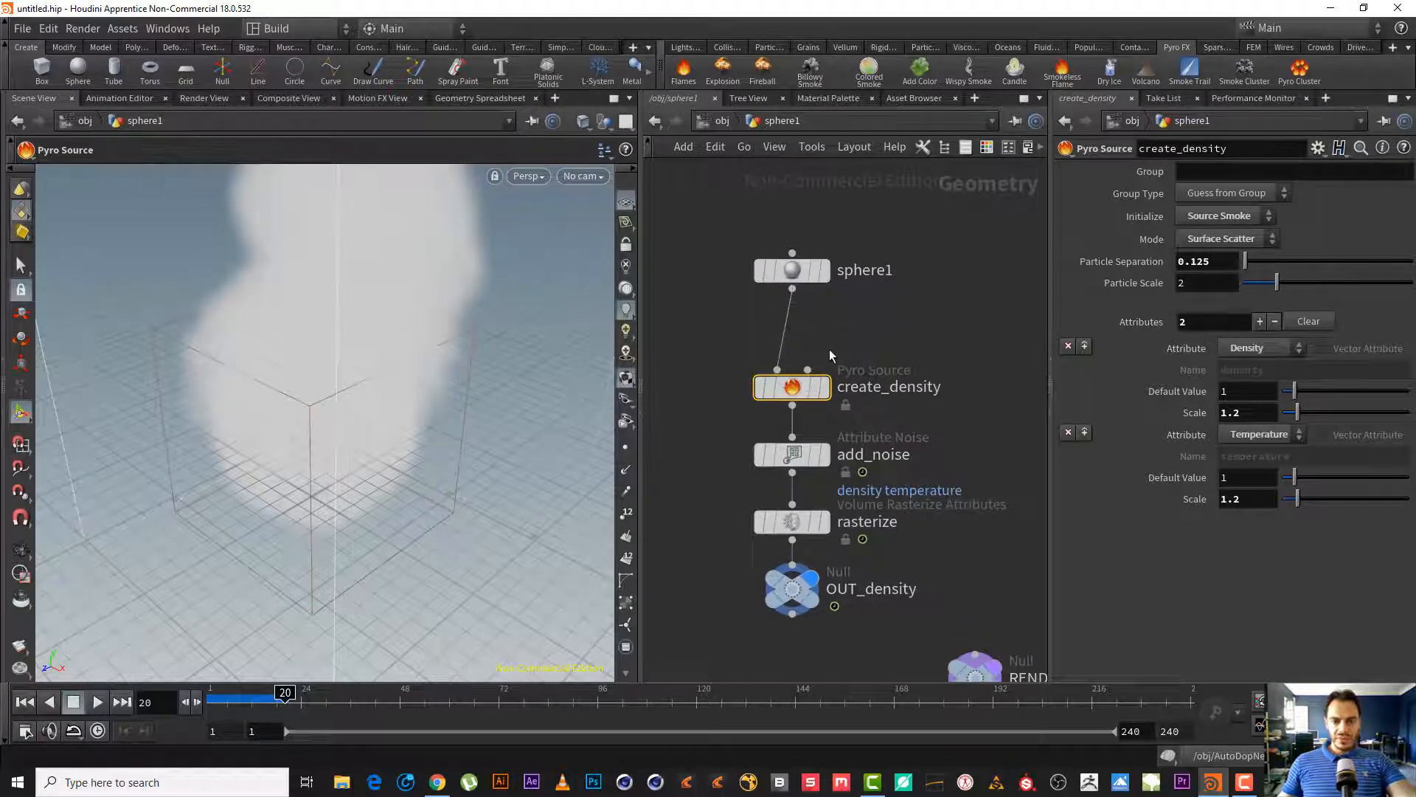
pyautogui.moveTo(793, 383); pyautogui.dragTo(794, 341)
# - Insert a Color node on the wire between create_density and add_noise
pyautogui.press('Tab')
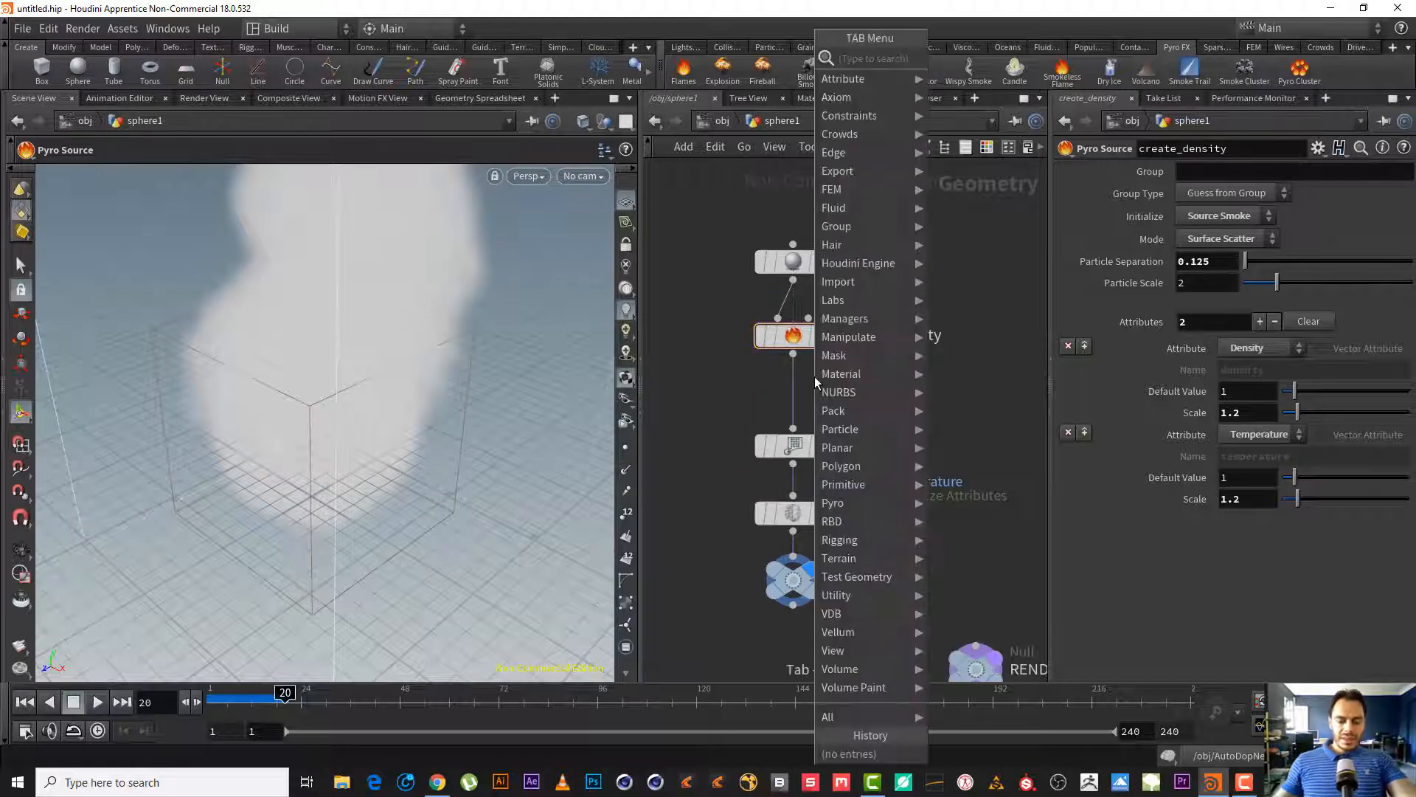
pyautogui.write('color')
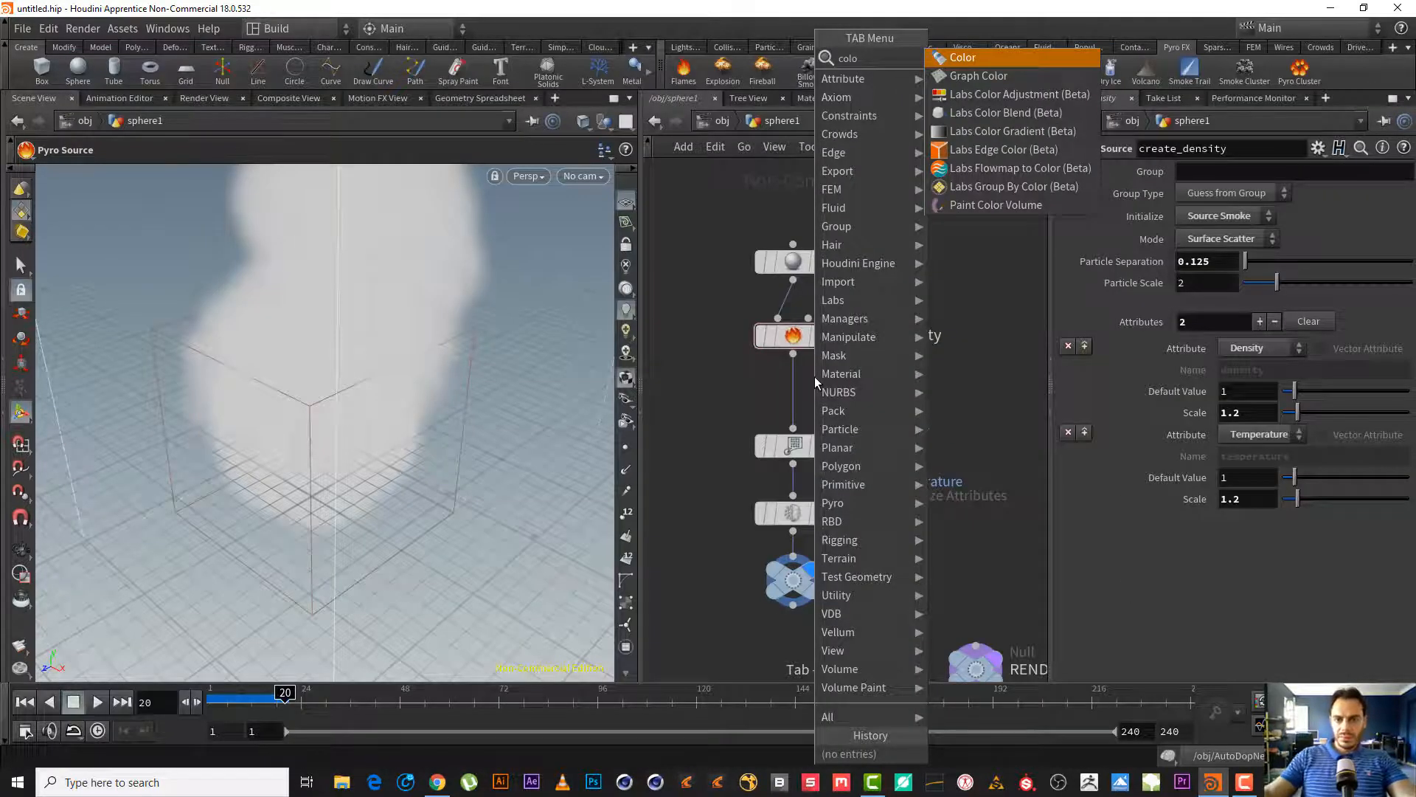
pyautogui.press('Return')
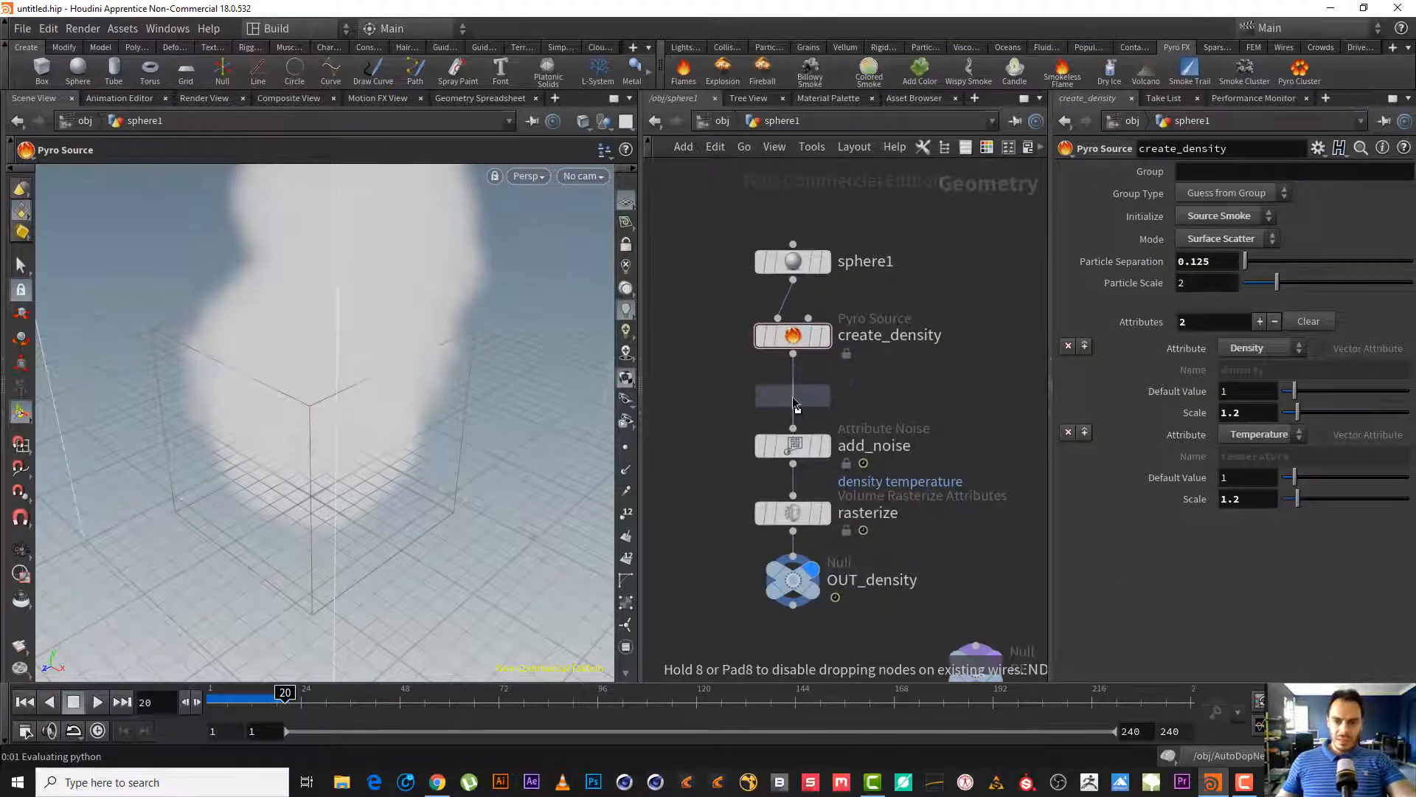
pyautogui.click(795, 404)
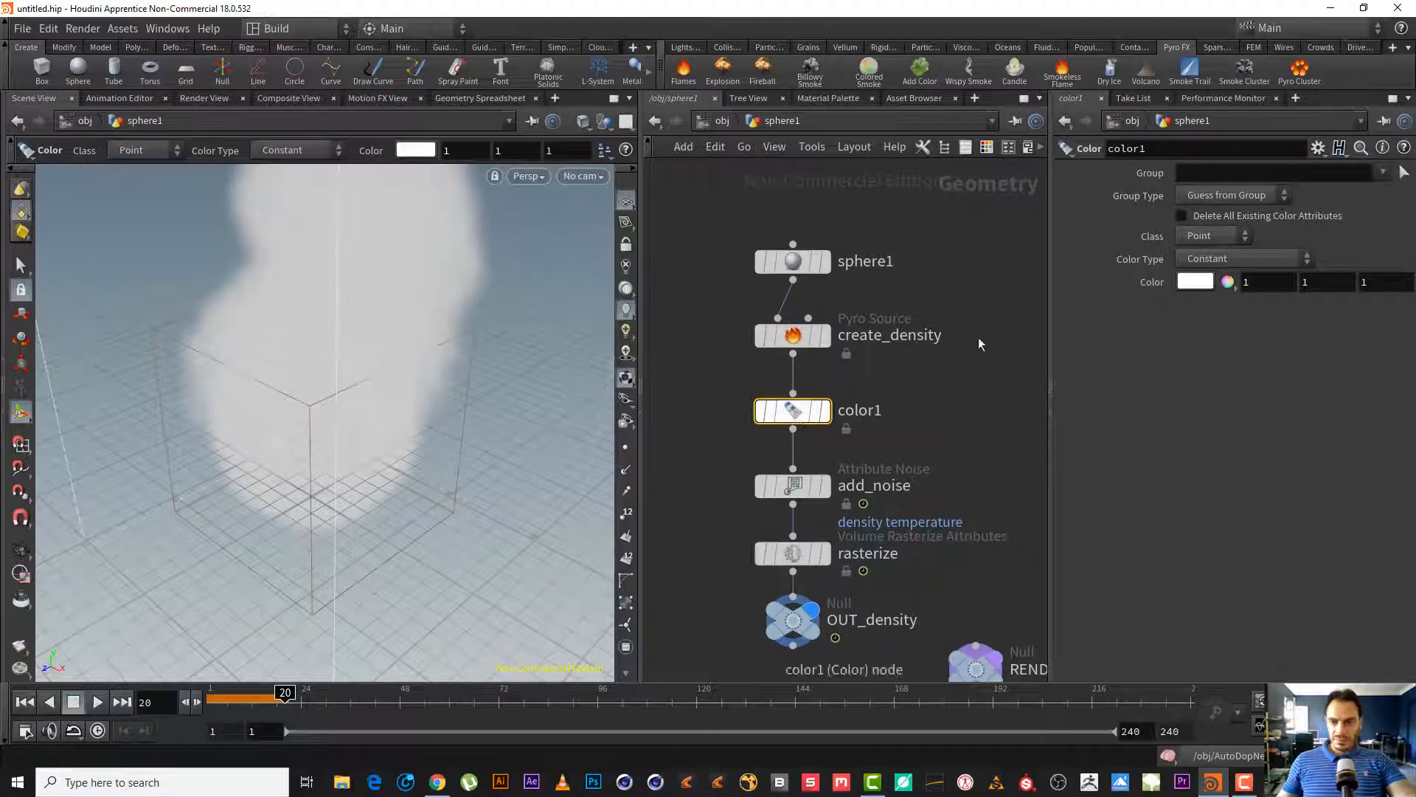
# - Set the new Color node's constant colour to dark red (0.5, 0, 0) and check the node's information
pyautogui.click(1225, 287)
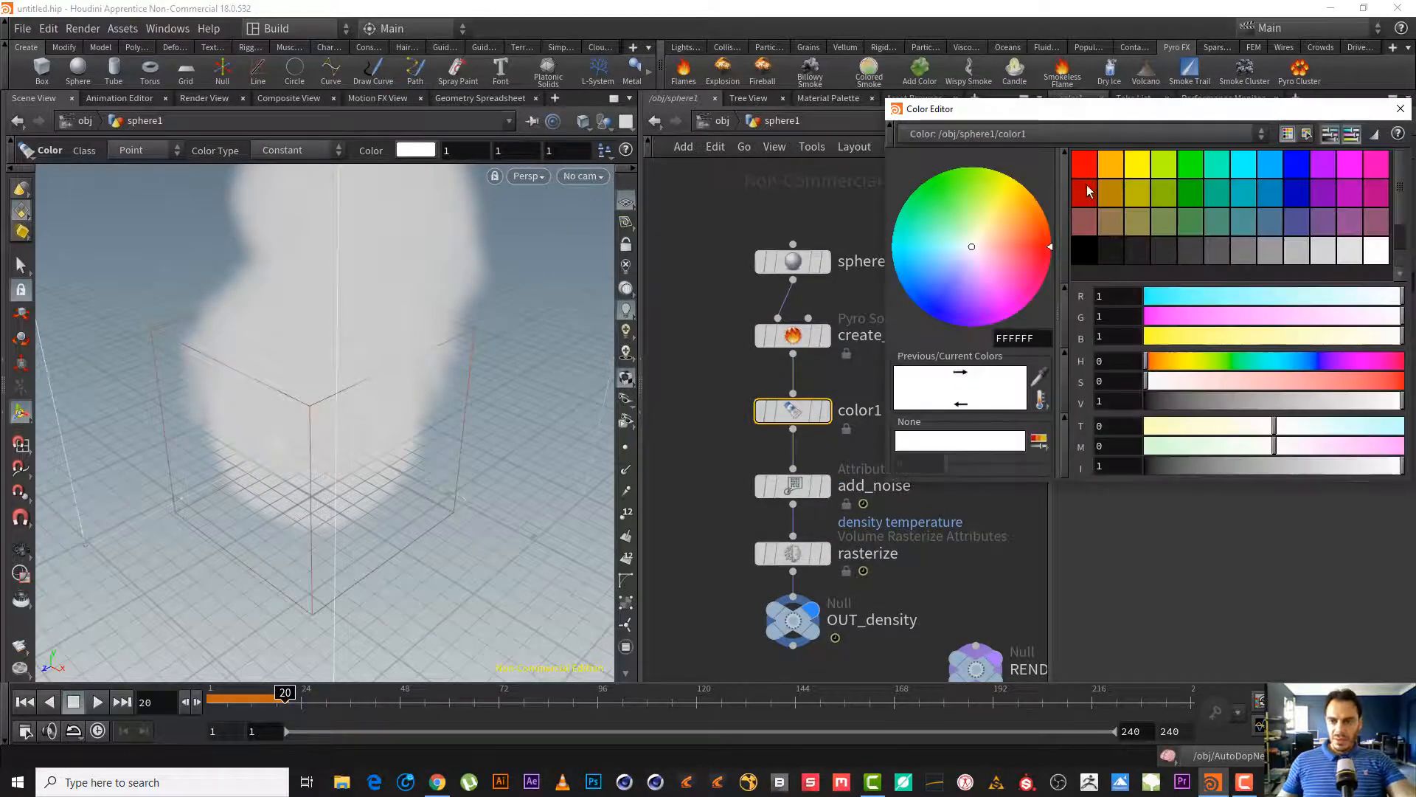
pyautogui.click(1086, 186)
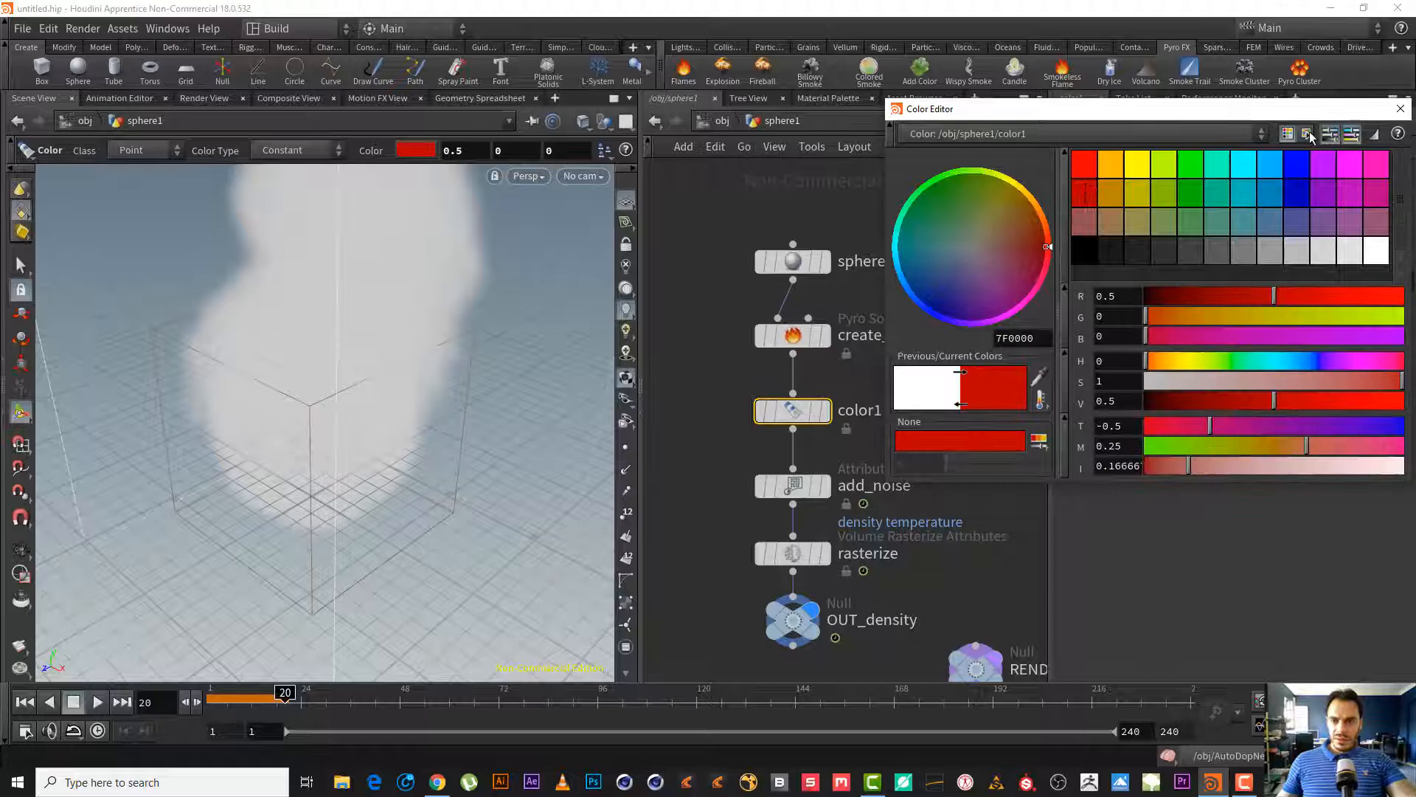
pyautogui.click(1401, 108)
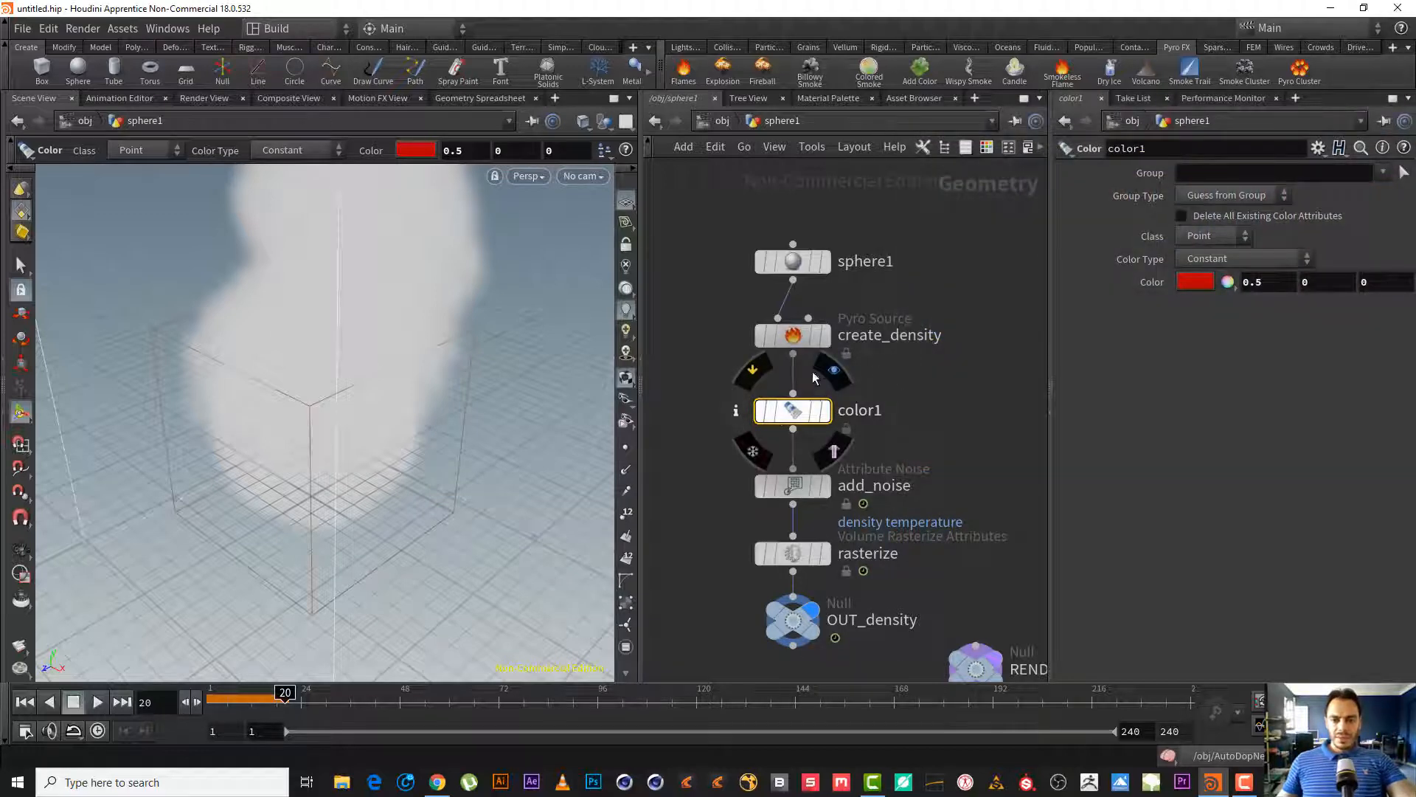
pyautogui.middleClick(778, 415)
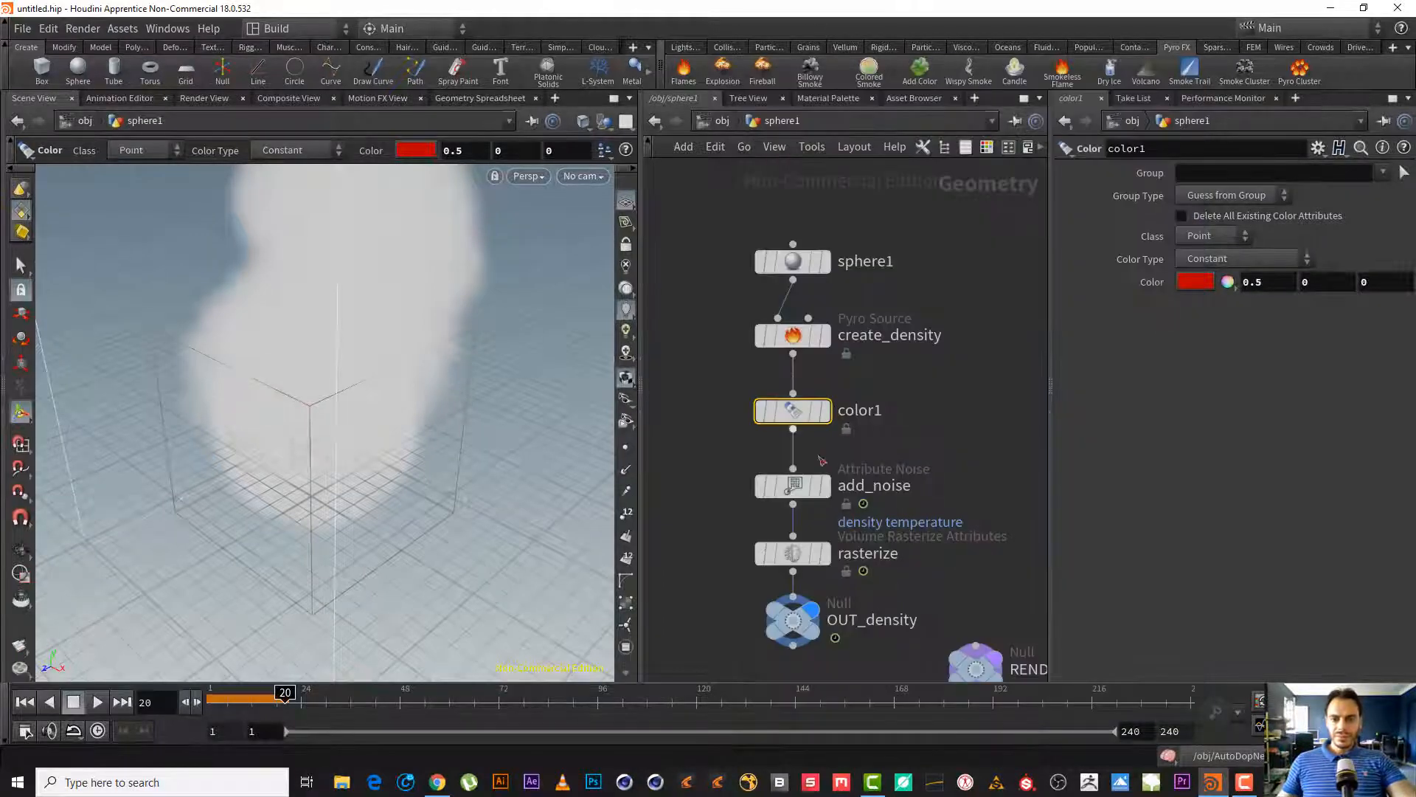
# - Select the rasterize node and examine the Cd, Alpha and v entries in its attribute list
pyautogui.moveTo(933, 419); pyautogui.dragTo(943, 344, button='middle')
pyautogui.moveTo(737, 475); pyautogui.dragTo(864, 497)
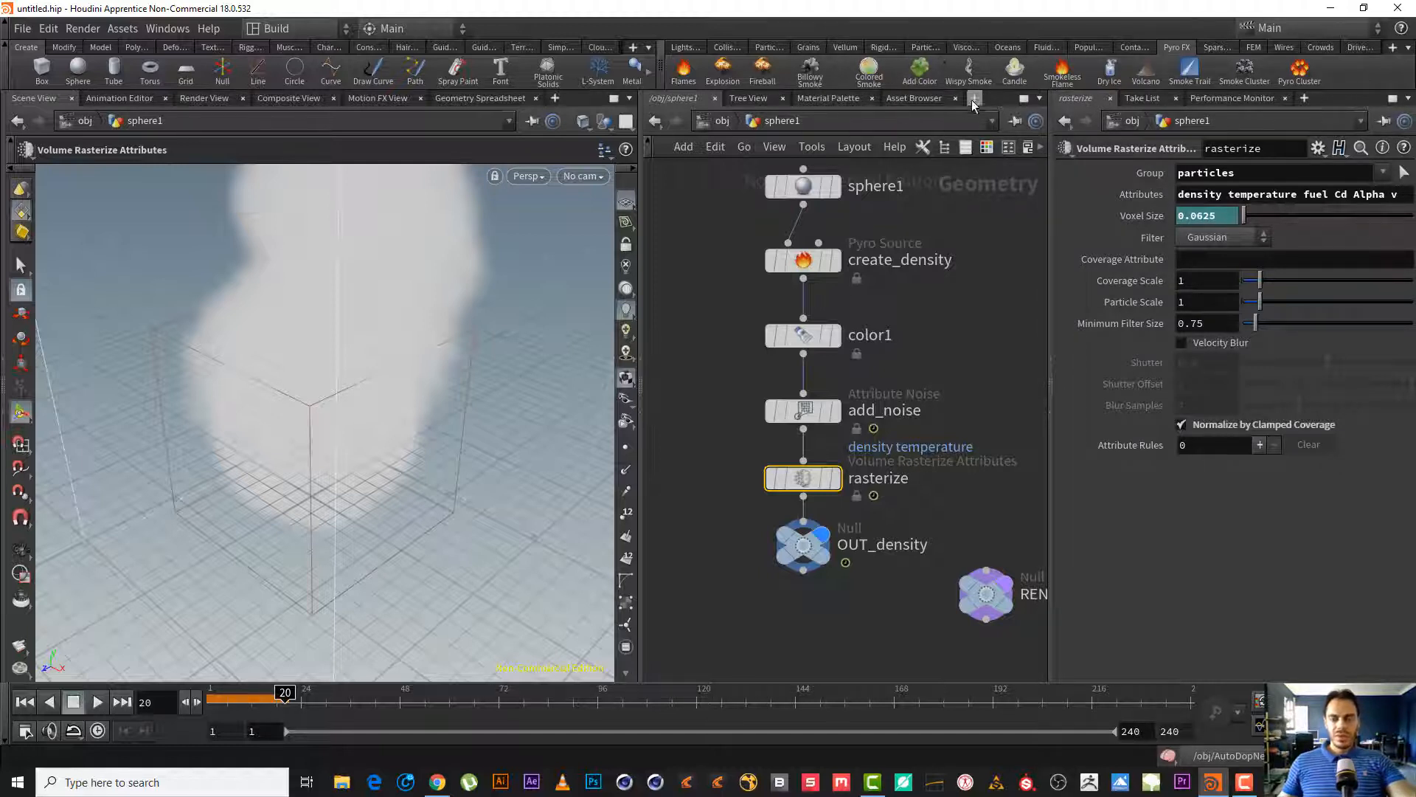
pyautogui.click(1341, 194)
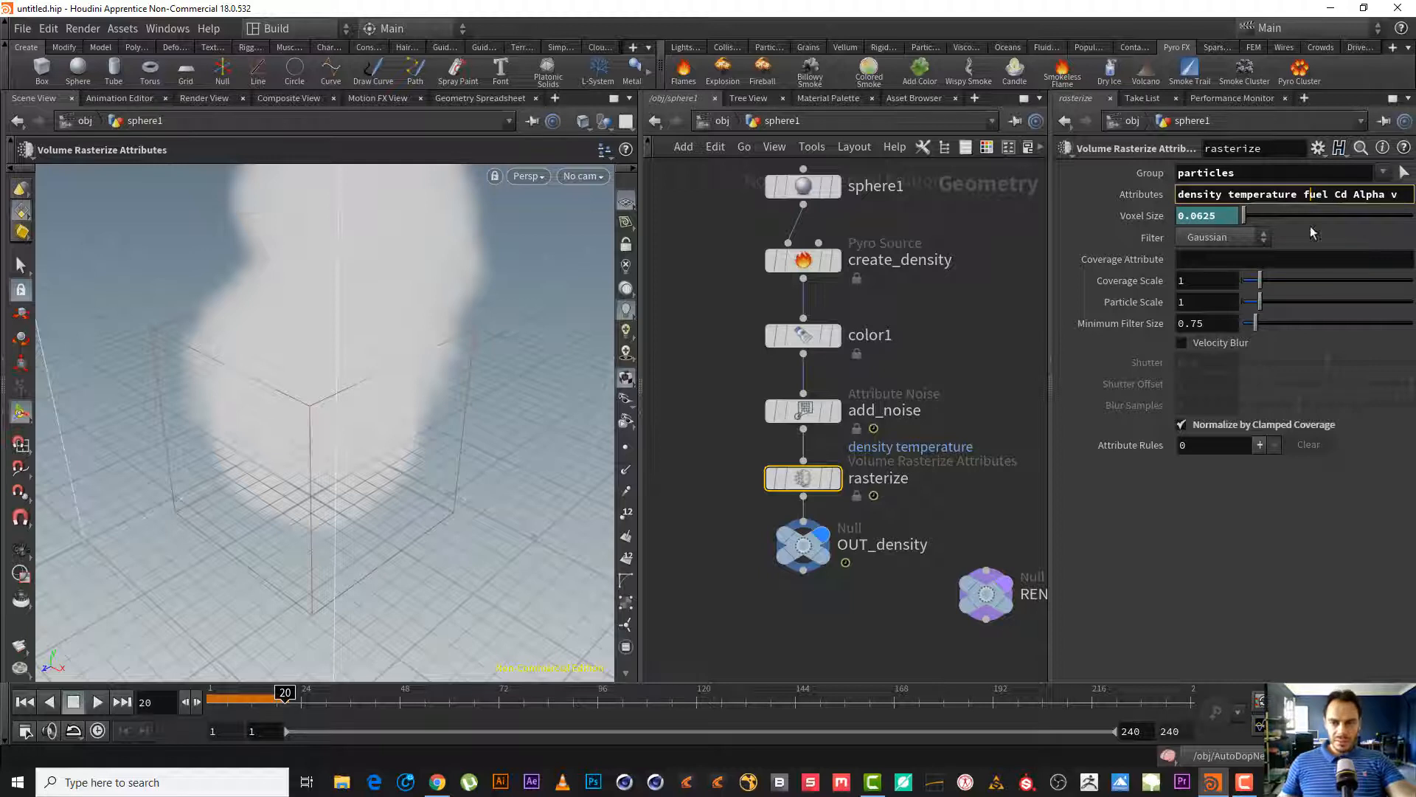
pyautogui.moveTo(976, 338); pyautogui.dragTo(953, 360, button='middle')
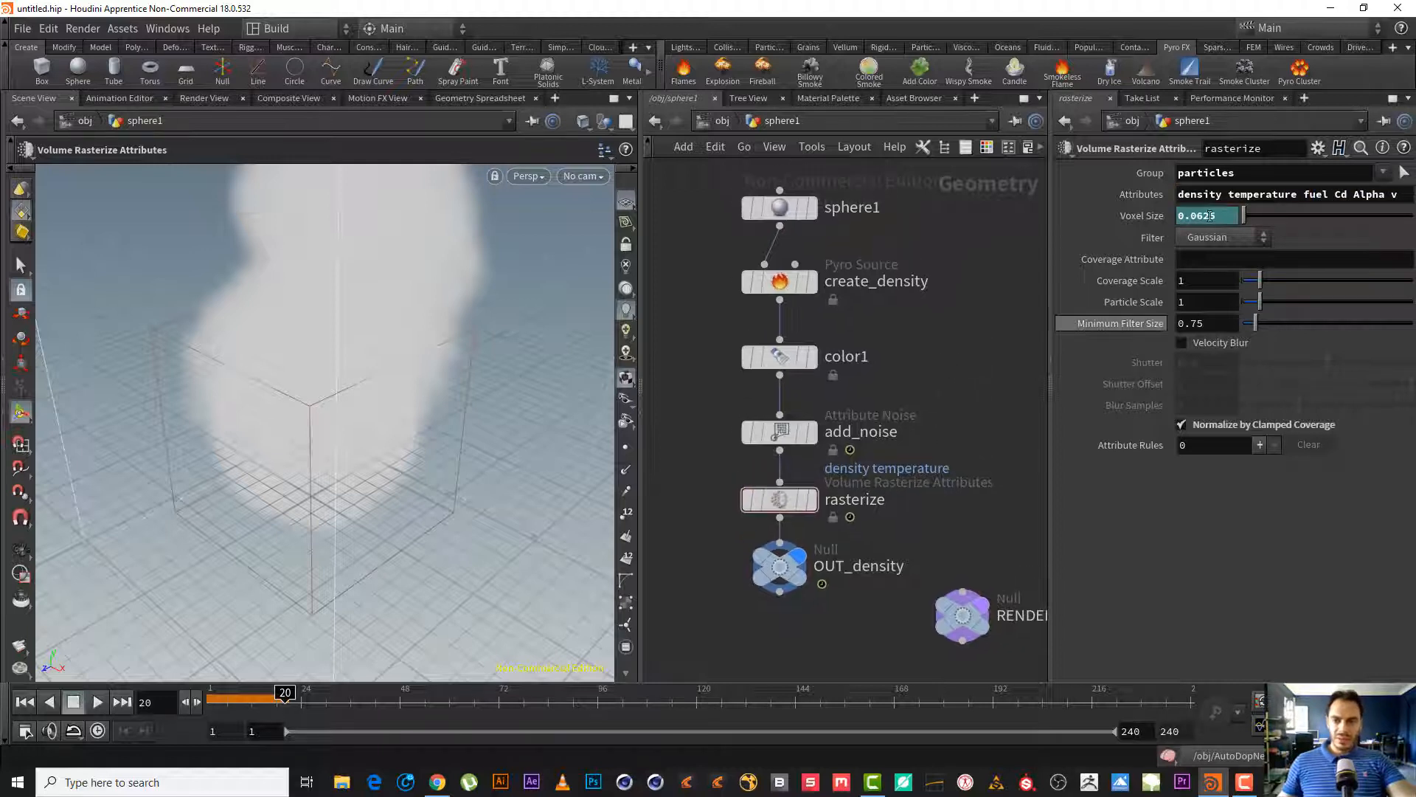
pyautogui.doubleClick(1341, 194)
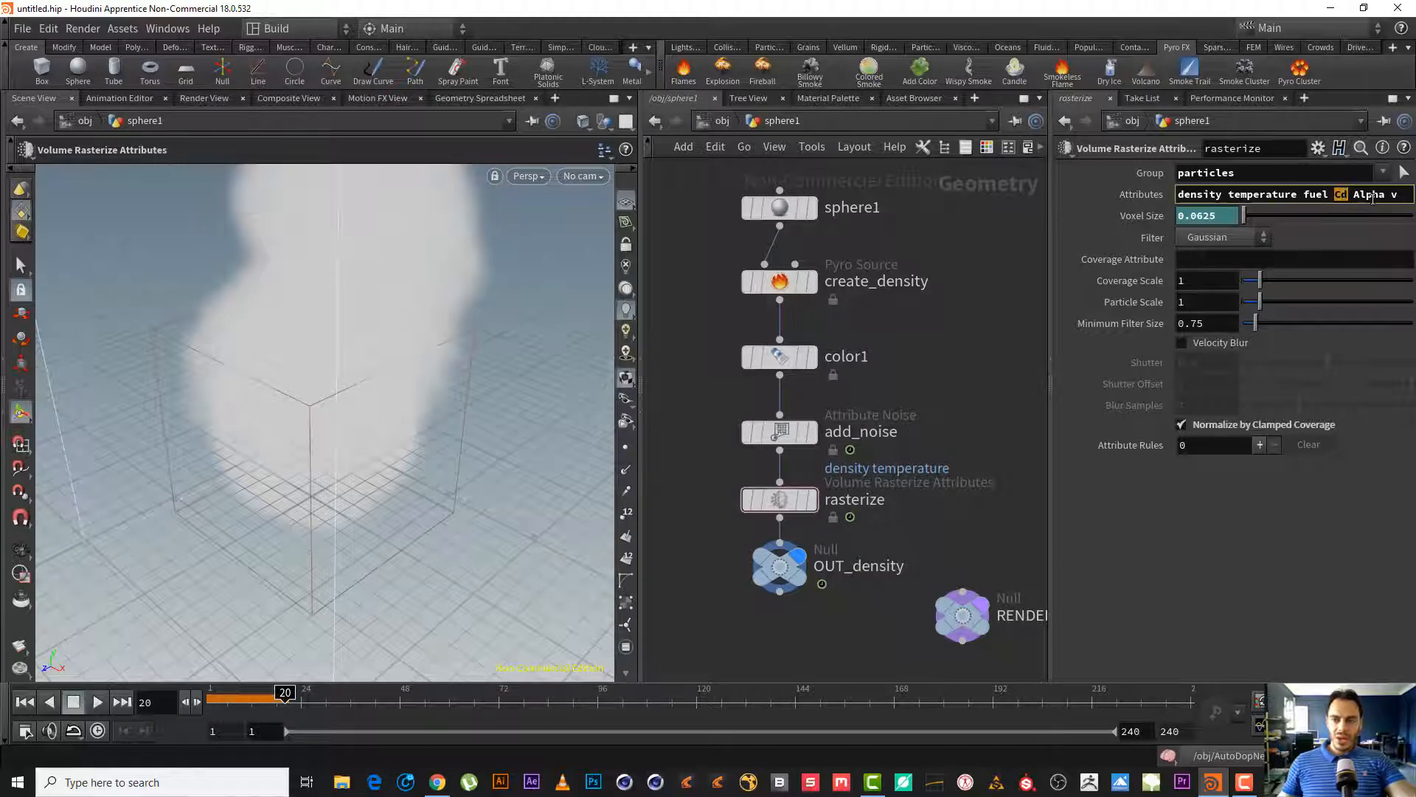
pyautogui.moveTo(1354, 194); pyautogui.dragTo(1400, 194)
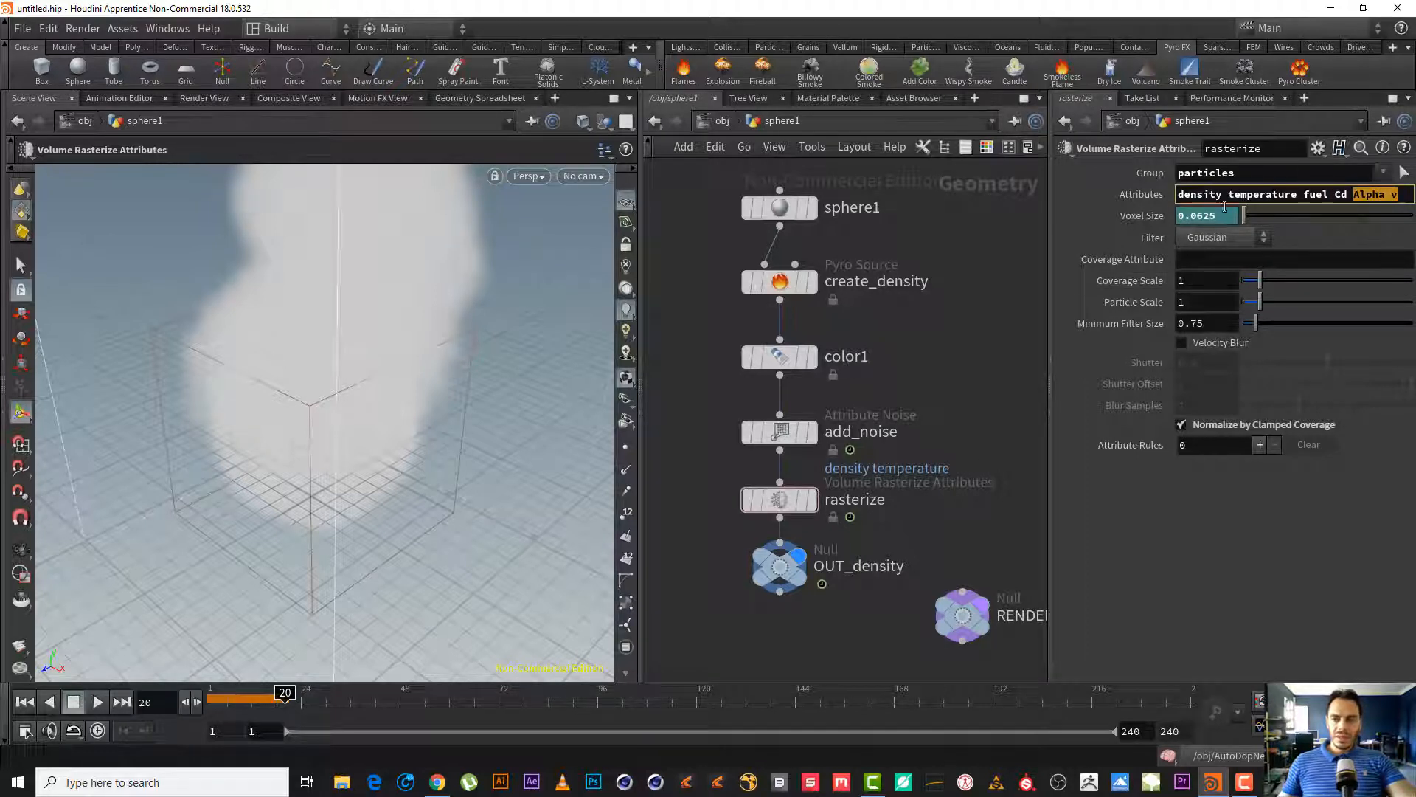
# - Change the rasterize node's attribute list to "density temperature Cd Alpha fuel"
pyautogui.moveTo(1304, 194); pyautogui.dragTo(1407, 201)
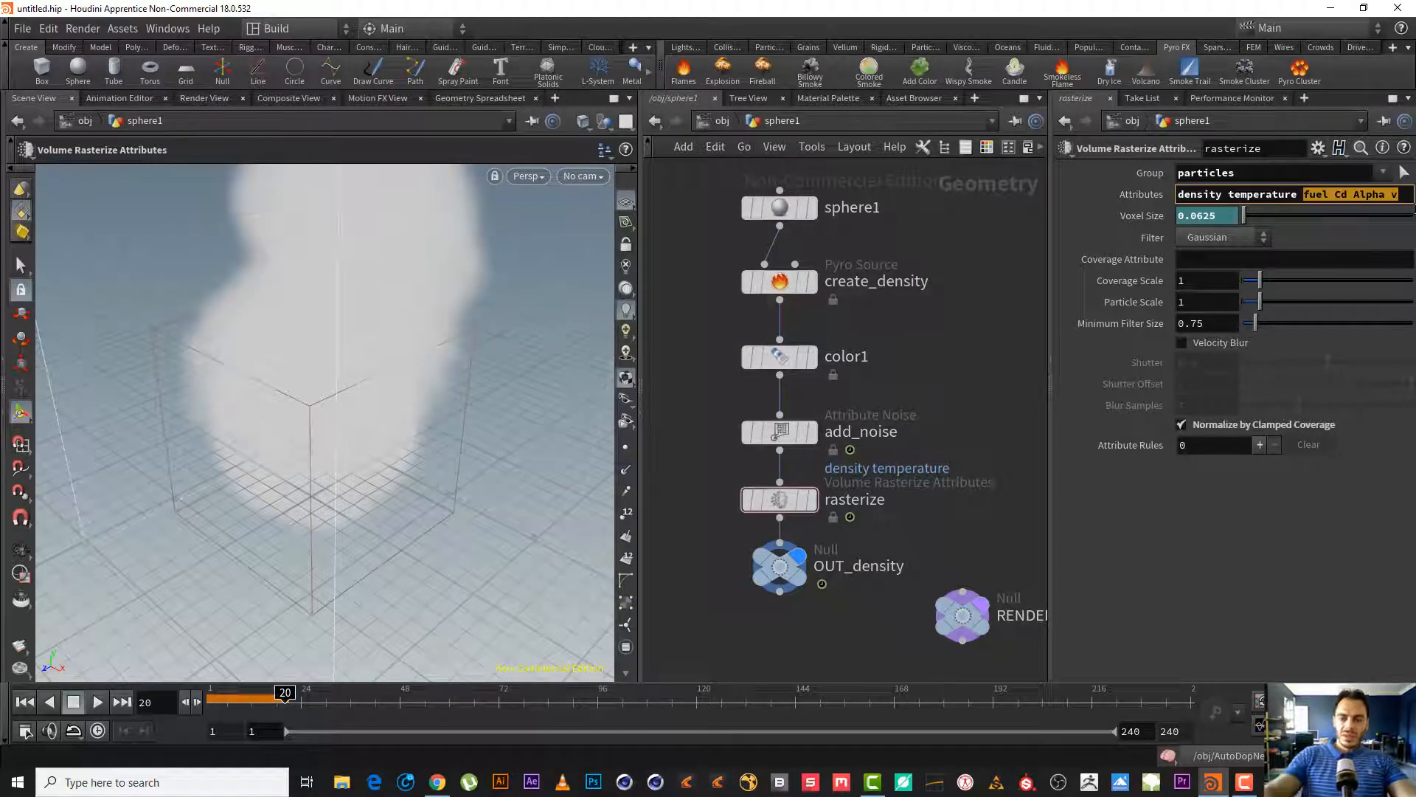
pyautogui.press('BackSpace')
pyautogui.write('fue')
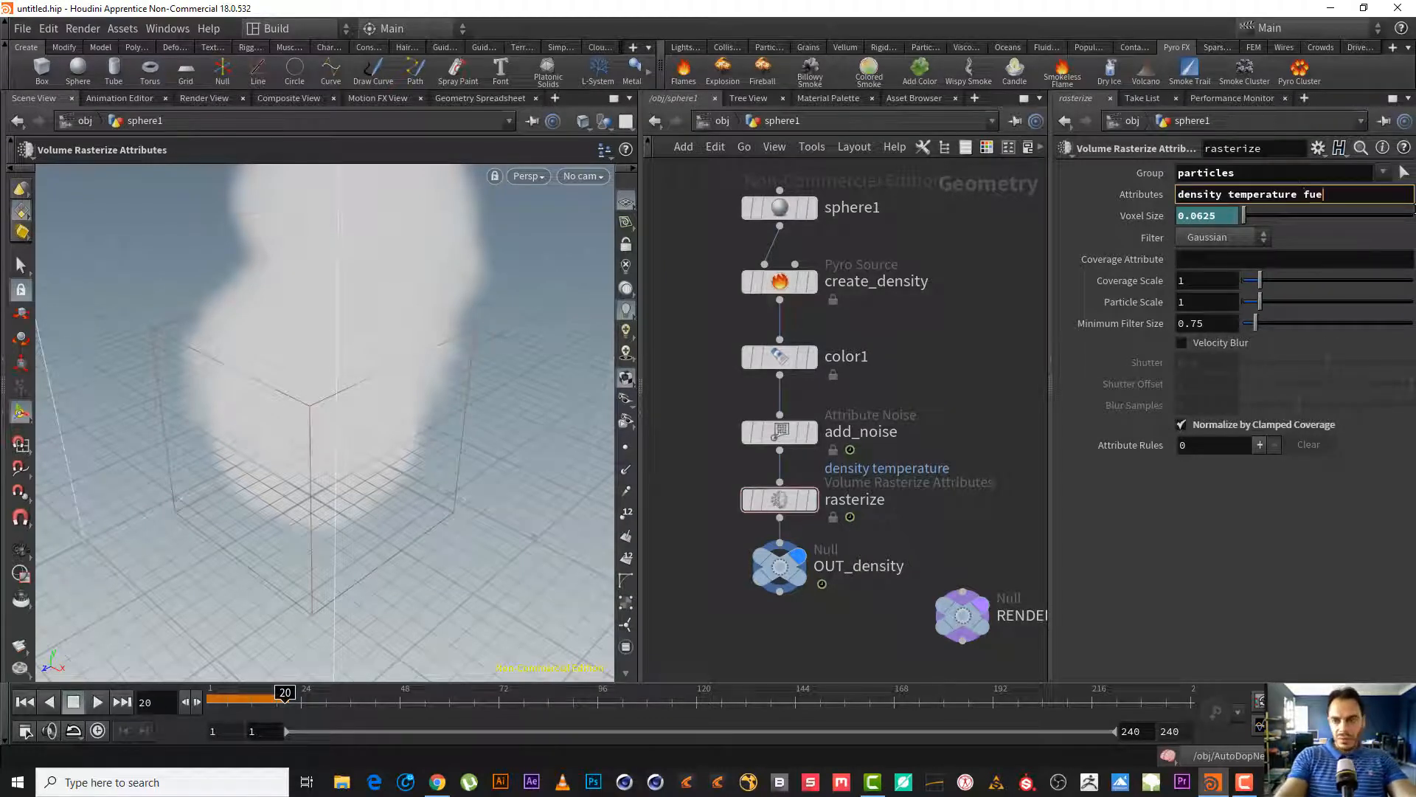
pyautogui.press('BackSpace')
pyautogui.press('BackSpace')
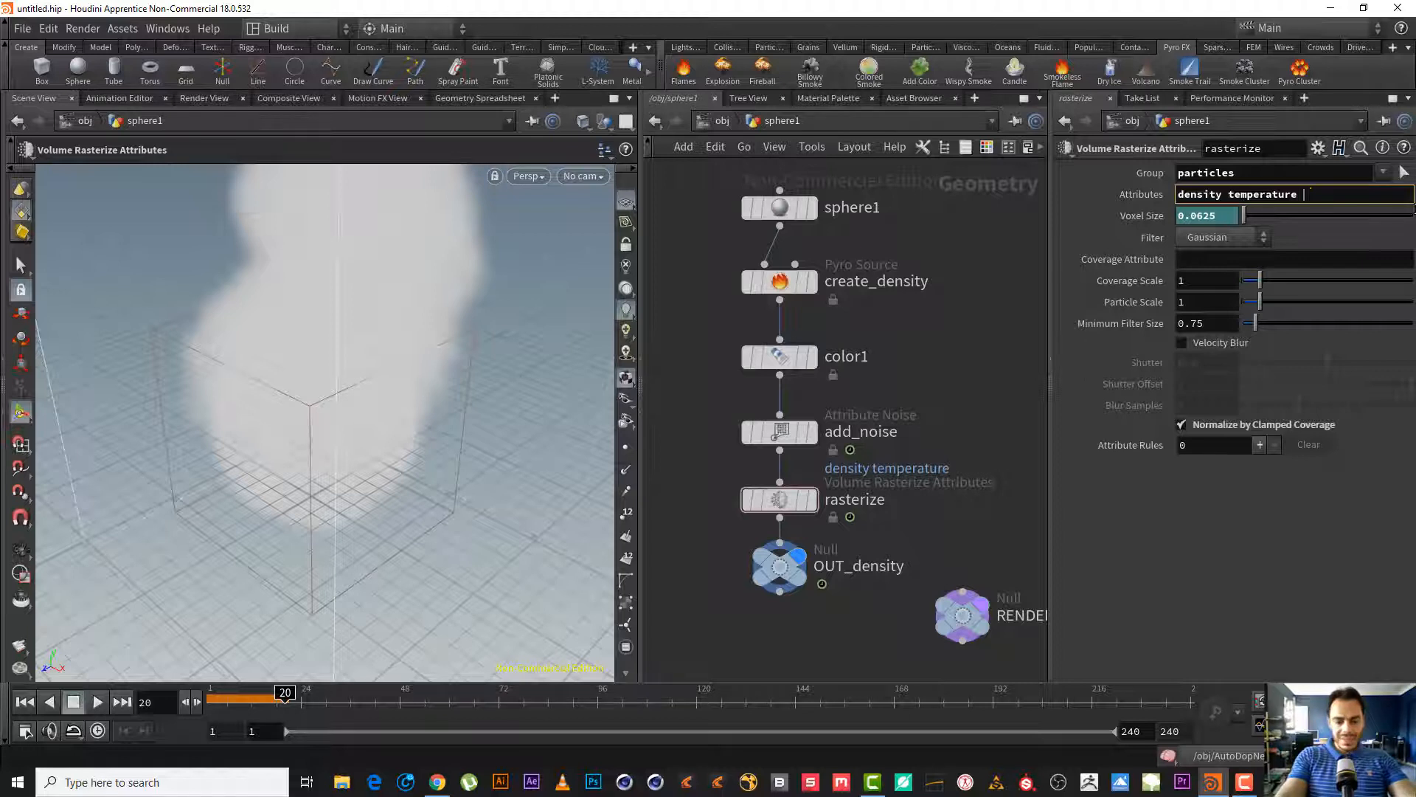
pyautogui.write('Cd ')
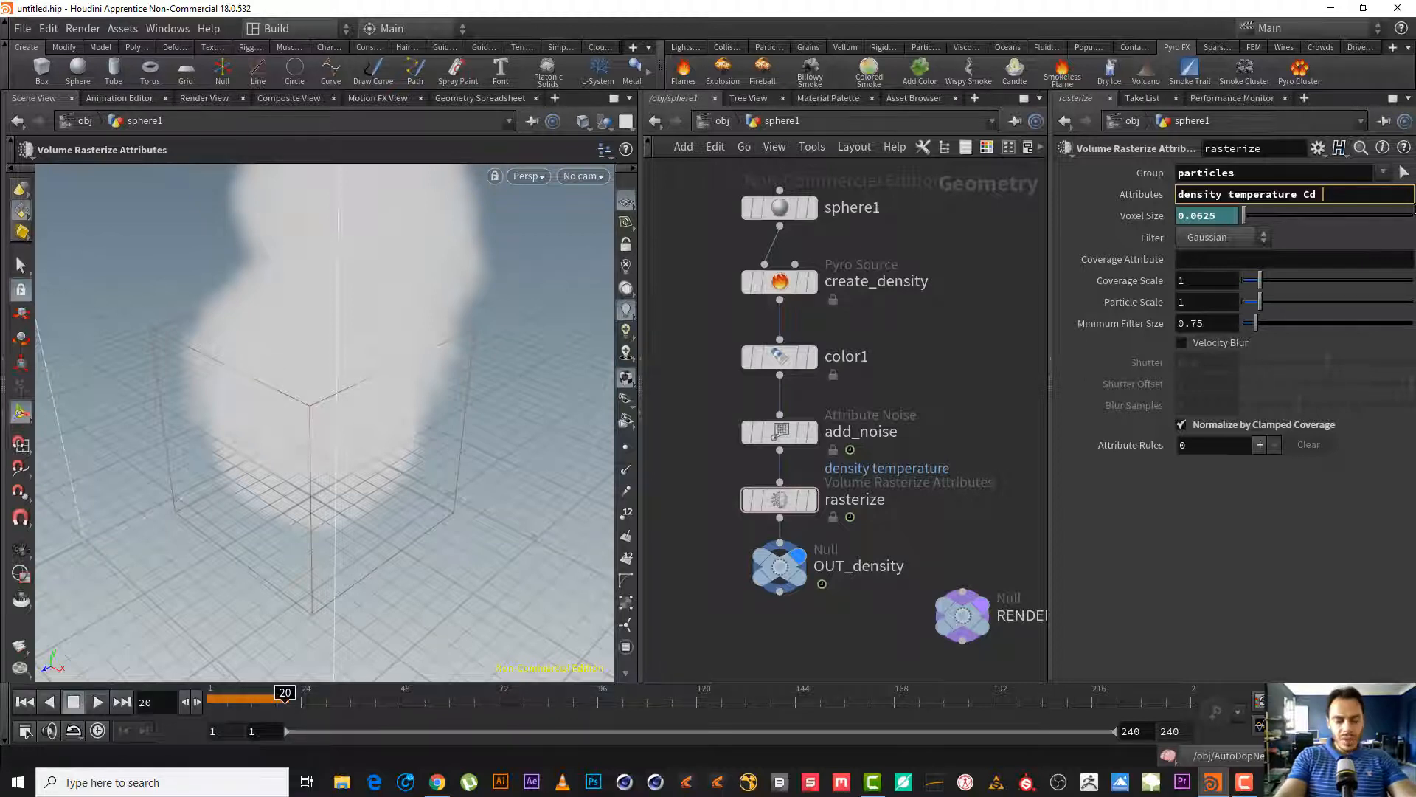
pyautogui.write('Alp')
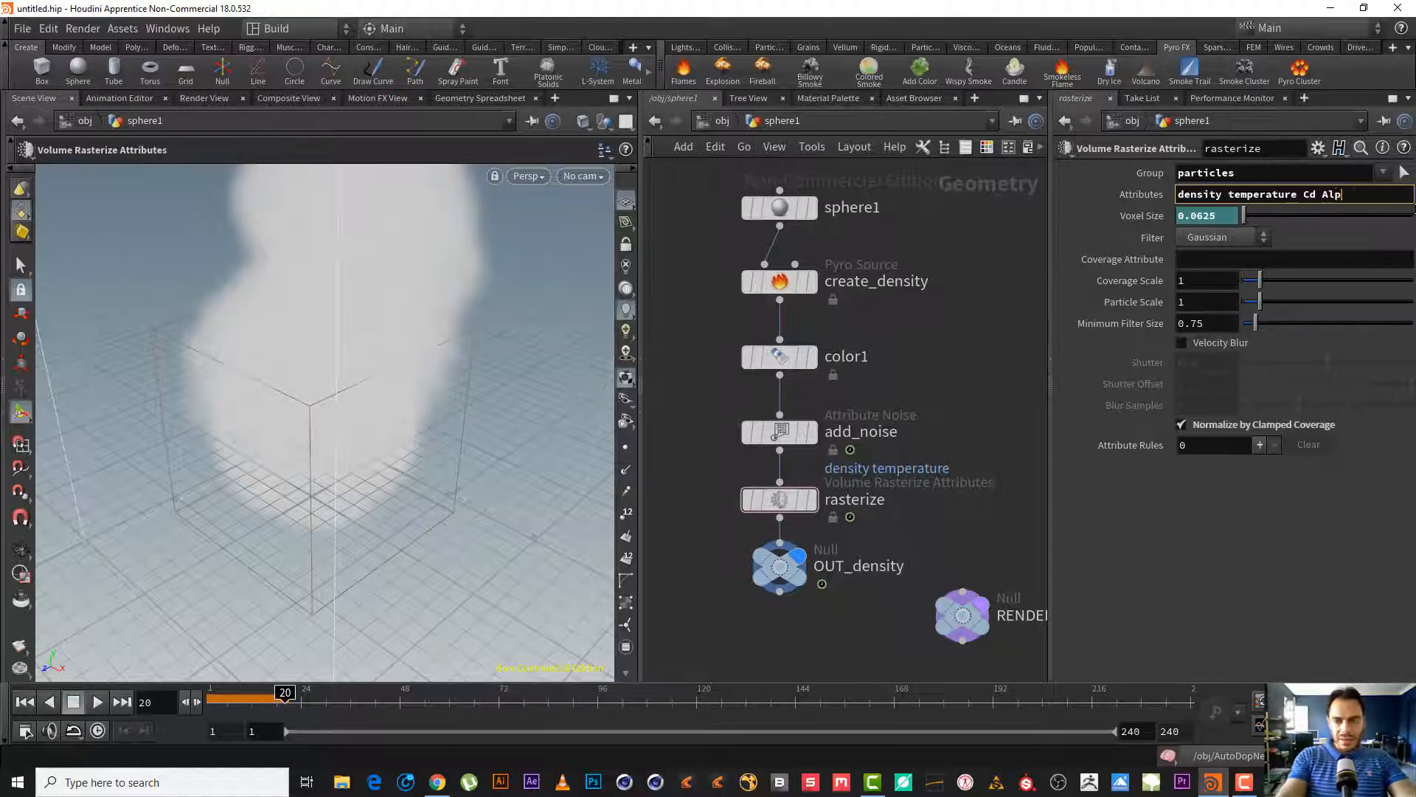
pyautogui.write('ha v')
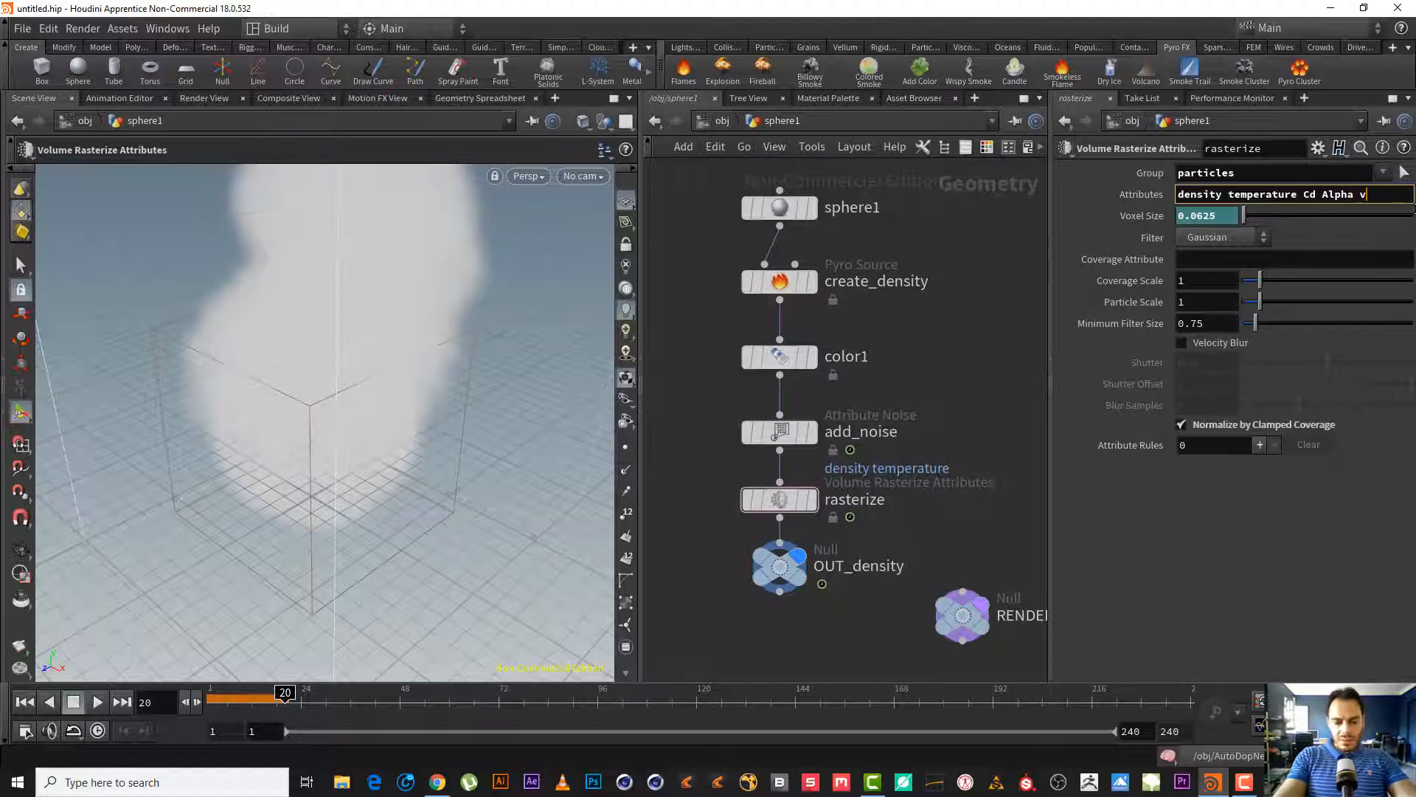
pyautogui.press('BackSpace')
pyautogui.press('BackSpace')
pyautogui.press('BackSpace')
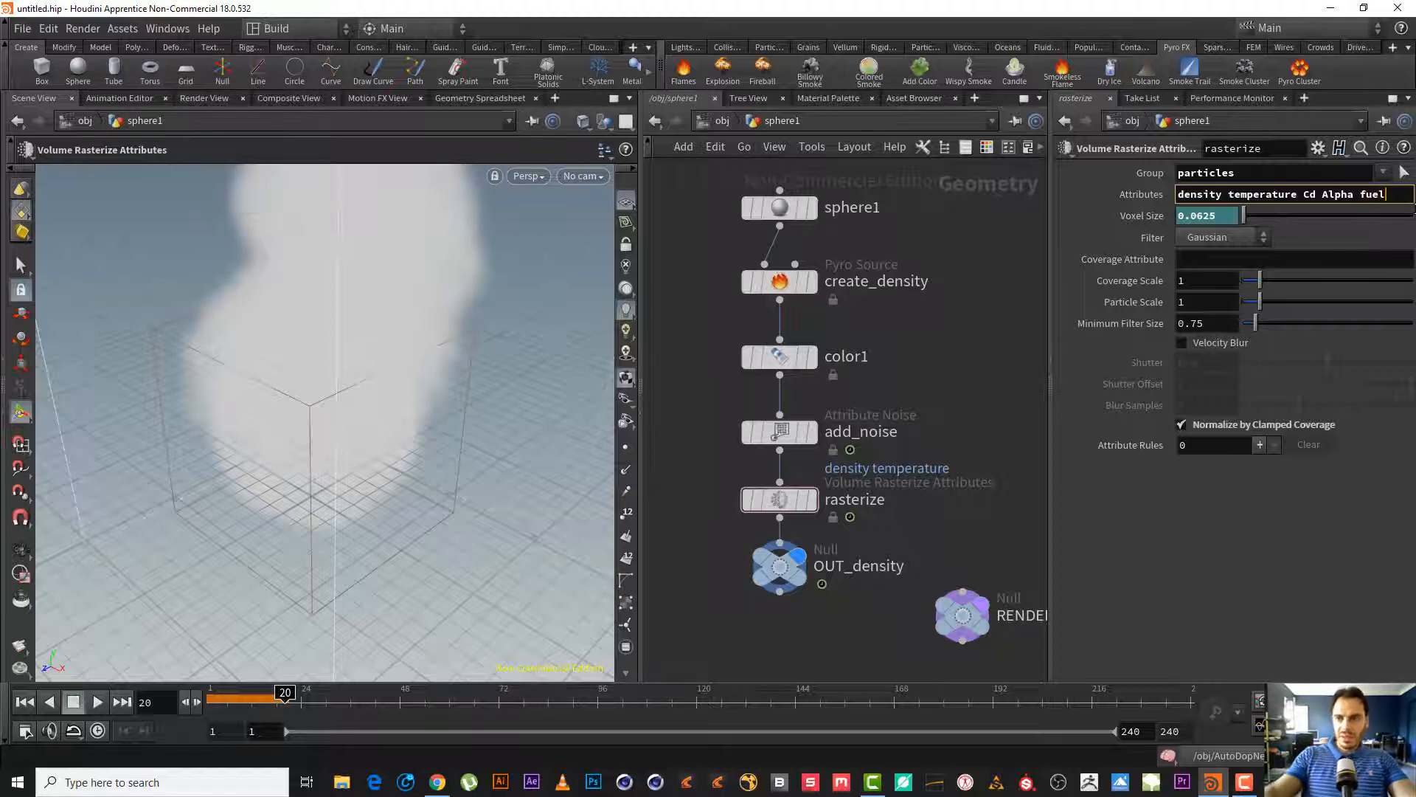
pyautogui.press('Return')
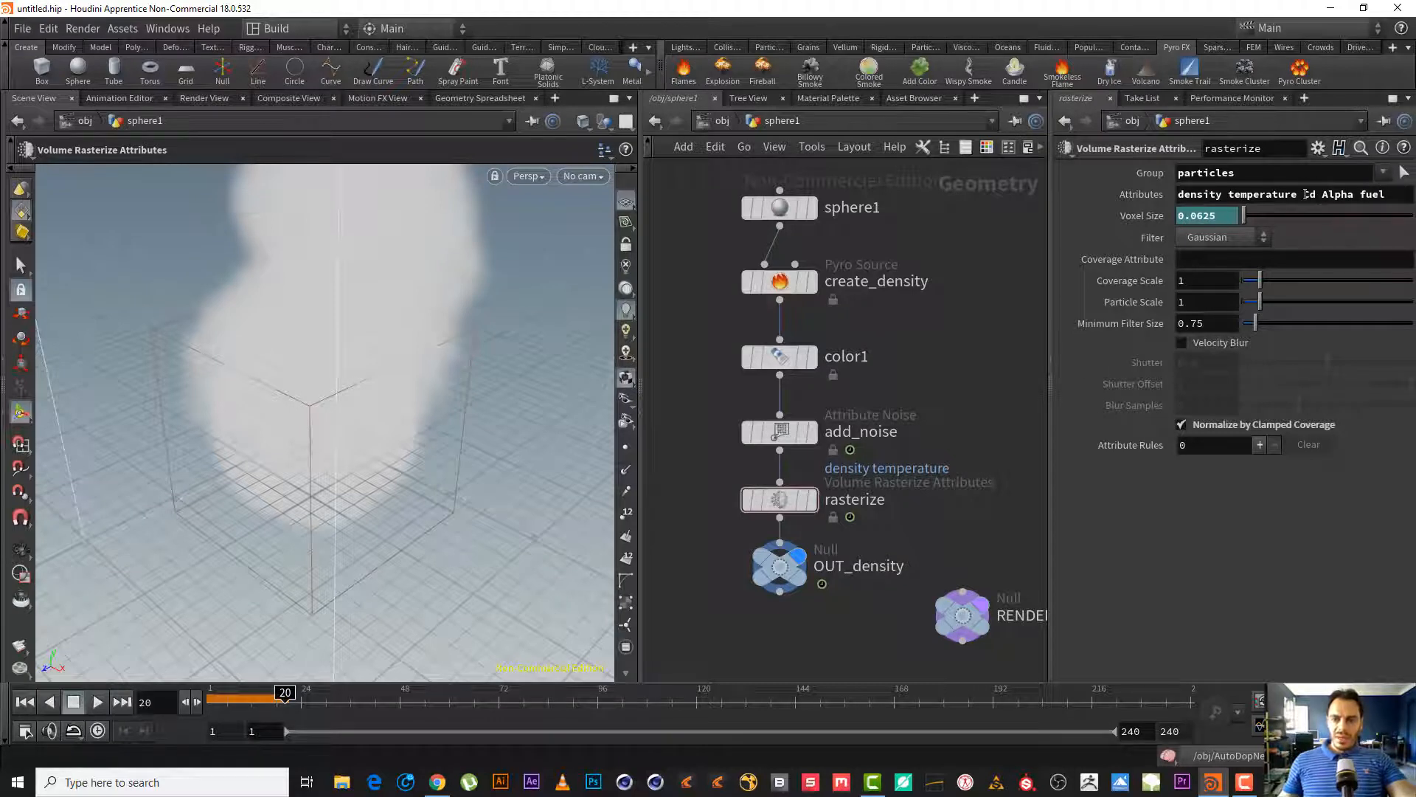
pyautogui.click(1328, 194)
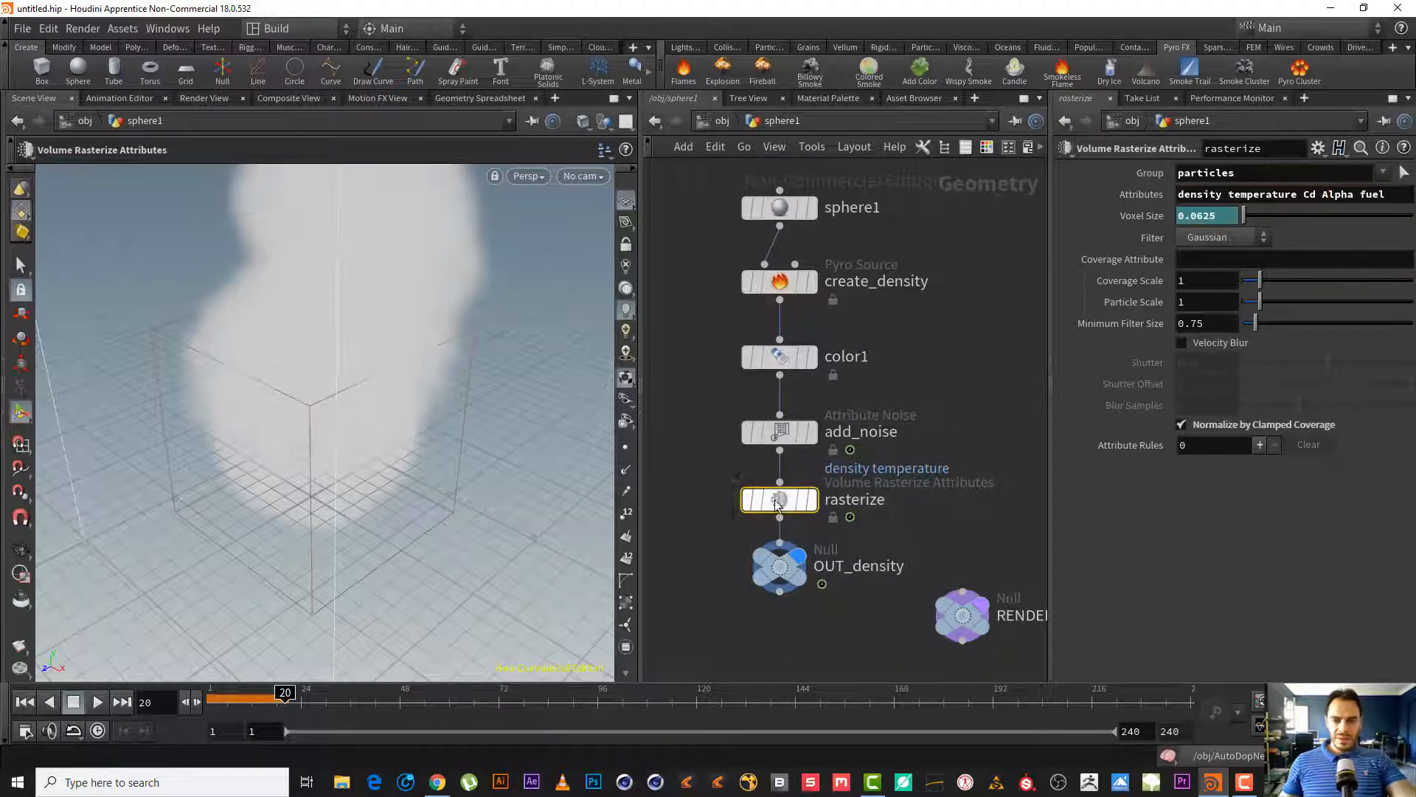
# - Check the rasterize node's information for the rasterized volumes, including Cd, and close it
pyautogui.click(735, 501)
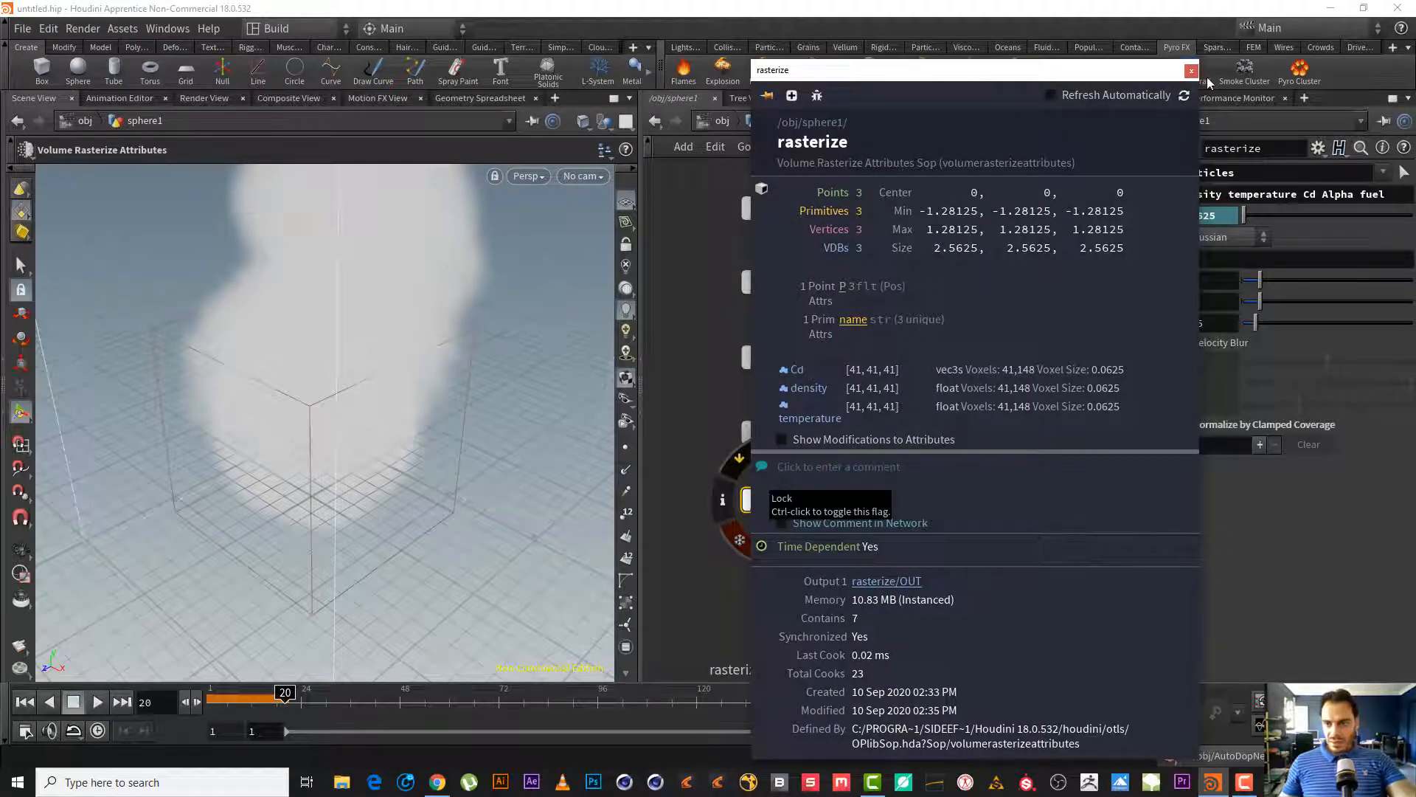
pyautogui.click(826, 440)
pyautogui.click(784, 440)
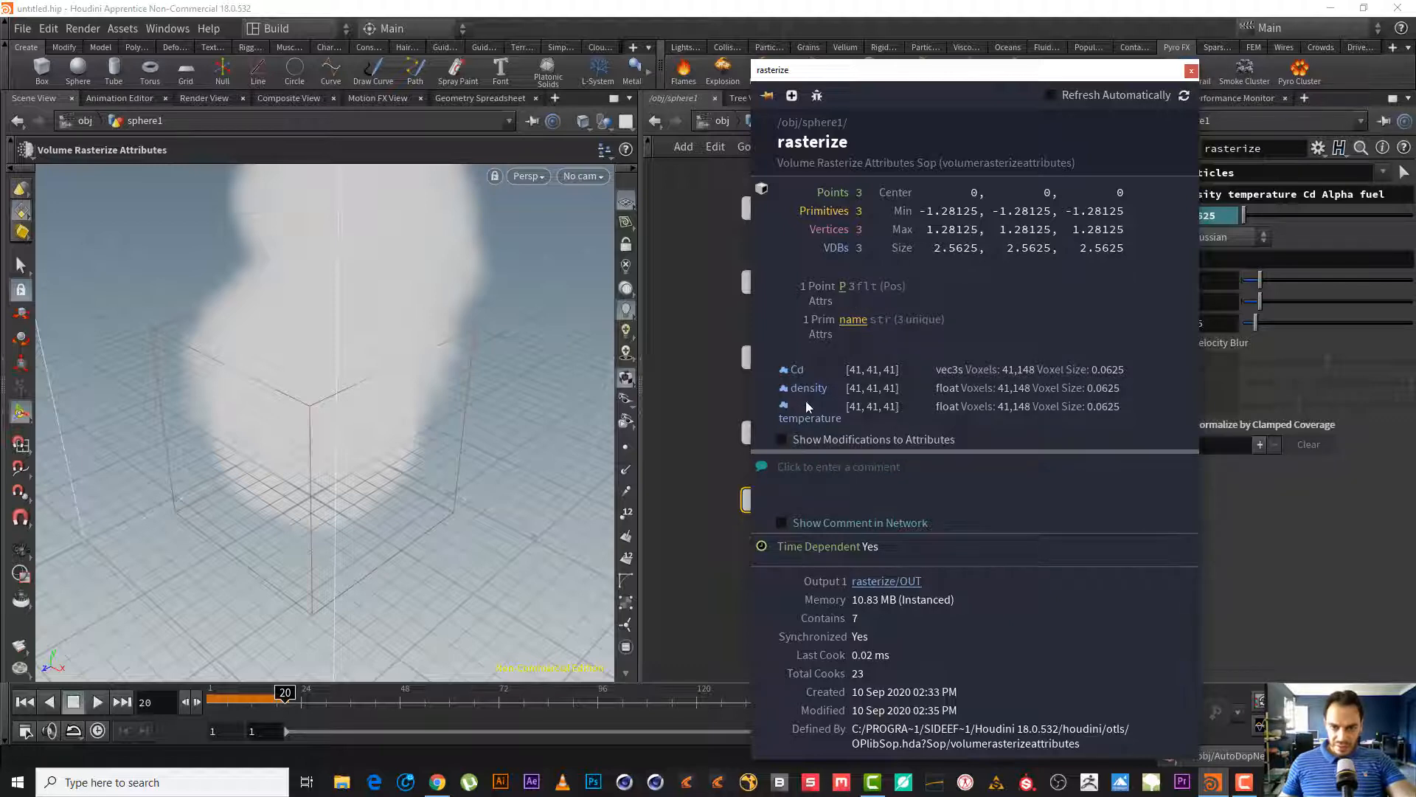
pyautogui.click(1190, 71)
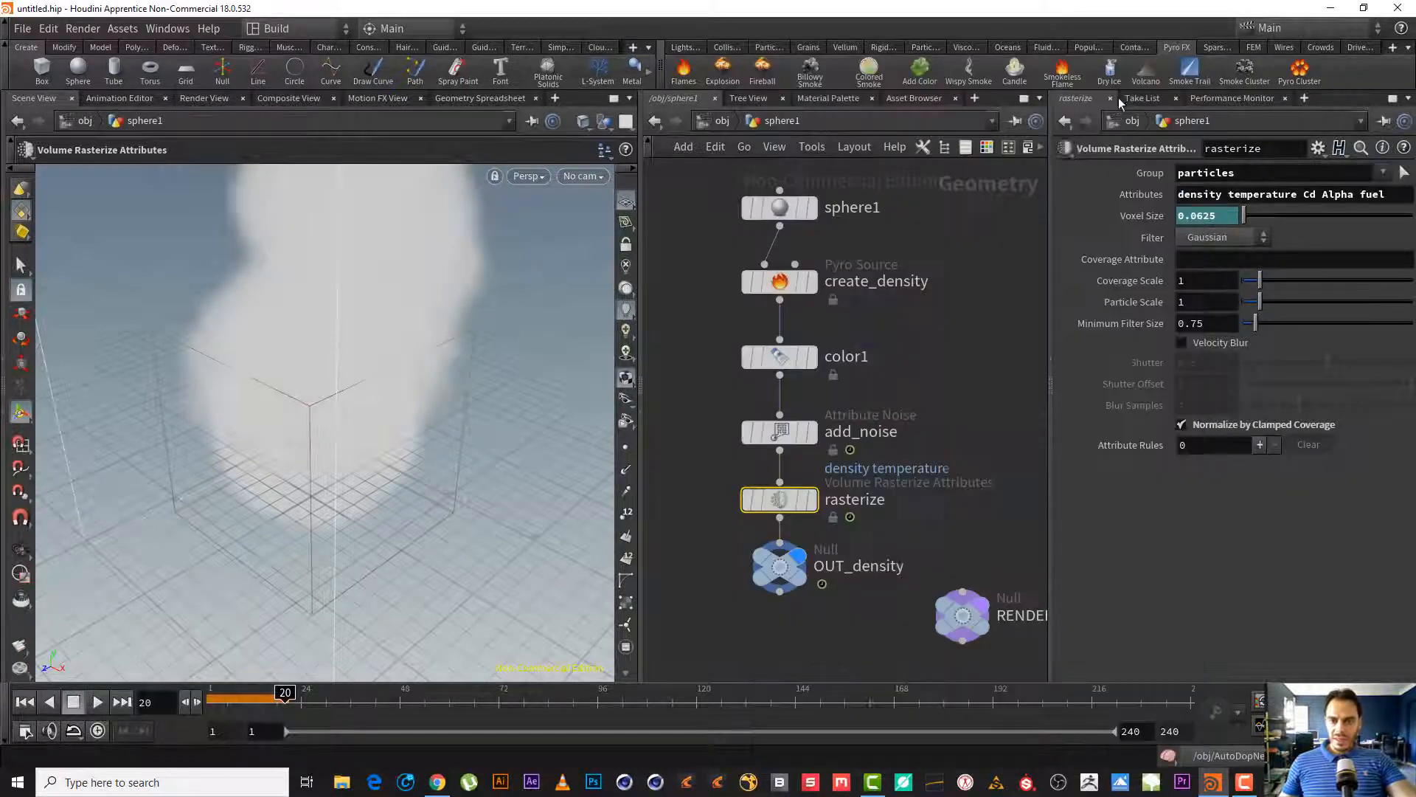
# - Return to the object level and open the AutoDopNetwork to show its pyro solver nodes
pyautogui.click(722, 120)
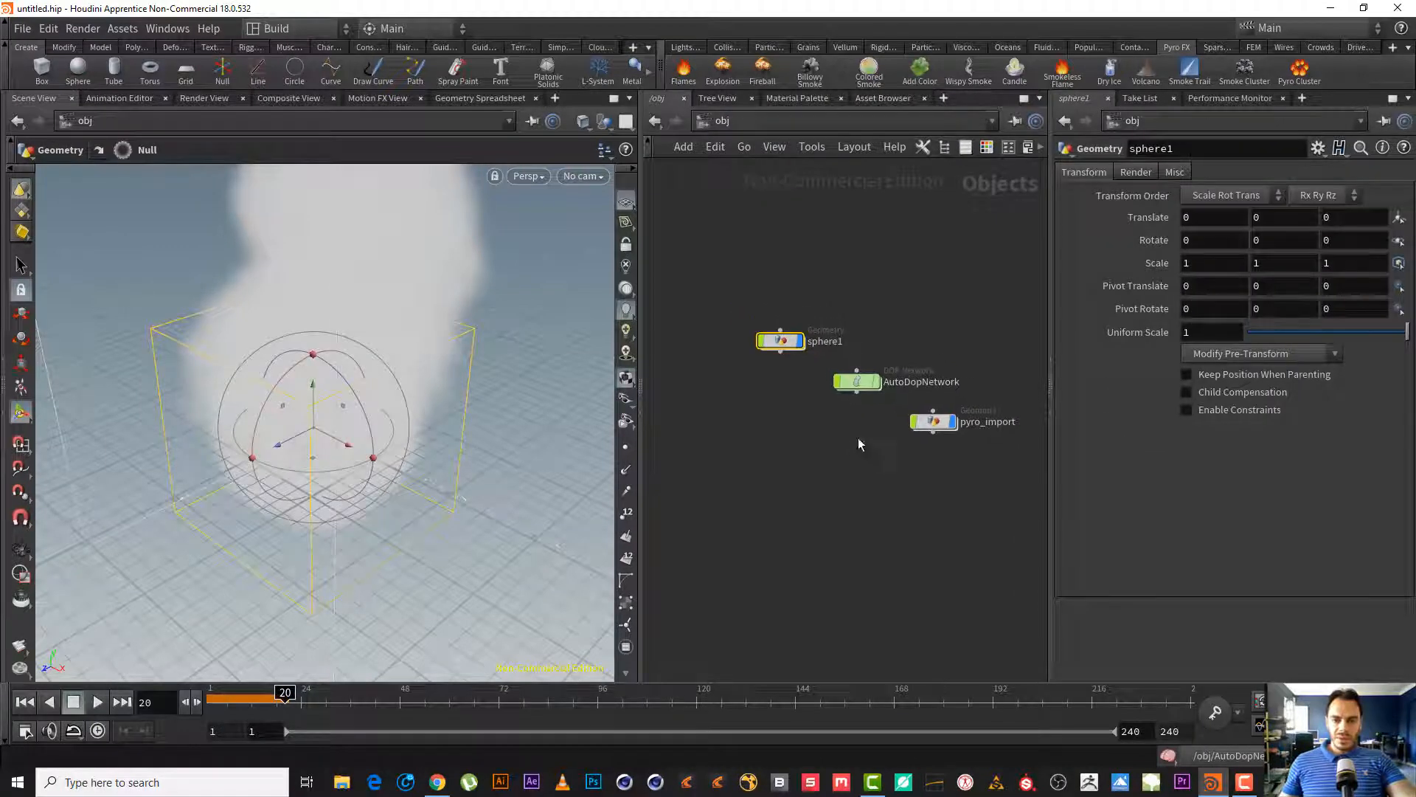
pyautogui.doubleClick(856, 381)
pyautogui.moveTo(822, 323); pyautogui.dragTo(868, 198, button='middle')
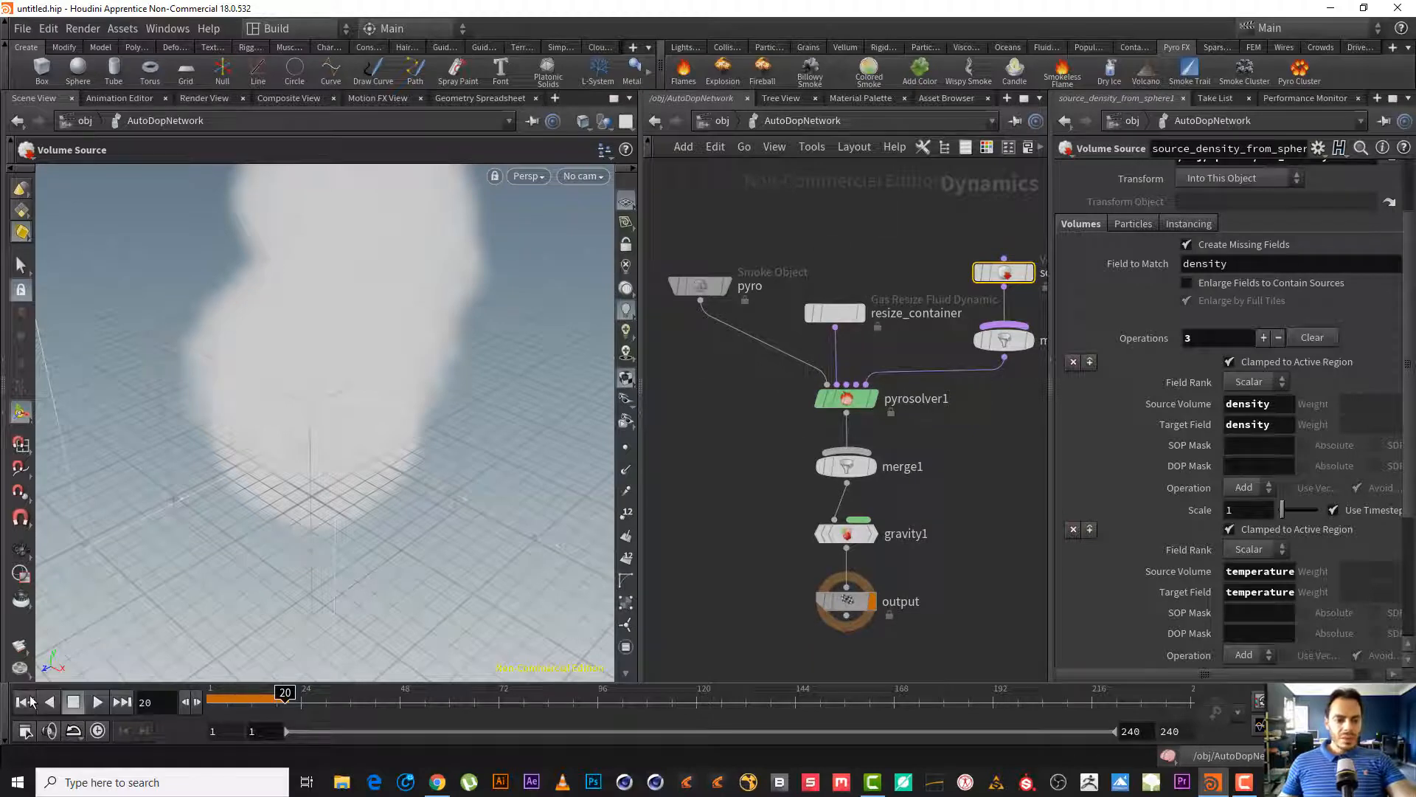
# - Replay the smoke simulation from the first frame and stop it at frame 11
pyautogui.click(24, 701)
pyautogui.click(97, 701)
pyautogui.click(73, 701)
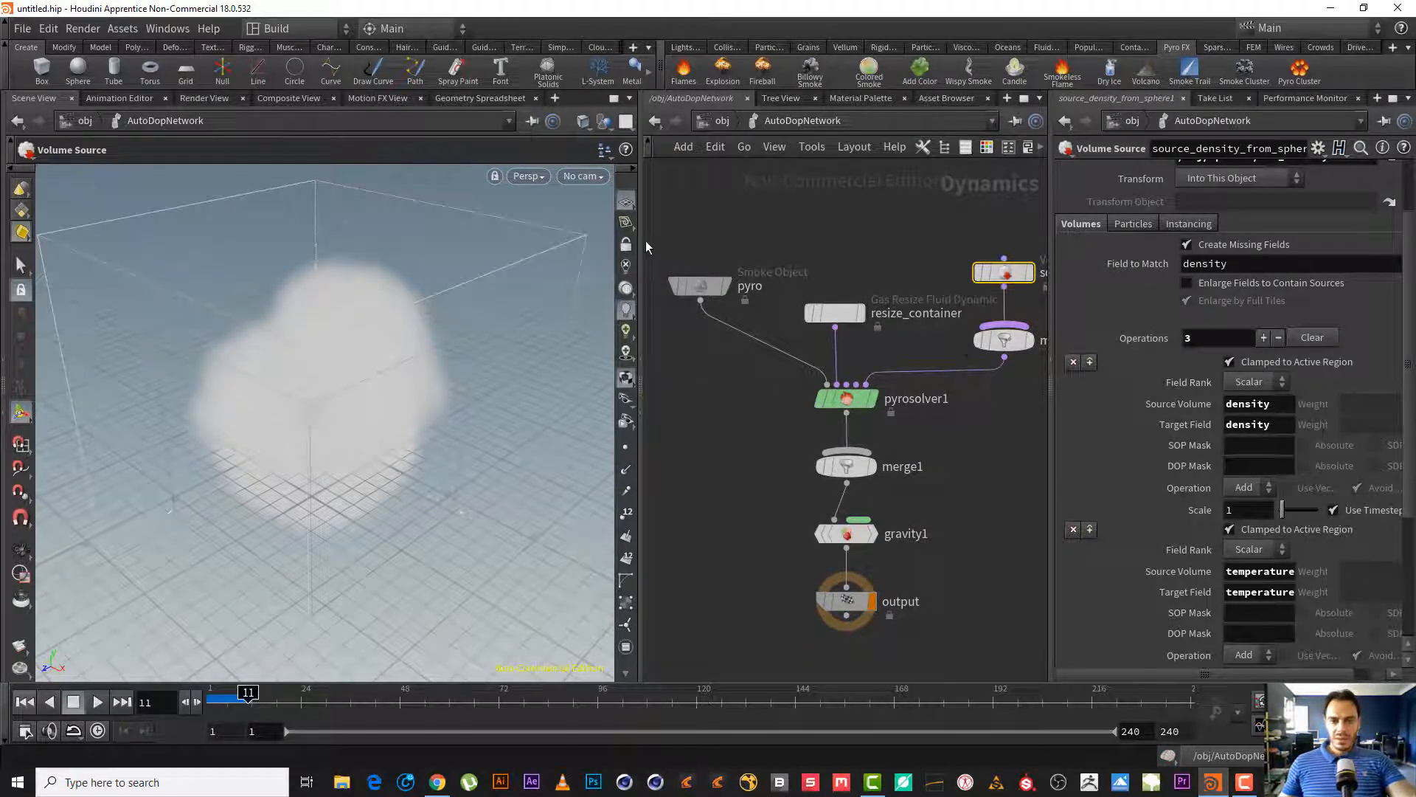
# - Enlarge the parameter area and add a fourth operation to the source_density_from_sphere1 Volume Source
pyautogui.moveTo(643, 243); pyautogui.dragTo(349, 259)
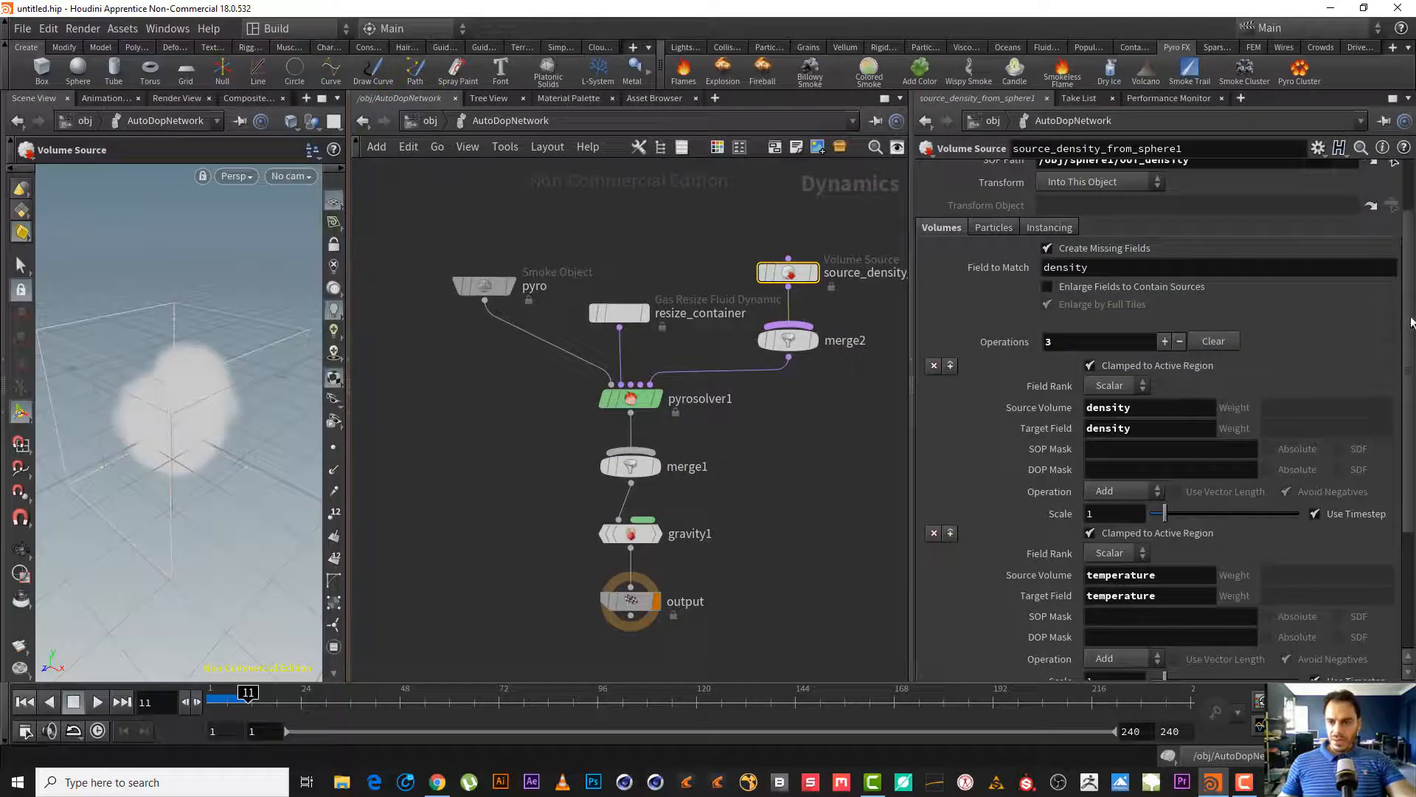
pyautogui.scroll(3, 1405, 295)
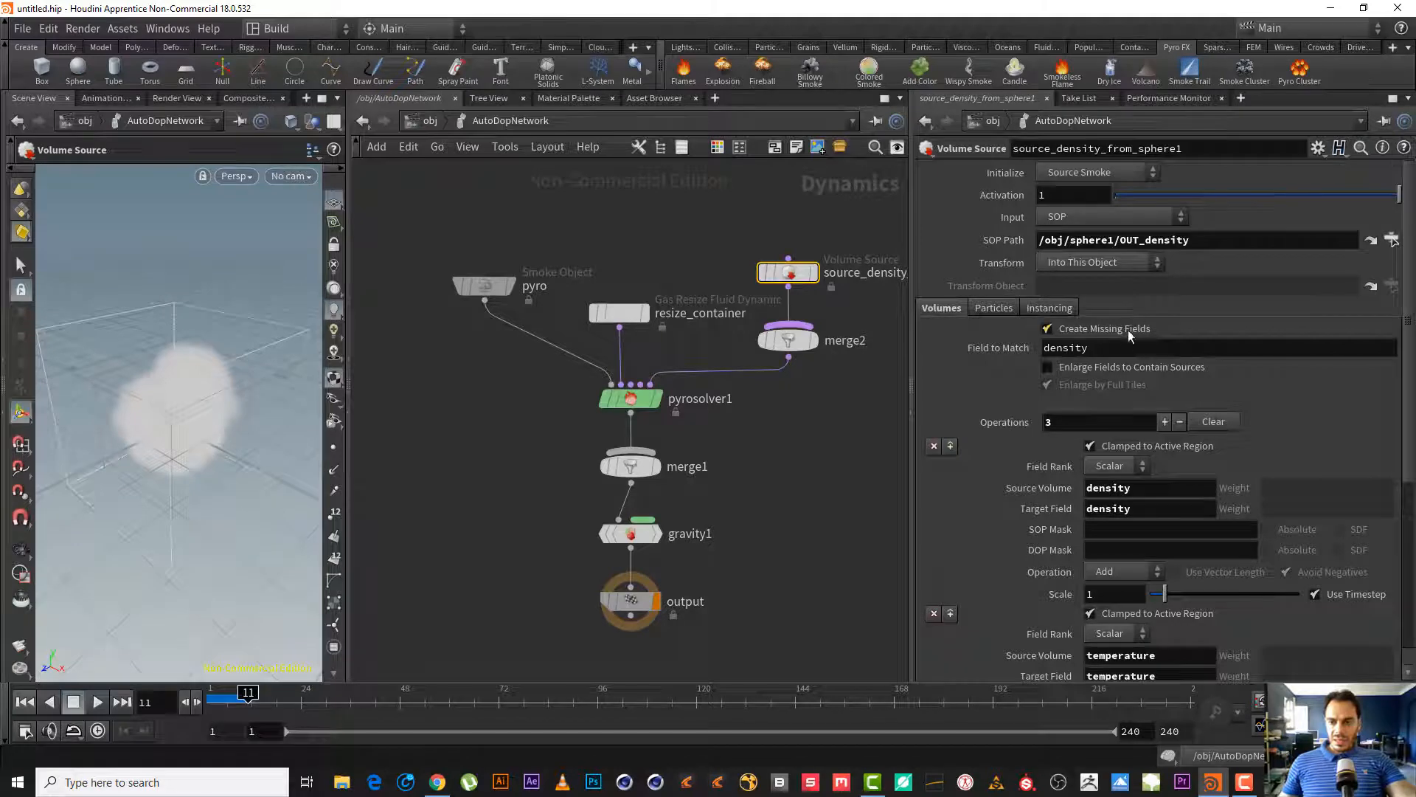
pyautogui.click(1166, 423)
pyautogui.moveTo(1409, 391); pyautogui.dragTo(1399, 635)
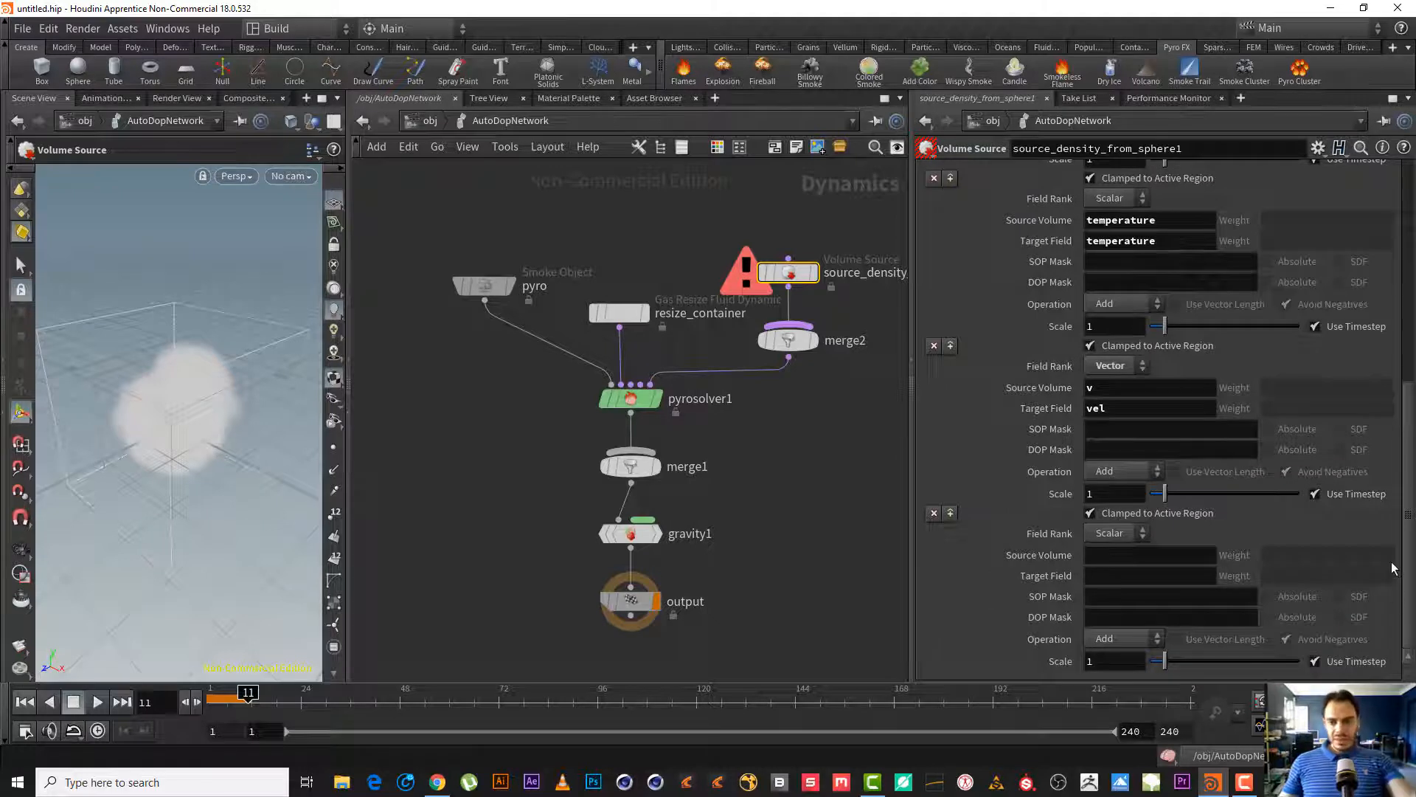
# - Set both the source volume and the target field of the fourth source operation to Cd
pyautogui.click(1160, 553)
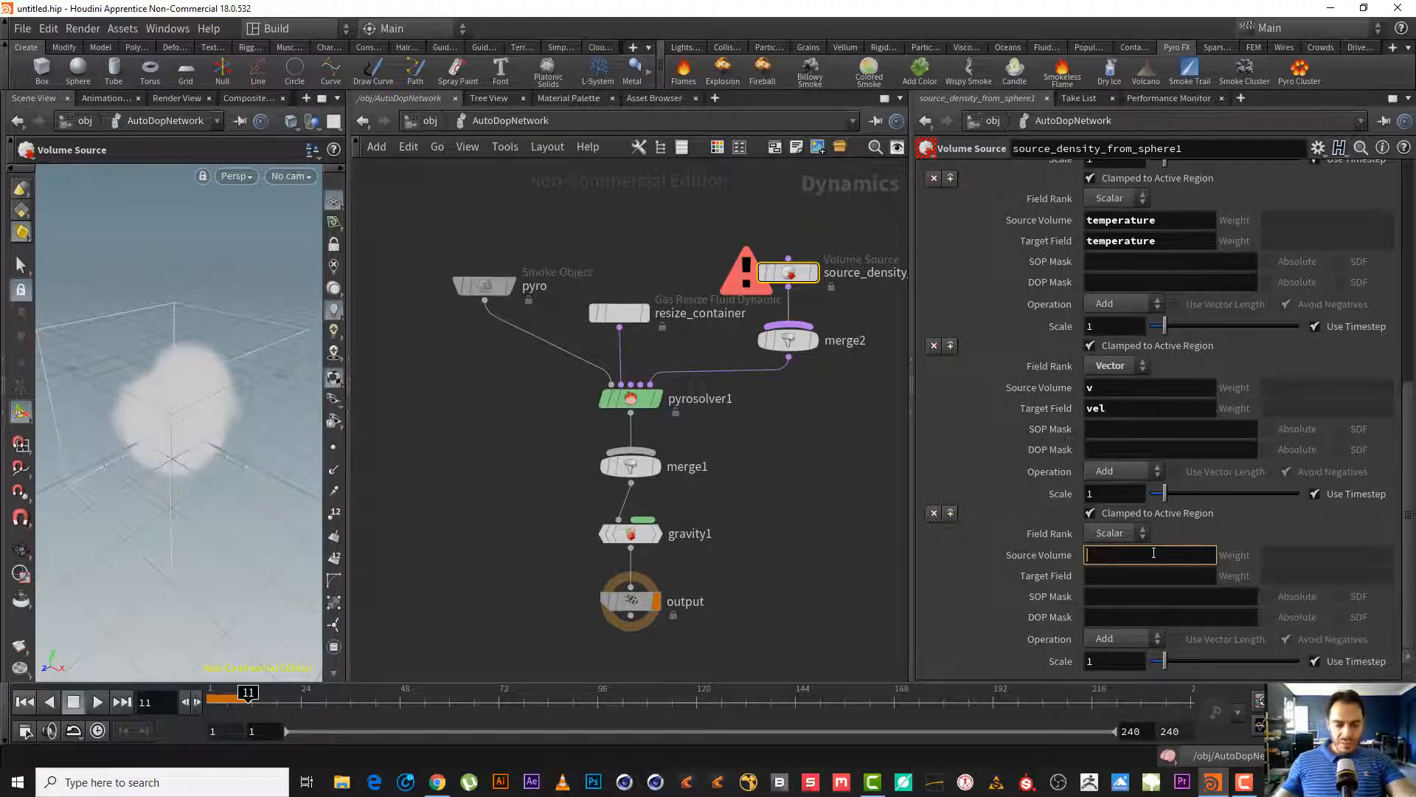
pyautogui.write('Cd')
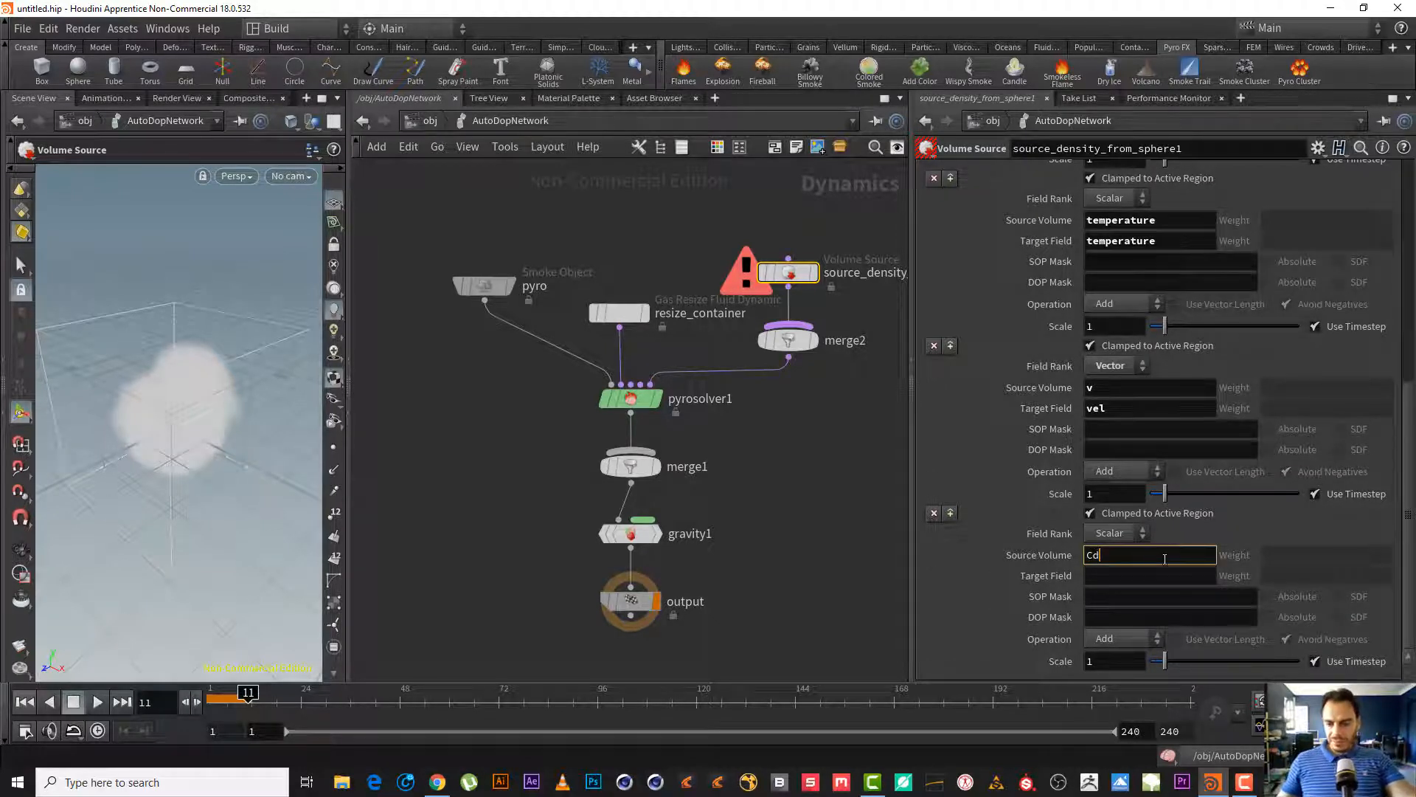
pyautogui.click(1104, 579)
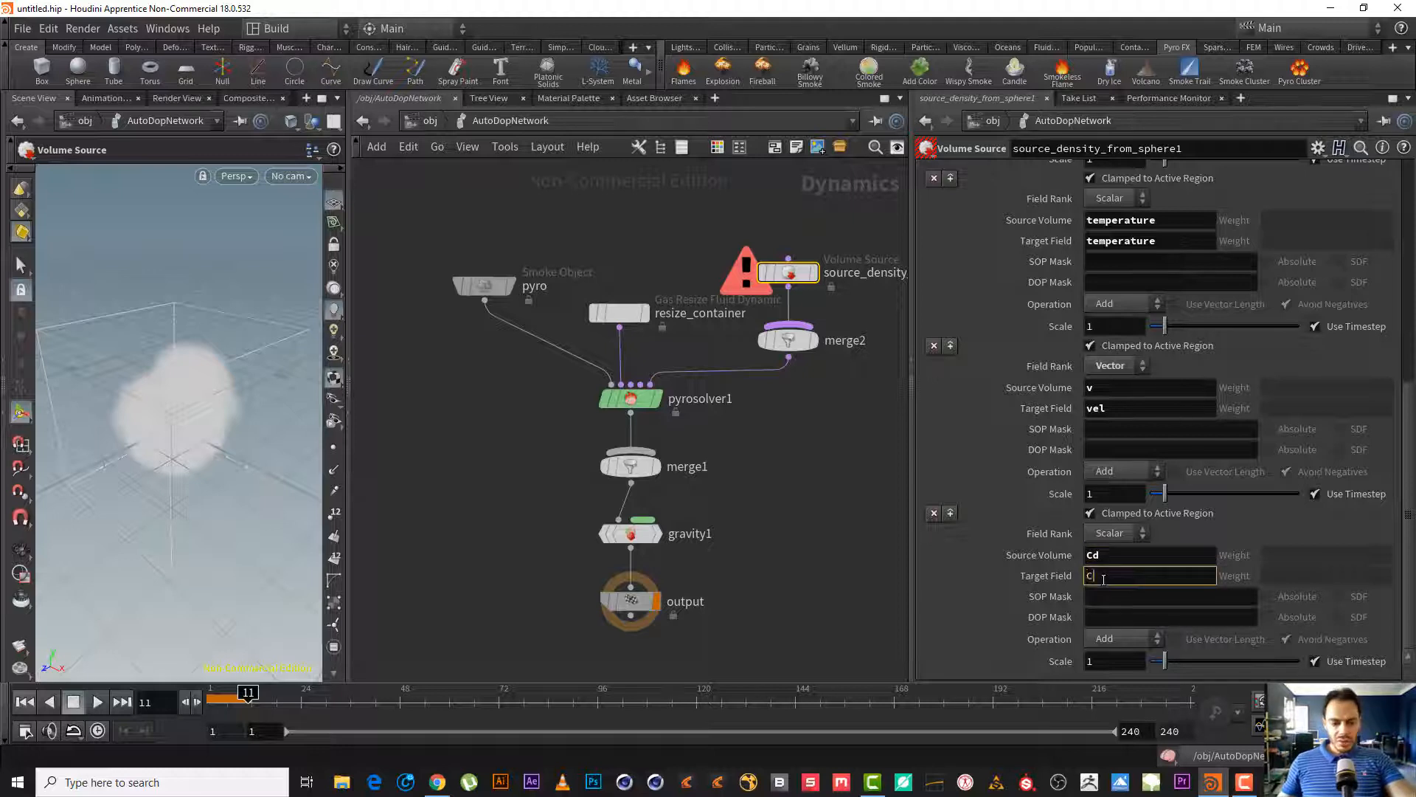
pyautogui.write('Cd')
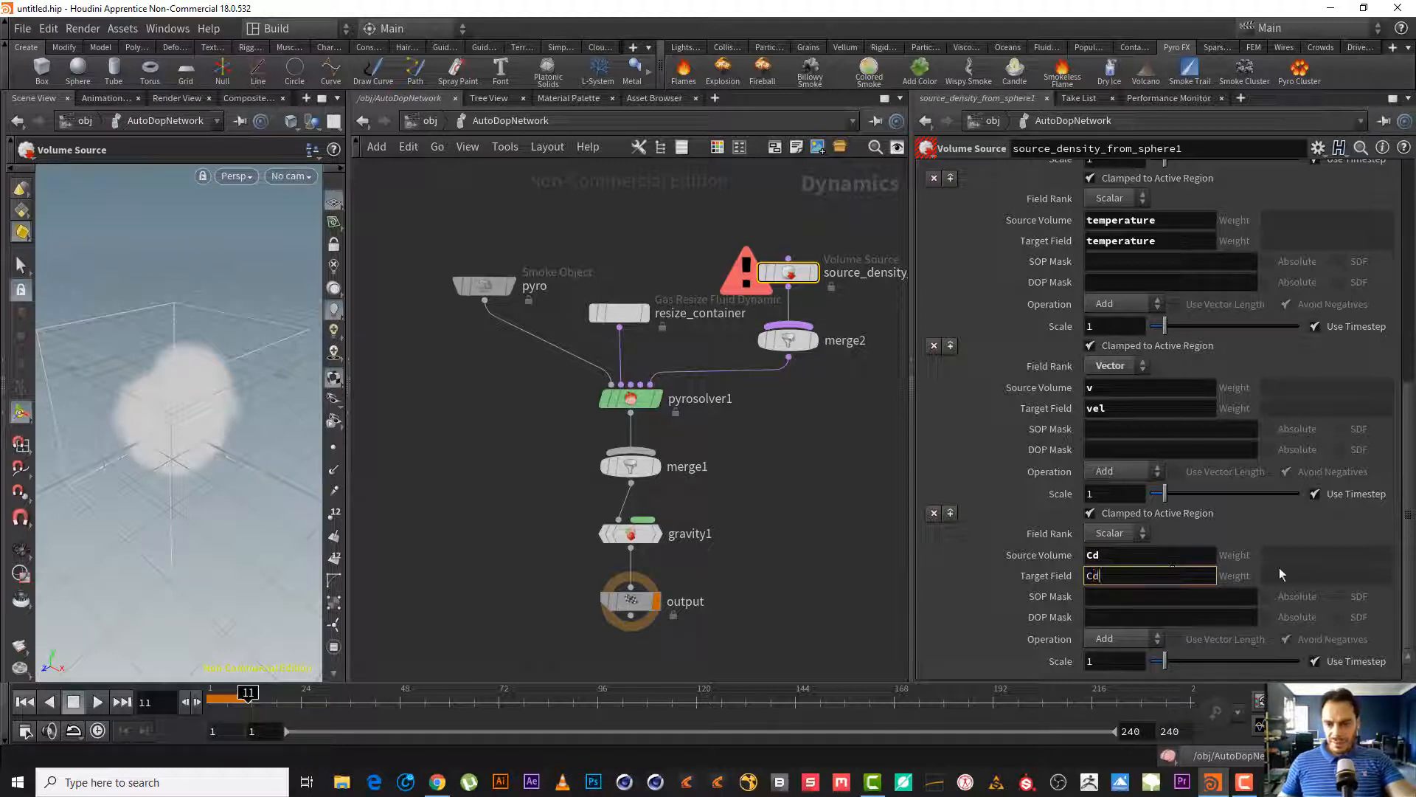
pyautogui.press('Return')
# - Set the Cd operation's field rank to Vector and its operation to Blend
pyautogui.click(1120, 534)
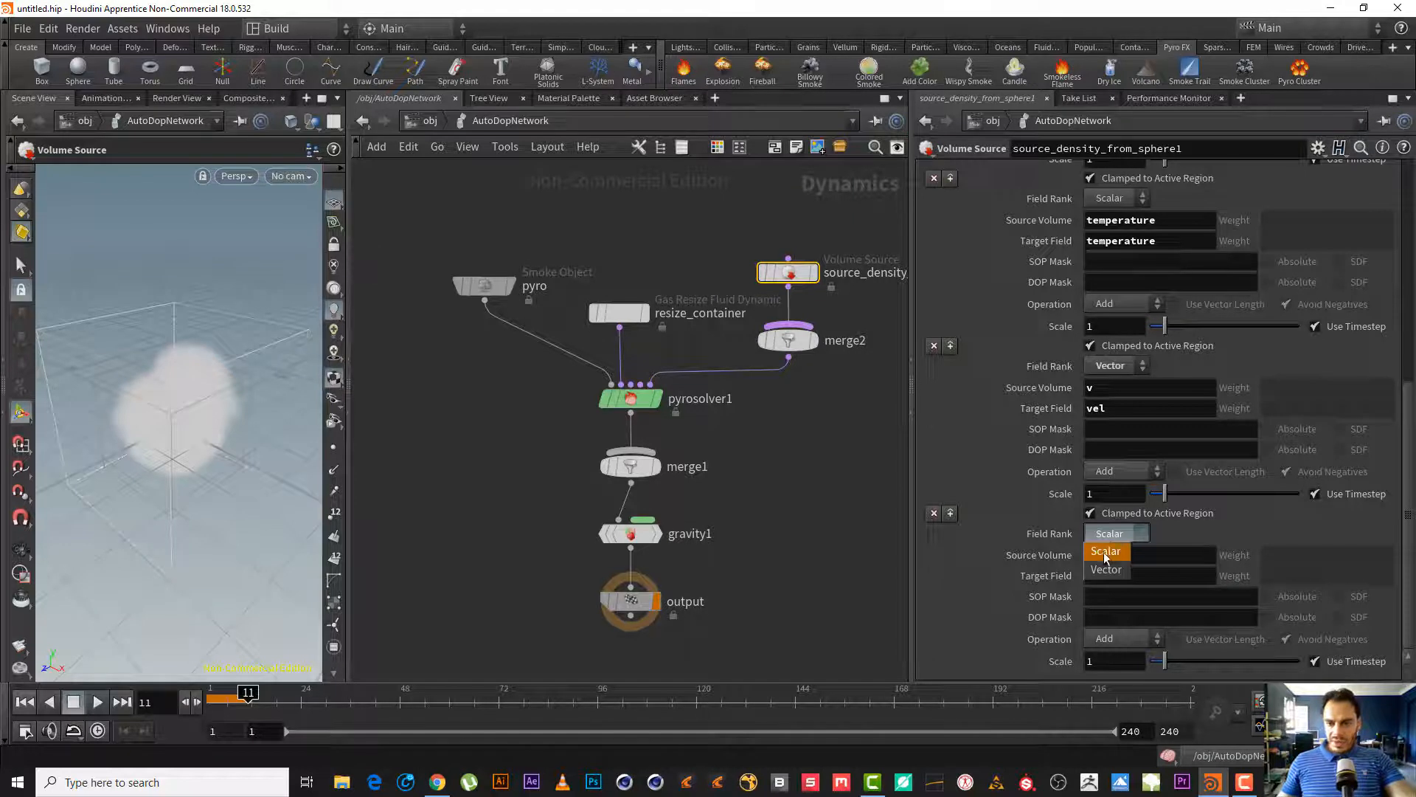
pyautogui.click(1112, 554)
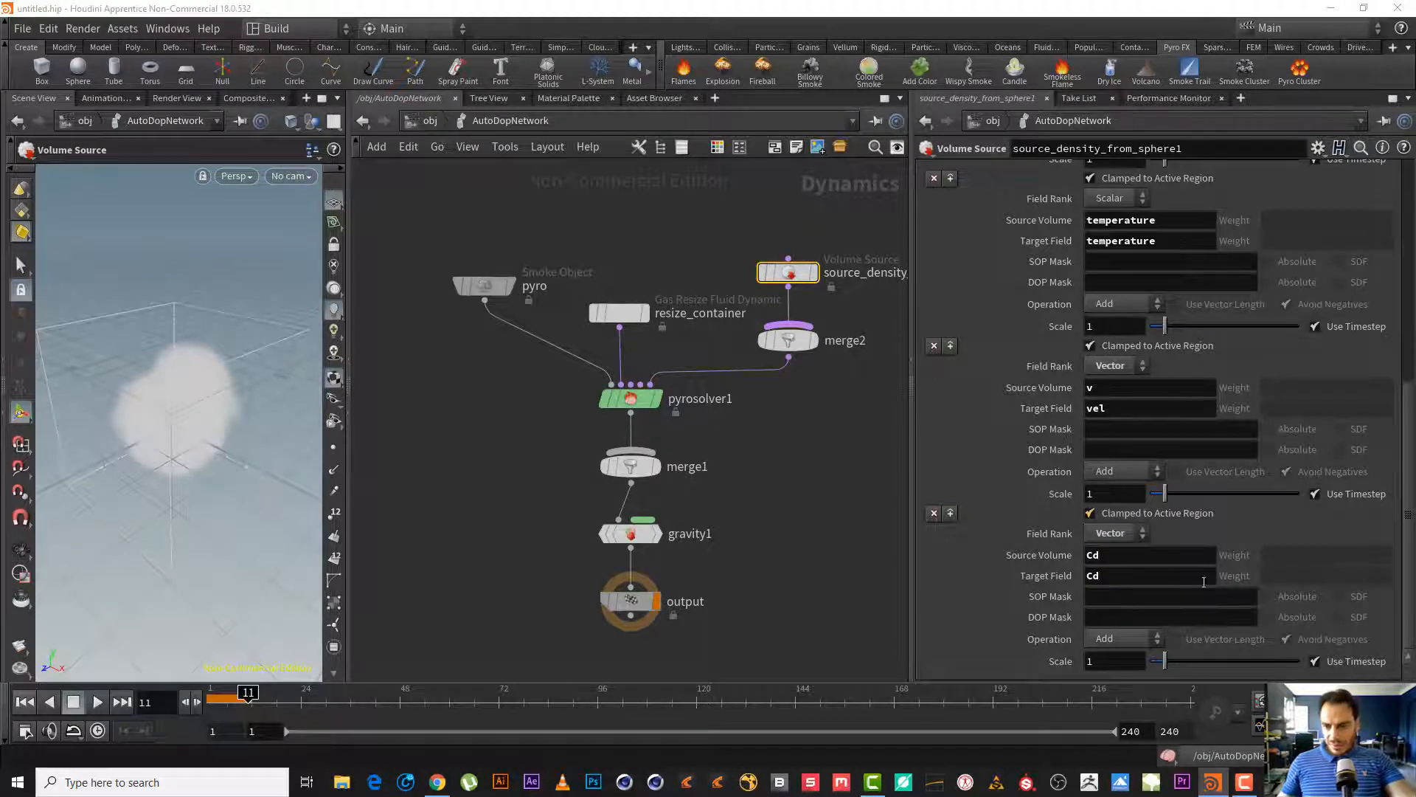
pyautogui.click(1119, 639)
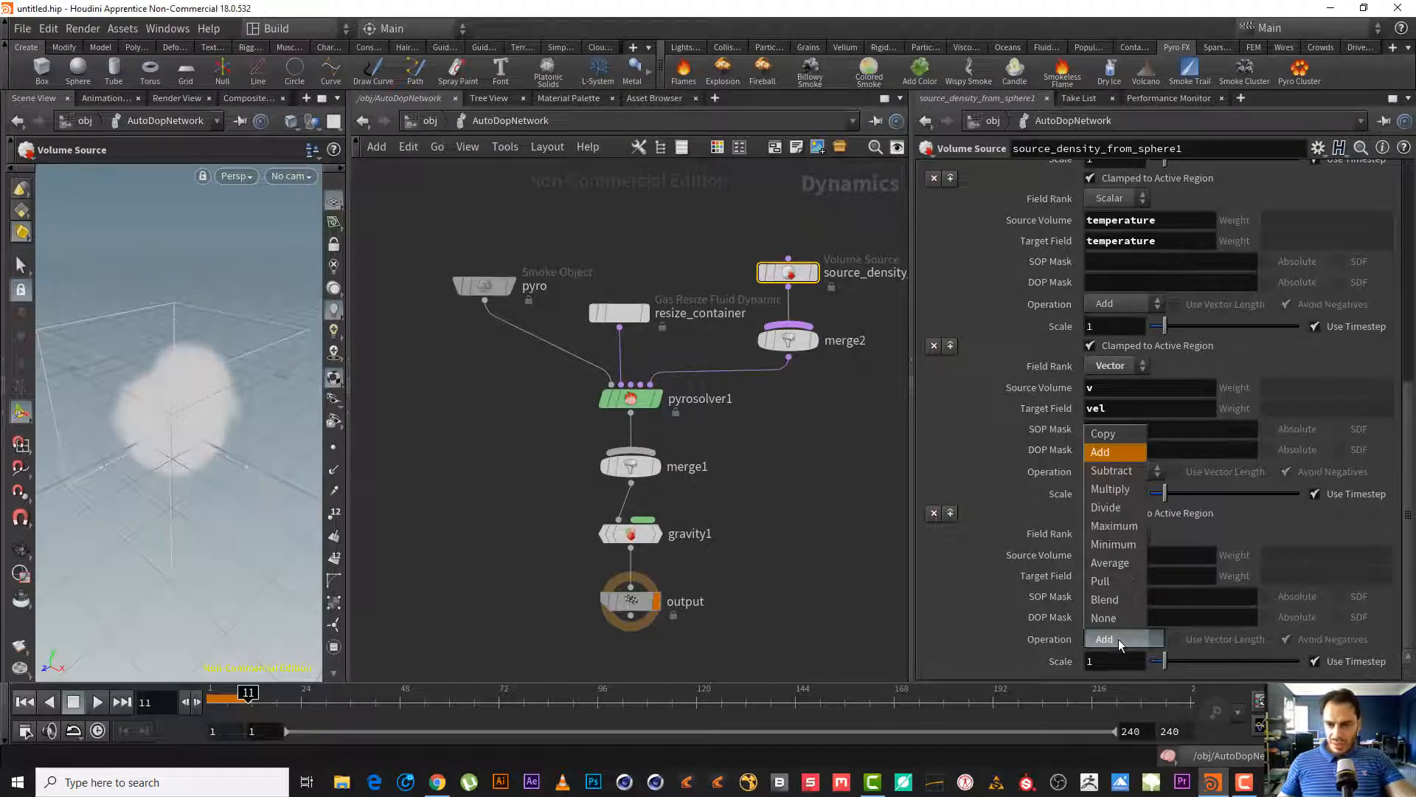
pyautogui.click(1124, 600)
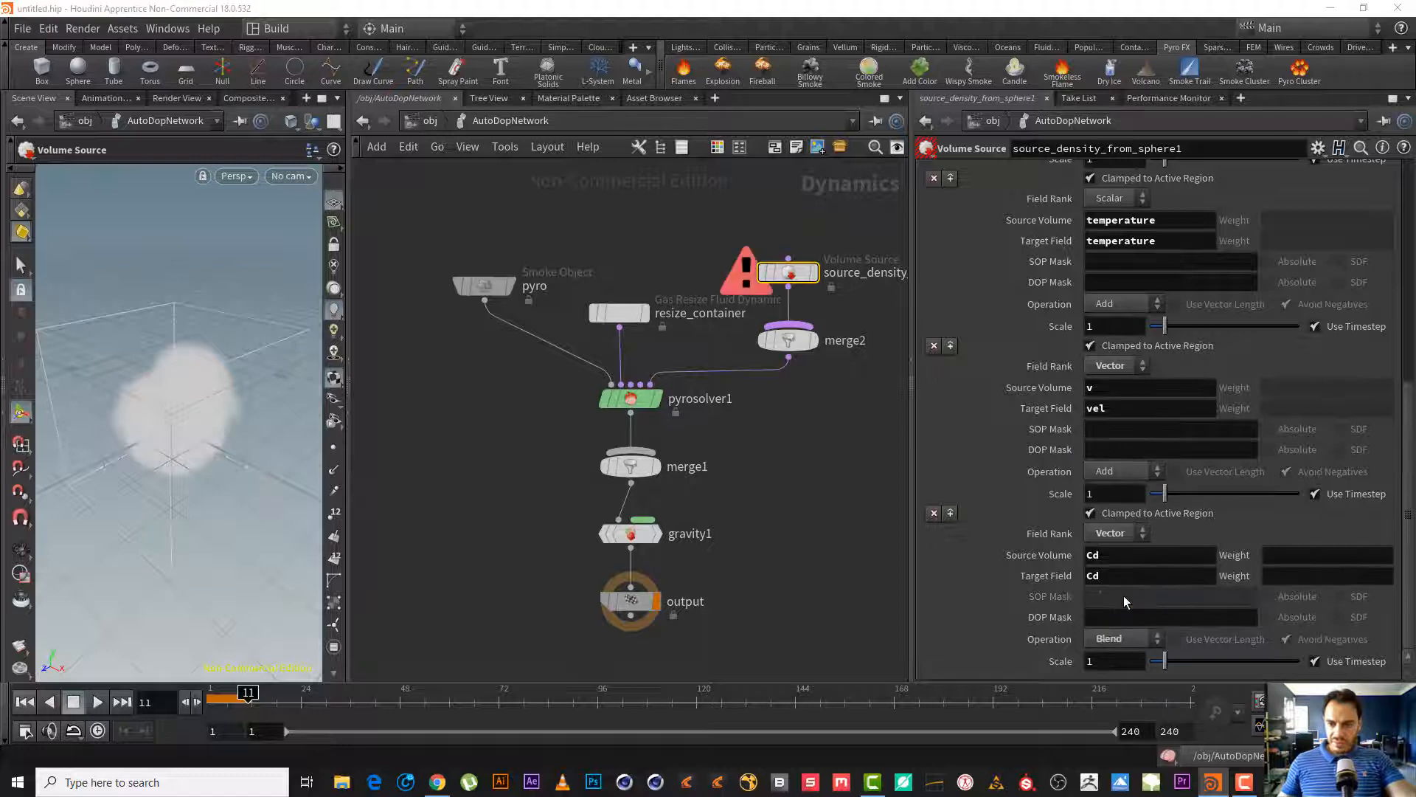
# - Set the Cd operation's source volume weight to density and its target field weight to Aplha
pyautogui.click(1278, 560)
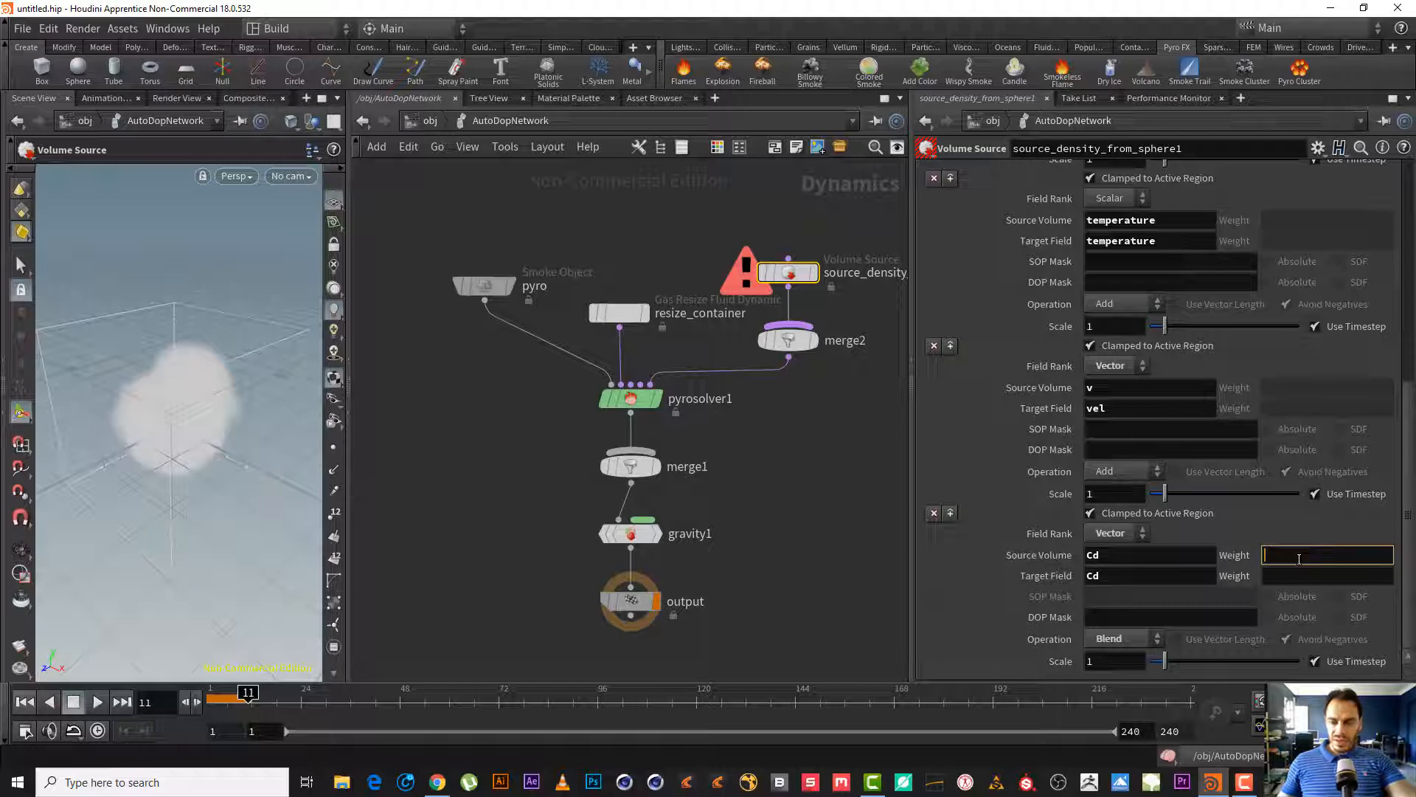
pyautogui.write('density')
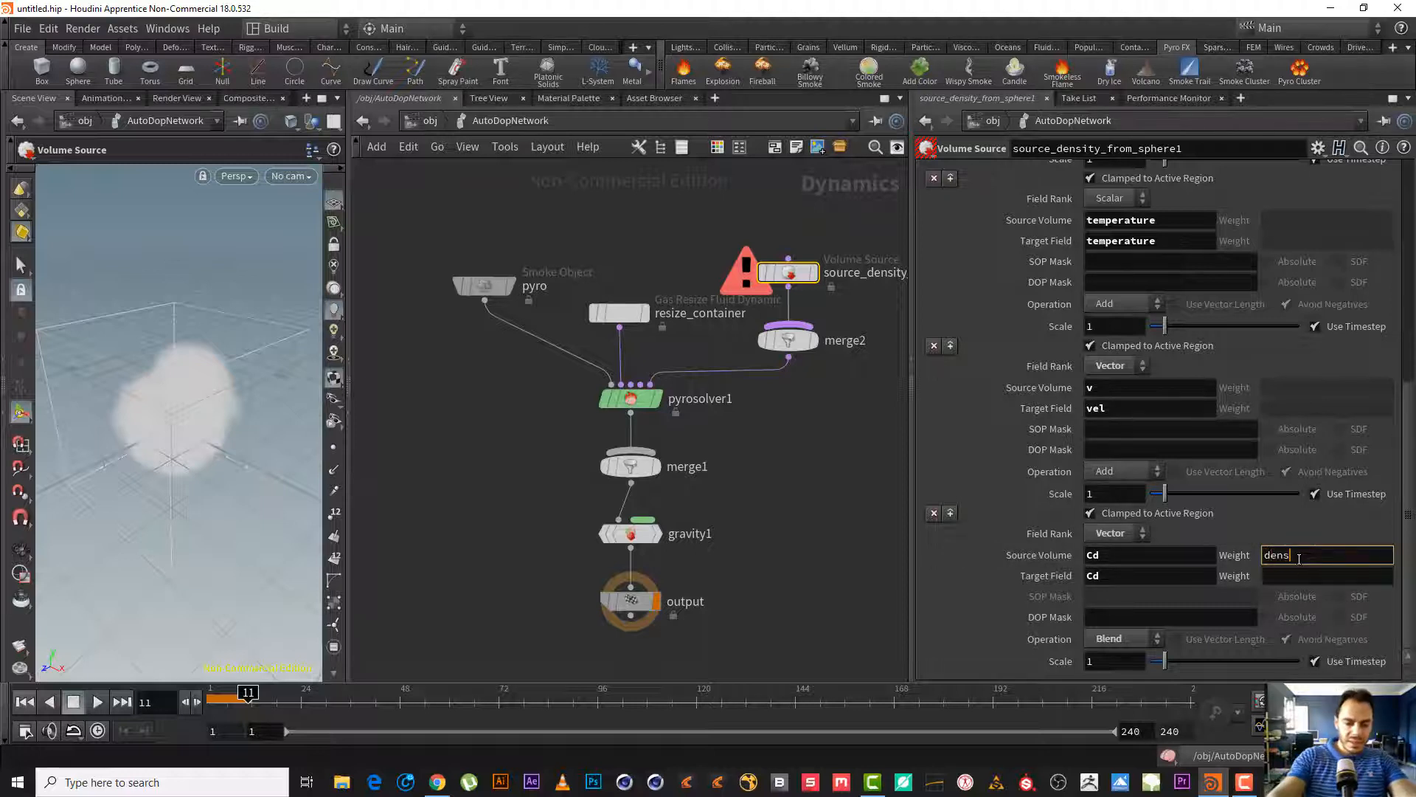
pyautogui.press('Return')
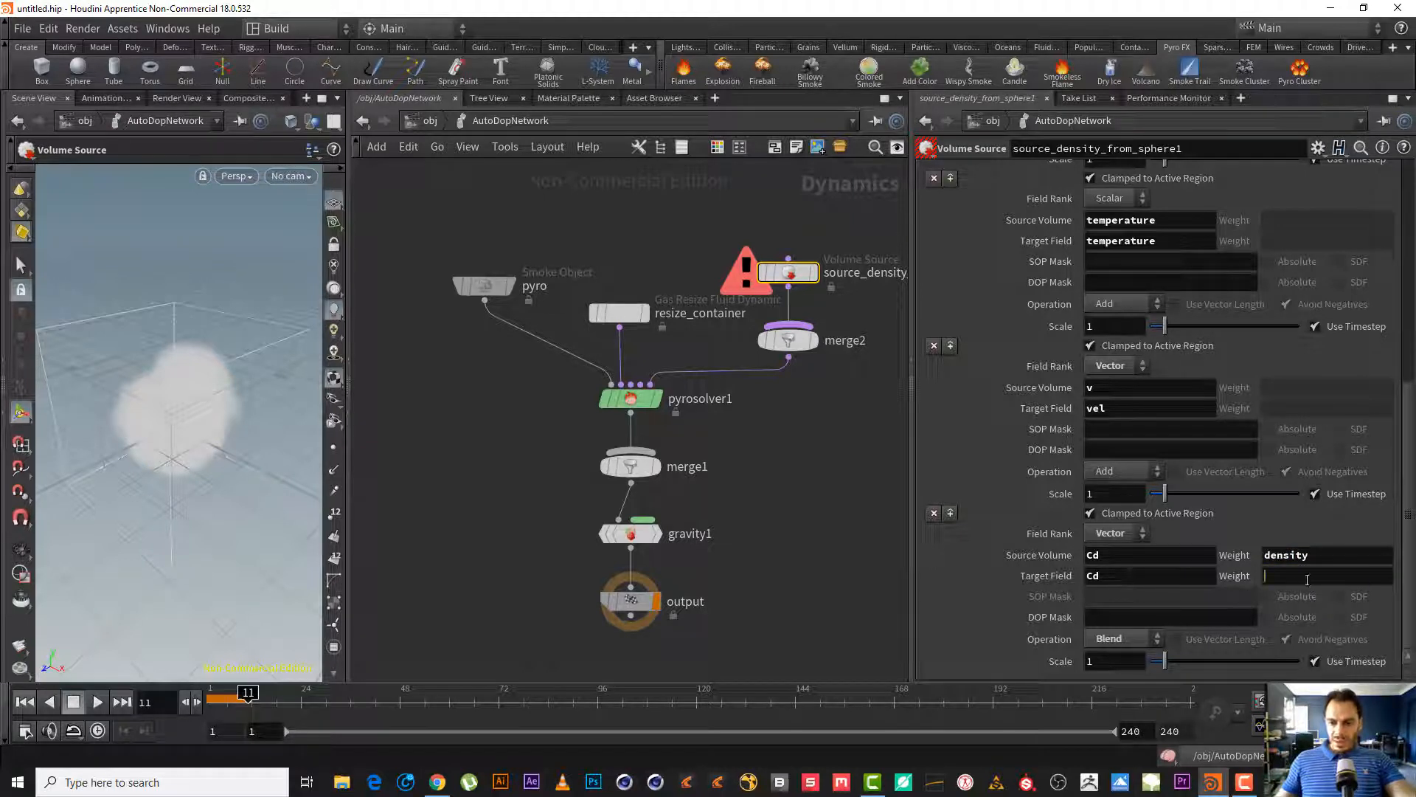
pyautogui.click(1307, 579)
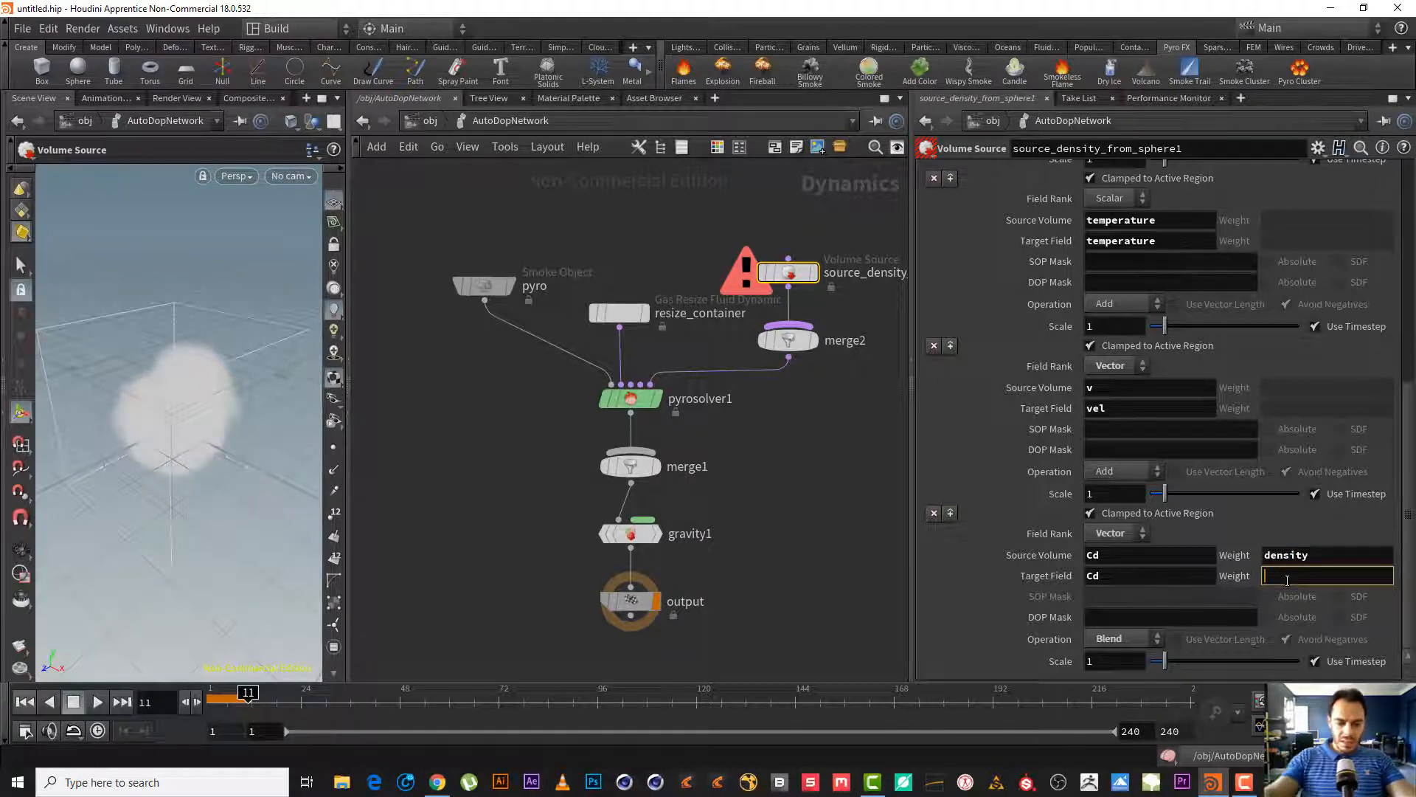
pyautogui.write('Aplha')
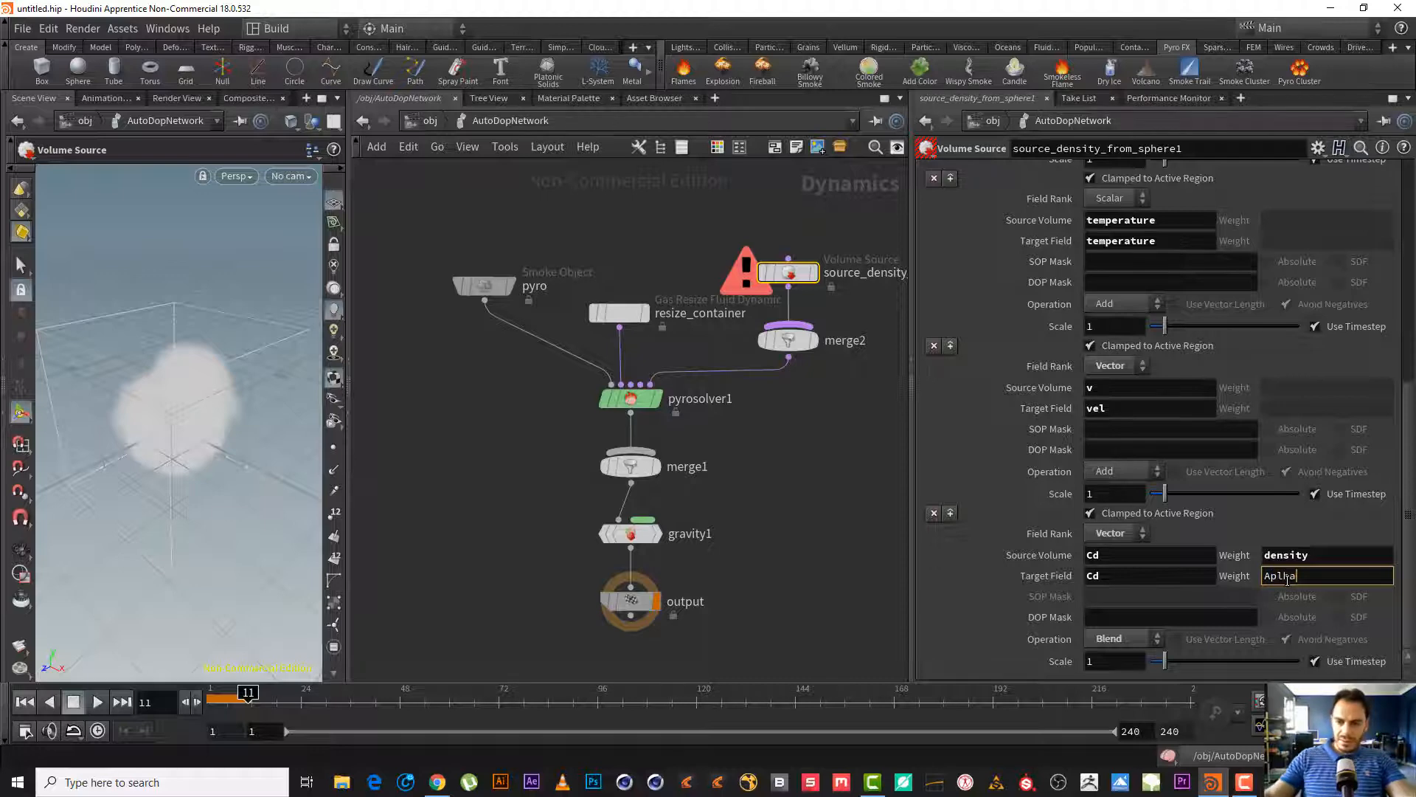
pyautogui.press('Return')
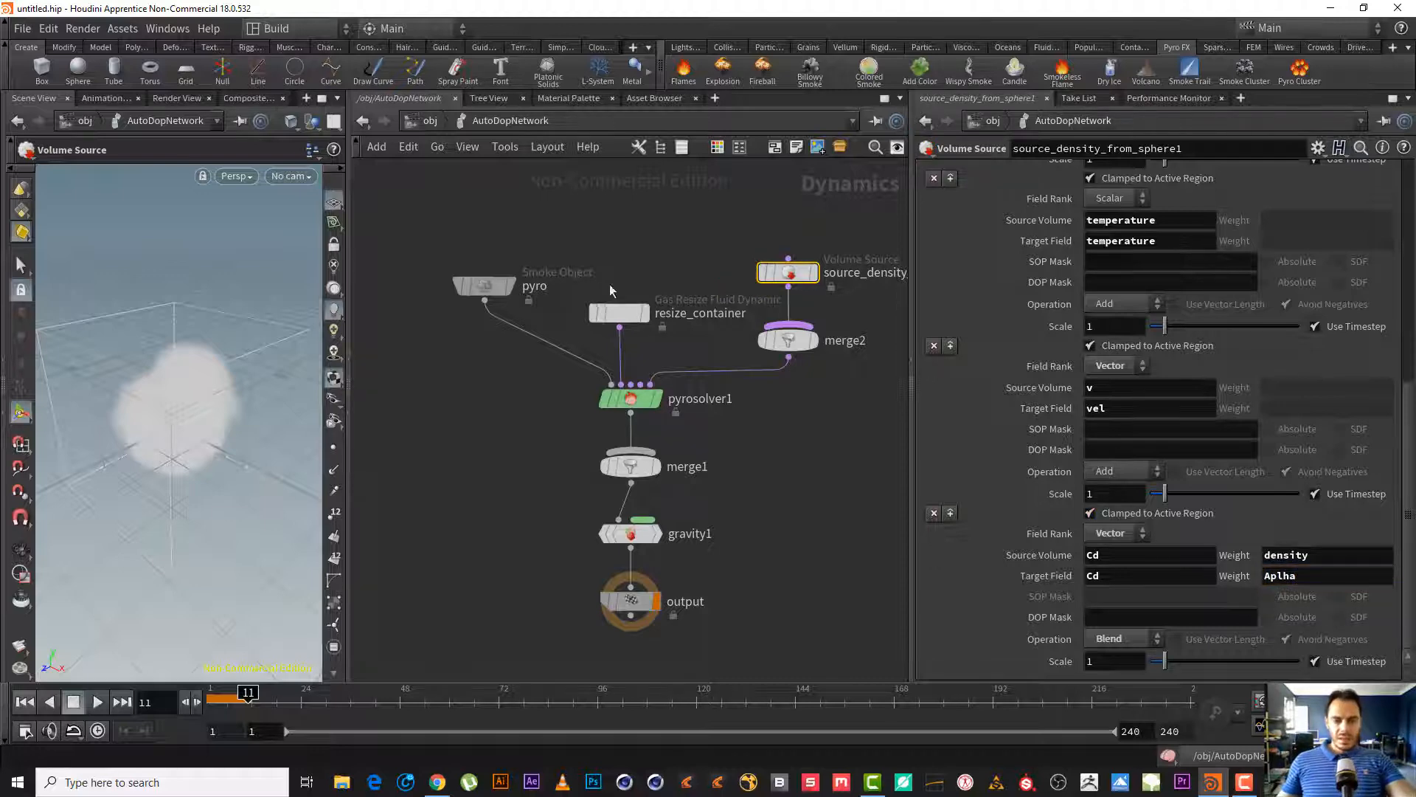
# - Set the diffuse field of the pyro smoke object's multi-field guide visualization to Cd
pyautogui.click(484, 285)
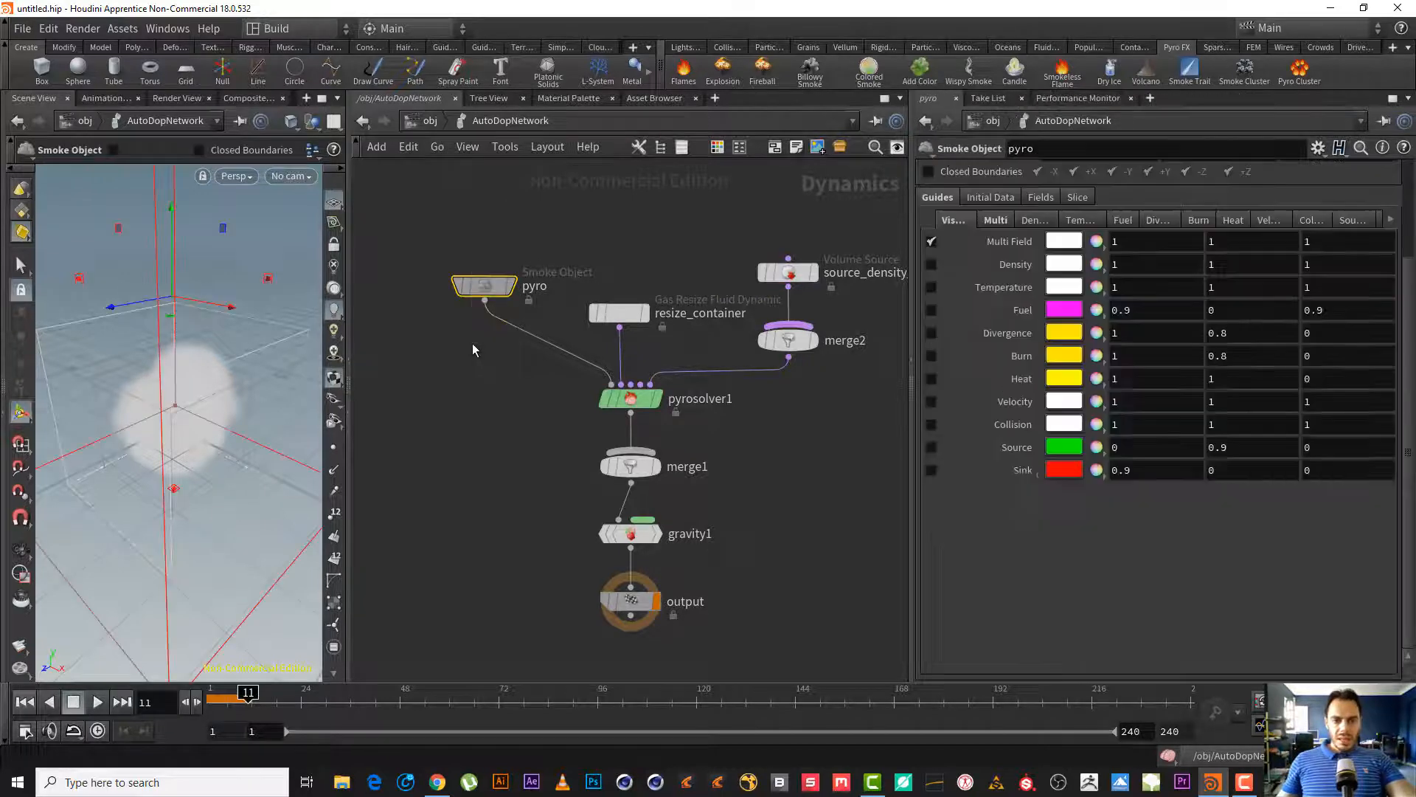
pyautogui.click(996, 221)
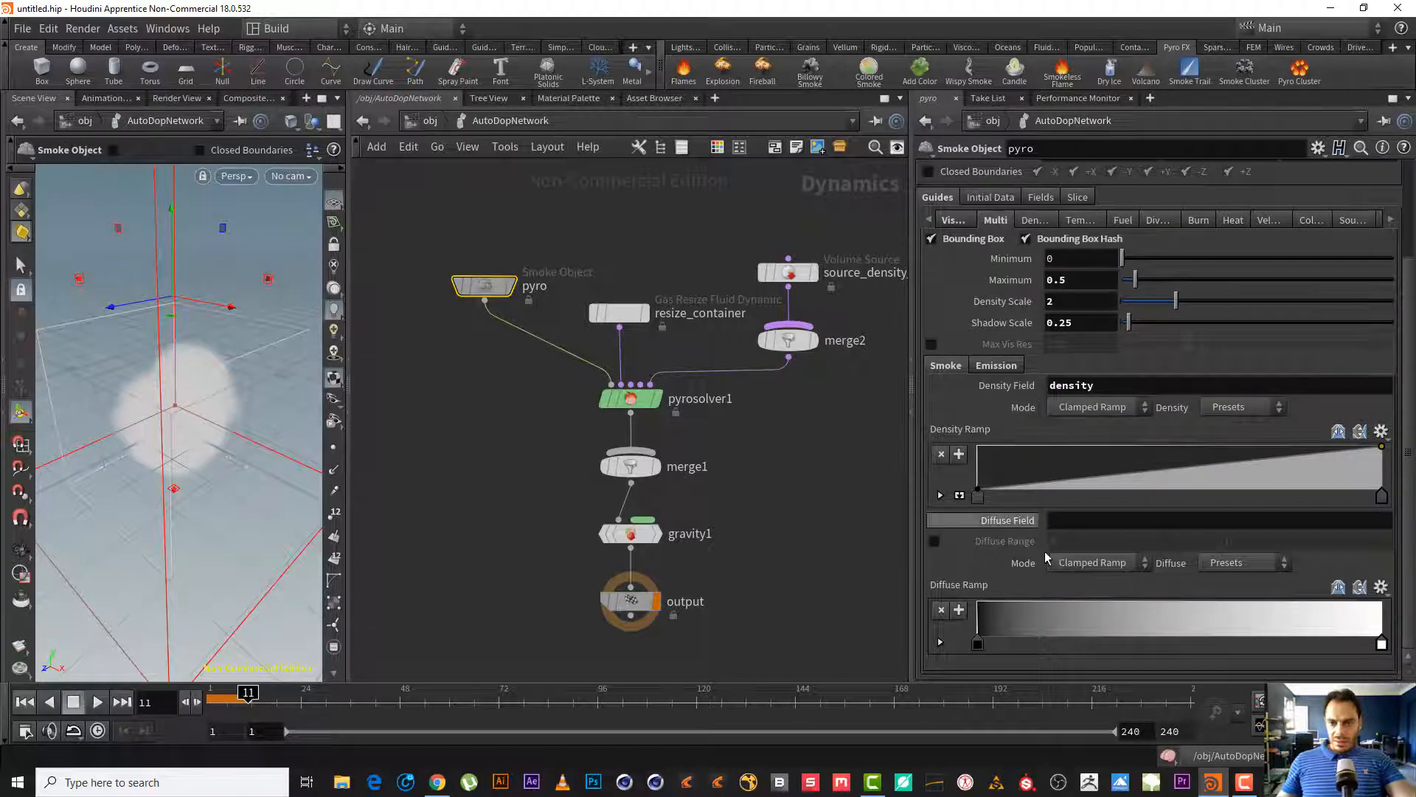
pyautogui.click(1077, 522)
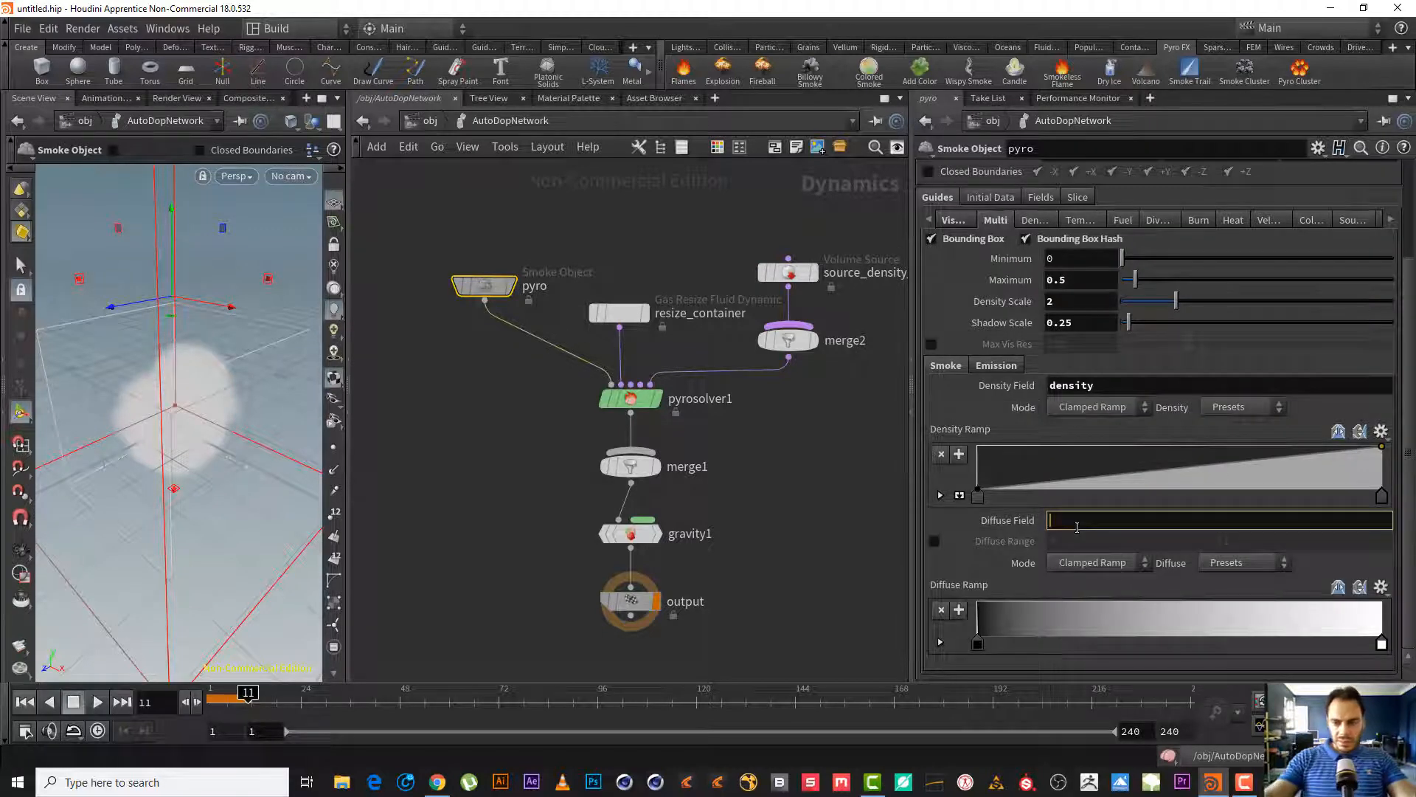
pyautogui.write('Cd')
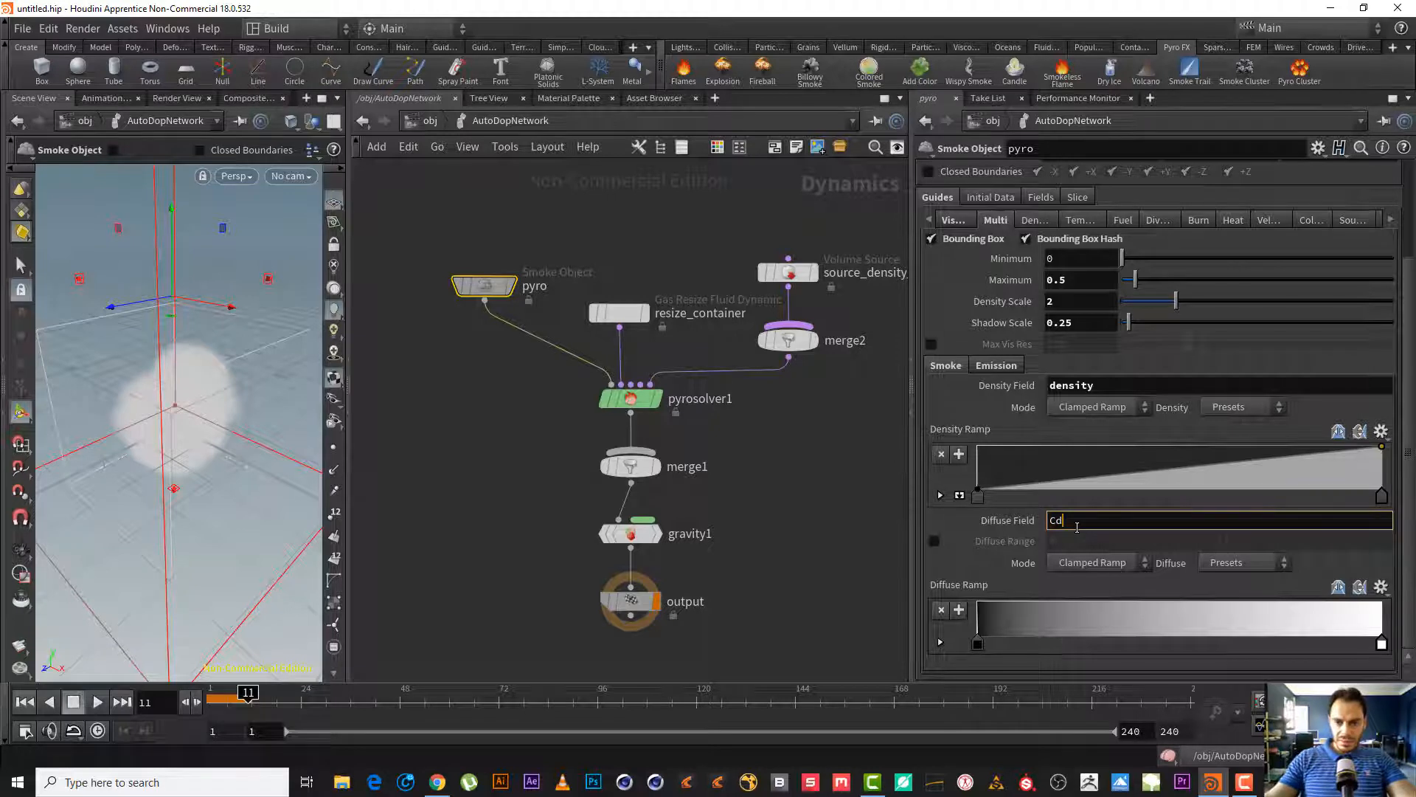
pyautogui.press('Return')
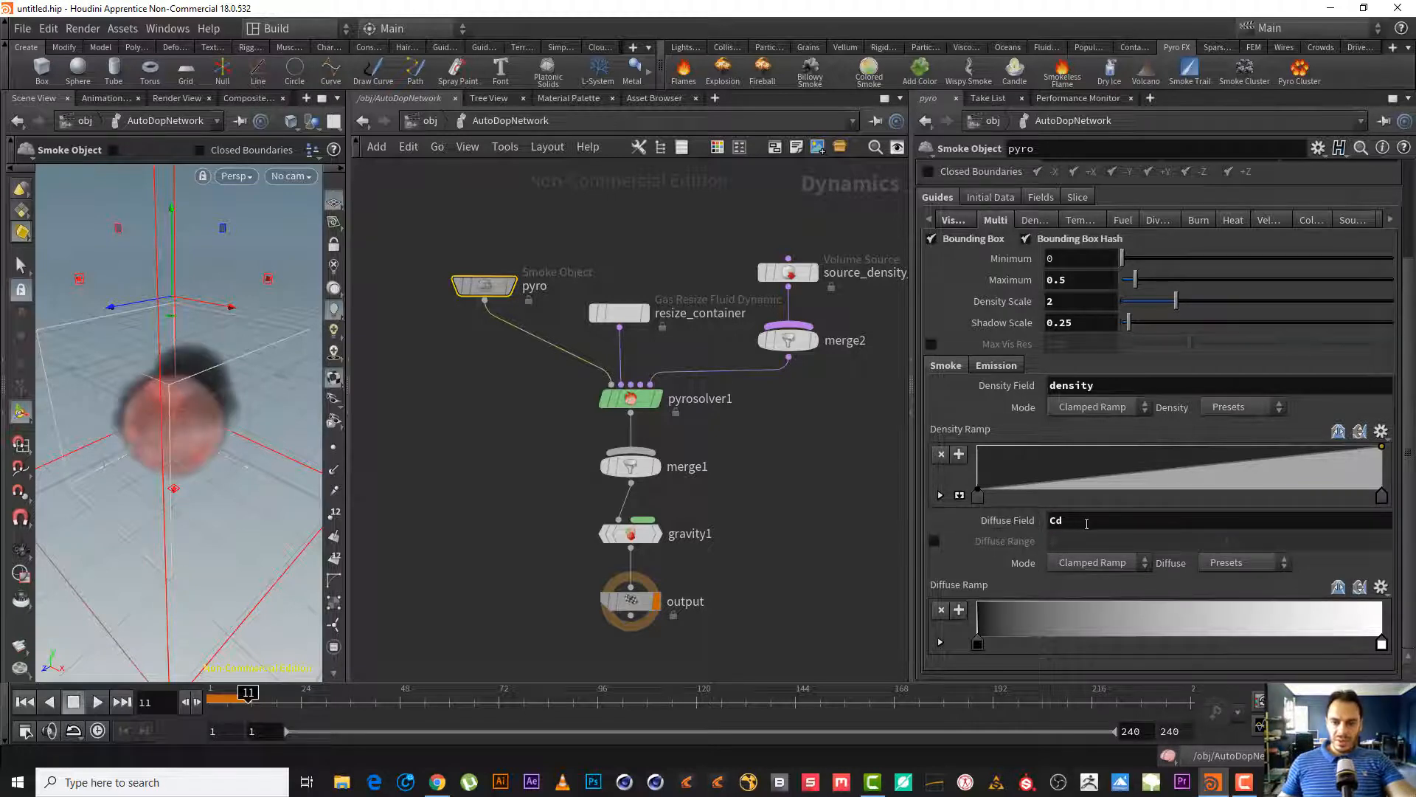
# - Replay the simulation from the first frame and inspect the coloured smoke up close
pyautogui.click(25, 701)
pyautogui.click(96, 703)
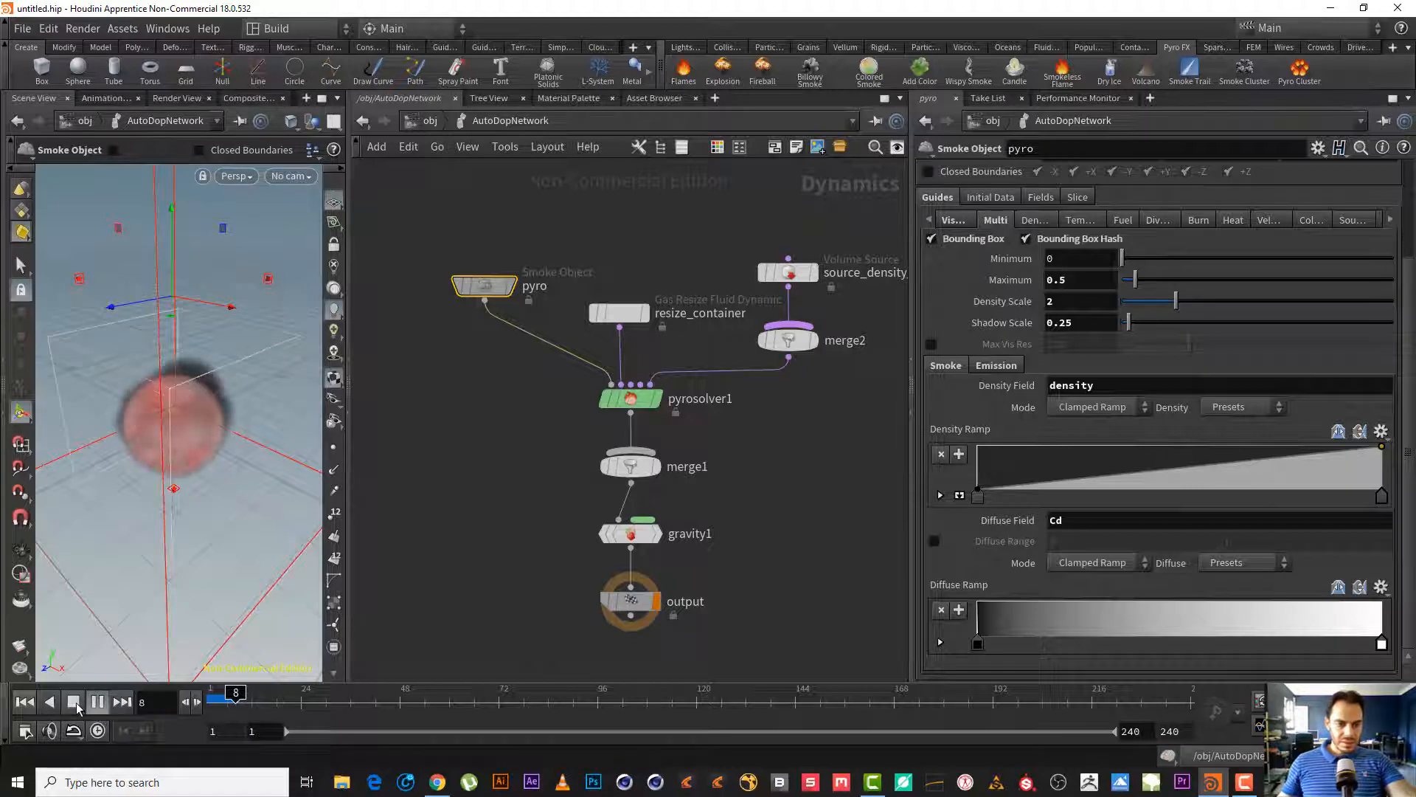
pyautogui.click(76, 704)
pyautogui.click(1245, 784)
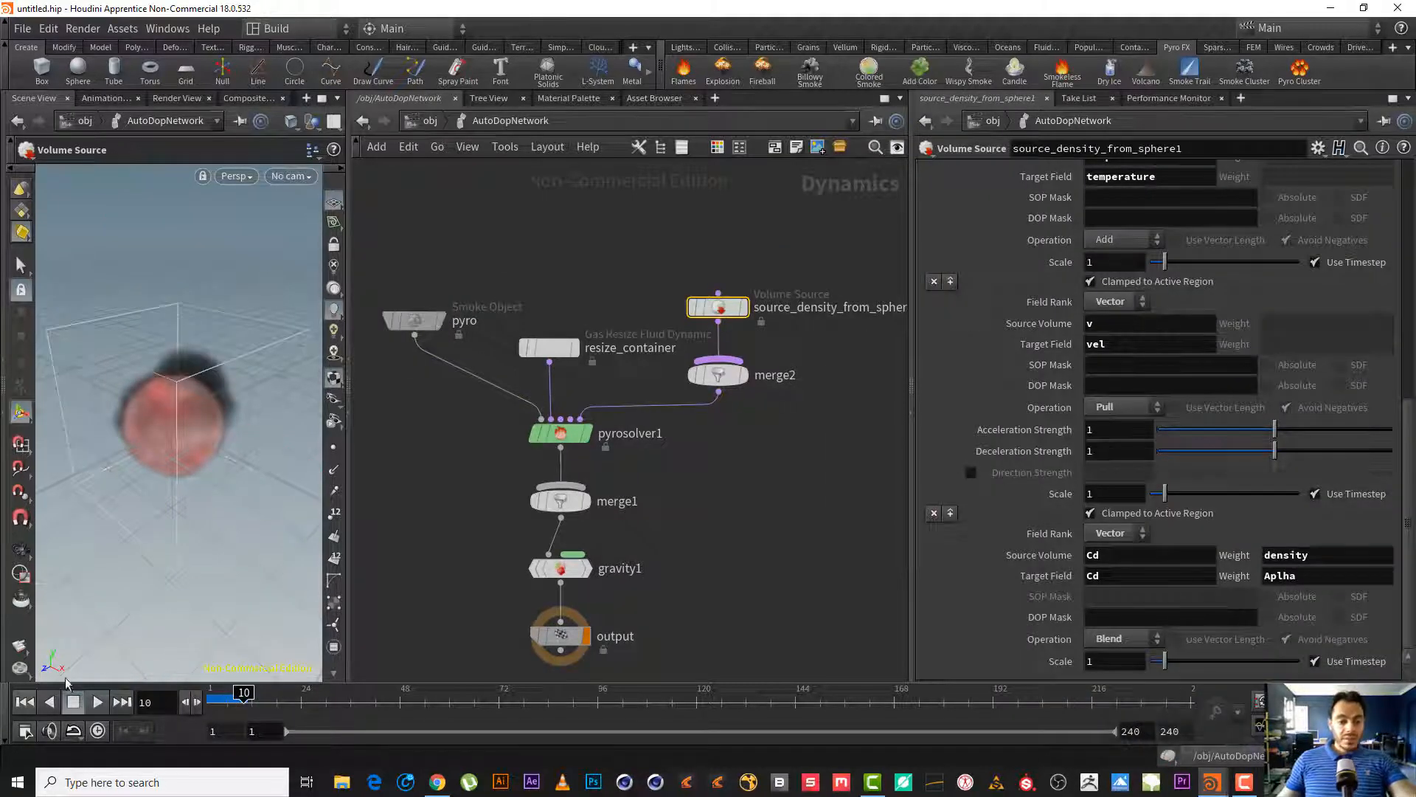
pyautogui.click(26, 703)
pyautogui.click(97, 702)
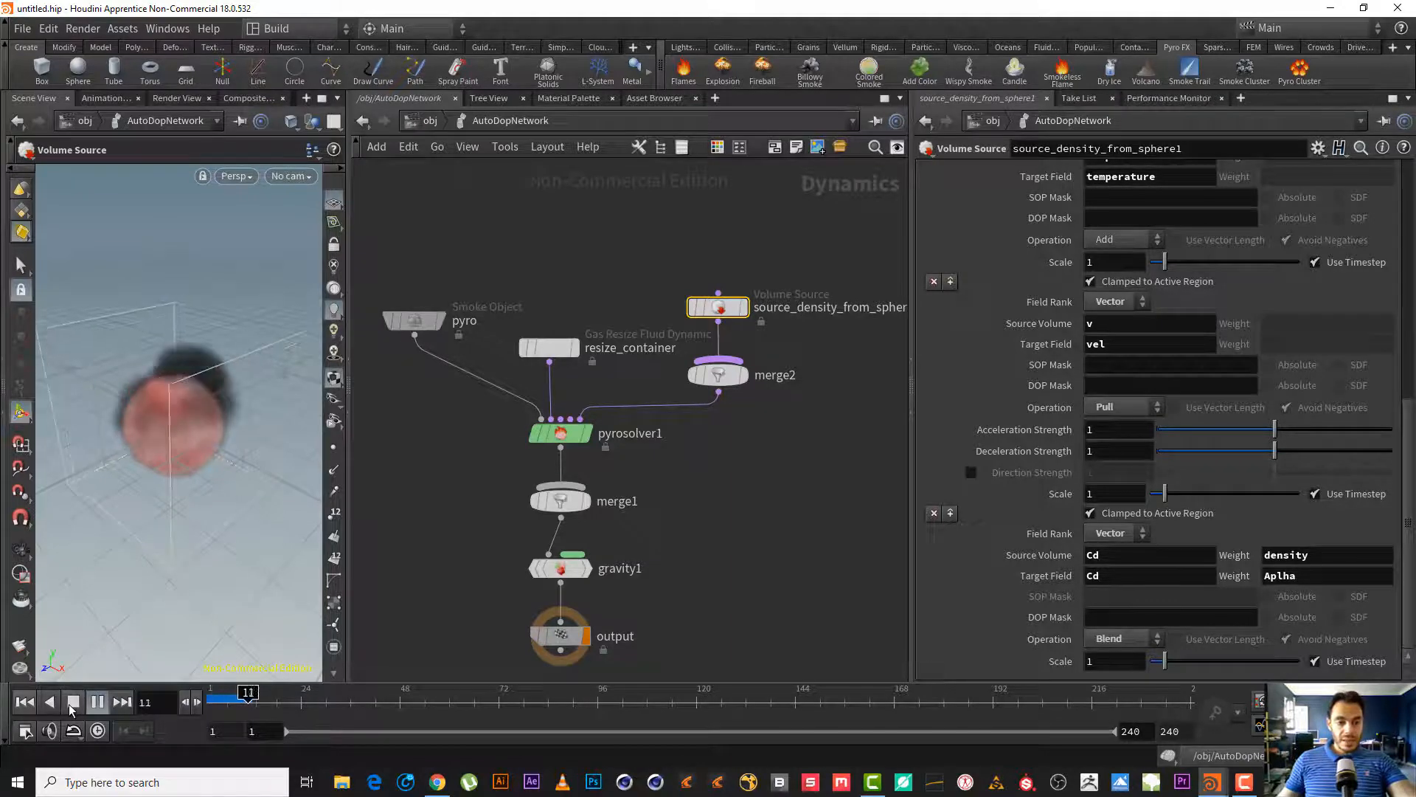
pyautogui.click(72, 703)
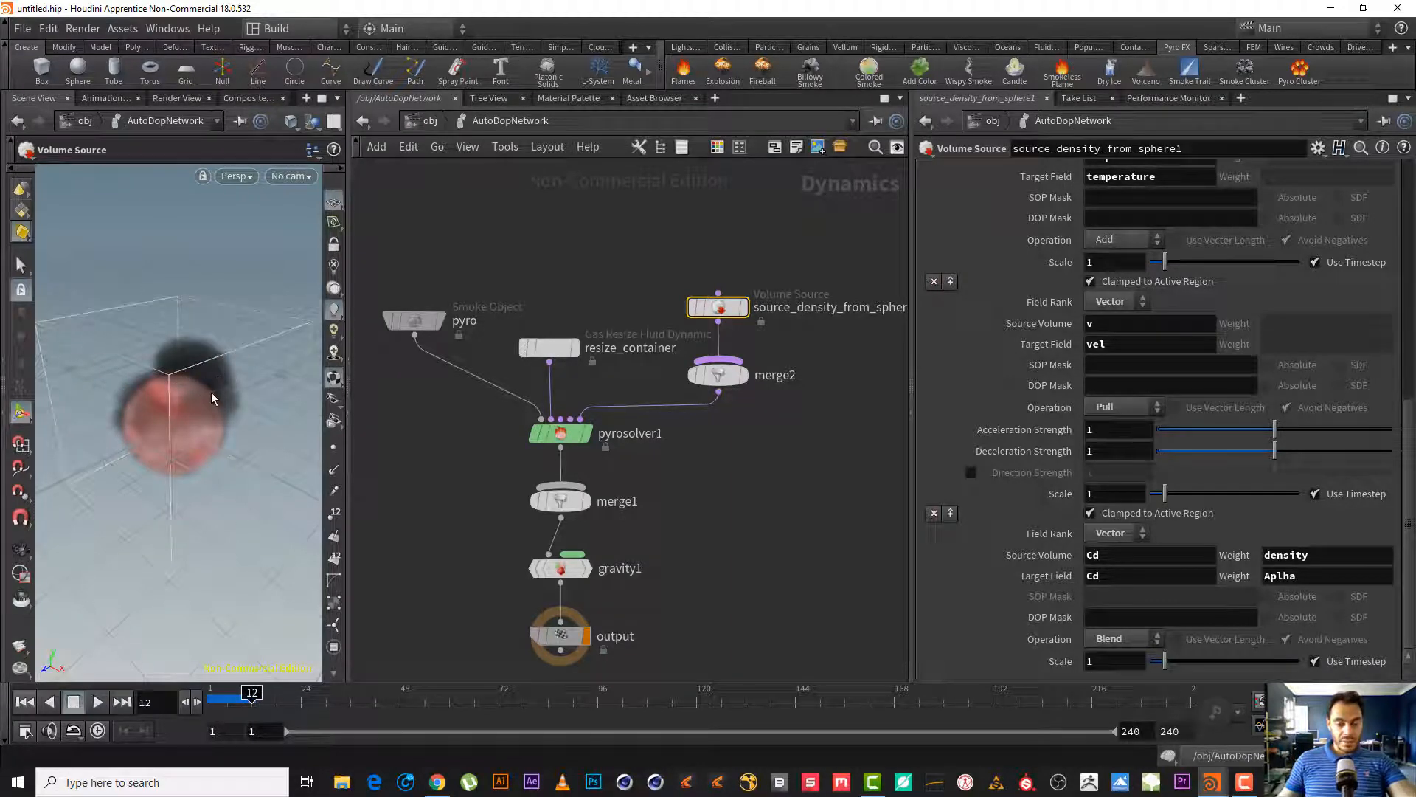
pyautogui.keyDown('alt'); pyautogui.moveTo(201, 416); pyautogui.dragTo(267, 410, button='right'); pyautogui.keyUp('alt')
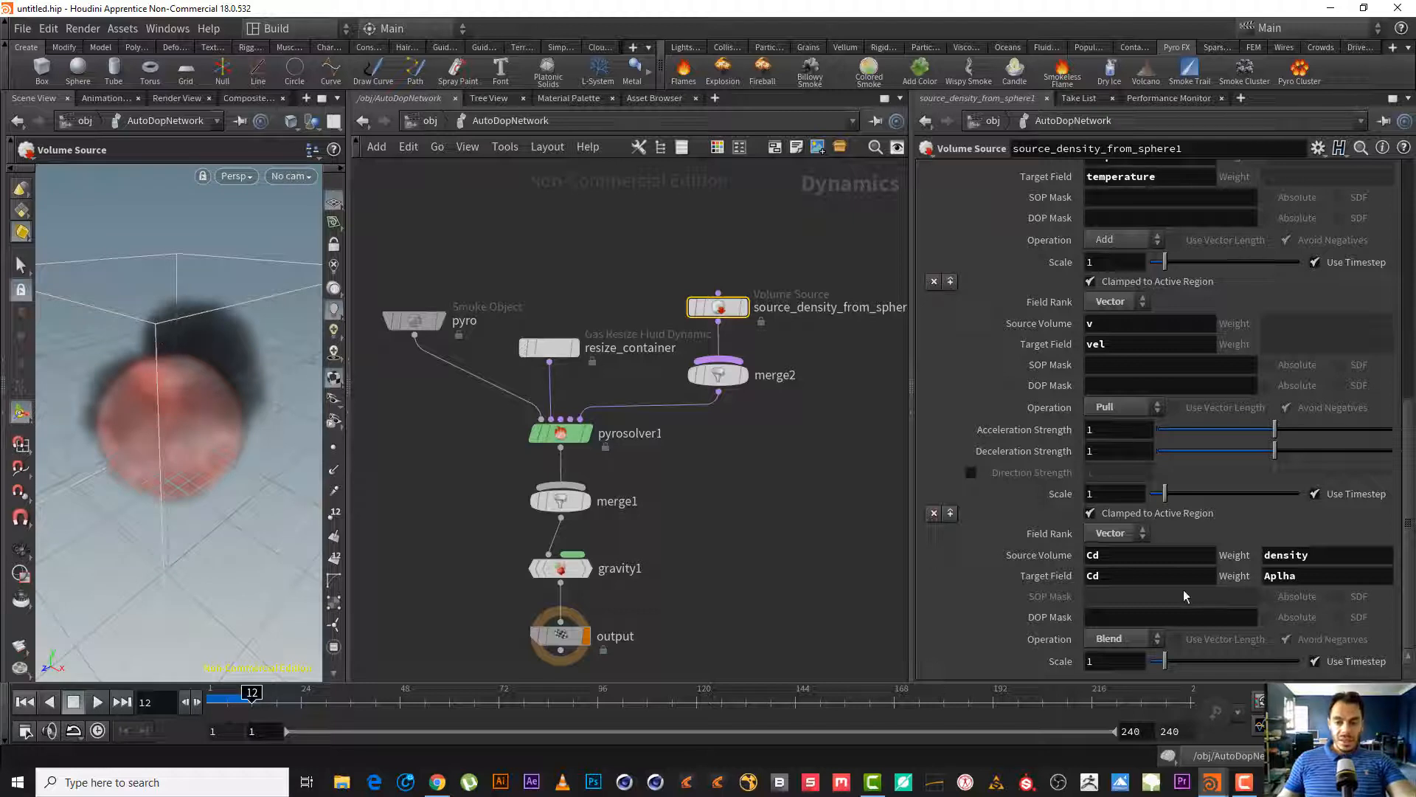
# - Set the Cd operation's target field weight to Aphla and rerun the simulation from the first frame
pyautogui.click(1280, 575)
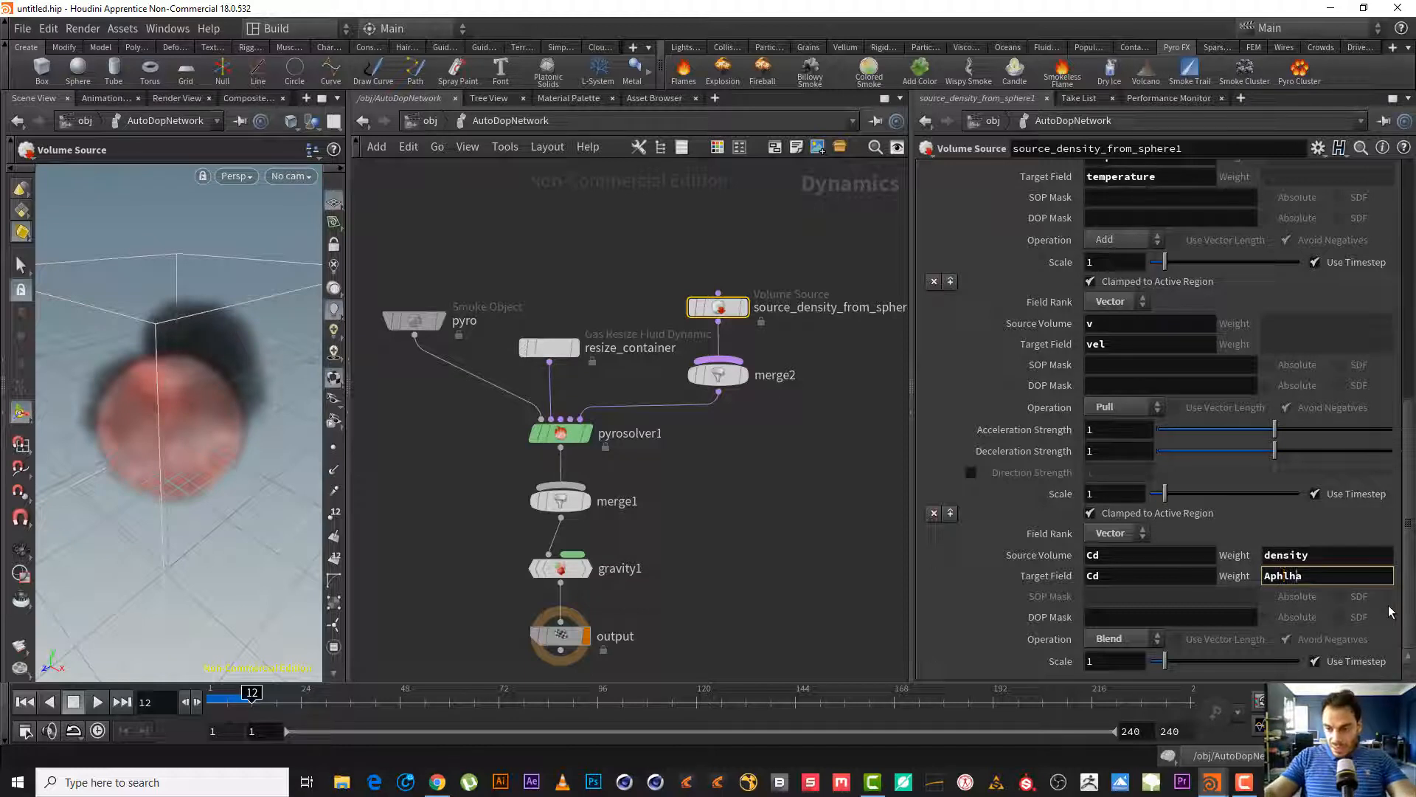
pyautogui.press('Return')
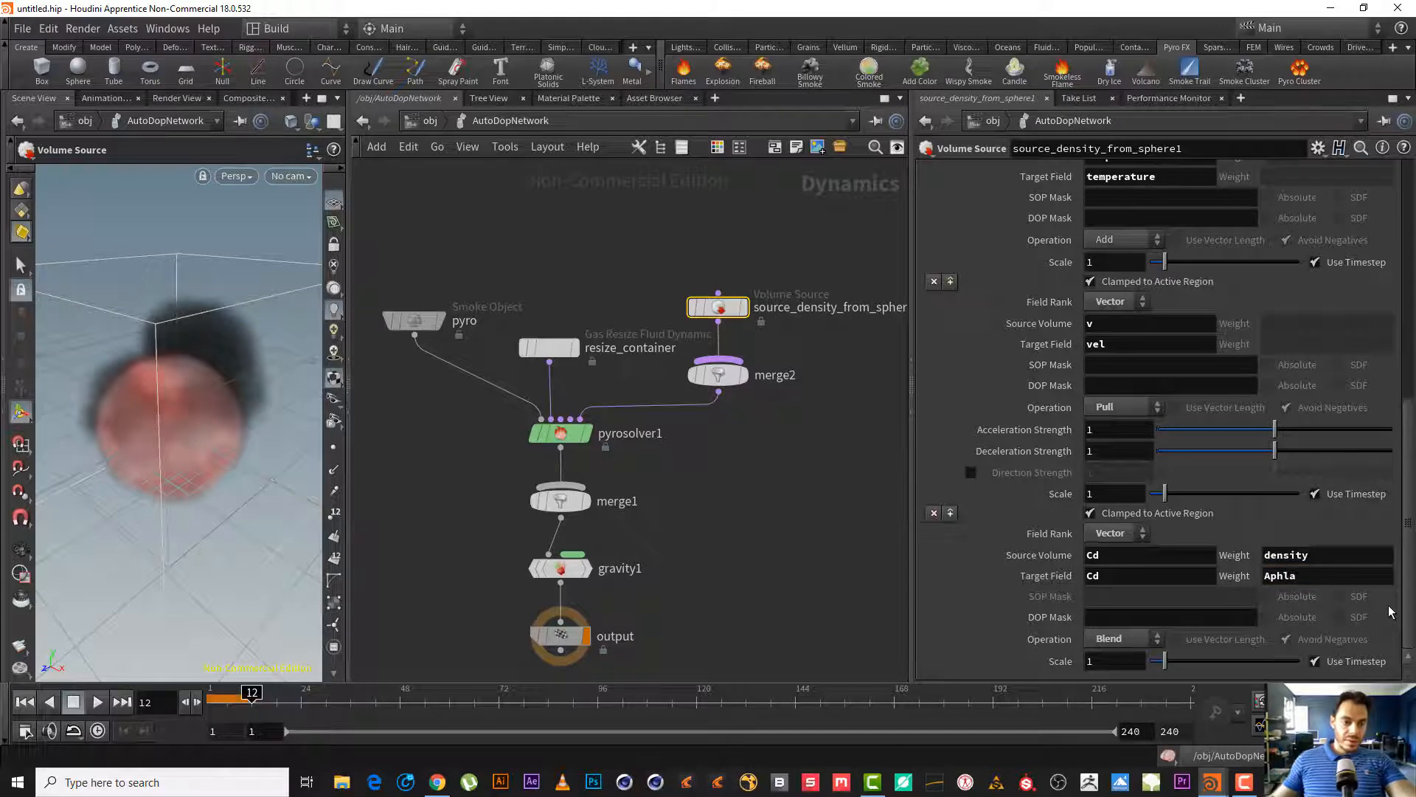
pyautogui.click(24, 701)
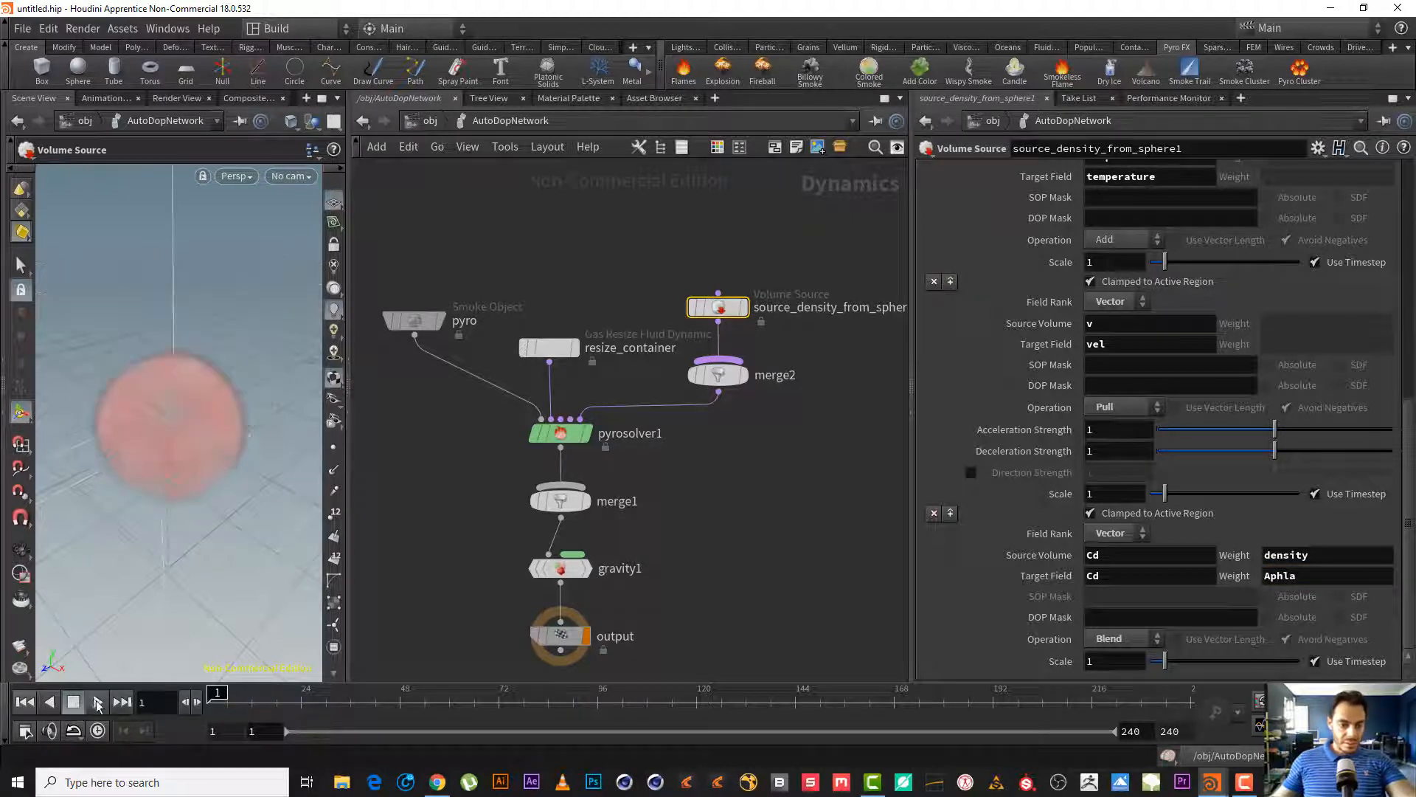
pyautogui.click(97, 701)
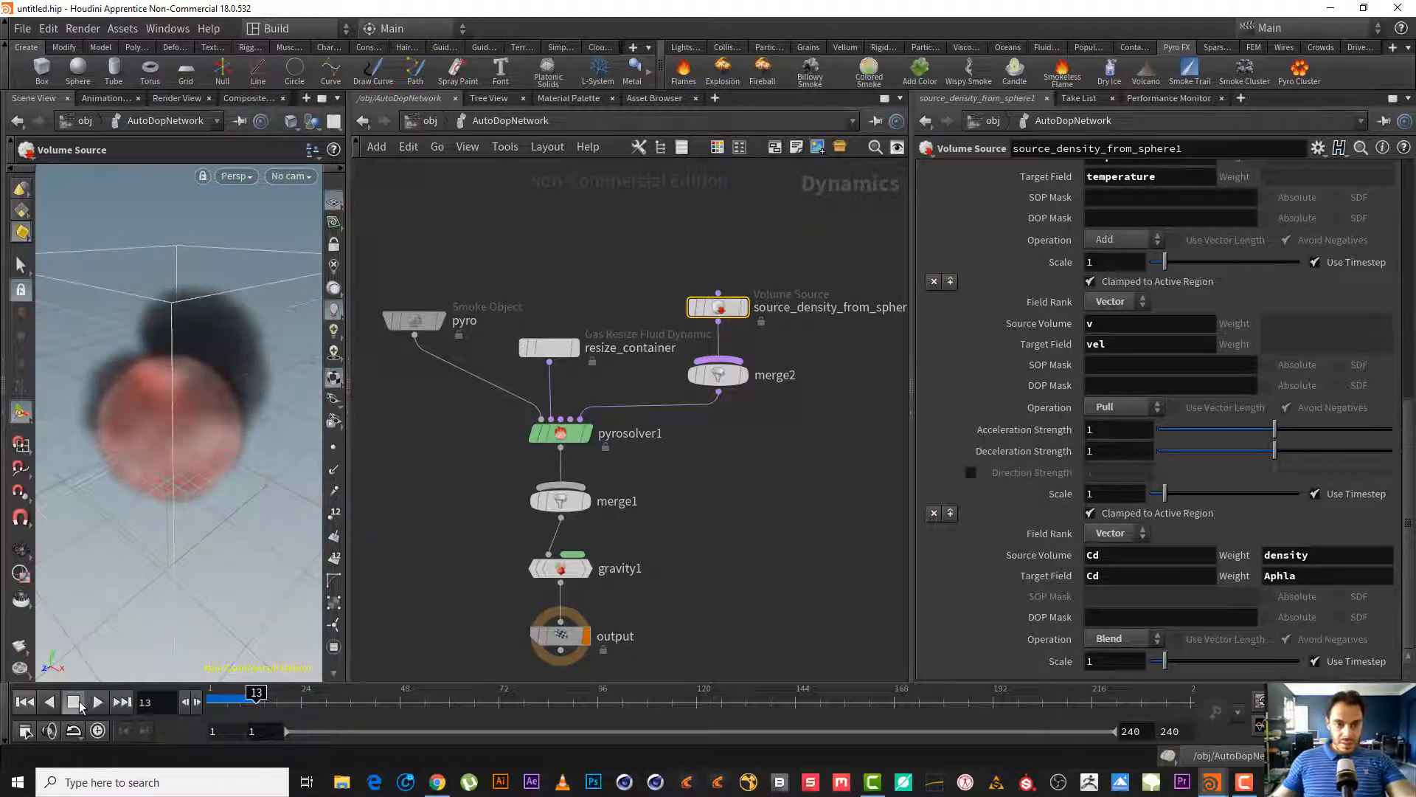
pyautogui.click(74, 701)
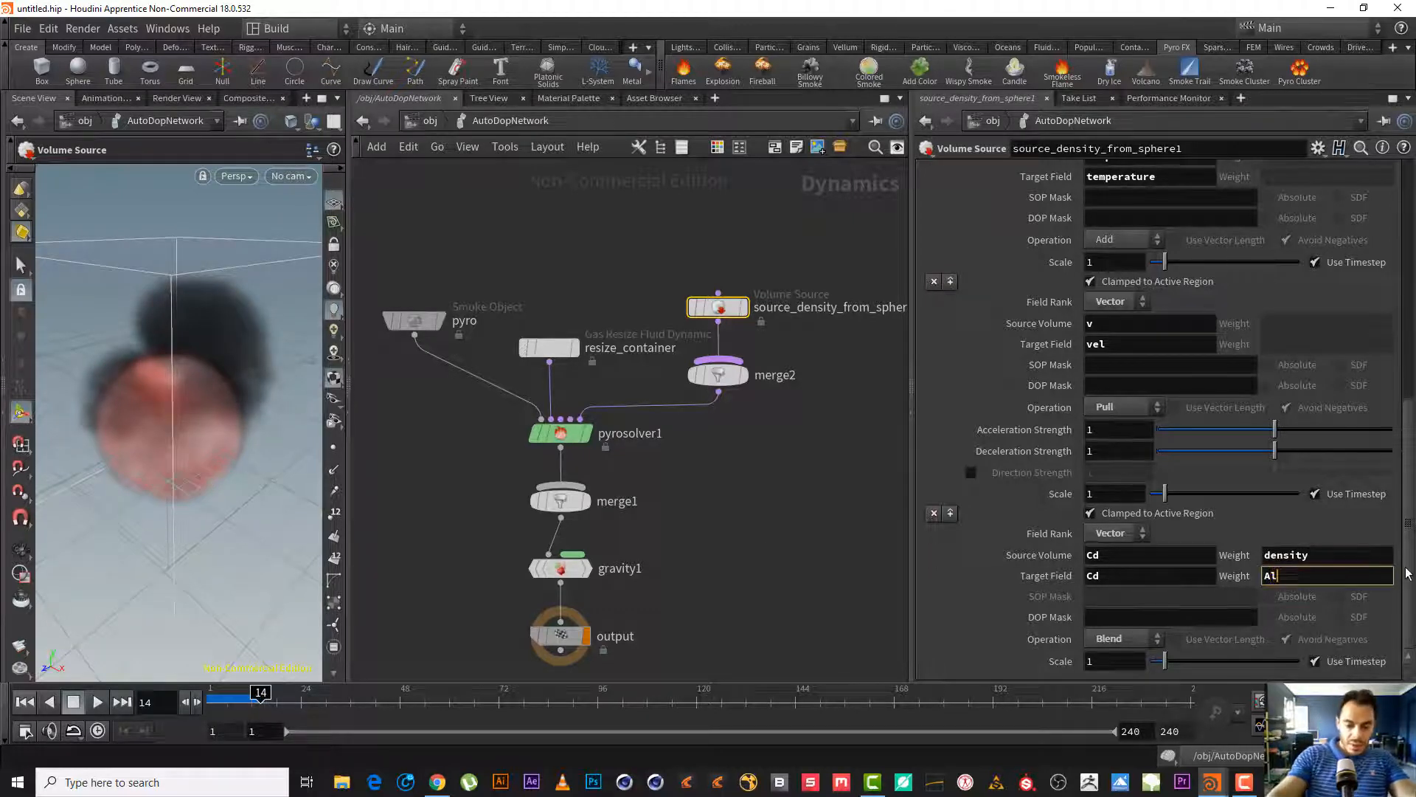
# - Set the Cd operation's target field weight to Alpha and play the simulation from the first frame
pyautogui.press('Return')
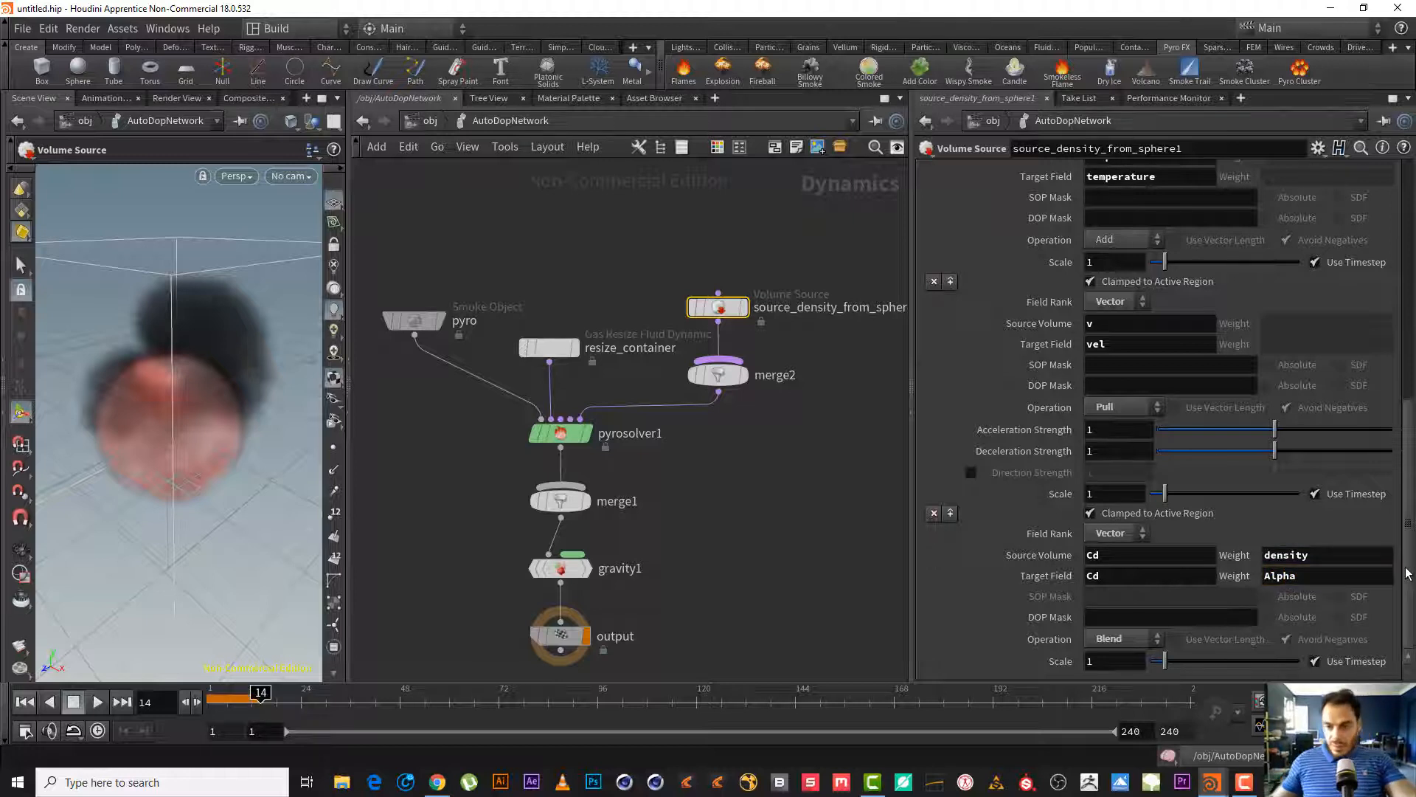
pyautogui.click(24, 702)
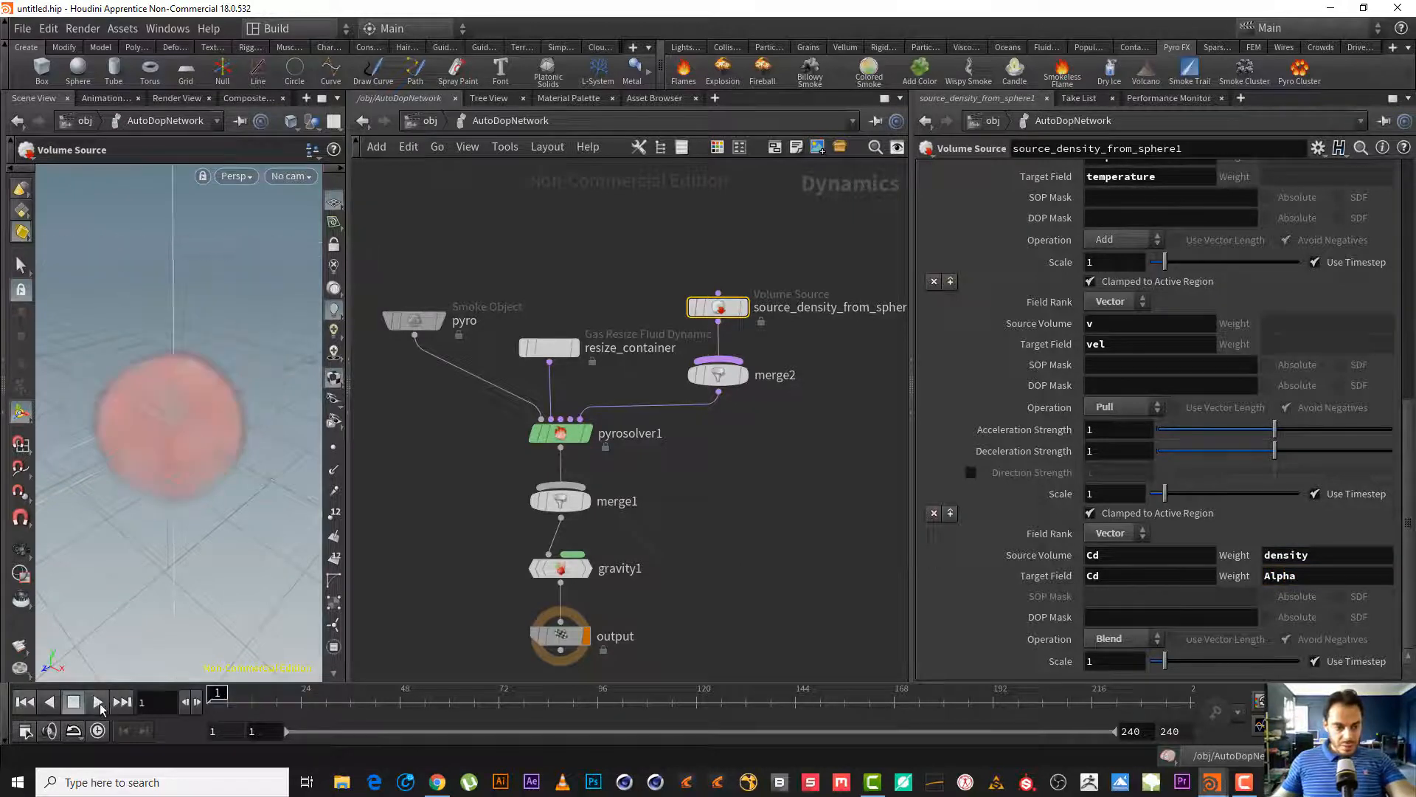
pyautogui.click(98, 702)
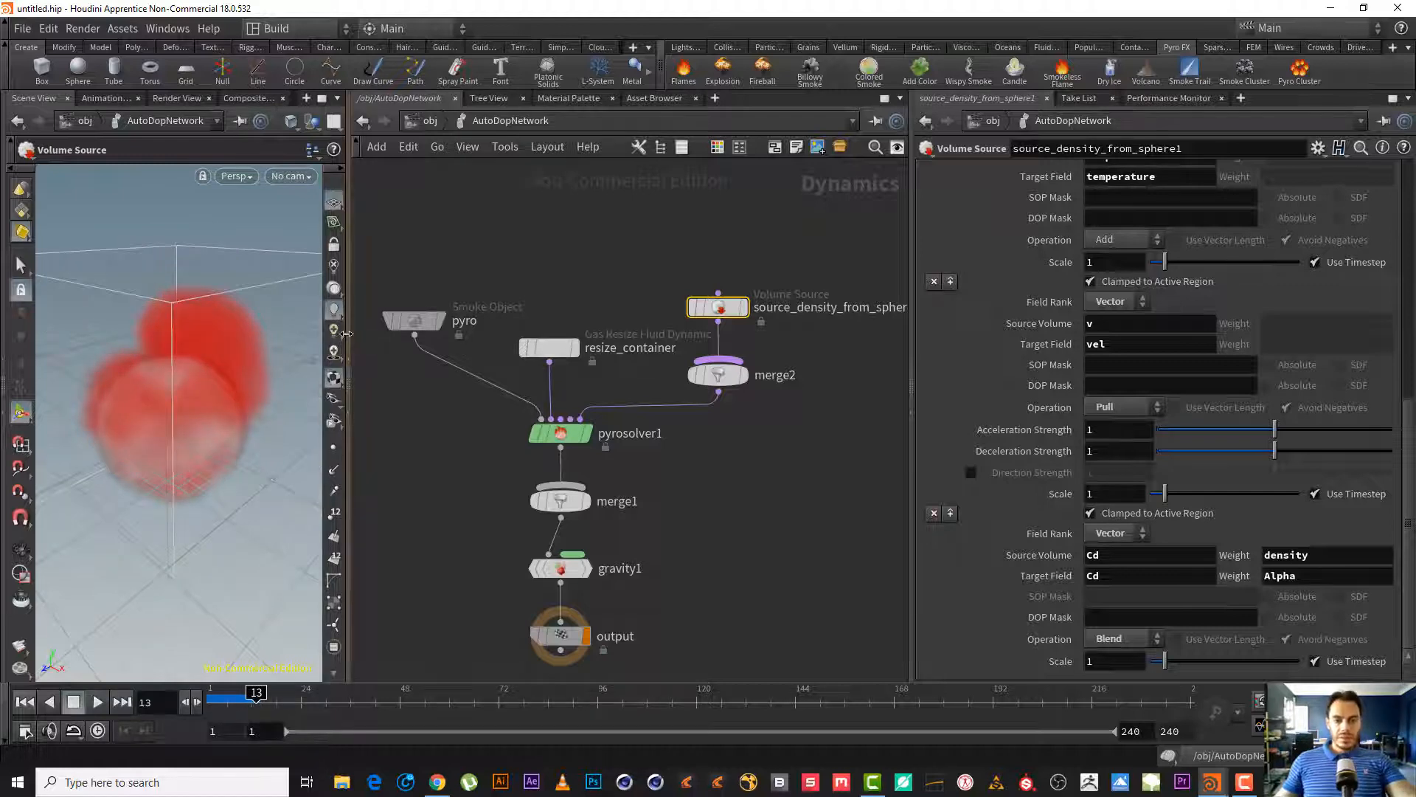
# - Widen the viewport, continue the simulation to frame 22 and view the whole smoke plume
pyautogui.moveTo(346, 333); pyautogui.dragTo(391, 333)
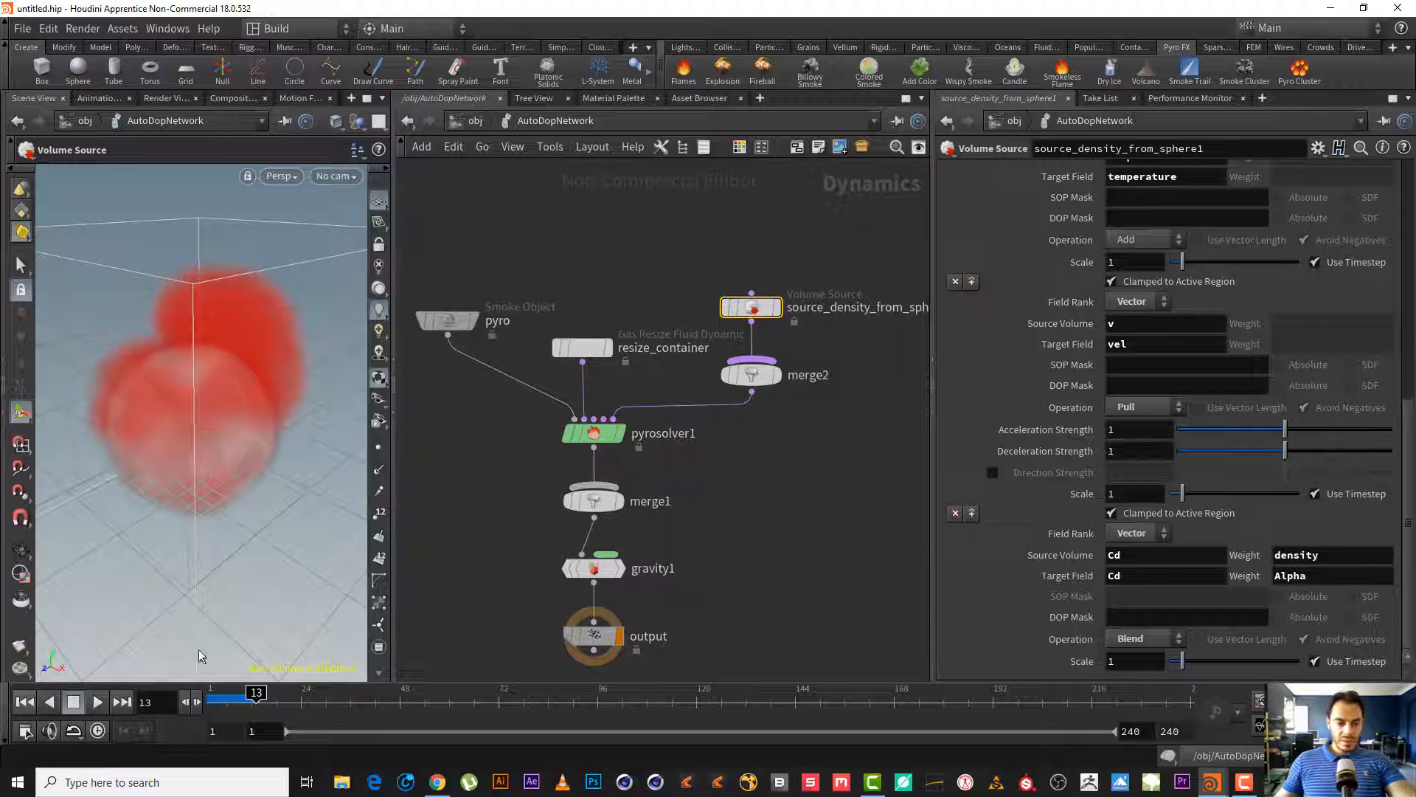
pyautogui.click(95, 702)
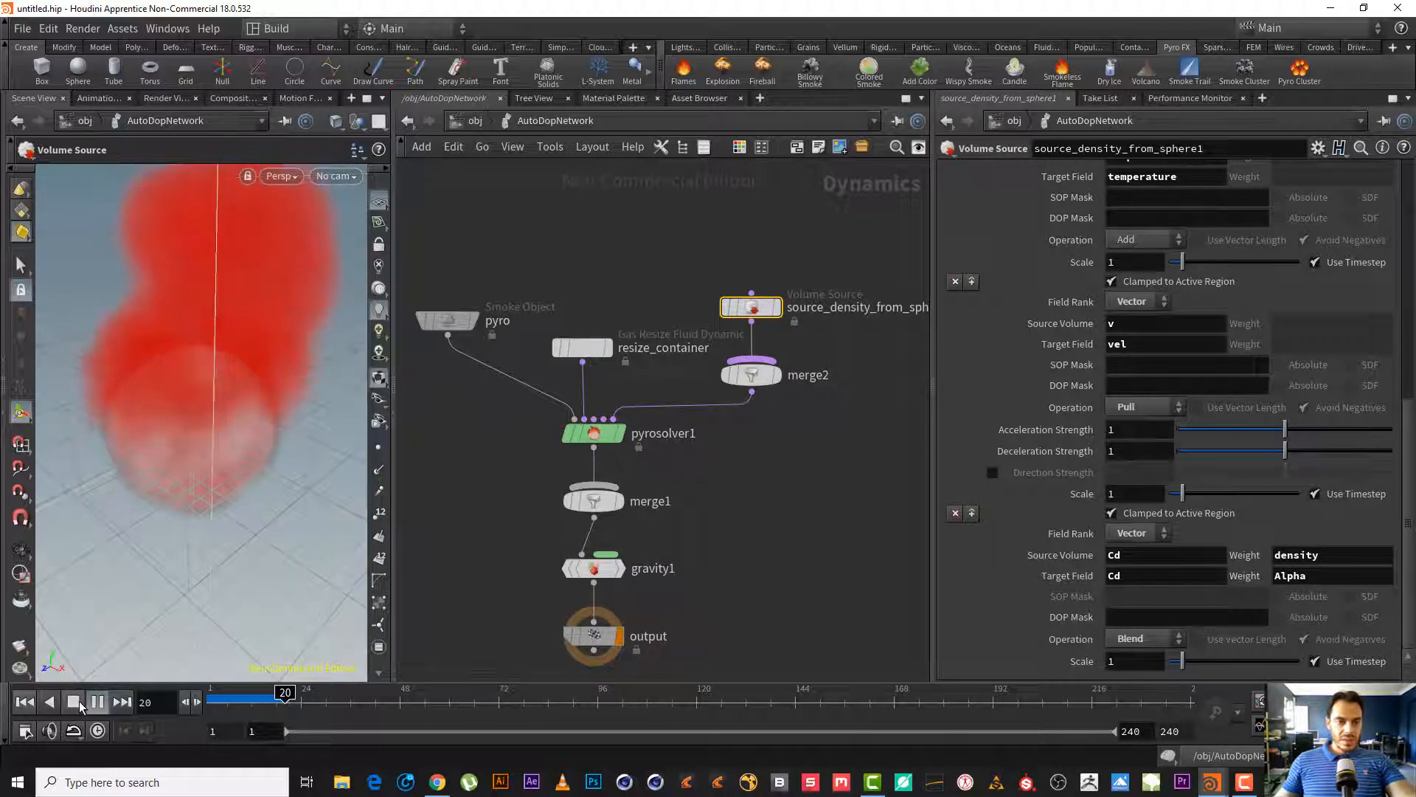
pyautogui.press('Escape')
pyautogui.keyDown('alt'); pyautogui.moveTo(247, 266); pyautogui.dragTo(243, 332, button='right'); pyautogui.keyUp('alt')
pyautogui.keyDown('alt'); pyautogui.moveTo(244, 332); pyautogui.dragTo(247, 317); pyautogui.keyUp('alt')
pyautogui.keyDown('alt'); pyautogui.moveTo(246, 318); pyautogui.dragTo(204, 388, button='middle'); pyautogui.keyUp('alt')
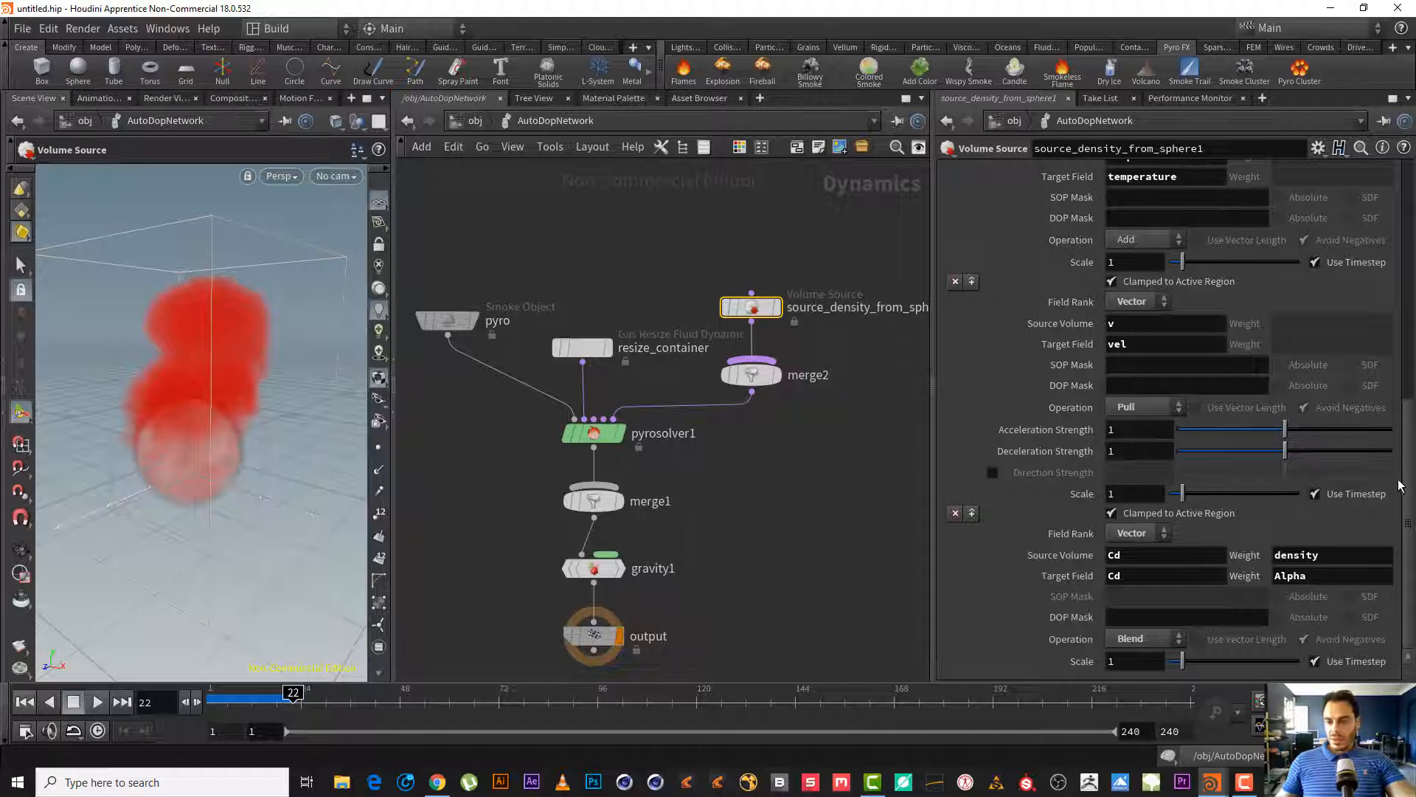
# - Jump to the Volume Source's SOP network and set the color1 node's colour to yellow (1, 1, 0)
pyautogui.scroll(10, 1404, 448)
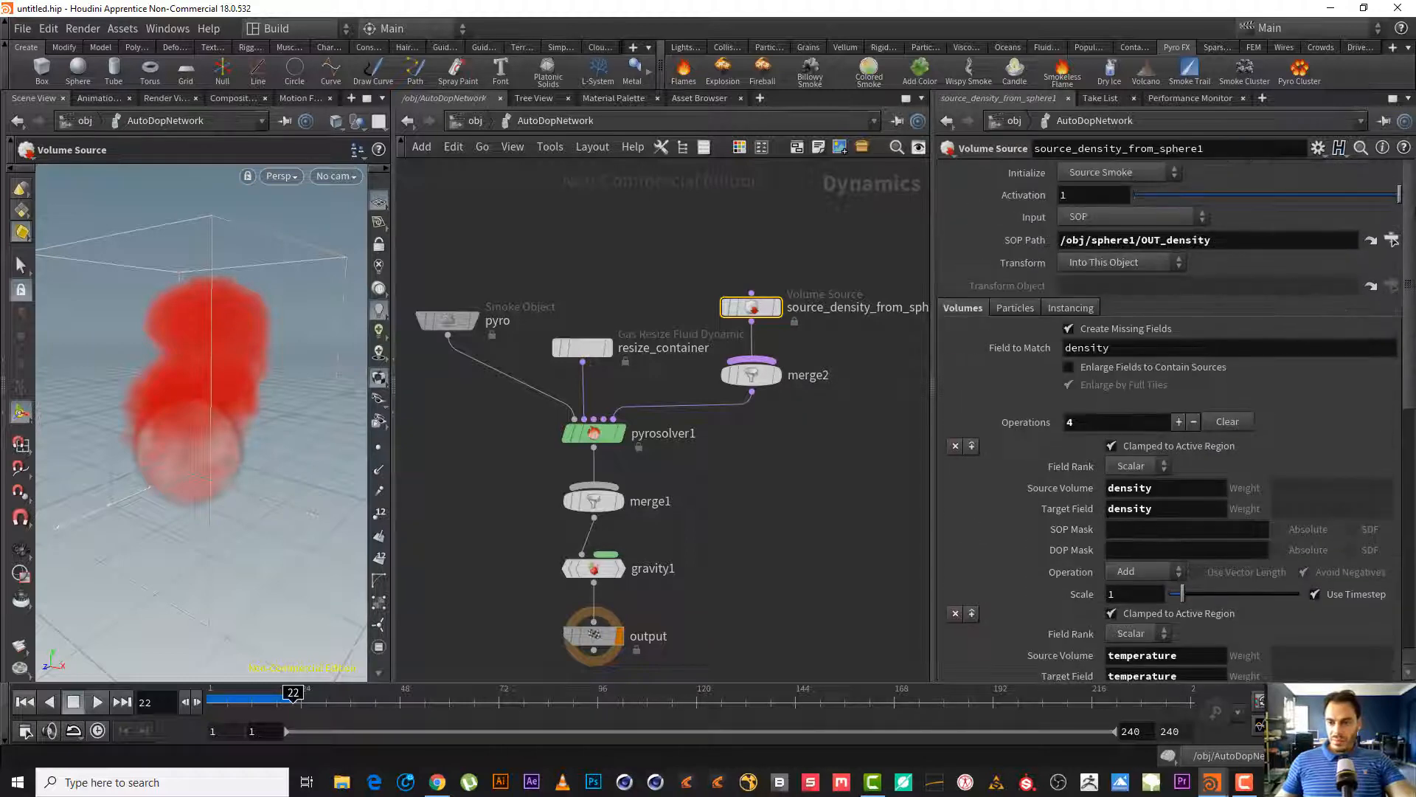
pyautogui.click(1370, 241)
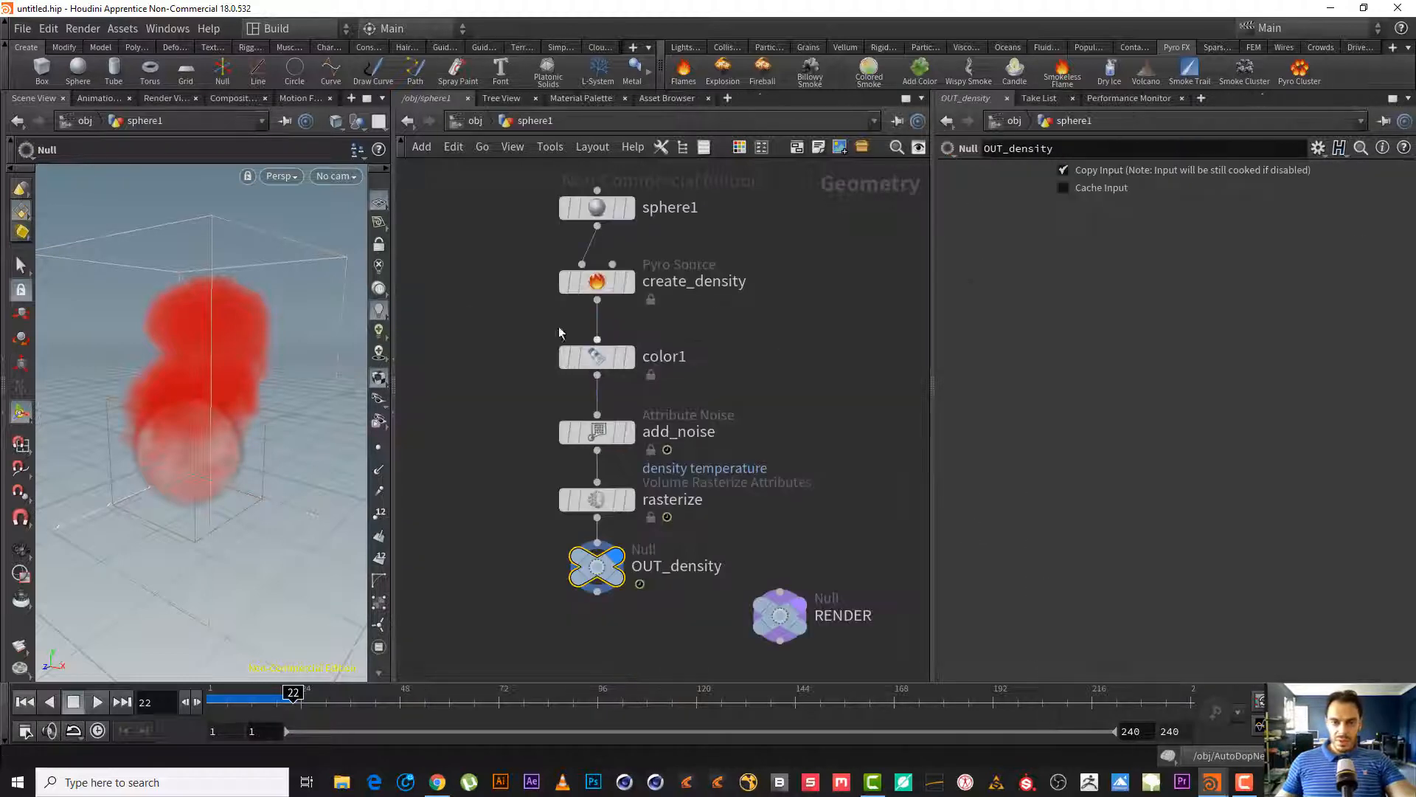
pyautogui.click(597, 356)
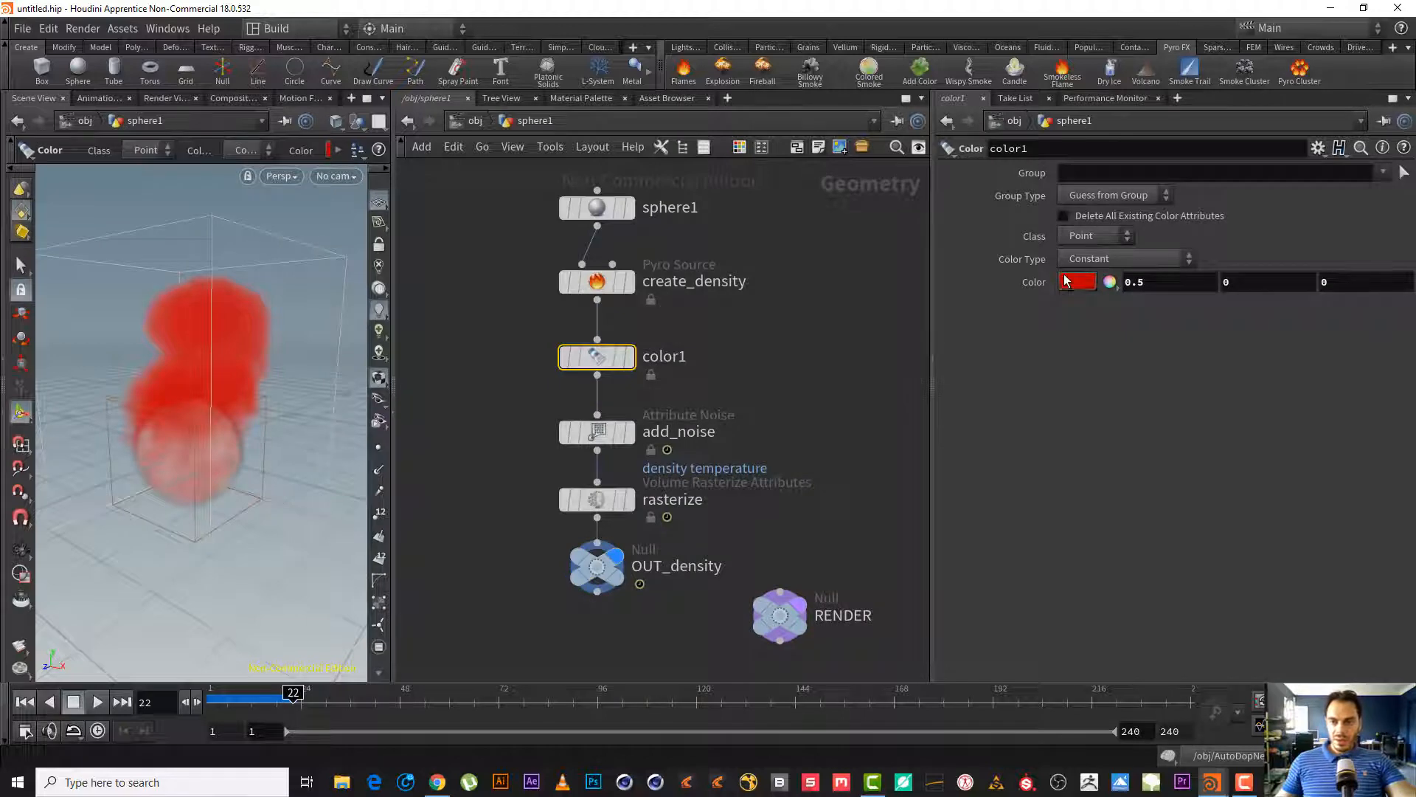
pyautogui.click(1073, 282)
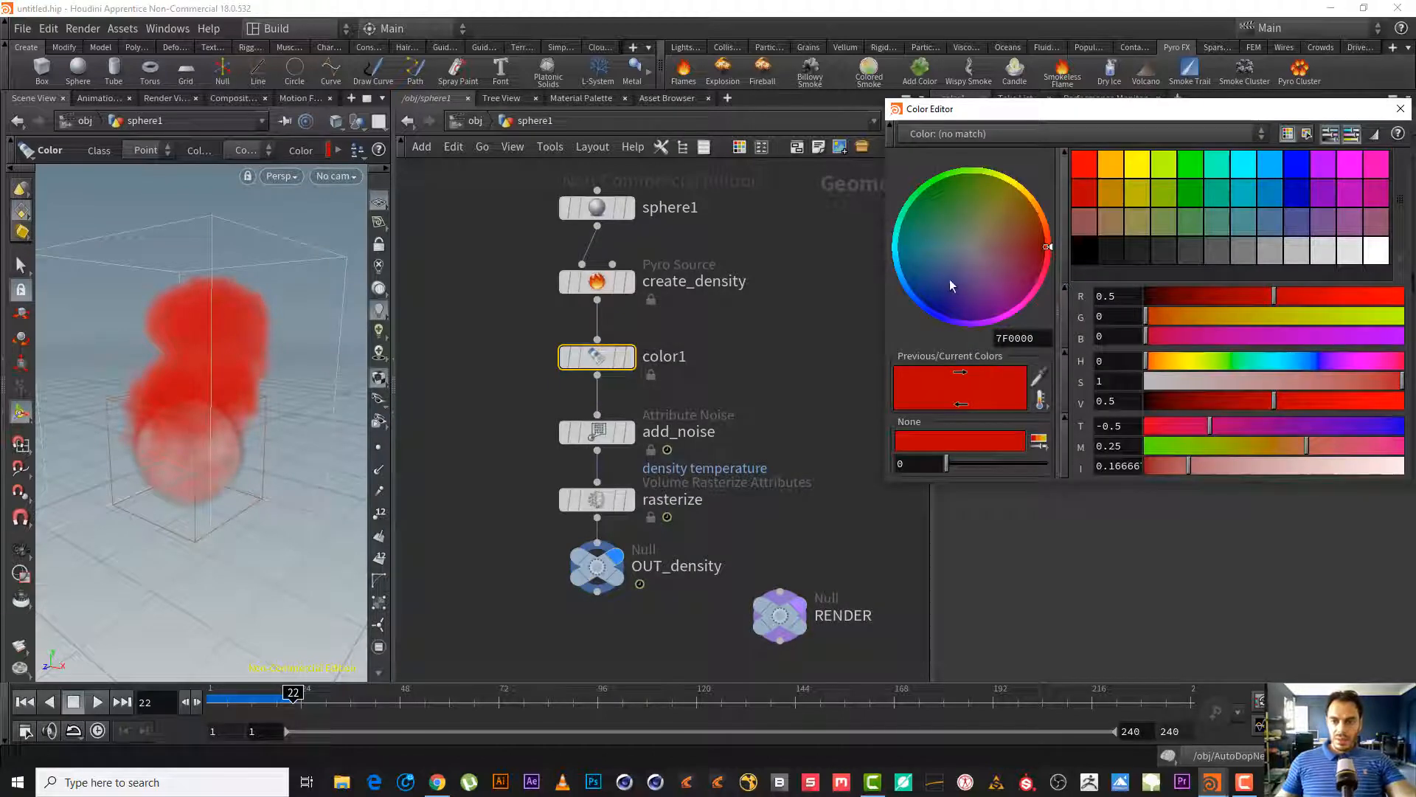
pyautogui.click(1136, 162)
pyautogui.click(1400, 109)
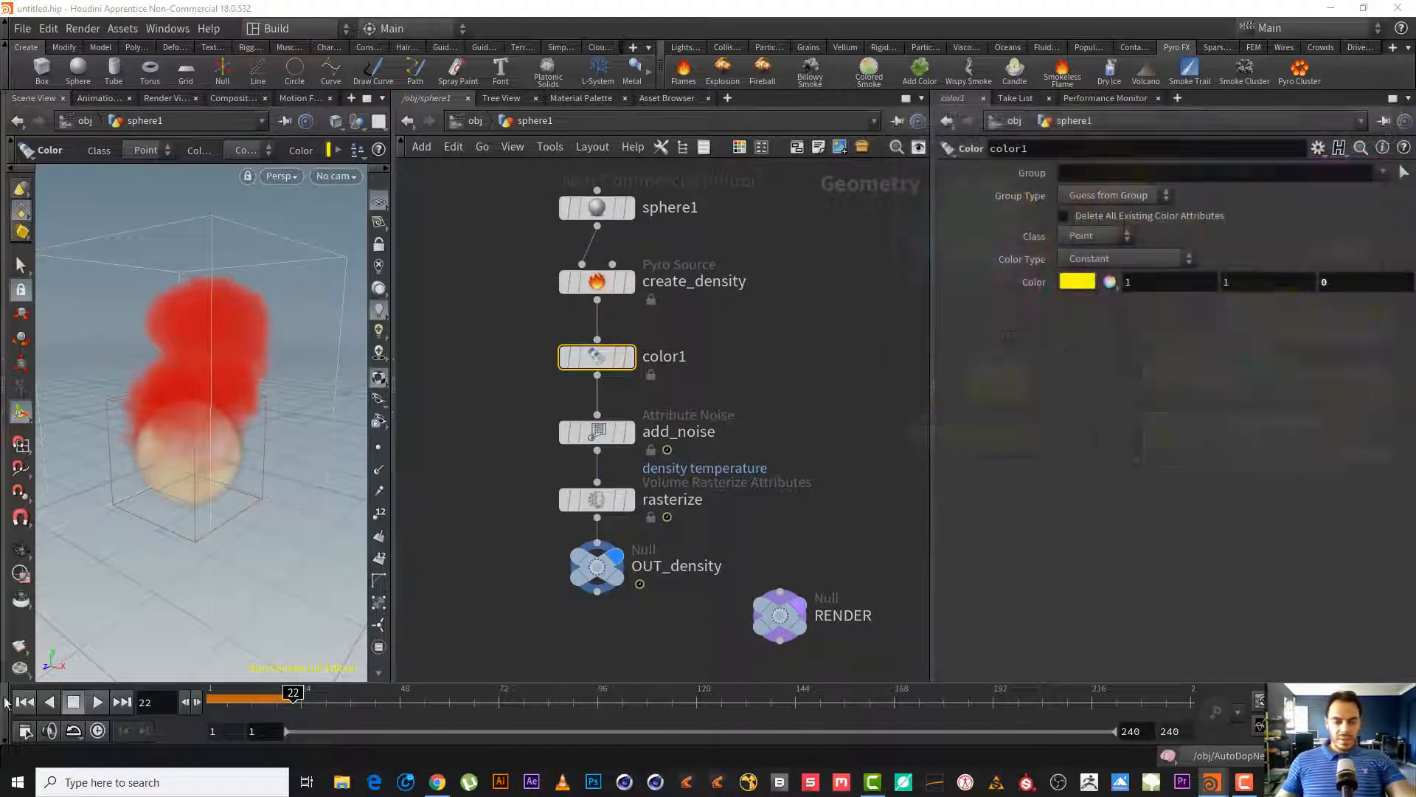
# - Replay the simulation from the first frame to frame 27 to check the new smoke colour
pyautogui.click(24, 702)
pyautogui.click(97, 701)
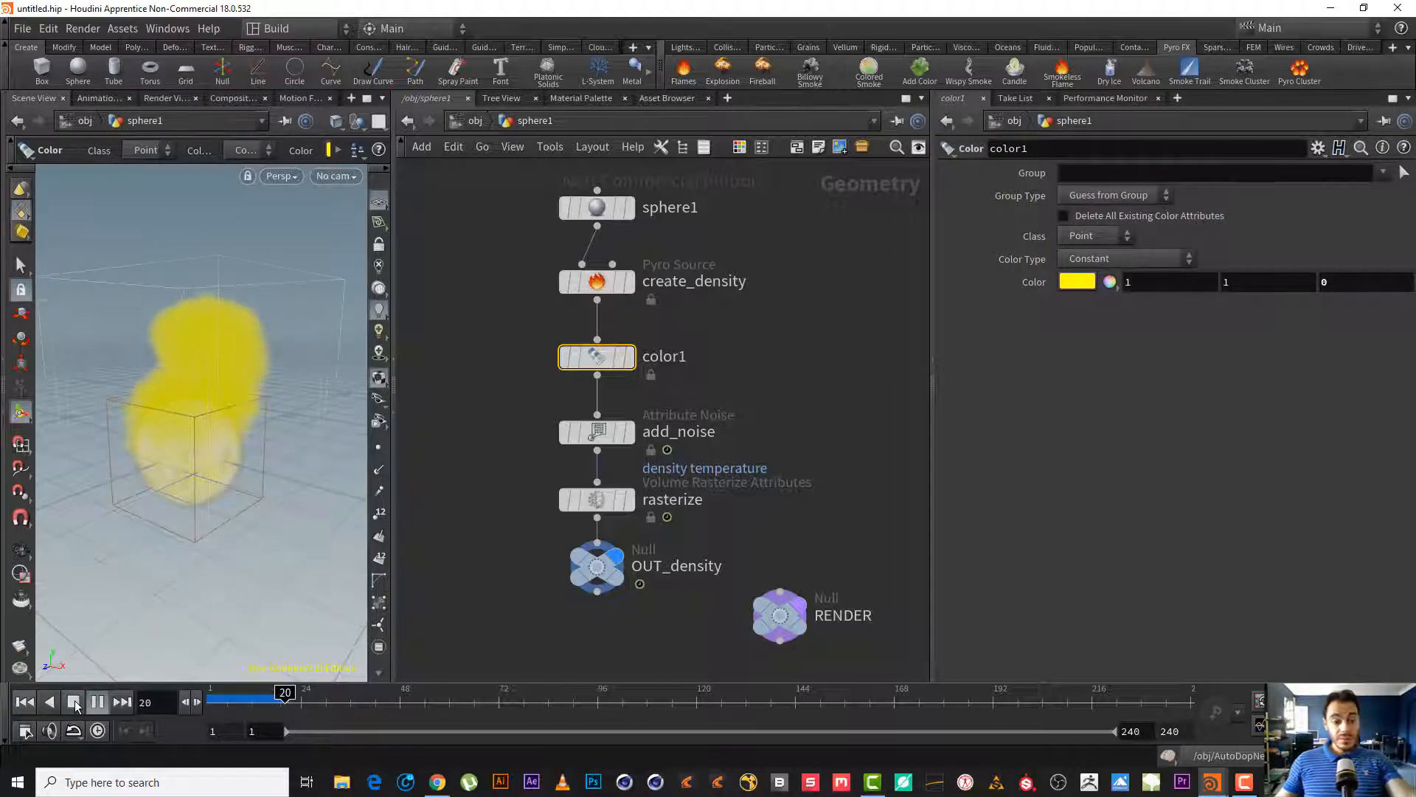
pyautogui.click(74, 701)
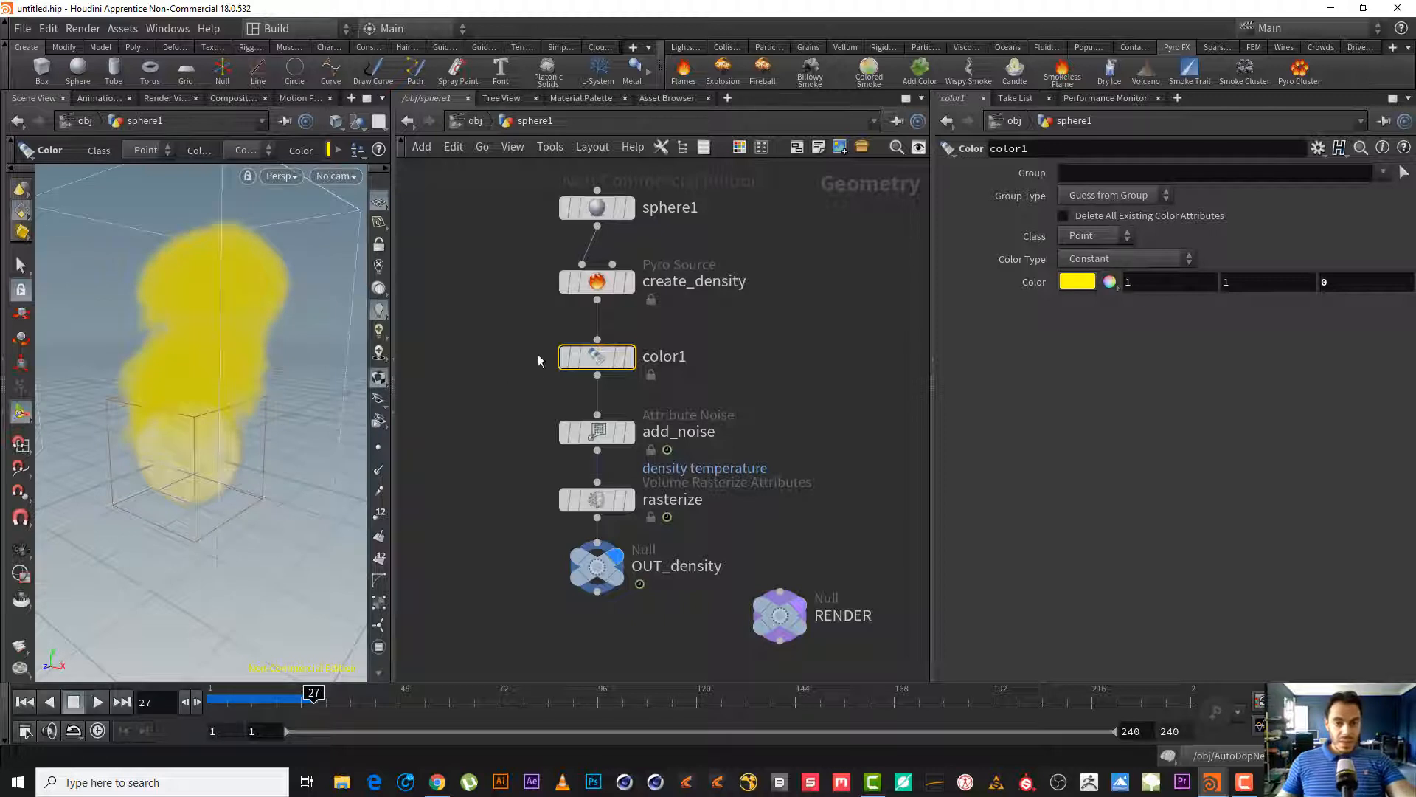
# - Go up to the object level and re-enter the sphere1 network
pyautogui.moveTo(742, 364); pyautogui.dragTo(822, 331, button='middle')
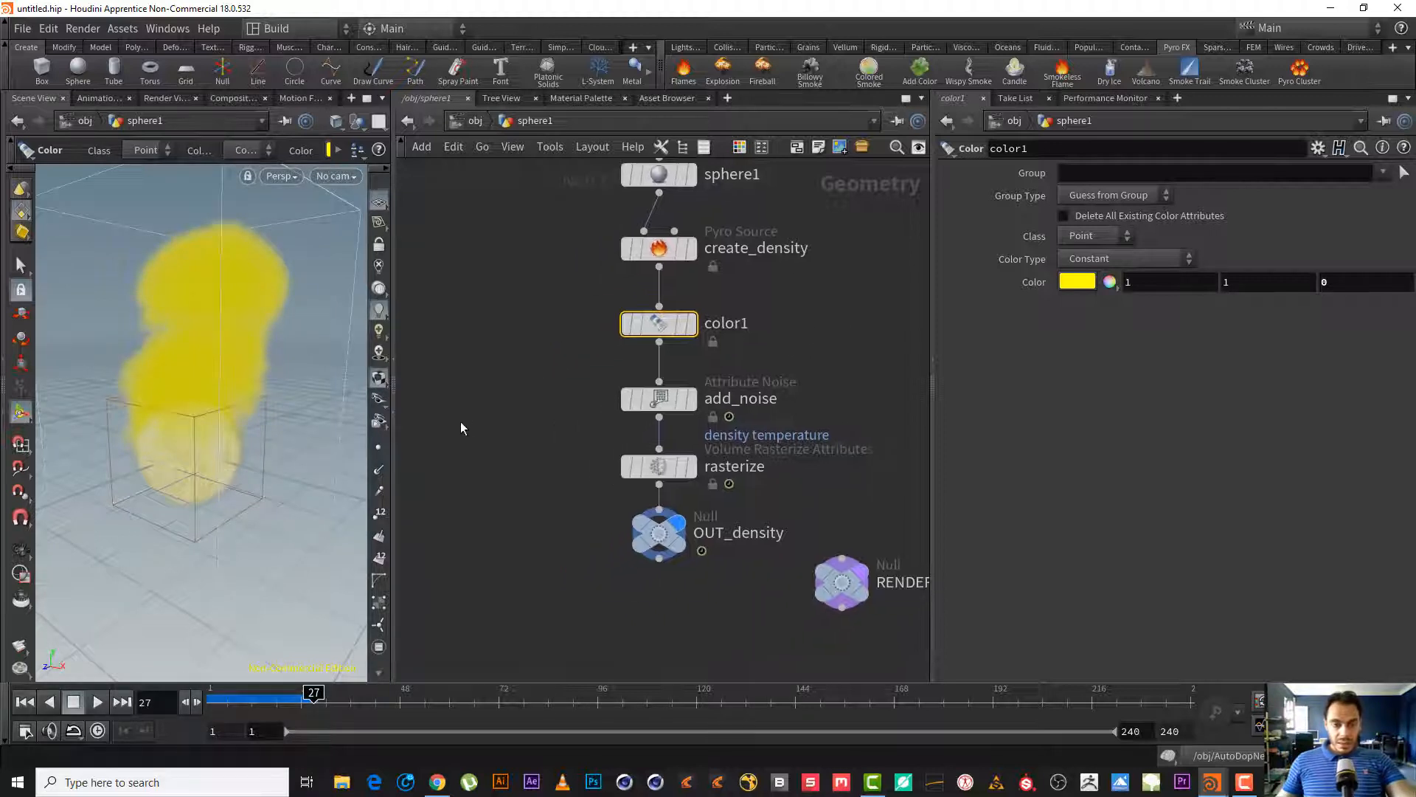
pyautogui.click(463, 124)
pyautogui.keyDown('alt'); pyautogui.moveTo(275, 469); pyautogui.dragTo(273, 353); pyautogui.keyUp('alt')
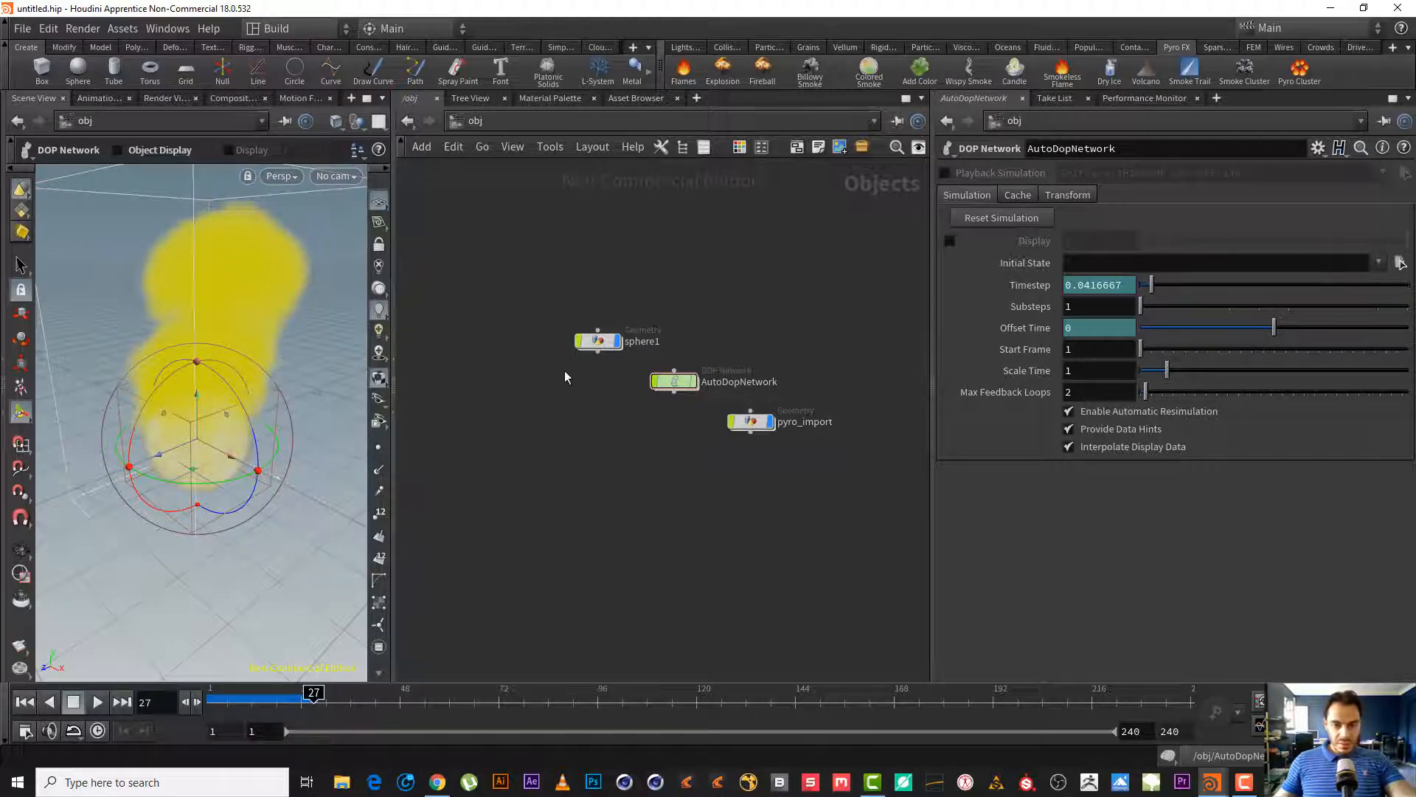
pyautogui.scroll(4, 674, 291)
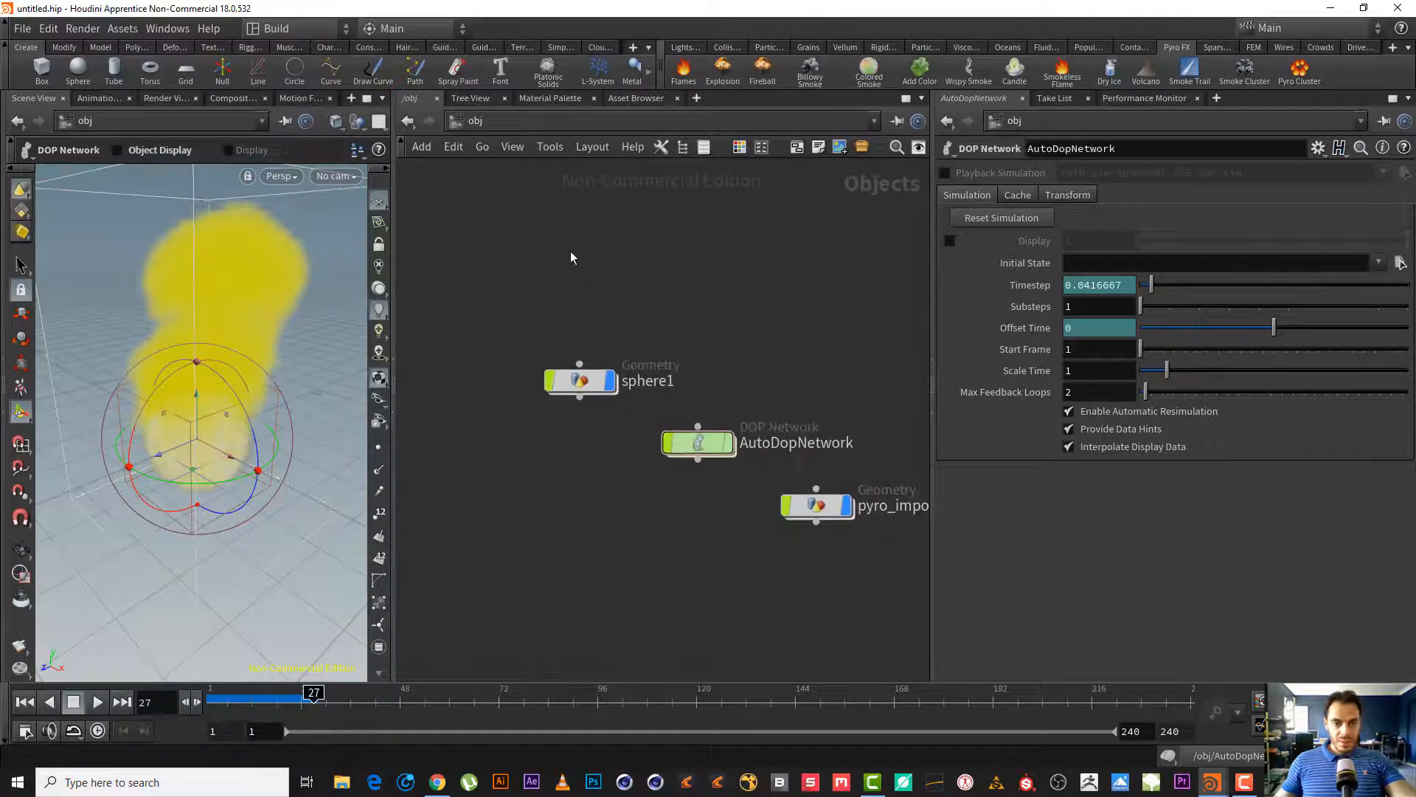
pyautogui.doubleClick(577, 382)
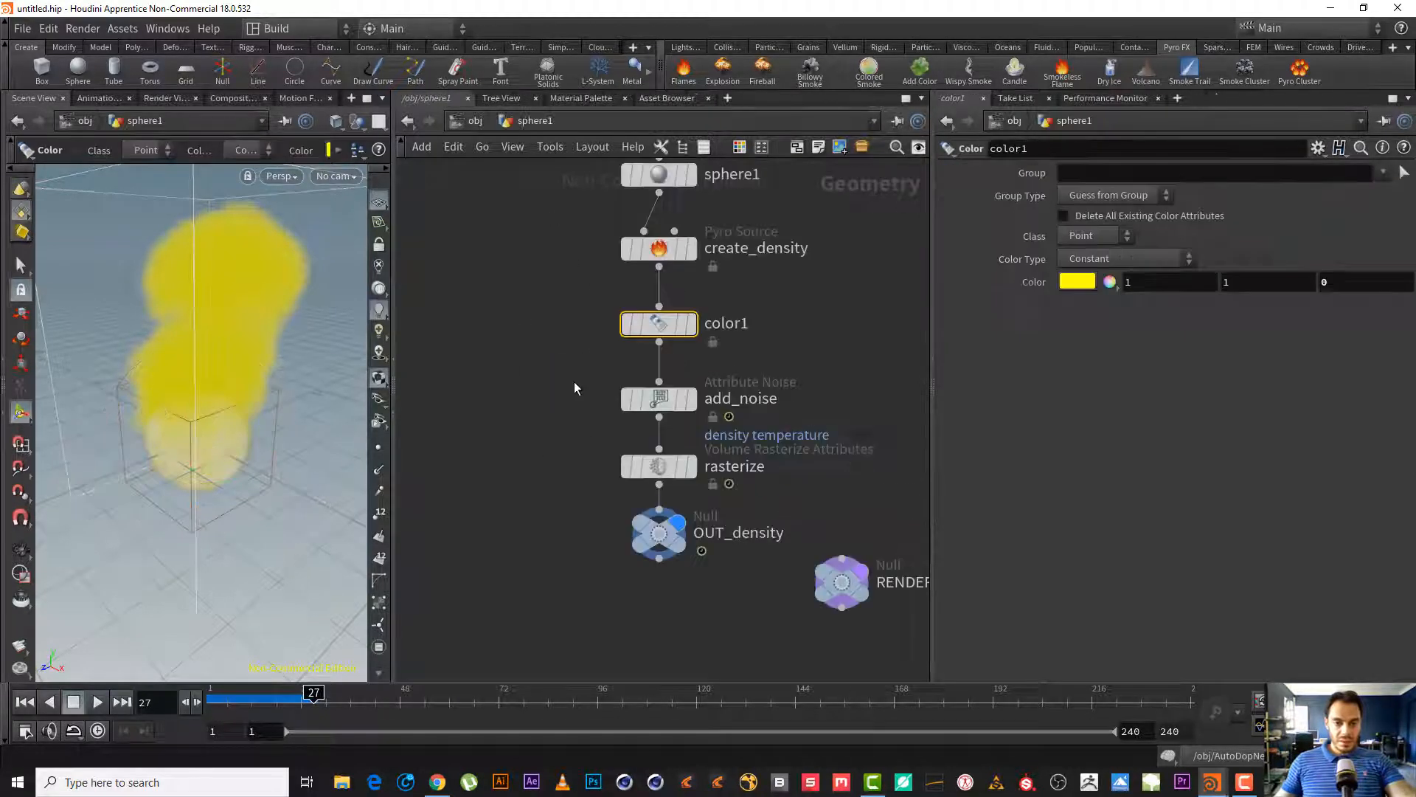
# - Move the RENDER null further away from the node chain, down and to the right of OUT_density
pyautogui.scroll(-4, 665, 426)
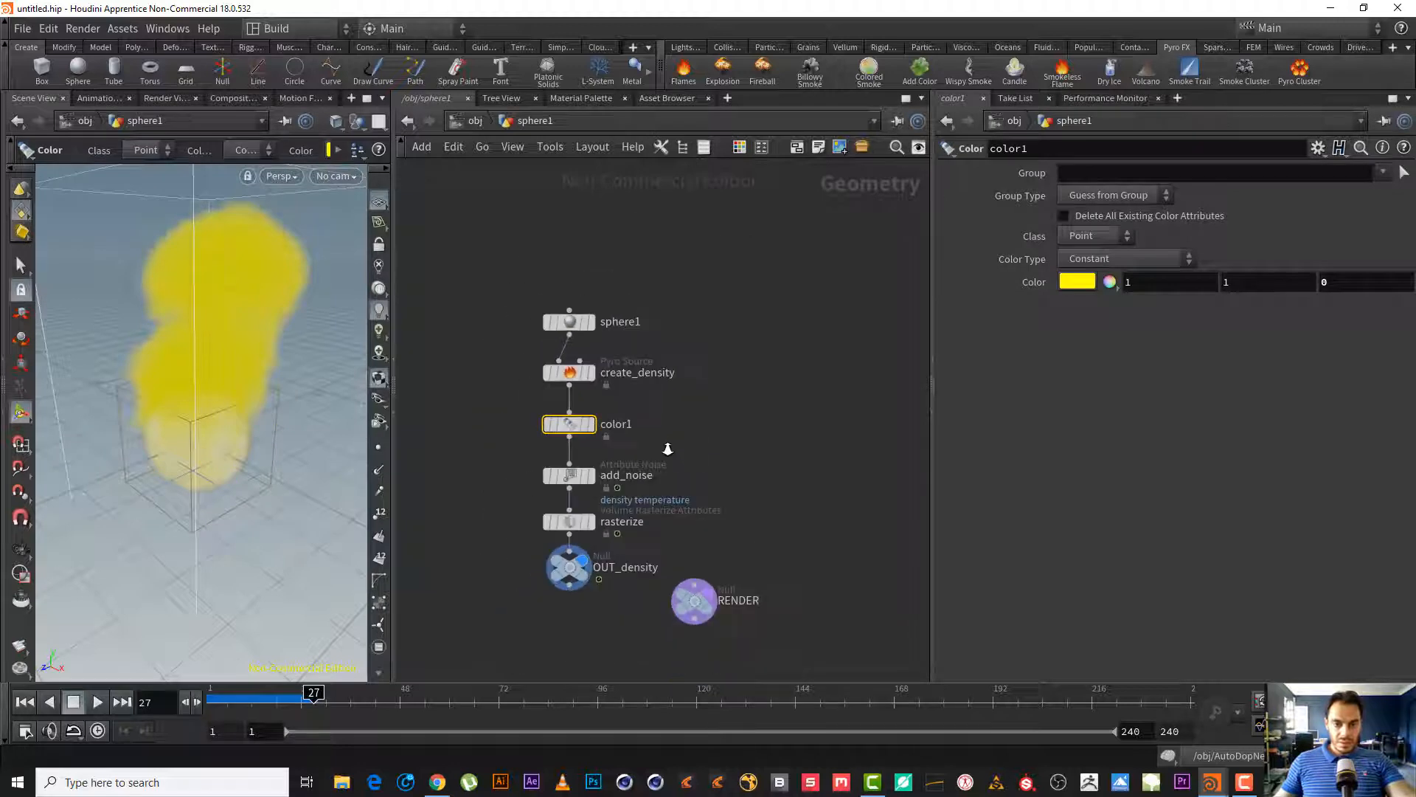
pyautogui.moveTo(681, 557); pyautogui.dragTo(747, 633)
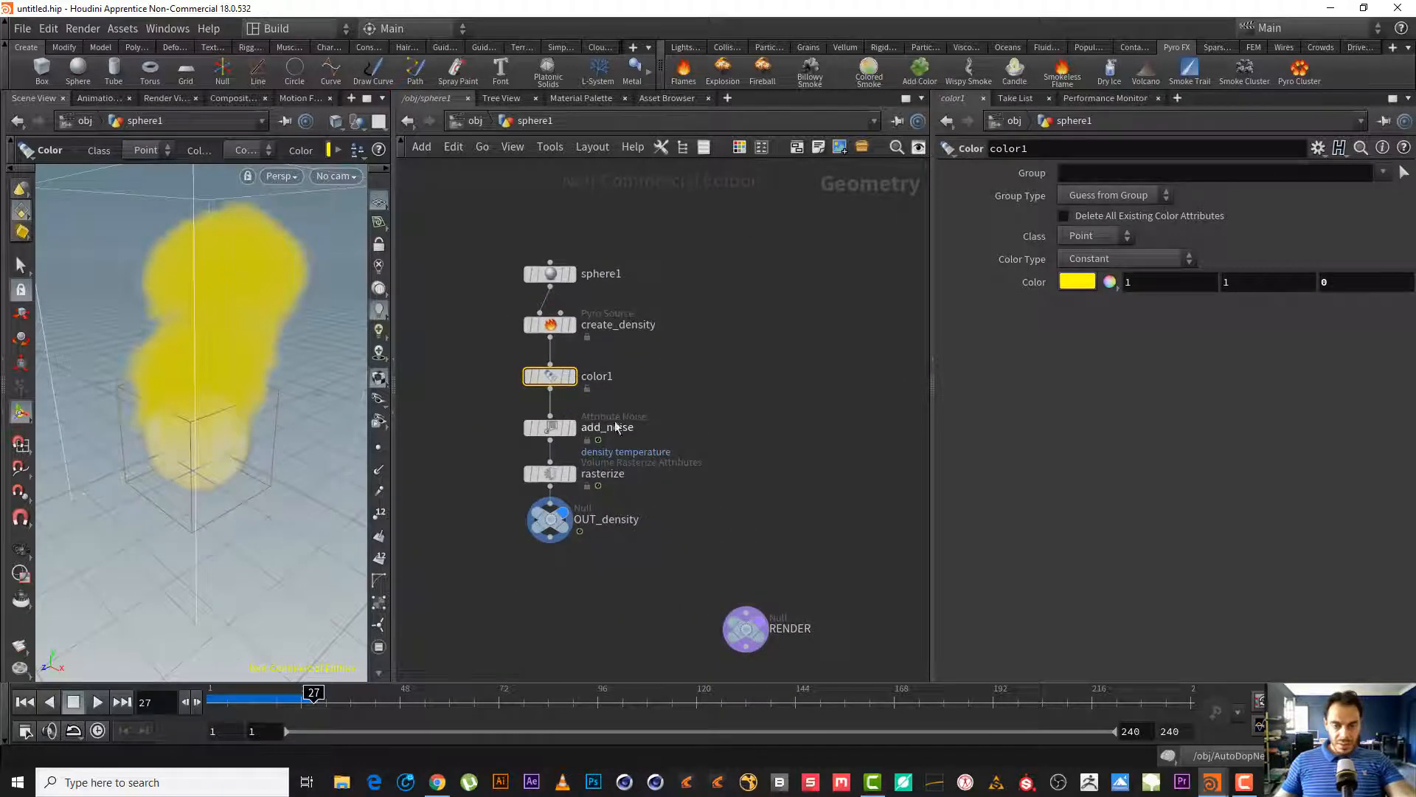
pyautogui.moveTo(693, 451); pyautogui.dragTo(613, 429, button='middle')
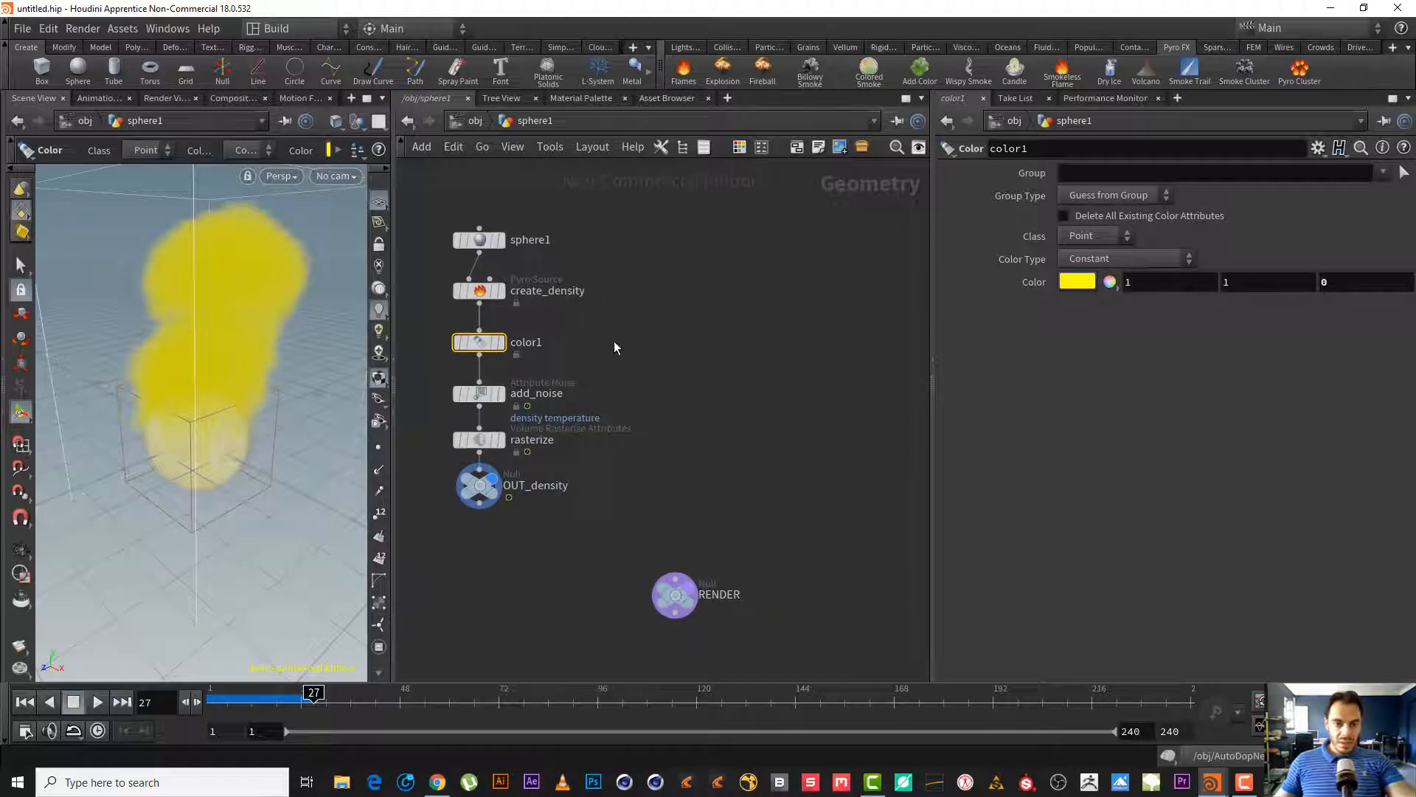
pyautogui.moveTo(630, 219); pyautogui.dragTo(470, 533)
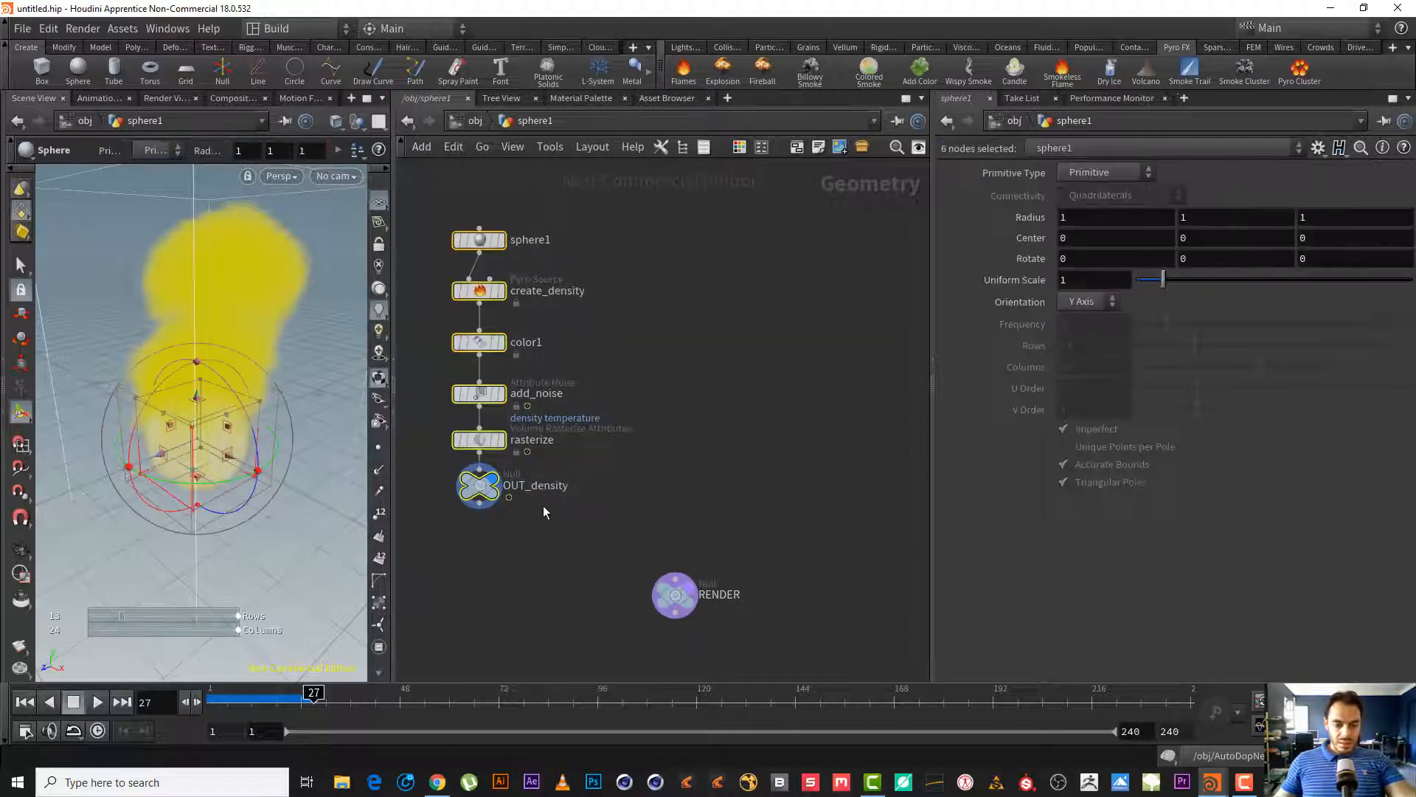
pyautogui.hotkey('ctrl', 'c')
pyautogui.hotkey('ctrl', 'v')
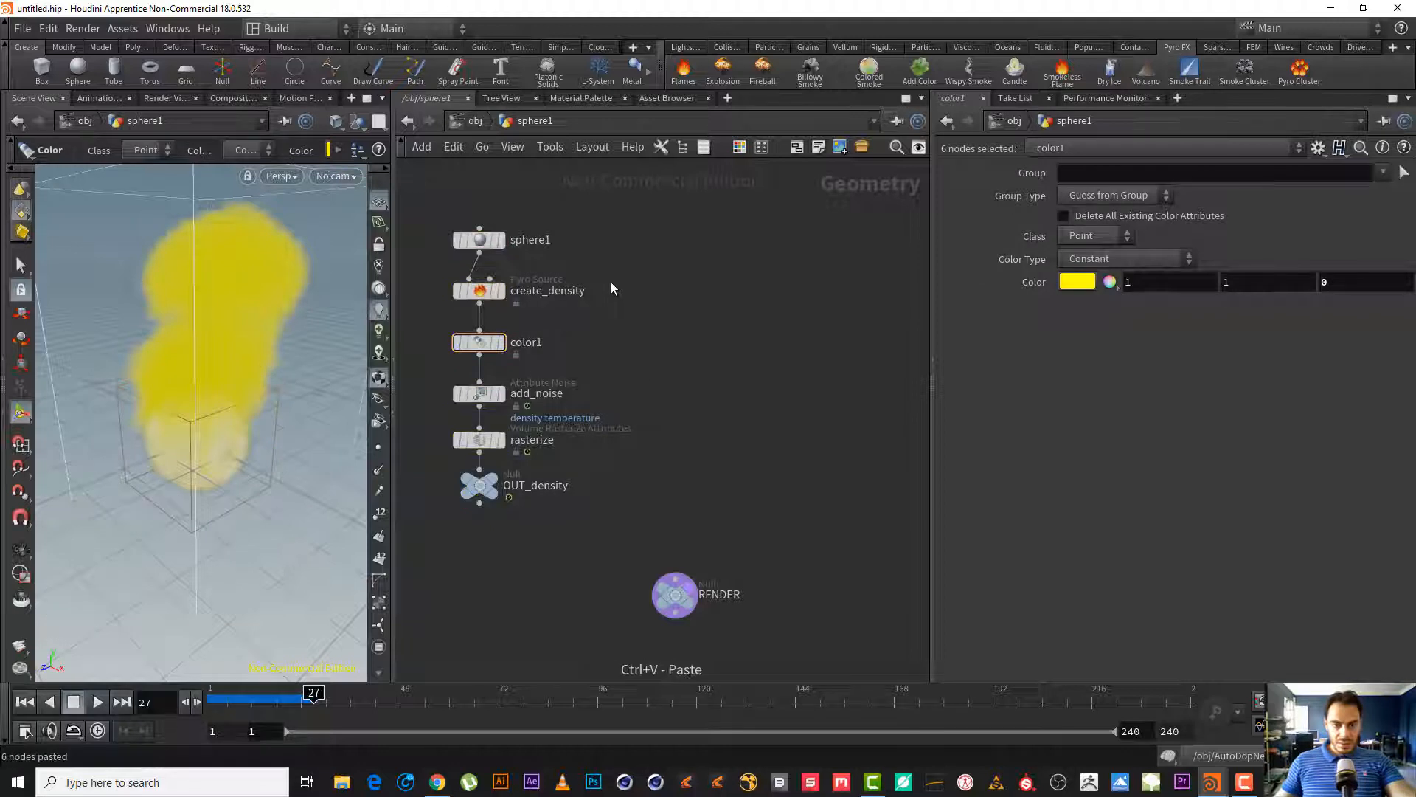
pyautogui.moveTo(589, 363); pyautogui.dragTo(649, 250)
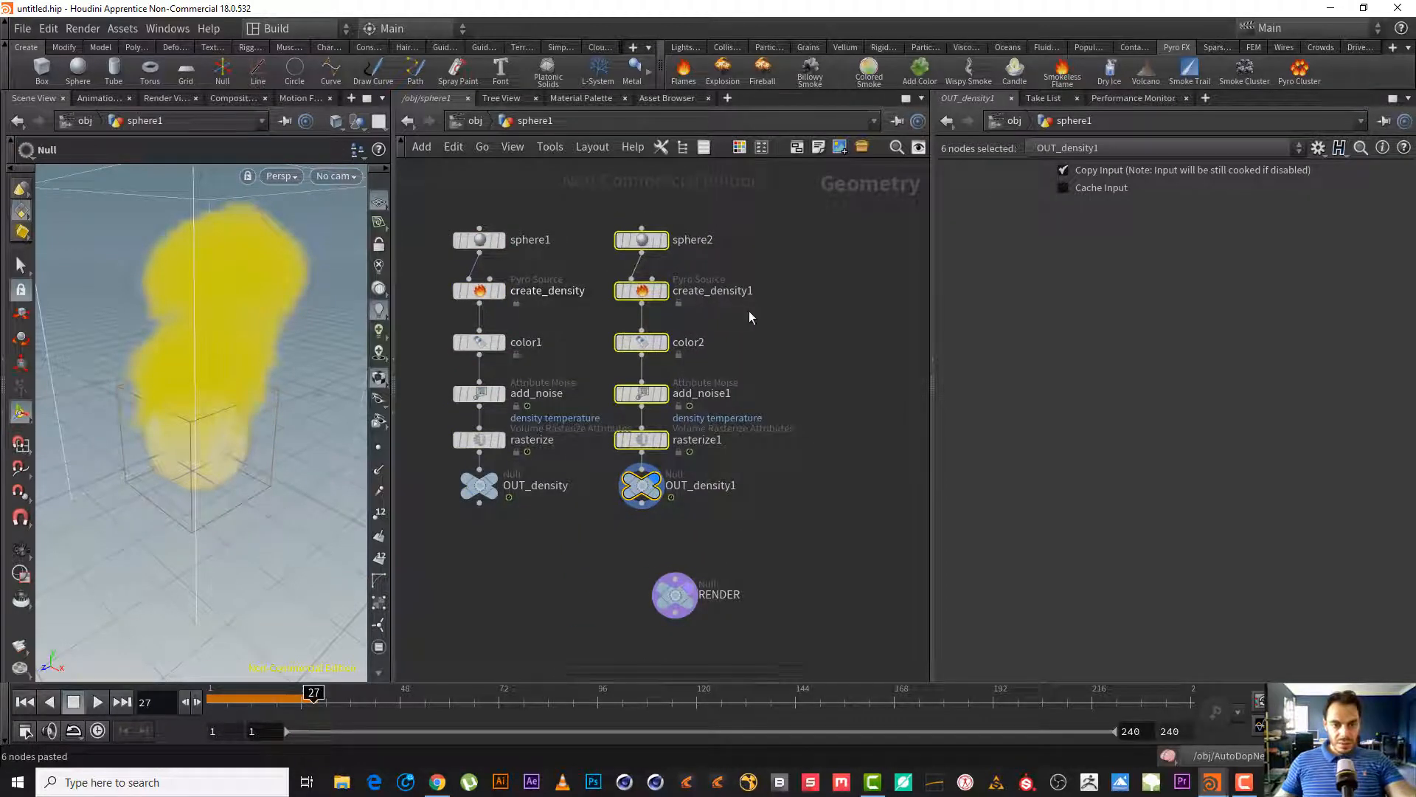
pyautogui.click(783, 287)
pyautogui.moveTo(728, 214); pyautogui.dragTo(645, 494)
pyautogui.press('Delete')
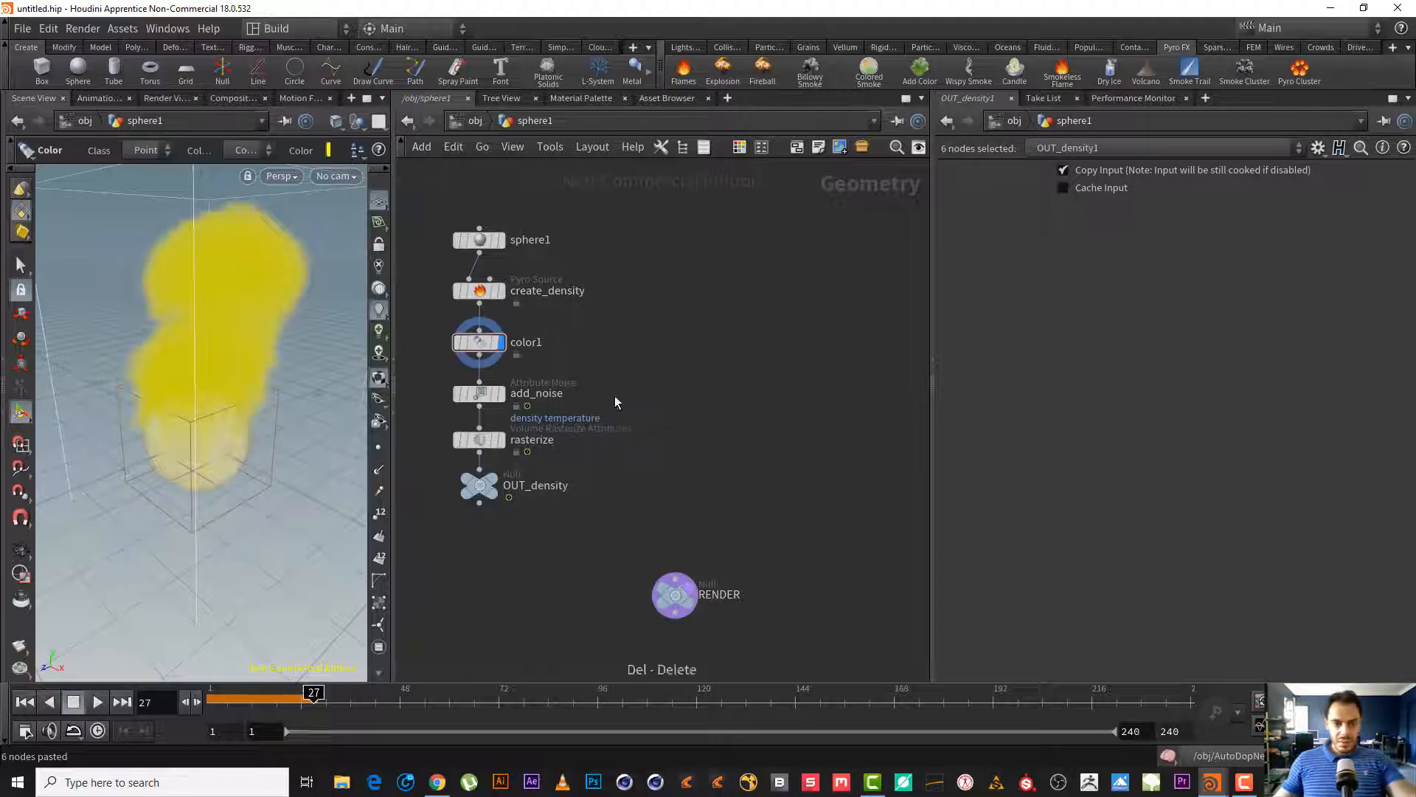
pyautogui.moveTo(621, 339); pyautogui.dragTo(445, 493)
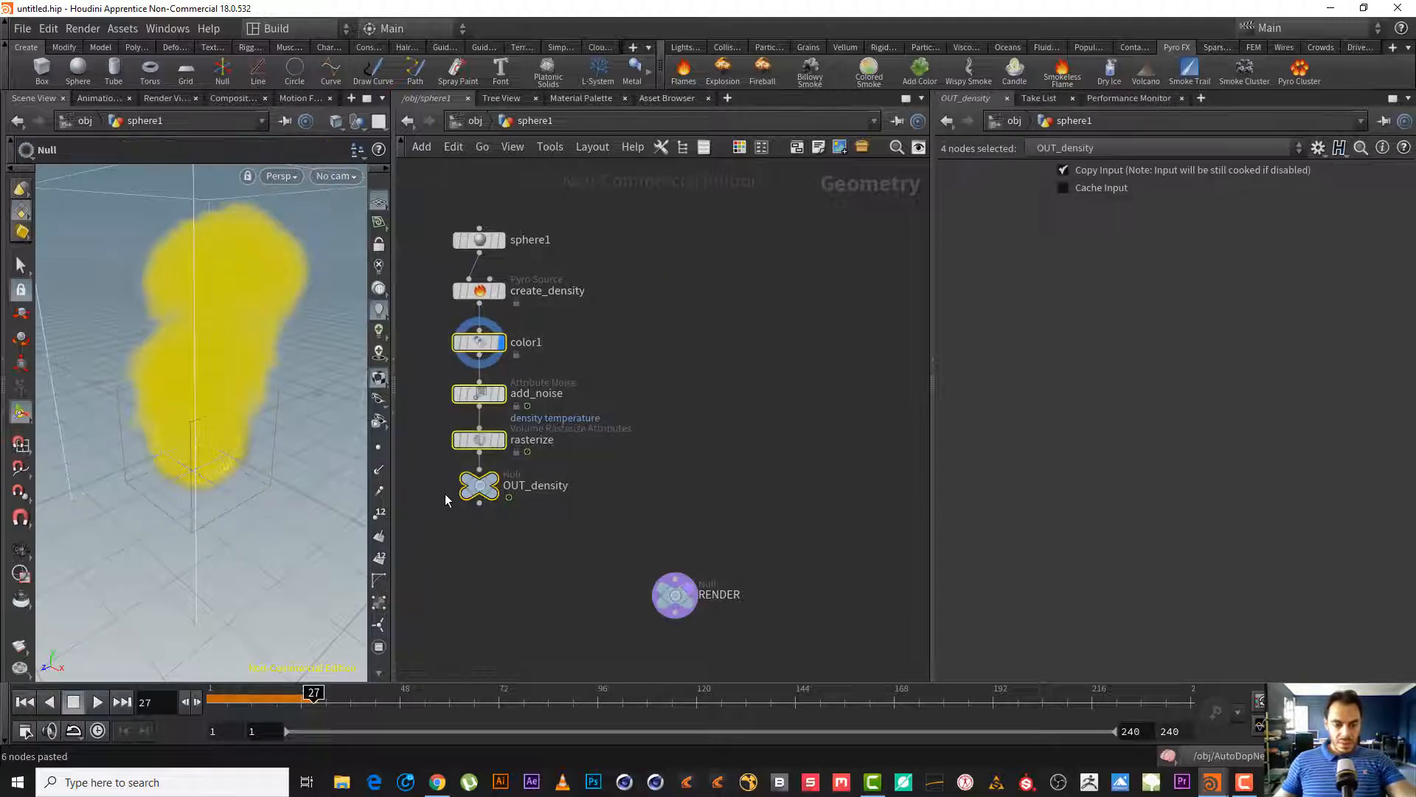
pyautogui.hotkey('ctrl', 'c')
pyautogui.hotkey('ctrl', 'v')
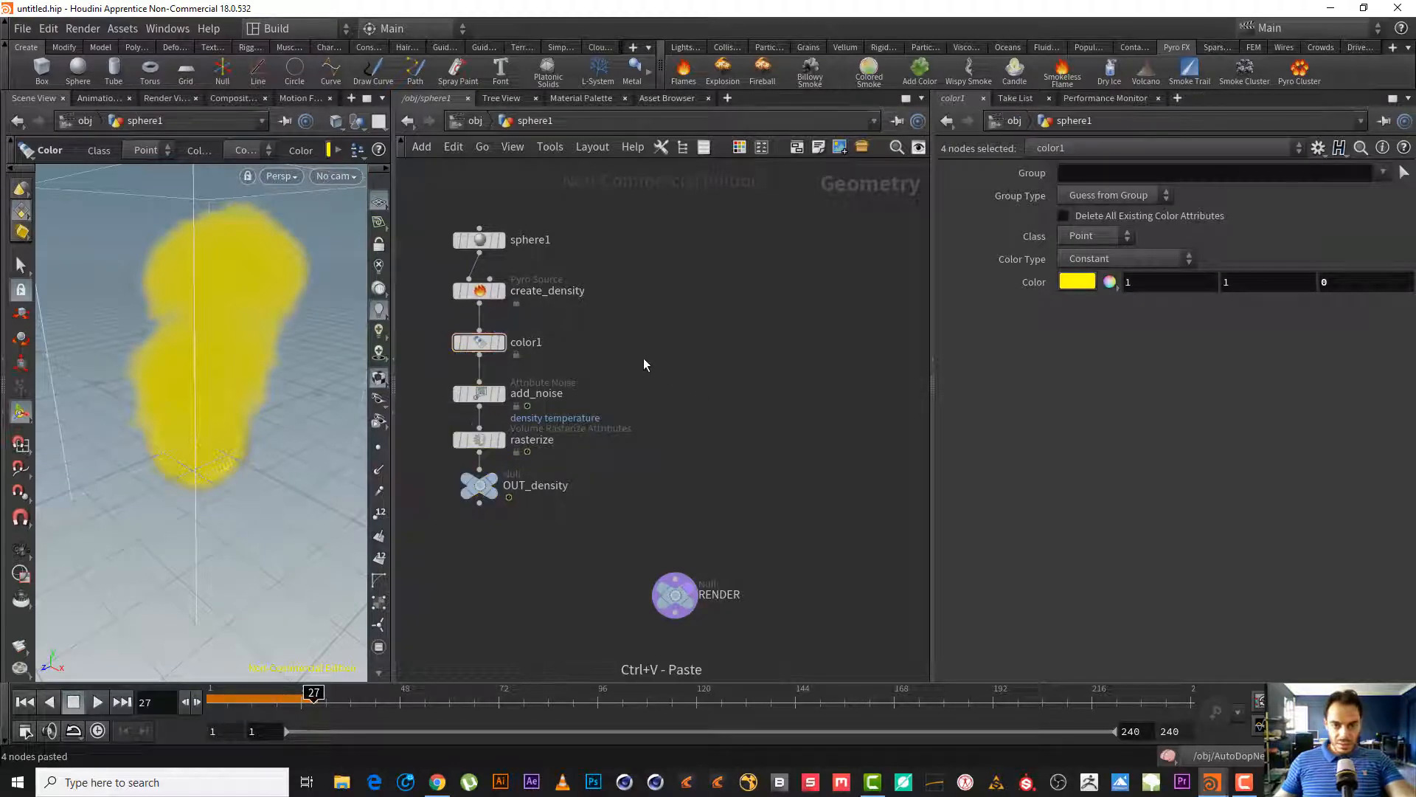
pyautogui.click(691, 346)
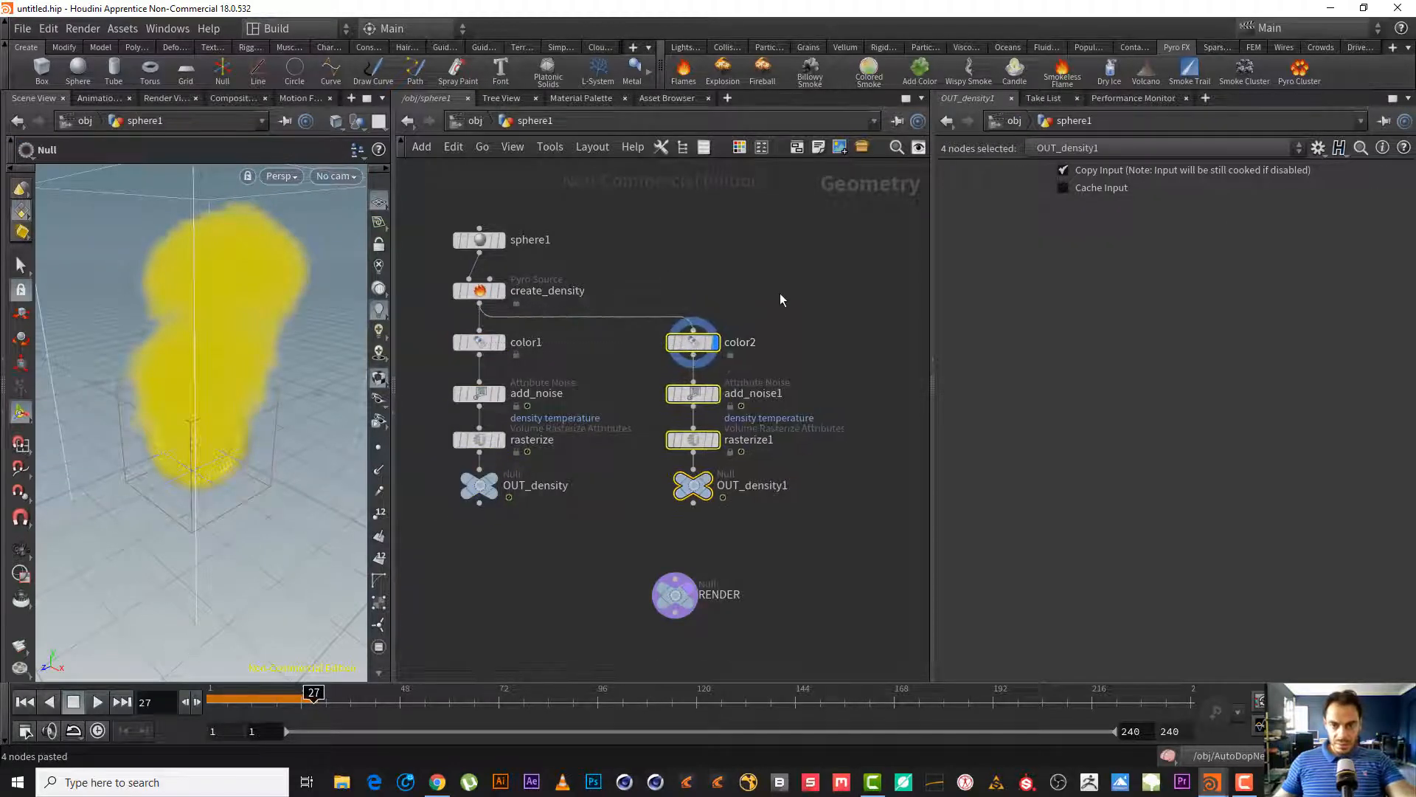
pyautogui.click(500, 295)
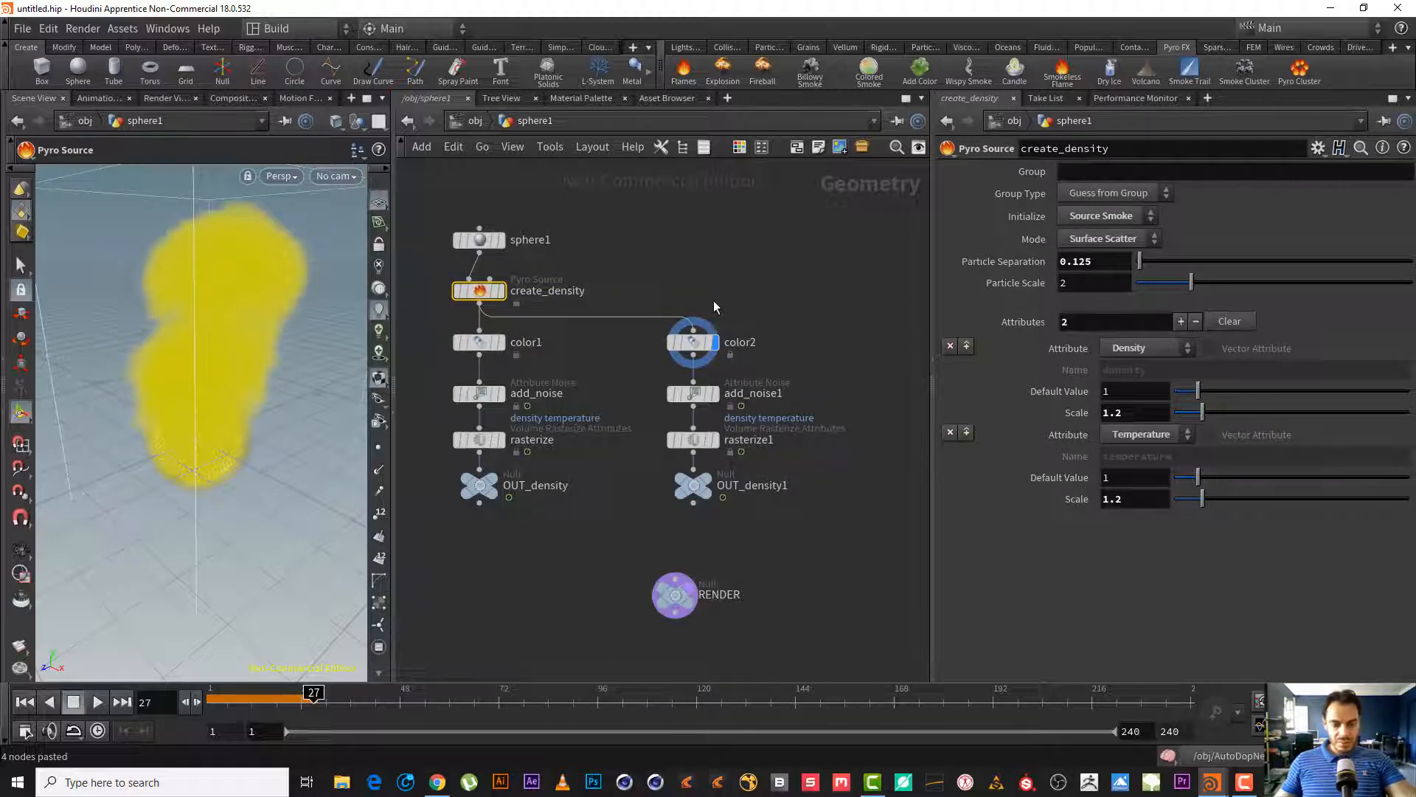
pyautogui.hotkey('ctrl', 'z')
pyautogui.hotkey('ctrl', 'z')
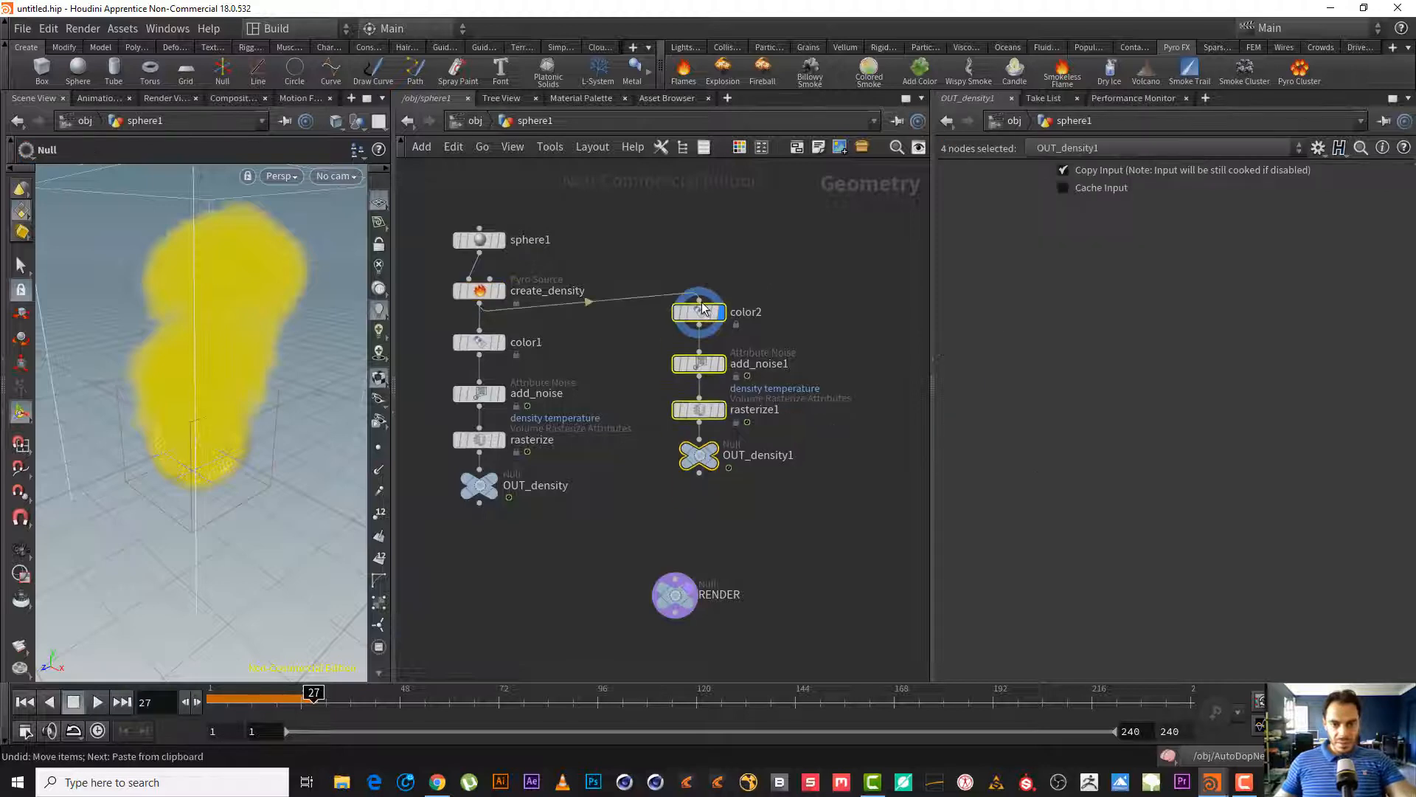
pyautogui.hotkey('ctrl', 'z')
pyautogui.hotkey('ctrl', 'z')
# - Duplicate the nodes from create_density down to OUT_density as a second branch beside the original, still fed by sphere1
pyautogui.moveTo(658, 270); pyautogui.dragTo(438, 522)
pyautogui.hotkey('ctrl', 'c')
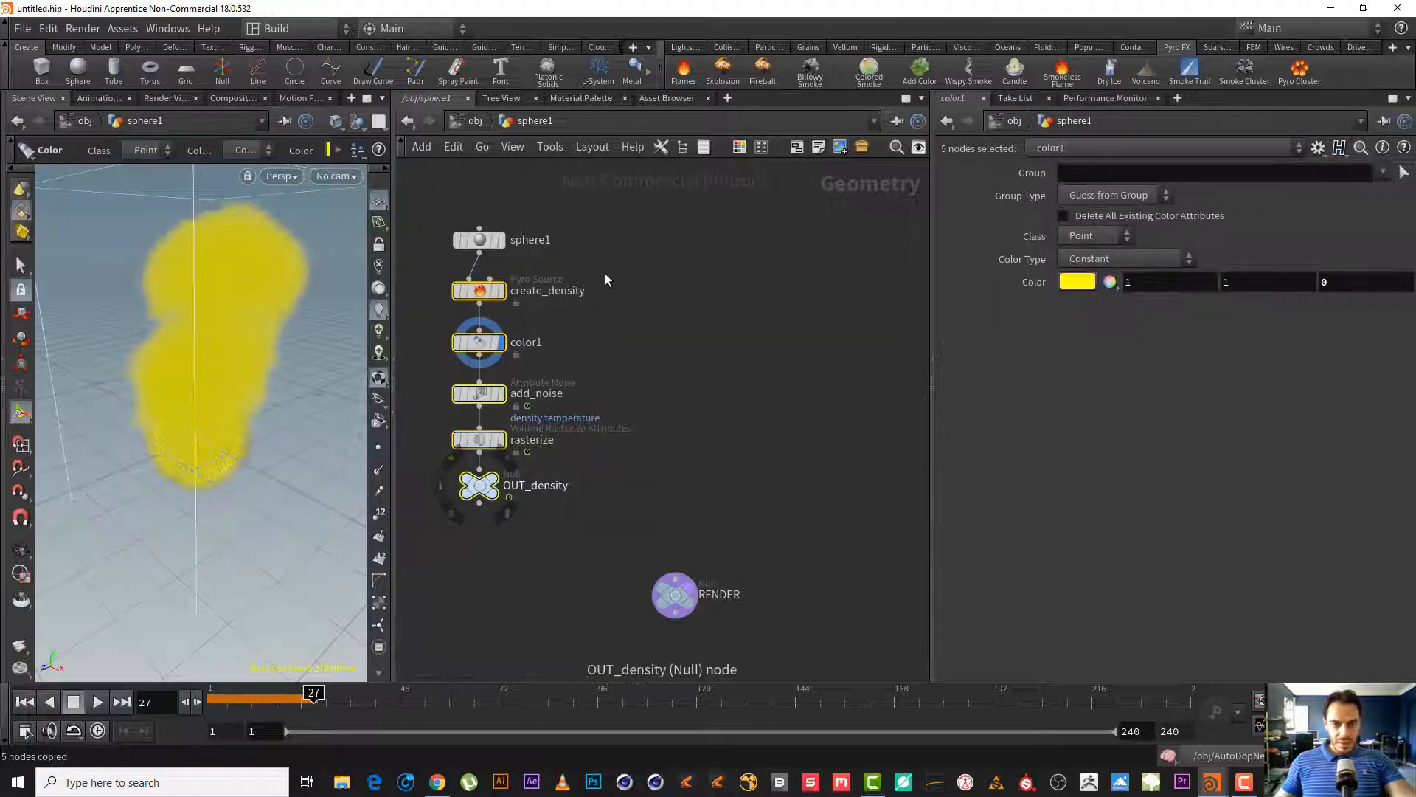
pyautogui.hotkey('ctrl', 'v')
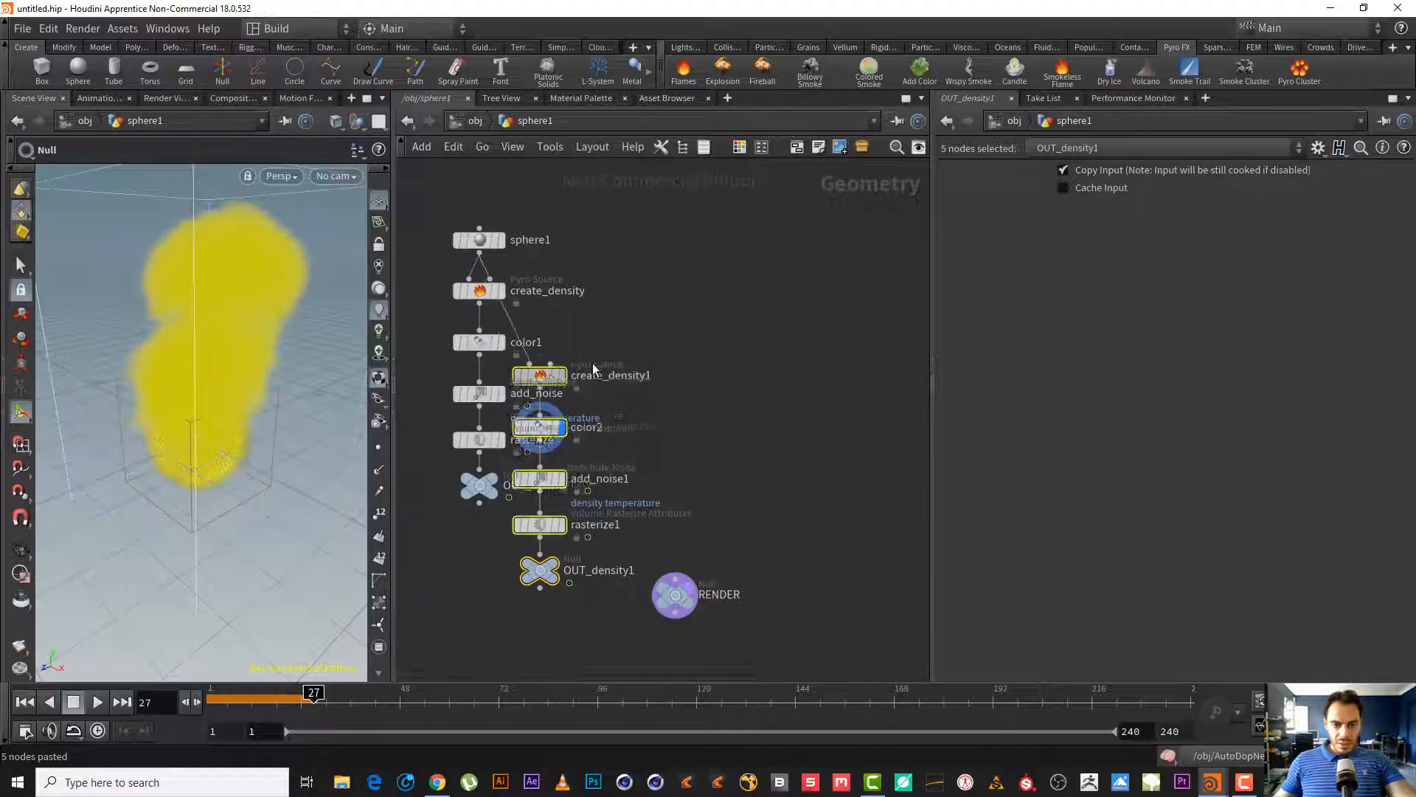
pyautogui.click(765, 284)
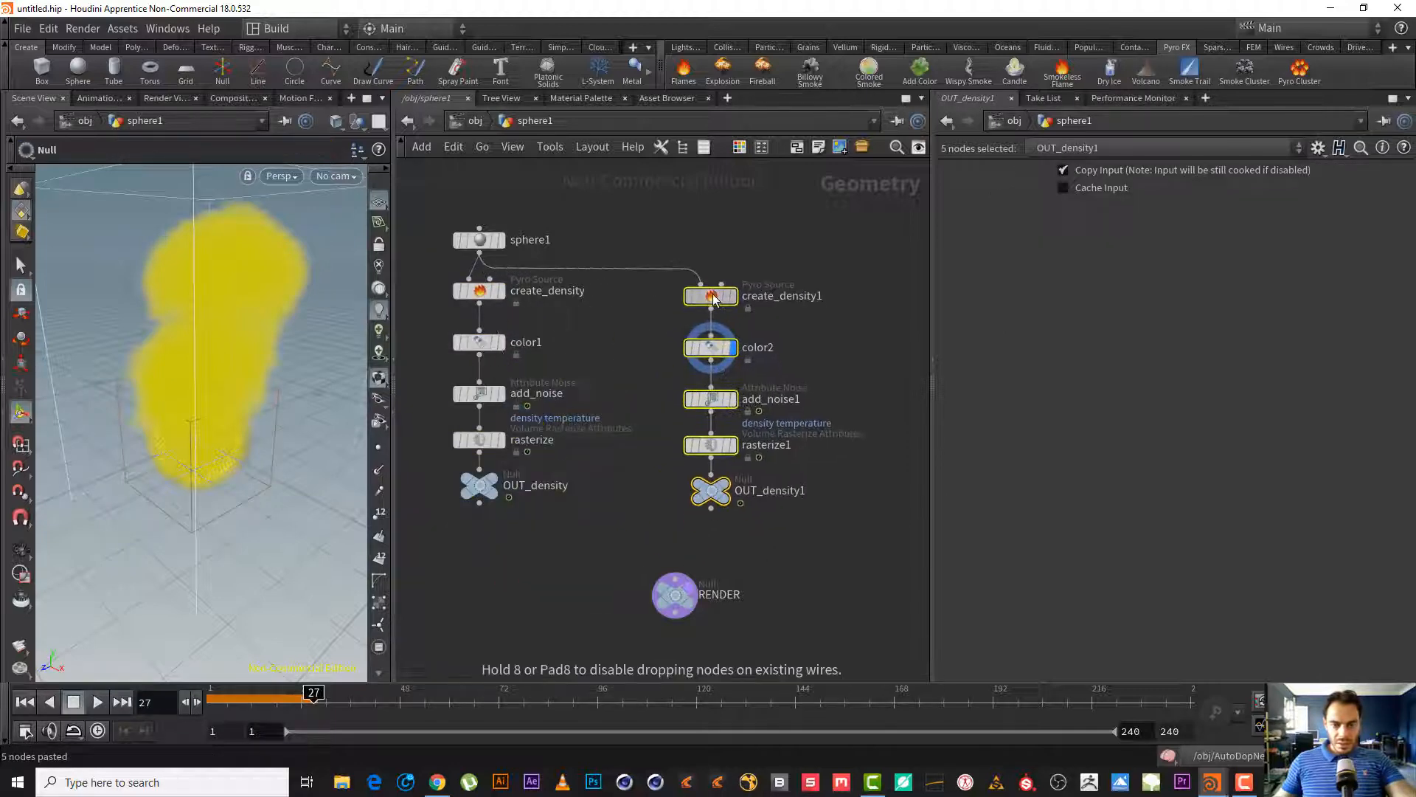
pyautogui.click(754, 250)
pyautogui.press('Tab')
pyautogui.write('tre')
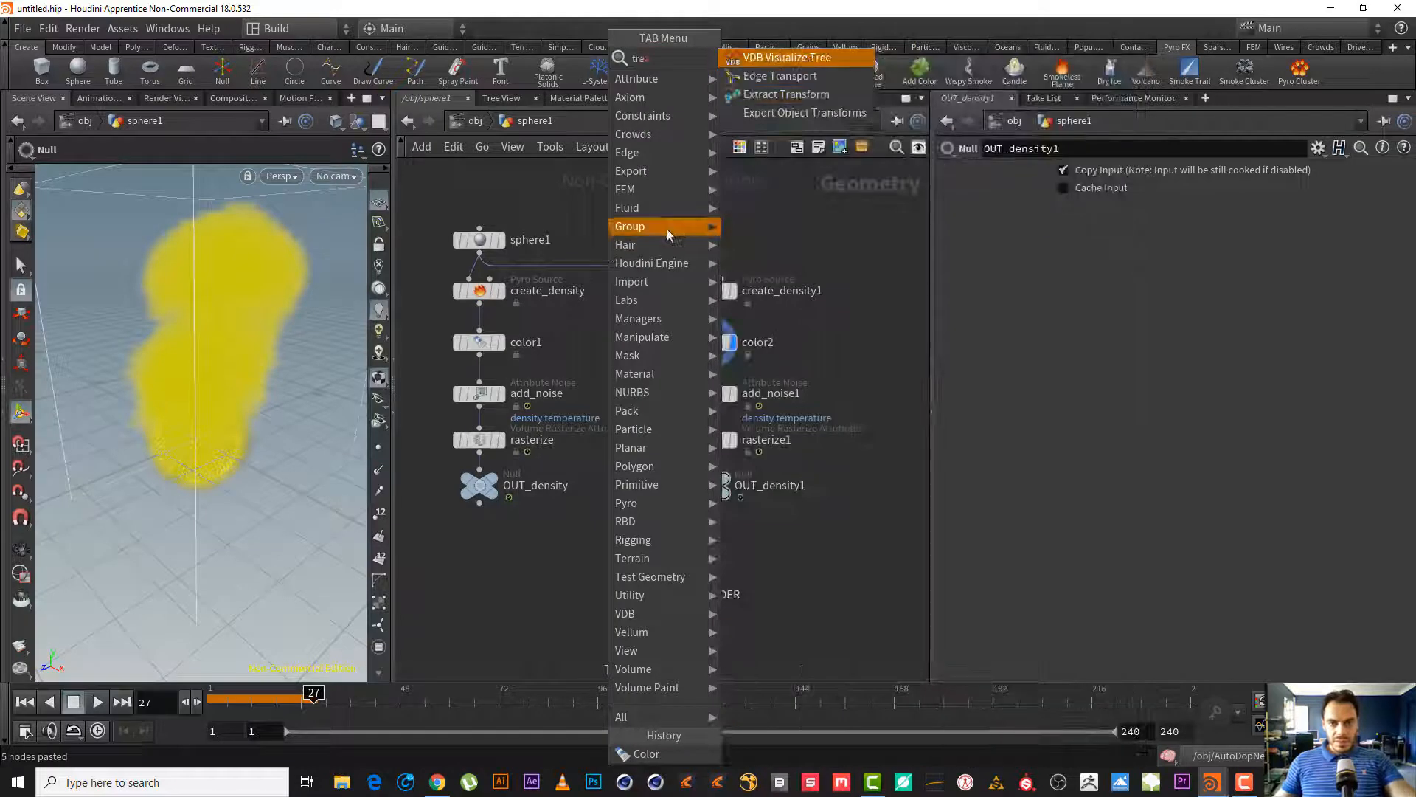
pyautogui.click(560, 212)
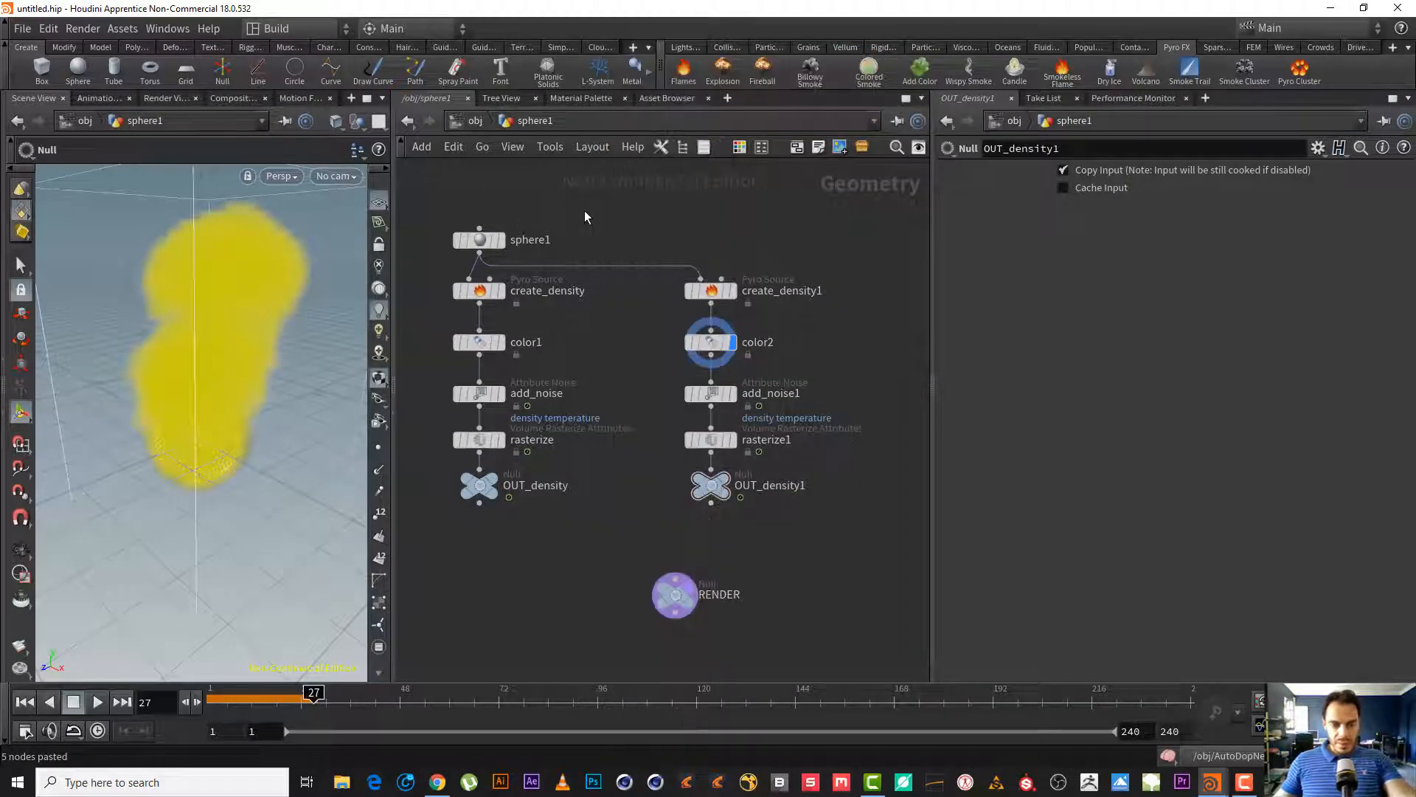
# - Insert a Transform node between sphere1 and create_density1 and translate the second sphere about 3.3 units along Z
pyautogui.press('Tab')
pyautogui.write('tra')
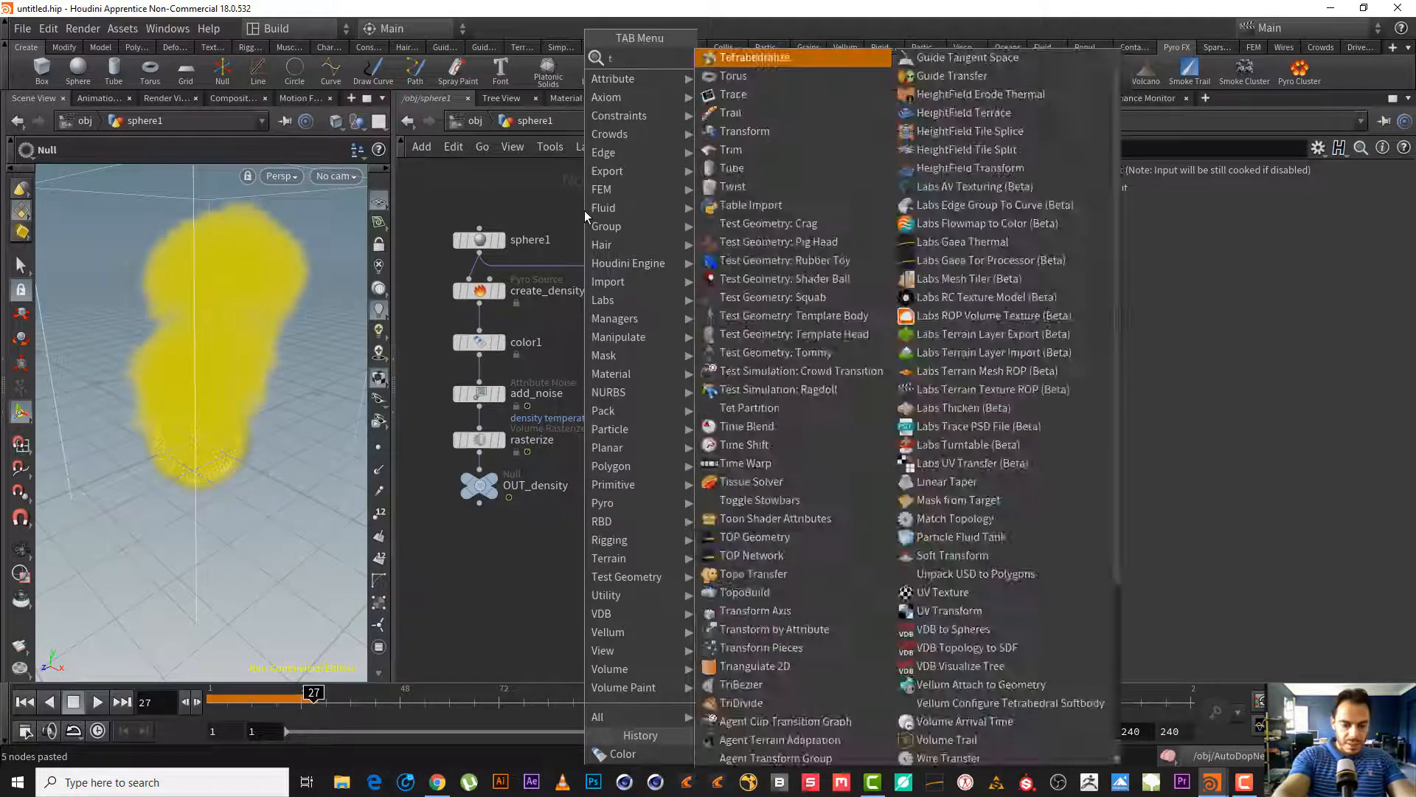
pyautogui.press('Down')
pyautogui.press('Down')
pyautogui.press('Return')
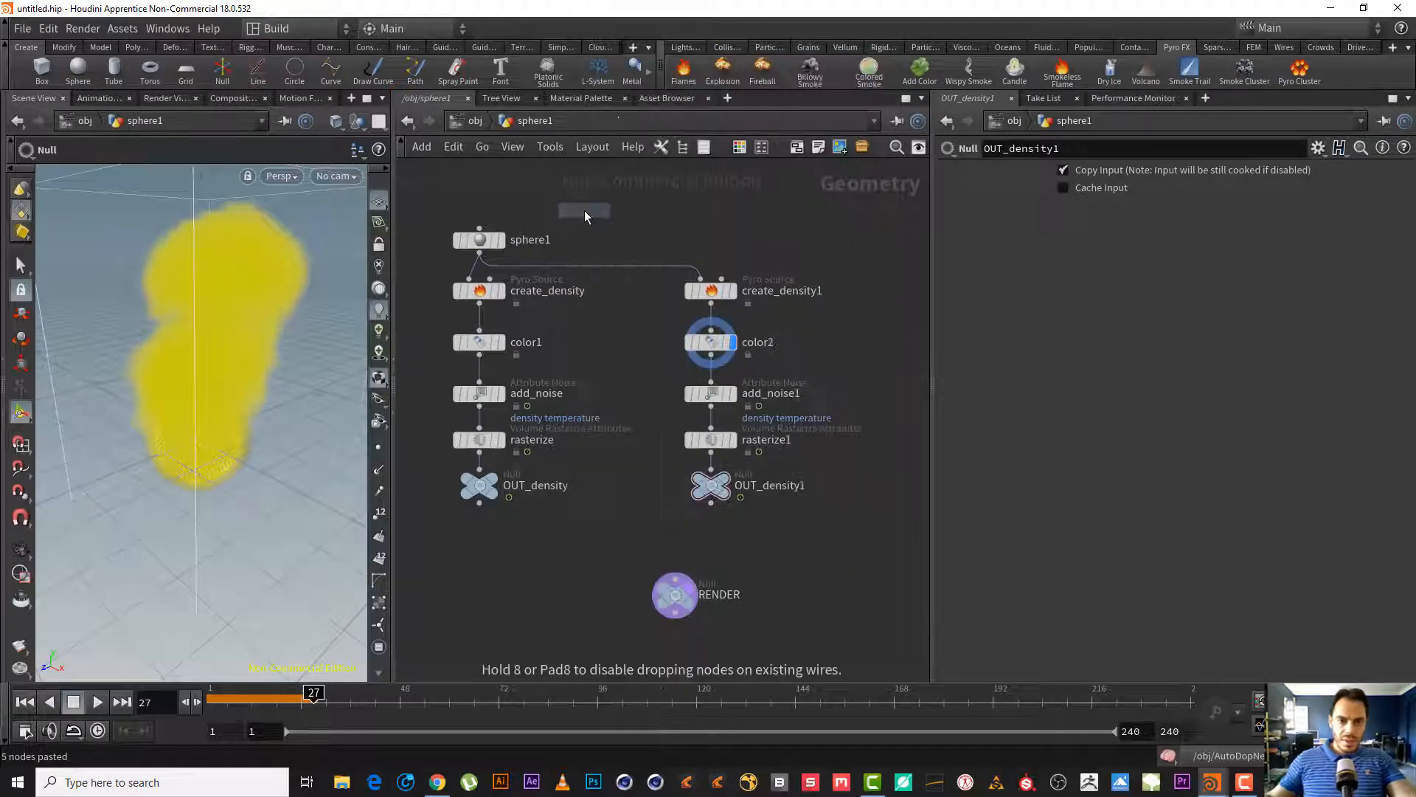
pyautogui.click(610, 262)
pyautogui.keyDown('alt'); pyautogui.moveTo(224, 432); pyautogui.dragTo(33, 443); pyautogui.keyUp('alt')
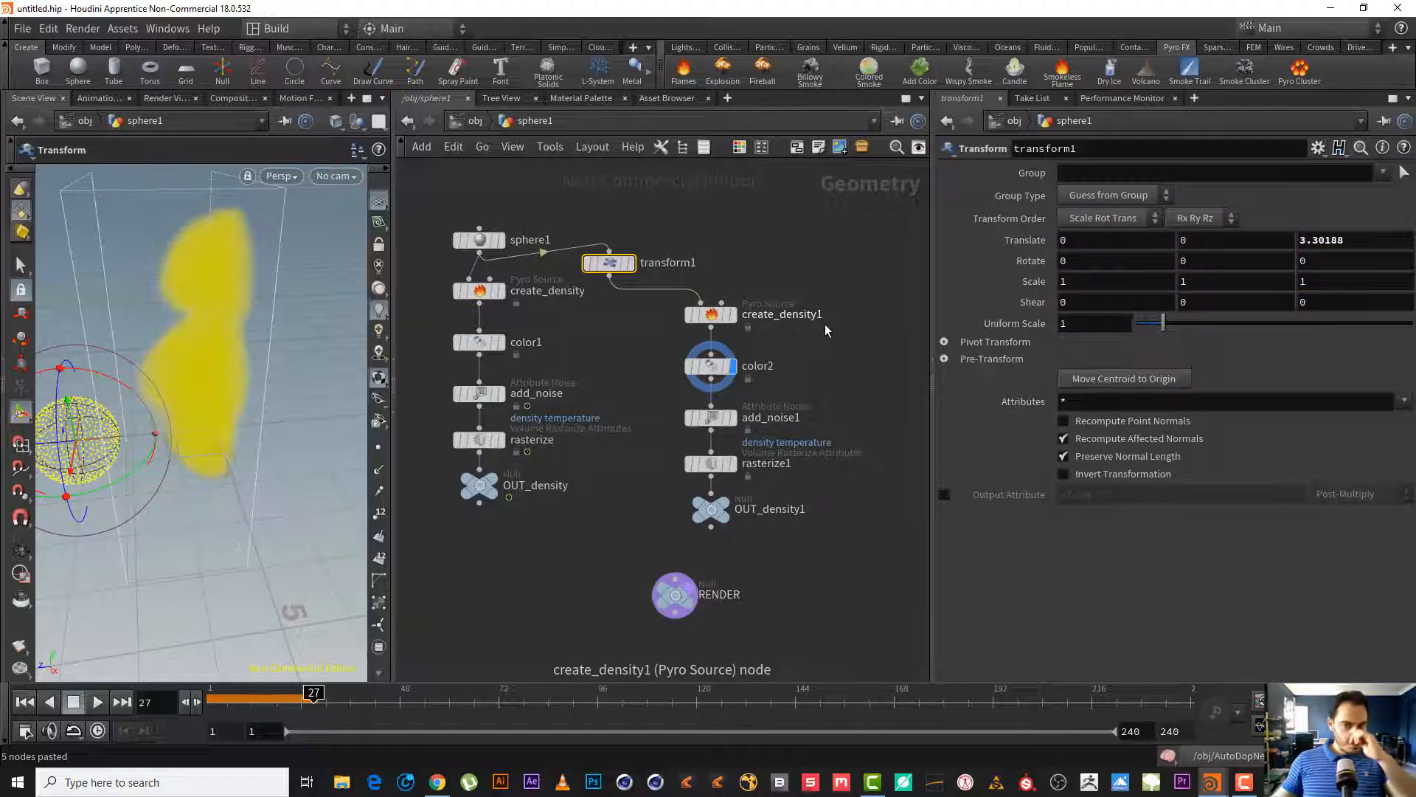
# - Set the color2 node's colour to red (1, 0, 0)
pyautogui.click(727, 365)
pyautogui.click(1081, 286)
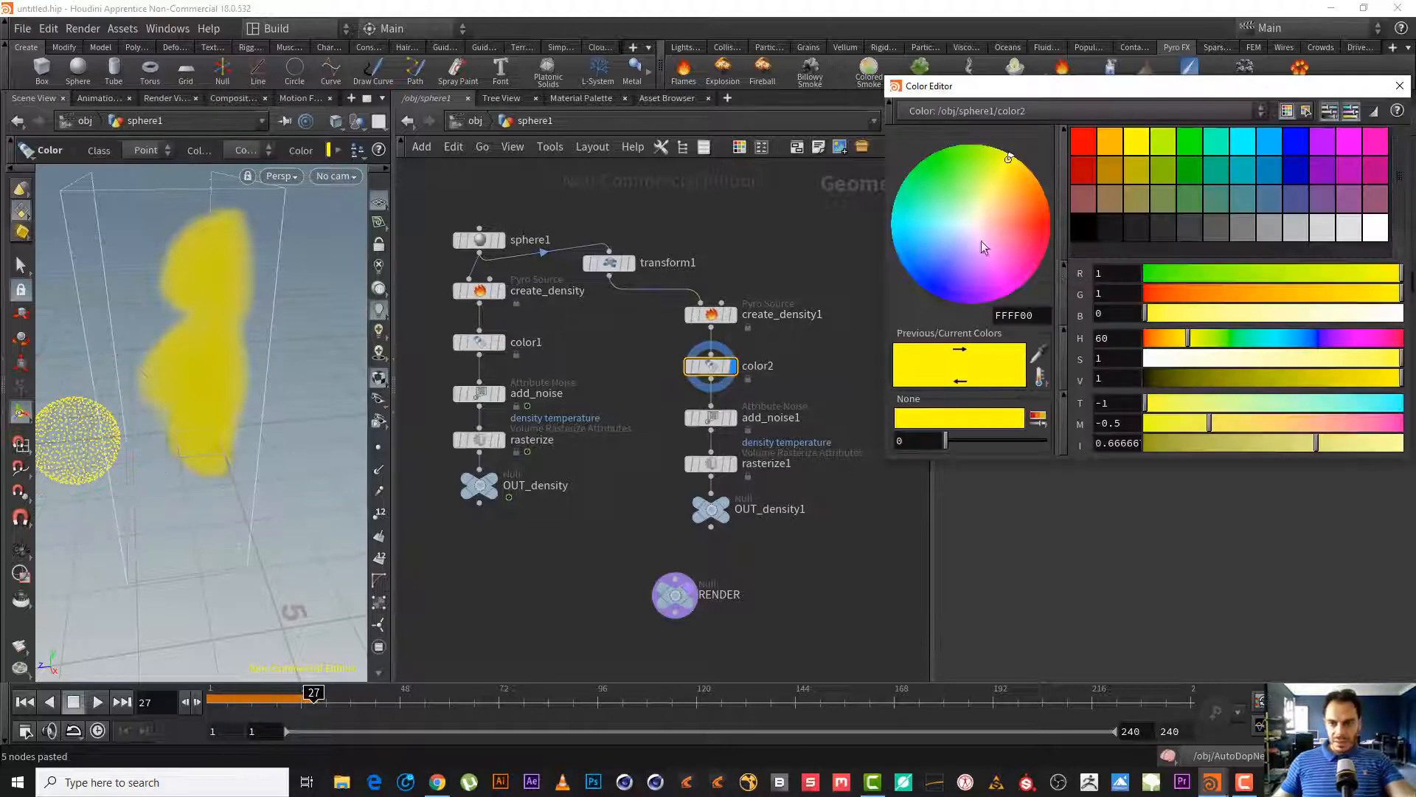
pyautogui.click(1085, 147)
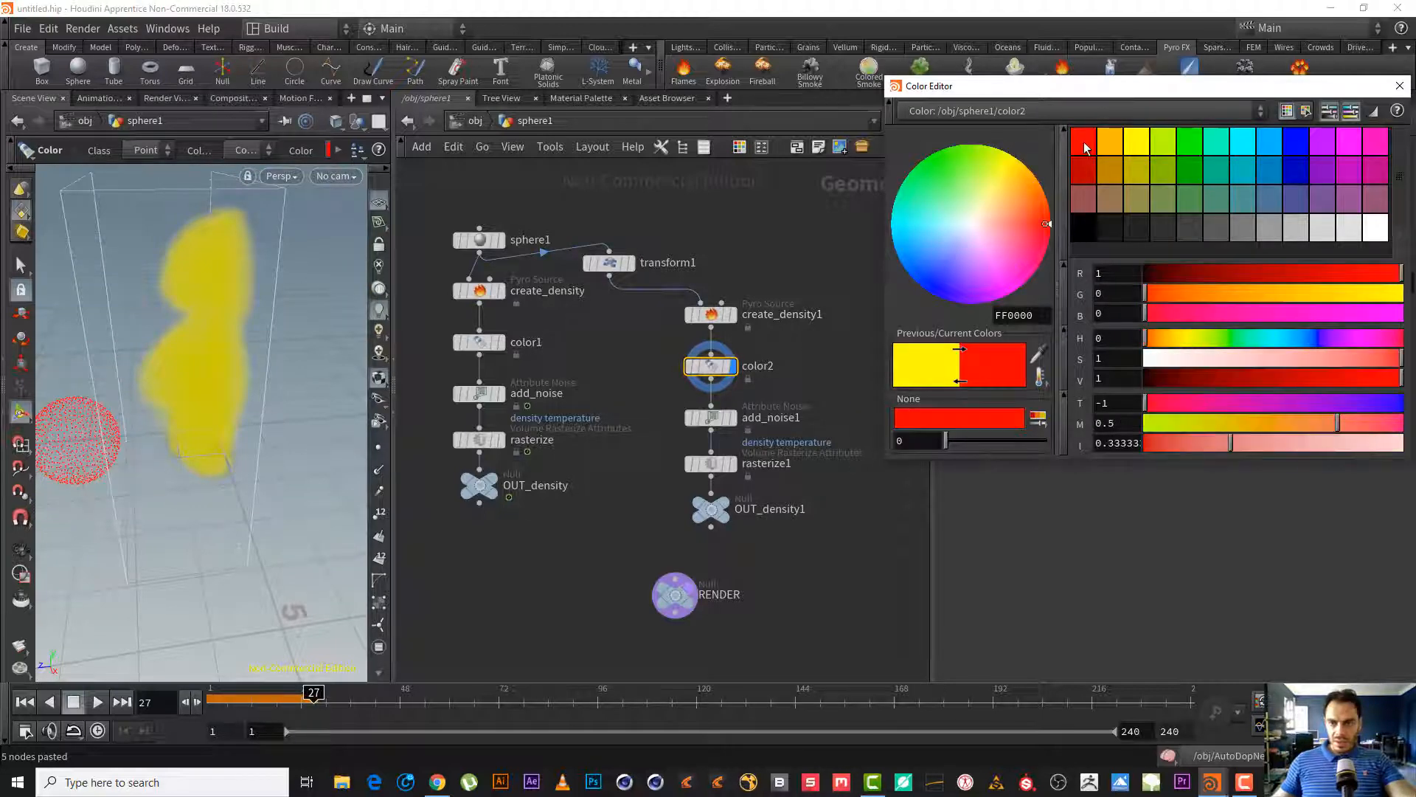
pyautogui.click(1400, 86)
# - Line up the transform1 node directly above create_density1 in the second branch
pyautogui.moveTo(610, 263); pyautogui.dragTo(712, 271)
pyautogui.doubleClick(809, 510)
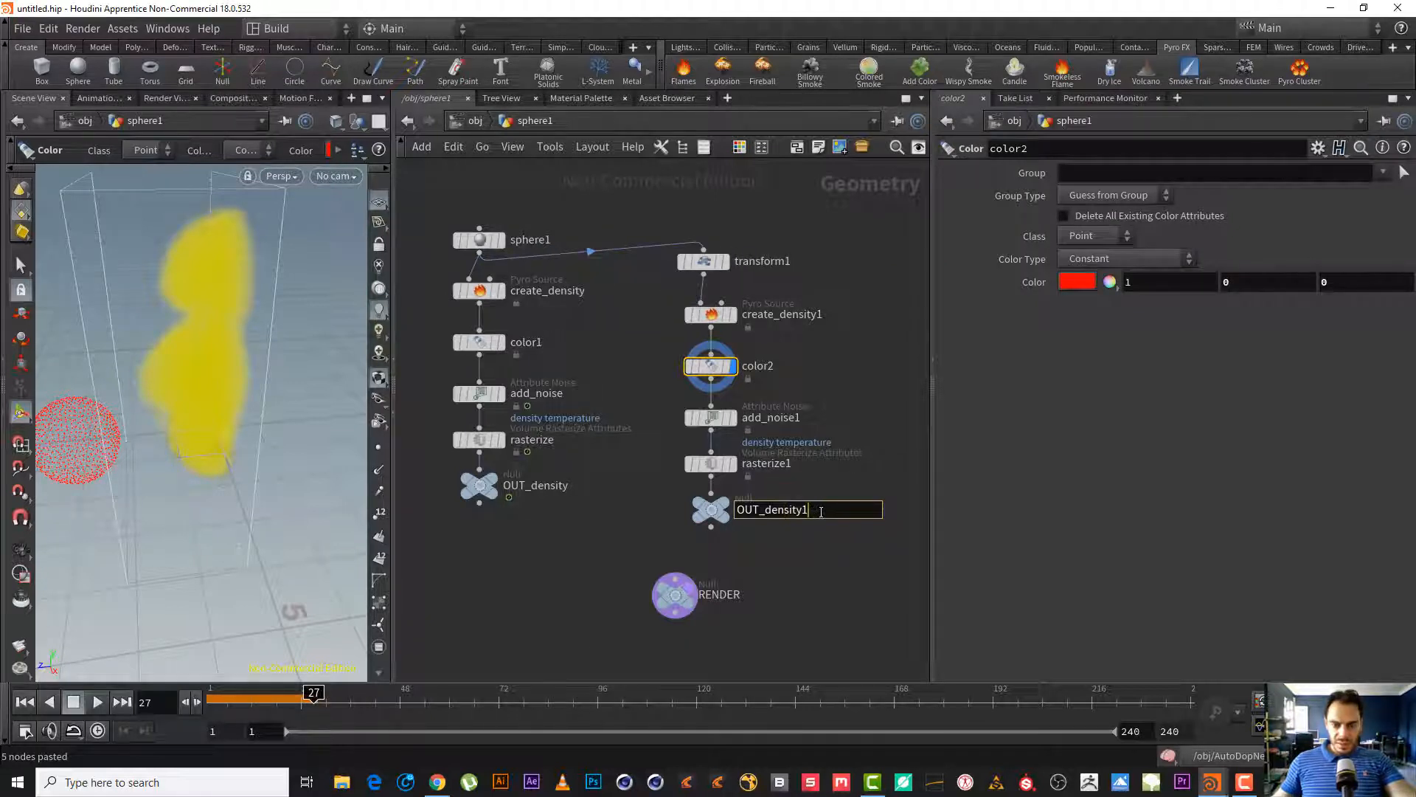
pyautogui.click(834, 335)
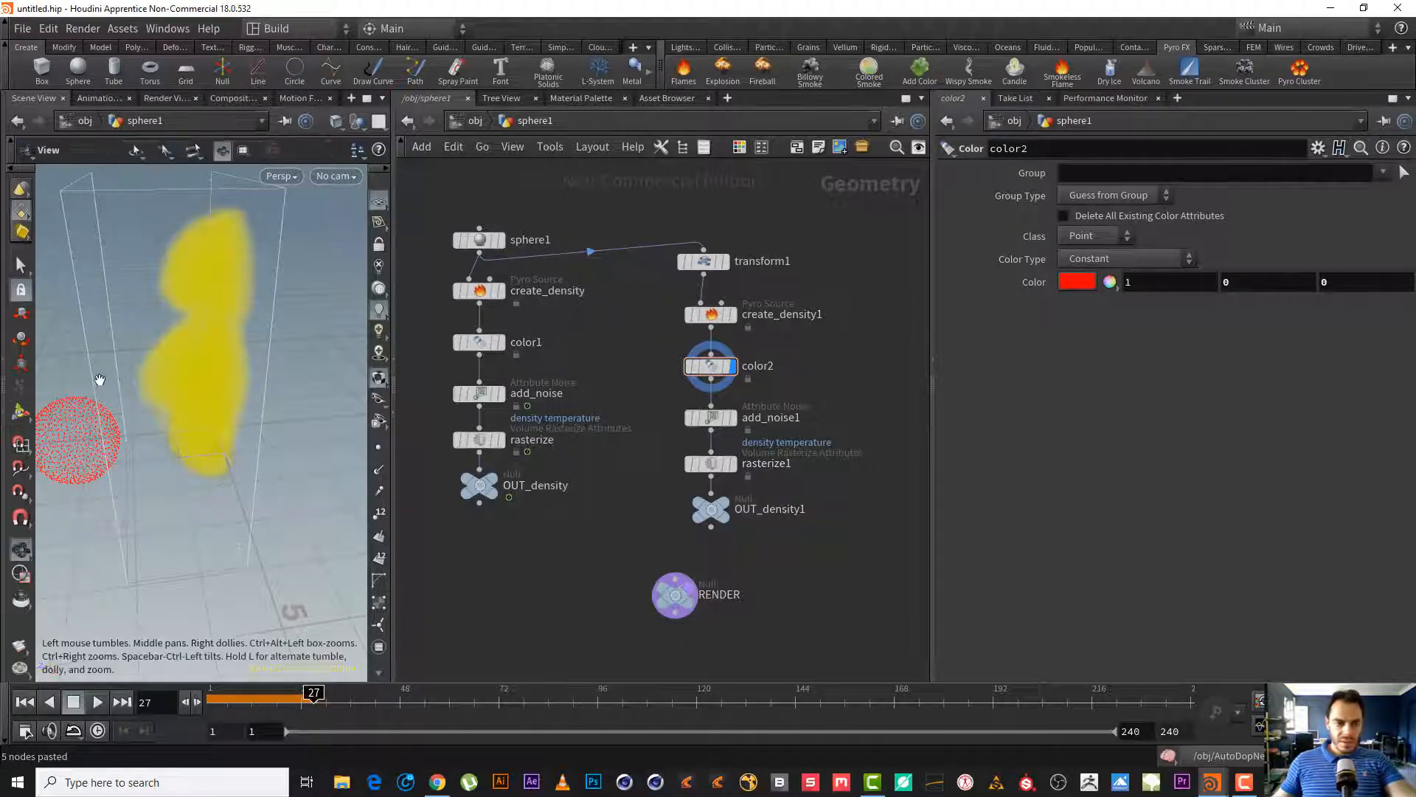
pyautogui.keyDown('alt'); pyautogui.moveTo(97, 379); pyautogui.dragTo(160, 384); pyautogui.keyUp('alt')
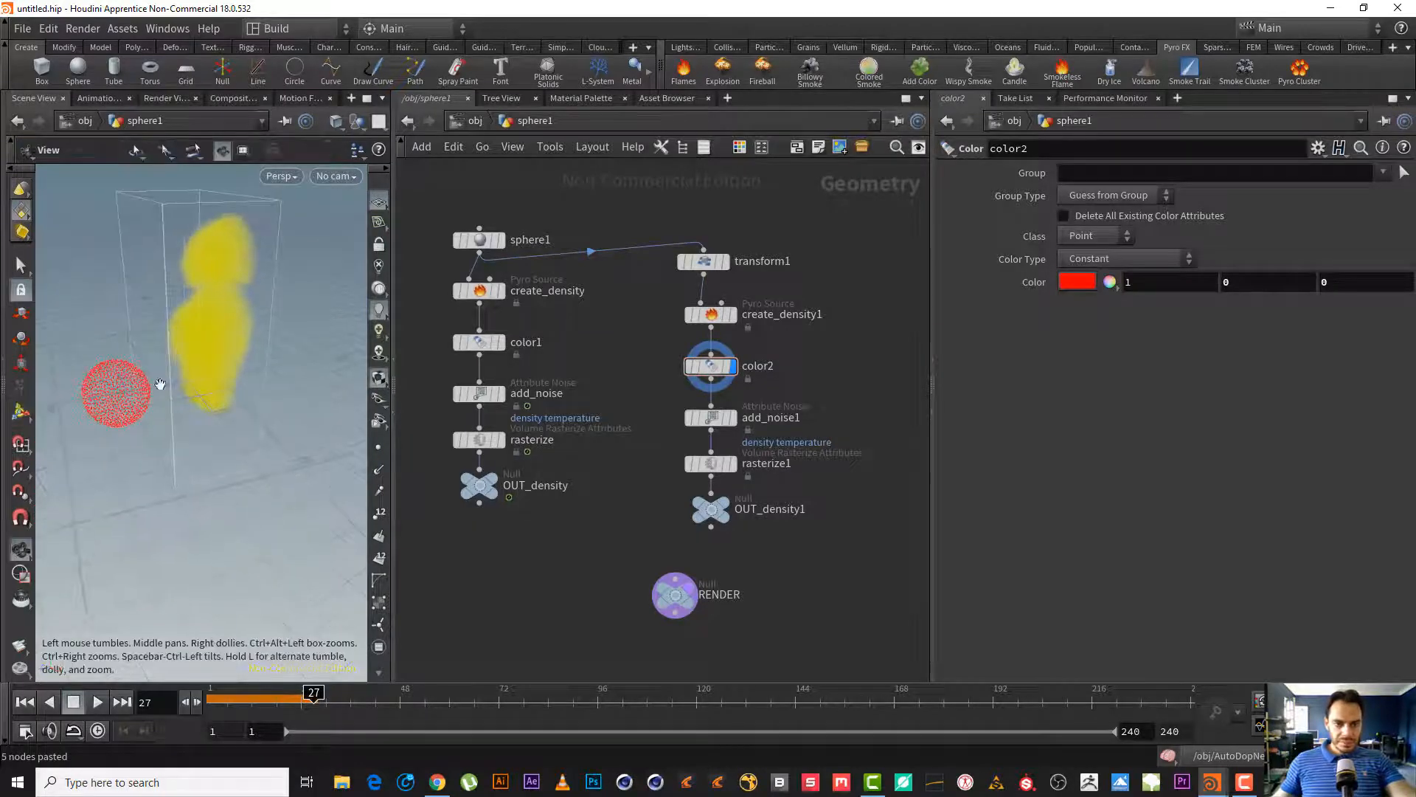
# - In AutoDopNetwork, duplicate the source_density_from_sphere1 Volume Source and wire the copy into merge2
pyautogui.click(475, 123)
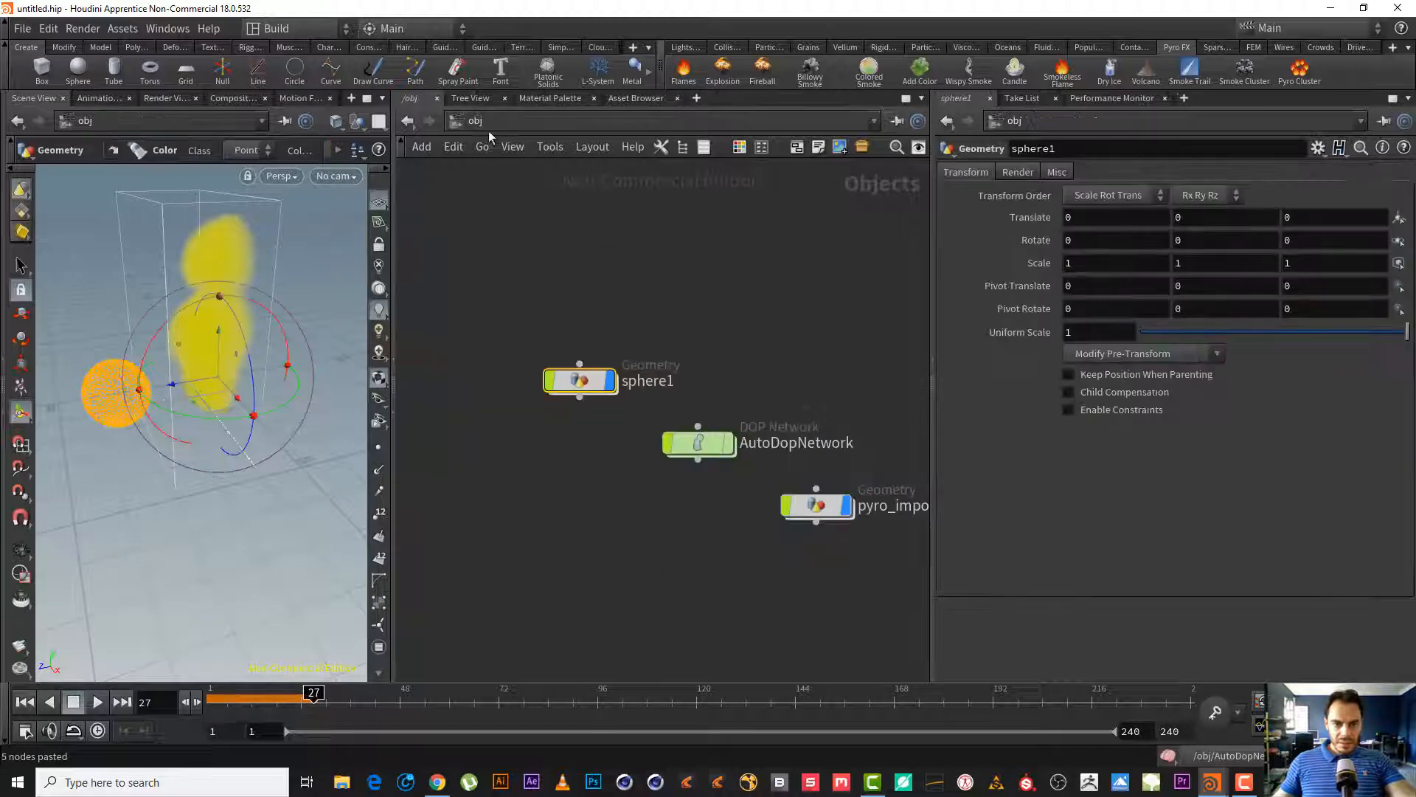
pyautogui.doubleClick(705, 448)
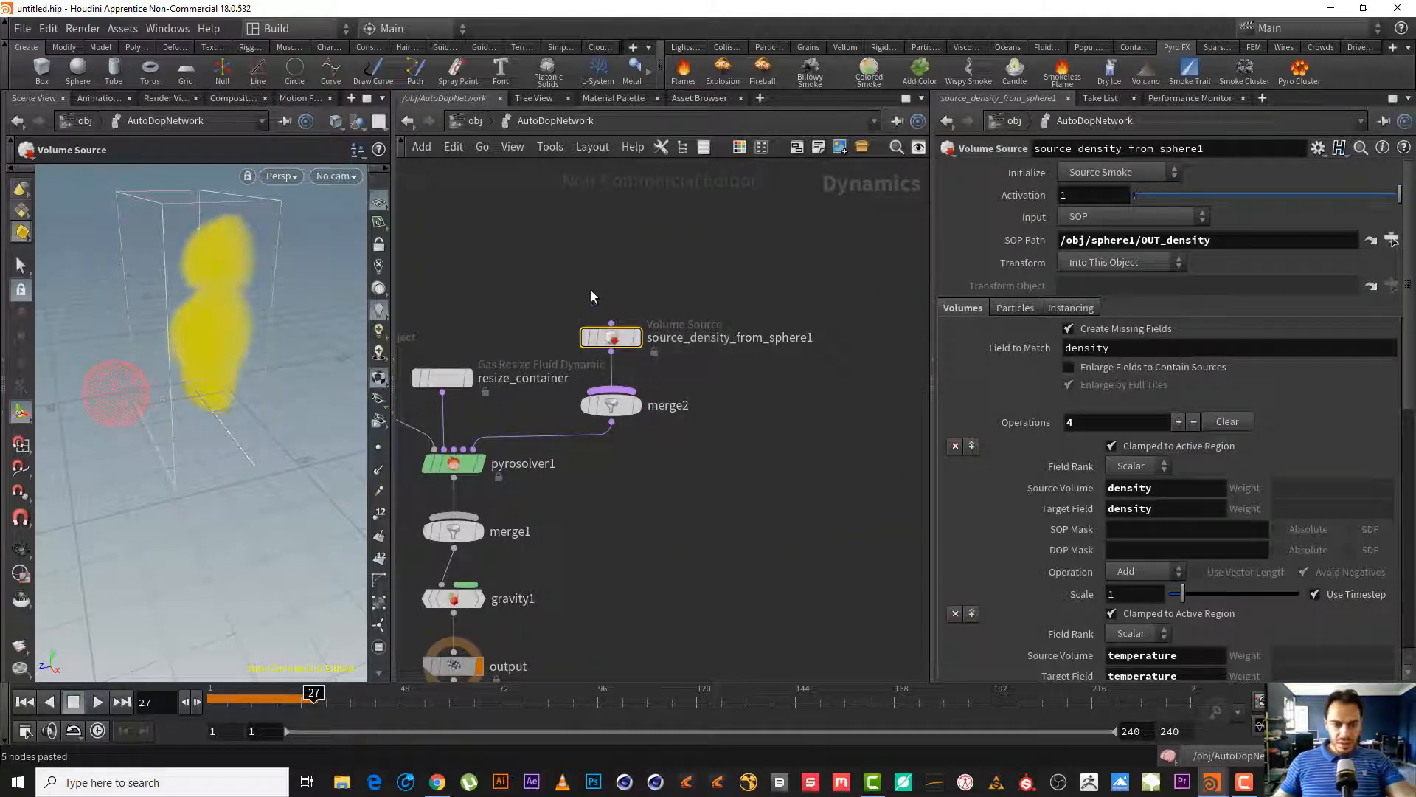
pyautogui.hotkey('ctrl', 'c')
pyautogui.hotkey('ctrl', 'v')
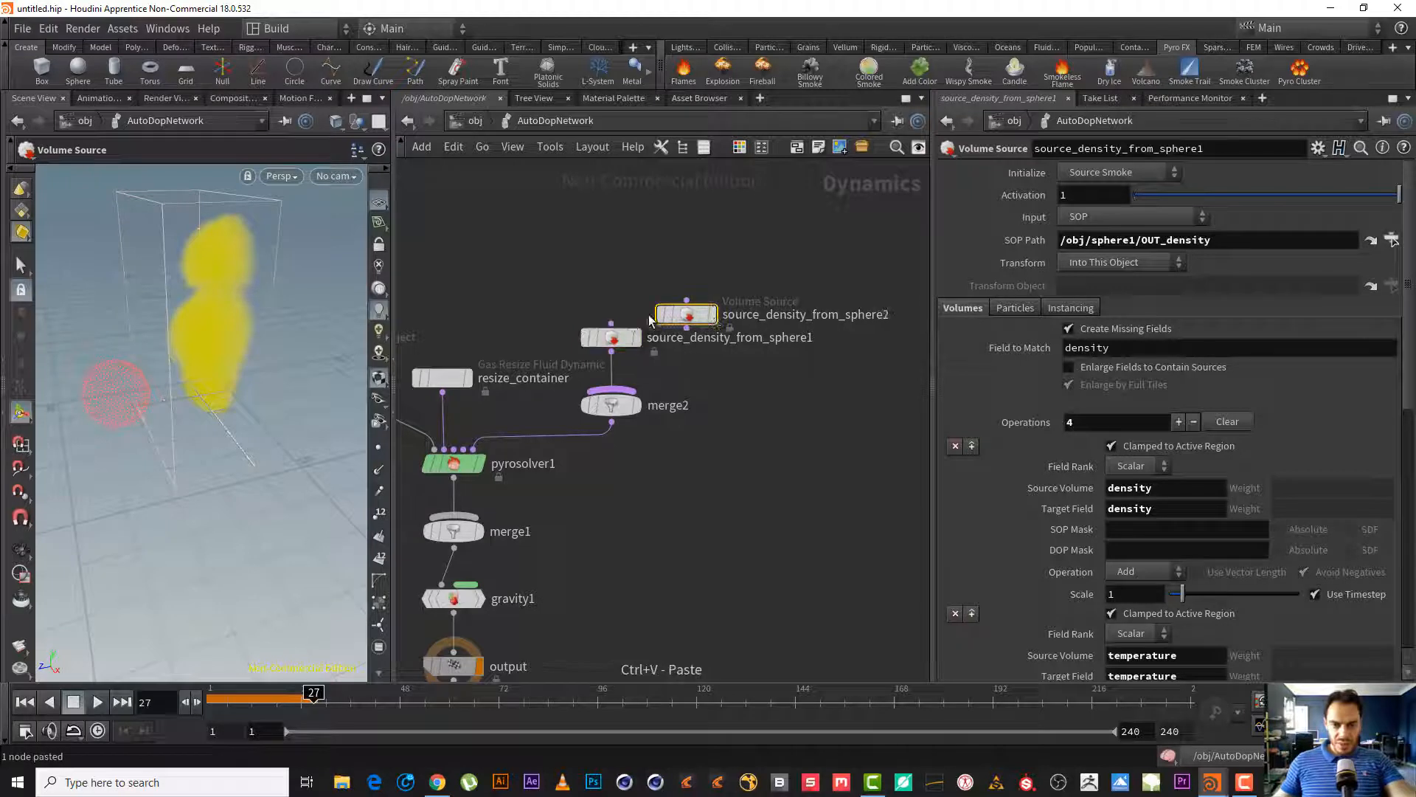
pyautogui.click(856, 341)
pyautogui.click(852, 344)
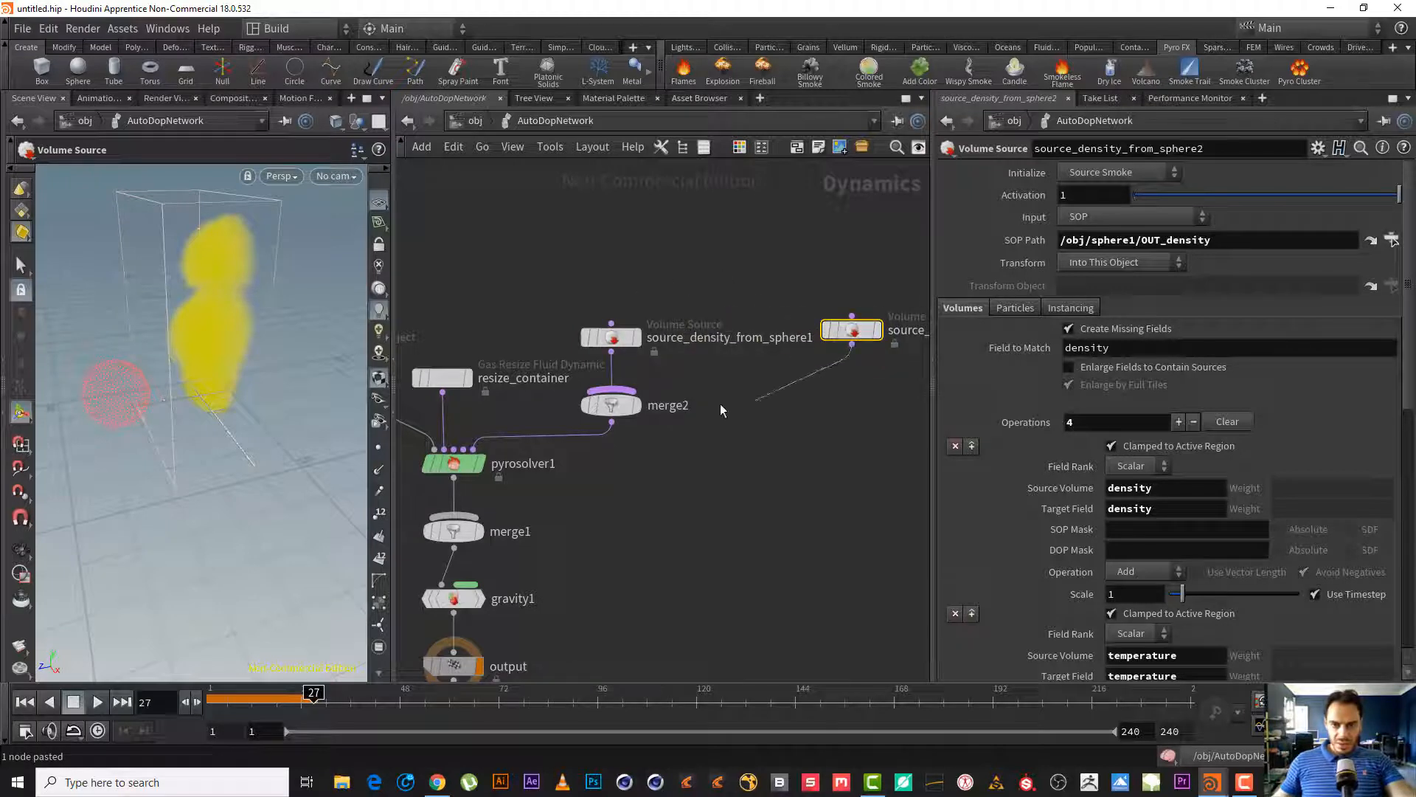
pyautogui.click(618, 390)
pyautogui.moveTo(798, 415); pyautogui.dragTo(720, 449, button='middle')
pyautogui.moveTo(792, 431); pyautogui.dragTo(792, 286)
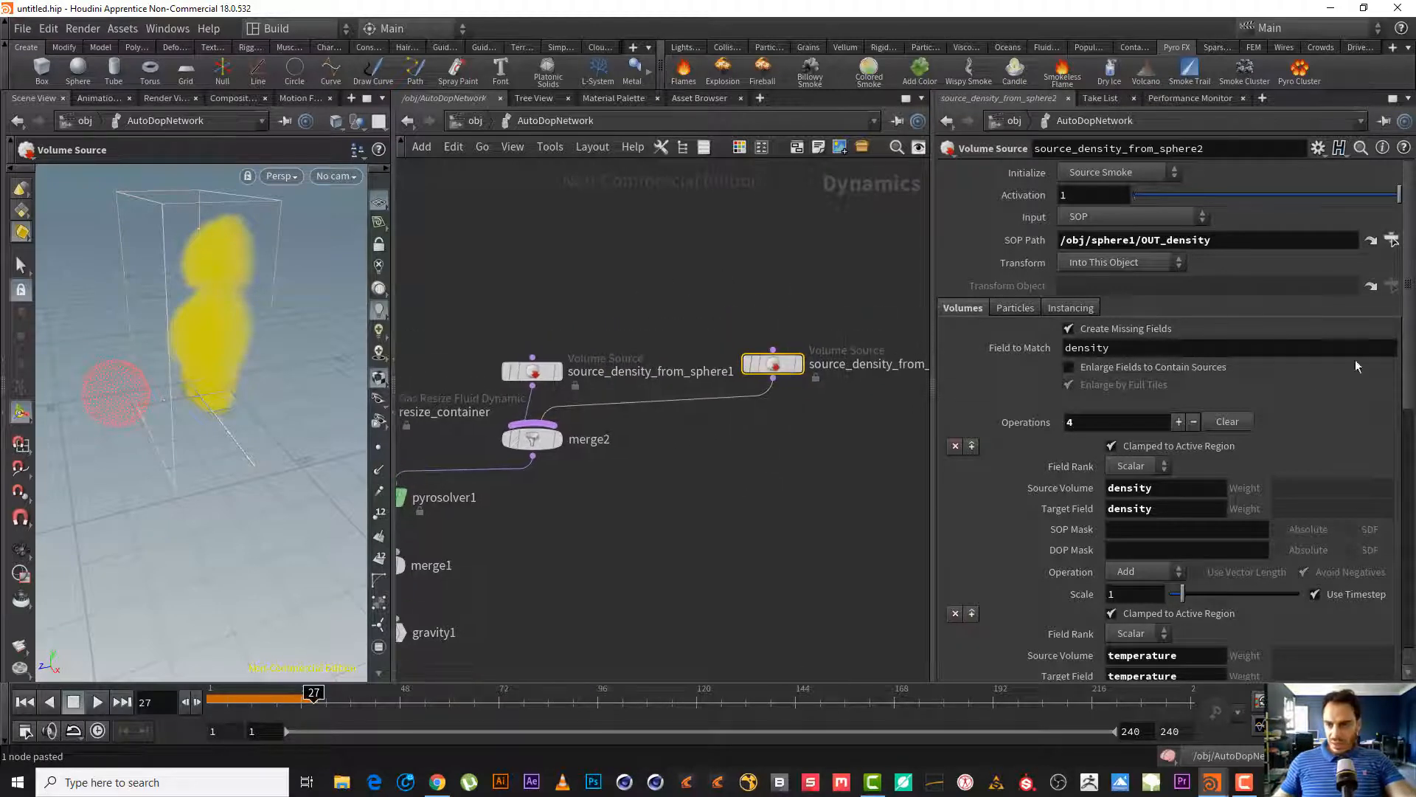
# - Set the duplicated Volume Source's SOP path to /obj/sphere1/OUT_density1
pyautogui.moveTo(1410, 362)
pyautogui.mouseDown()
pyautogui.moveTo(1411, 405)
pyautogui.moveTo(1409, 357)
pyautogui.mouseUp()
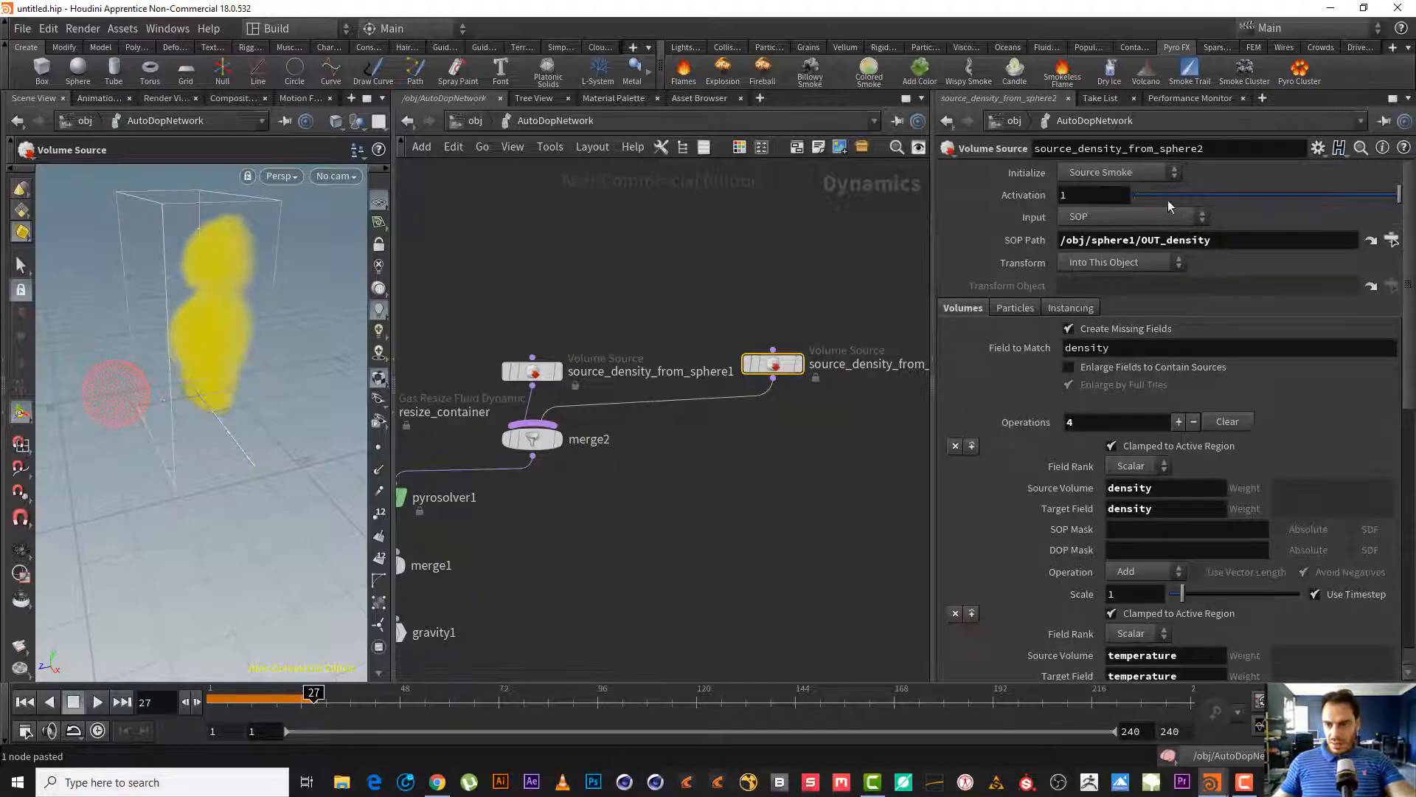
pyautogui.click(1391, 241)
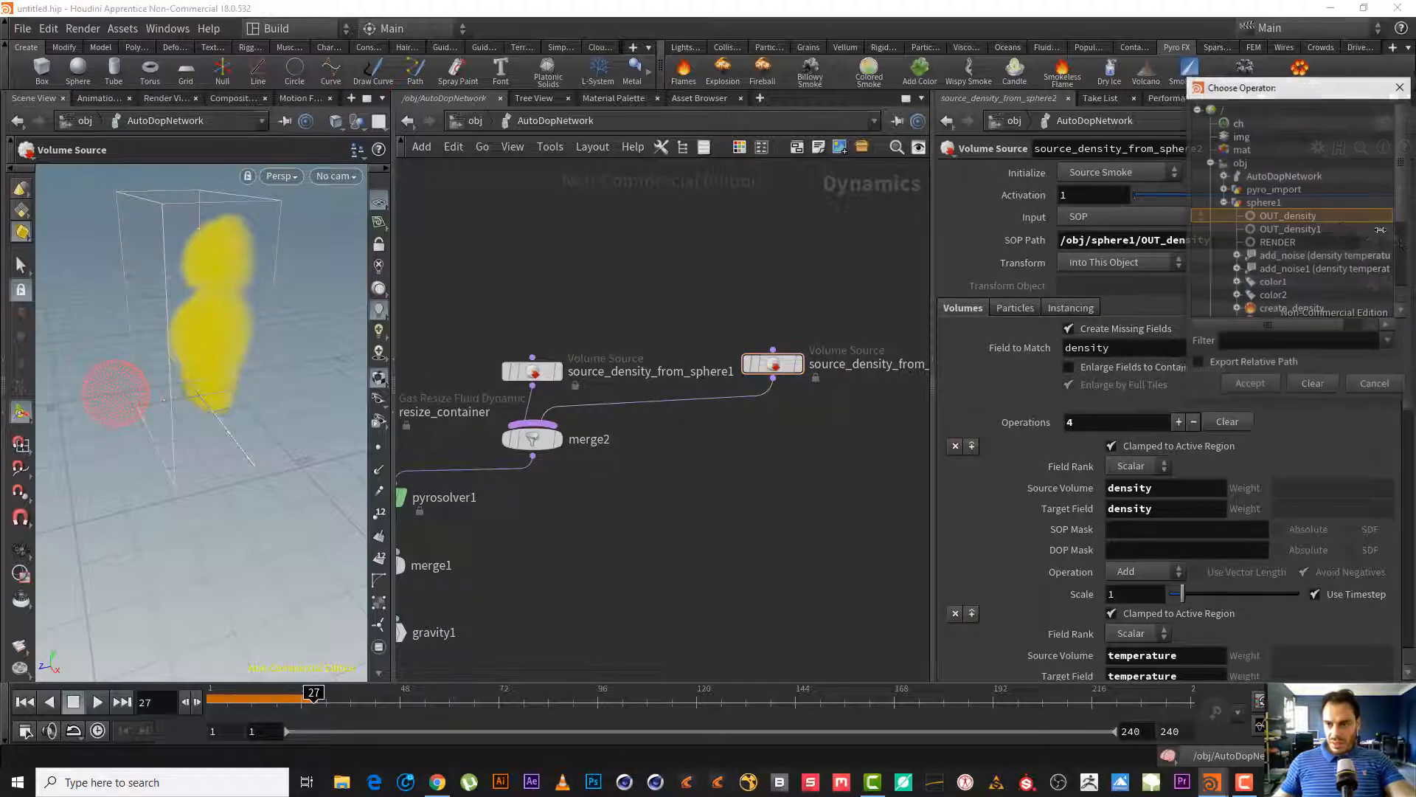
pyautogui.doubleClick(1311, 231)
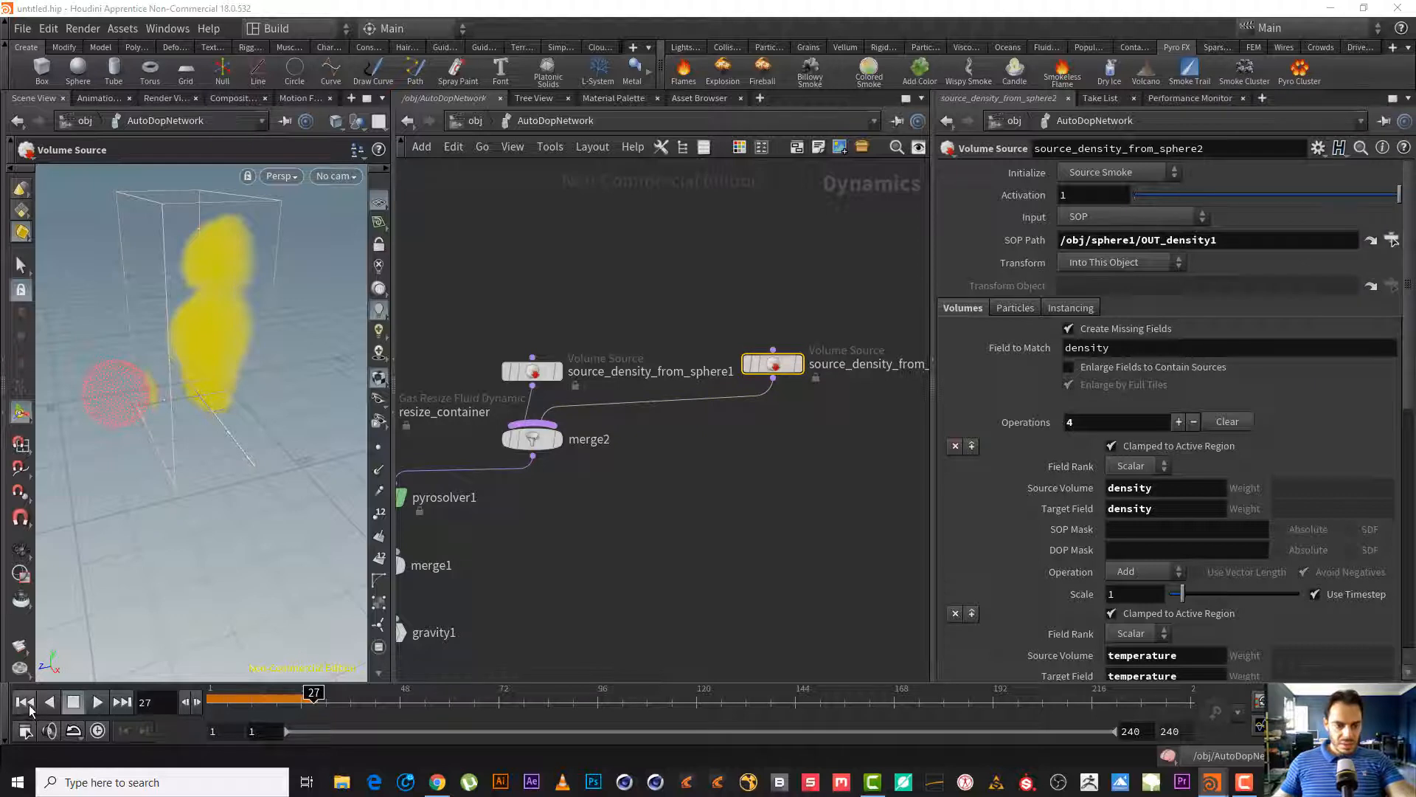
# - Replay the simulation from the first frame to frame 14 and inspect the red and yellow smoke from another angle
pyautogui.click(27, 704)
pyautogui.click(95, 703)
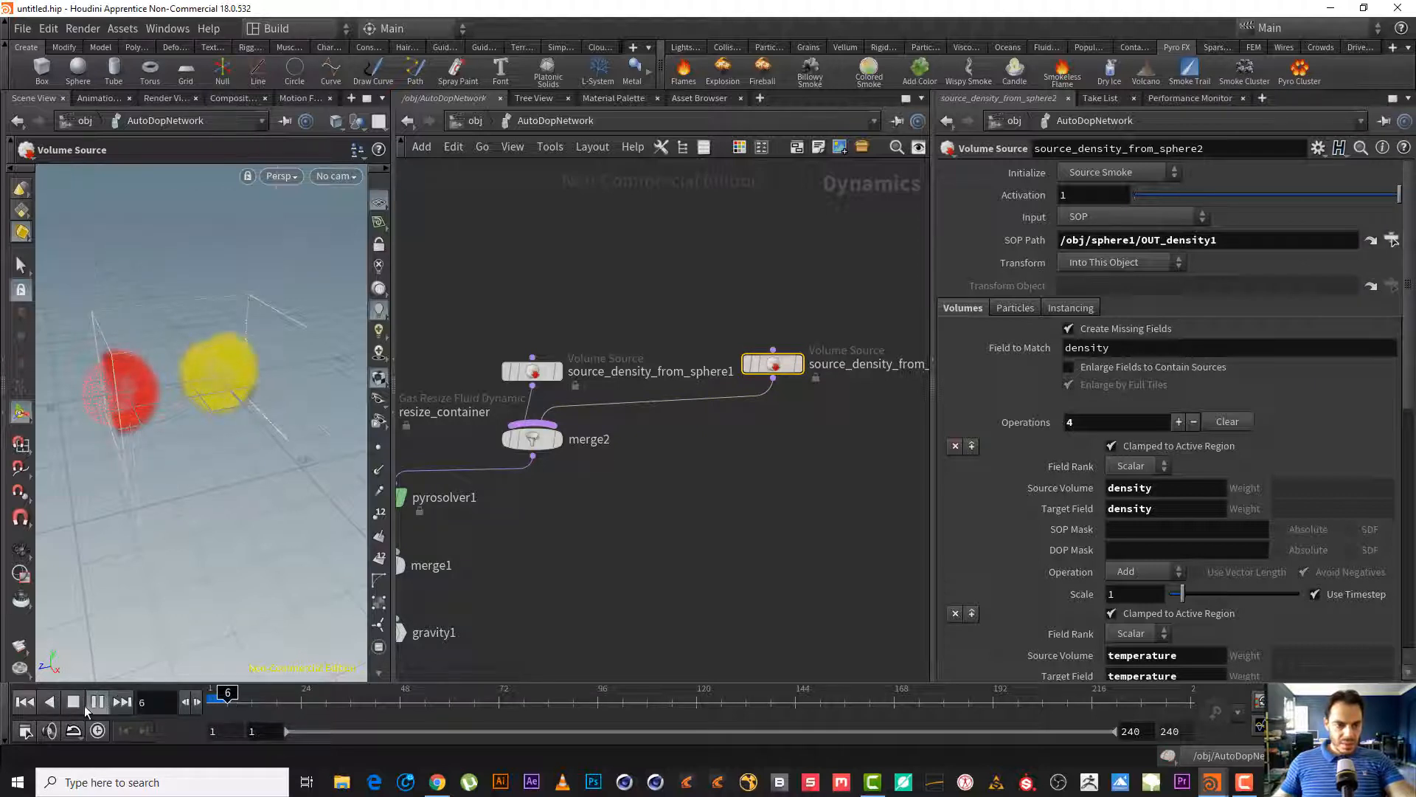
pyautogui.click(76, 706)
pyautogui.press('Escape')
pyautogui.moveTo(144, 338); pyautogui.dragTo(193, 346)
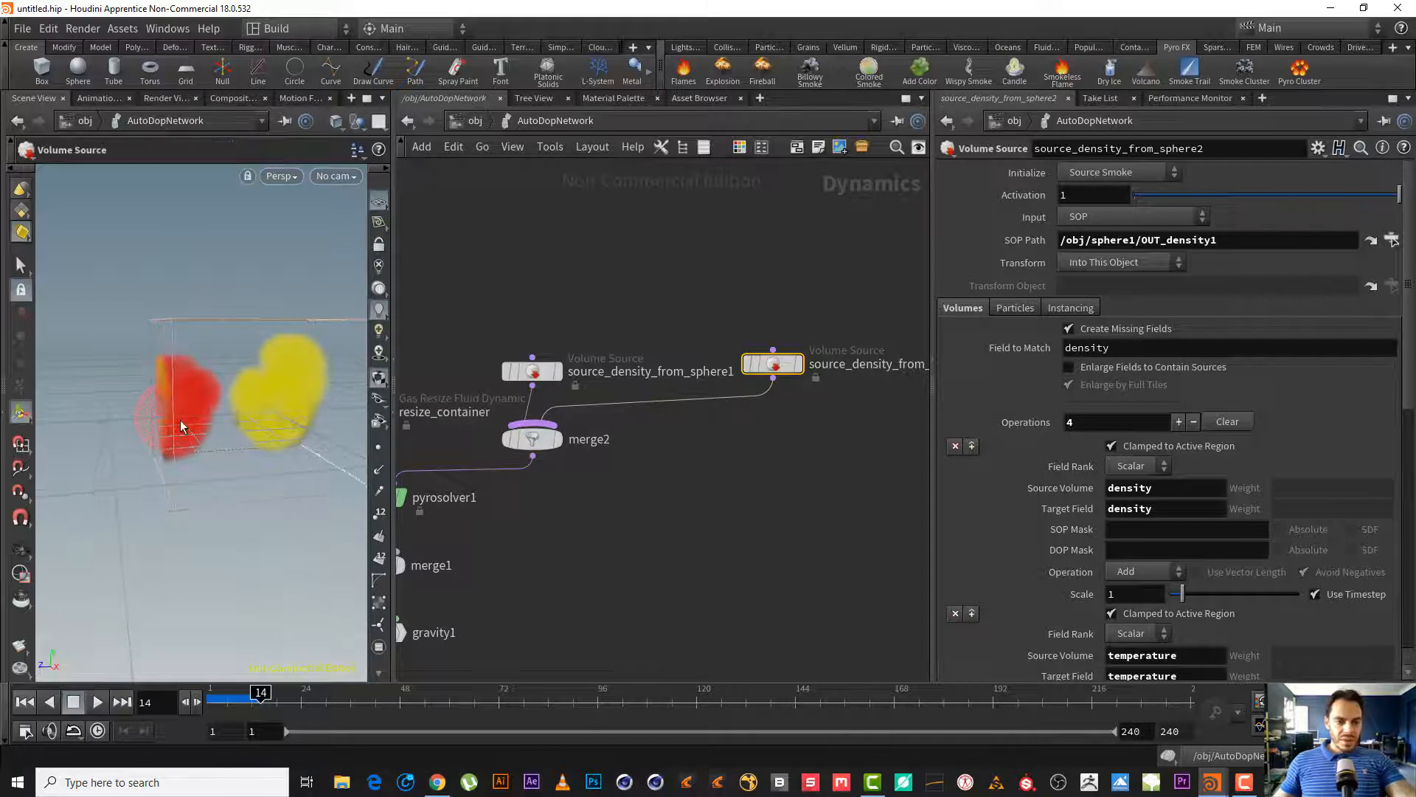
# - Extend the pyro Smoke Object's bounding box outward on the red source's side so it encloses both smoke sources
pyautogui.press('h')
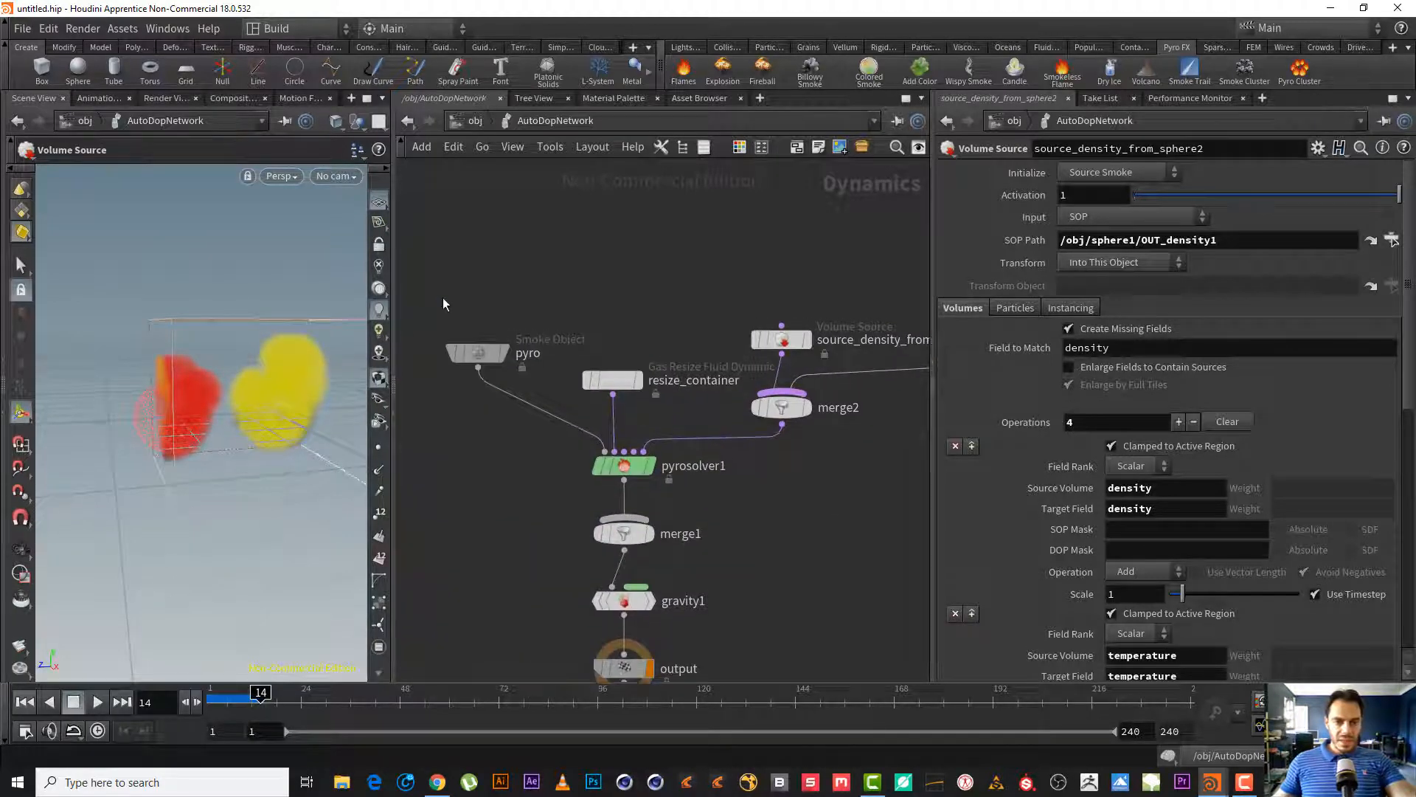
pyautogui.moveTo(508, 290); pyautogui.dragTo(403, 440)
pyautogui.moveTo(659, 315); pyautogui.dragTo(607, 433)
pyautogui.click(1018, 362)
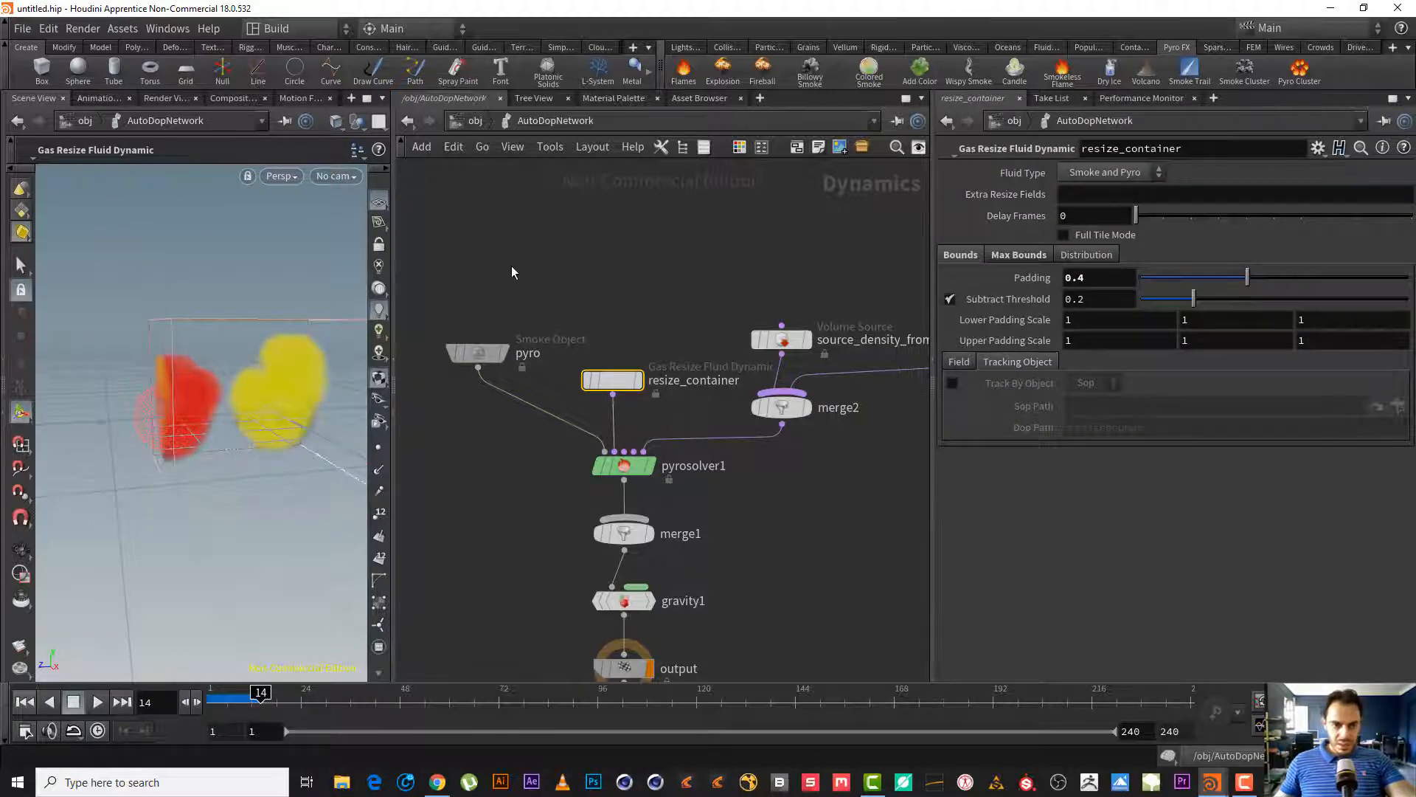
pyautogui.click(478, 353)
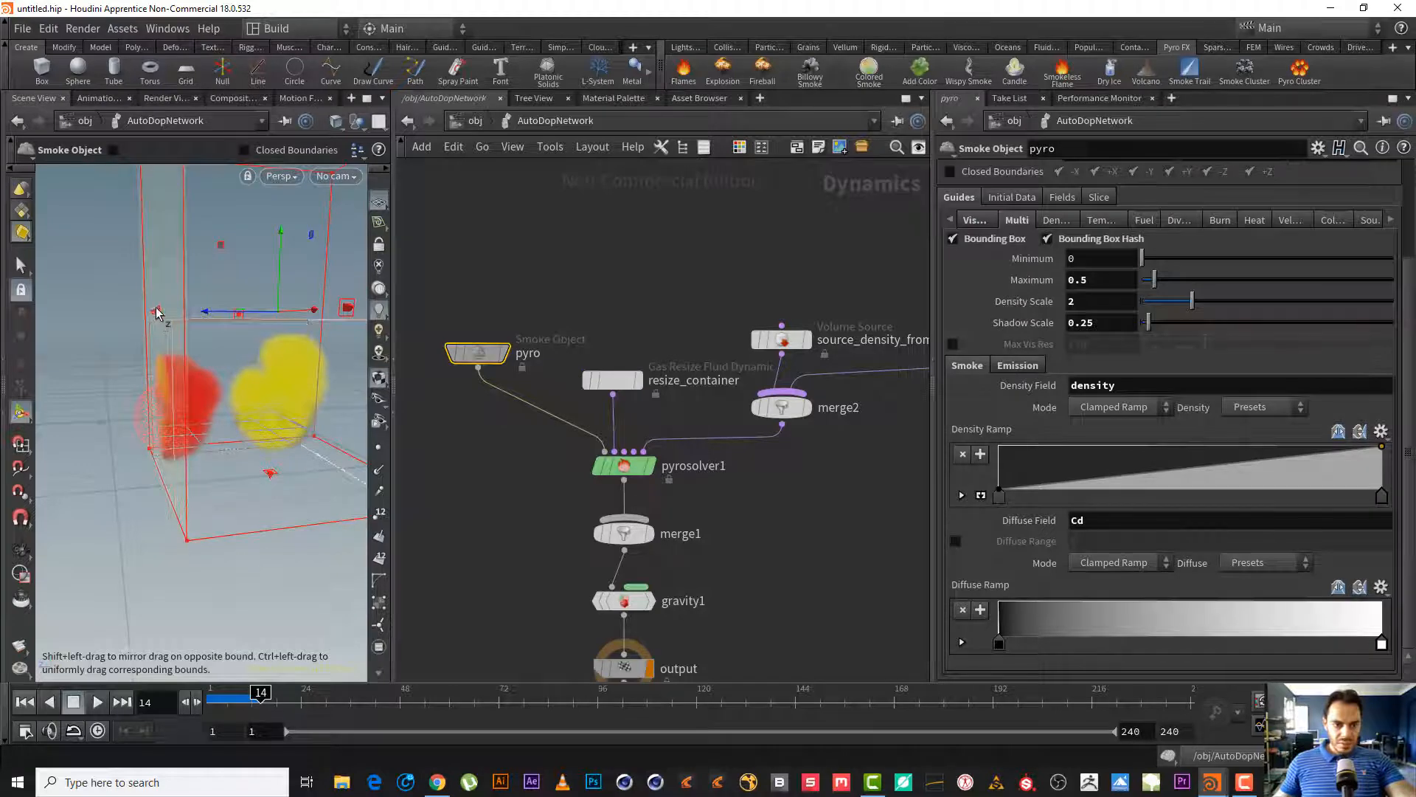
pyautogui.moveTo(155, 318); pyautogui.dragTo(75, 310)
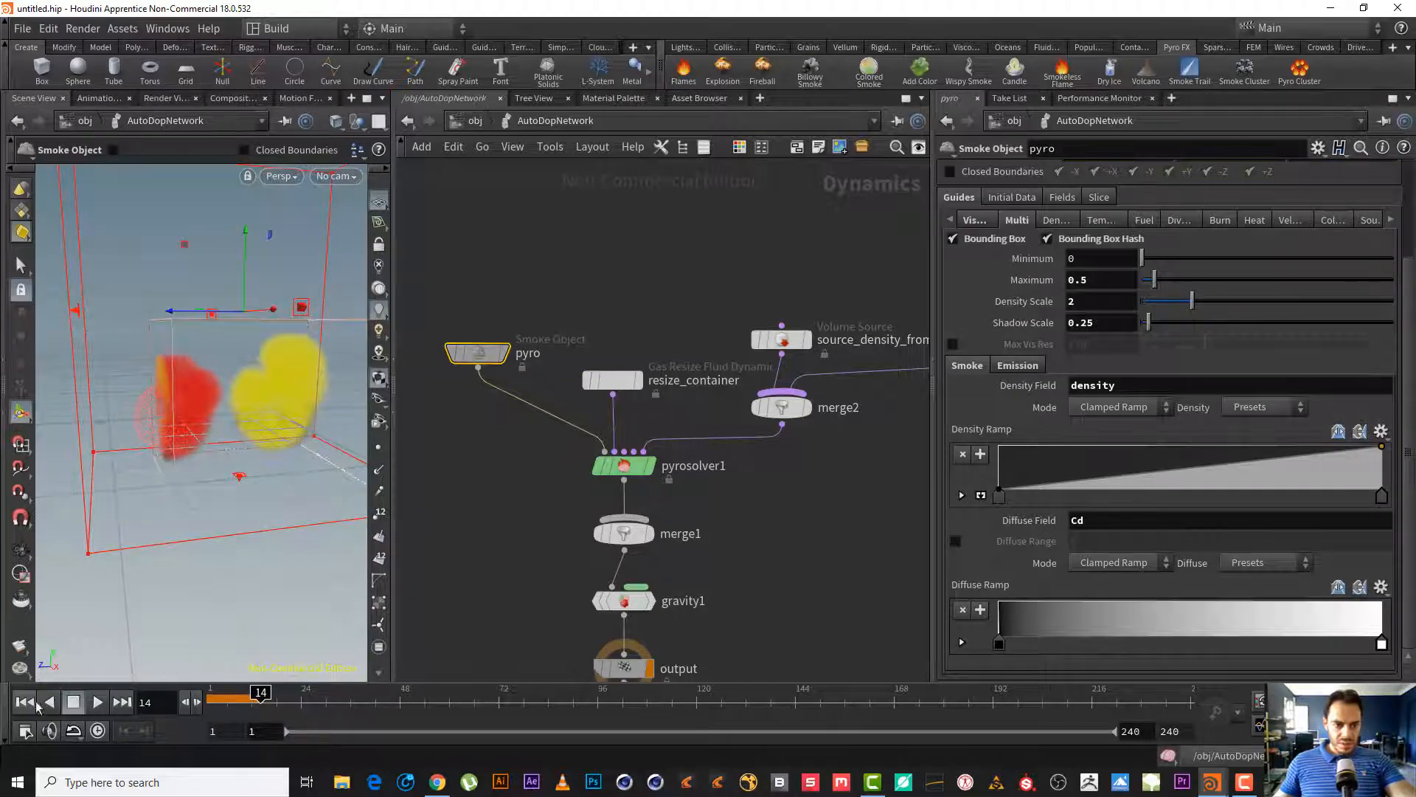
# - Replay the simulation from the first frame to frame 40 and inspect how the red and yellow smoke fill the enlarged container
pyautogui.click(26, 701)
pyautogui.click(97, 701)
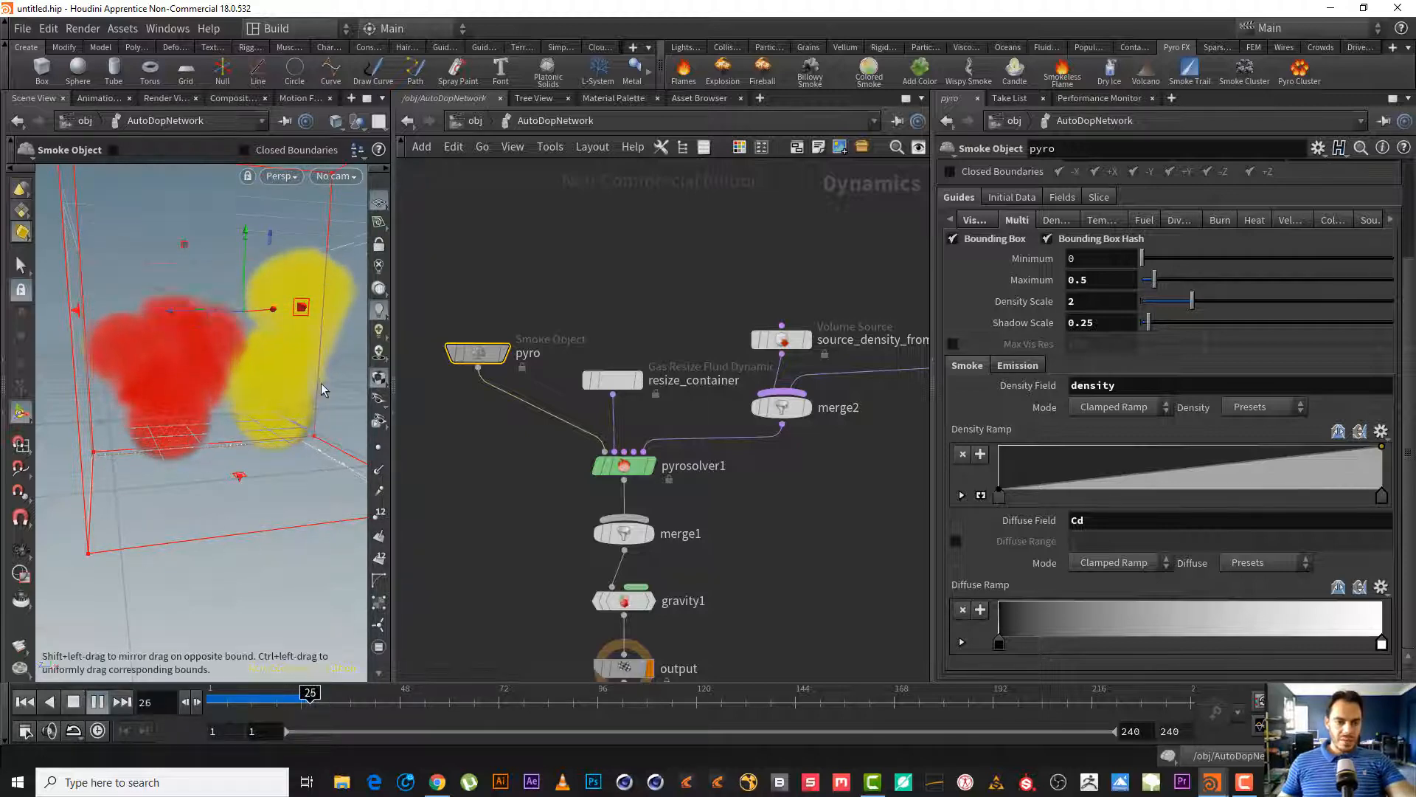
pyautogui.click(73, 702)
pyautogui.press('Escape')
pyautogui.moveTo(125, 347); pyautogui.dragTo(159, 421)
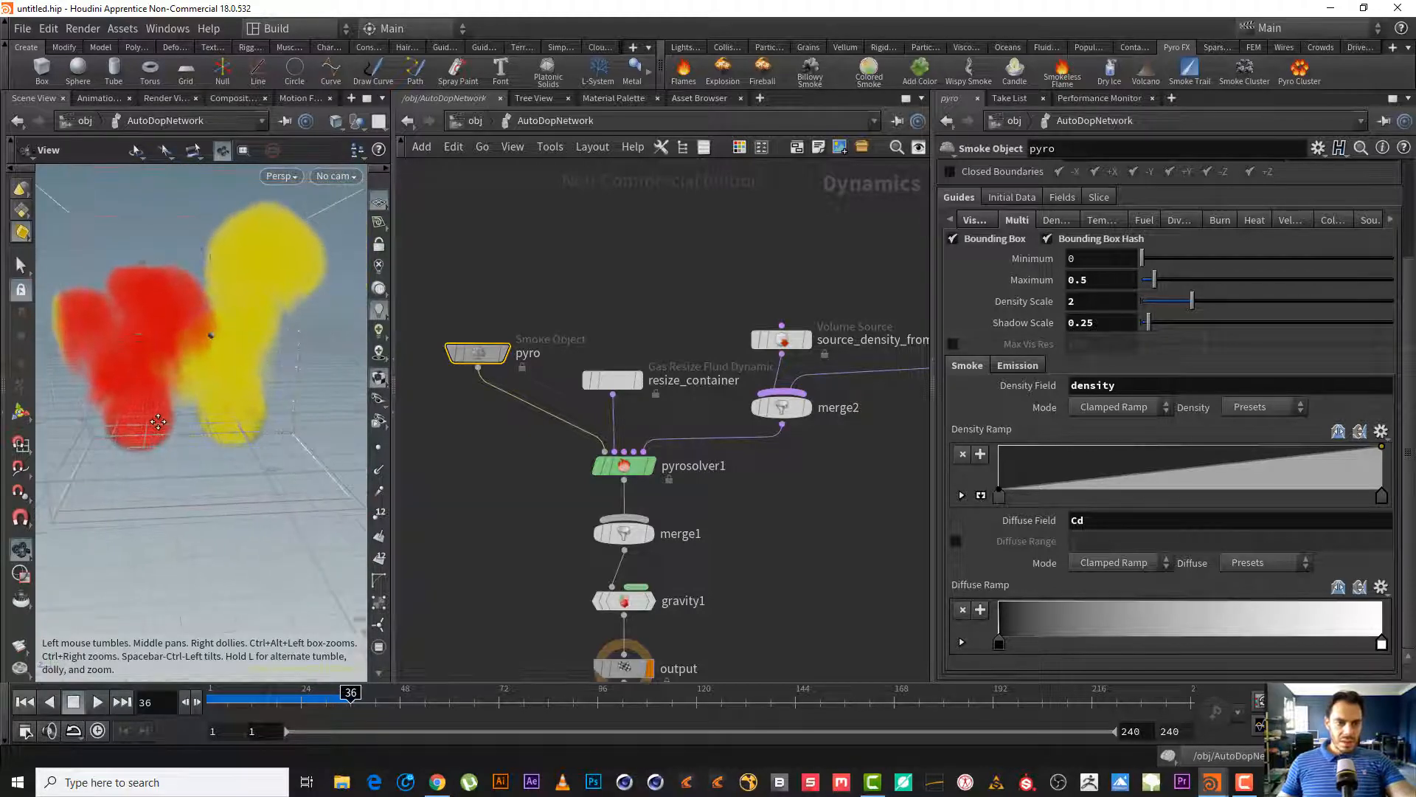
pyautogui.keyDown('alt'); pyautogui.moveTo(193, 402); pyautogui.dragTo(155, 420, button='right'); pyautogui.keyUp('alt')
pyautogui.keyDown('alt'); pyautogui.moveTo(156, 420); pyautogui.dragTo(173, 420); pyautogui.keyUp('alt')
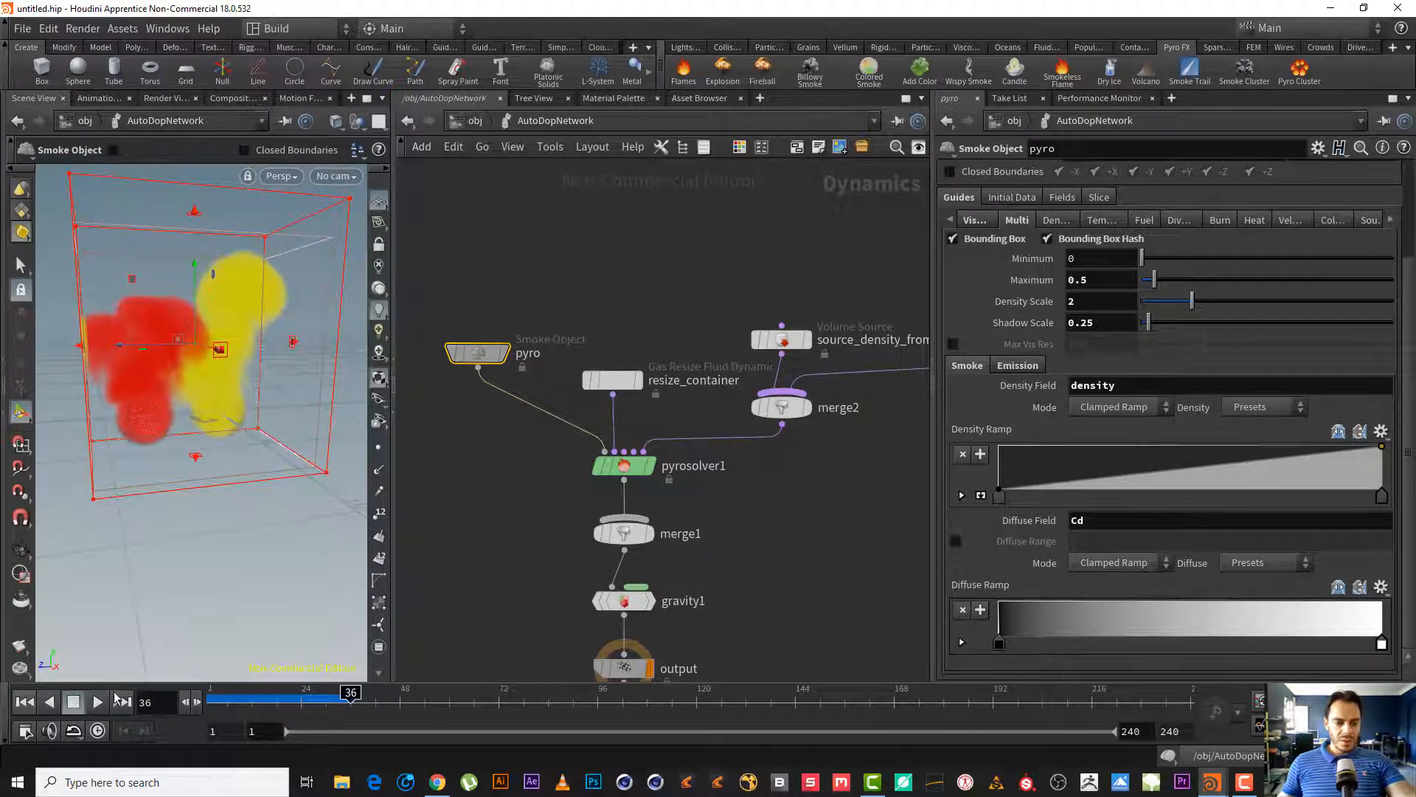
pyautogui.click(85, 705)
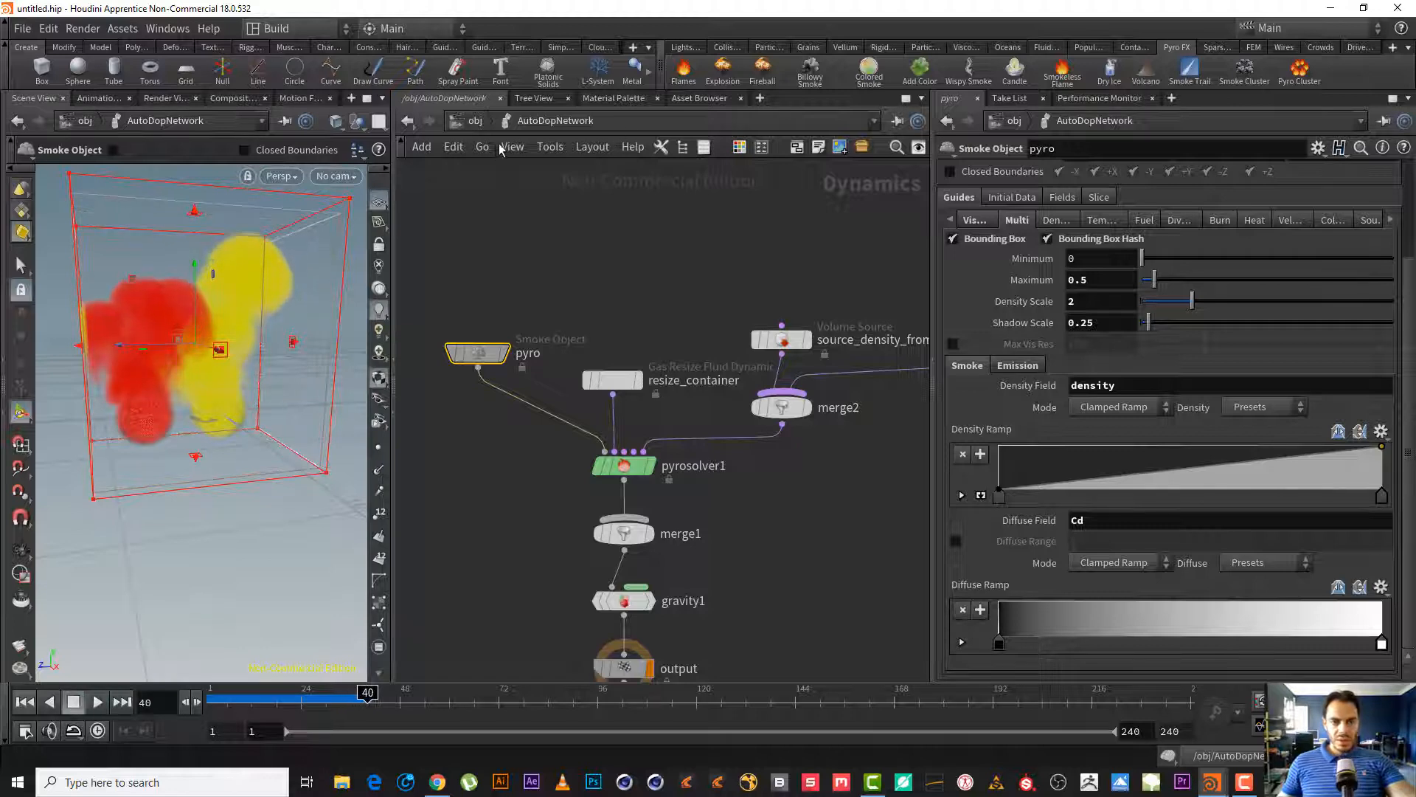
# - Inside sphere1, move transform1 closer to the yellow source, to a Z translation of about 1.63
pyautogui.click(476, 120)
pyautogui.doubleClick(572, 380)
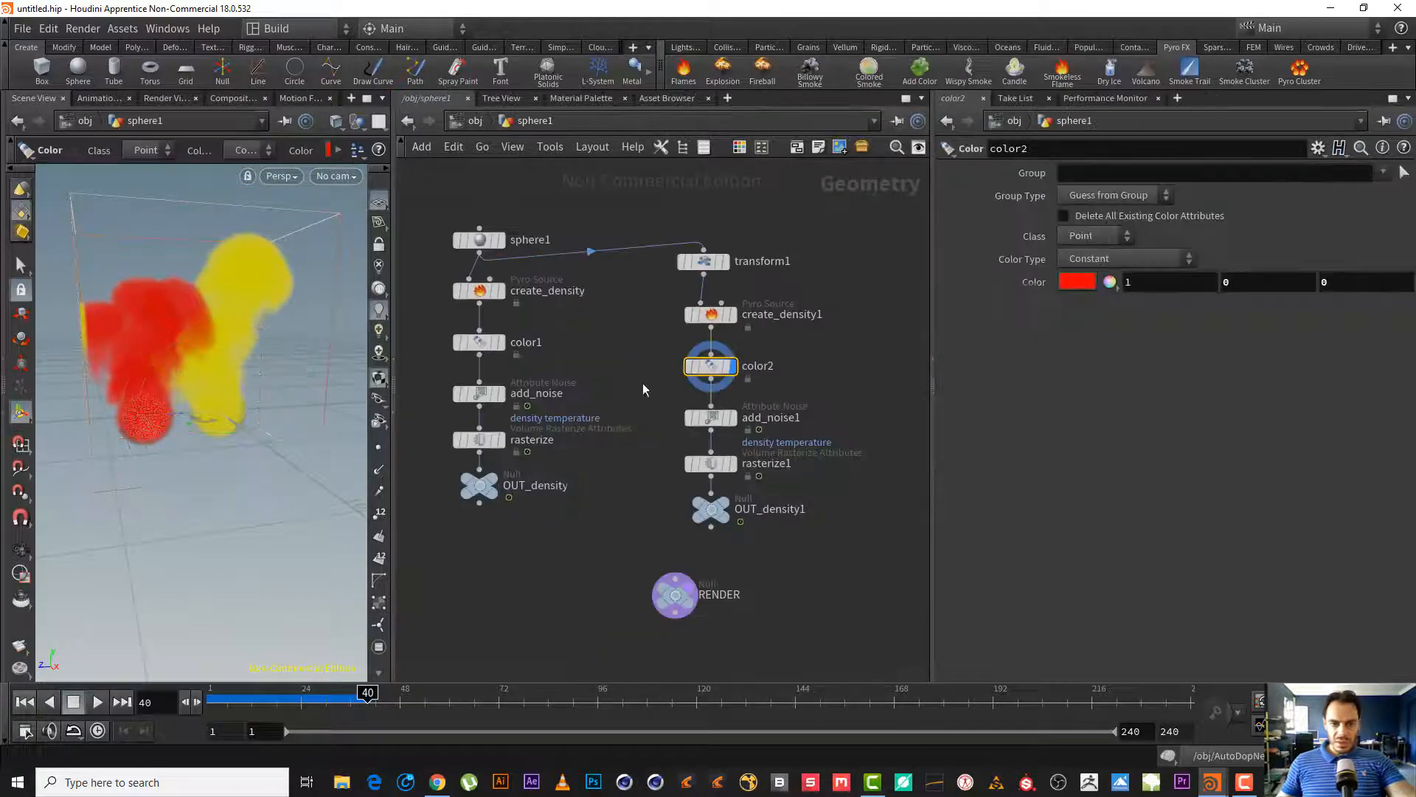
pyautogui.click(682, 265)
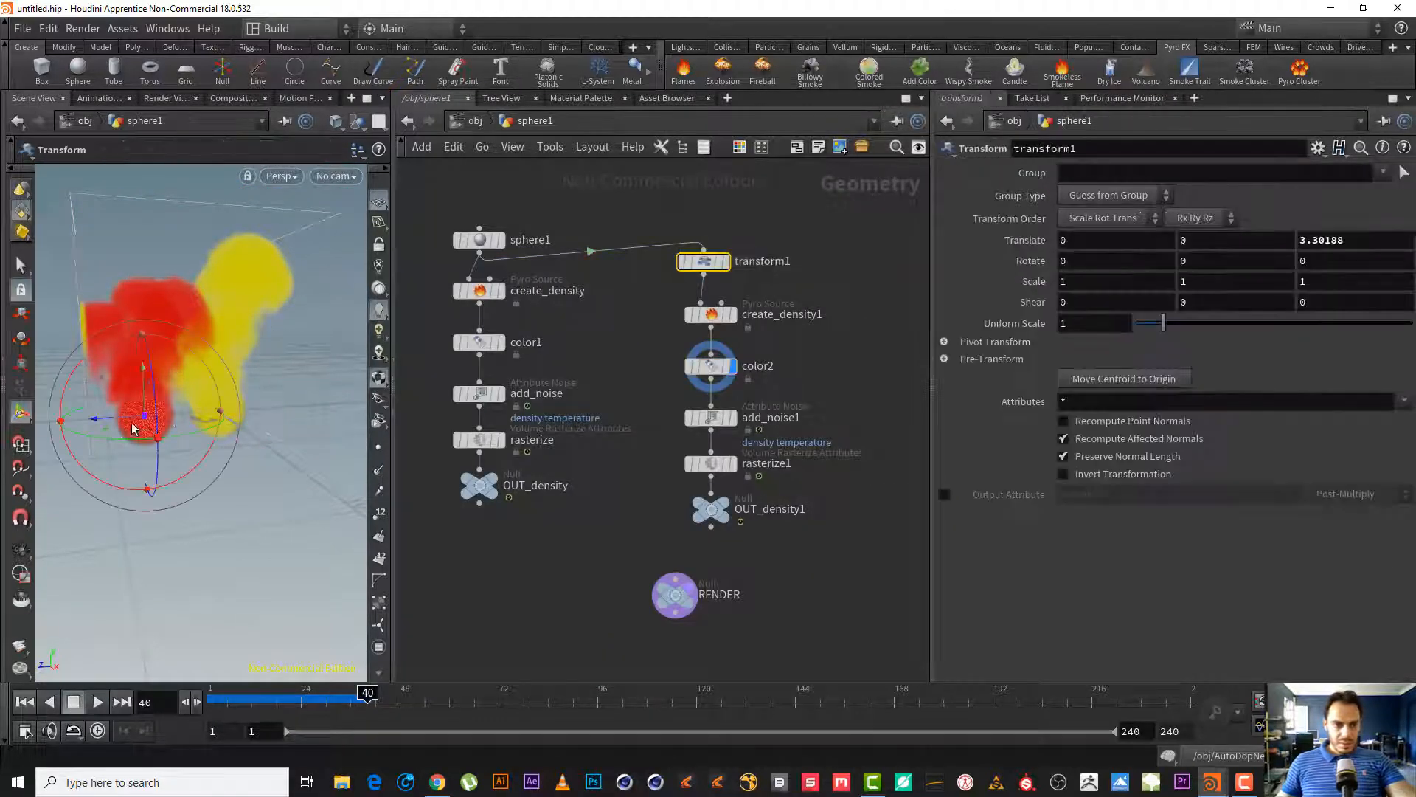
pyautogui.moveTo(101, 419); pyautogui.dragTo(148, 414)
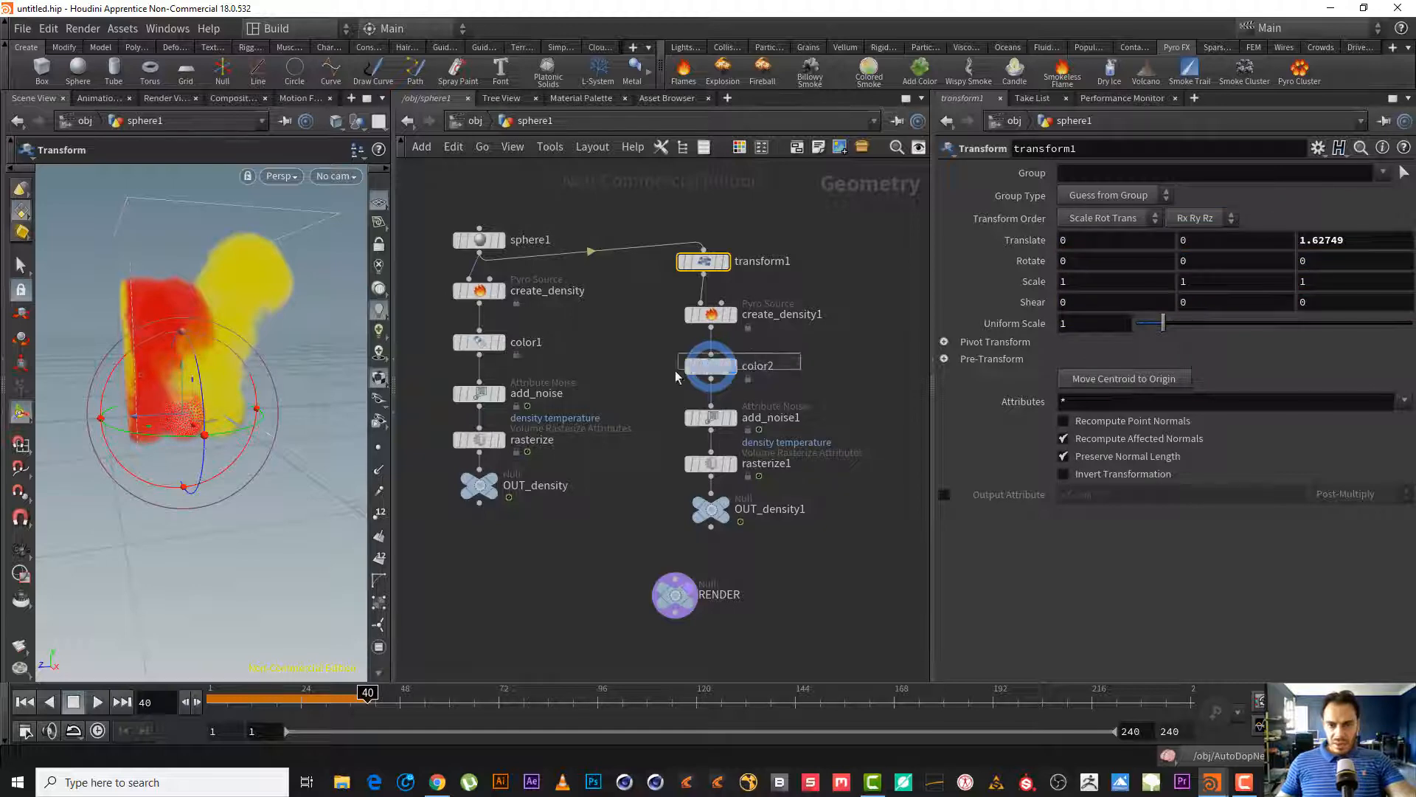
# - Change the color2 node's colour to light blue with RGB values 0, 0.5, 1
pyautogui.click(708, 366)
pyautogui.click(1109, 281)
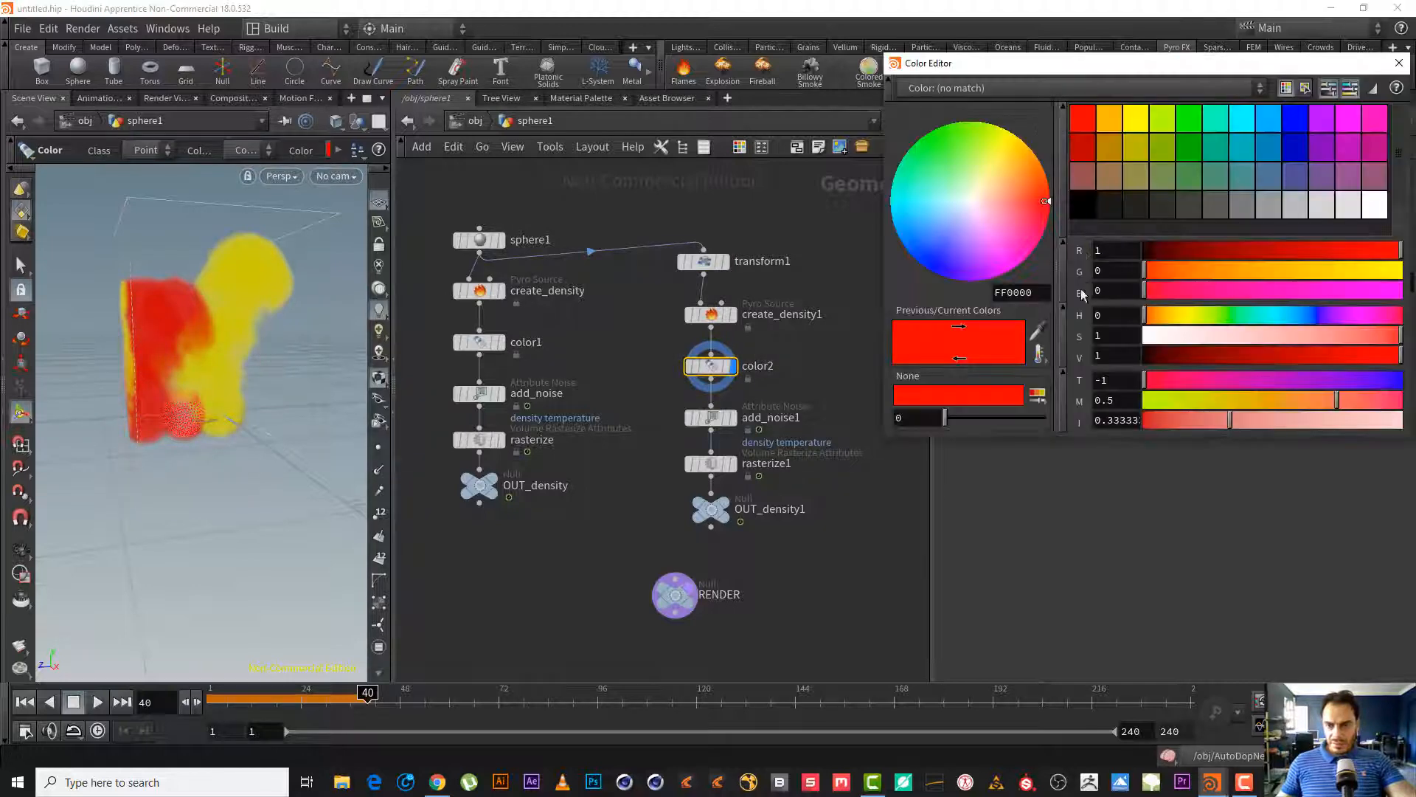
pyautogui.click(1277, 122)
pyautogui.click(1399, 62)
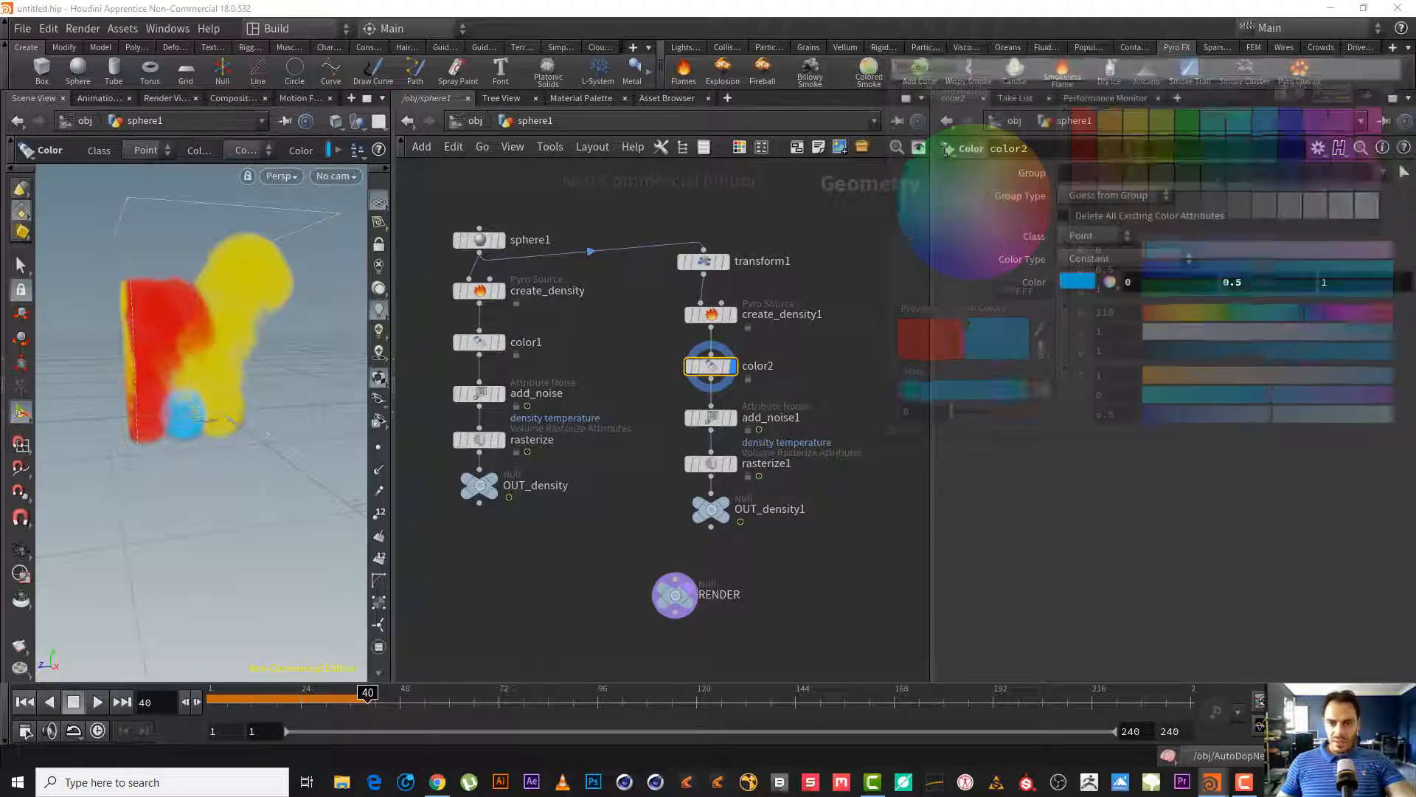
# - In AutoDopNetwork, pull the pyro Smoke Object's bounding box side back in toward the repositioned second source
pyautogui.click(465, 121)
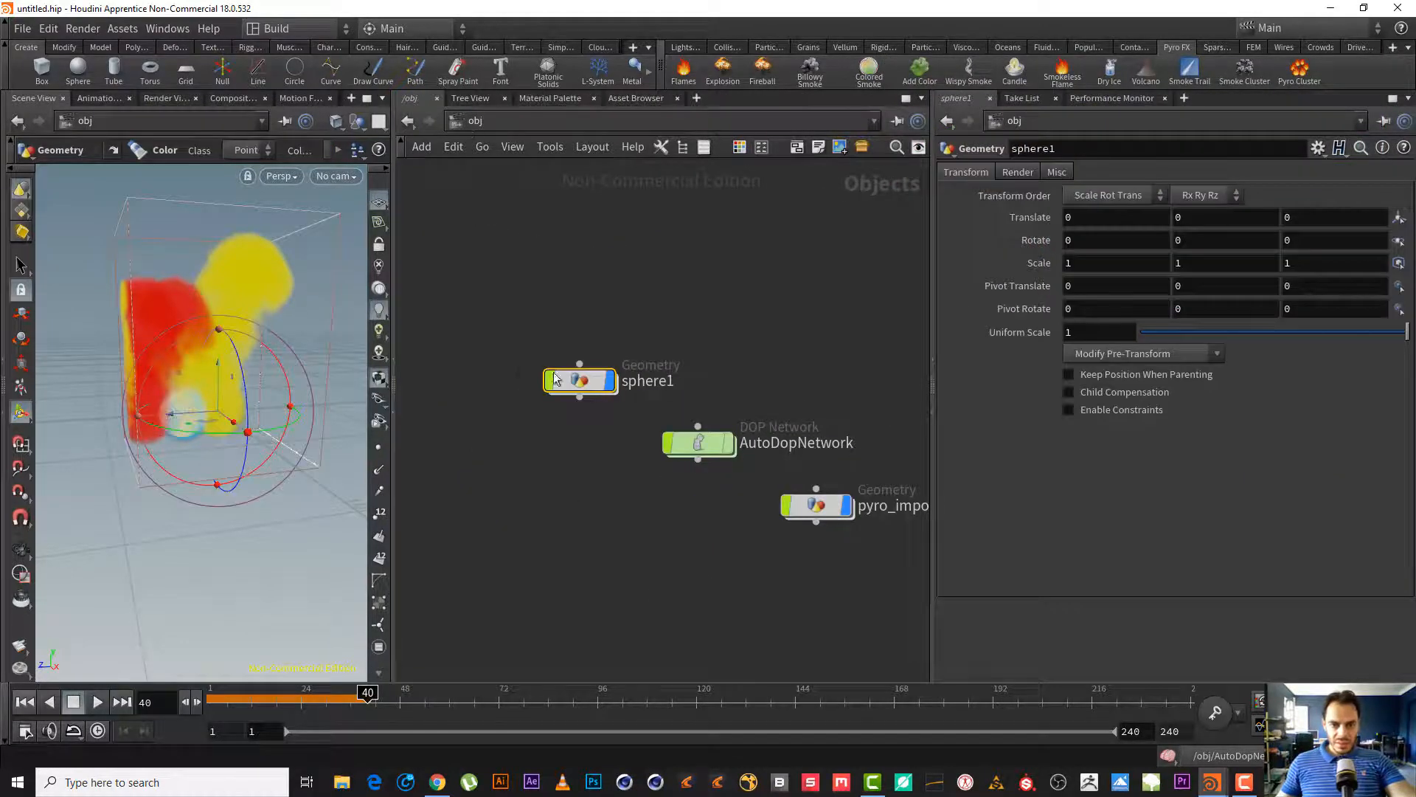
pyautogui.doubleClick(698, 443)
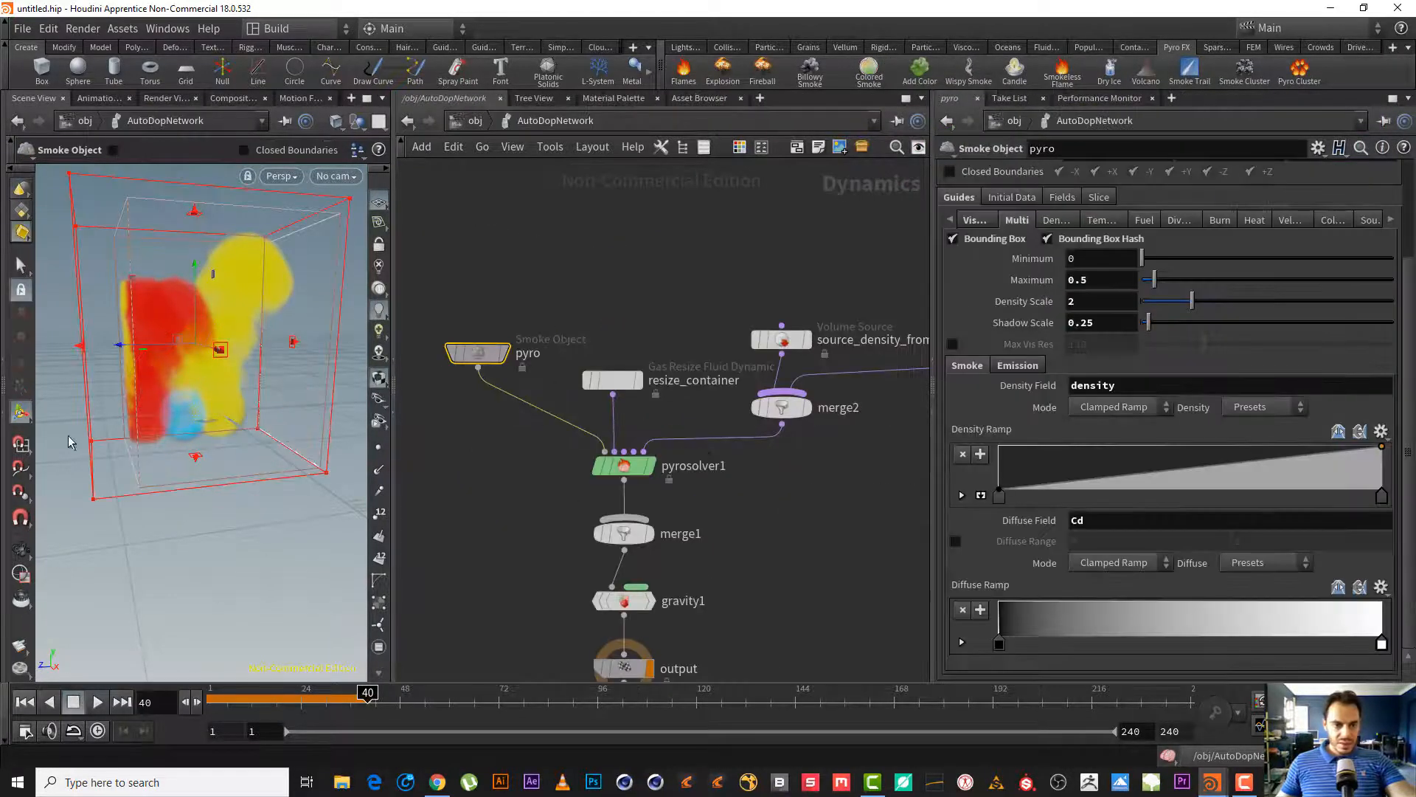
pyautogui.moveTo(80, 345); pyautogui.dragTo(130, 349)
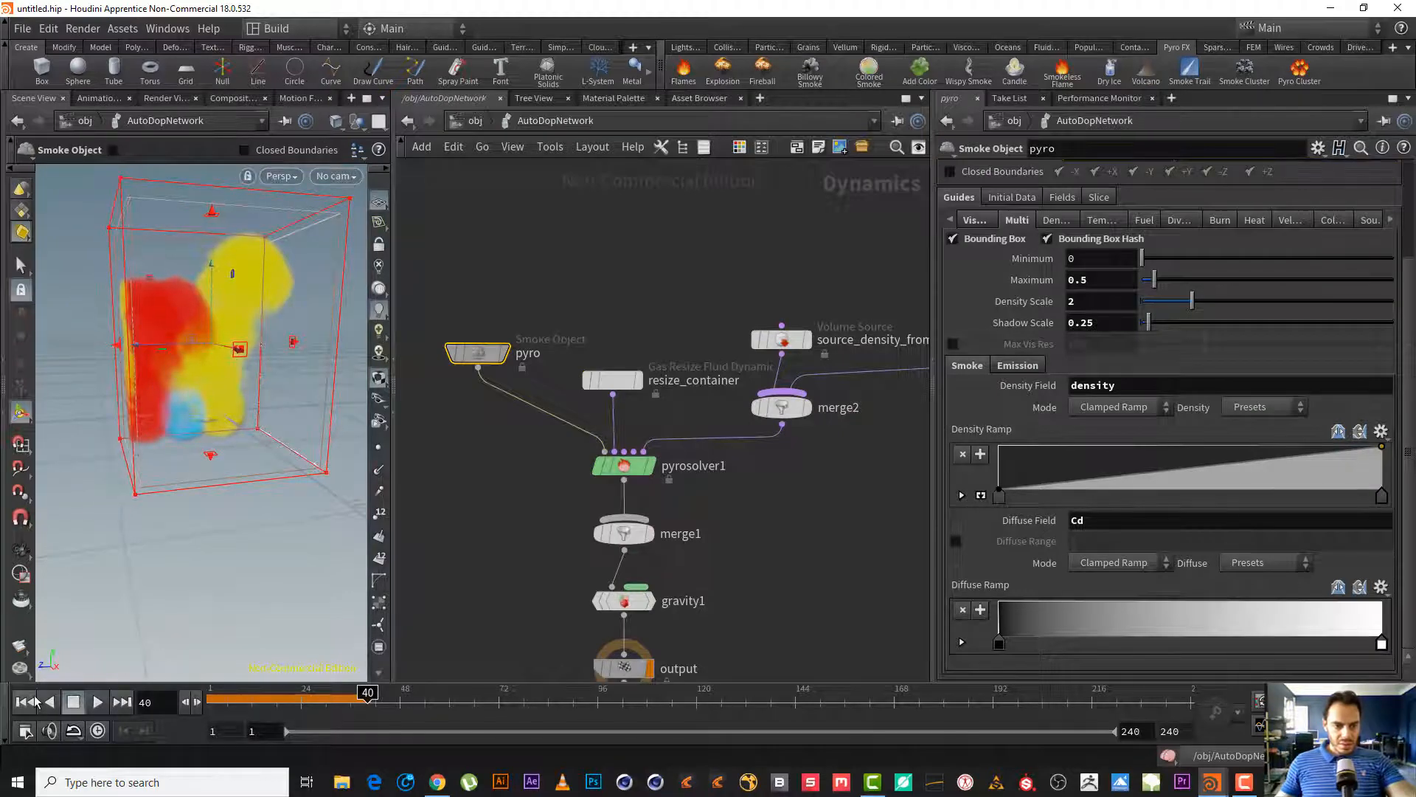
# - Replay the simulation from the first frame to frame 38 and inspect how the blue and yellow smoke mix
pyautogui.click(30, 701)
pyautogui.click(99, 701)
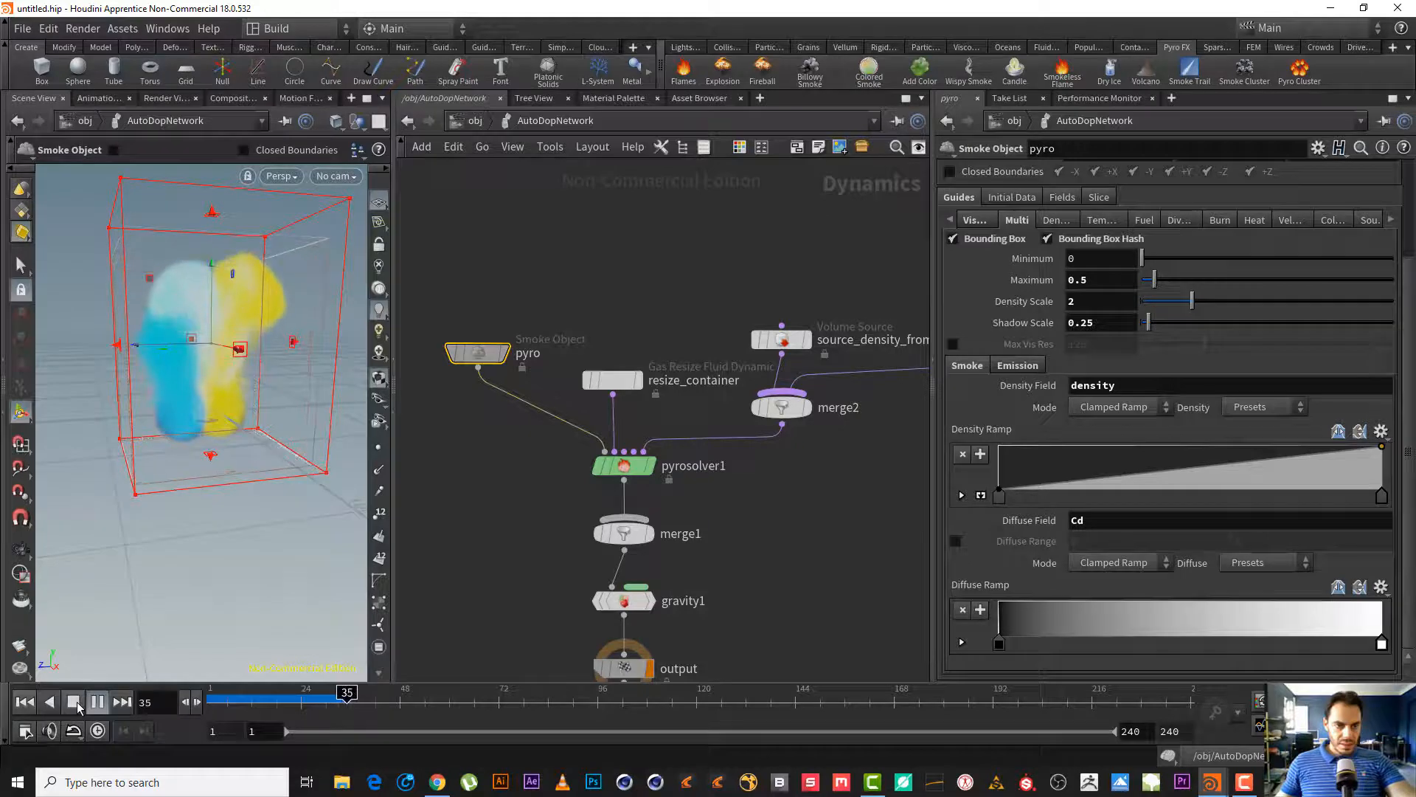
pyautogui.click(78, 706)
pyautogui.press('Escape')
pyautogui.scroll(5, 163, 413)
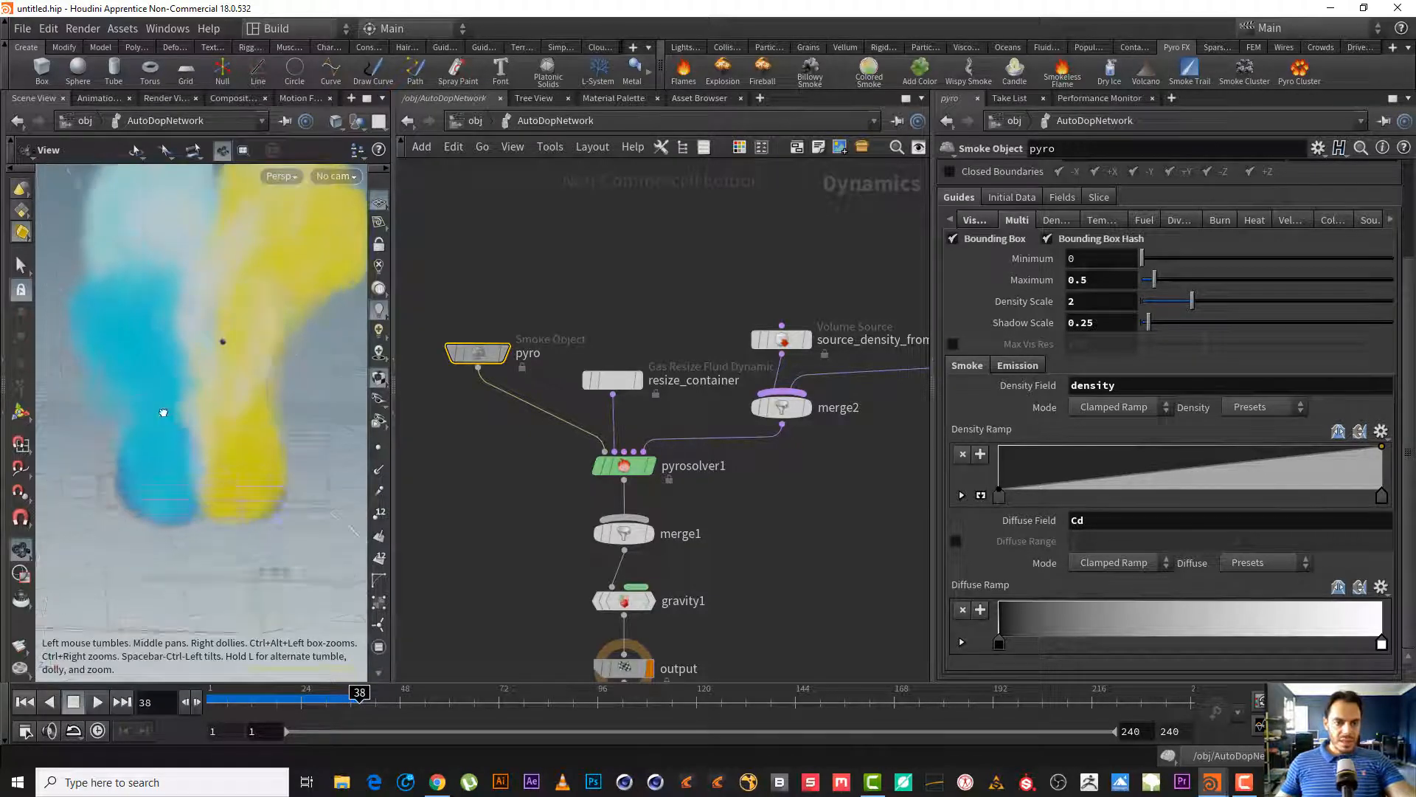
pyautogui.scroll(-5, 164, 413)
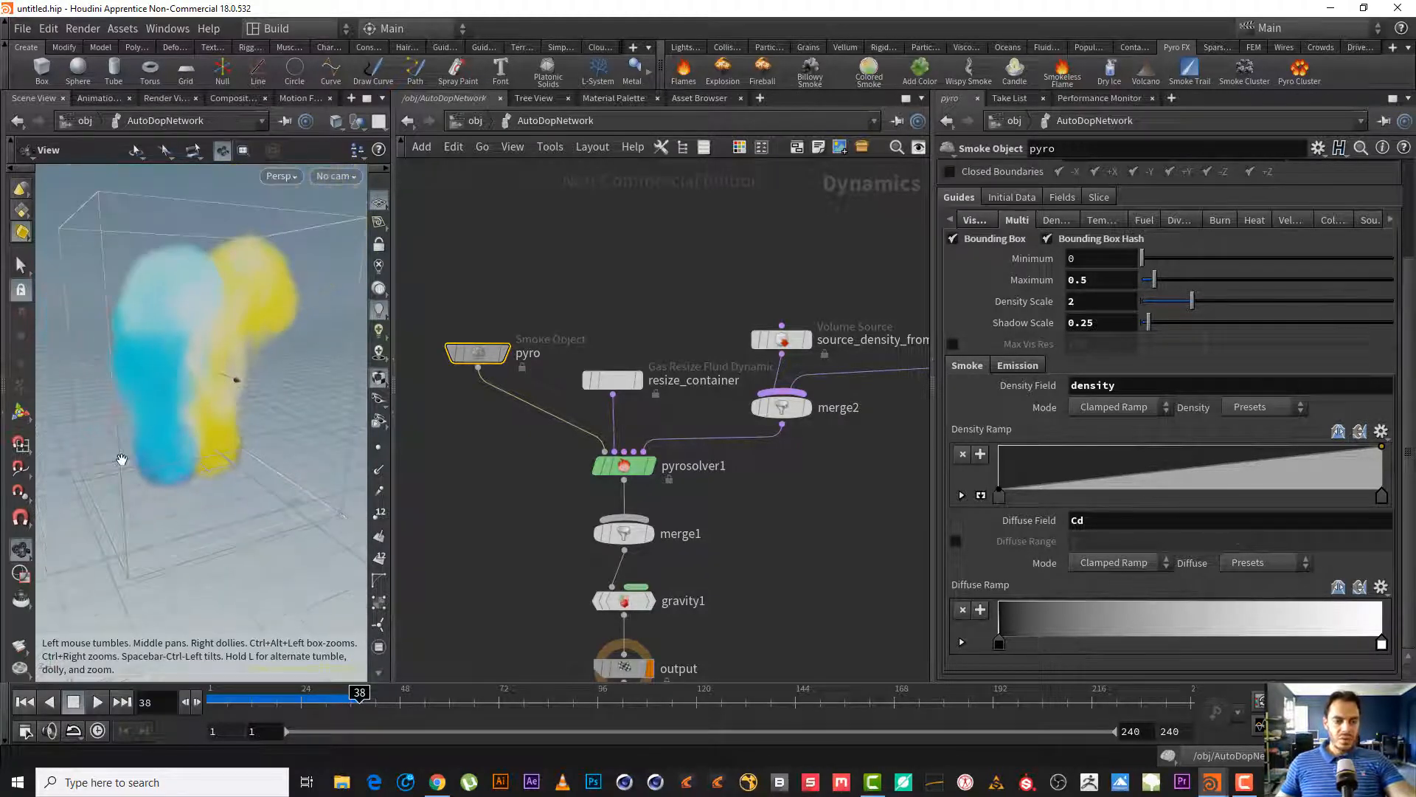
pyautogui.moveTo(238, 402); pyautogui.dragTo(209, 408)
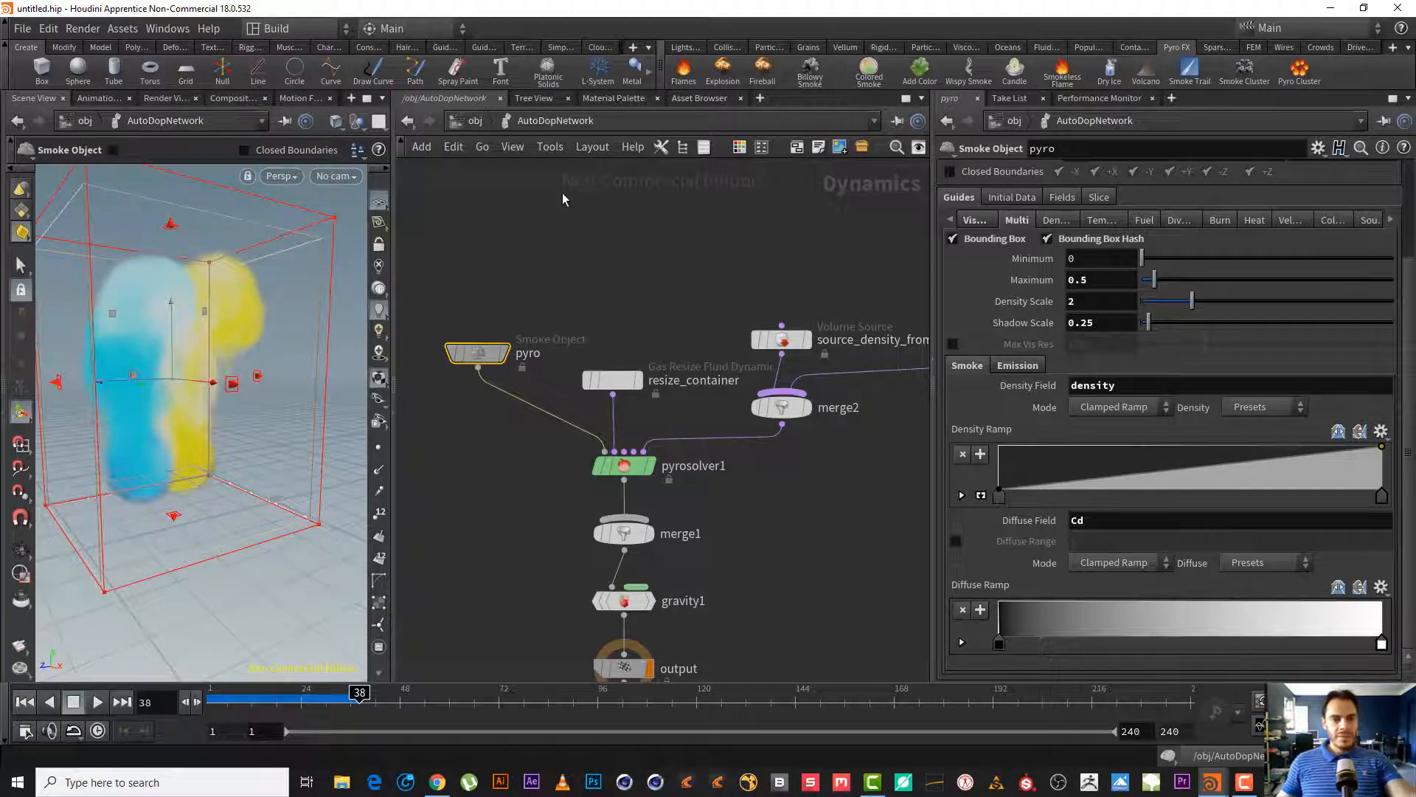
# - Start a new, empty scene in place of the two-source smoke setup
pyautogui.click(23, 29)
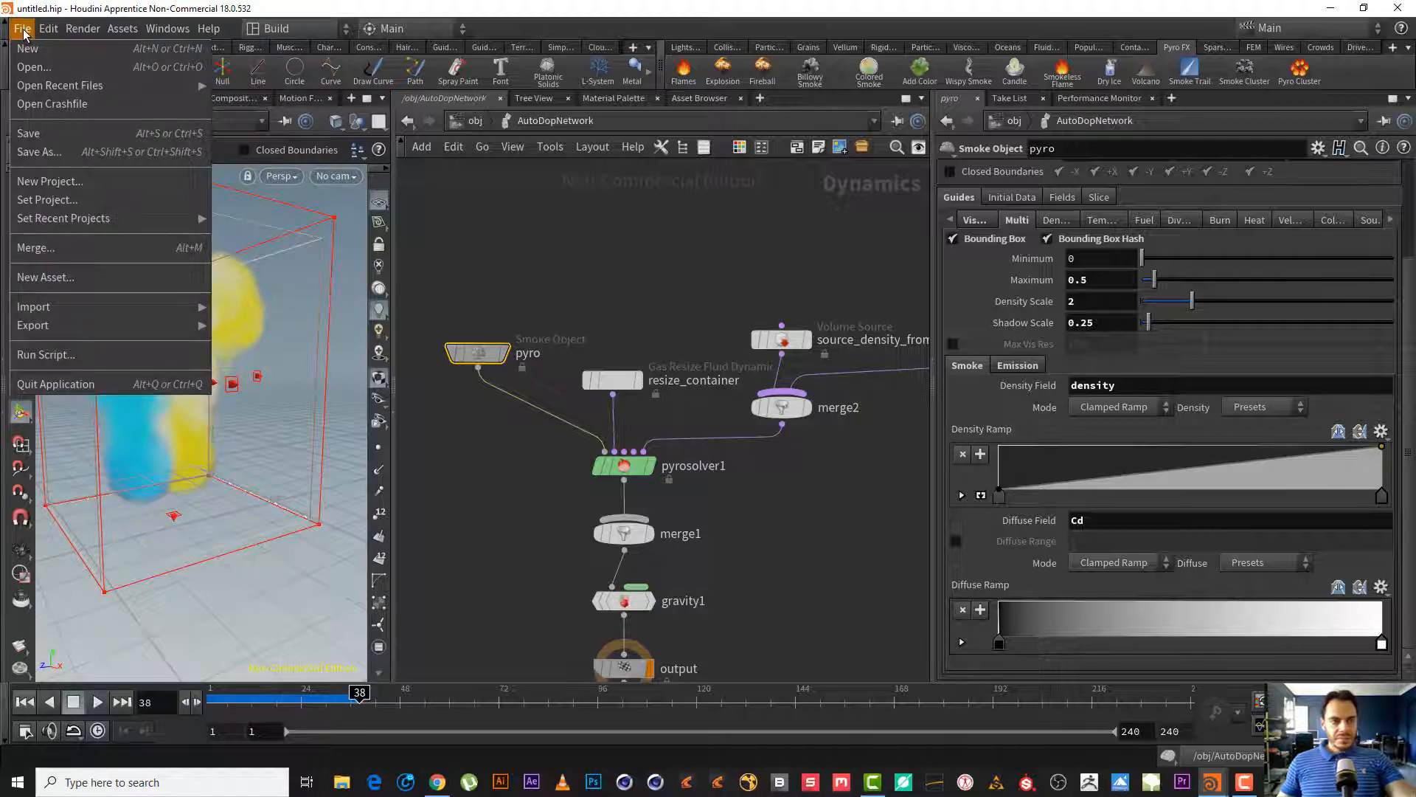
pyautogui.click(28, 48)
pyautogui.click(214, 99)
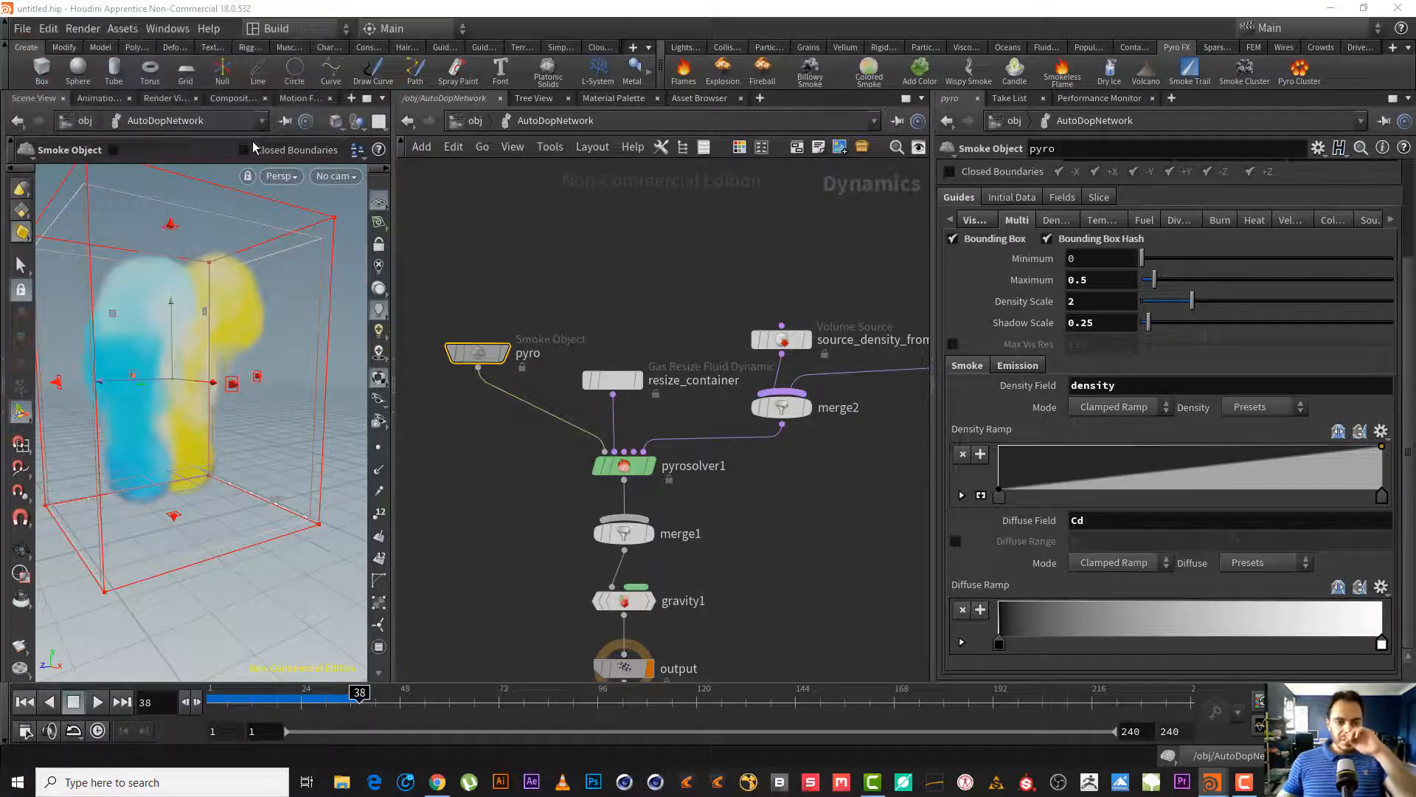
# - Add a Test Geometry: Rubber Toy object to the empty object network
pyautogui.press('Tab')
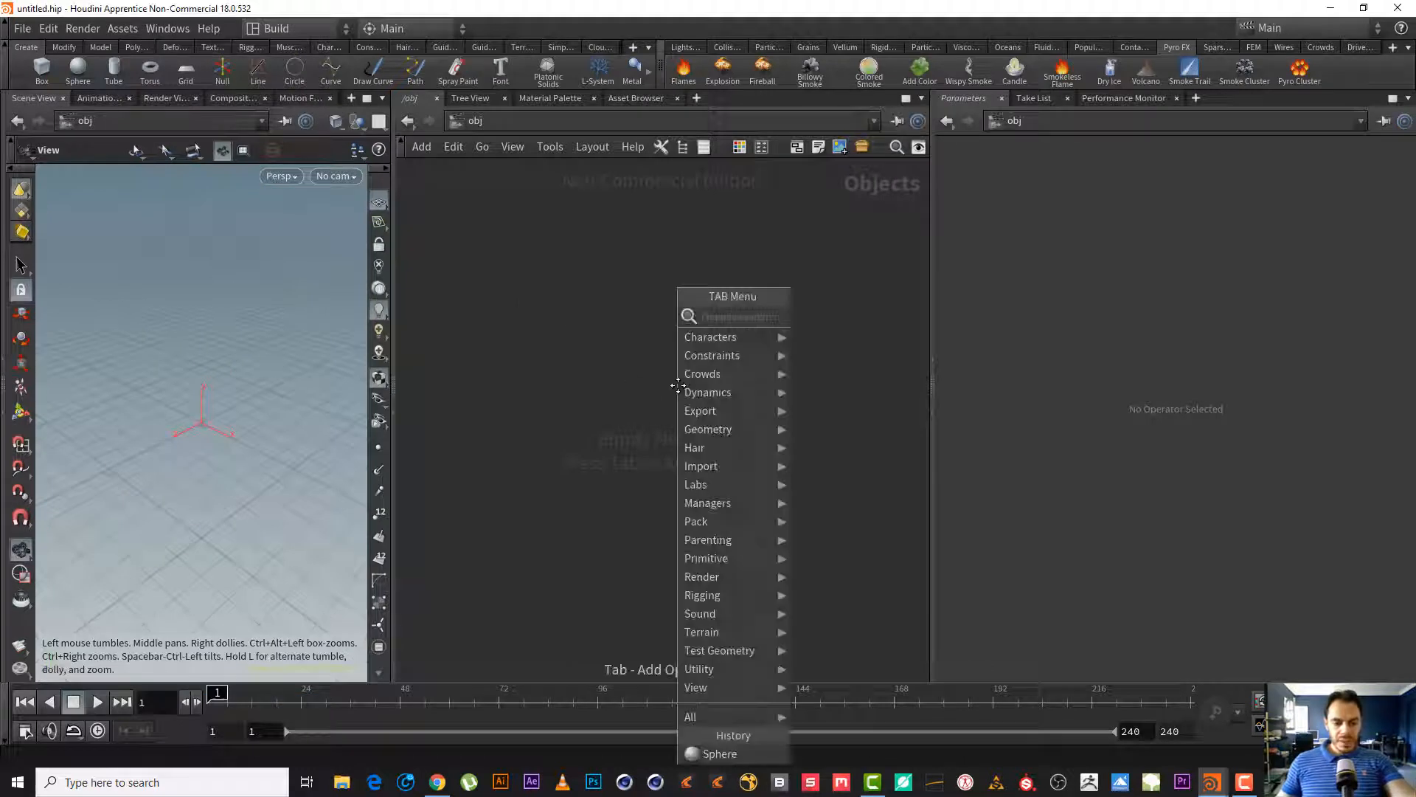
pyautogui.write('s')
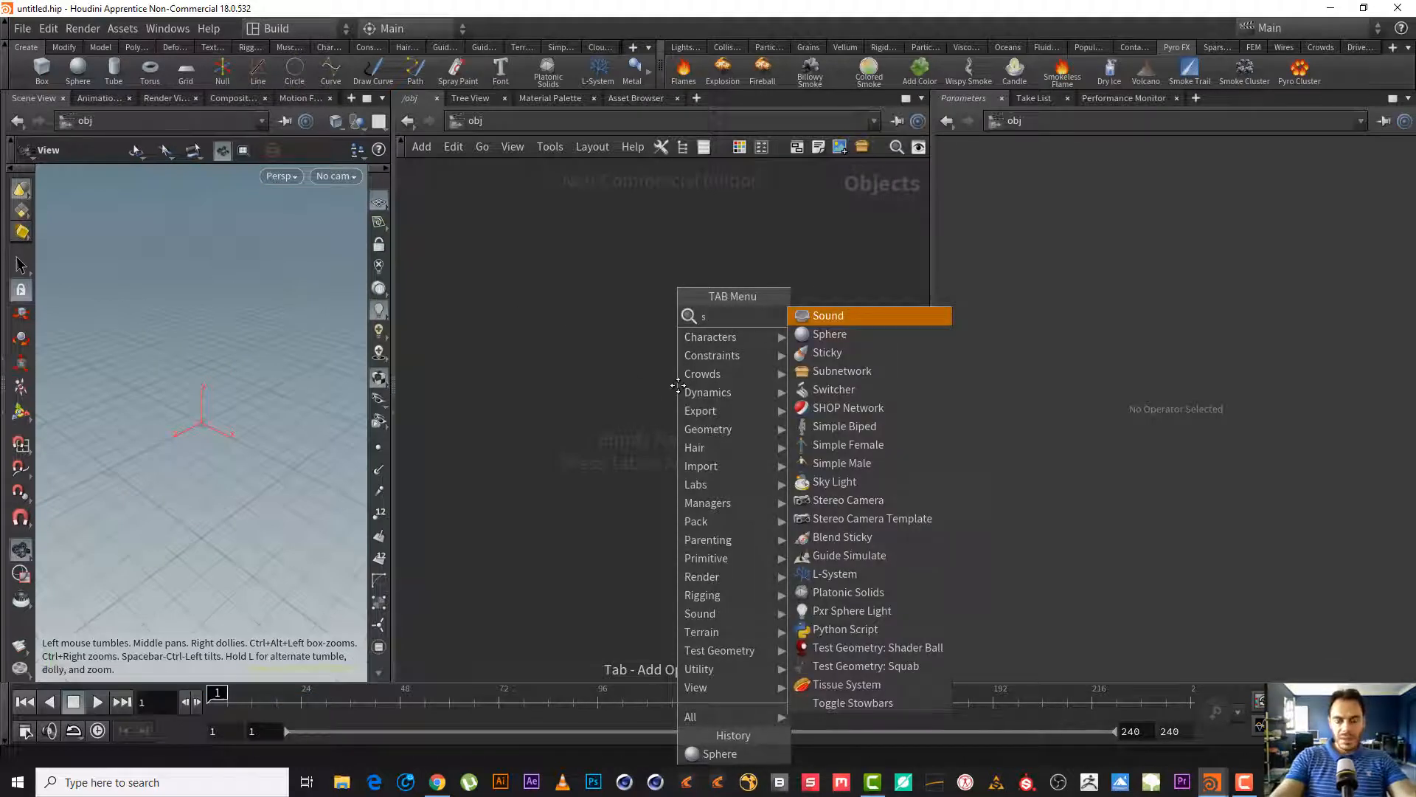
pyautogui.press('BackSpace')
pyautogui.write('test')
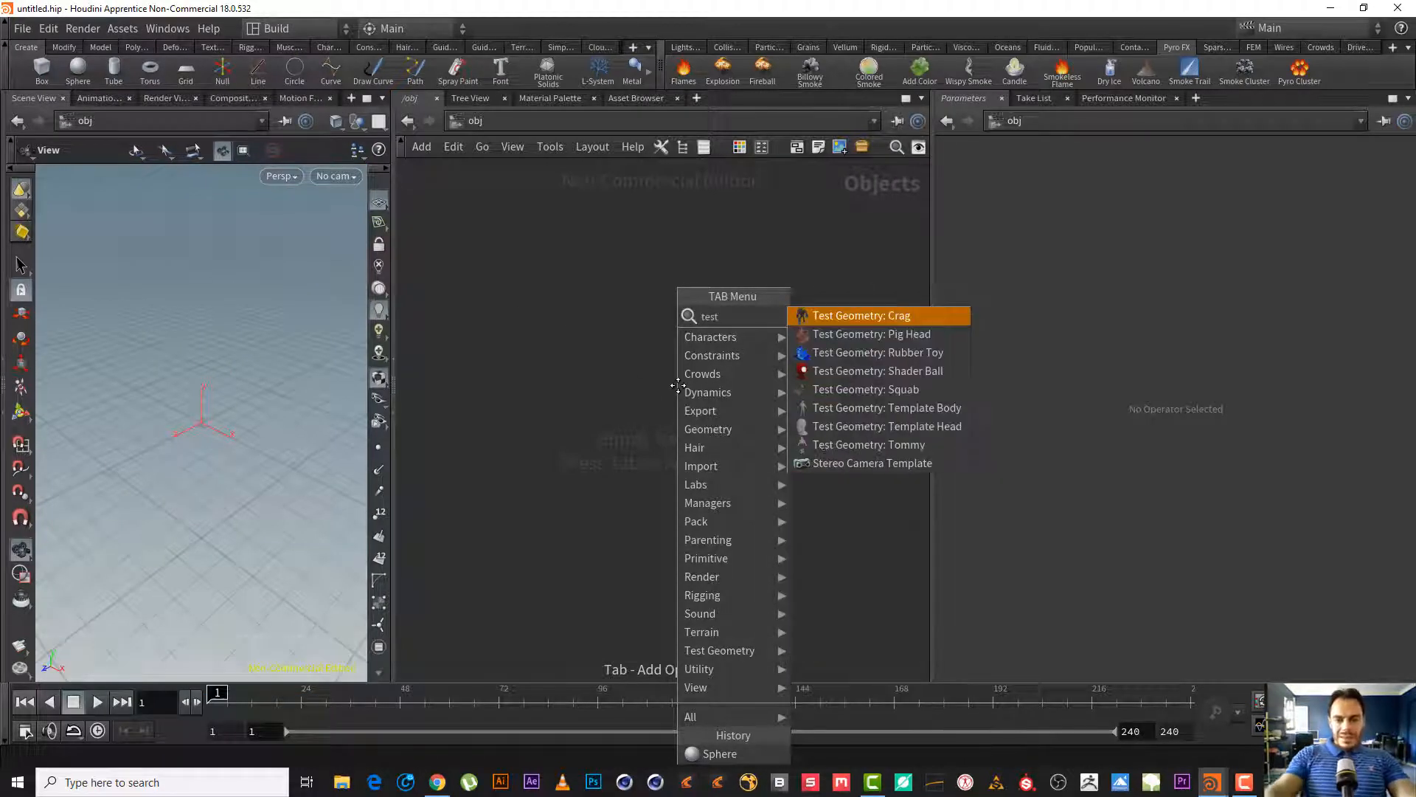
pyautogui.press('Down')
pyautogui.press('Down')
pyautogui.press('Return')
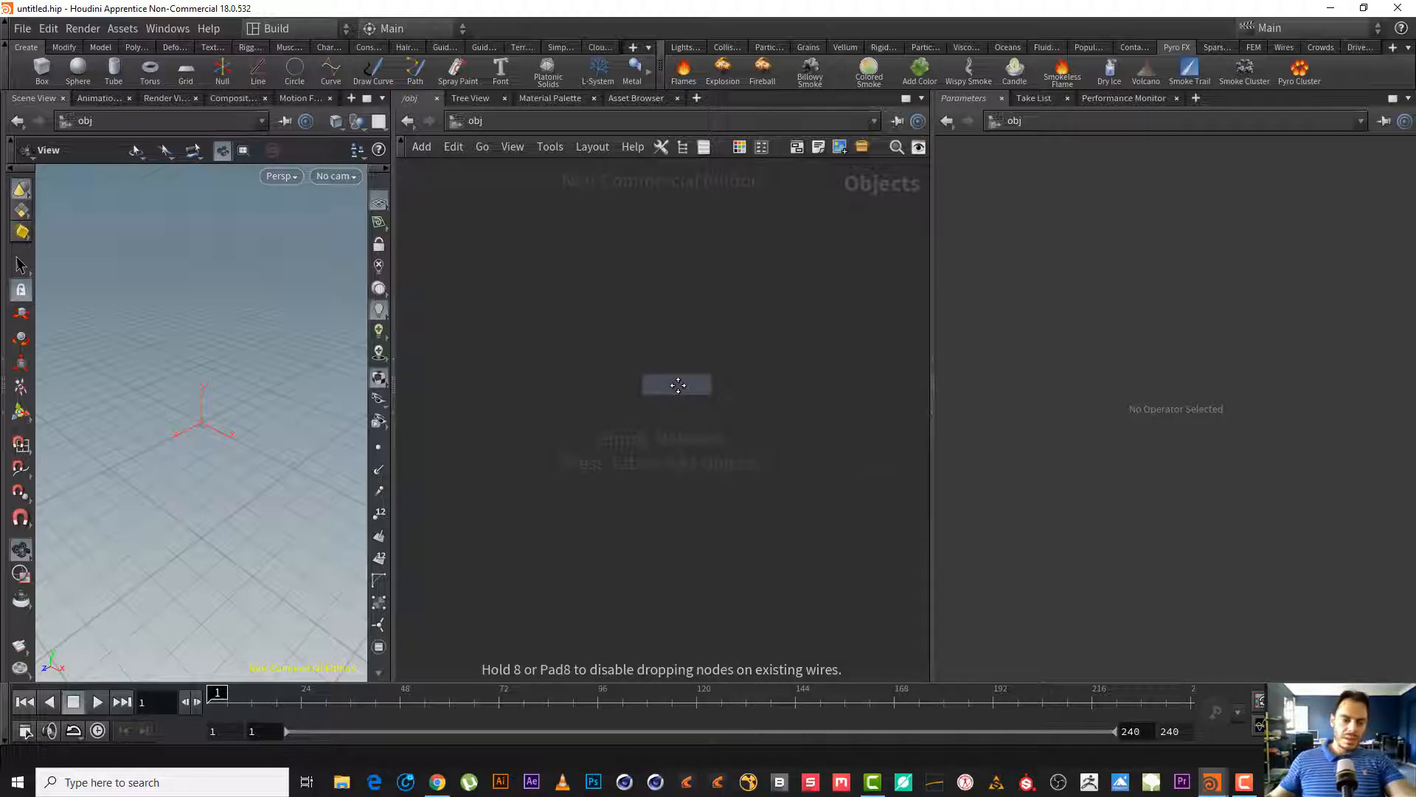
pyautogui.click(677, 384)
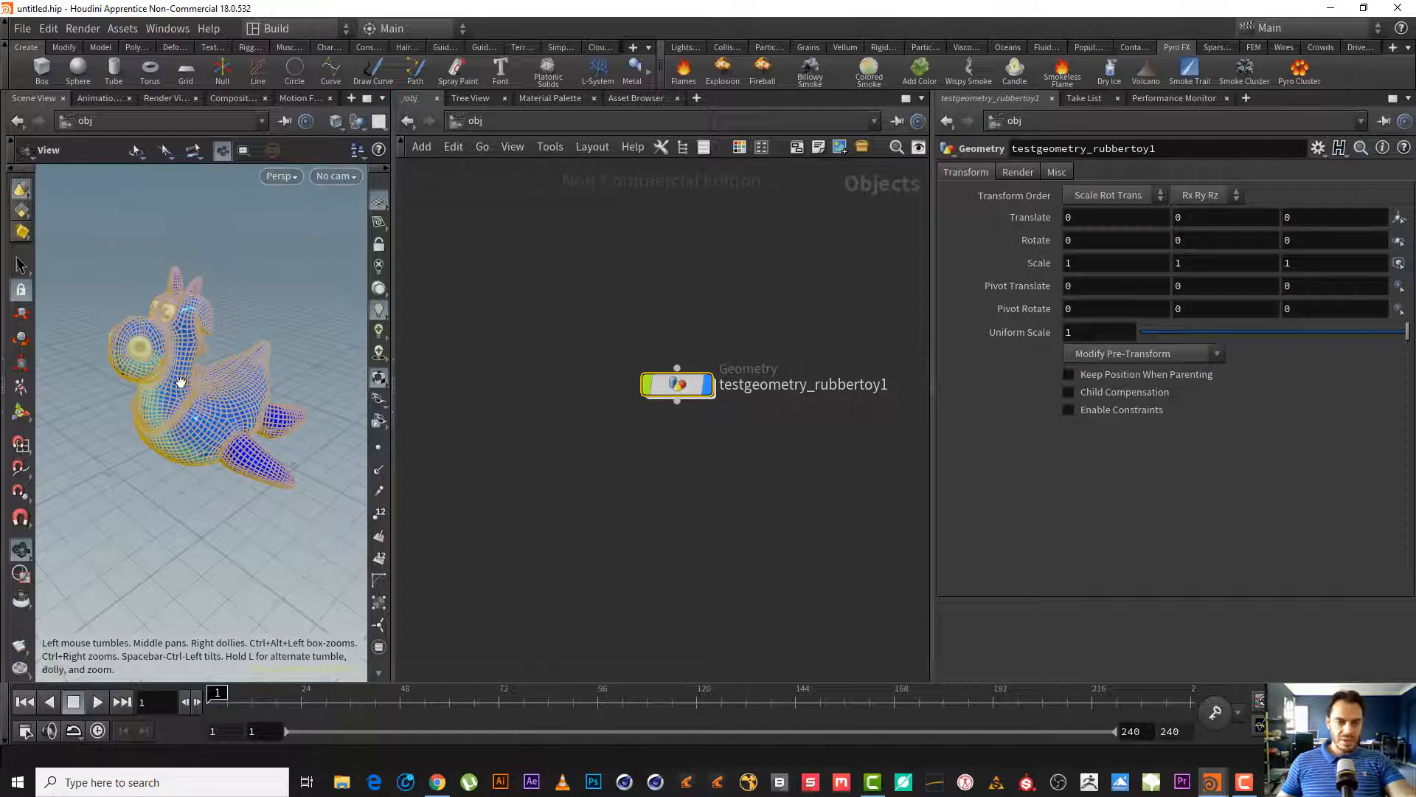
pyautogui.moveTo(692, 325); pyautogui.dragTo(601, 282, button='middle')
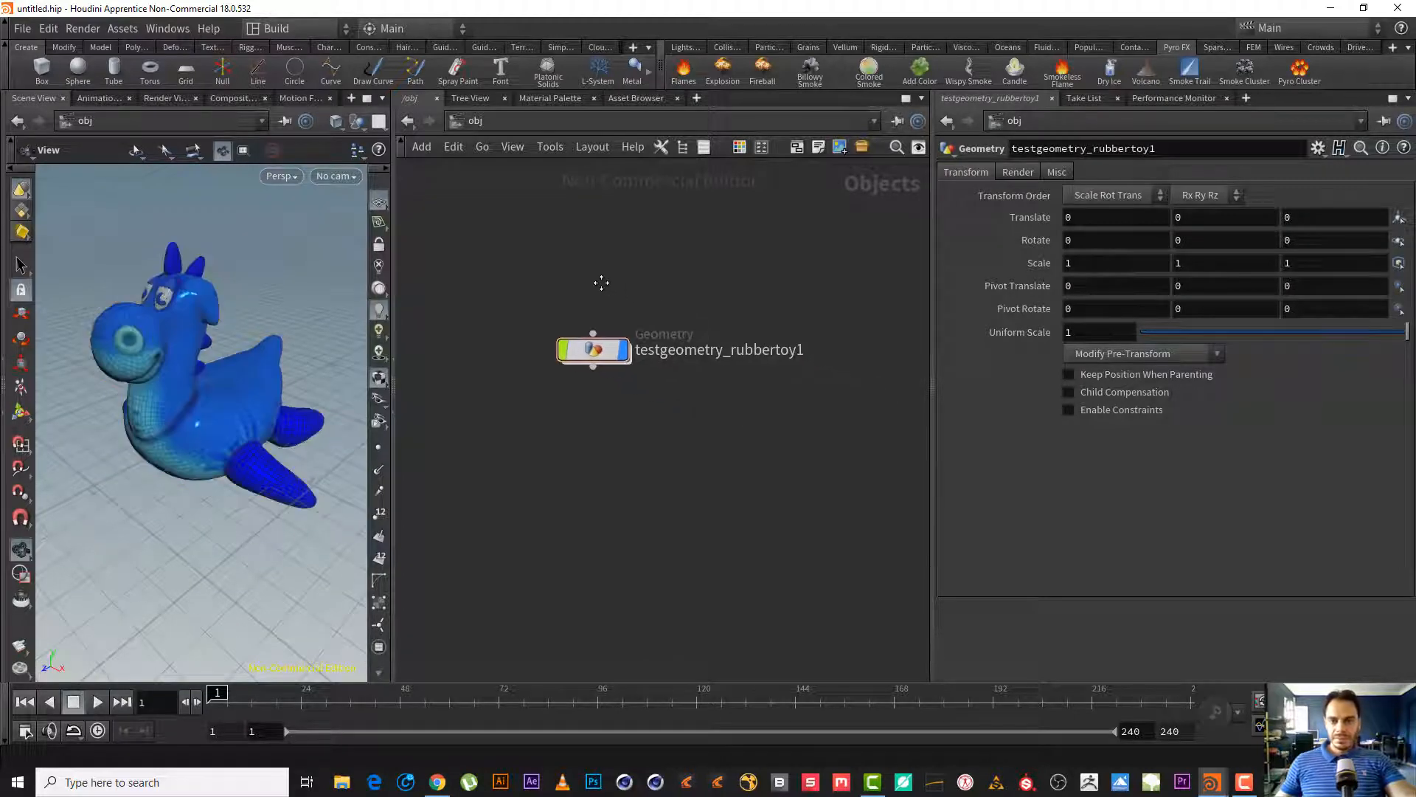
# - Apply the Colored Smoke shelf tool to the rubber toy and play the resulting simulation to frame 8
pyautogui.click(870, 69)
pyautogui.click(211, 410)
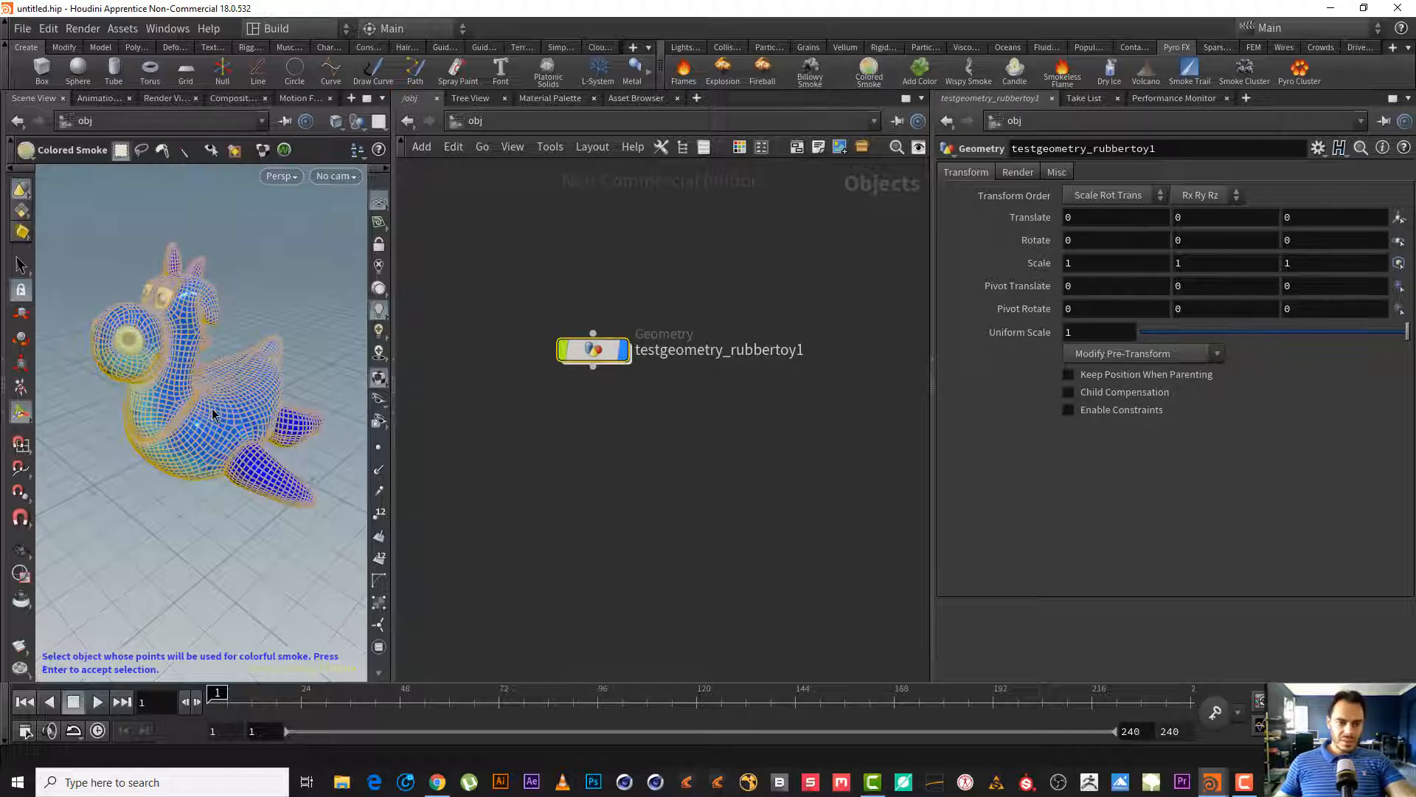
pyautogui.press('Return')
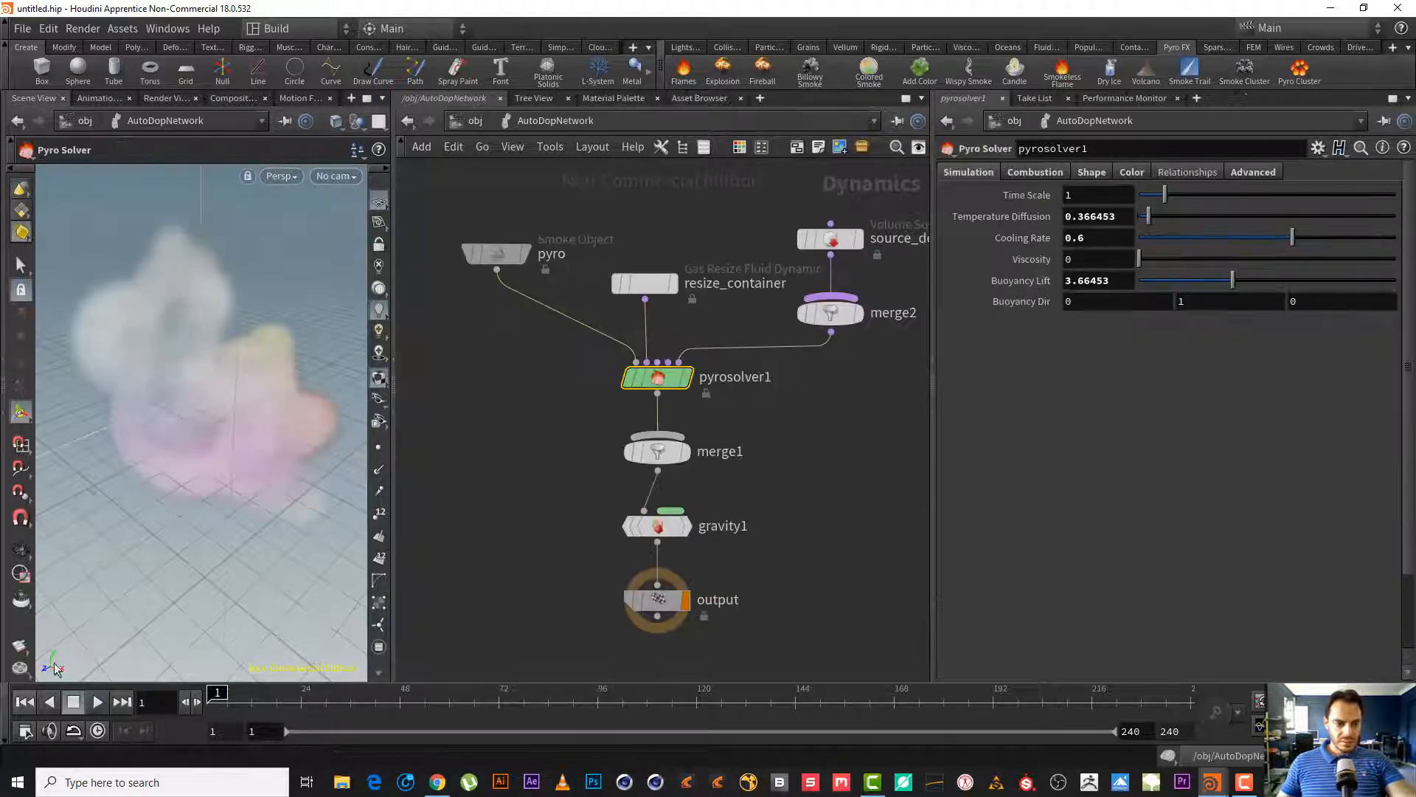
pyautogui.click(95, 703)
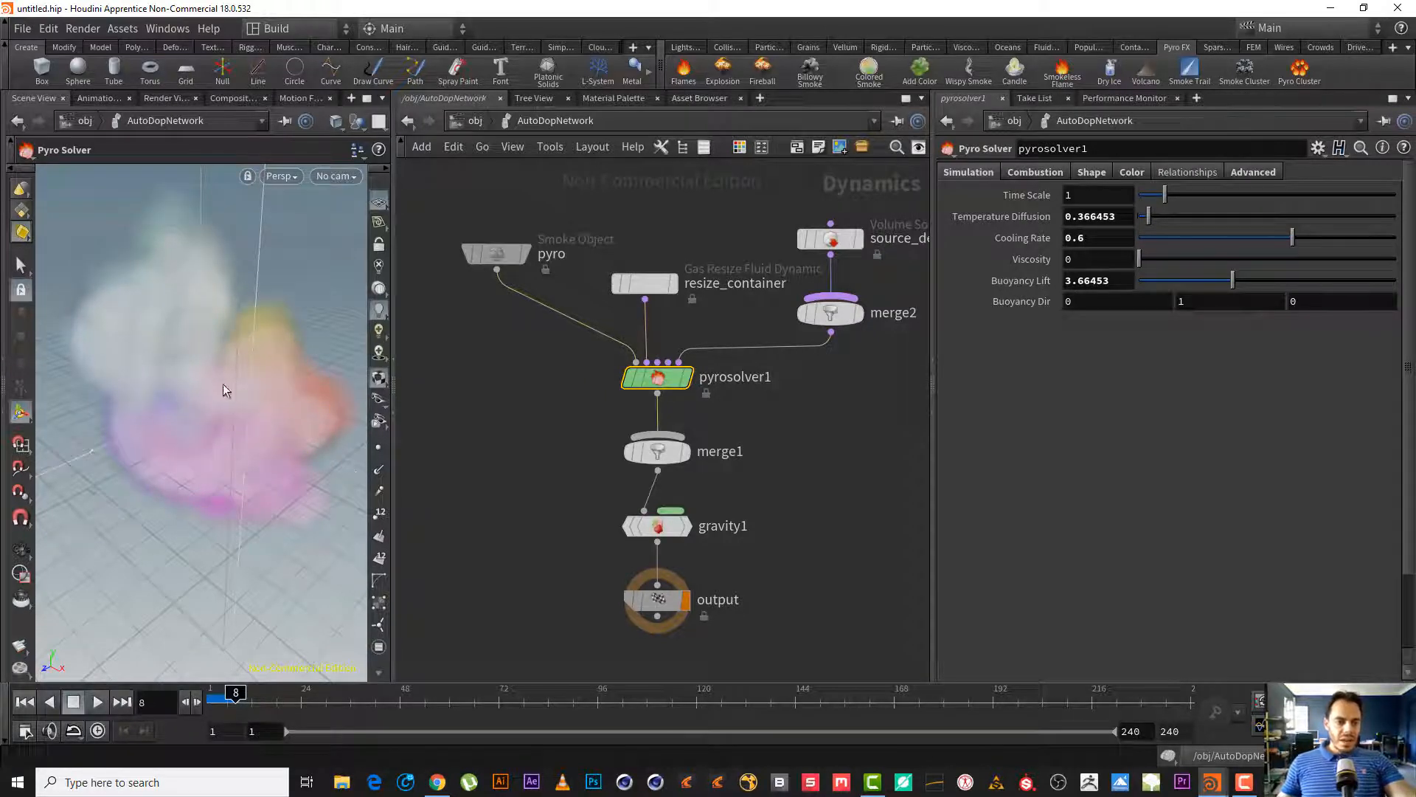
# - Open the testgeometry_rubbertoy1 geometry network and examine the settings of its rubber toy and create_density nodes
pyautogui.click(476, 122)
pyautogui.moveTo(554, 253); pyautogui.dragTo(745, 405, button='middle')
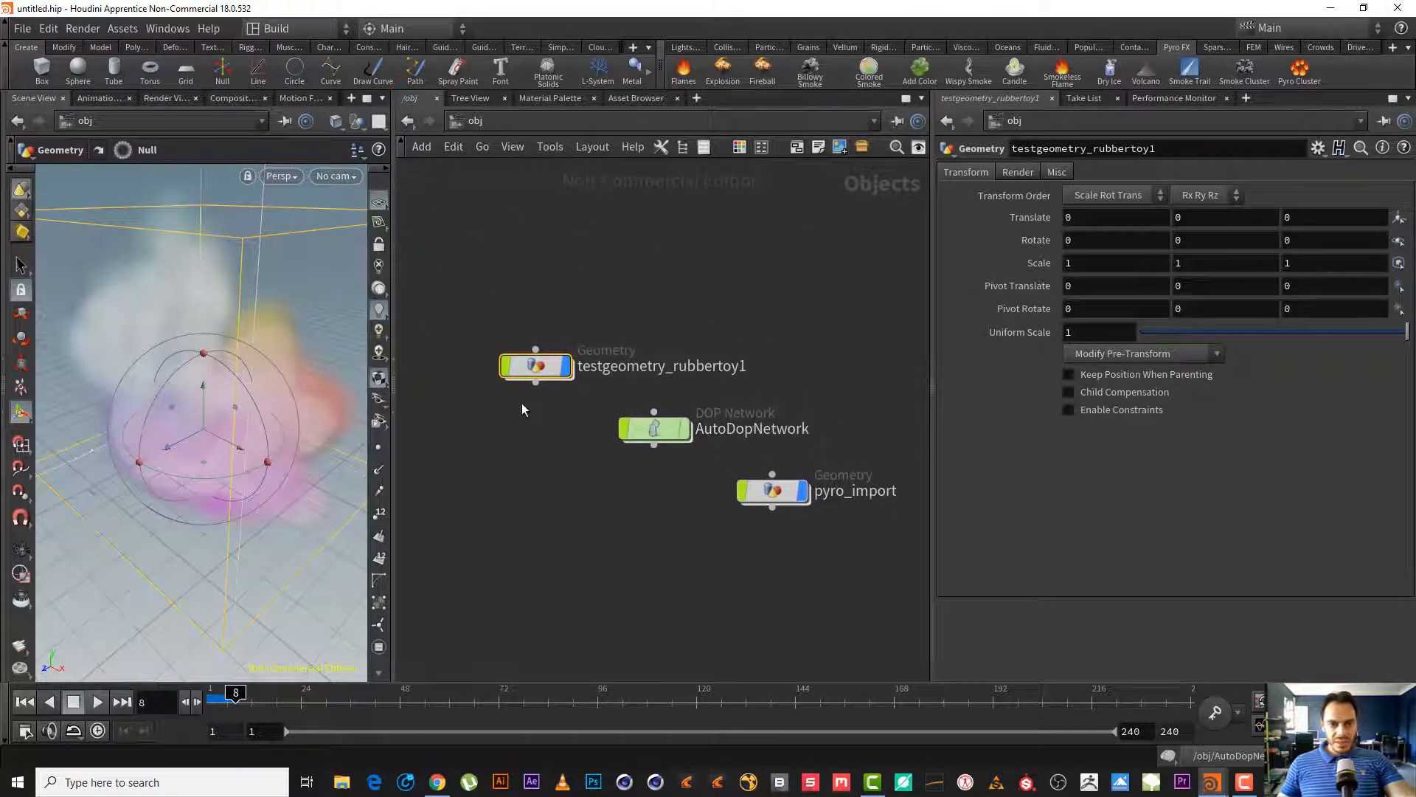
pyautogui.doubleClick(545, 365)
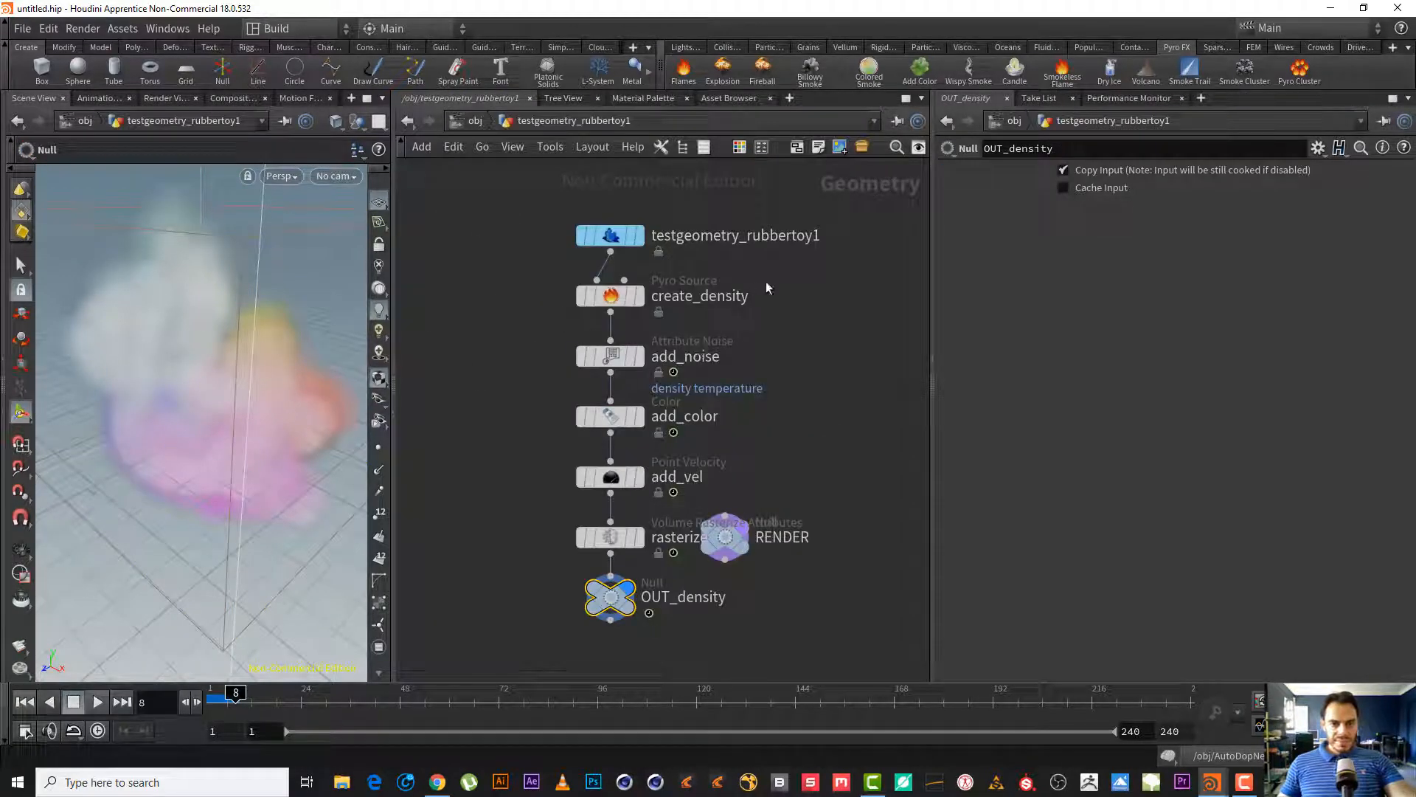
pyautogui.click(611, 235)
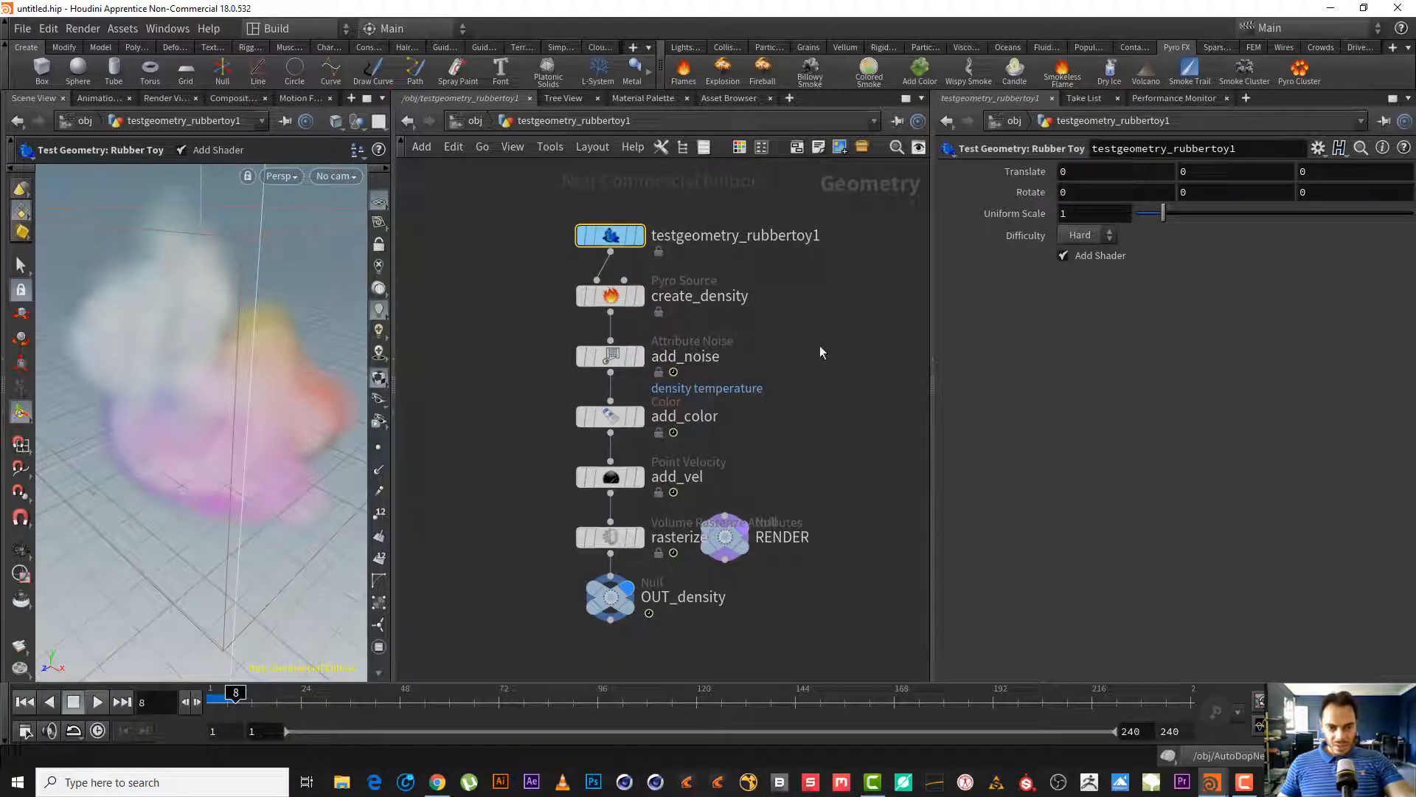
pyautogui.moveTo(772, 321); pyautogui.dragTo(542, 272)
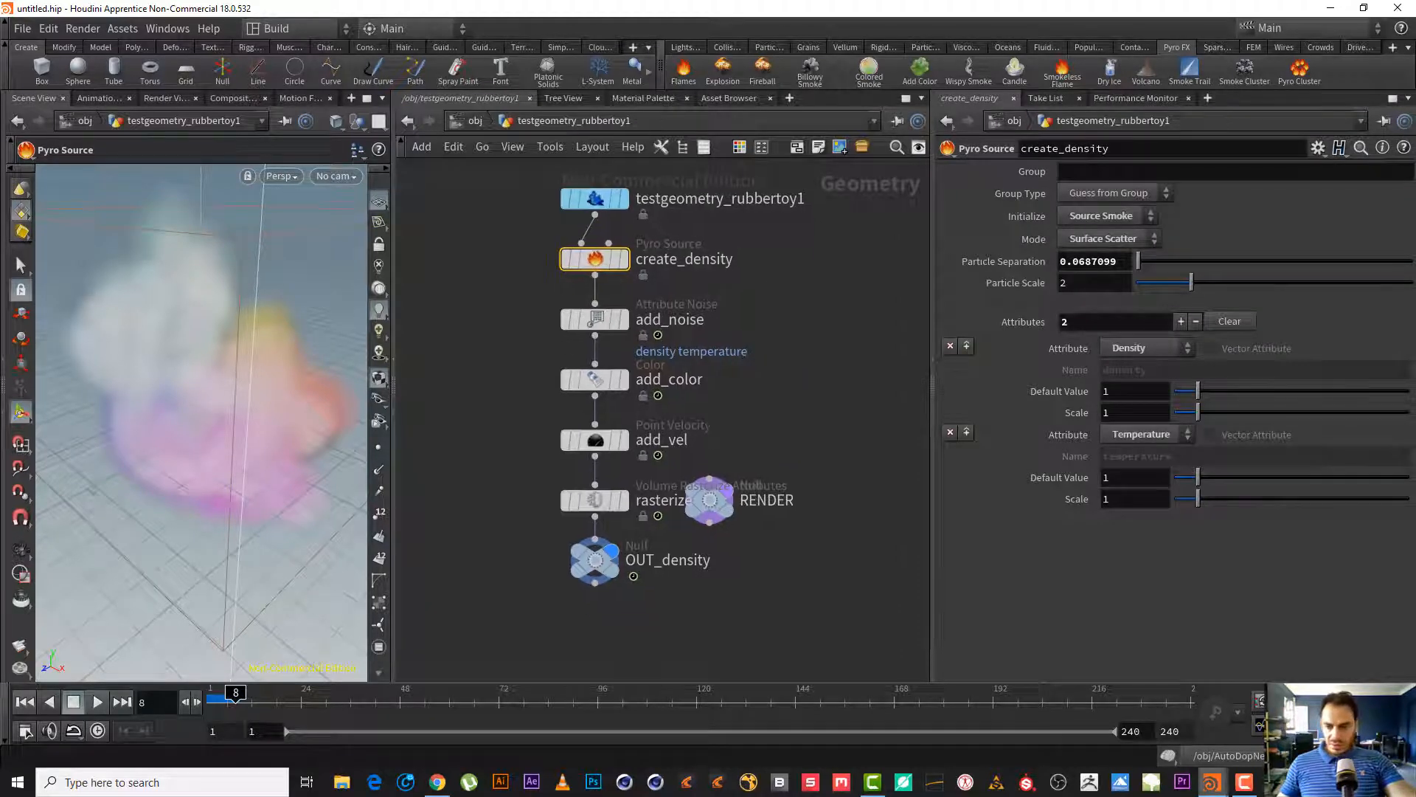
# - Display the add_color node's output and the original rubber toy geometry in turn to compare them
pyautogui.click(1241, 783)
pyautogui.click(616, 379)
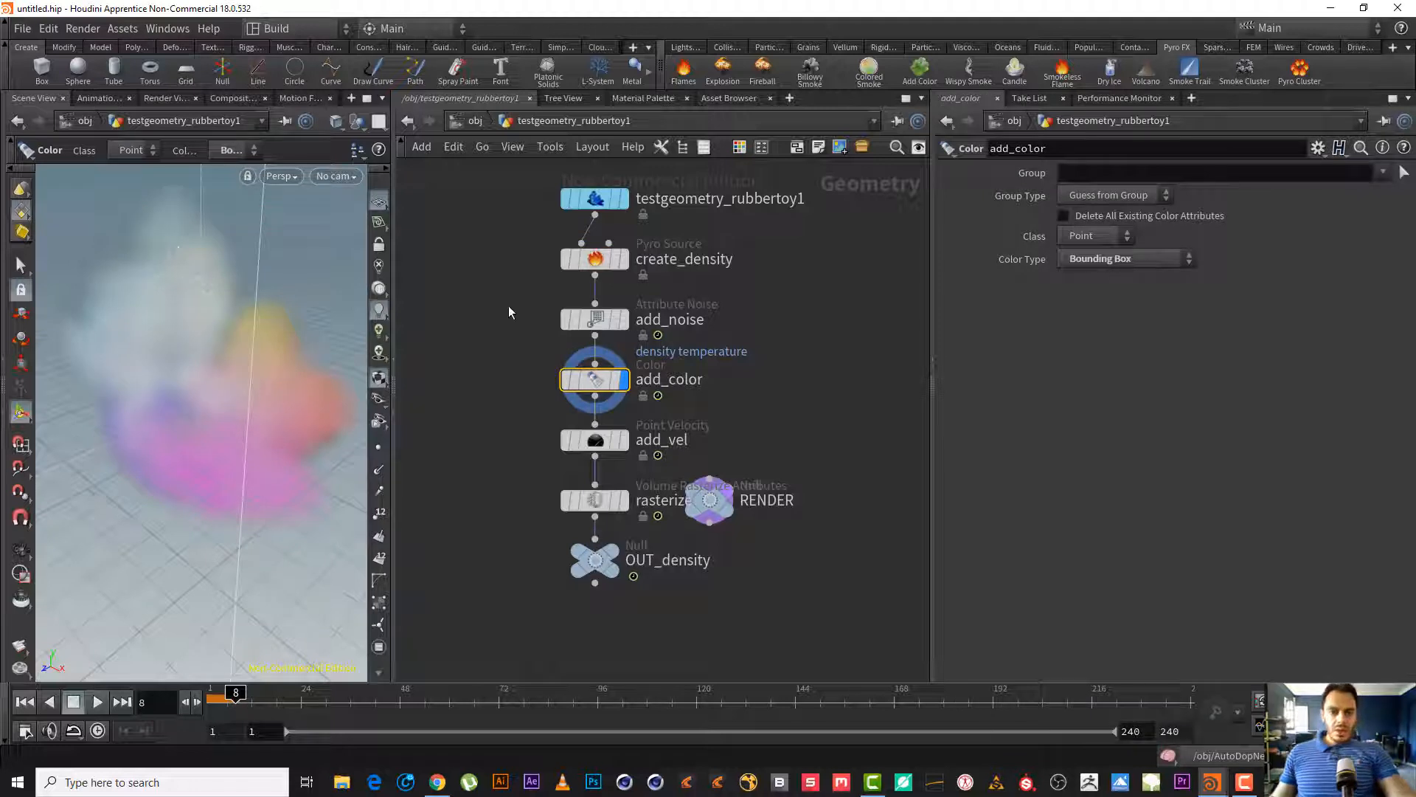
pyautogui.moveTo(715, 241); pyautogui.dragTo(720, 298, button='middle')
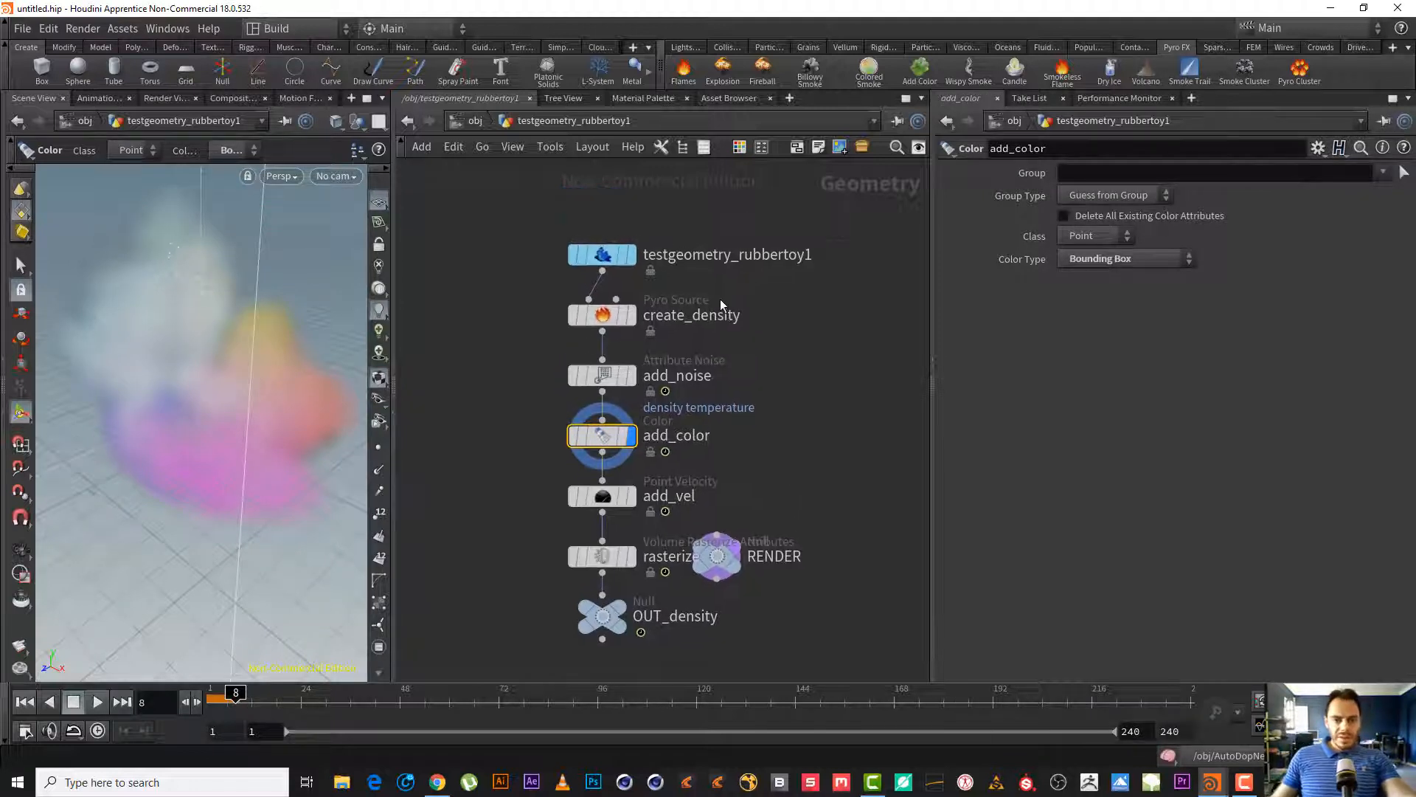
pyautogui.moveTo(720, 299); pyautogui.dragTo(559, 232)
pyautogui.click(624, 255)
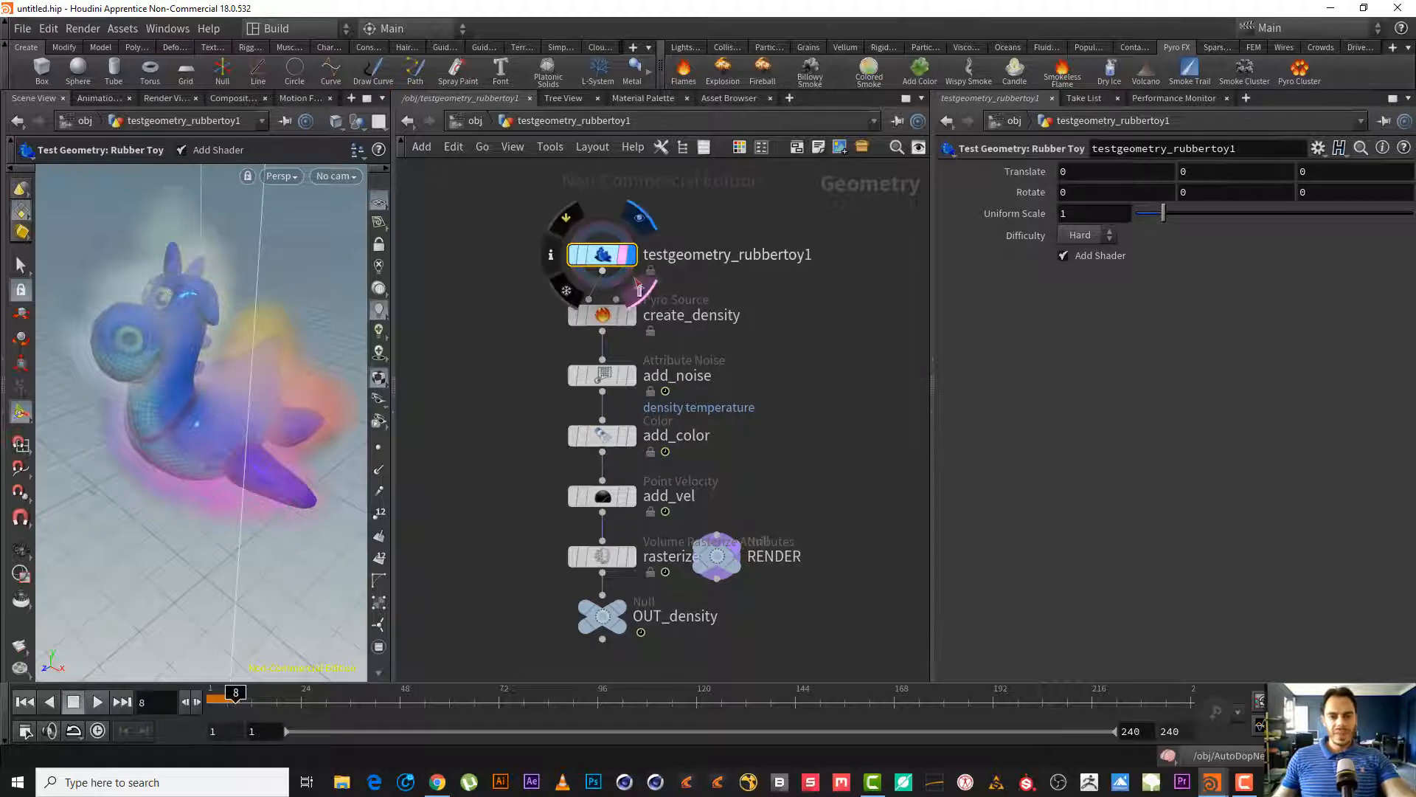
pyautogui.scroll(2, 185, 417)
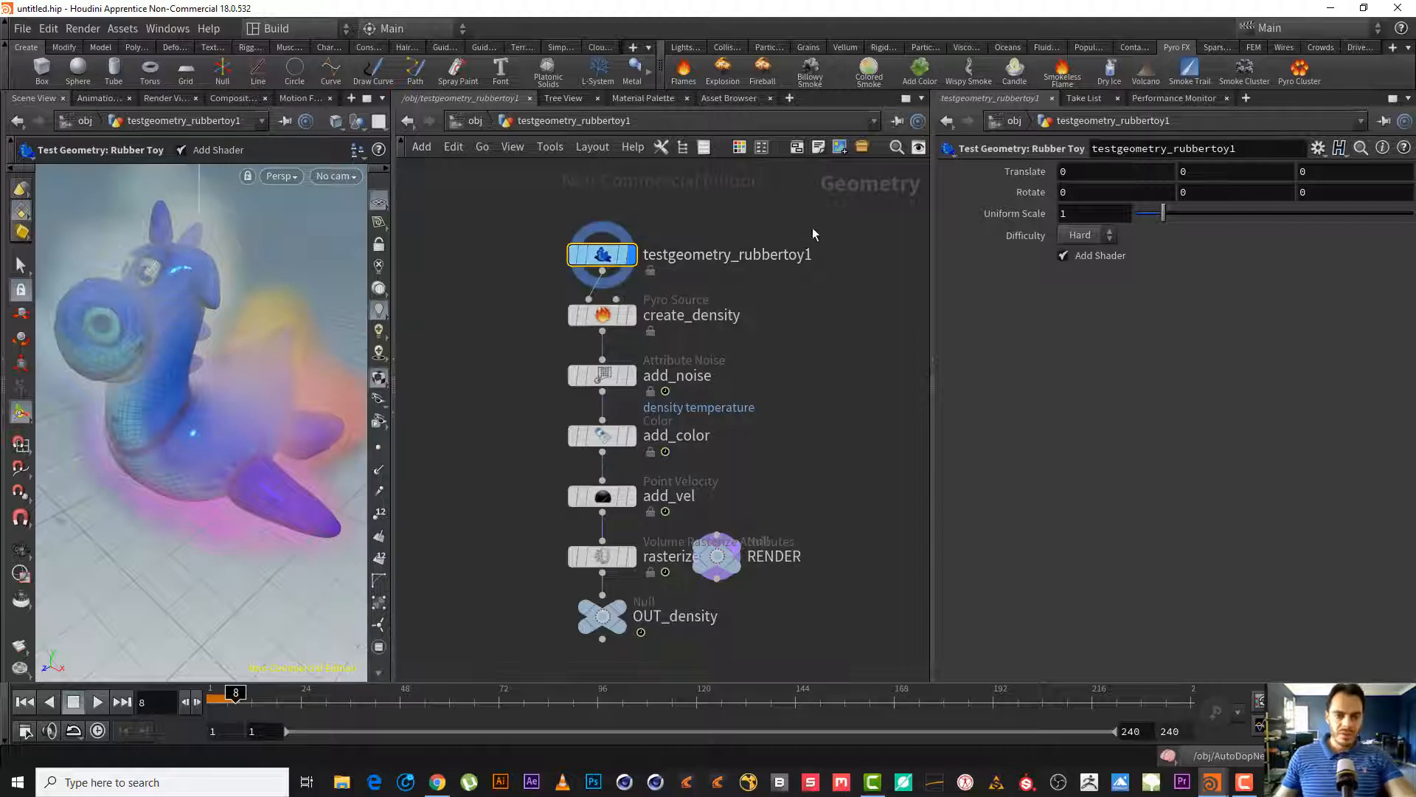
# - Make room below testgeometry_rubbertoy1 and insert an Attribute from Map node between it and create_density
pyautogui.moveTo(812, 227)
pyautogui.mouseDown(button='middle')
pyautogui.moveTo(796, 208)
pyautogui.moveTo(812, 352)
pyautogui.moveTo(797, 193)
pyautogui.moveTo(798, 240)
pyautogui.moveTo(799, 224)
pyautogui.mouseUp(button='middle')
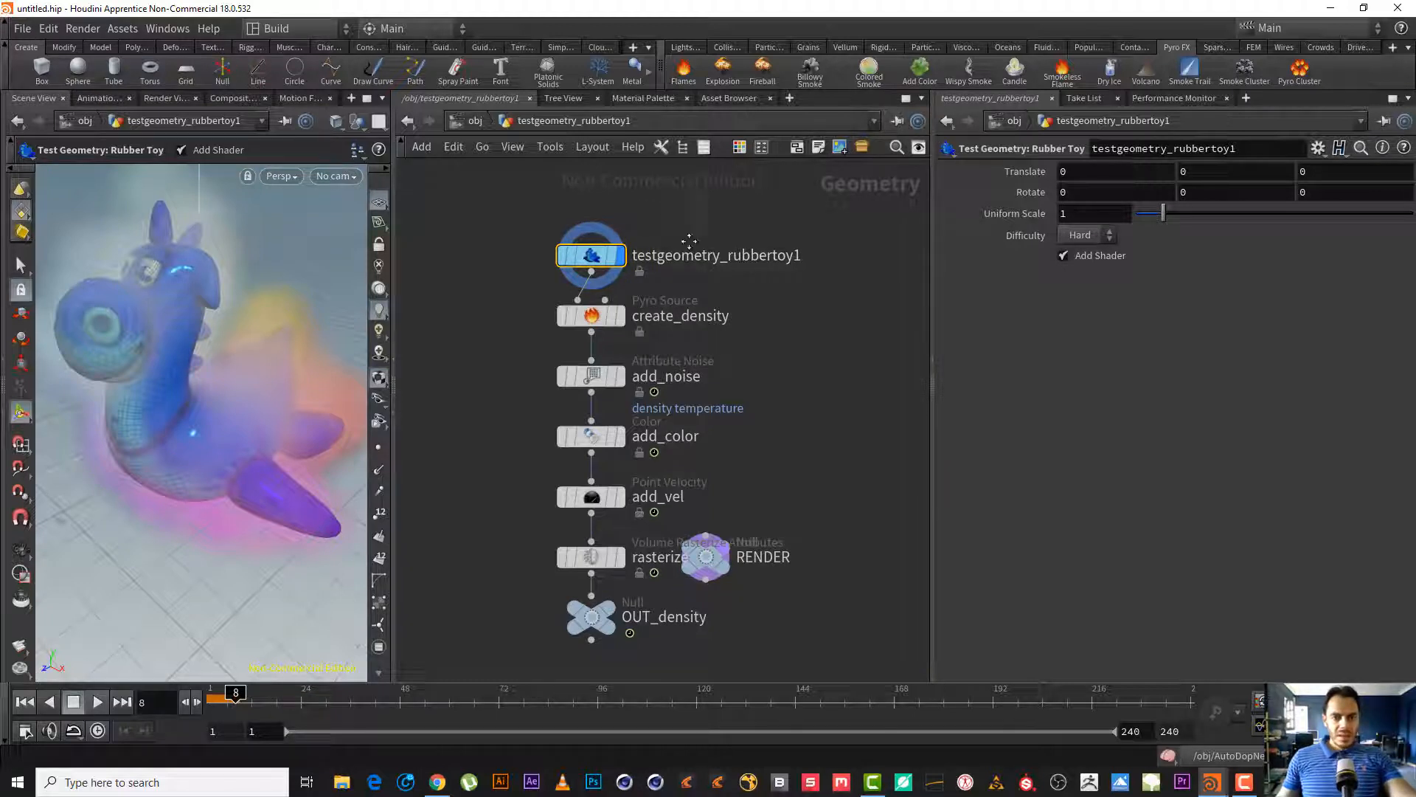
pyautogui.moveTo(689, 240); pyautogui.dragTo(688, 363, button='middle')
pyautogui.moveTo(595, 377); pyautogui.dragTo(595, 291)
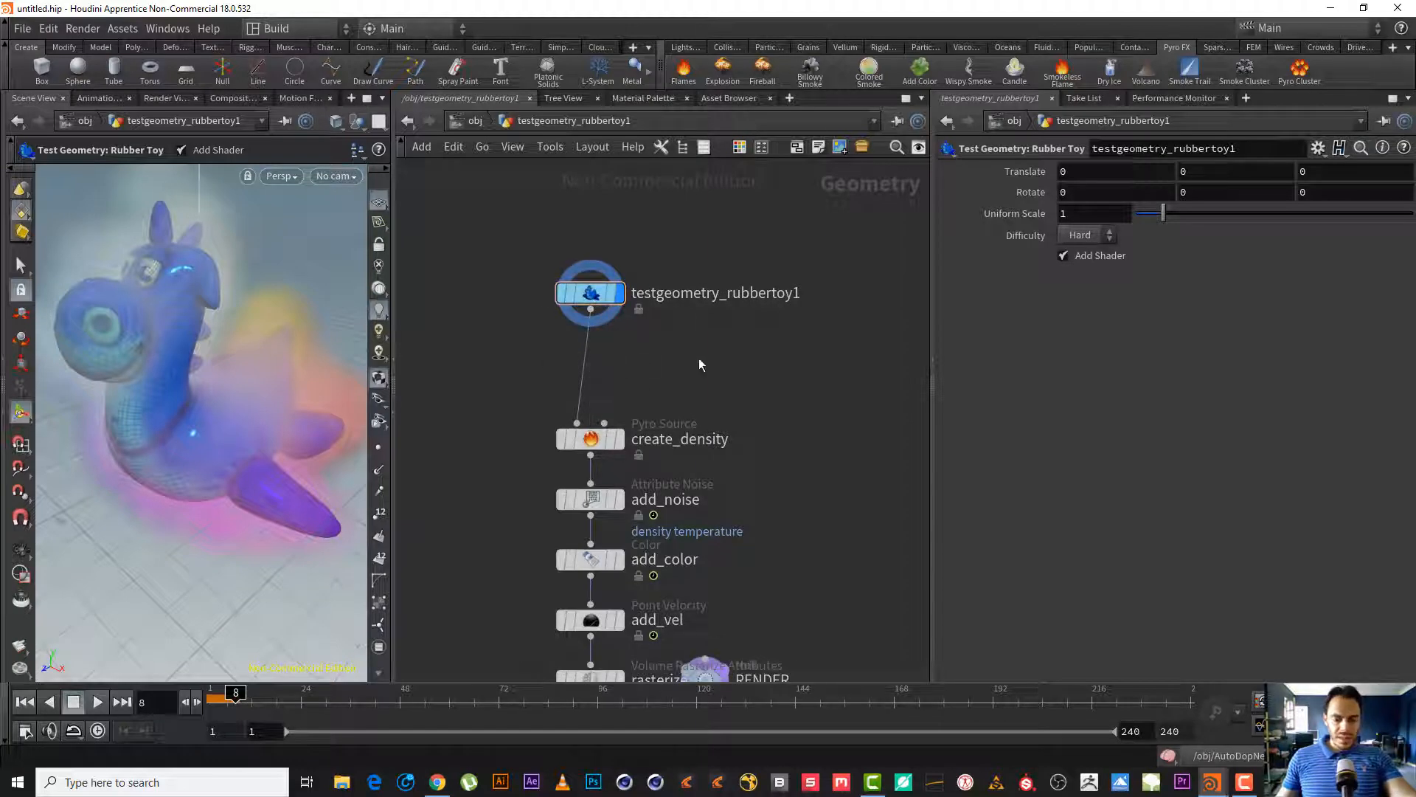
pyautogui.press('Tab')
pyautogui.write('att')
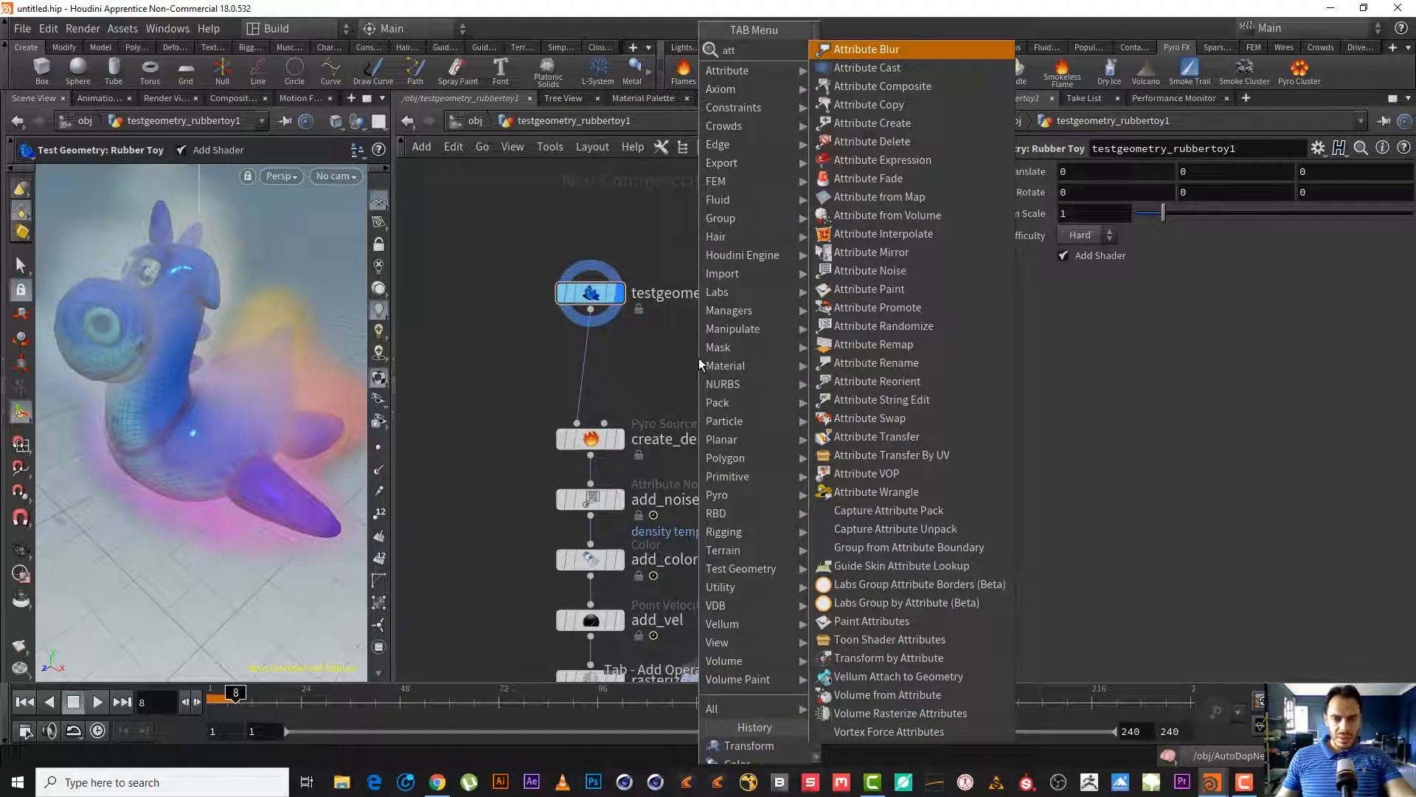
pyautogui.write(' fr')
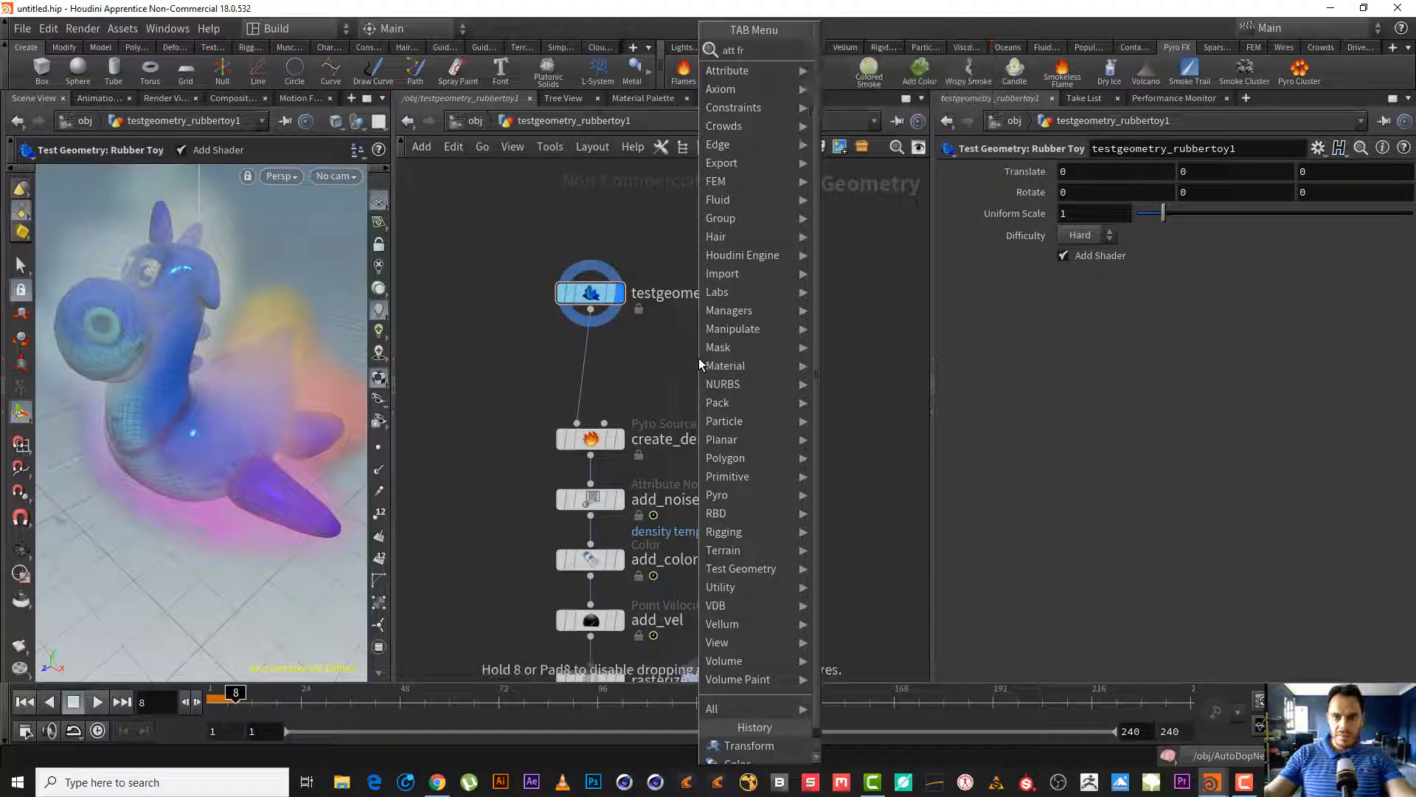
pyautogui.press('Return')
pyautogui.click(593, 350)
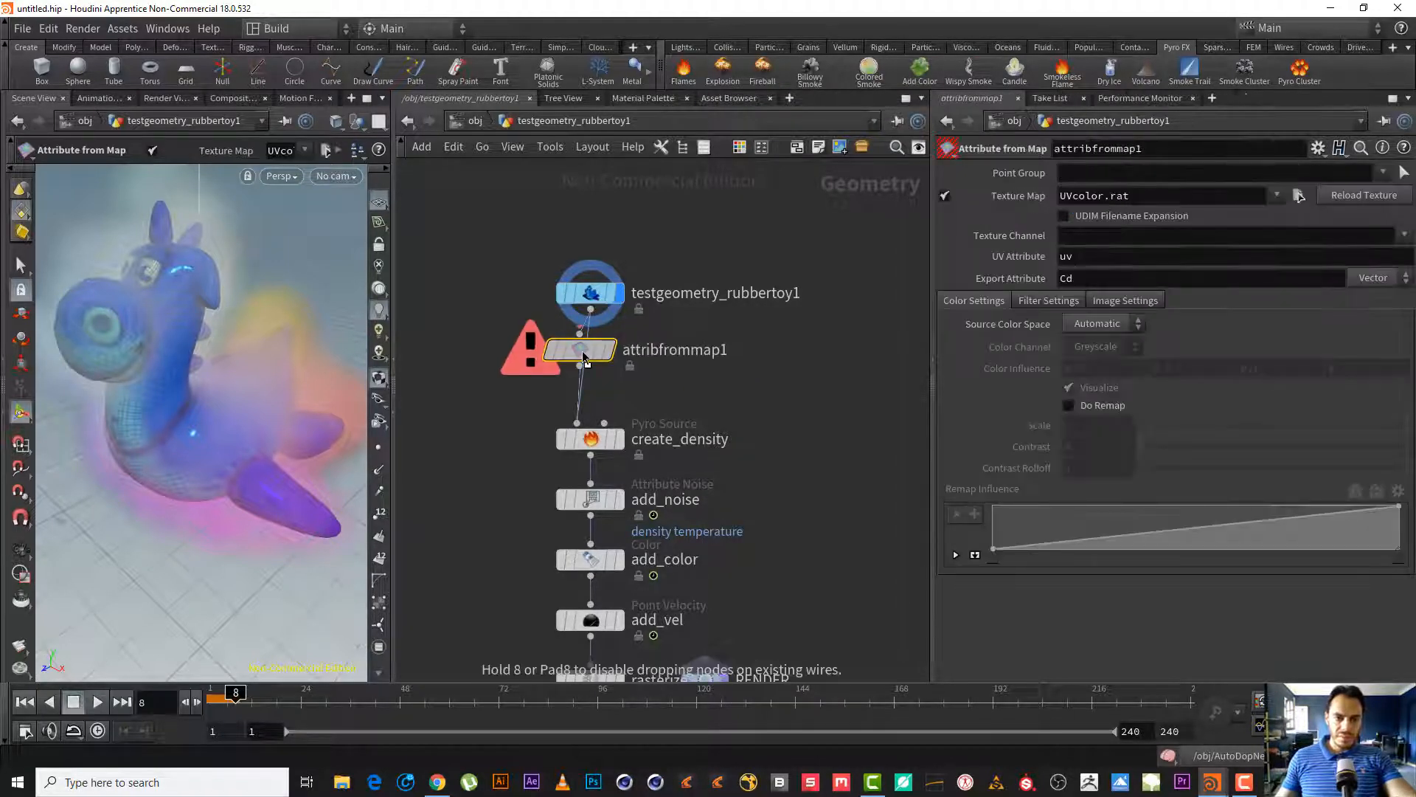
pyautogui.moveTo(587, 358); pyautogui.dragTo(590, 366)
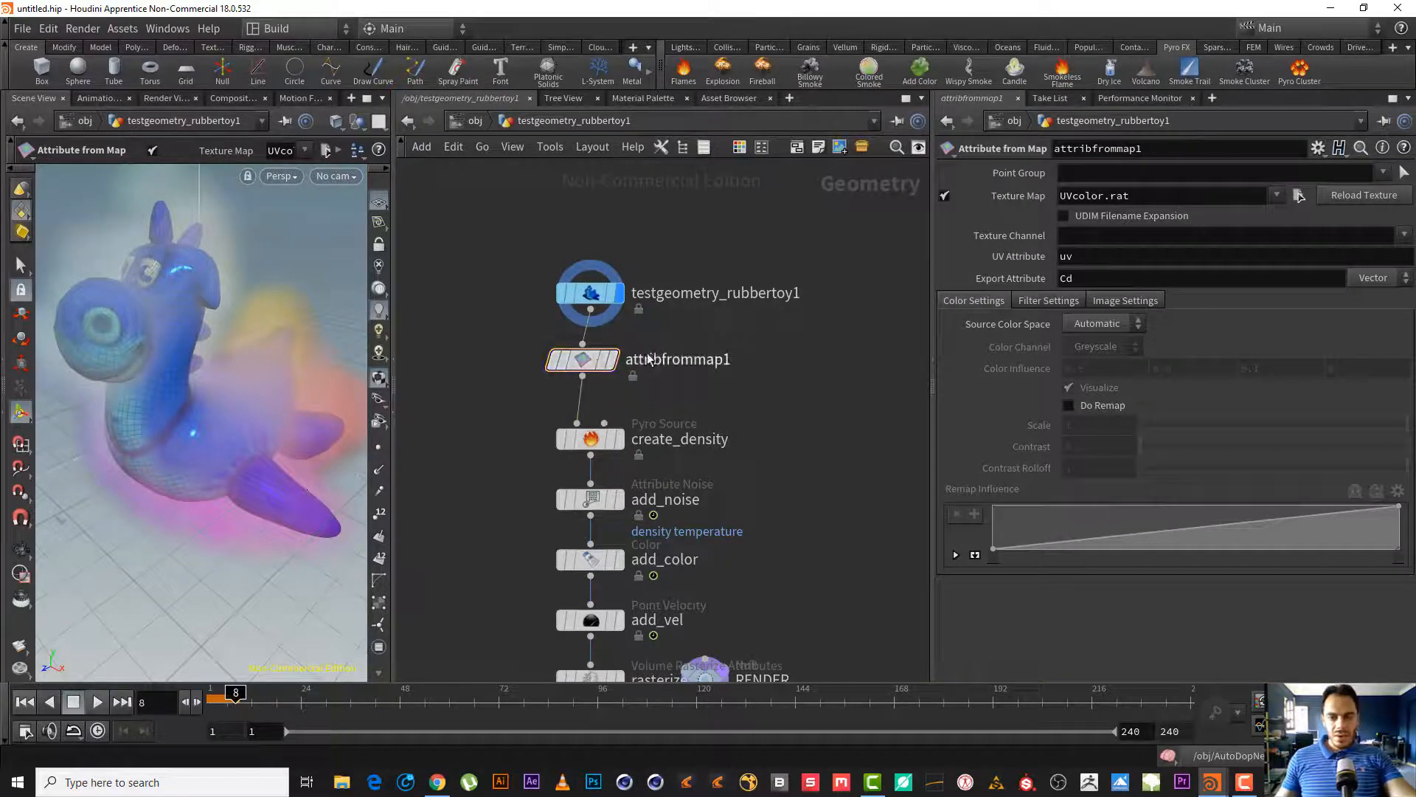
# - Display the attribfrommap1 result with the other objects hidden, and widen the 3D viewport
pyautogui.click(612, 359)
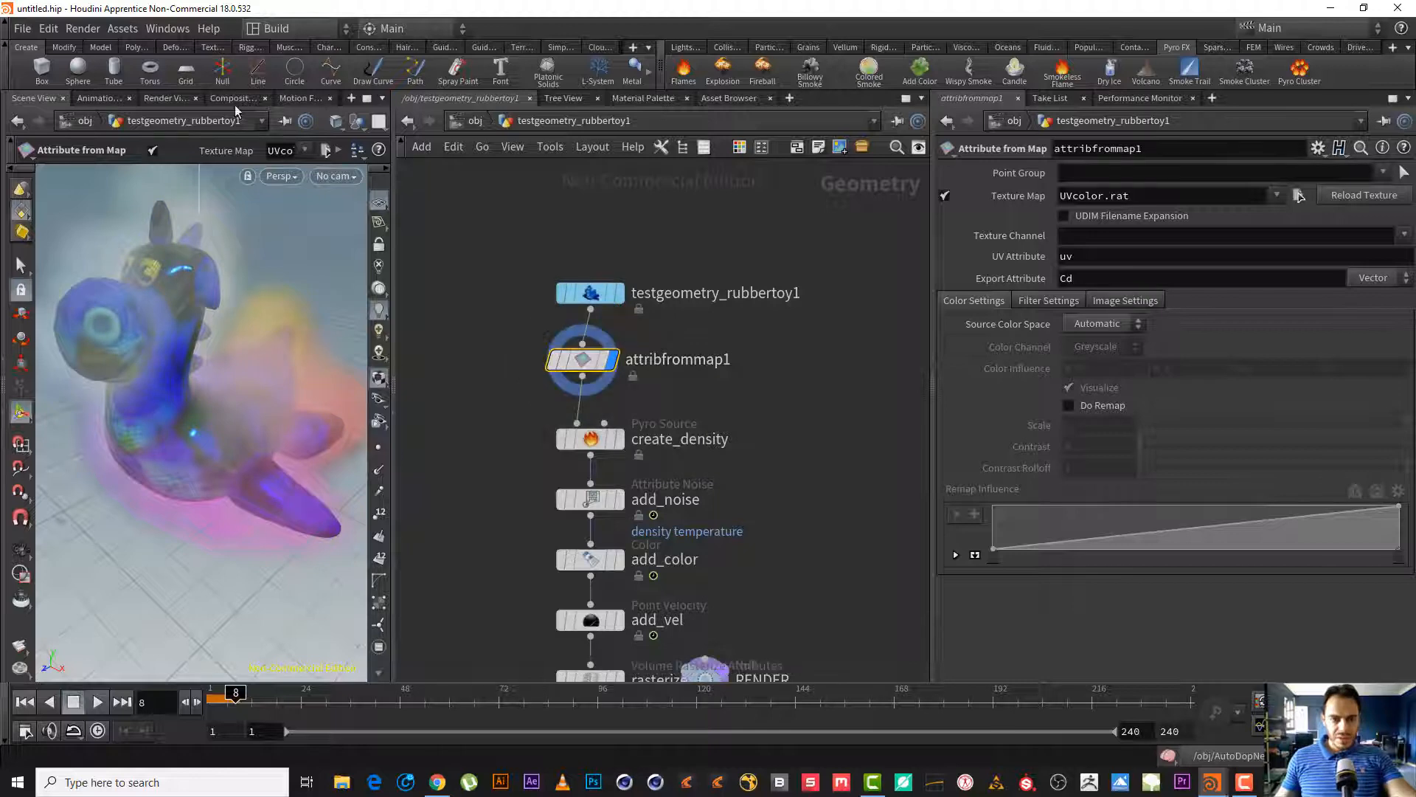
pyautogui.click(358, 121)
pyautogui.click(391, 180)
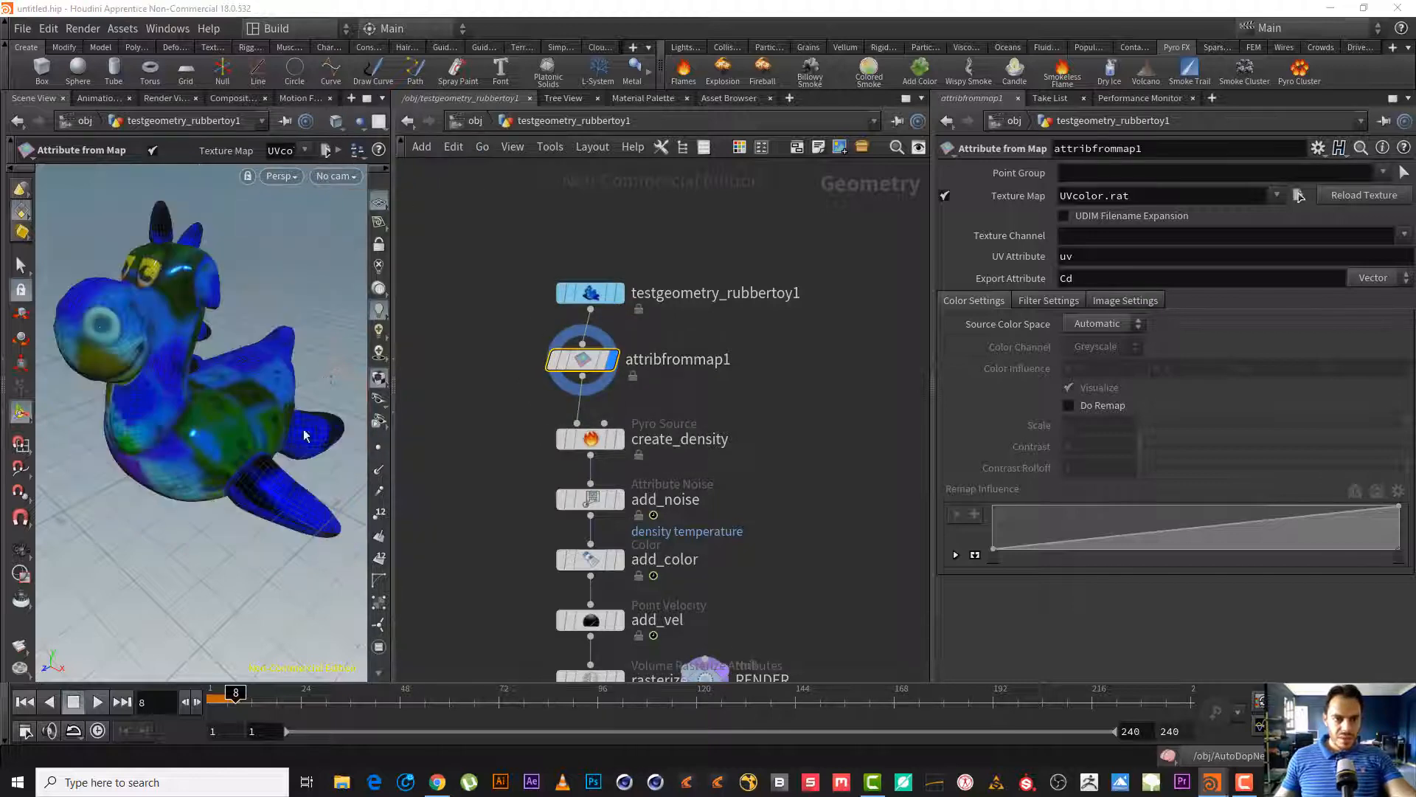
pyautogui.moveTo(392, 347); pyautogui.dragTo(459, 347)
pyautogui.moveTo(732, 402); pyautogui.dragTo(617, 347)
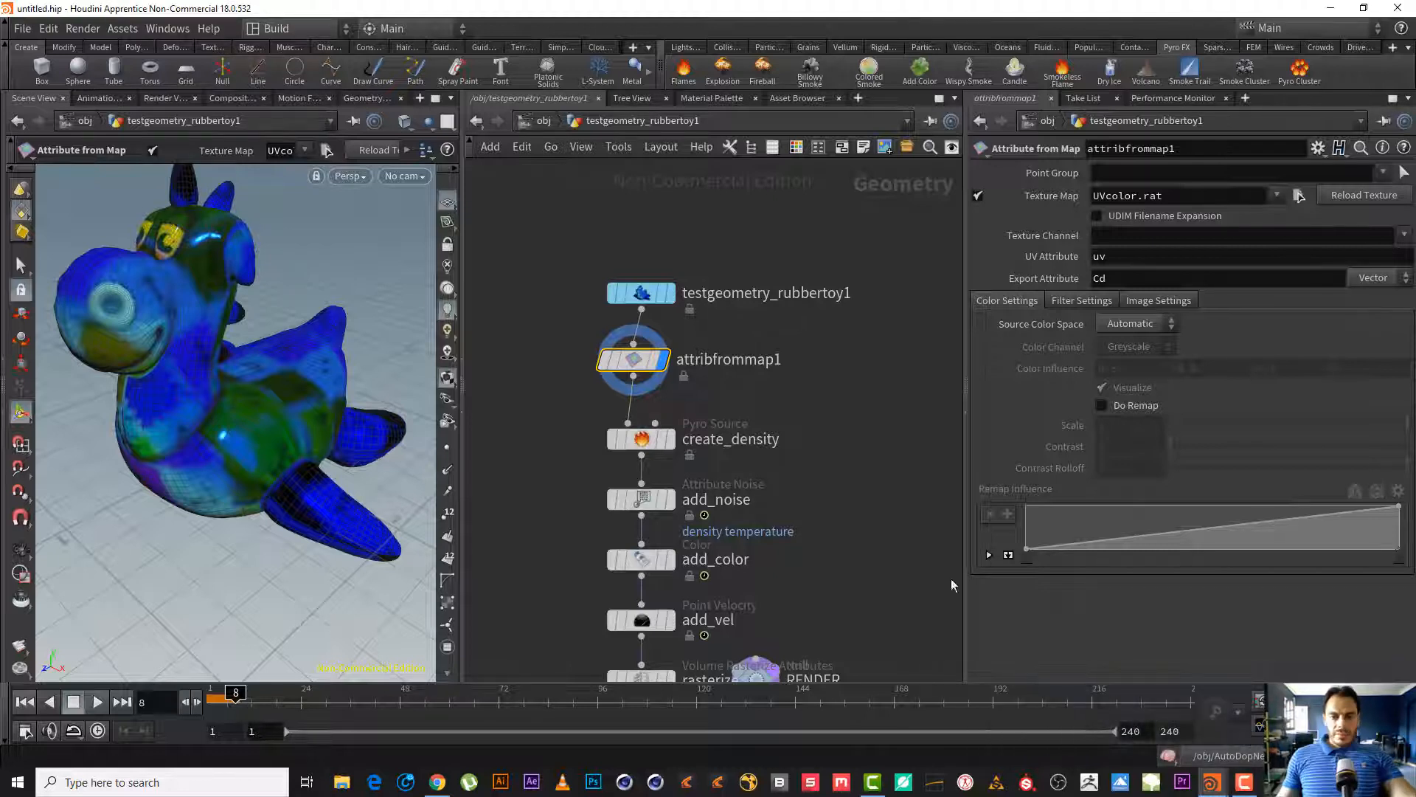
# - Allow editing of the contents of the testgeometry_rubbertoy1 asset and enter its internal network
pyautogui.rightClick(635, 361)
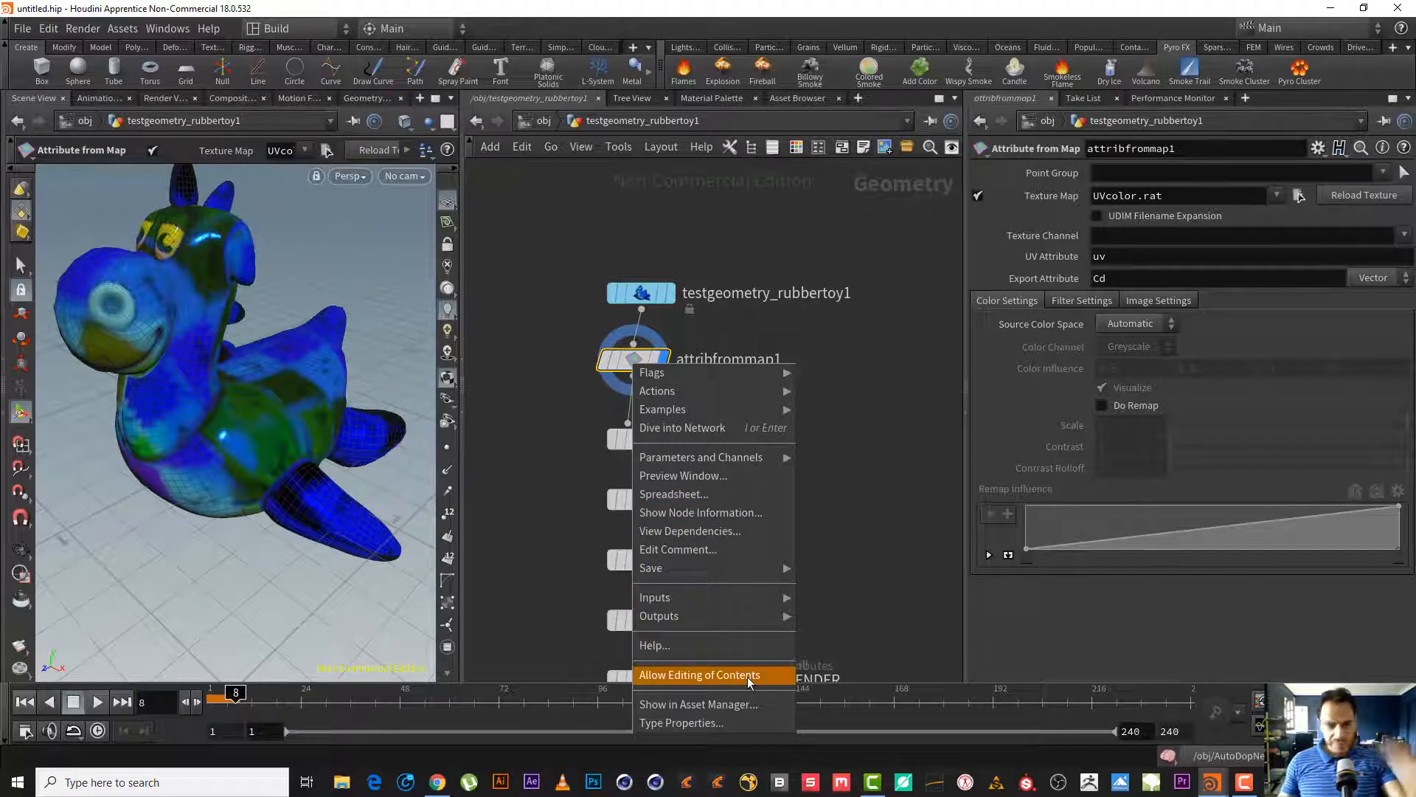
pyautogui.click(867, 571)
pyautogui.rightClick(633, 297)
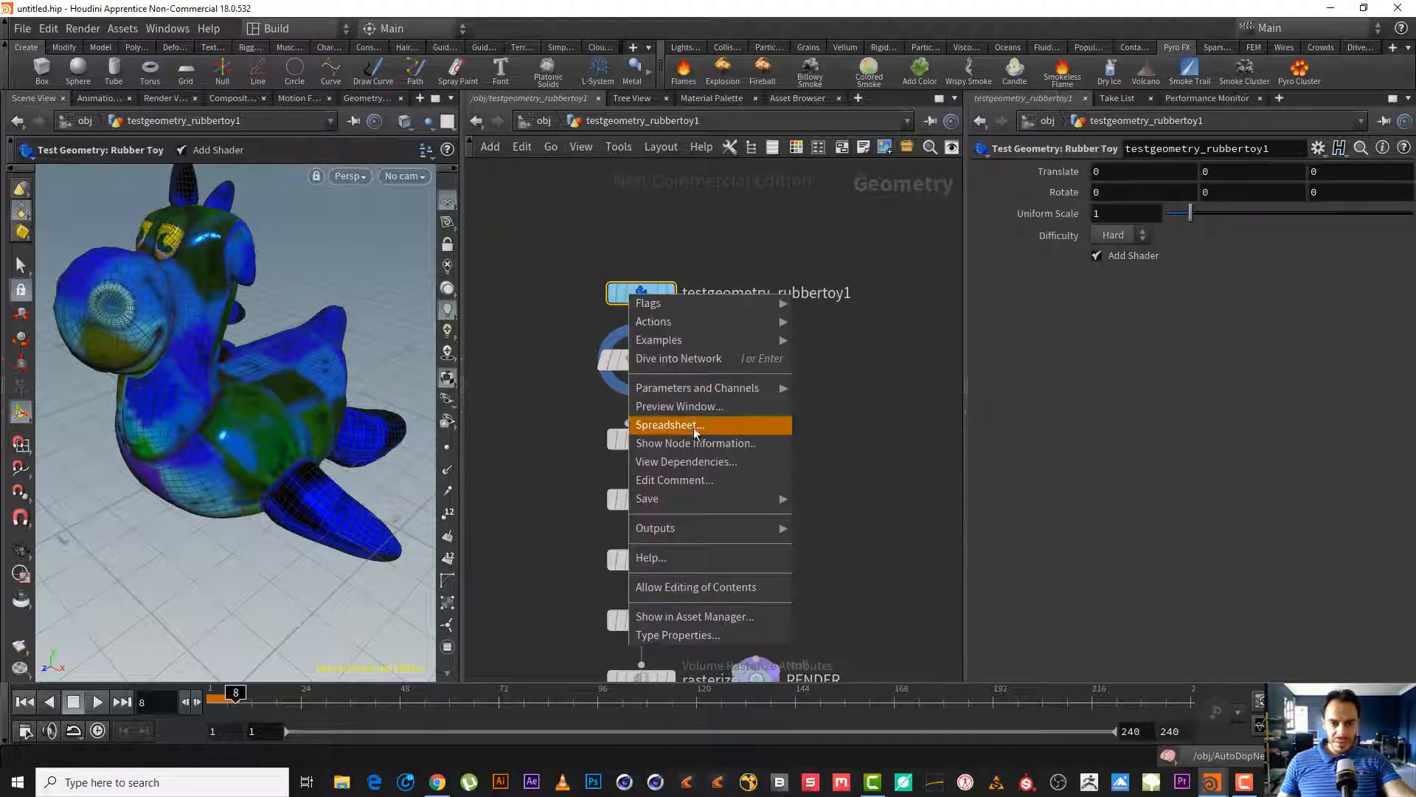
pyautogui.click(727, 589)
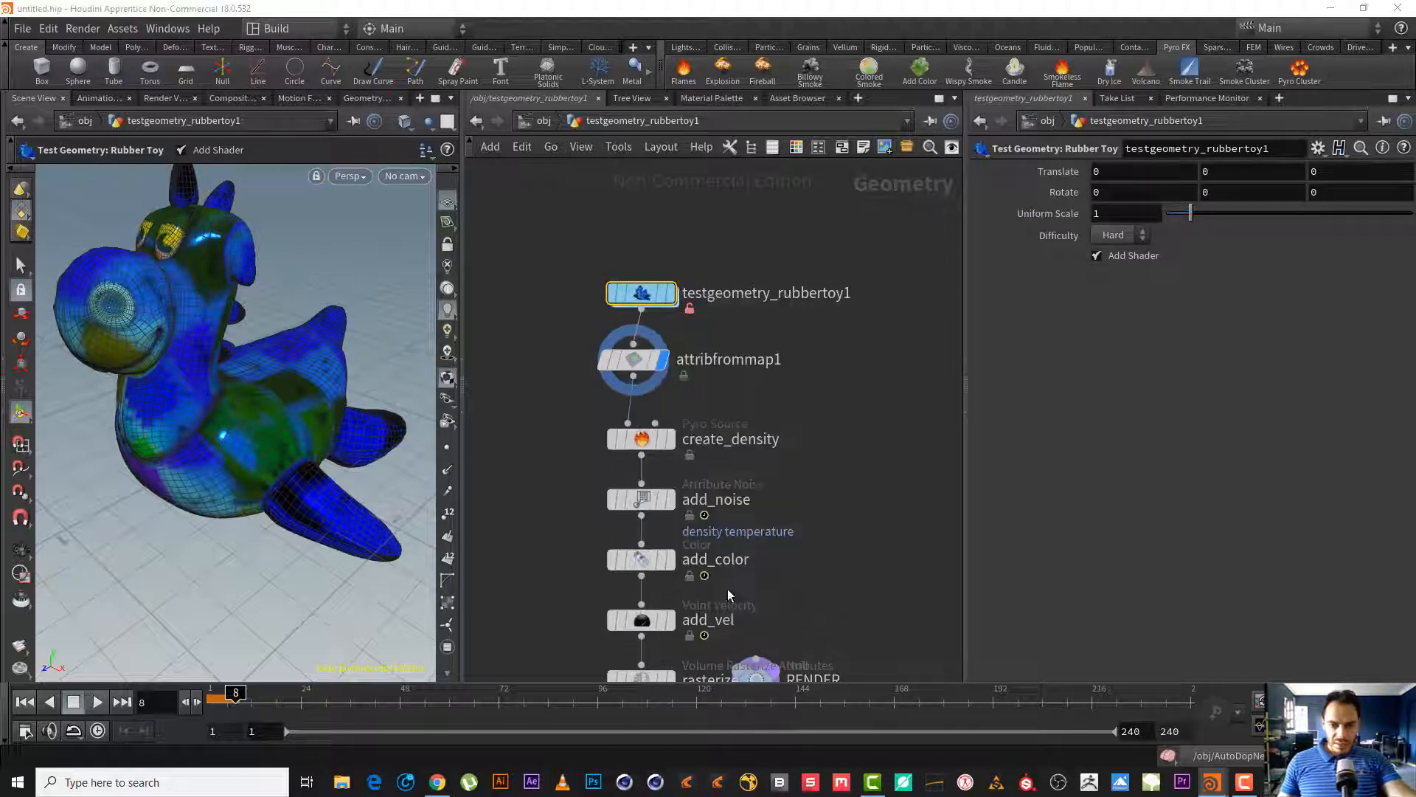
pyautogui.doubleClick(636, 294)
# - Go from material1 to its assigned ToyShader and copy the Base Color Texture parameter
pyautogui.moveTo(818, 375); pyautogui.dragTo(714, 279)
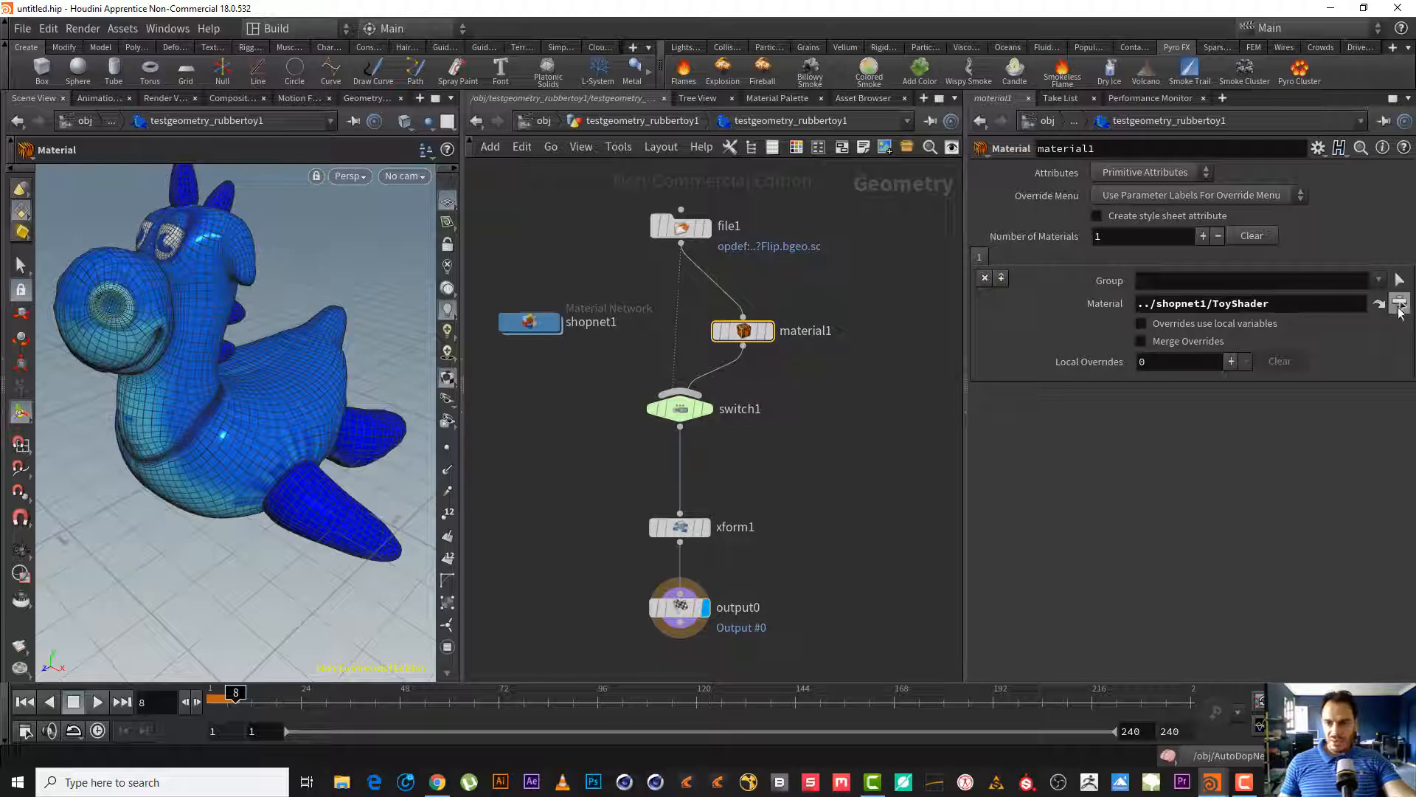
pyautogui.click(1373, 307)
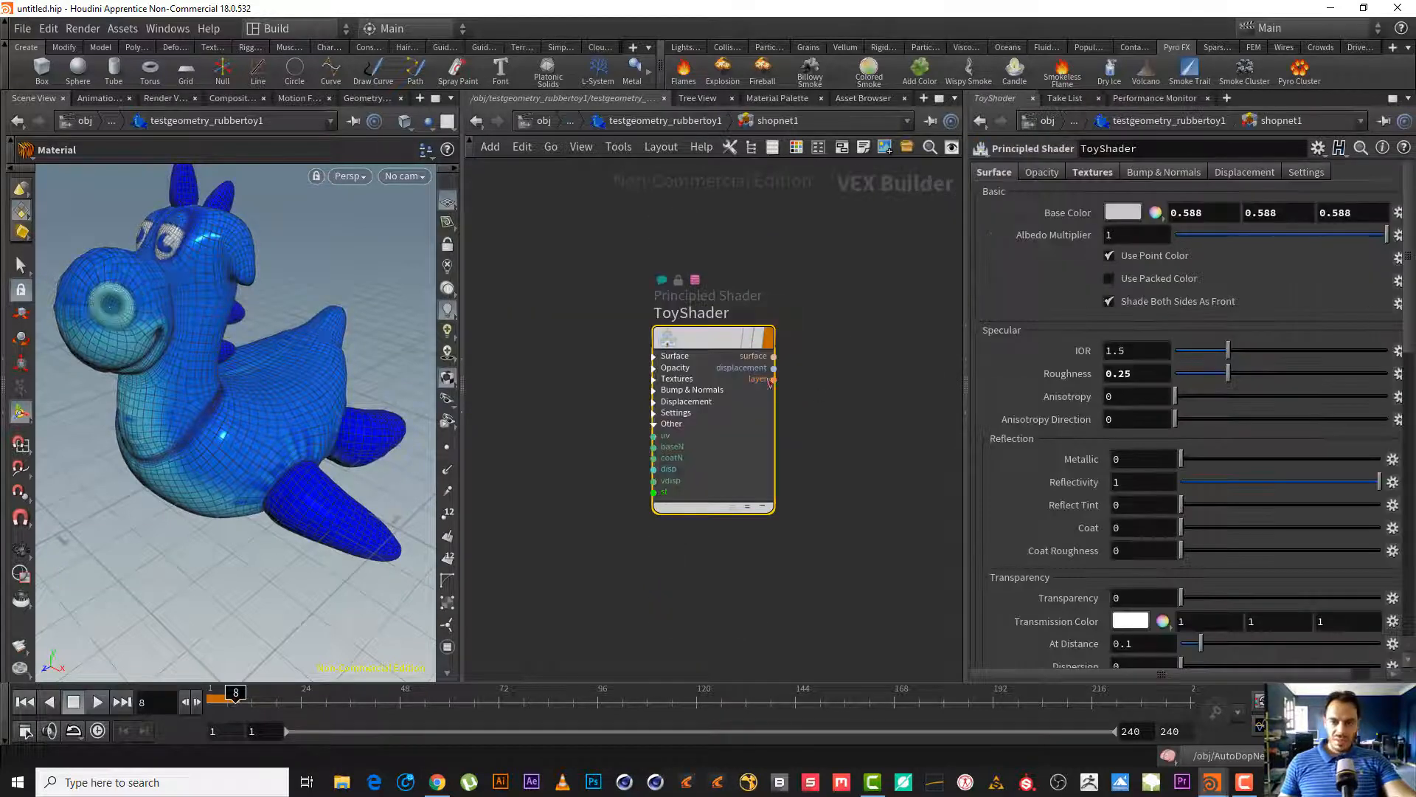
pyautogui.click(1108, 174)
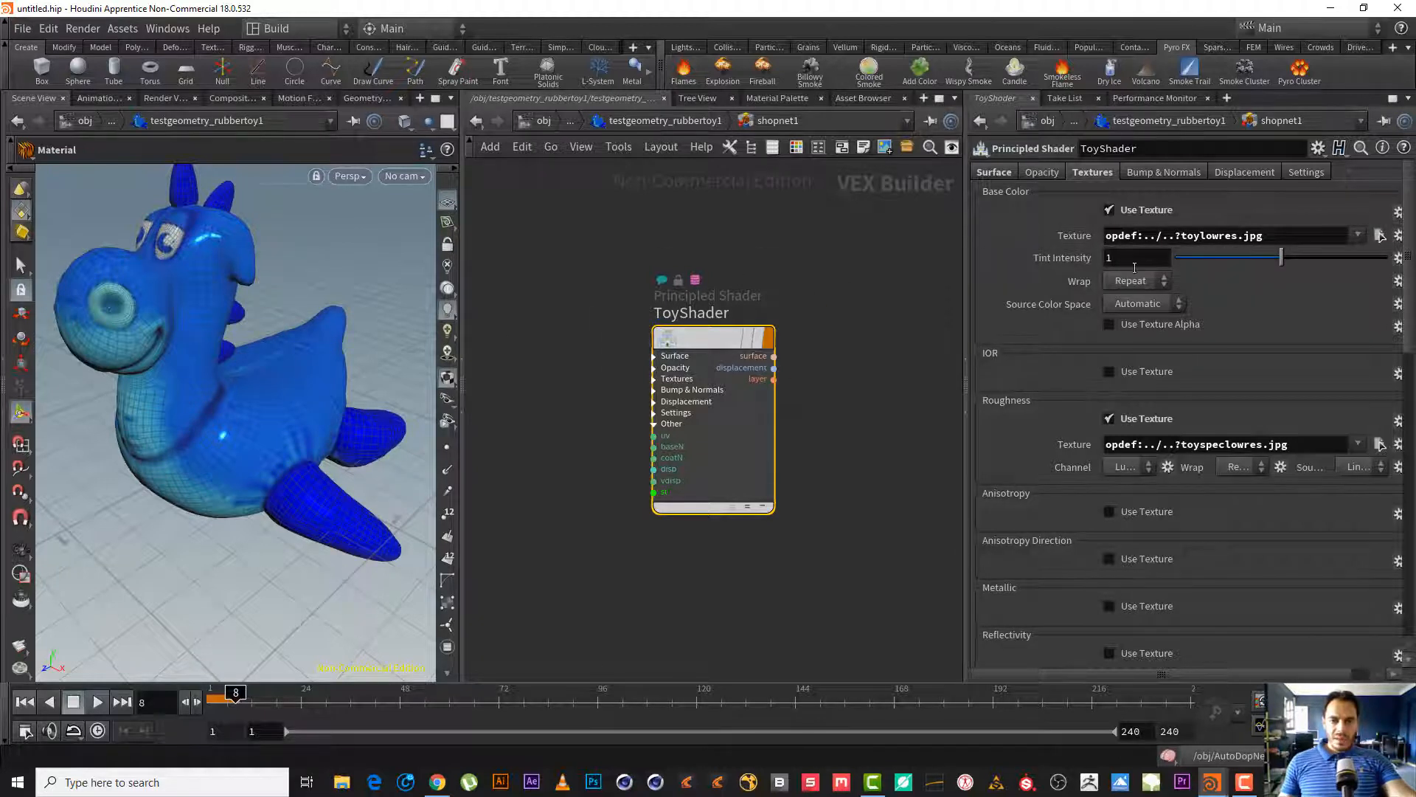
pyautogui.rightClick(1064, 236)
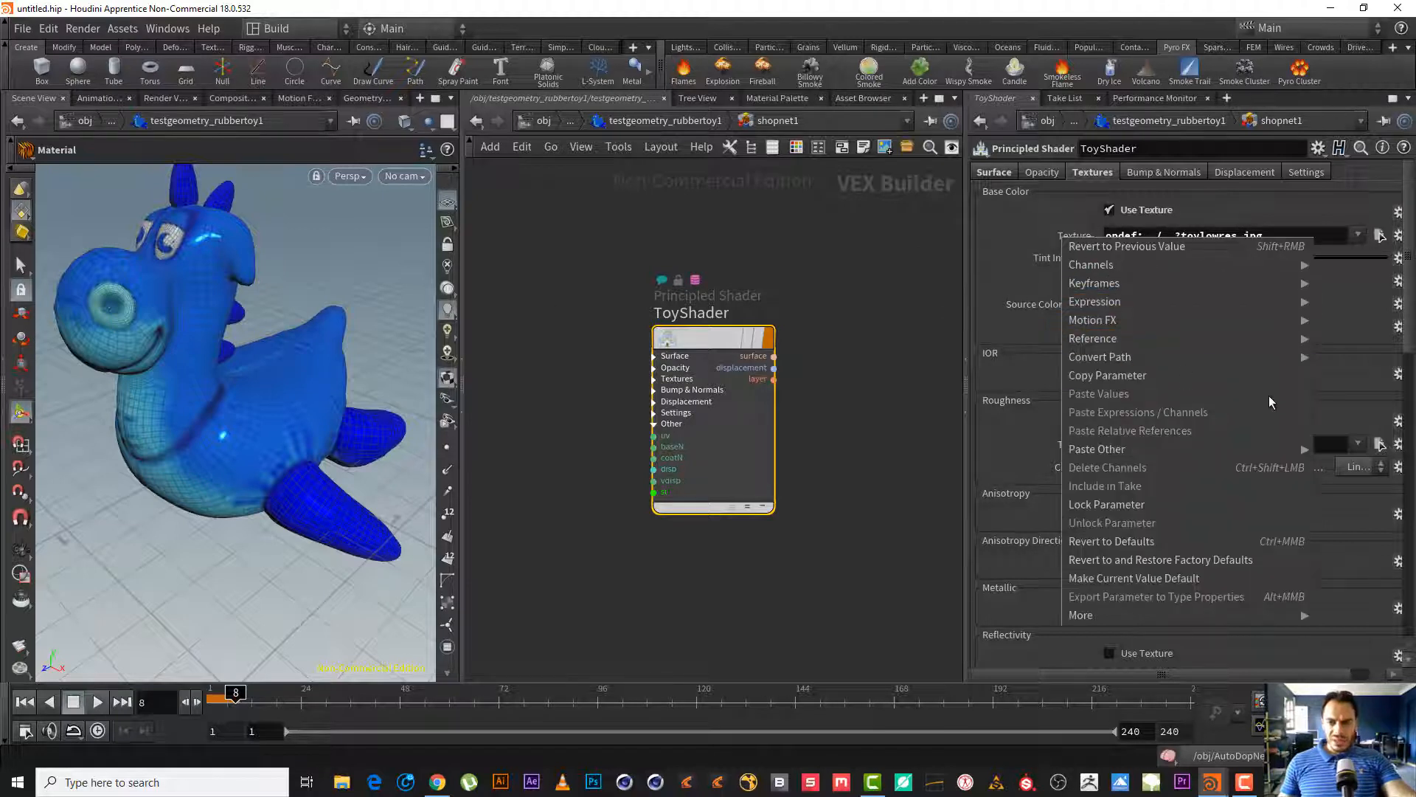
pyautogui.click(1155, 376)
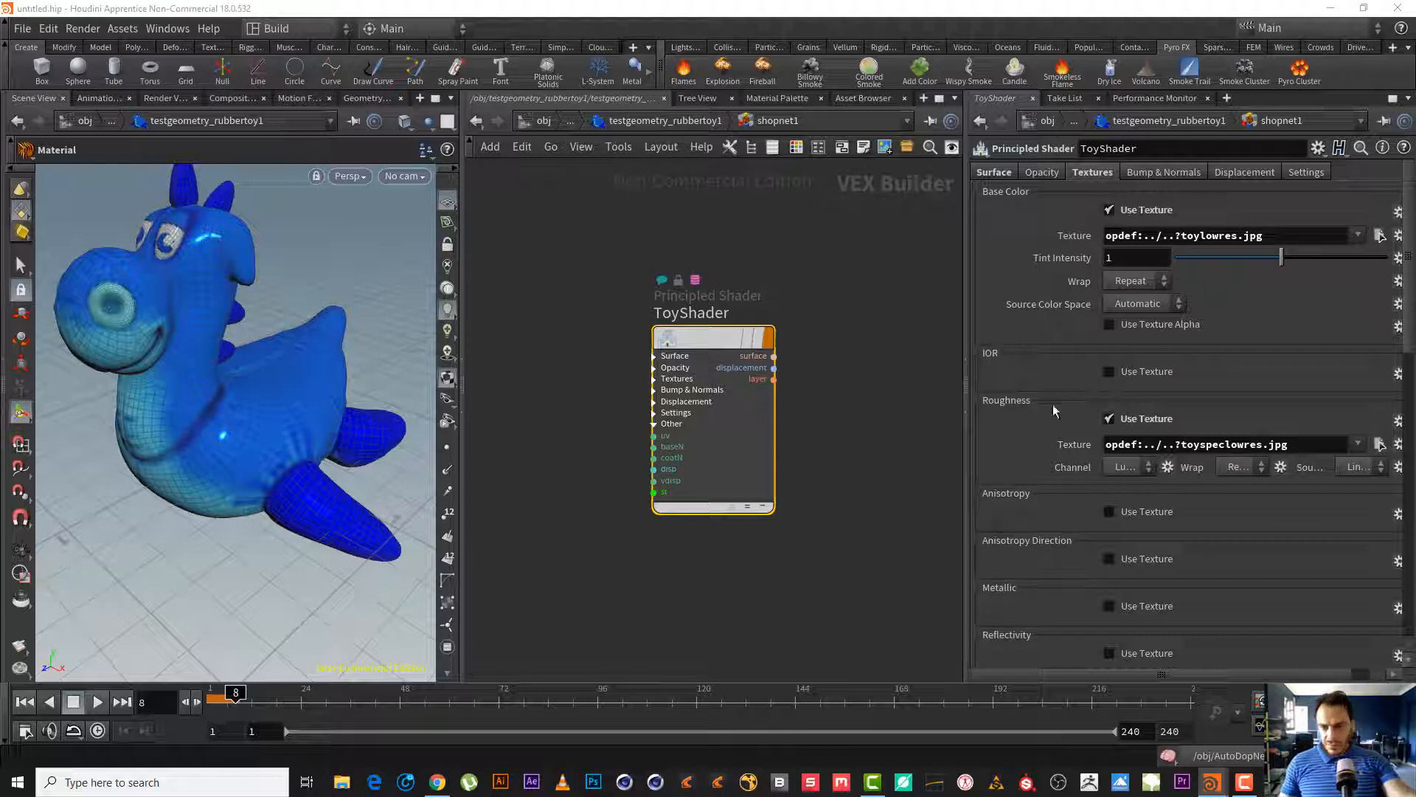
# - Return to the outer toy network and paste the copied parameter as a relative reference into attribfrommap1's Texture Map
pyautogui.click(627, 120)
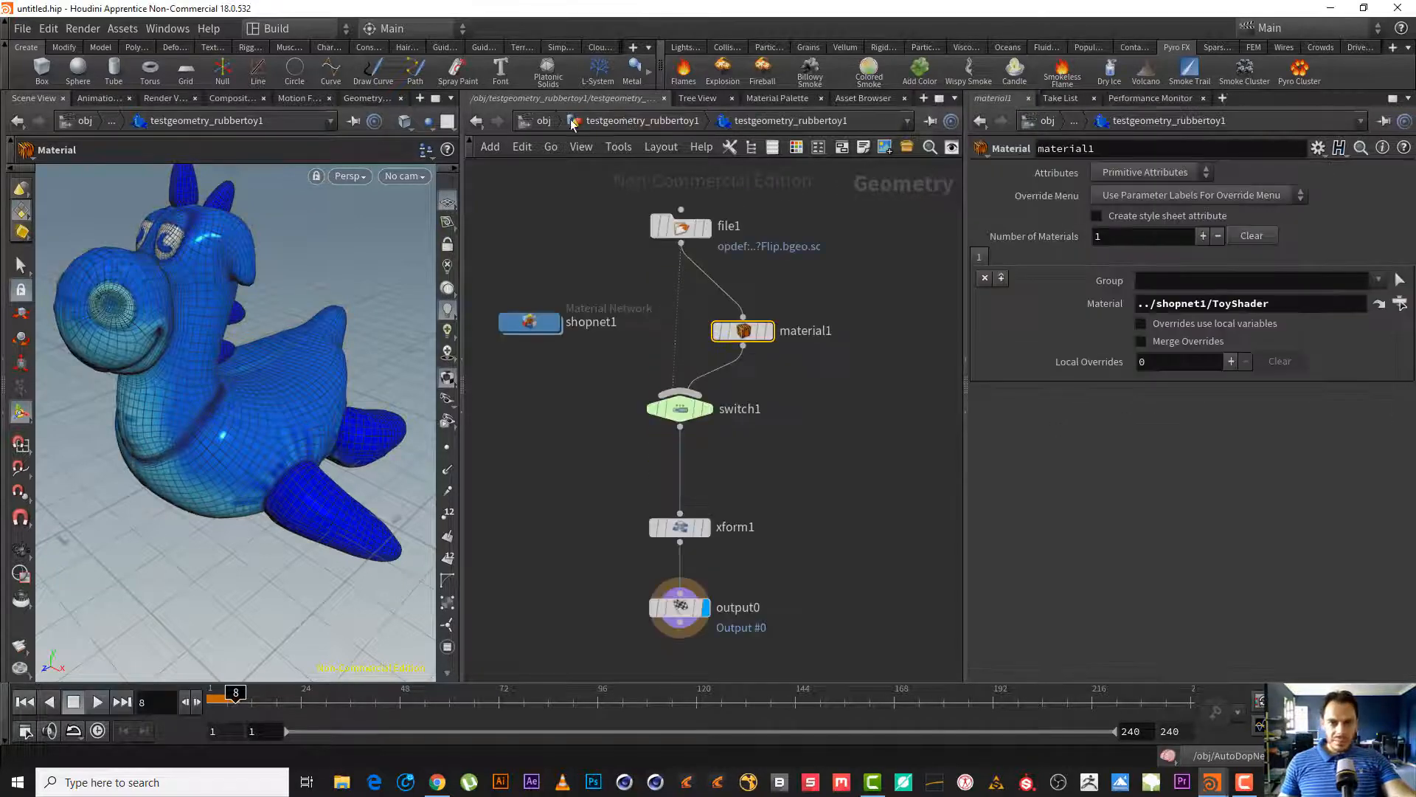
pyautogui.click(572, 122)
pyautogui.click(642, 359)
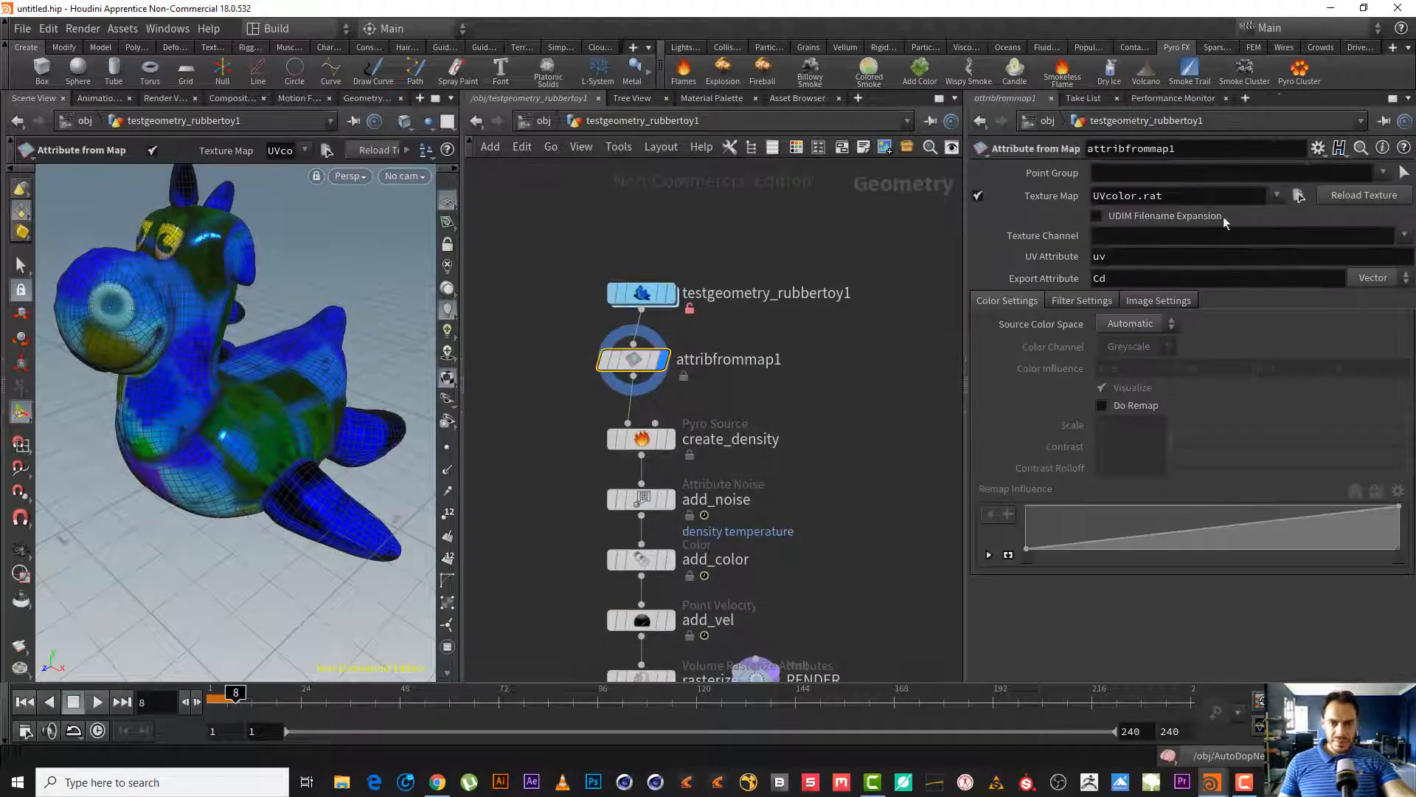
pyautogui.rightClick(1043, 195)
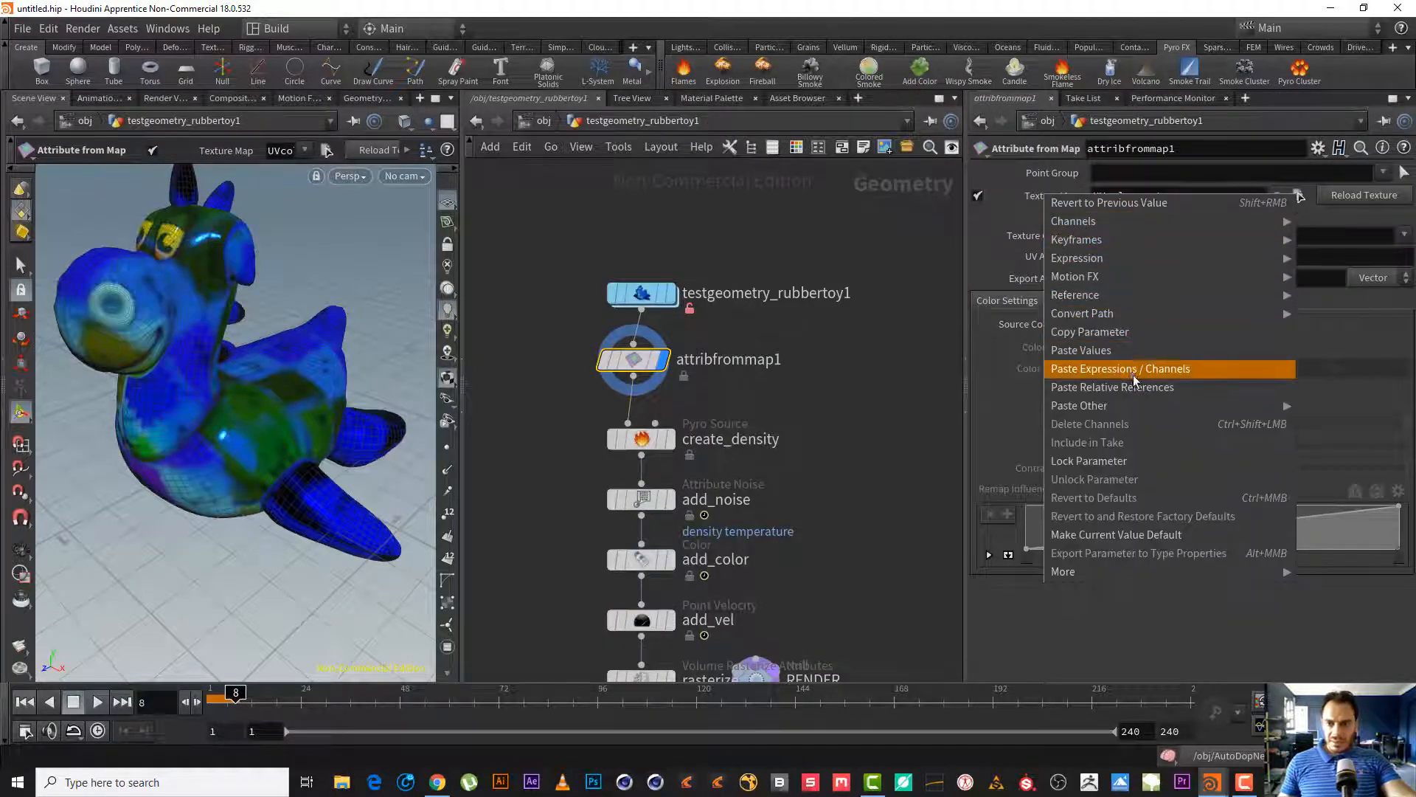
pyautogui.click(1153, 385)
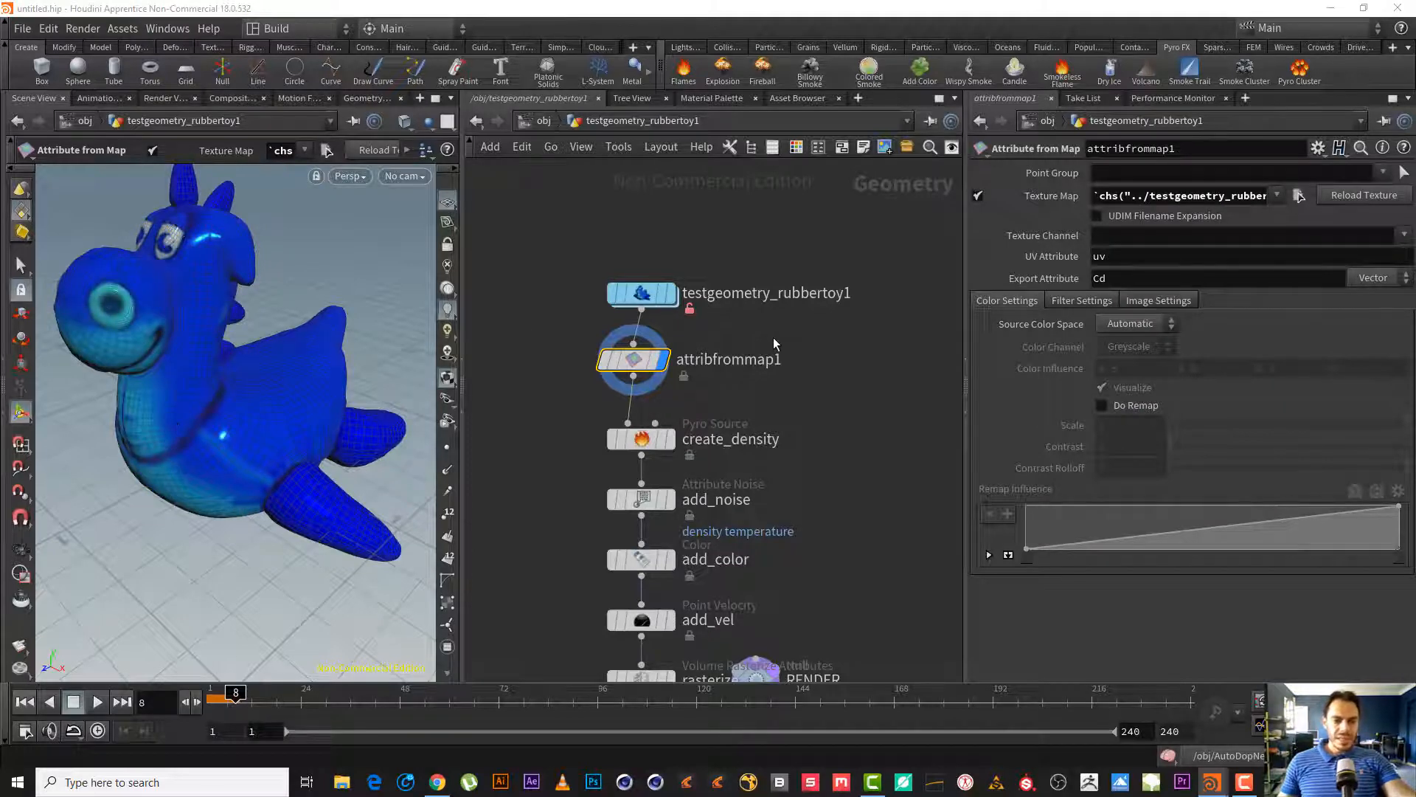
# - Insert a Scatter node between attribfrommap1 and create_density, display it, and set its Force Total Count to 100000
pyautogui.moveTo(773, 342); pyautogui.dragTo(803, 359, button='middle')
pyautogui.moveTo(590, 265); pyautogui.dragTo(682, 297)
pyautogui.press('Tab')
pyautogui.write('sc')
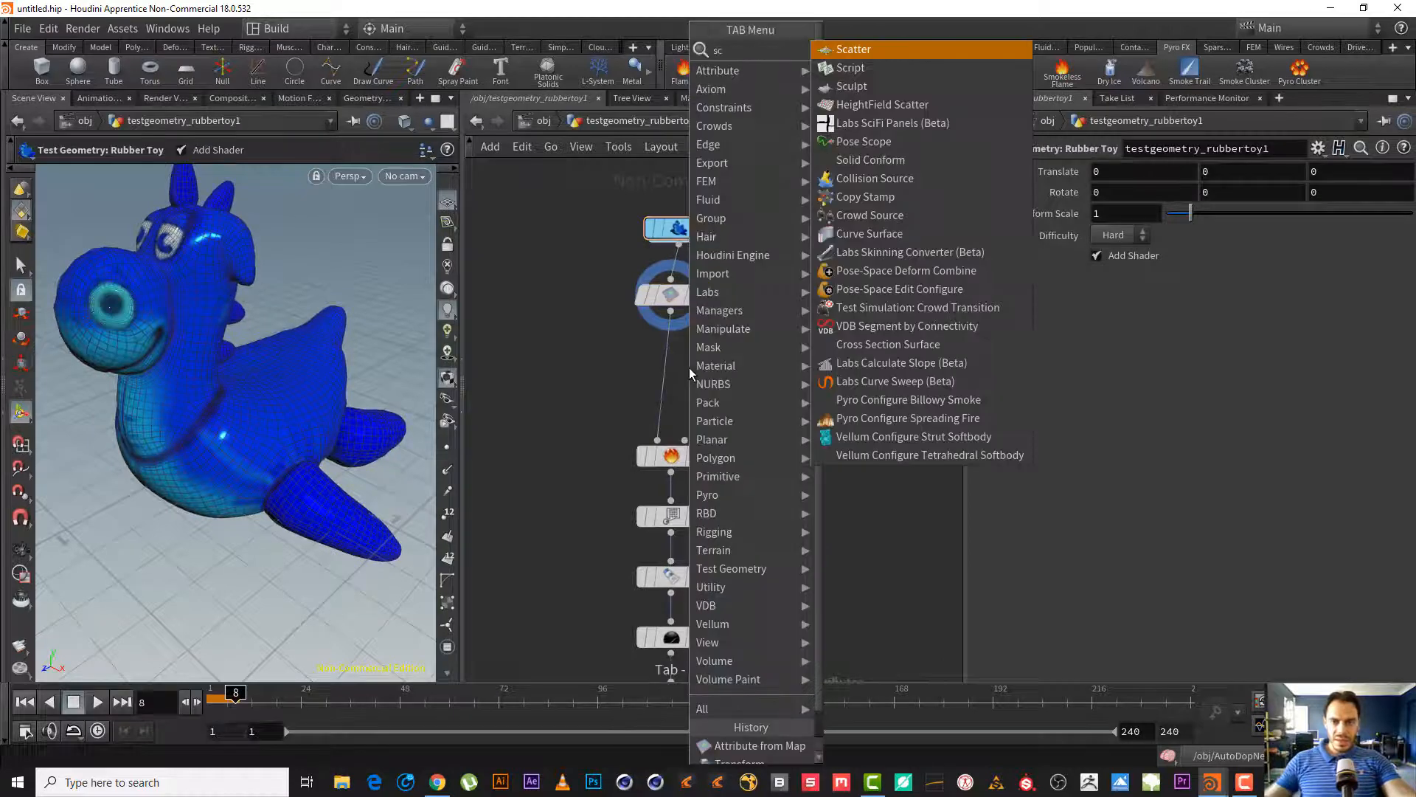
pyautogui.press('Return')
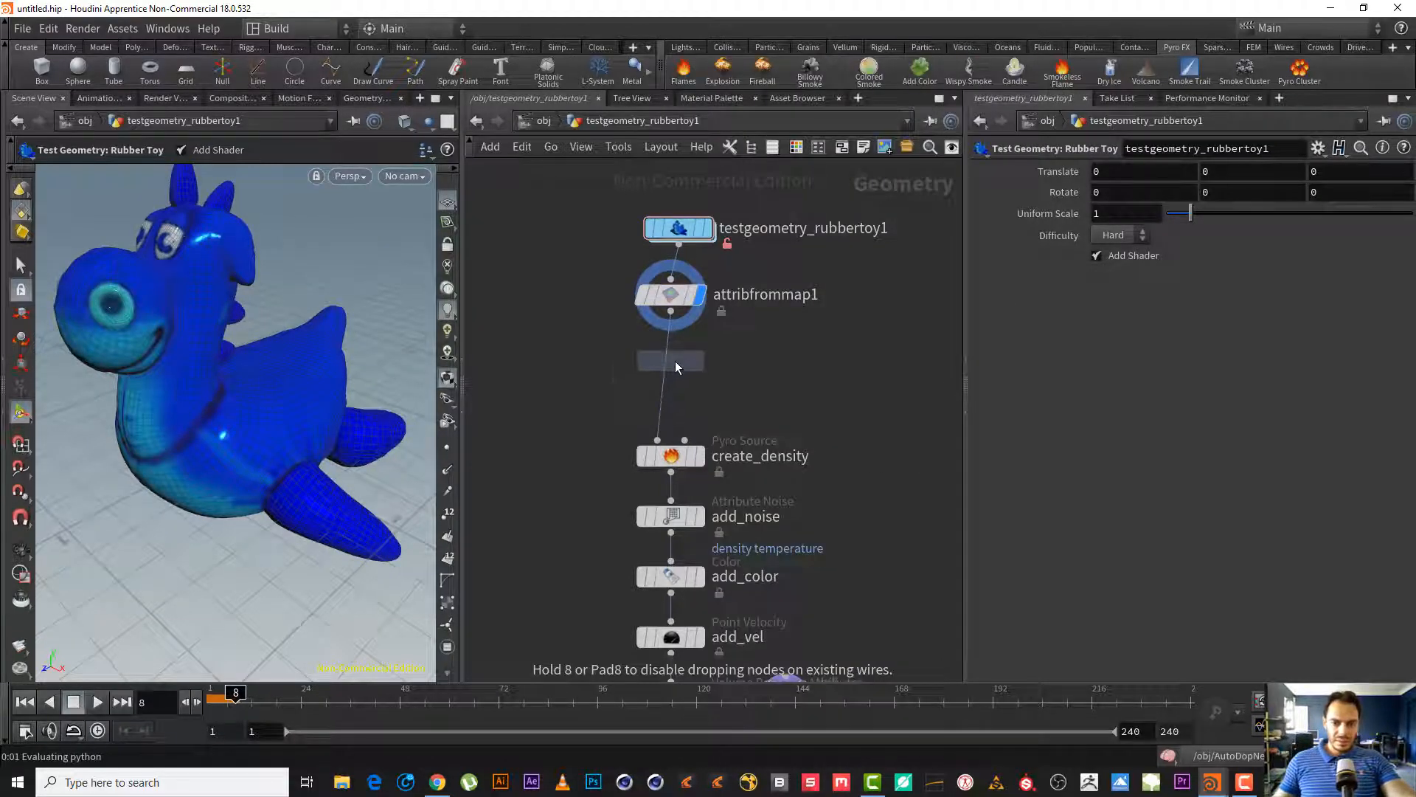
pyautogui.click(669, 363)
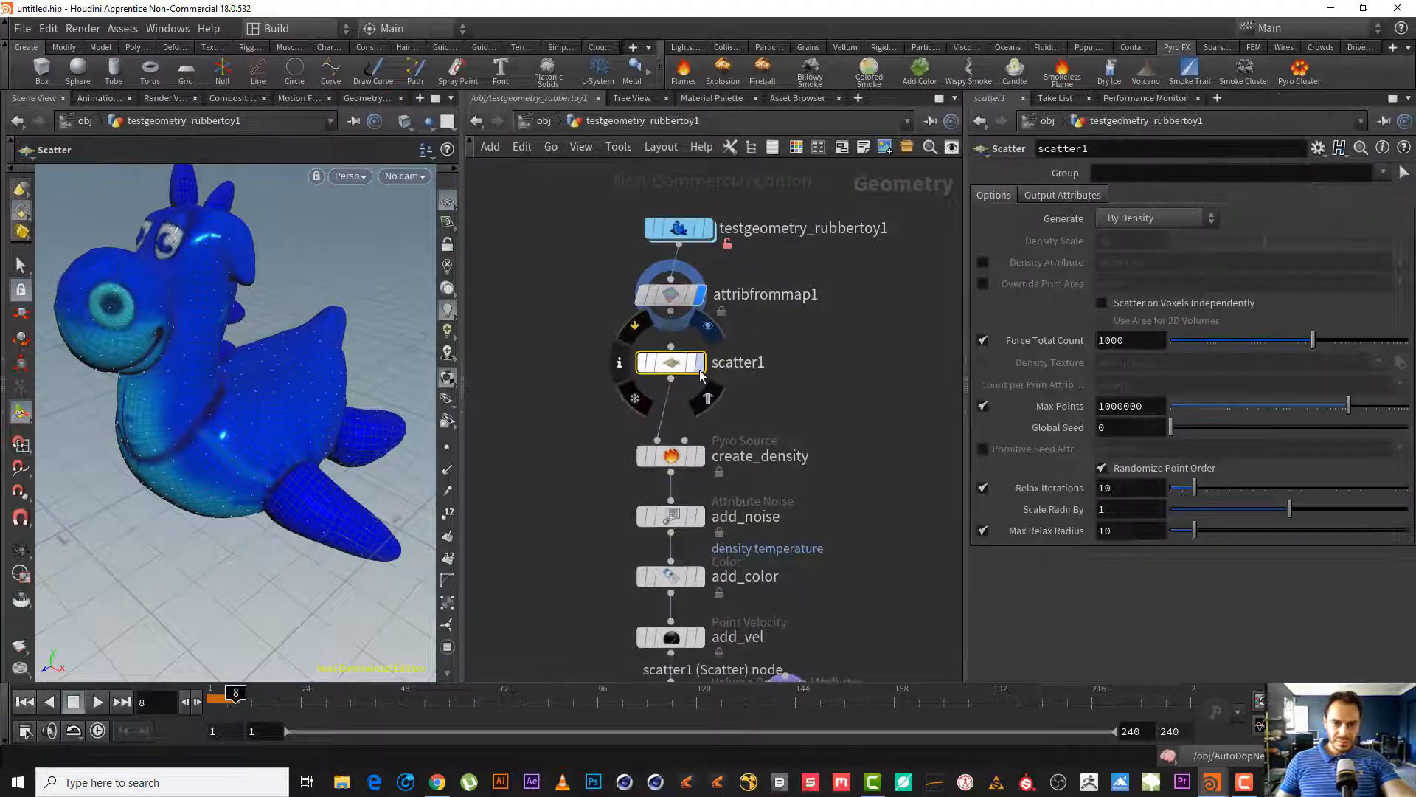
pyautogui.click(1134, 341)
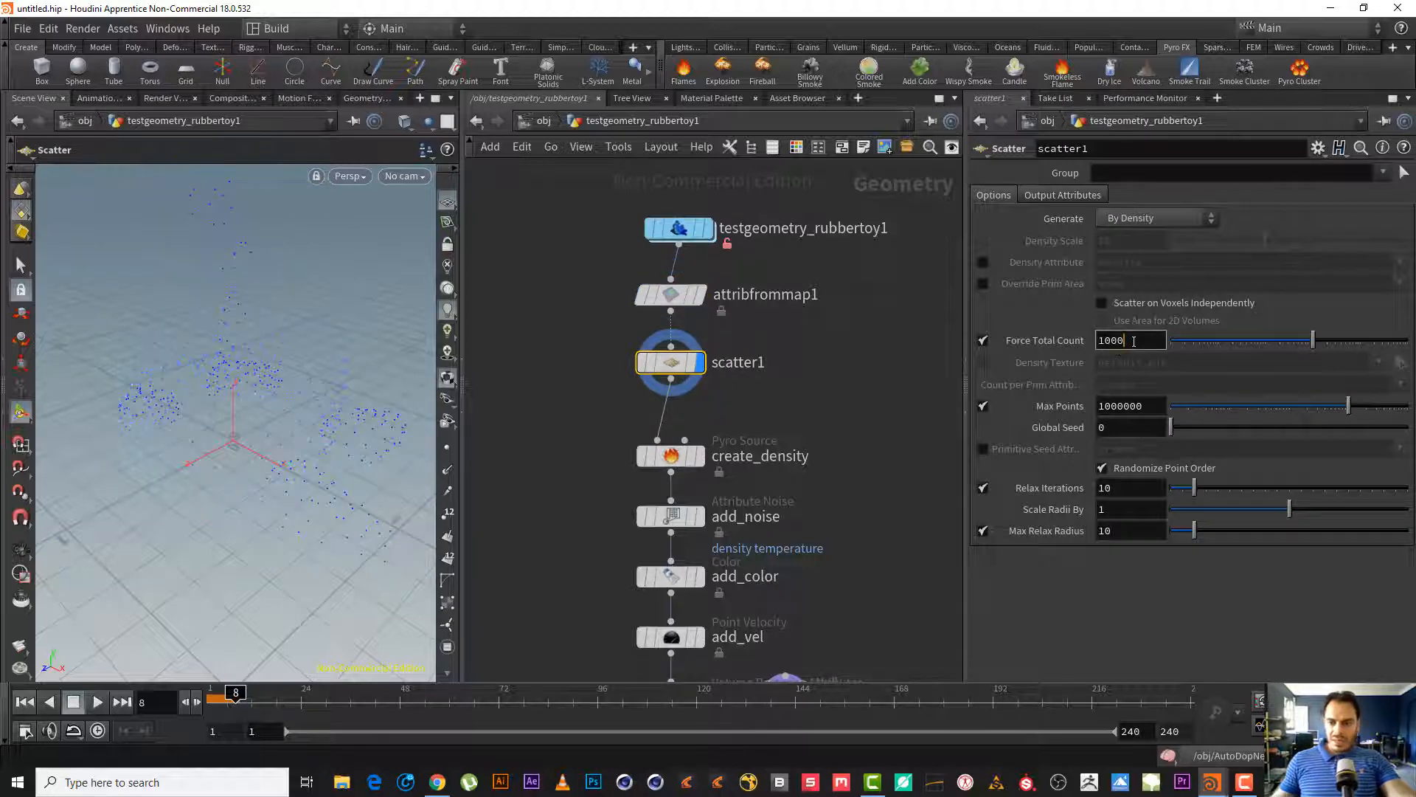
pyautogui.write('00')
pyautogui.press('Return')
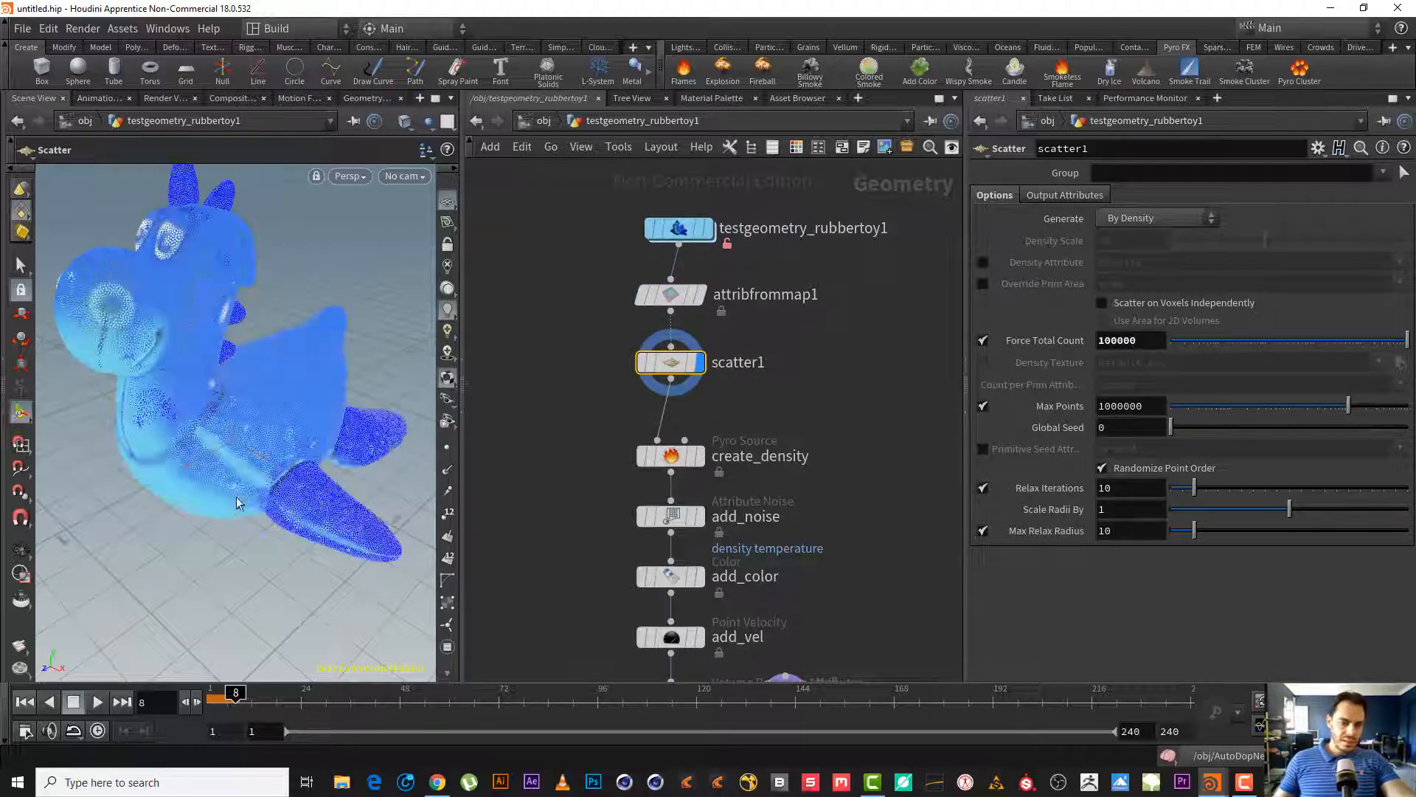
# - Inspect the scattered toy points up close and check the point attributes in scatter1's node information
pyautogui.keyDown('alt'); pyautogui.moveTo(183, 392); pyautogui.dragTo(189, 423); pyautogui.keyUp('alt')
pyautogui.keyDown('alt'); pyautogui.moveTo(189, 424); pyautogui.dragTo(243, 376, button='right'); pyautogui.keyUp('alt')
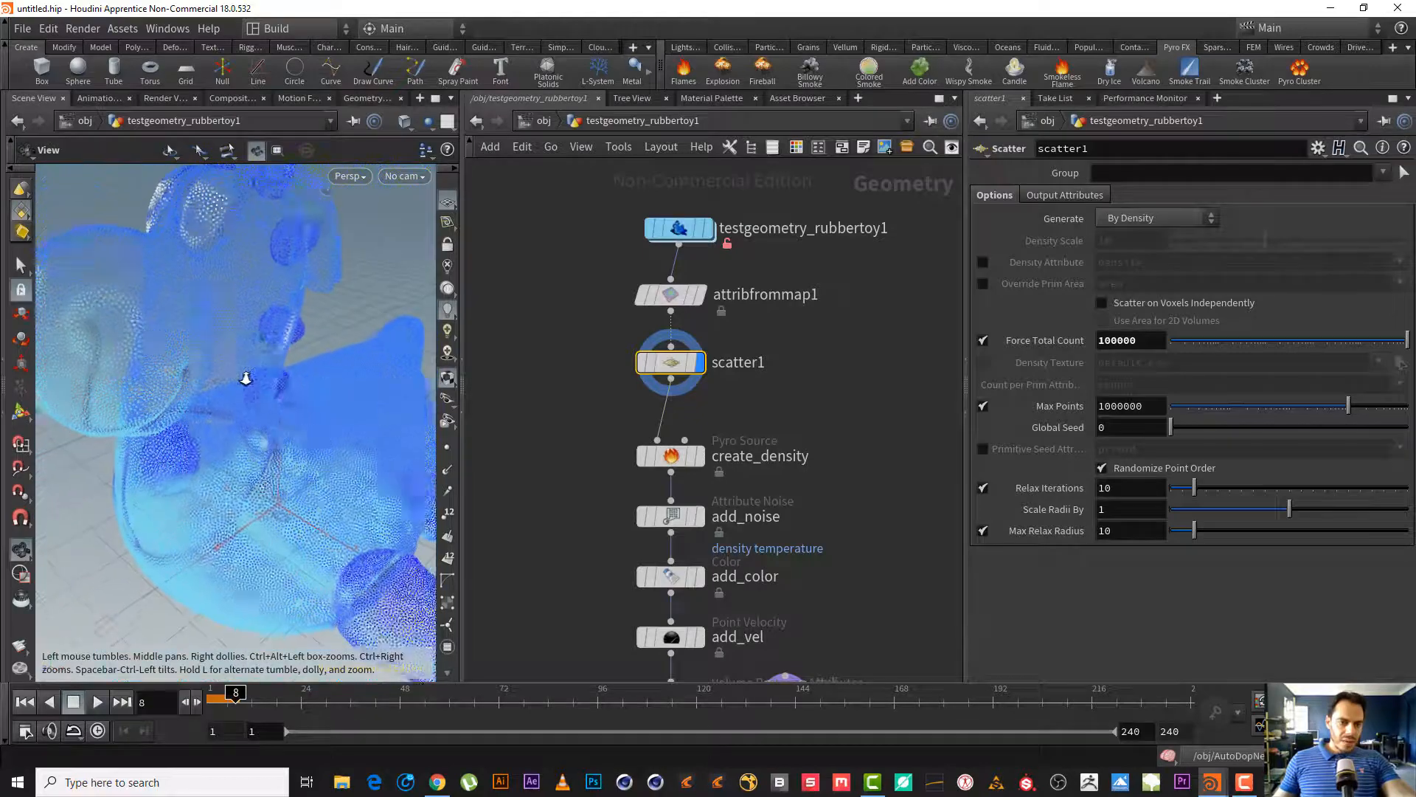
pyautogui.keyDown('alt'); pyautogui.moveTo(244, 376); pyautogui.dragTo(239, 376); pyautogui.keyUp('alt')
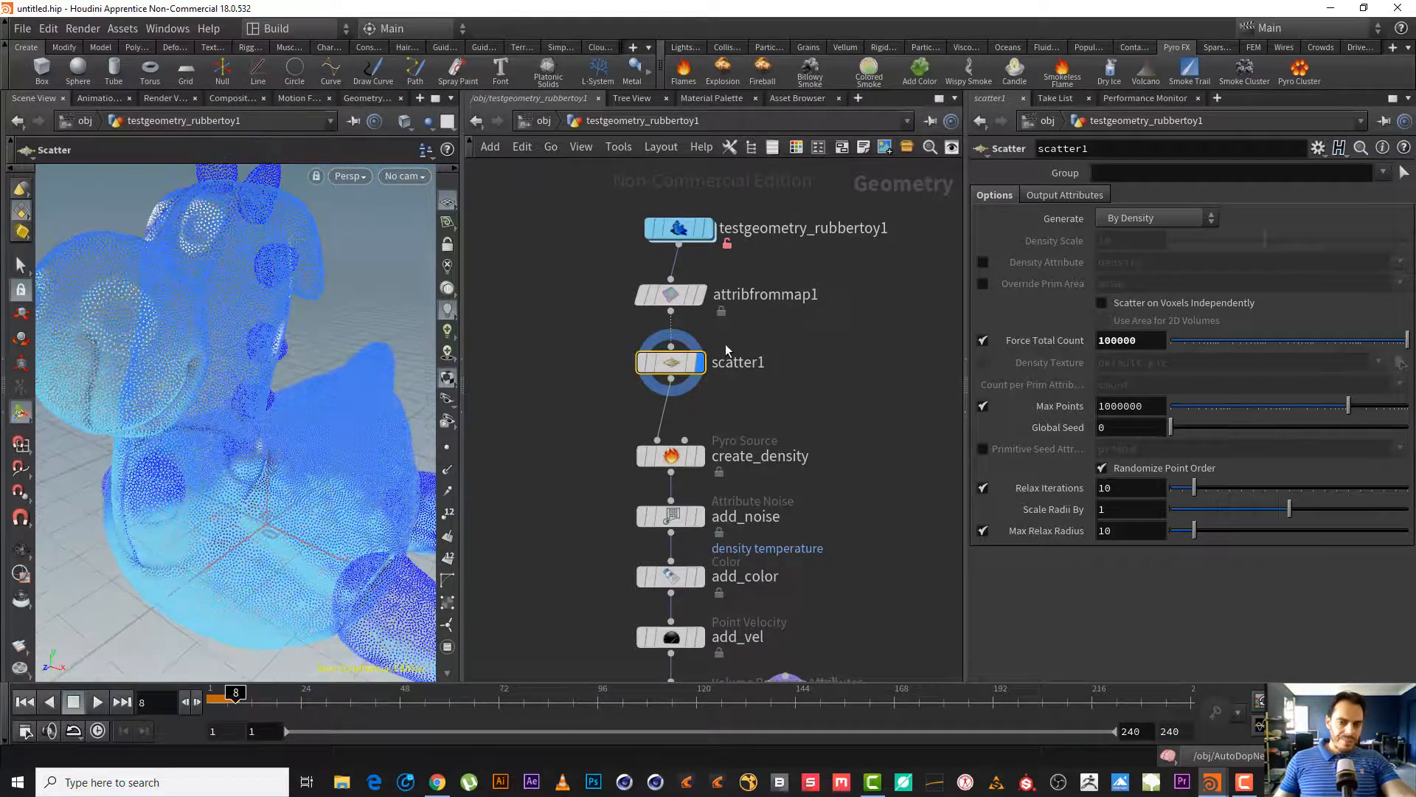
pyautogui.moveTo(708, 298)
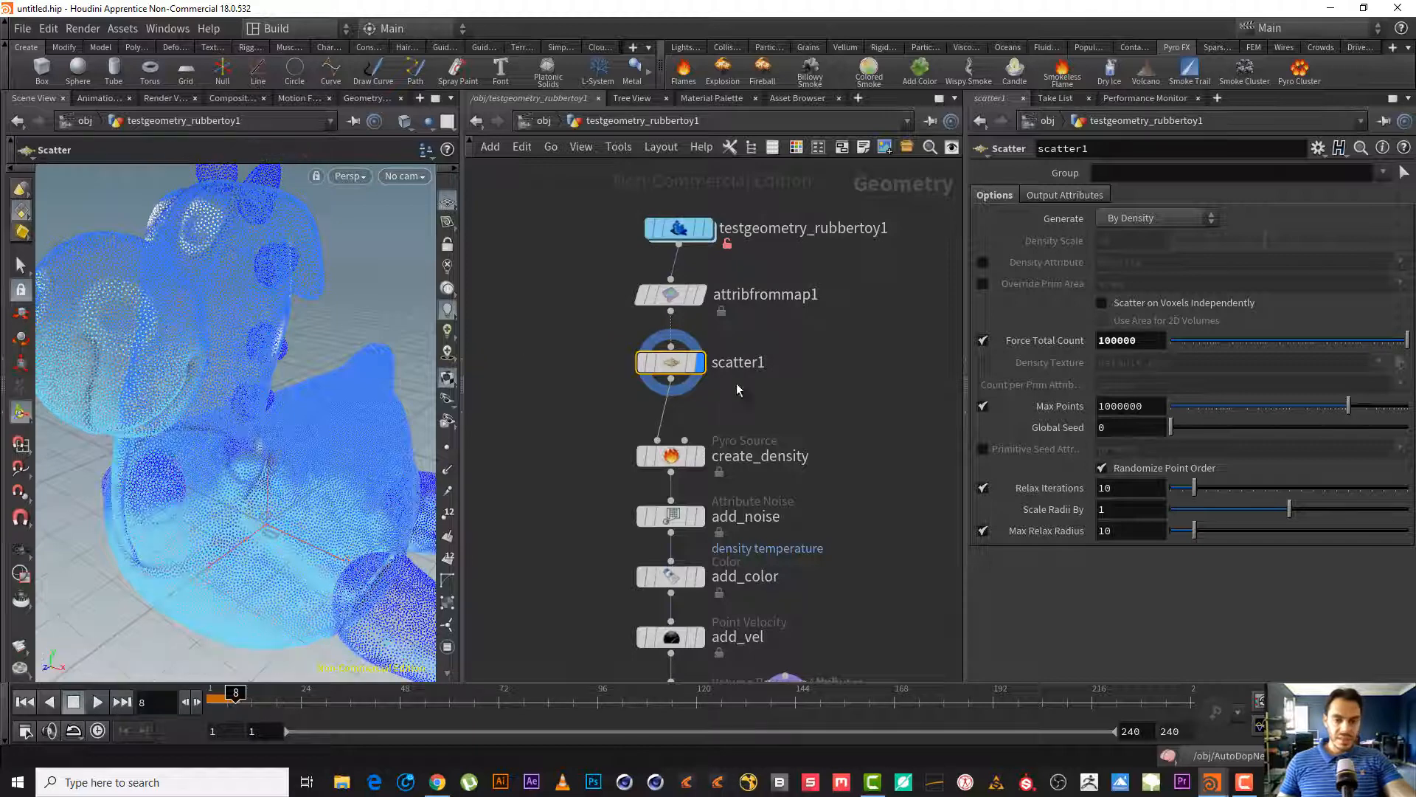
pyautogui.click(618, 362)
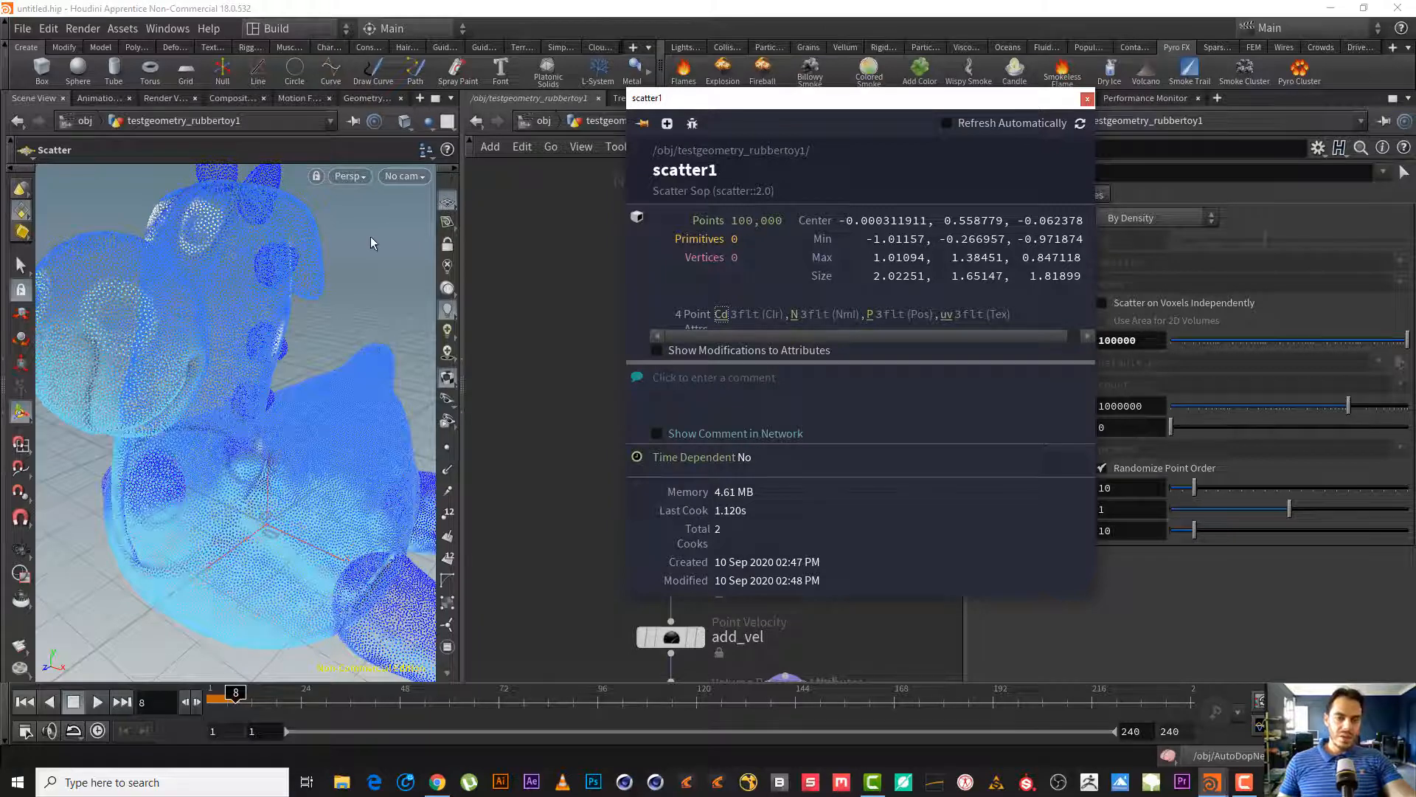
pyautogui.click(1087, 98)
pyautogui.moveTo(822, 349); pyautogui.dragTo(809, 331, button='middle')
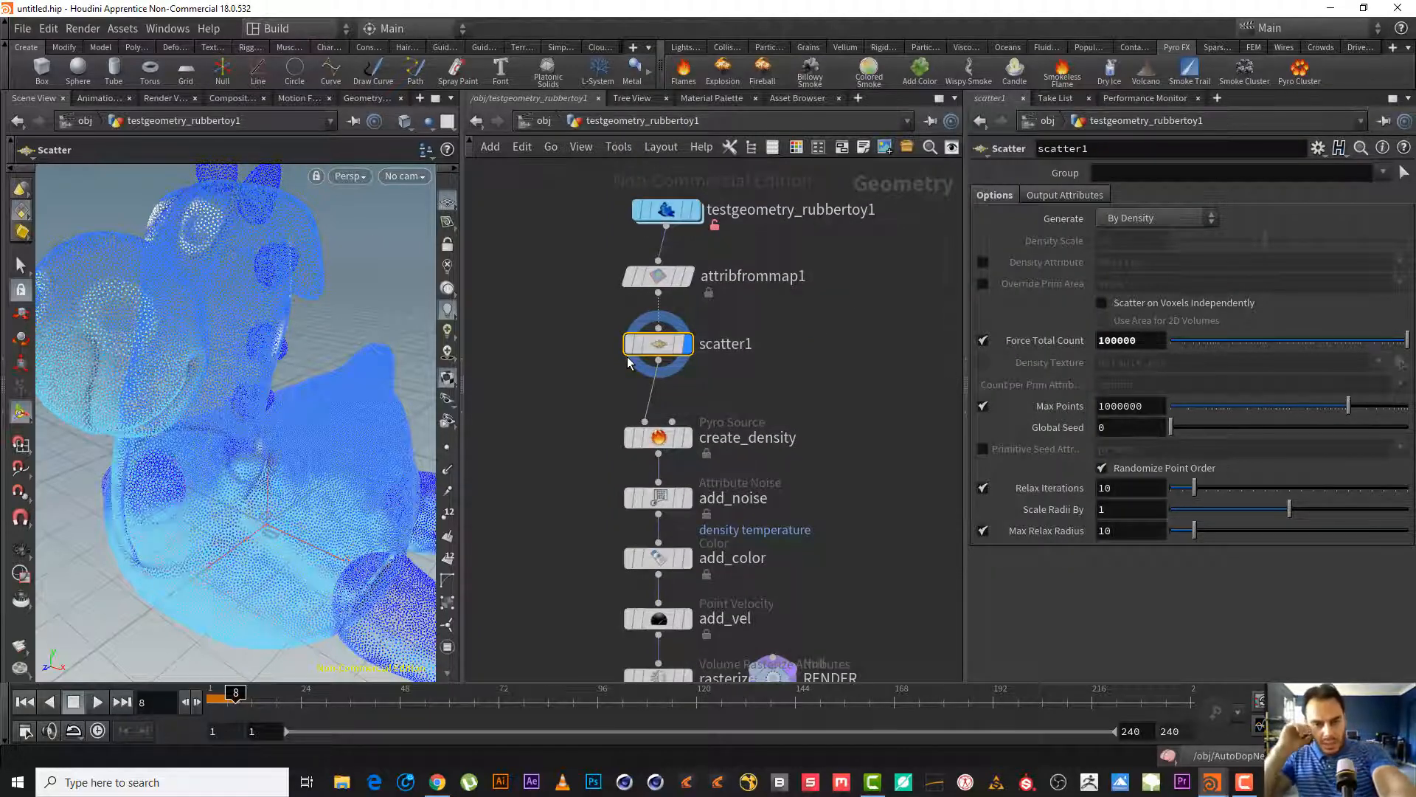
# - Remove the scatter1 node from the rubber toy network and display the create_density node's points
pyautogui.press('Up')
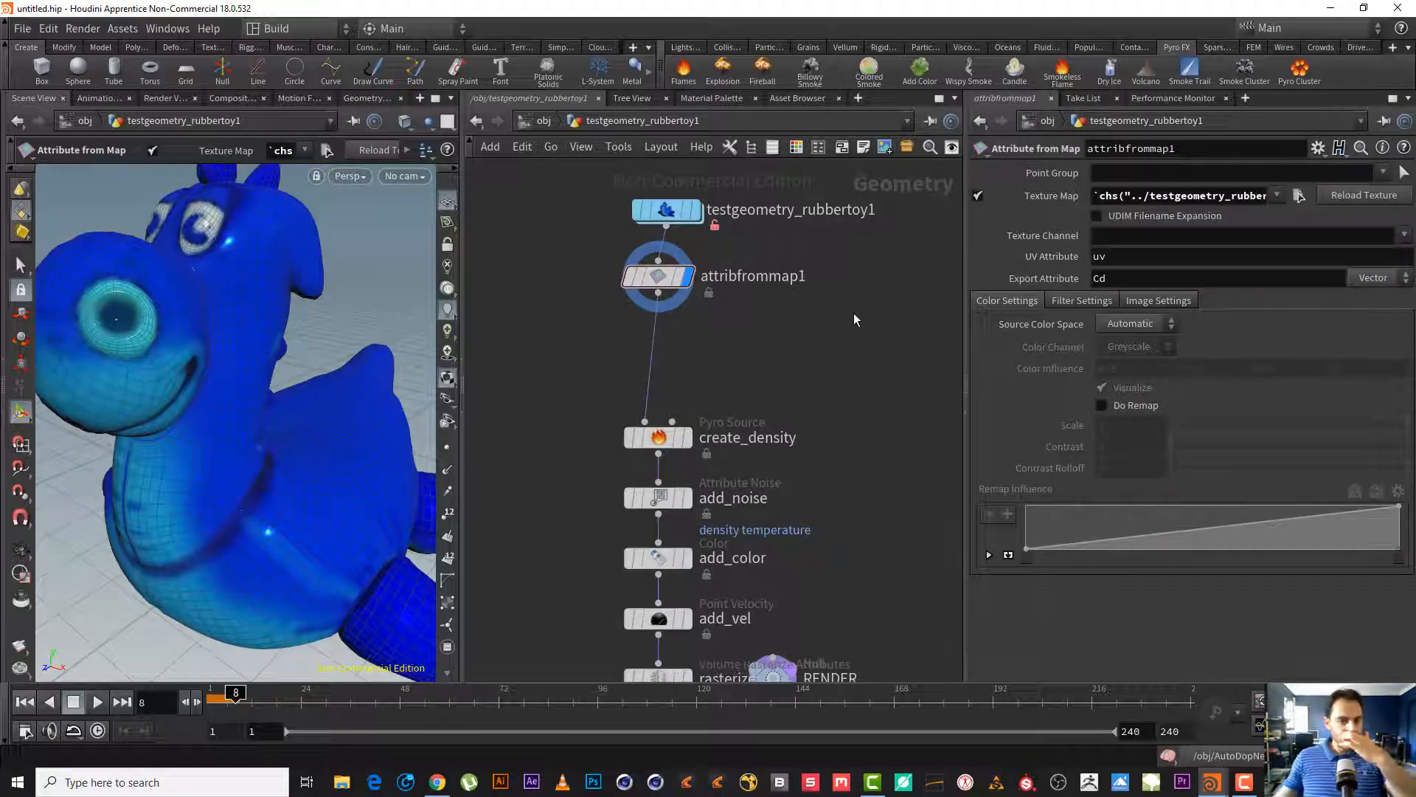
pyautogui.click(683, 438)
pyautogui.click(642, 439)
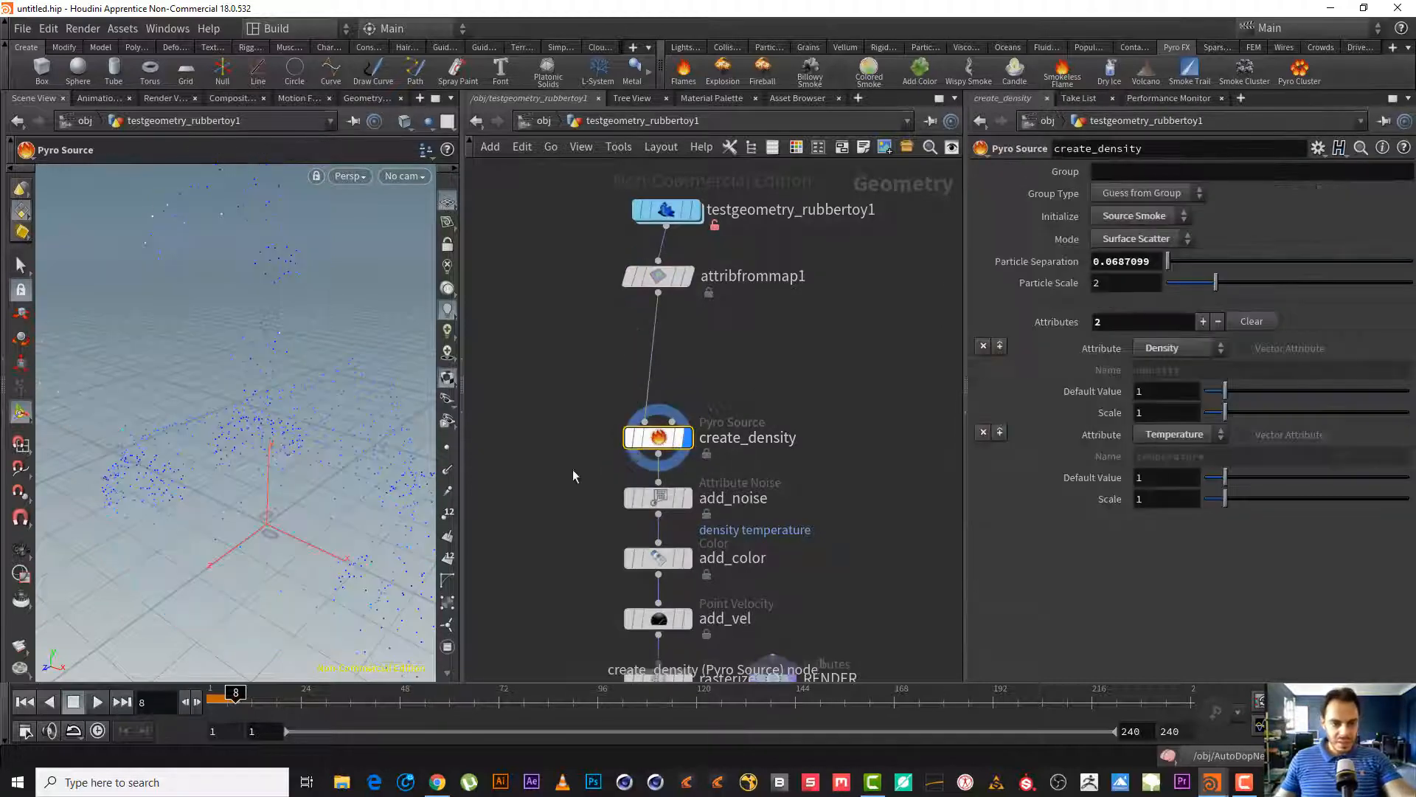
pyautogui.keyDown('alt'); pyautogui.moveTo(223, 353); pyautogui.dragTo(232, 382); pyautogui.keyUp('alt')
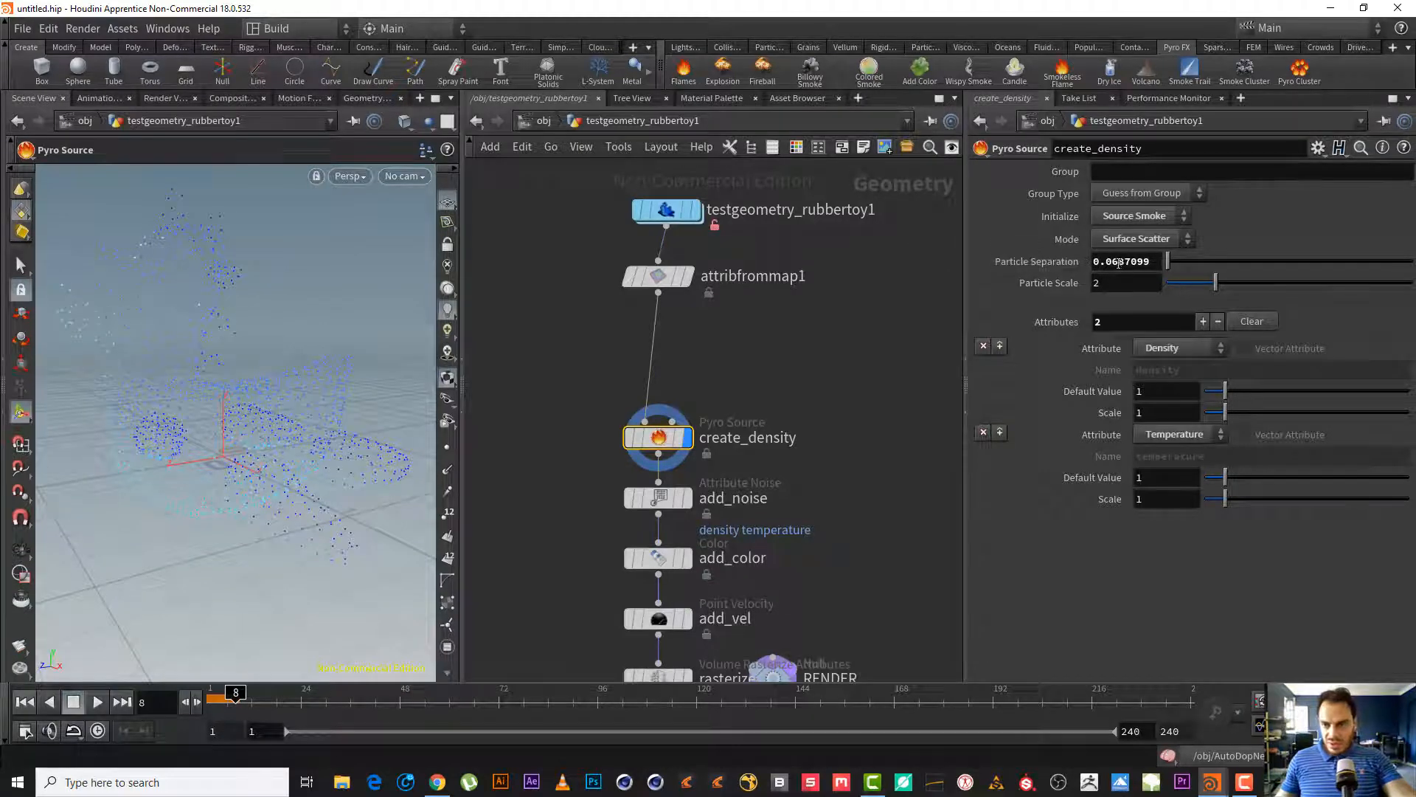
# - Set create_density's Particle Separation to 0.03 after trying 0.01, and check the density of the points
pyautogui.moveTo(1111, 262); pyautogui.dragTo(1171, 264)
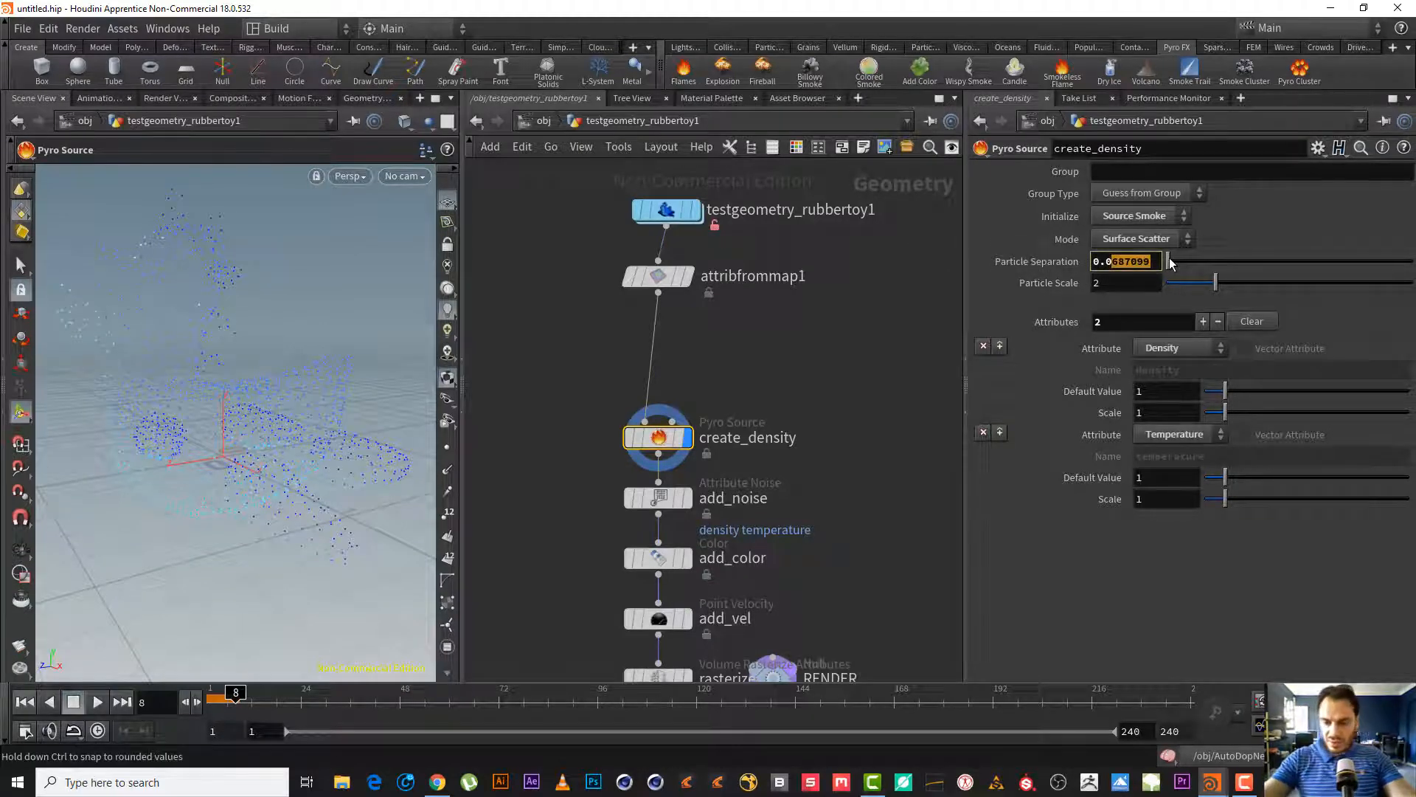
pyautogui.write('1')
pyautogui.press('Return')
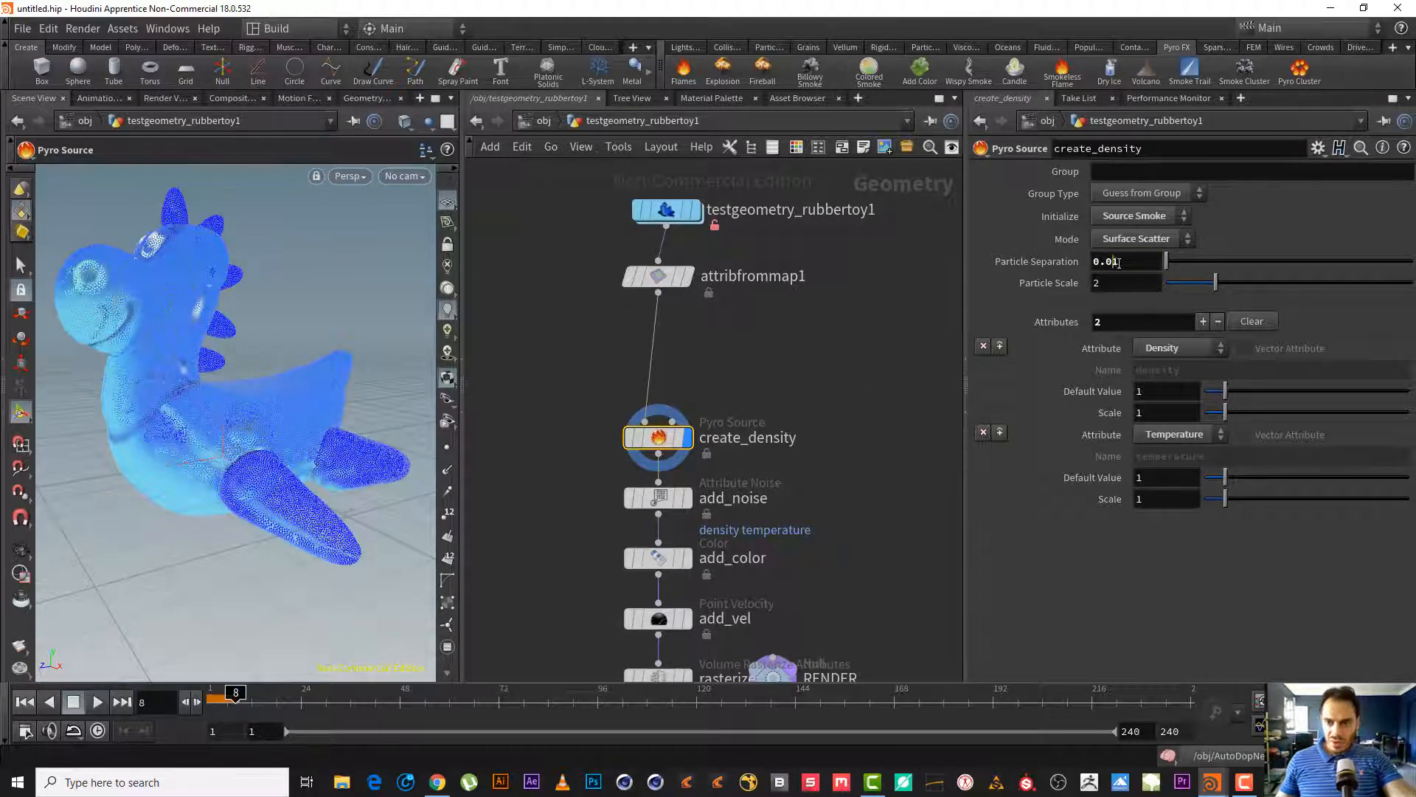
pyautogui.moveTo(1113, 263); pyautogui.dragTo(1147, 276)
pyautogui.write('3')
pyautogui.press('Return')
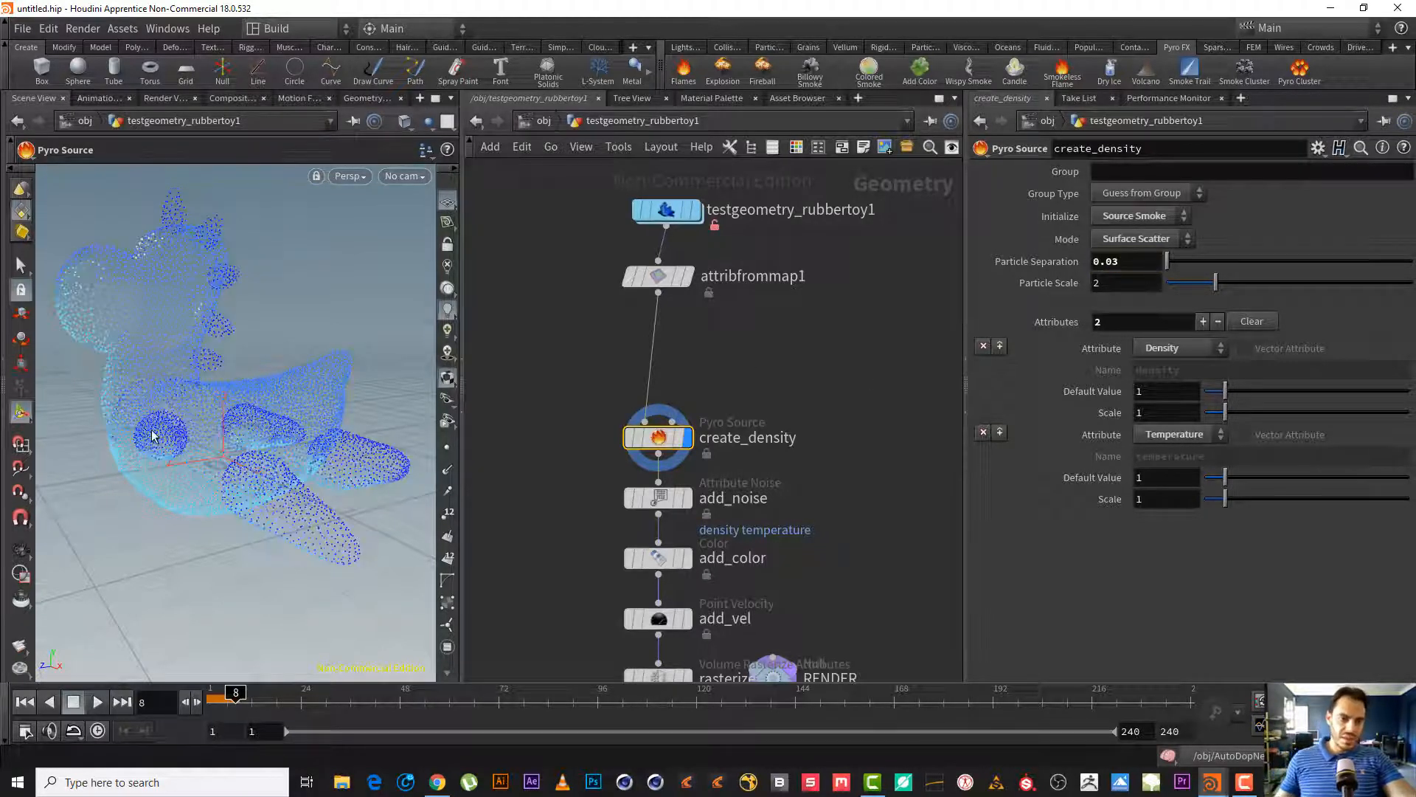
pyautogui.keyDown('alt'); pyautogui.moveTo(193, 358); pyautogui.dragTo(253, 359); pyautogui.keyUp('alt')
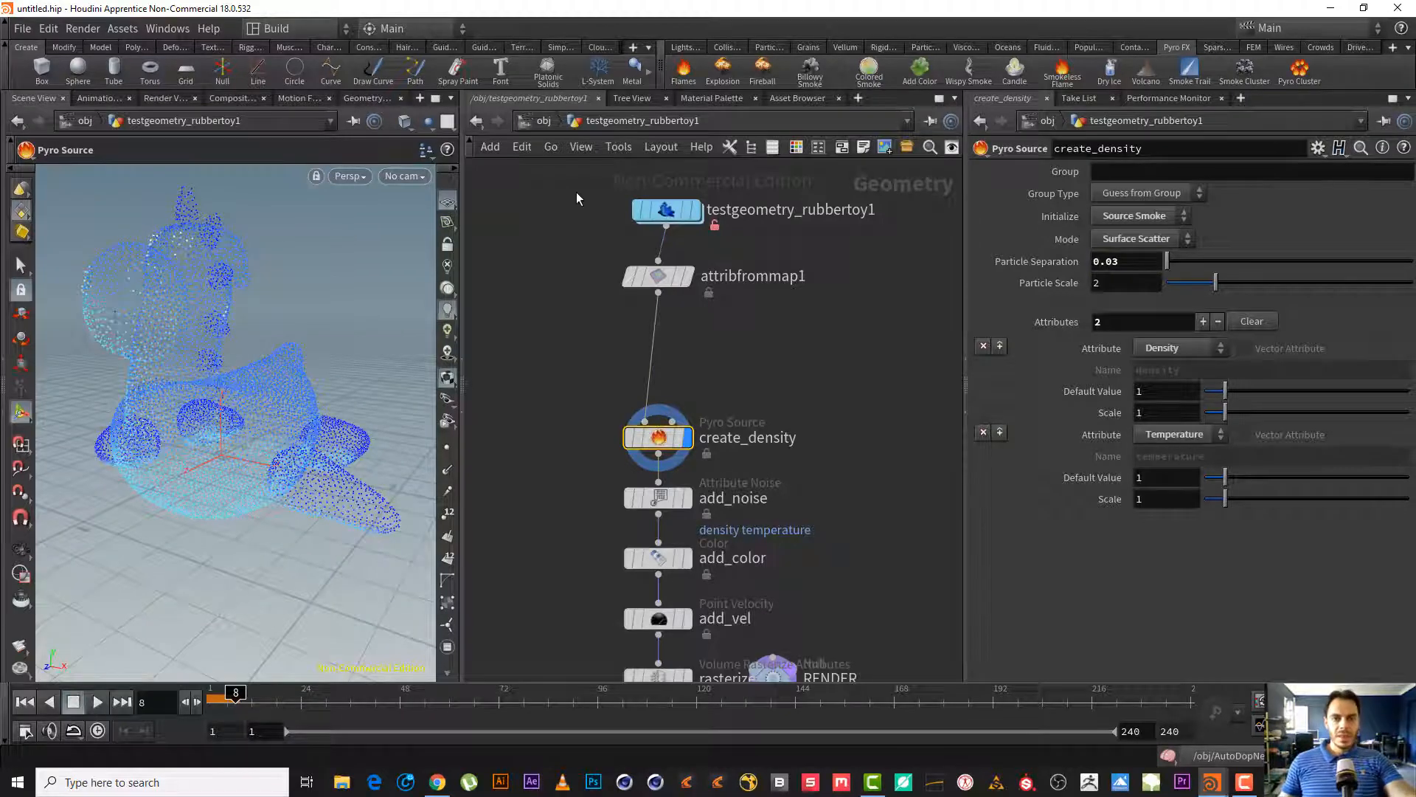
# - Open AutoDopNetwork and replay the smoke simulation from the first frame to frame 13
pyautogui.click(551, 126)
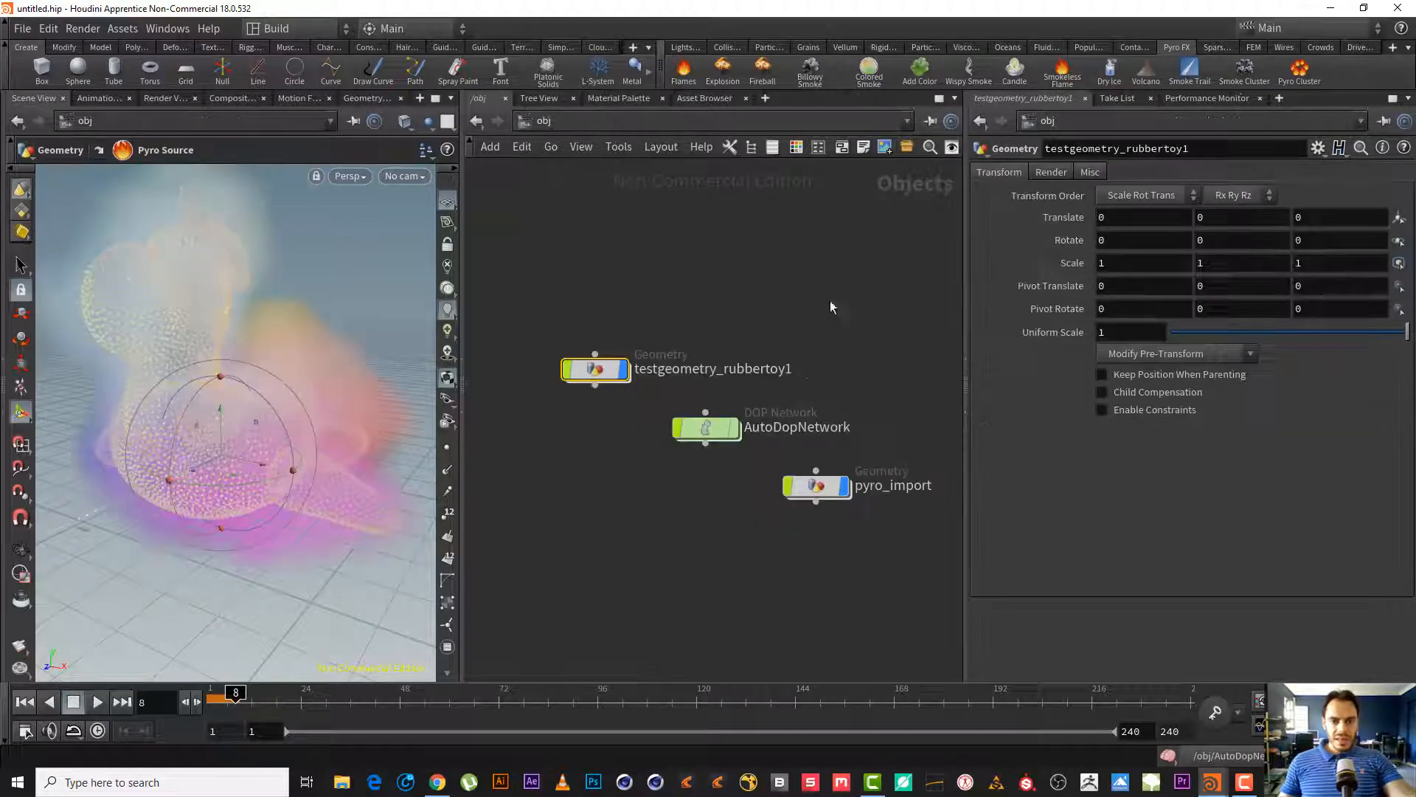
pyautogui.doubleClick(715, 429)
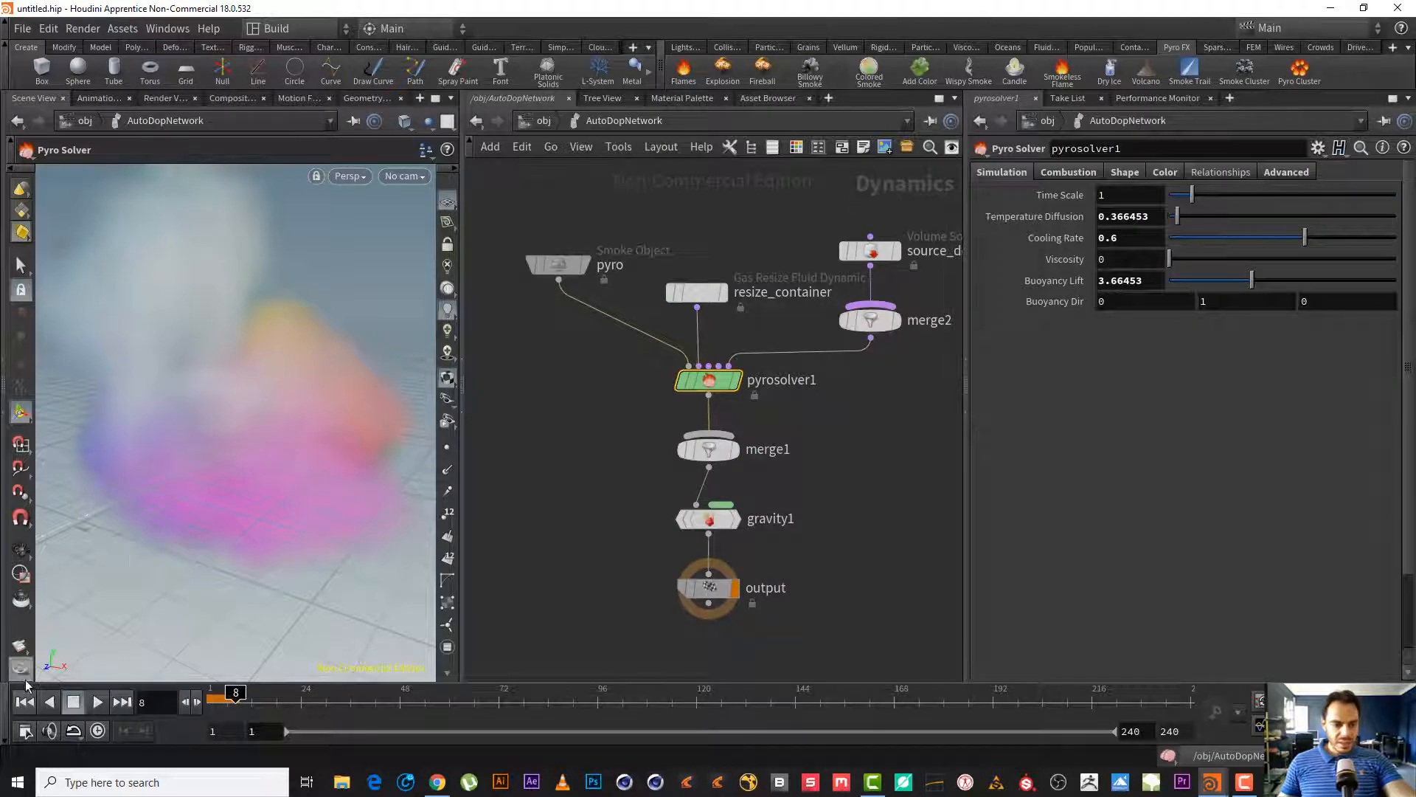
pyautogui.click(26, 701)
pyautogui.click(98, 703)
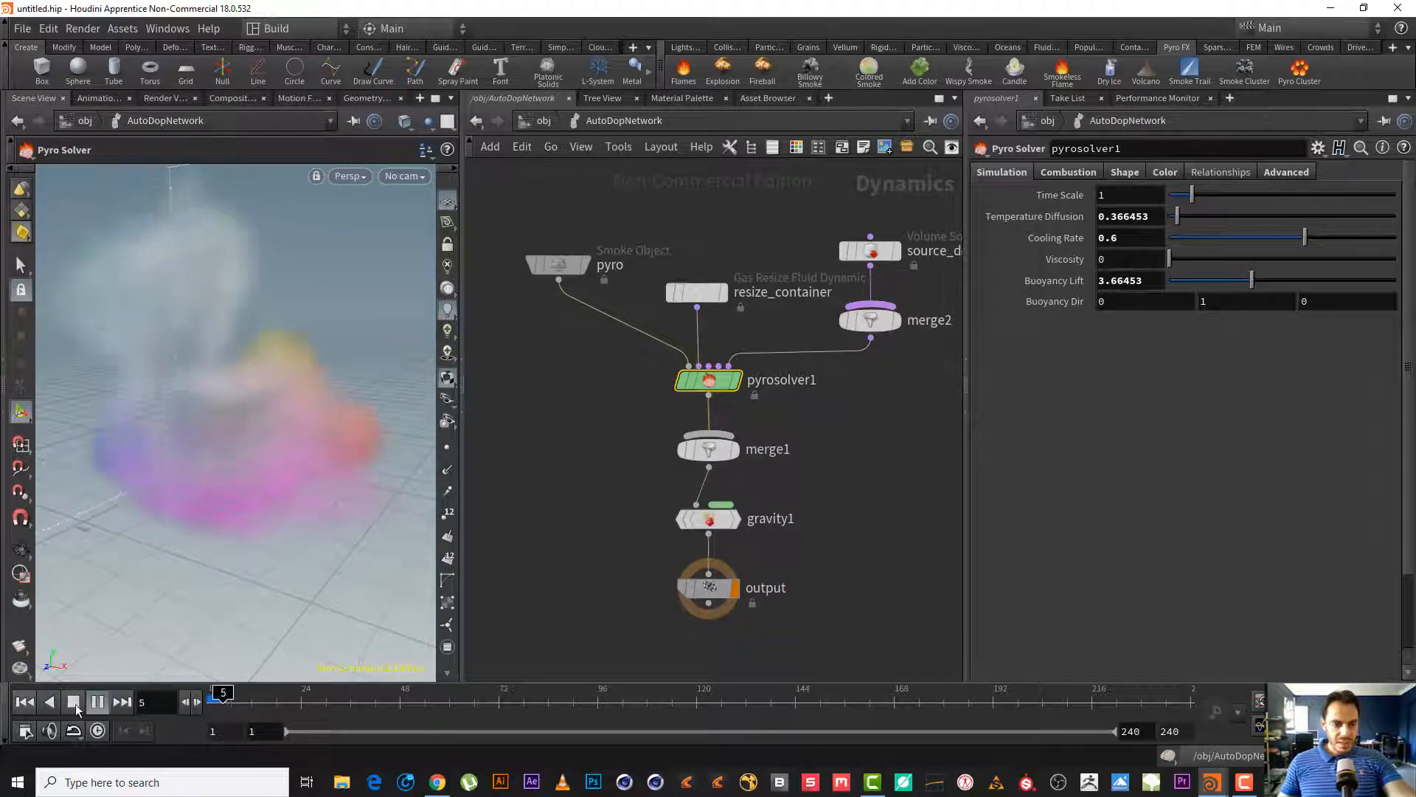
pyautogui.click(73, 705)
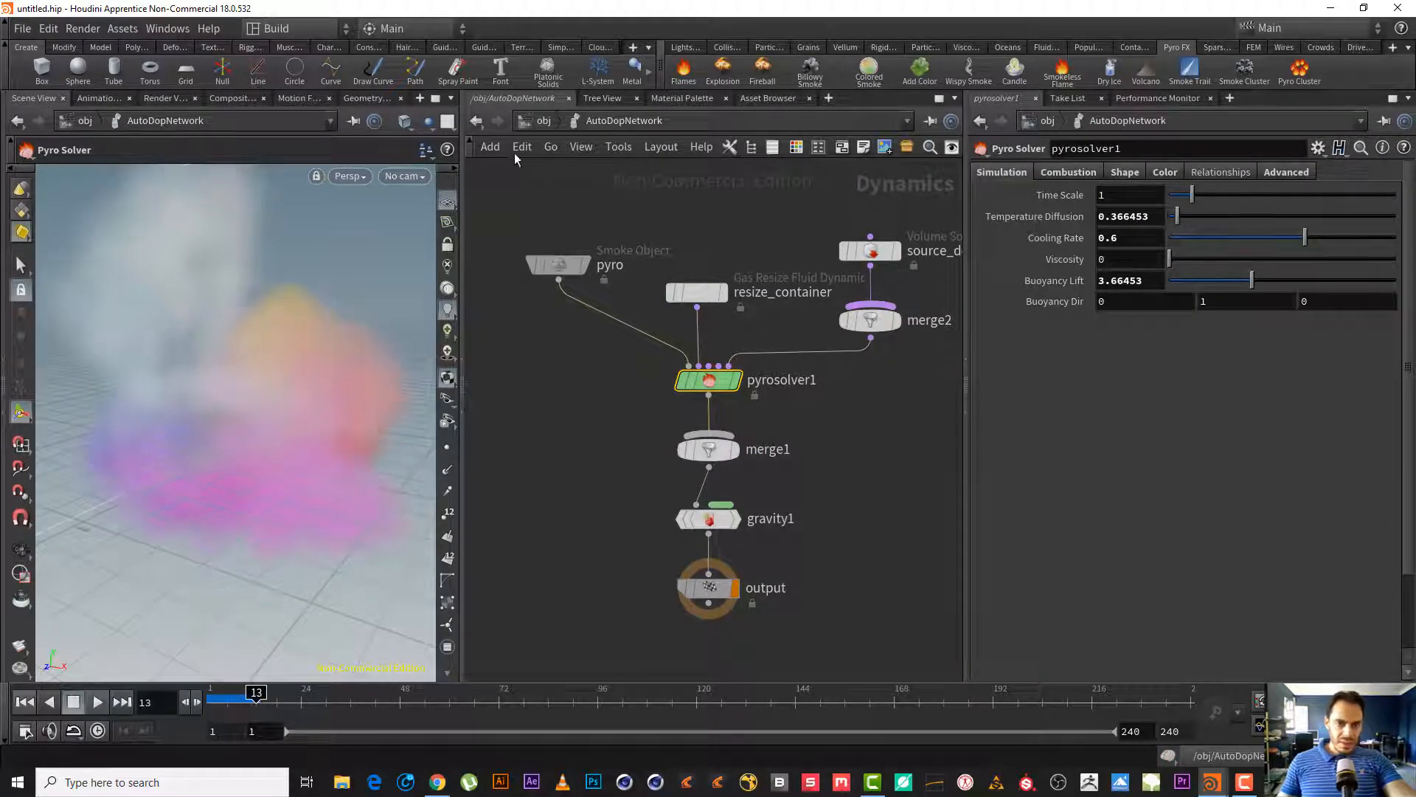
# - Return to the rubber toy network and delete the add_color node below add_noise
pyautogui.click(543, 121)
pyautogui.doubleClick(594, 365)
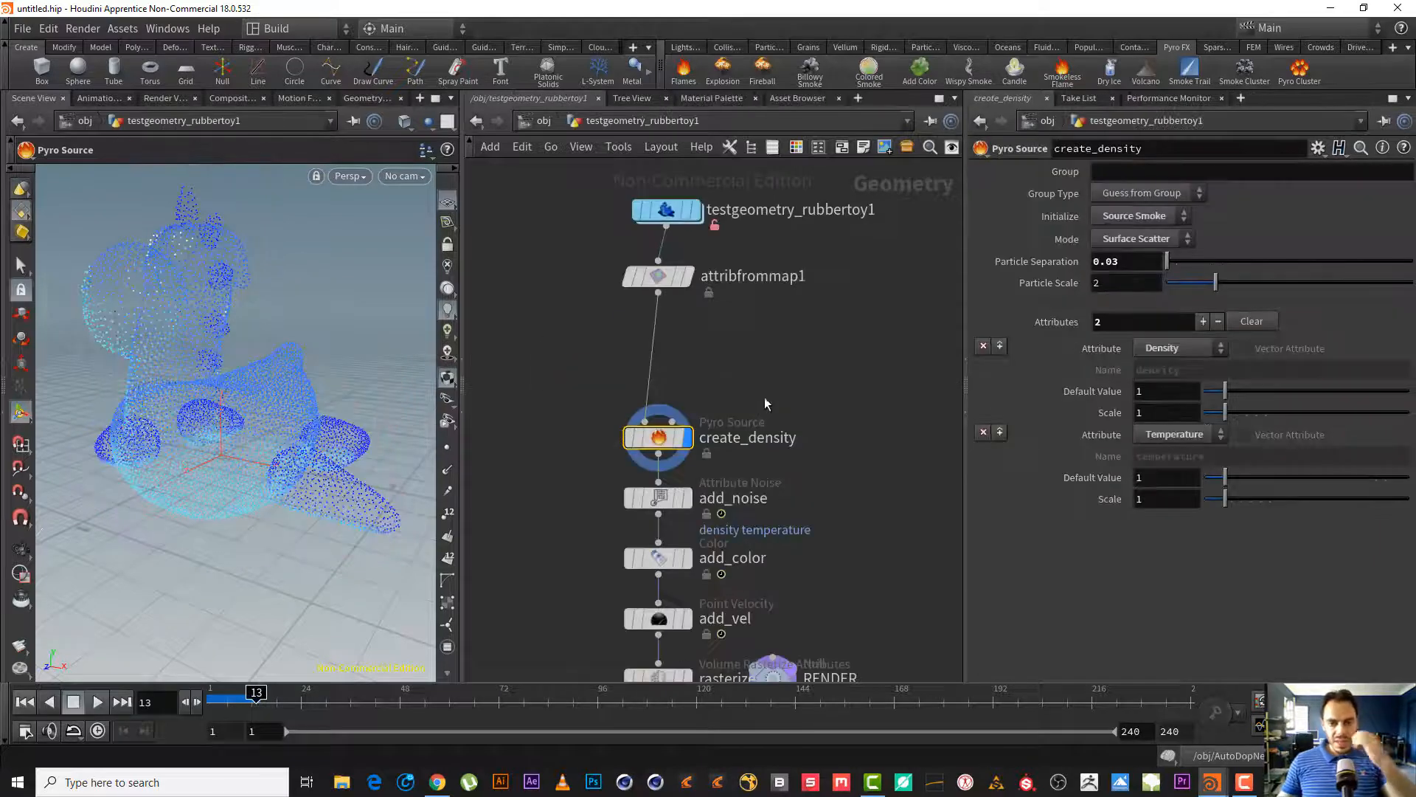
pyautogui.moveTo(805, 469); pyautogui.dragTo(836, 285, button='middle')
pyautogui.click(688, 379)
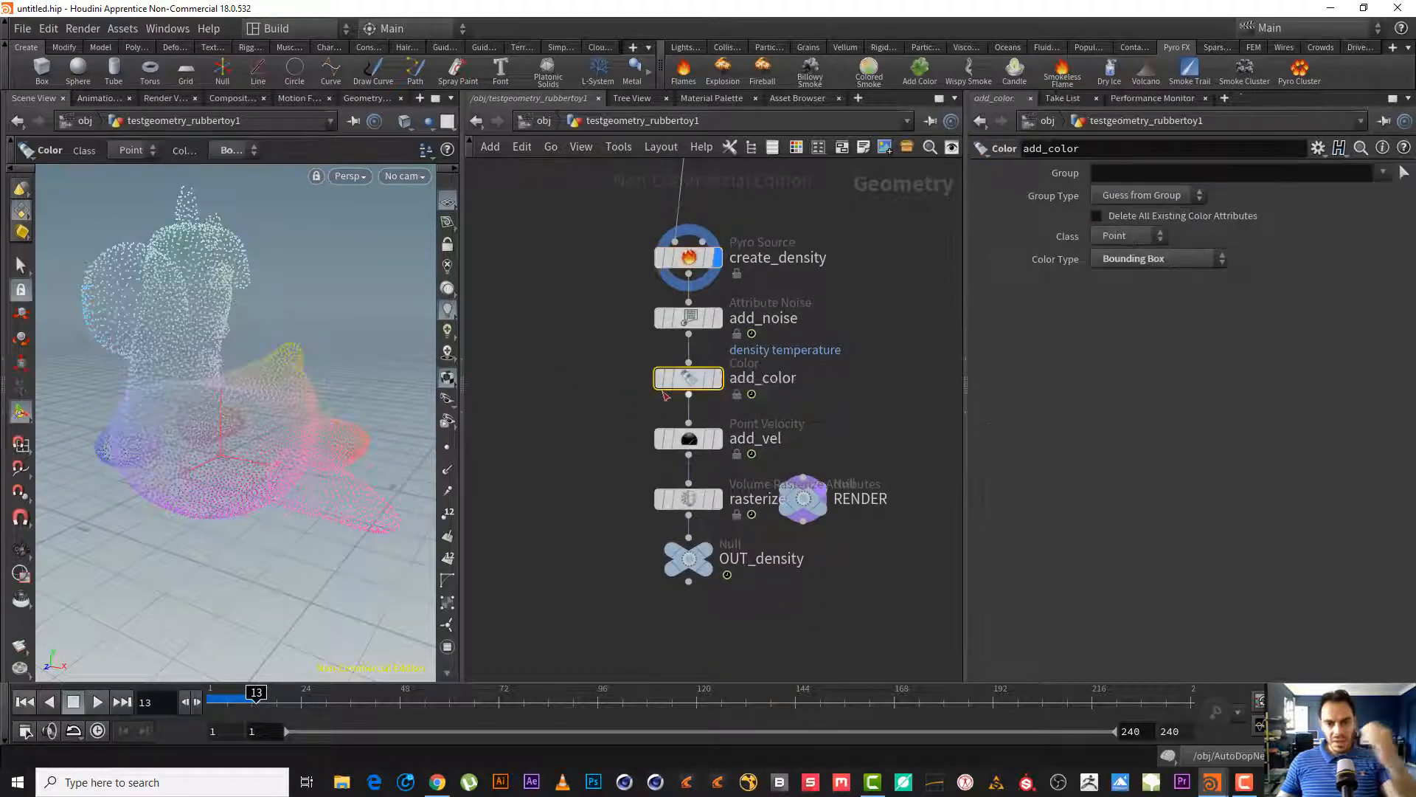
pyautogui.press('Delete')
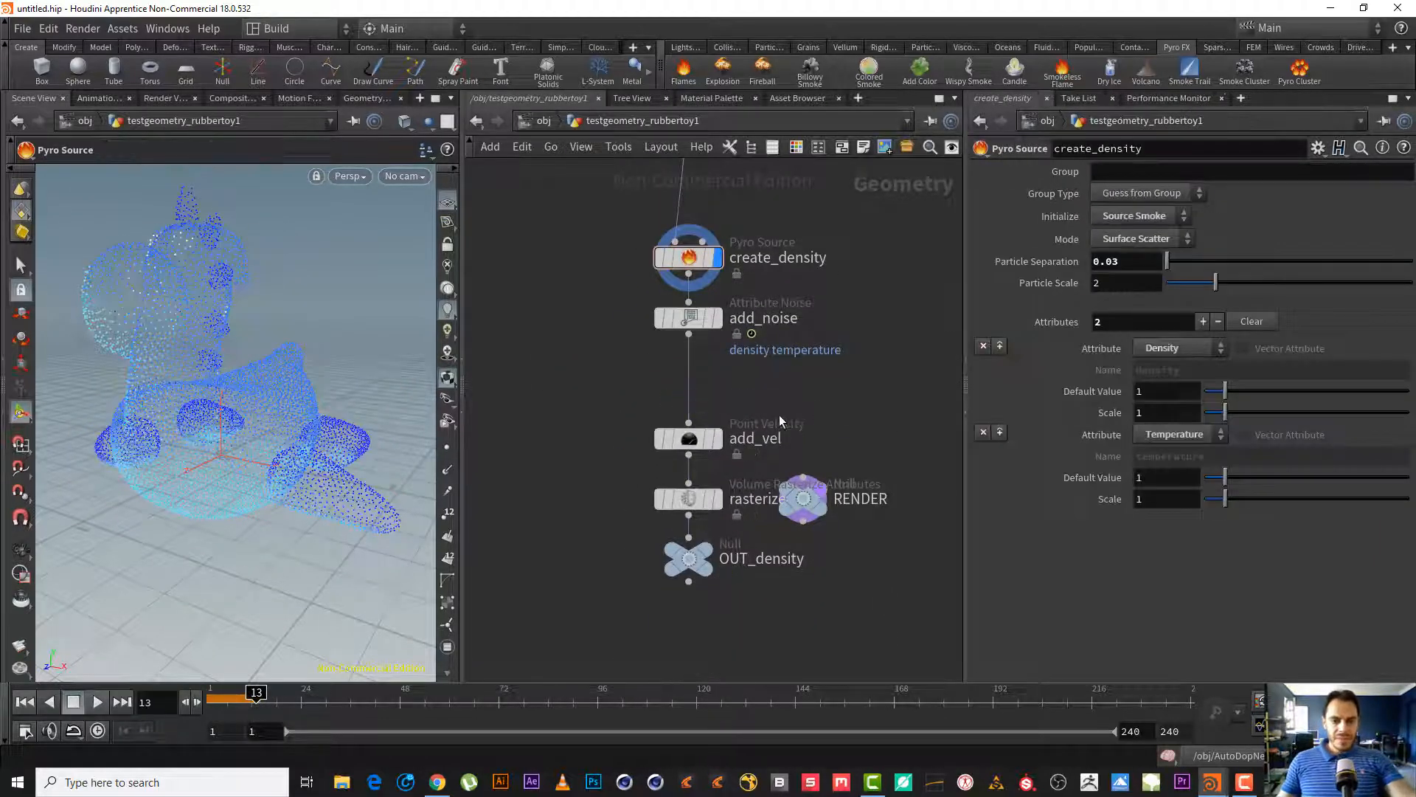
# - Check the Curl Noise and Basic settings of the add_vel node
pyautogui.moveTo(779, 415); pyautogui.dragTo(618, 455)
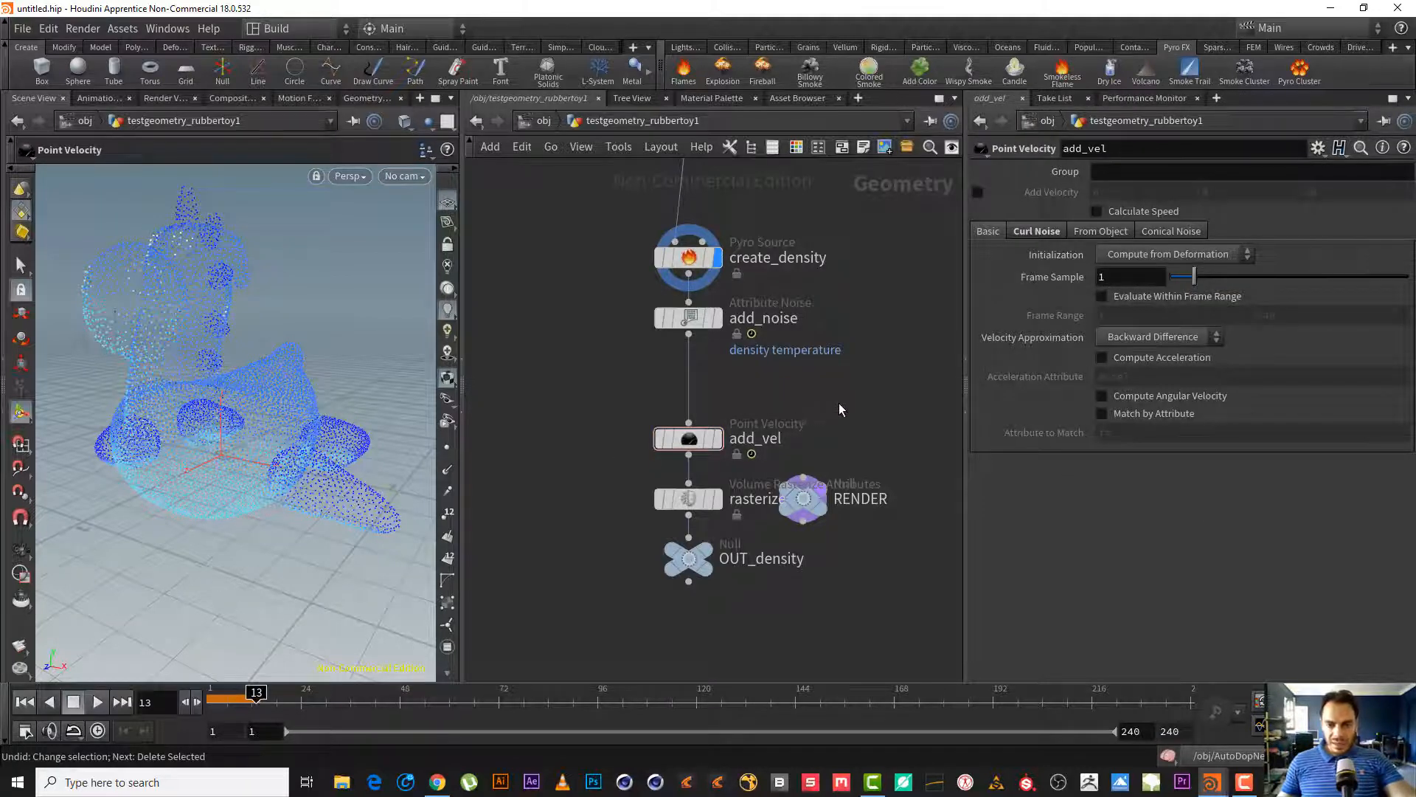
pyautogui.moveTo(701, 445)
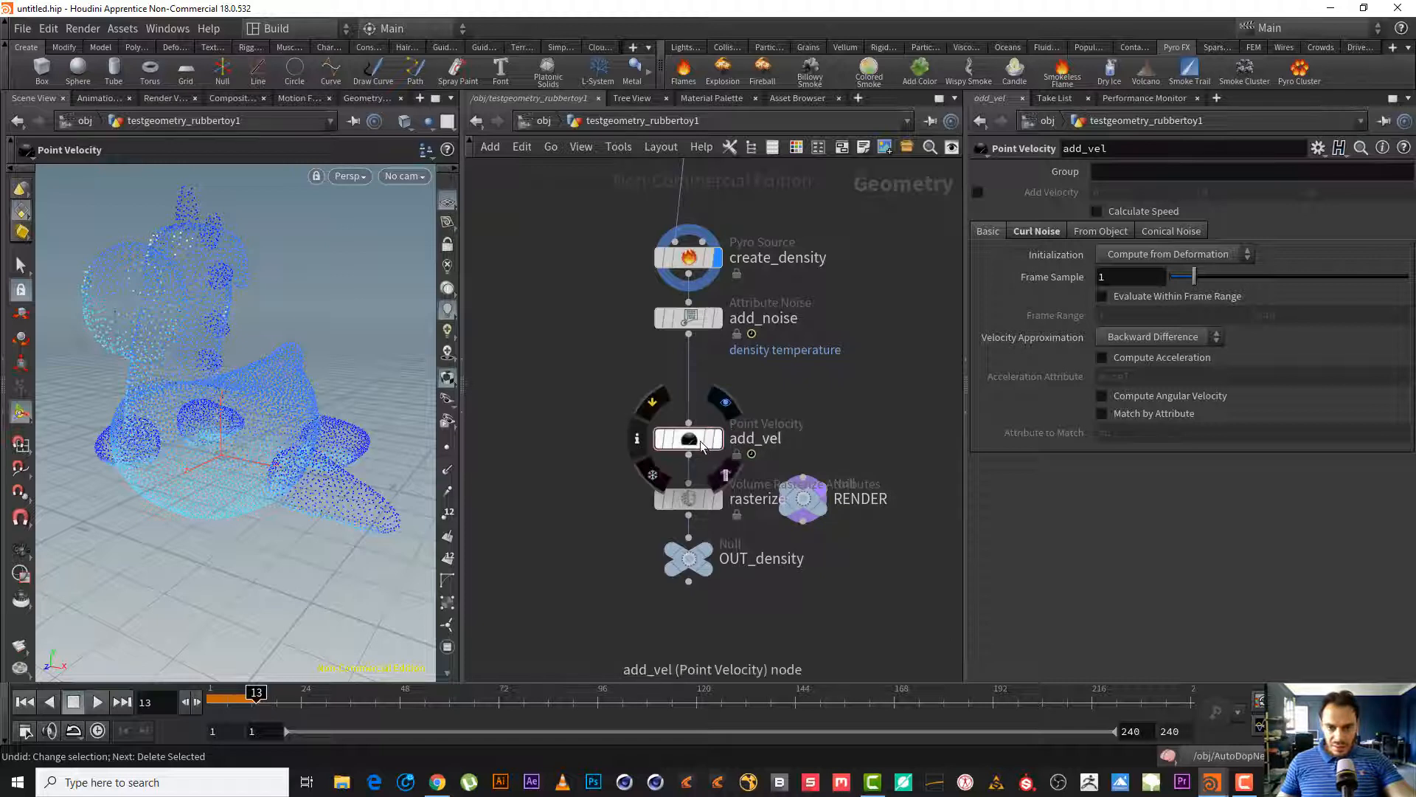
pyautogui.click(1044, 233)
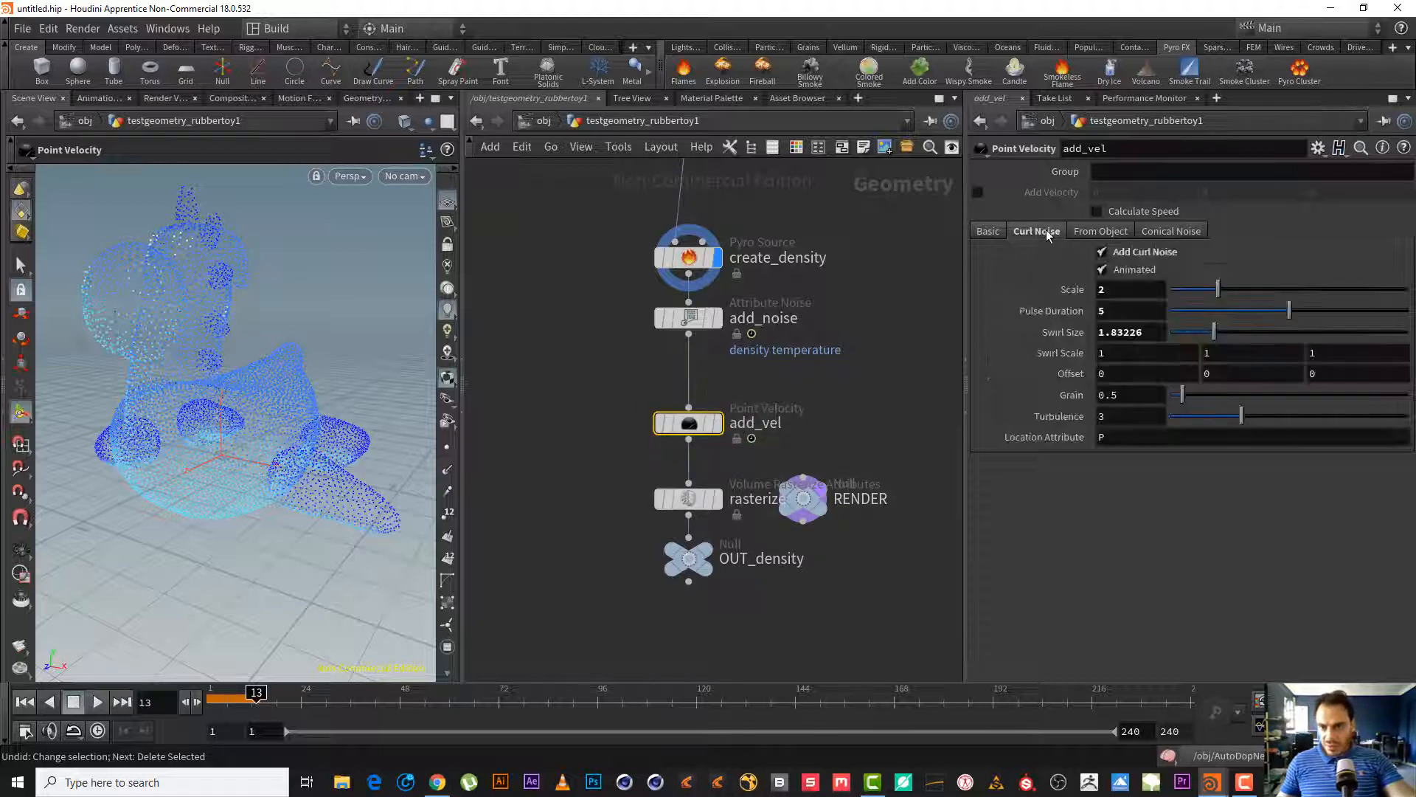
pyautogui.click(981, 233)
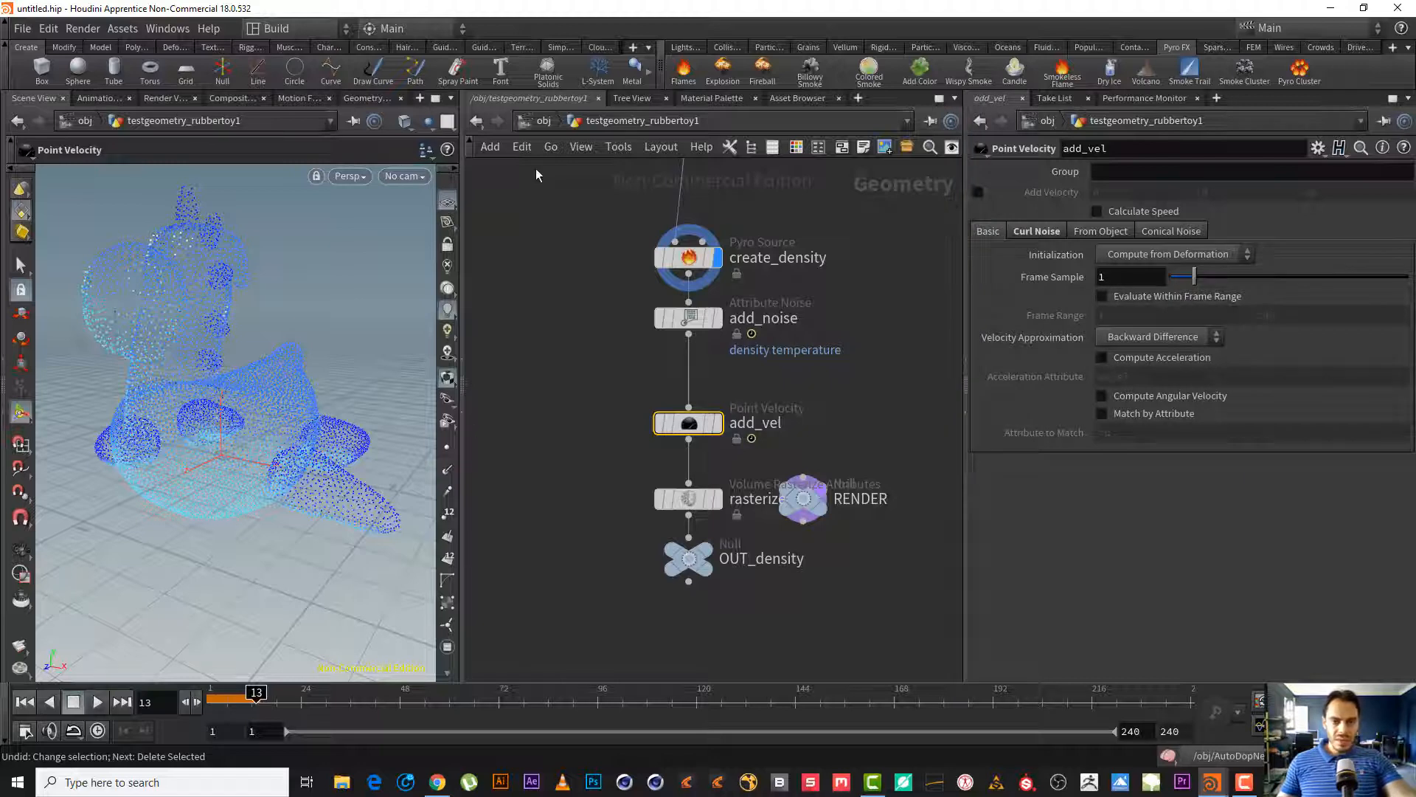
# - Go back into AutoDopNetwork and replay the simulation from the first frame to about frame 23
pyautogui.click(528, 121)
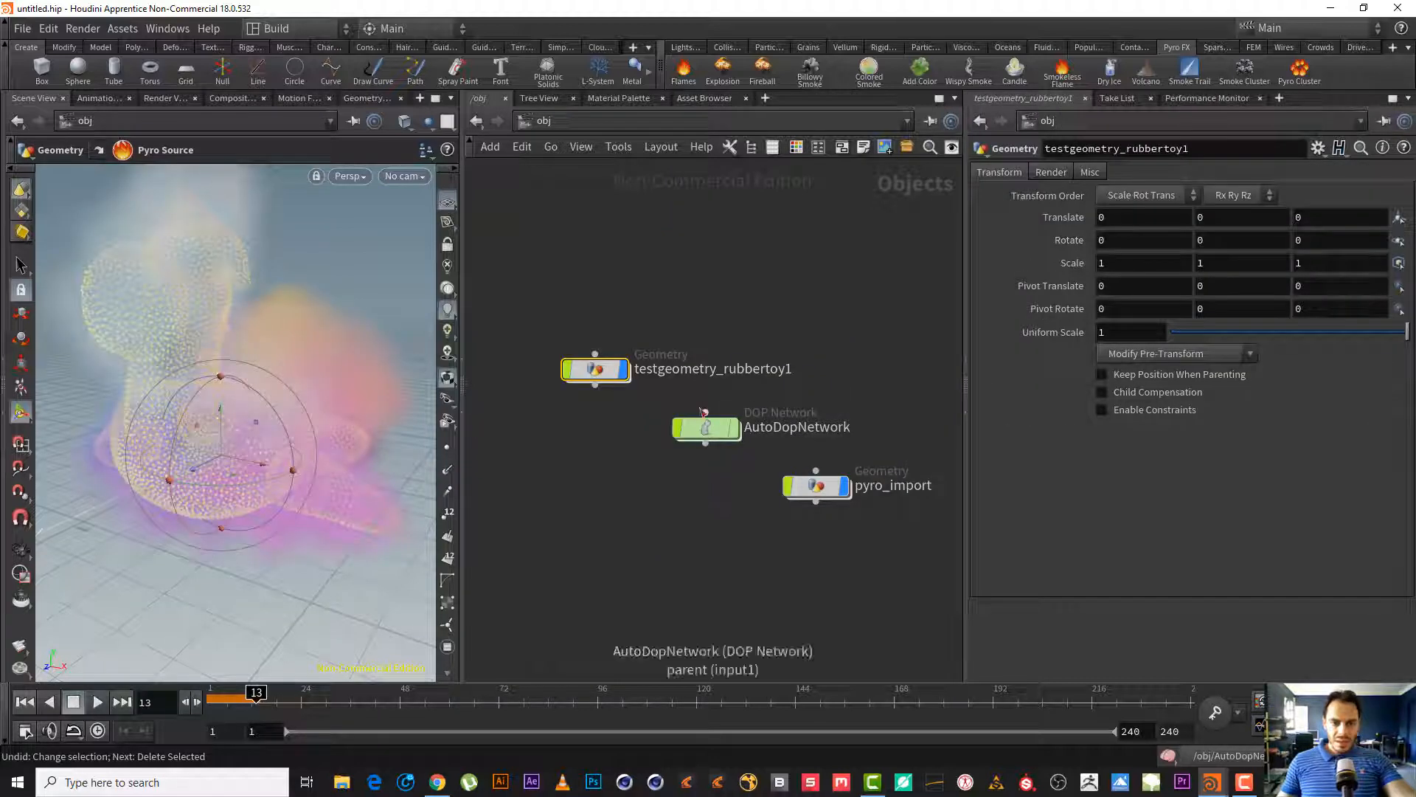
pyautogui.doubleClick(710, 430)
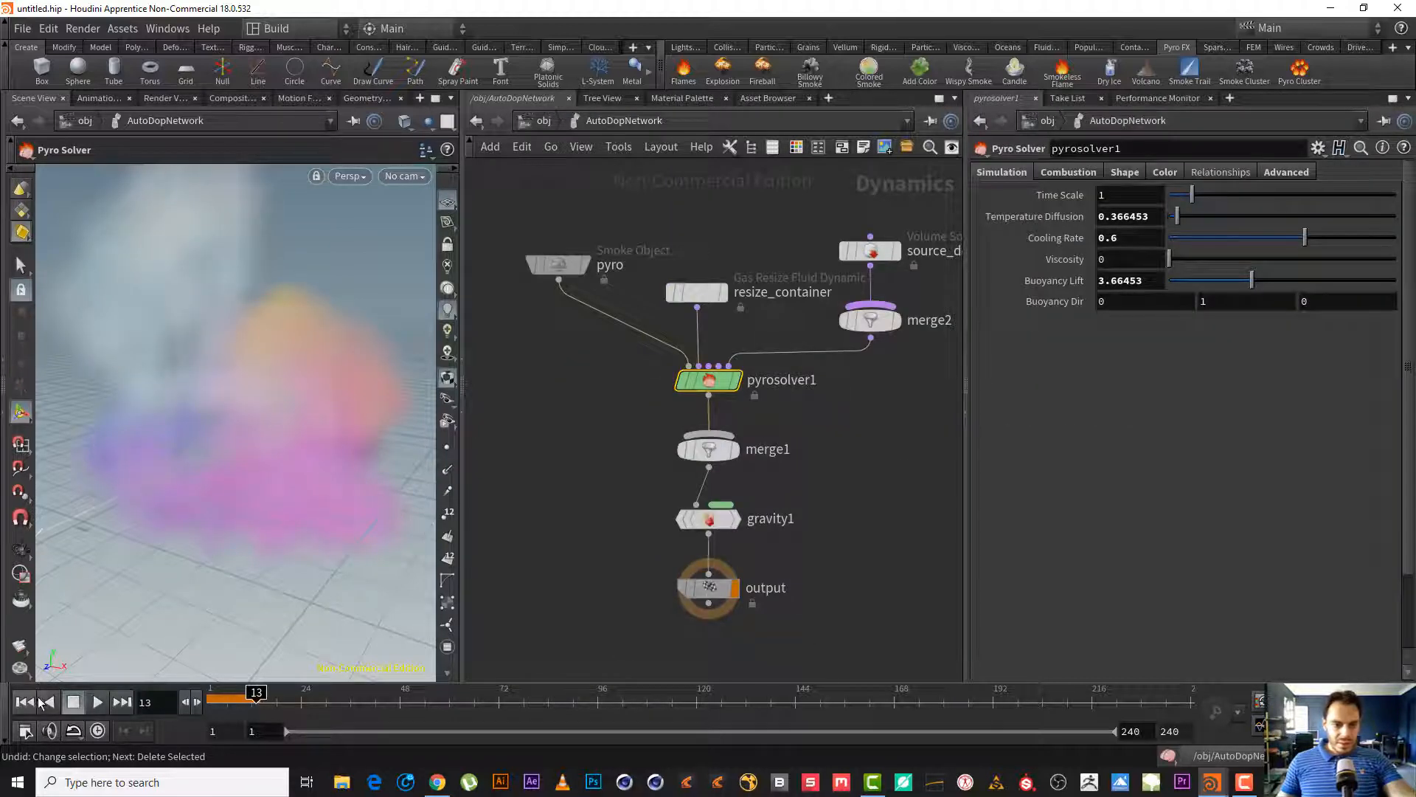
pyautogui.click(25, 702)
pyautogui.click(94, 703)
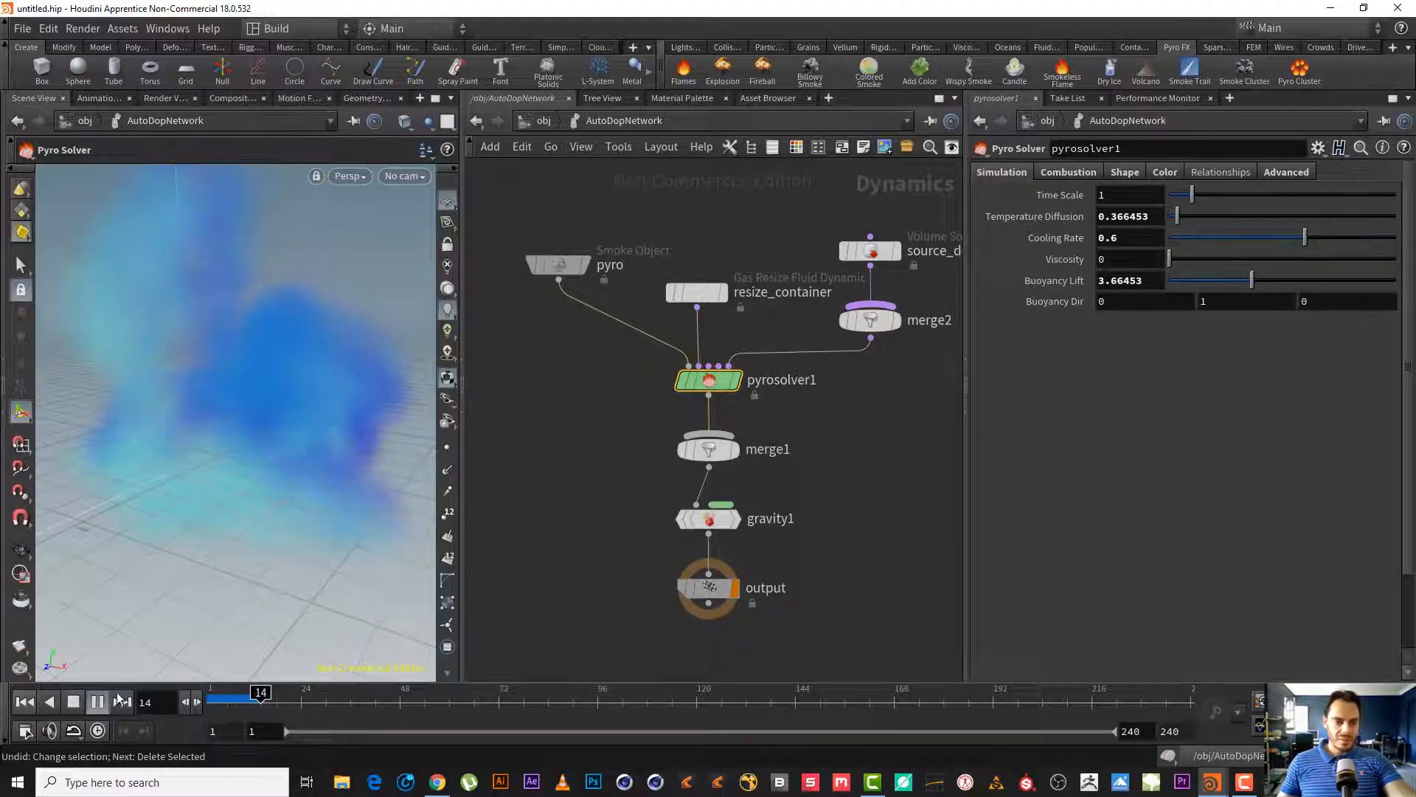
pyautogui.click(78, 702)
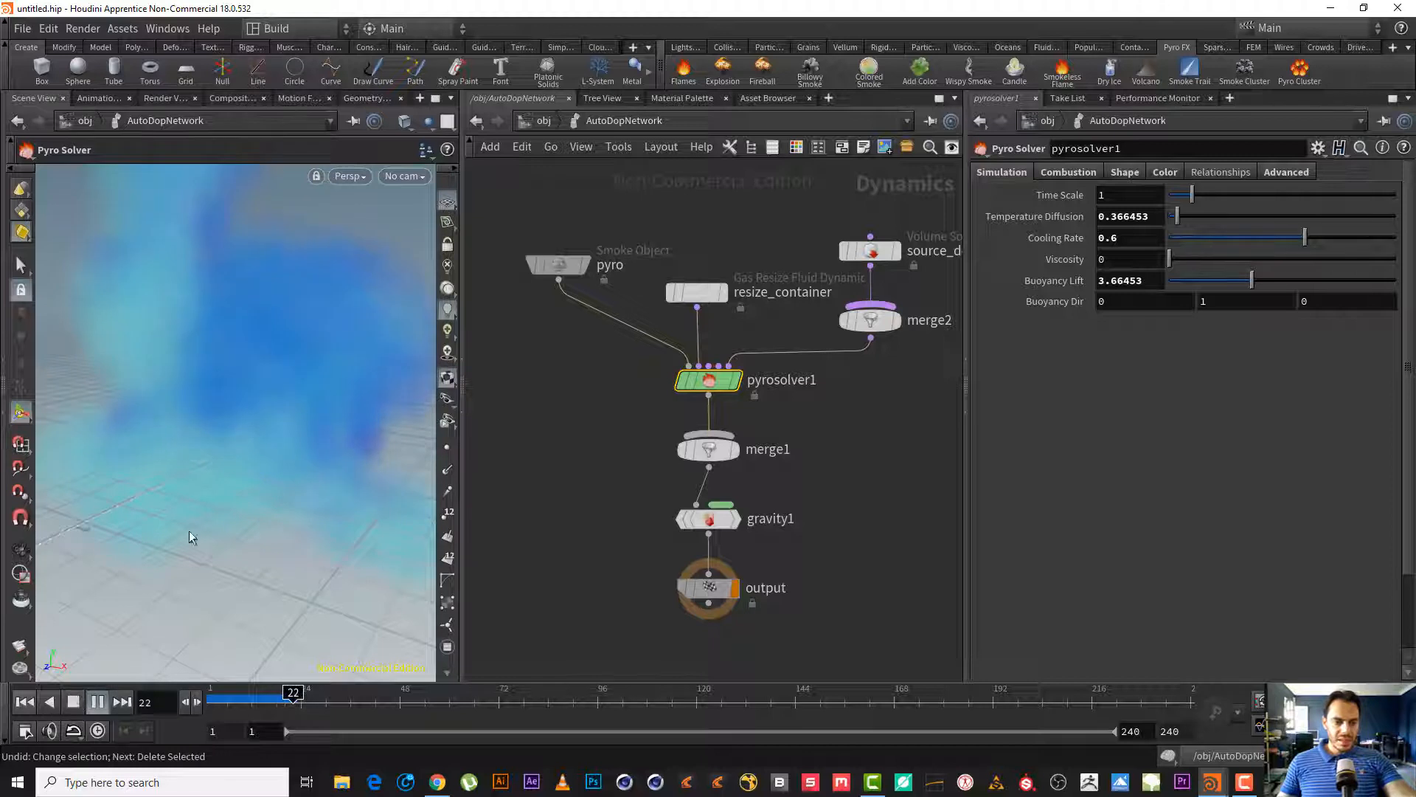
# - Fit the whole smoke plume in the view and continue the simulation to frame 30 to examine its colours
pyautogui.scroll(-4, 273, 375)
pyautogui.keyDown('alt'); pyautogui.moveTo(299, 363); pyautogui.dragTo(261, 428, button='middle'); pyautogui.keyUp('alt')
pyautogui.moveTo(261, 428); pyautogui.dragTo(236, 435)
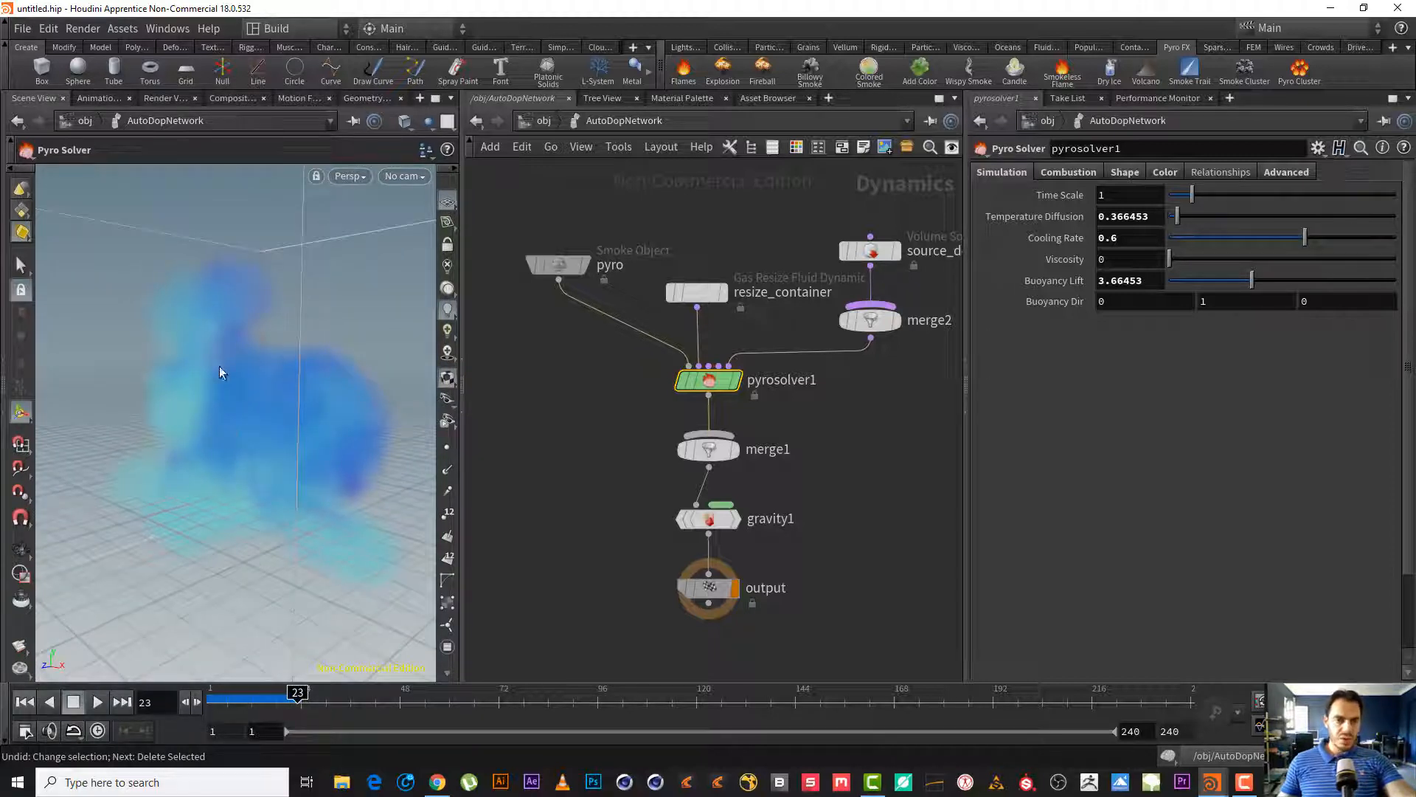
pyautogui.click(97, 701)
pyautogui.click(67, 700)
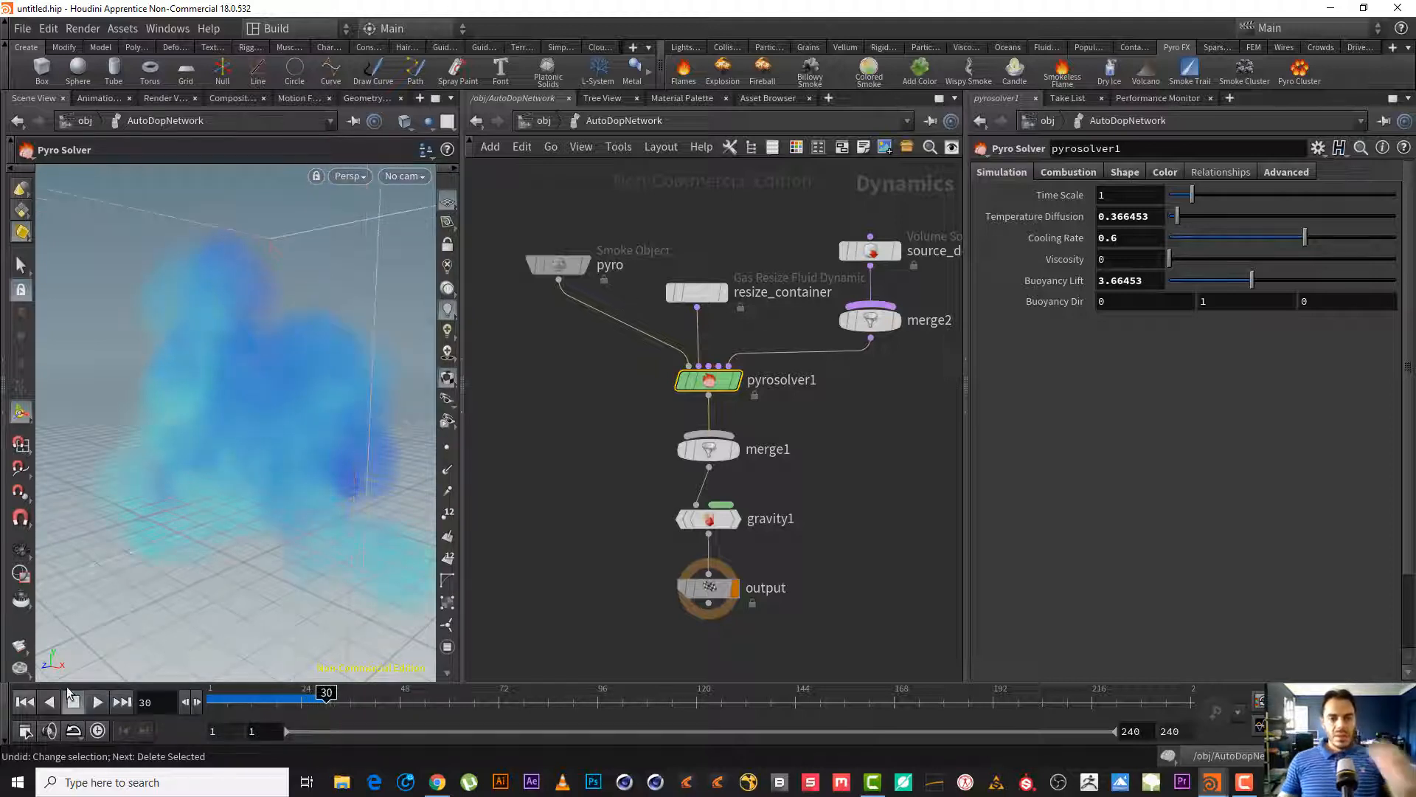
# - Start a new empty scene, discarding the changes to untitled.hip
pyautogui.click(22, 29)
pyautogui.click(61, 52)
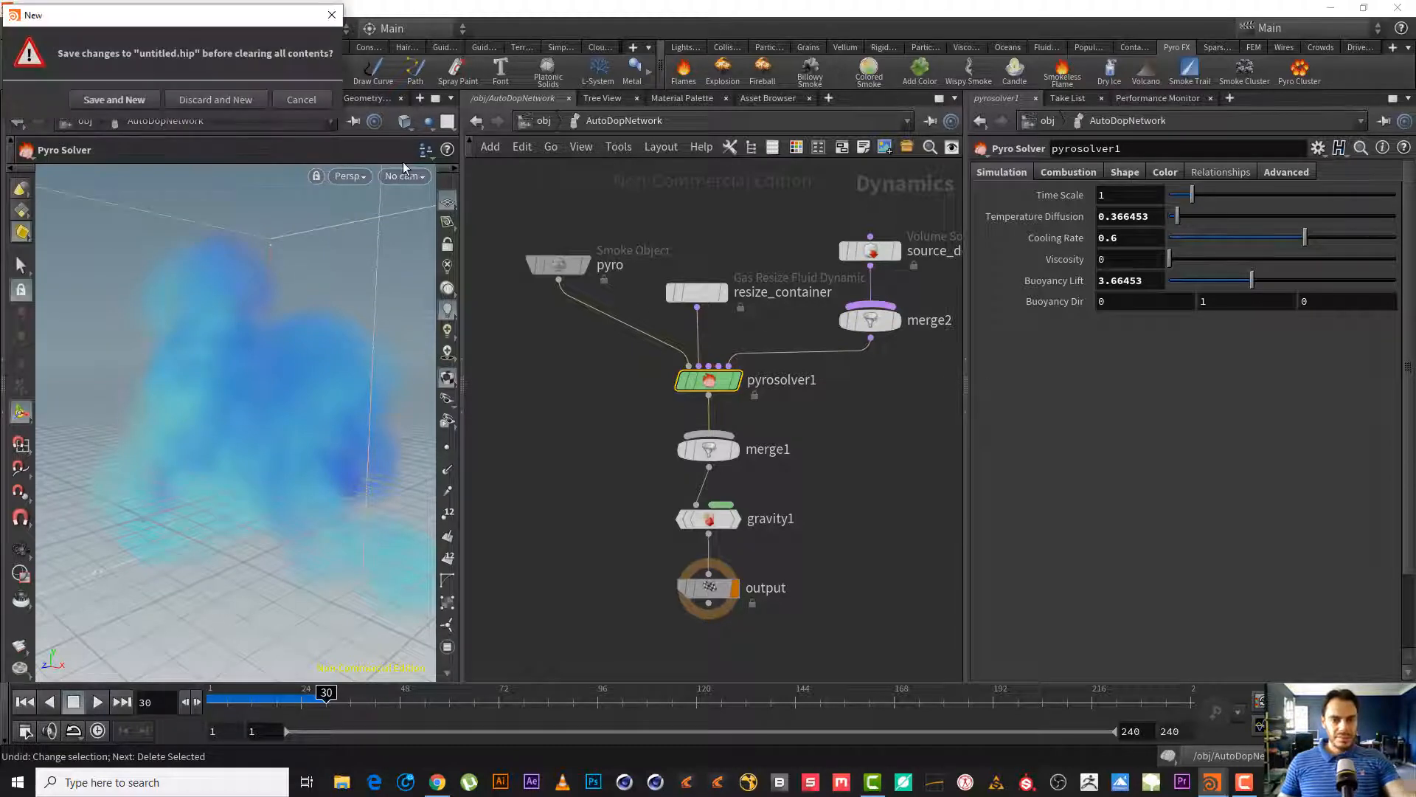
pyautogui.click(239, 100)
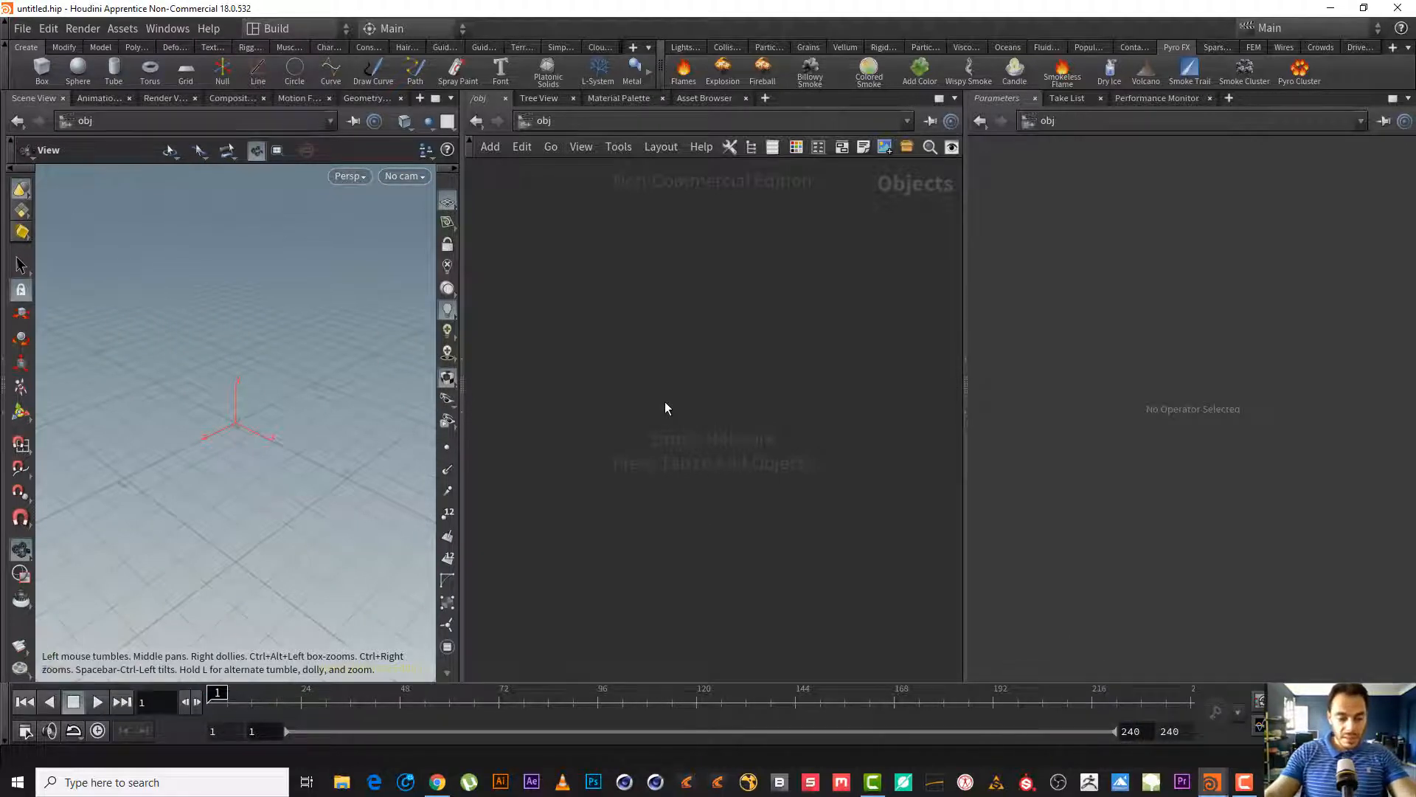
# - Add a Test Geometry: Rubber Toy object to the empty object network
pyautogui.press('Tab')
pyautogui.write('test')
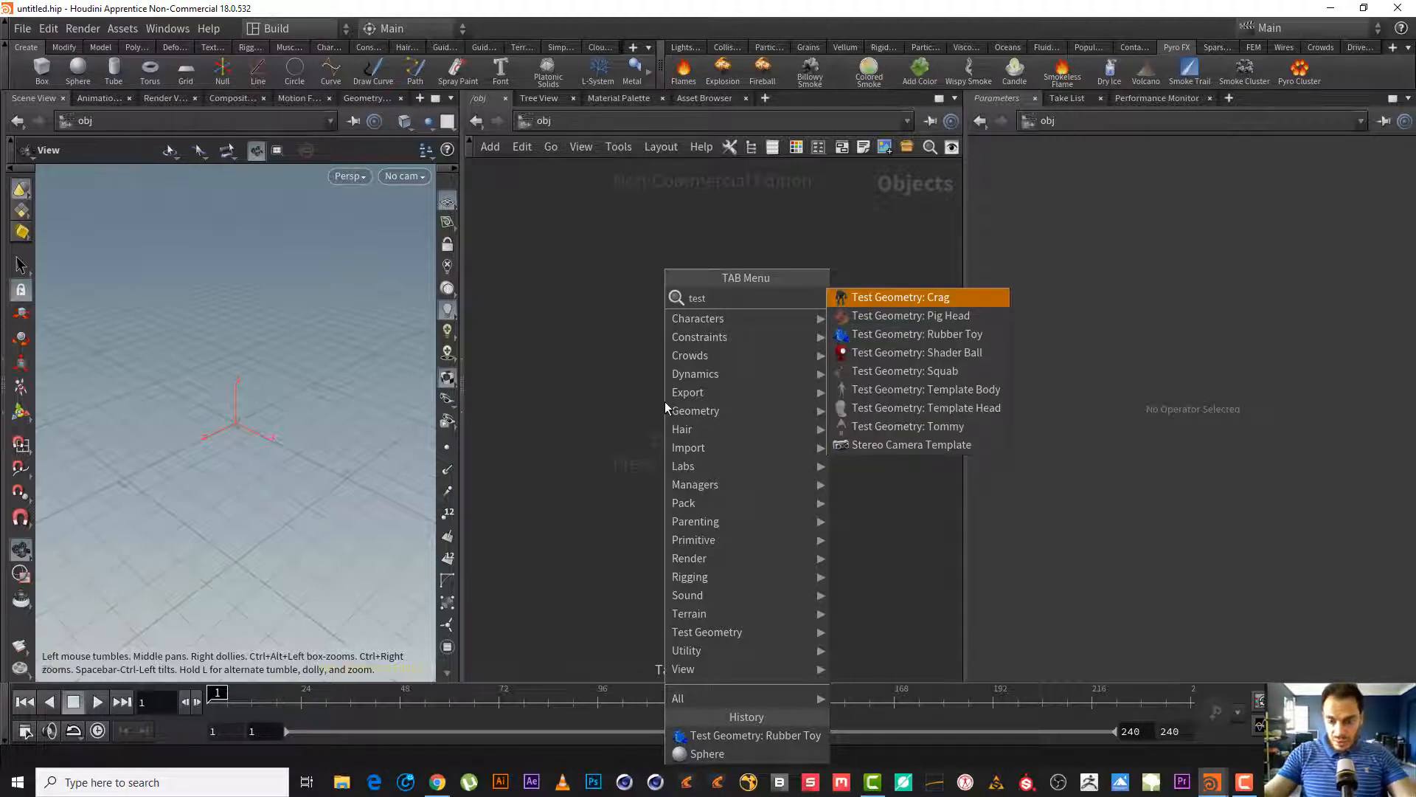
pyautogui.press('Down')
pyautogui.press('Down')
pyautogui.press('Return')
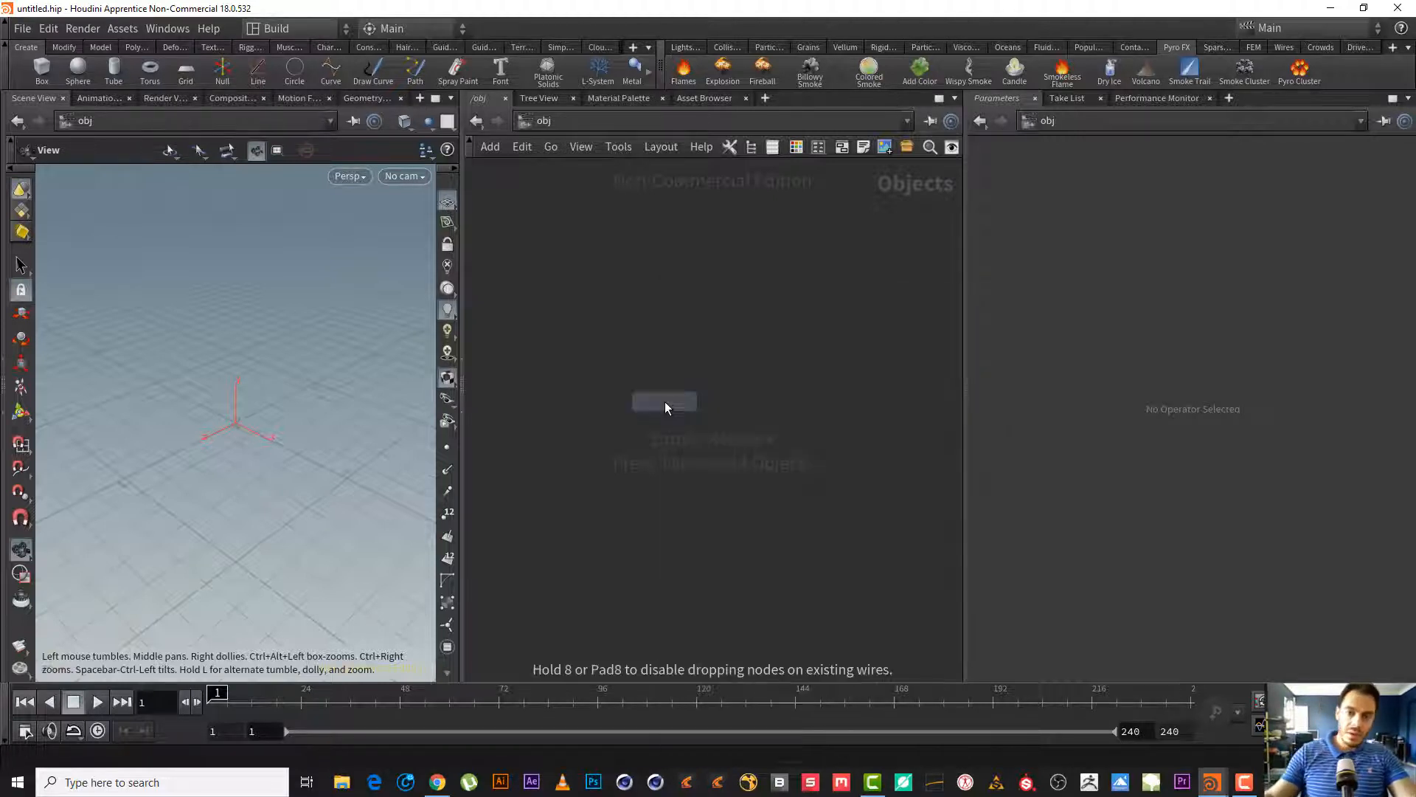
pyautogui.click(708, 284)
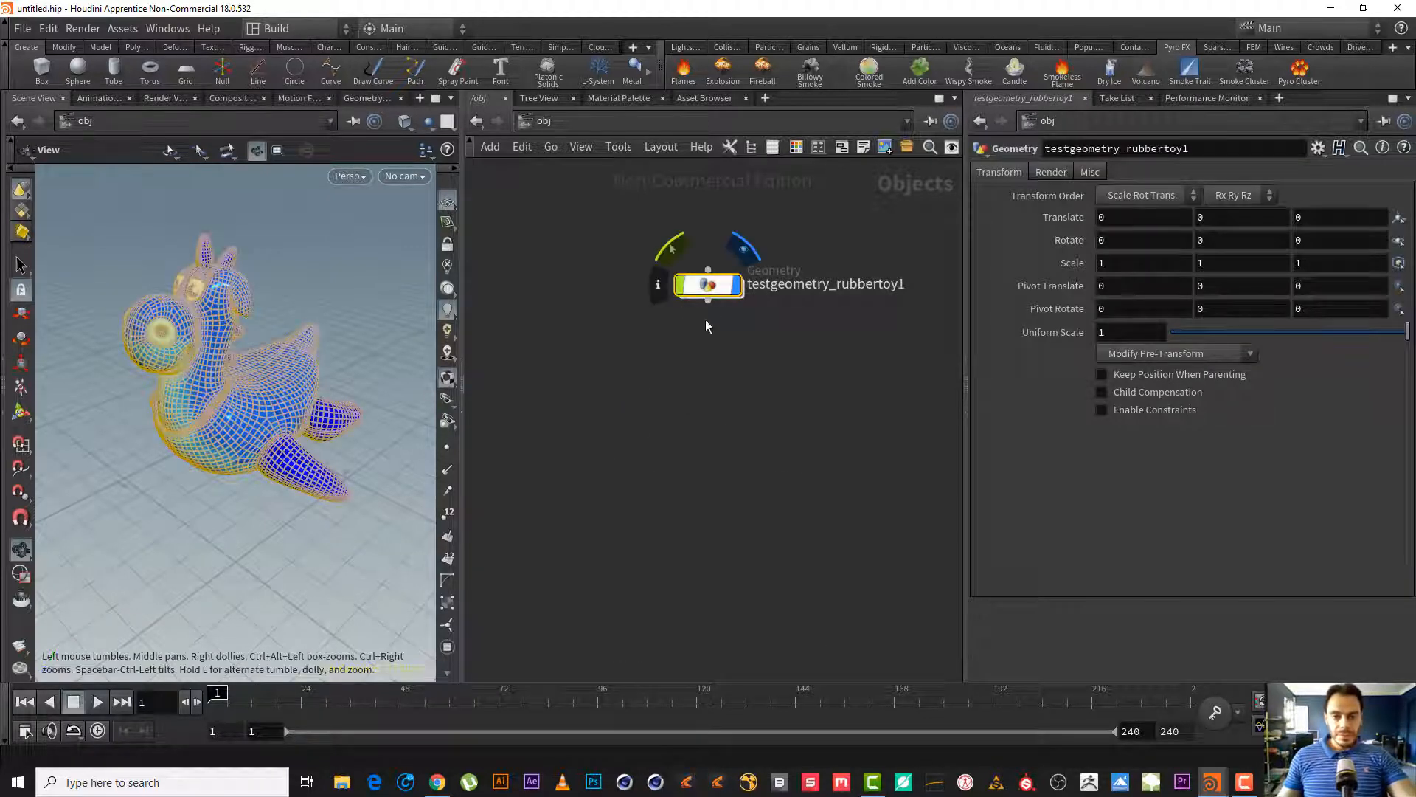
# - Enter the rubber toy's geometry network and set its Uniform Scale to 2
pyautogui.doubleClick(719, 288)
pyautogui.moveTo(248, 415); pyautogui.dragTo(200, 416)
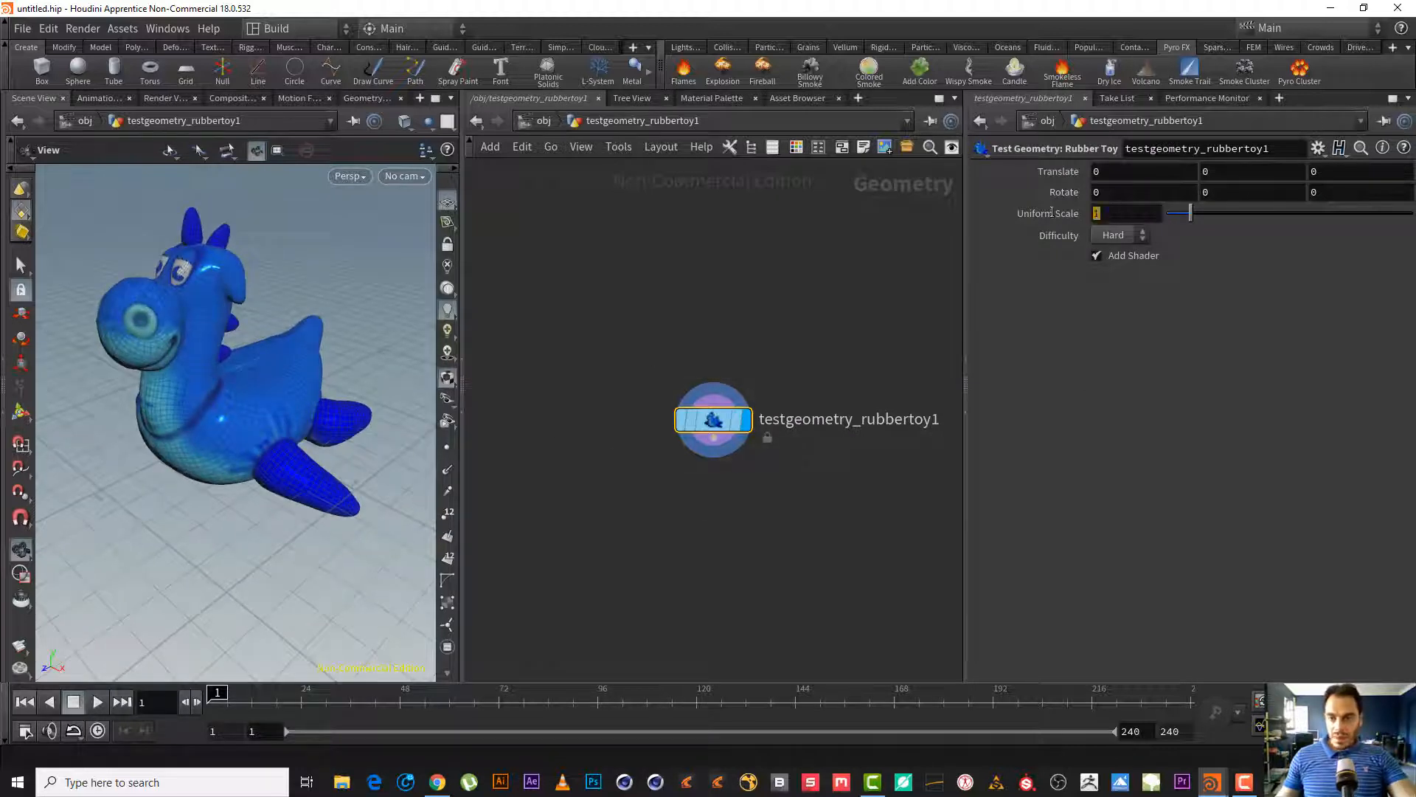
pyautogui.write('2')
pyautogui.press('Return')
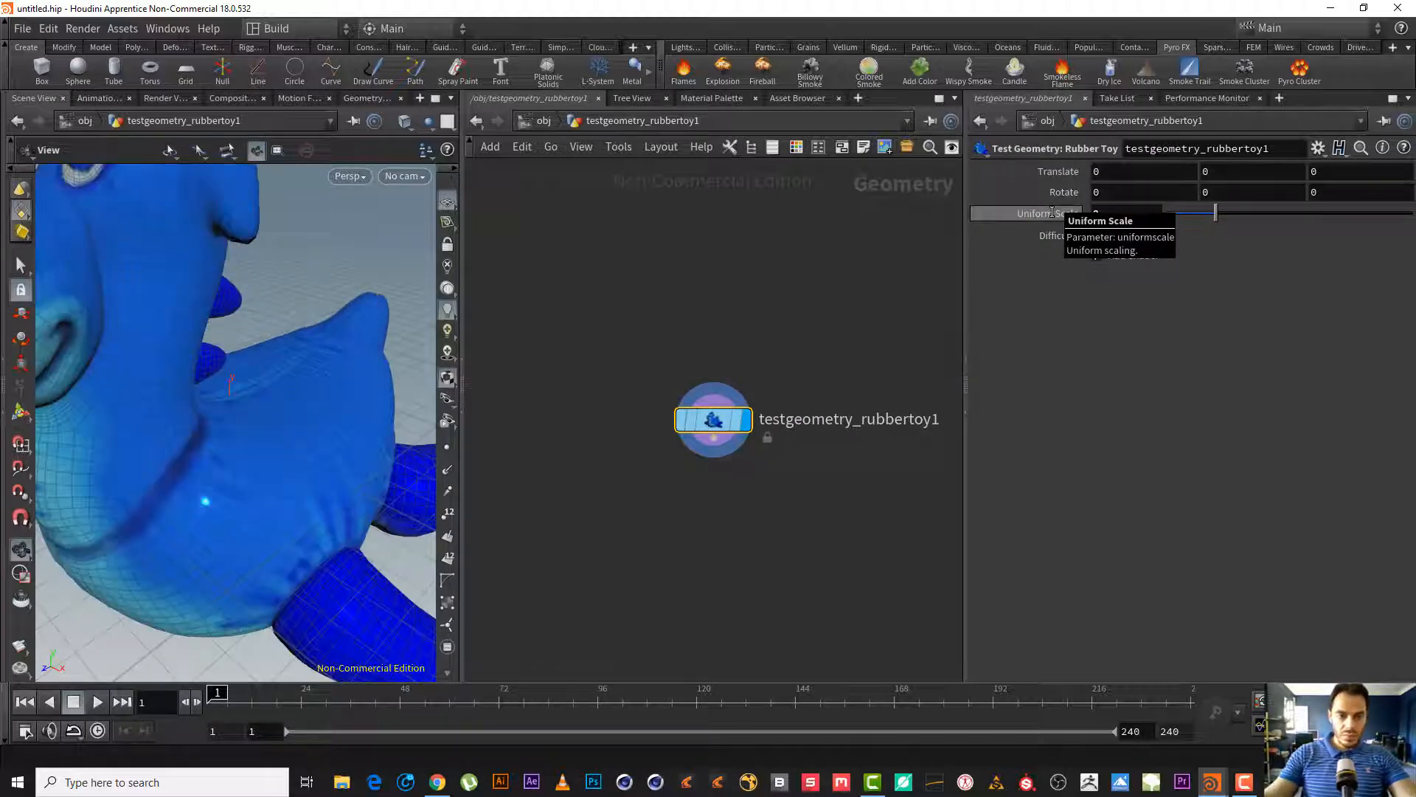
pyautogui.moveTo(140, 487); pyautogui.dragTo(89, 560, button='right')
pyautogui.moveTo(215, 451); pyautogui.dragTo(211, 396)
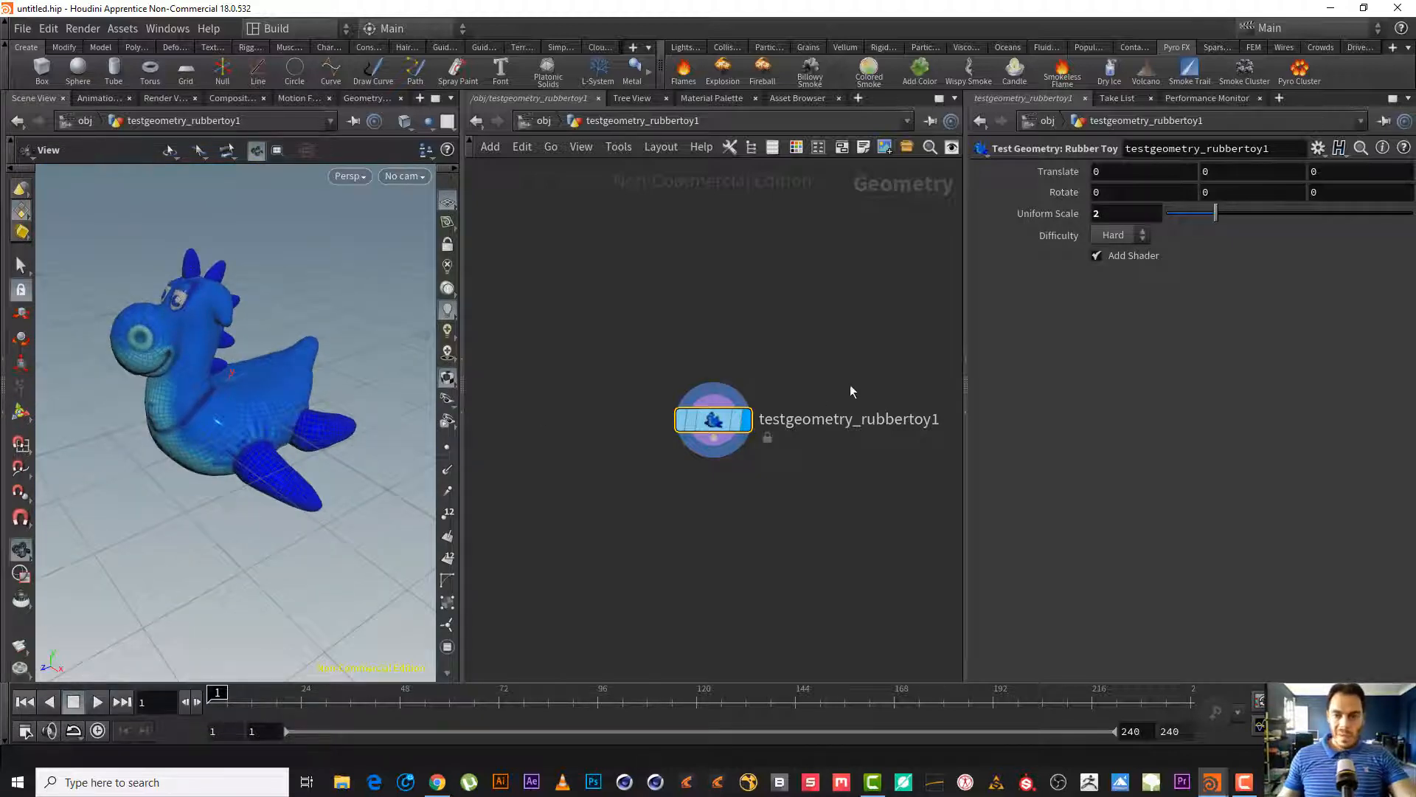
pyautogui.click(713, 438)
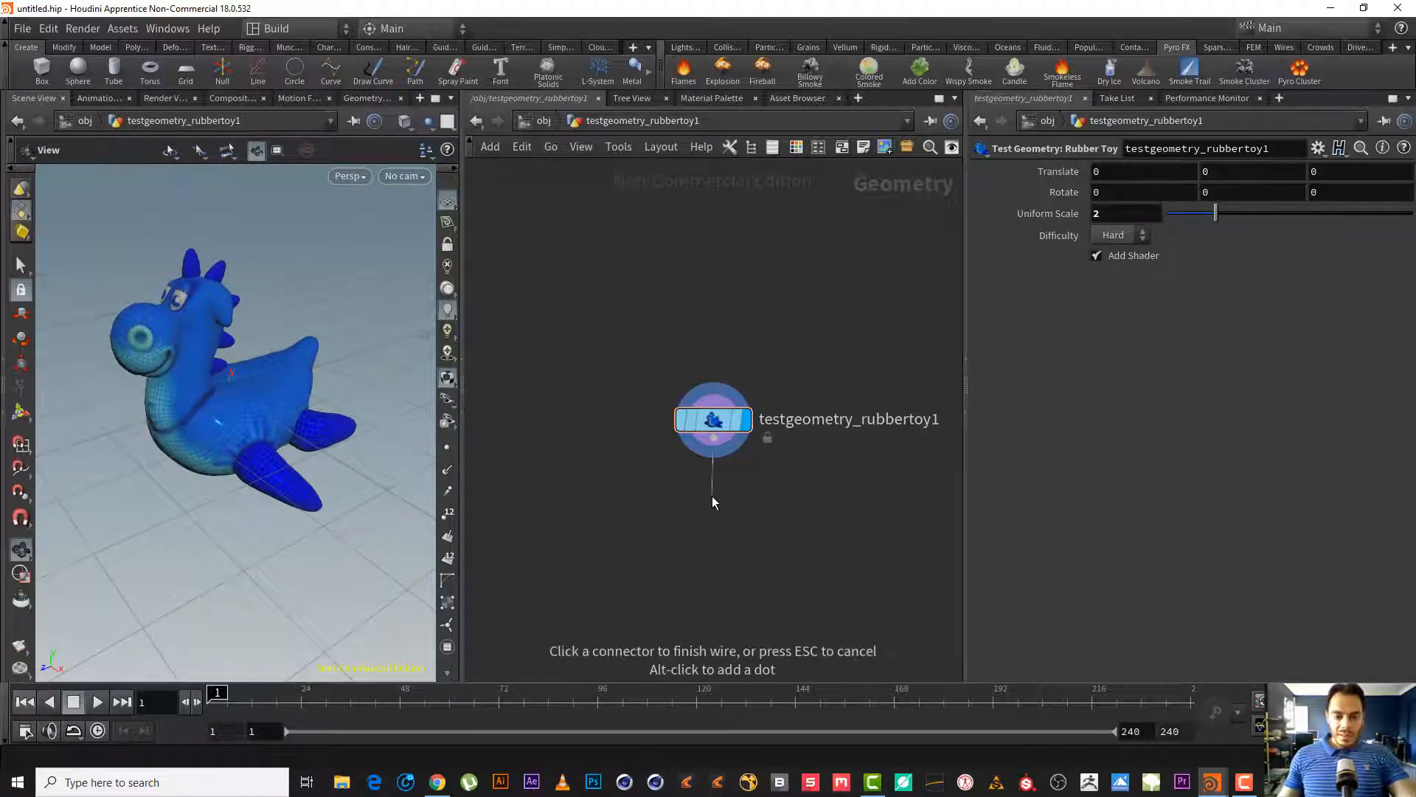
pyautogui.press('Tab')
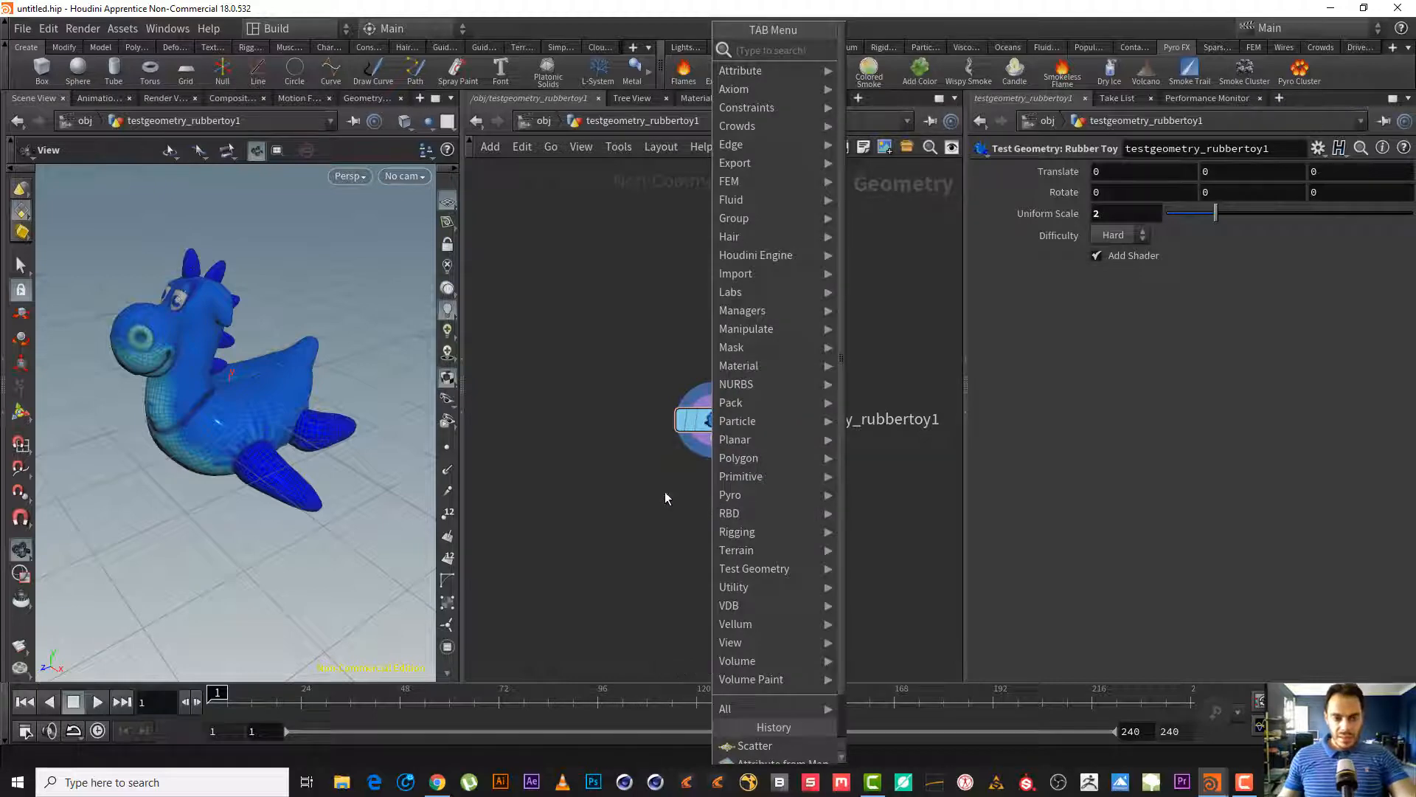
pyautogui.press('Escape')
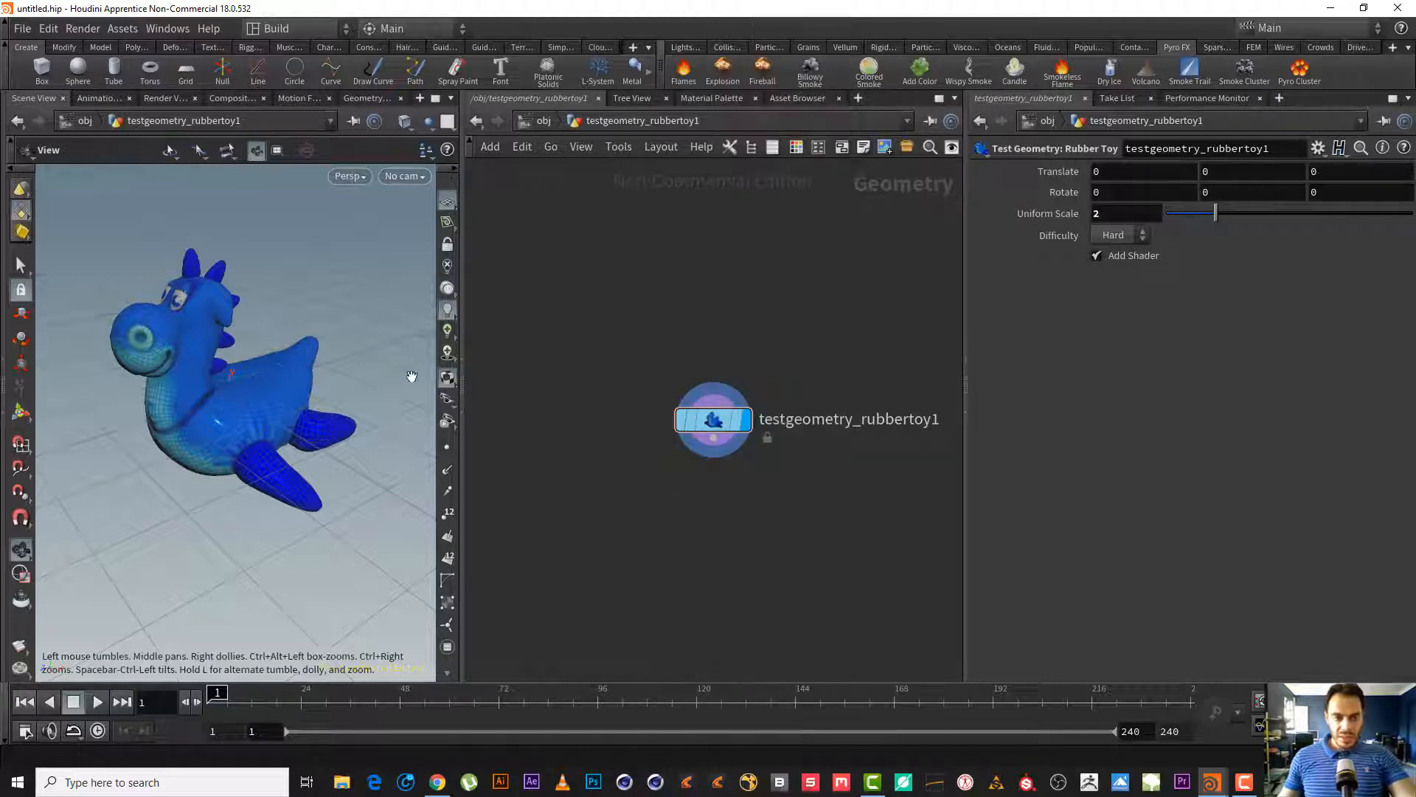
# - Add an Attribute from Map node wired to the rubber toy's output and display its result
pyautogui.click(706, 441)
pyautogui.press('Tab')
pyautogui.write('att')
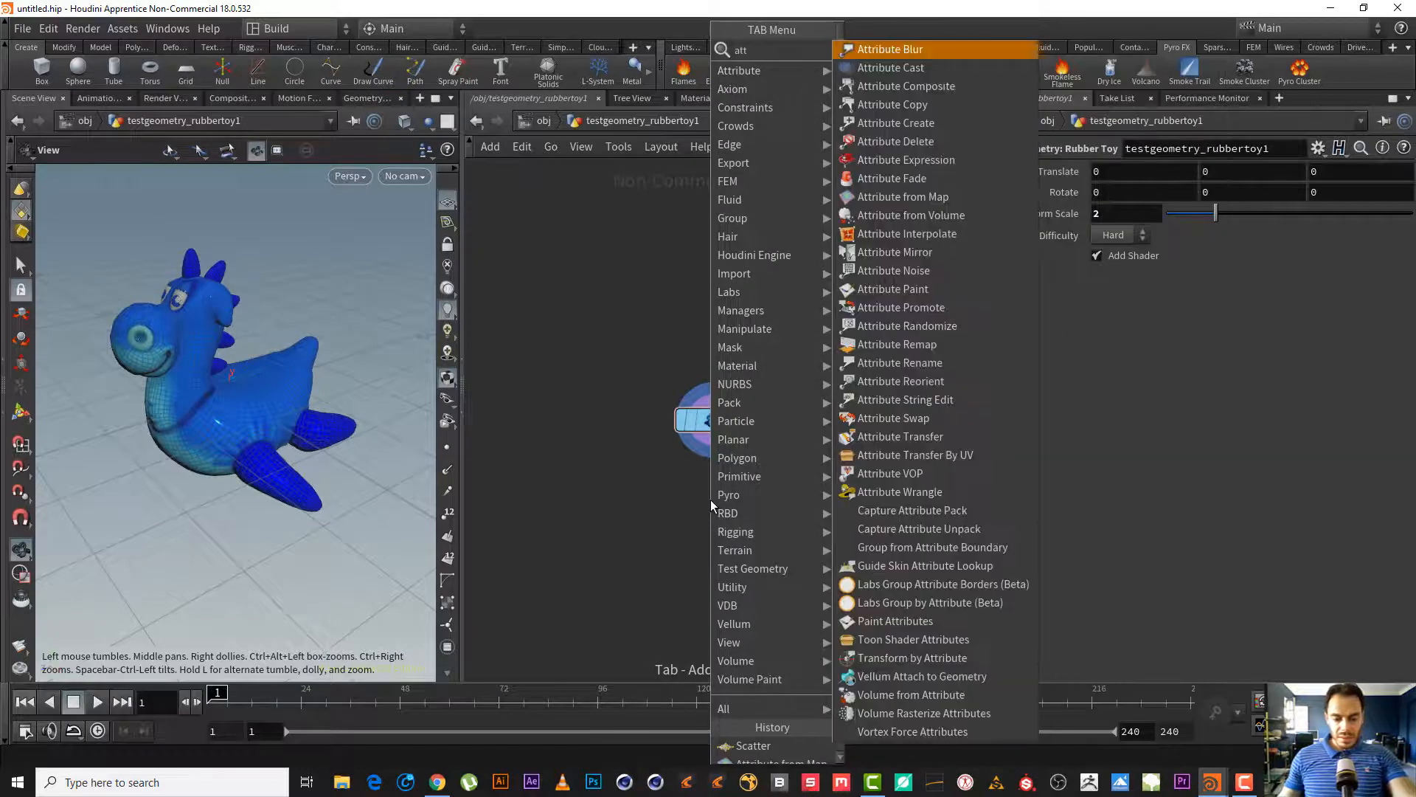
pyautogui.write(' f')
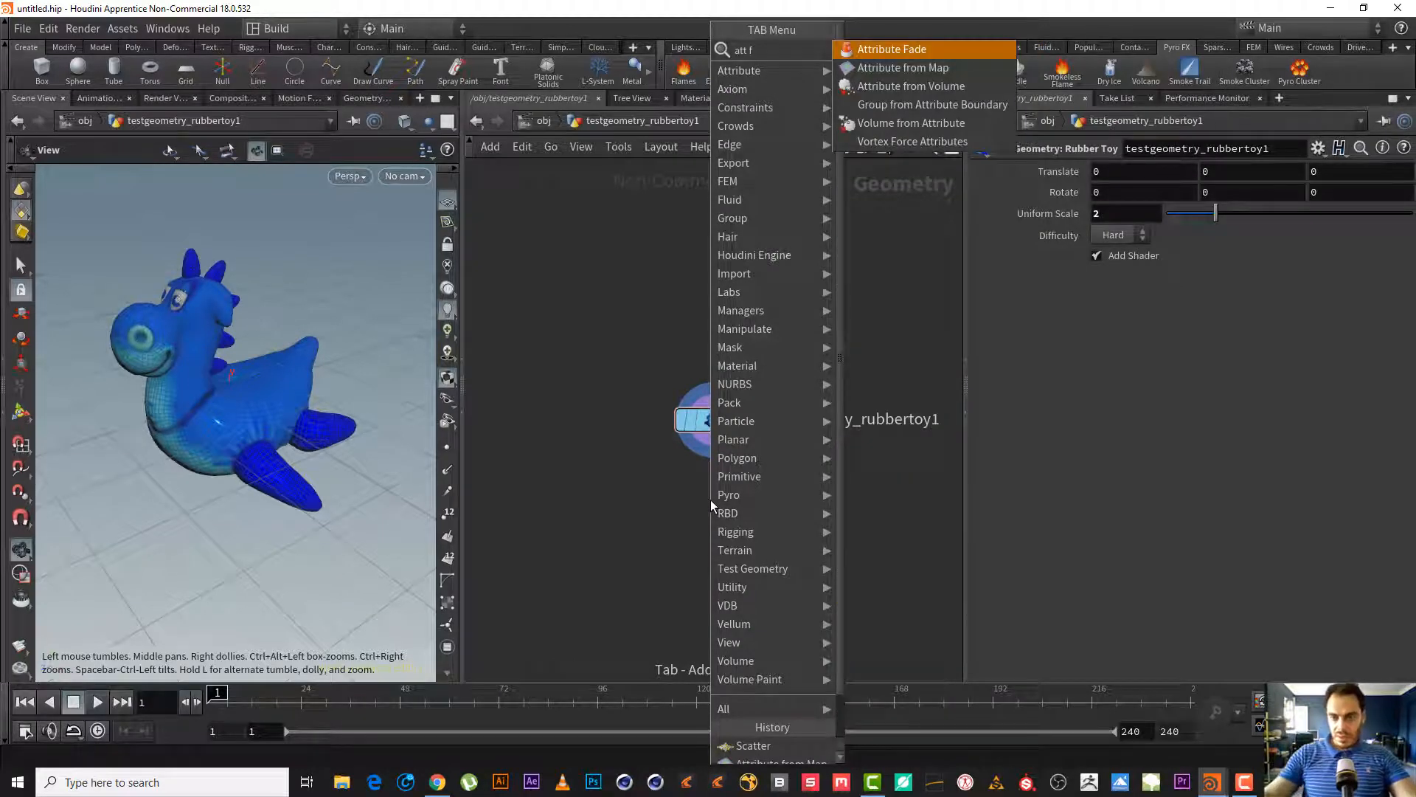
pyautogui.press('Down')
pyautogui.press('Return')
pyautogui.click(710, 499)
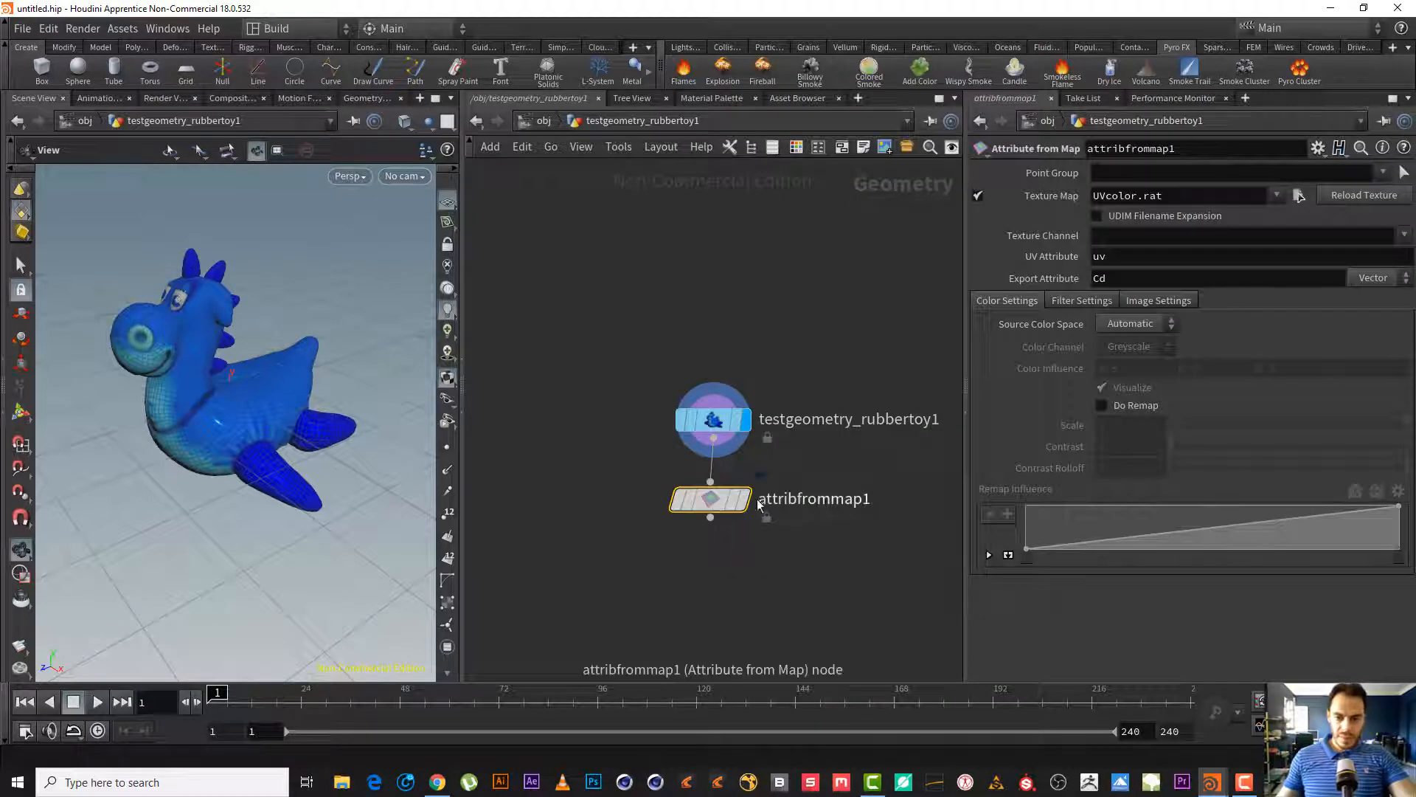
pyautogui.click(745, 500)
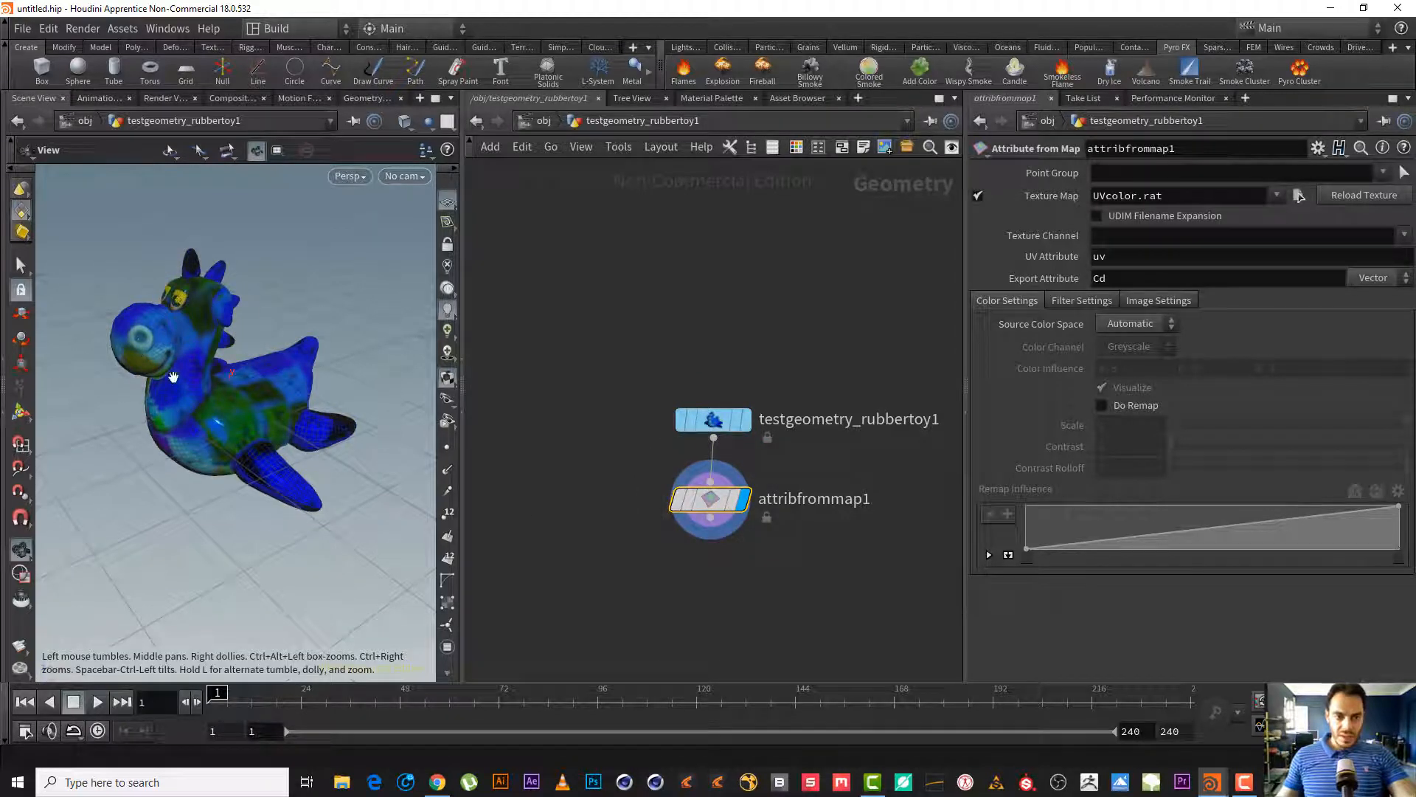
# - Link the Attribute from Map node's Texture Map to the copied rubber toy texture parameter with a relative reference
pyautogui.rightClick(1048, 197)
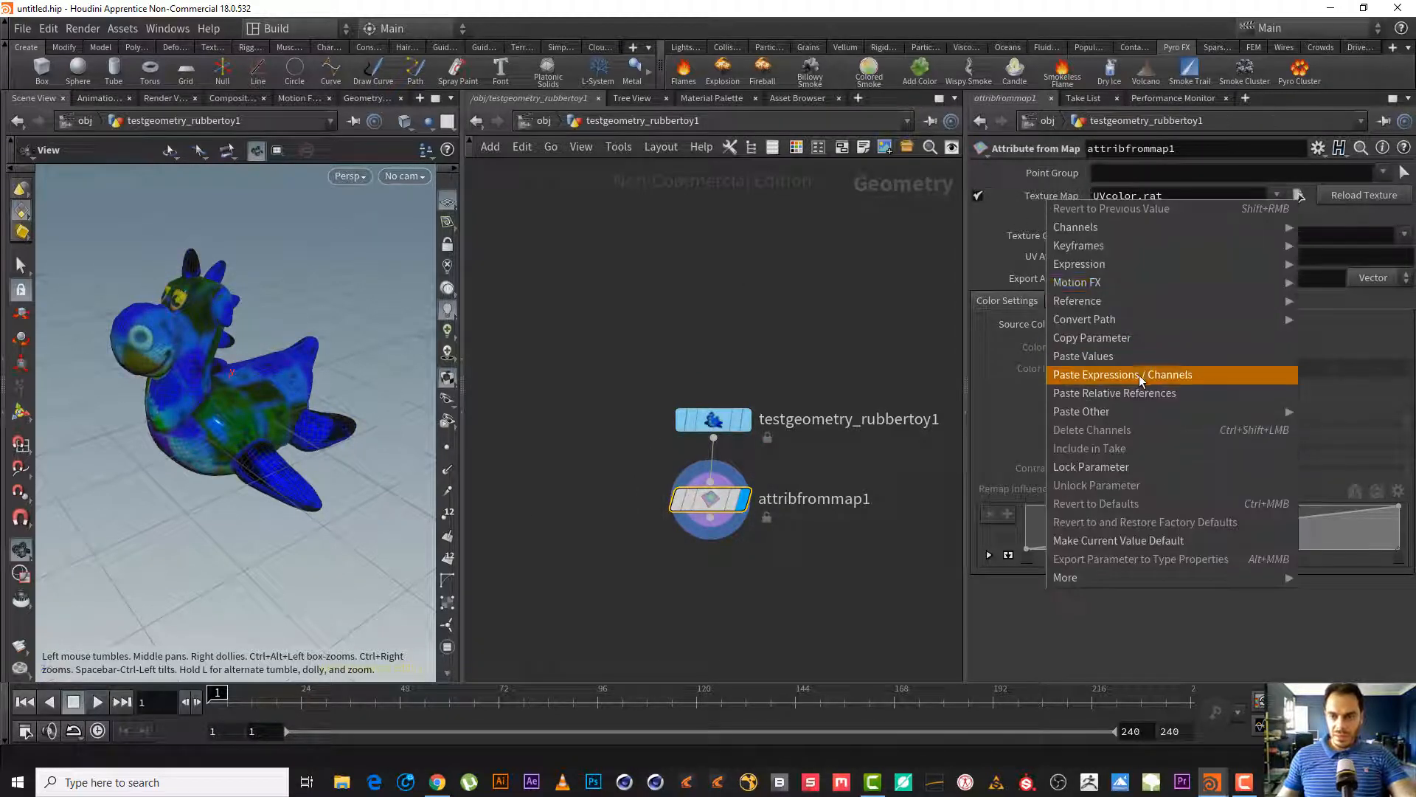
pyautogui.click(1174, 393)
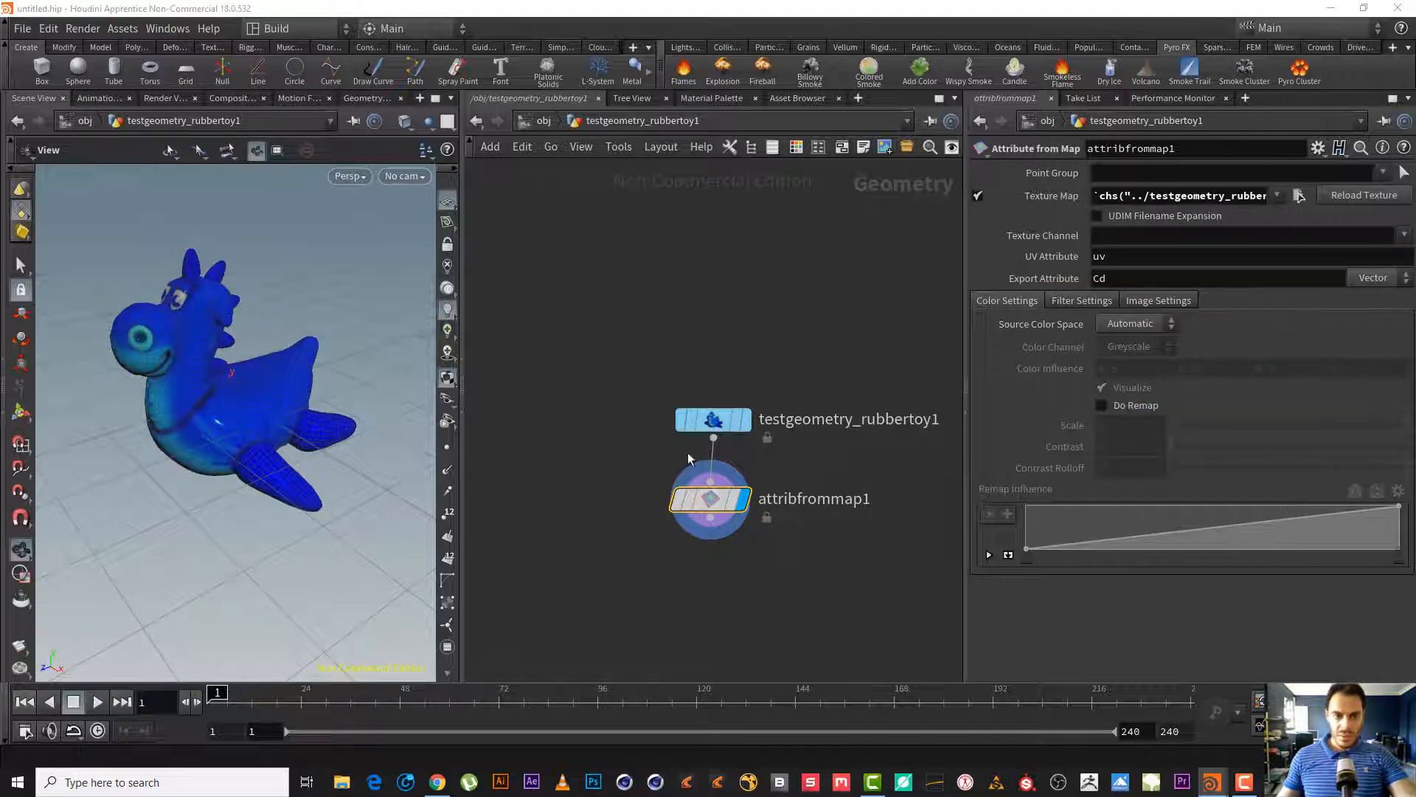
pyautogui.moveTo(782, 550); pyautogui.dragTo(799, 384, button='middle')
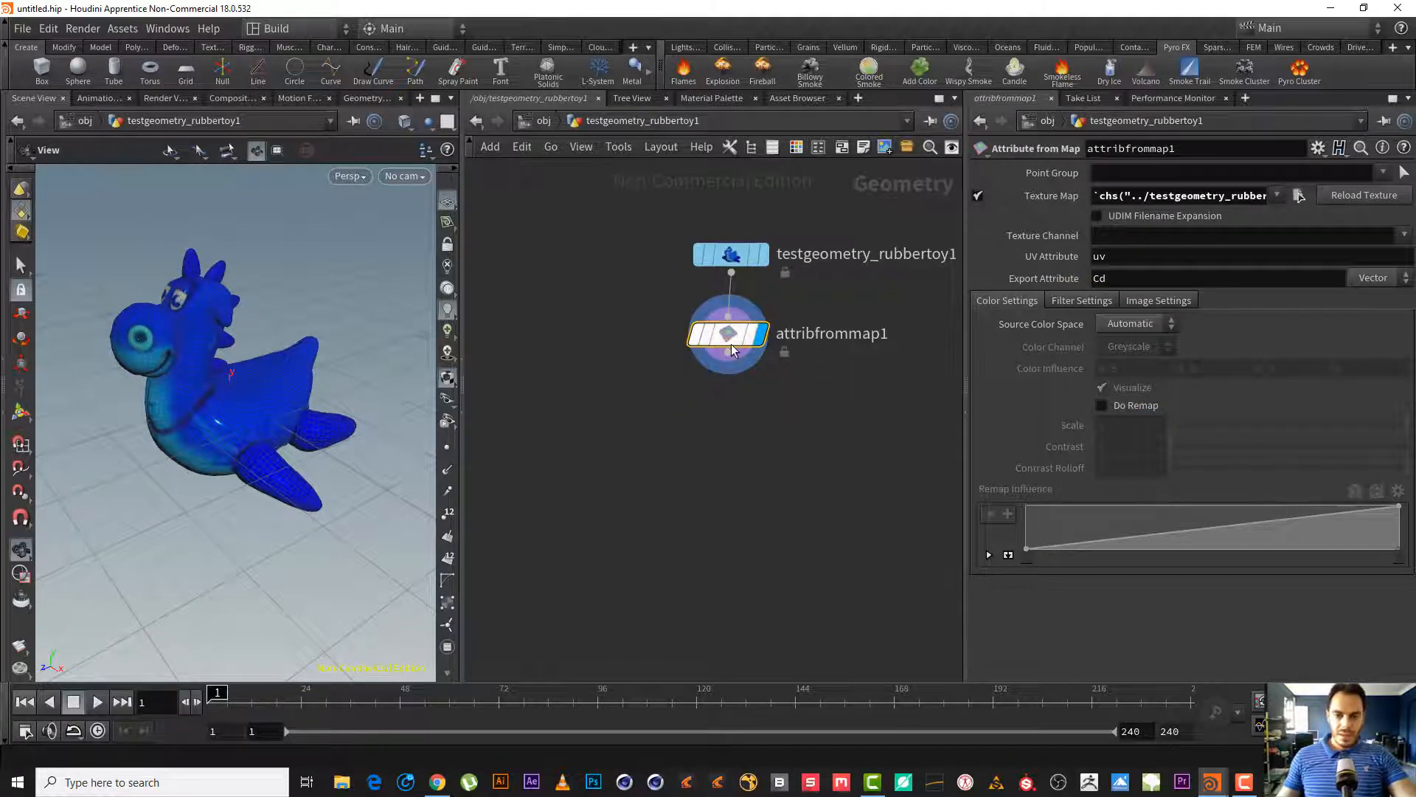
pyautogui.moveTo(215, 380); pyautogui.dragTo(225, 419)
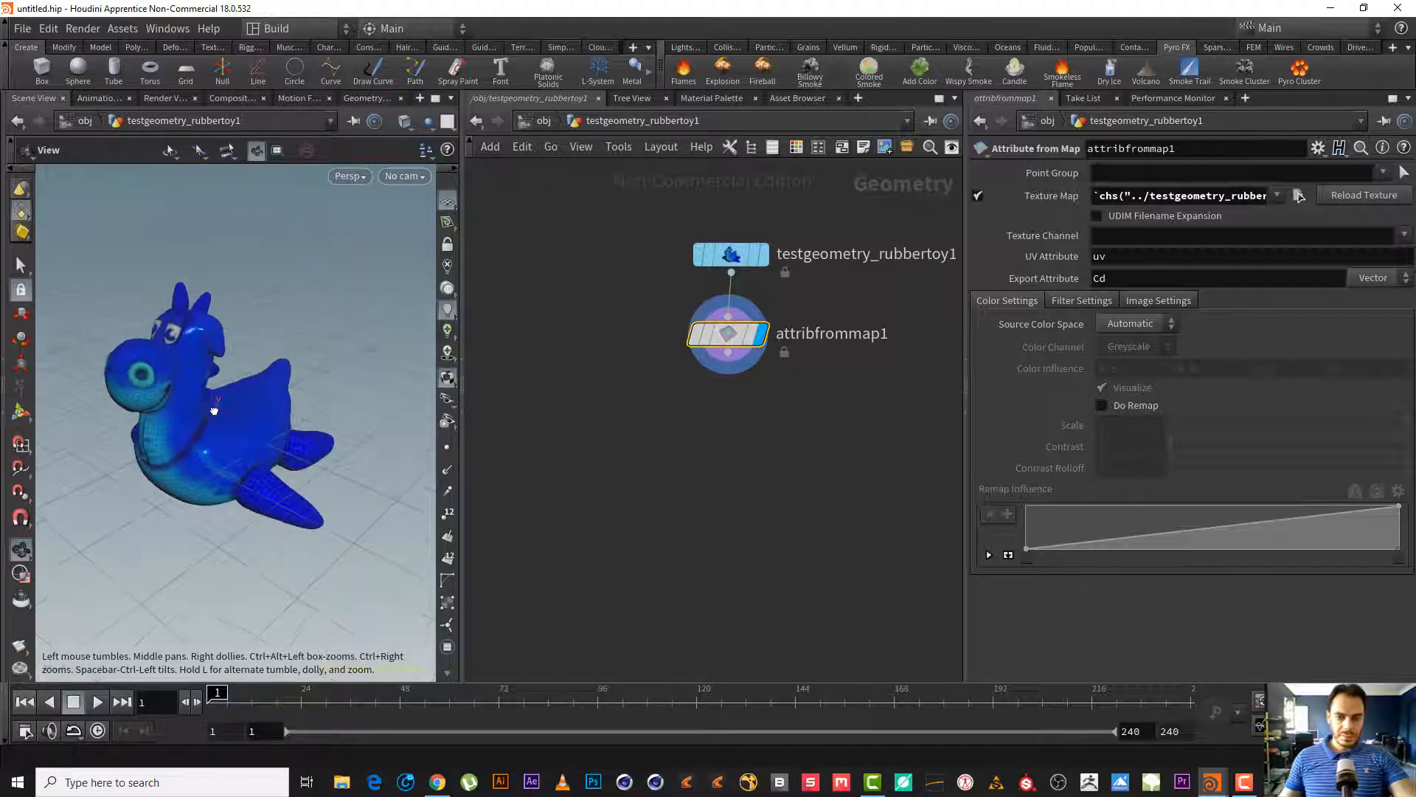
# - Create Billowy Smoke from the rubber toy and run the simulation to frame 17
pyautogui.click(811, 72)
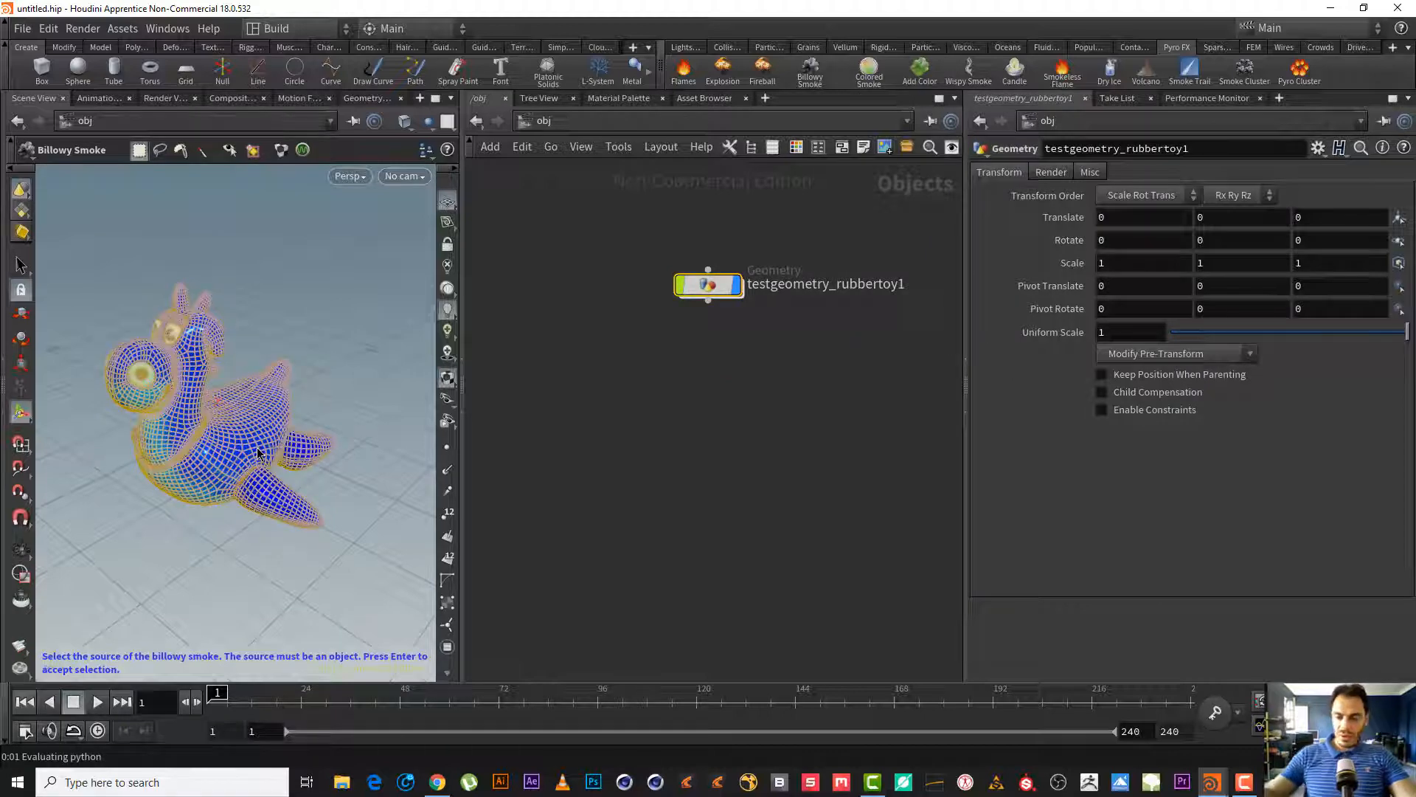
pyautogui.press('Return')
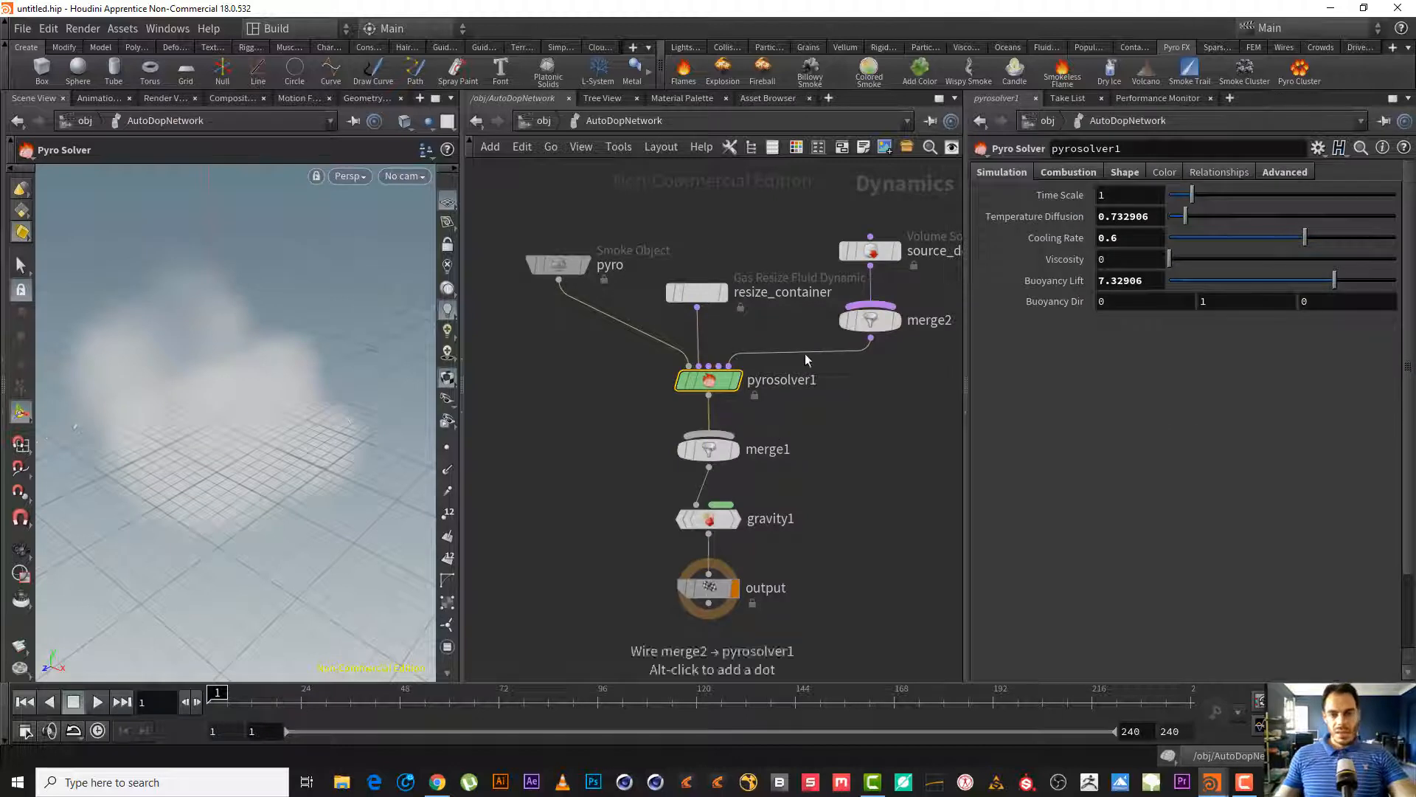
pyautogui.moveTo(889, 436); pyautogui.dragTo(798, 466, button='middle')
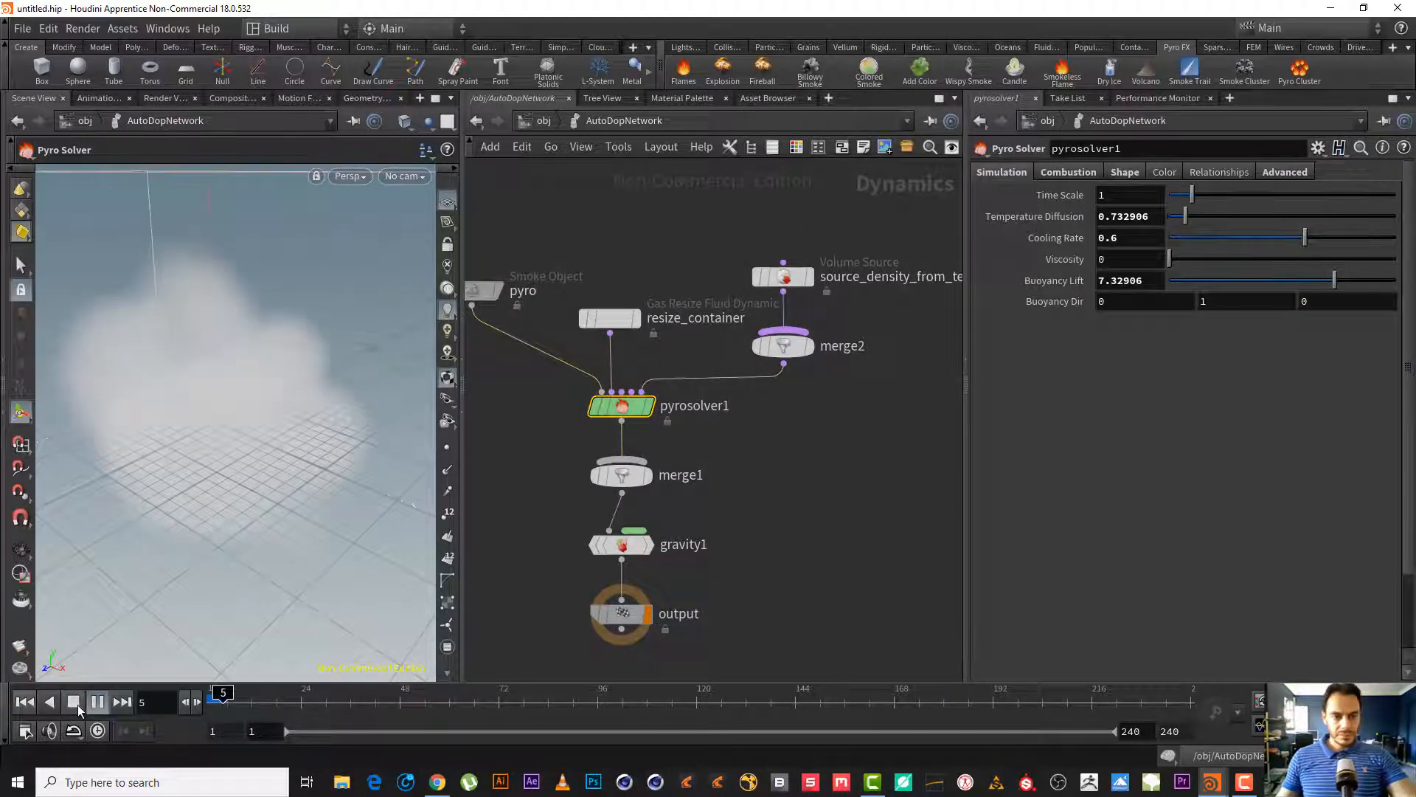
pyautogui.click(77, 705)
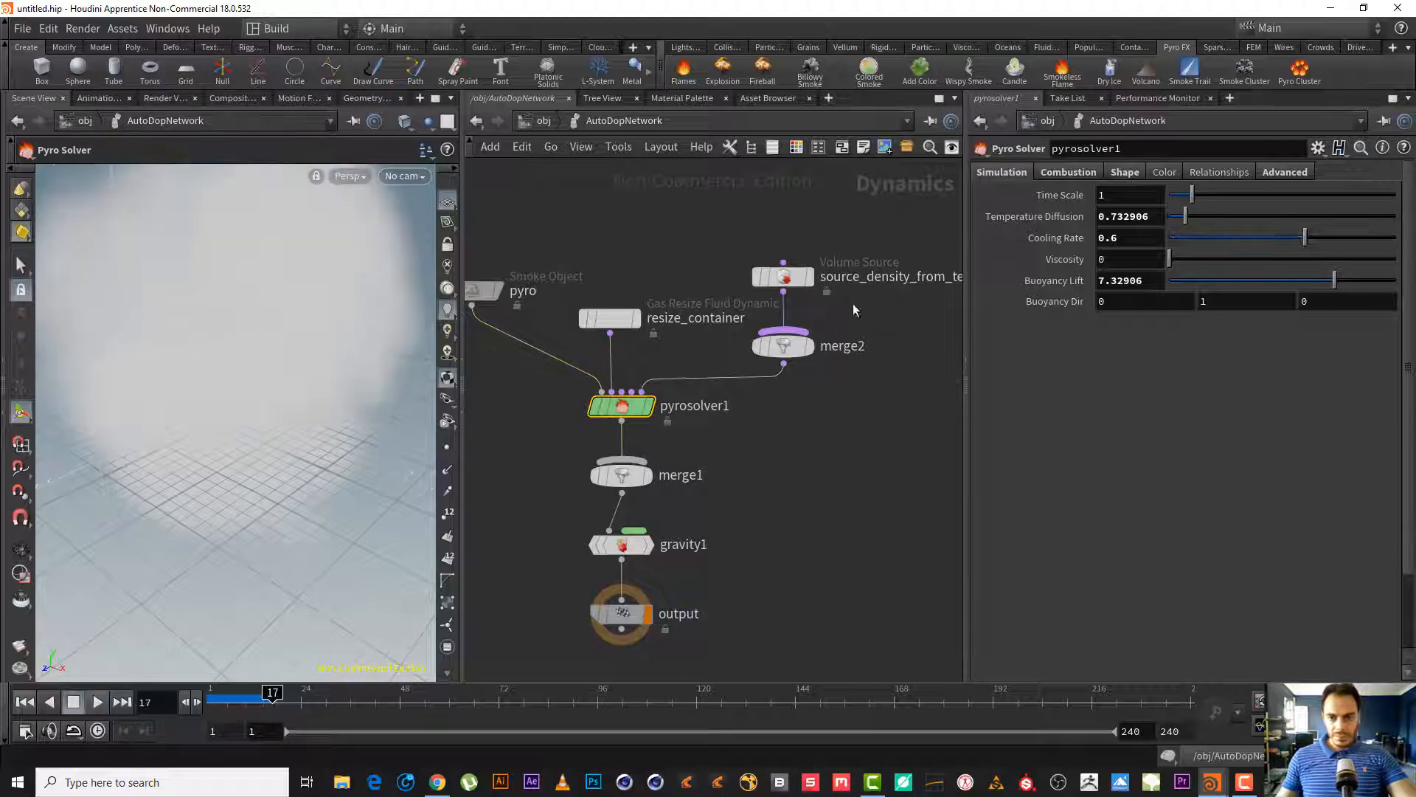
# - Examine the source operations of the billowy smoke's Volume Source node
pyautogui.click(783, 277)
pyautogui.scroll(-5, 1394, 595)
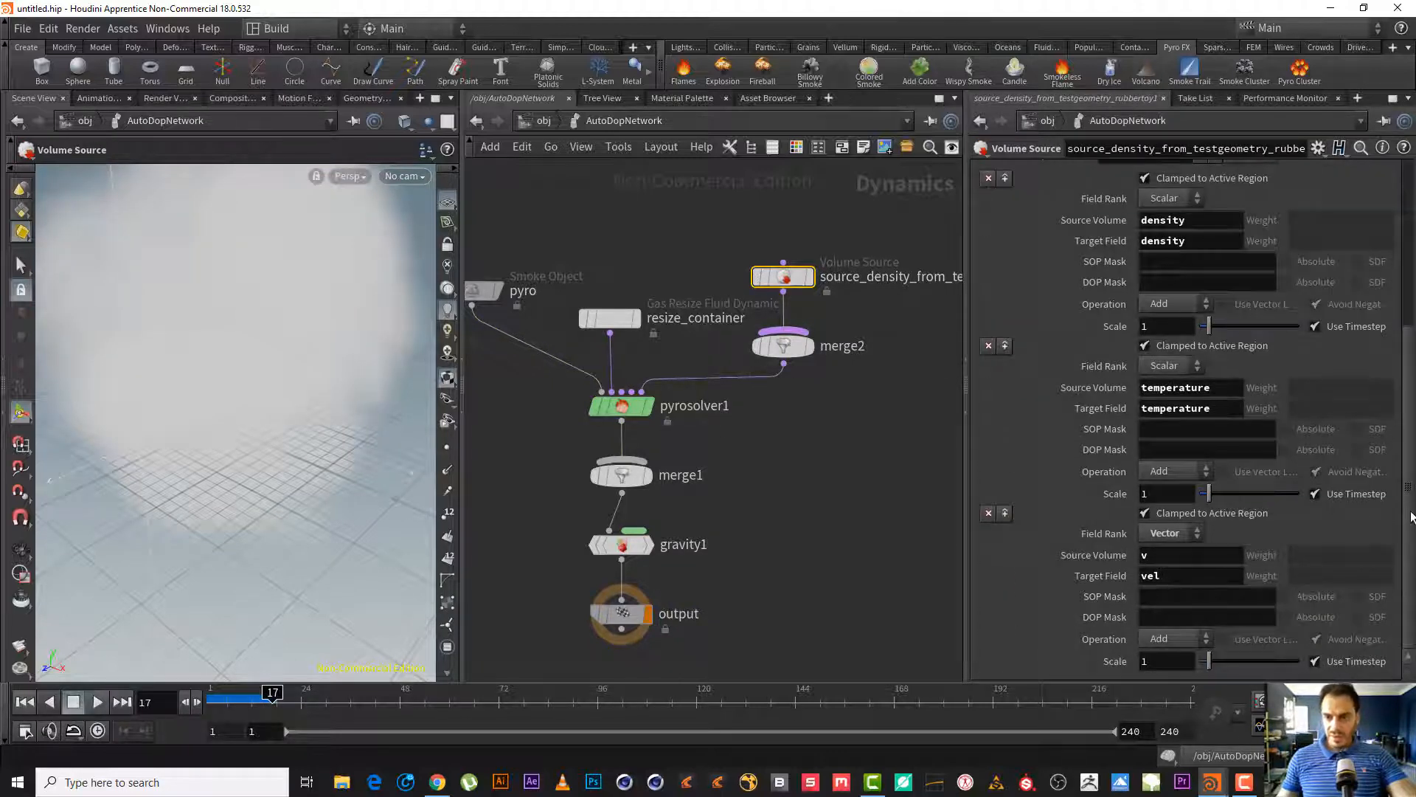
pyautogui.scroll(5, 1394, 517)
pyautogui.scroll(-2, 1394, 516)
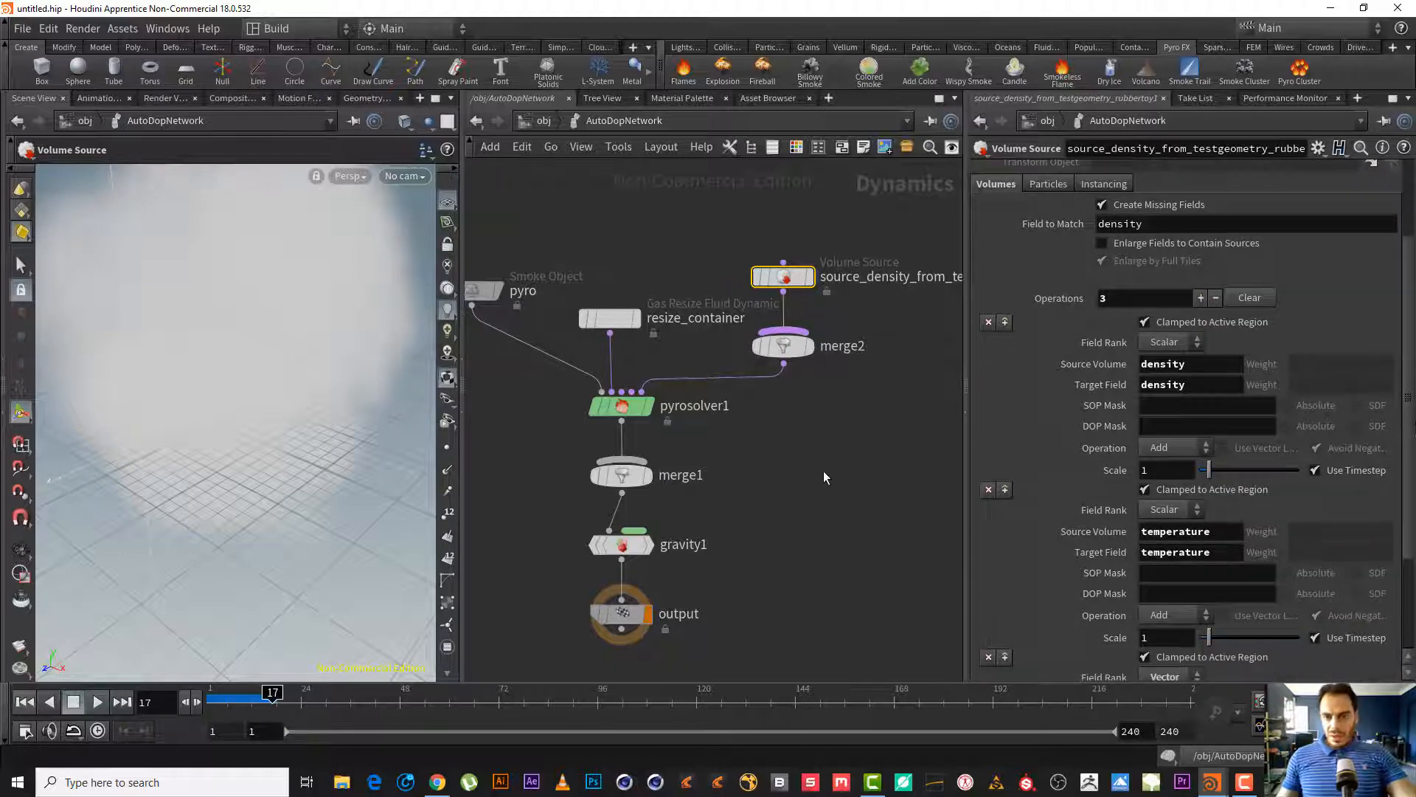
pyautogui.moveTo(824, 472); pyautogui.dragTo(849, 483, button='middle')
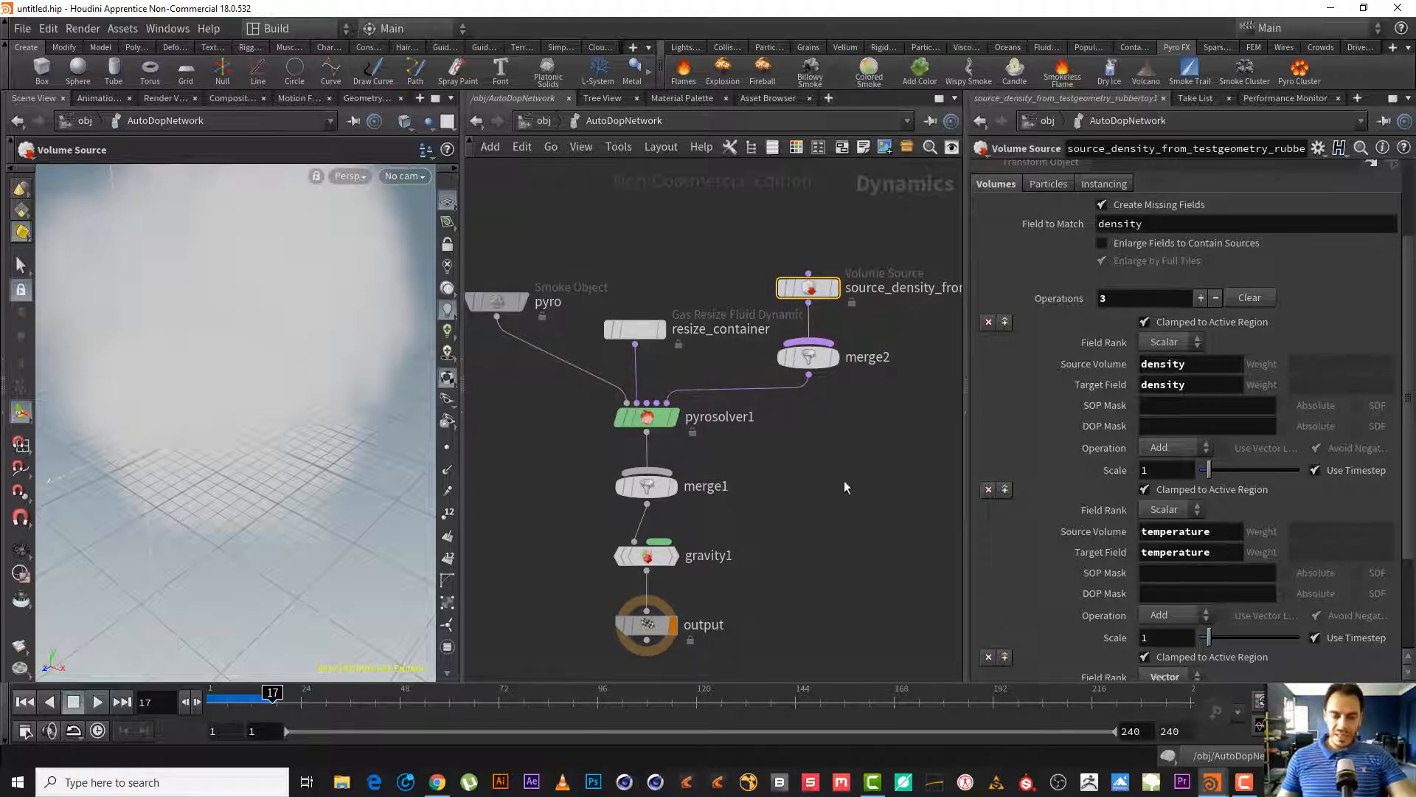
# - Undo the Billowy Smoke setup so that only the rubber toy object remains
pyautogui.hotkey('ctrl', 'z')
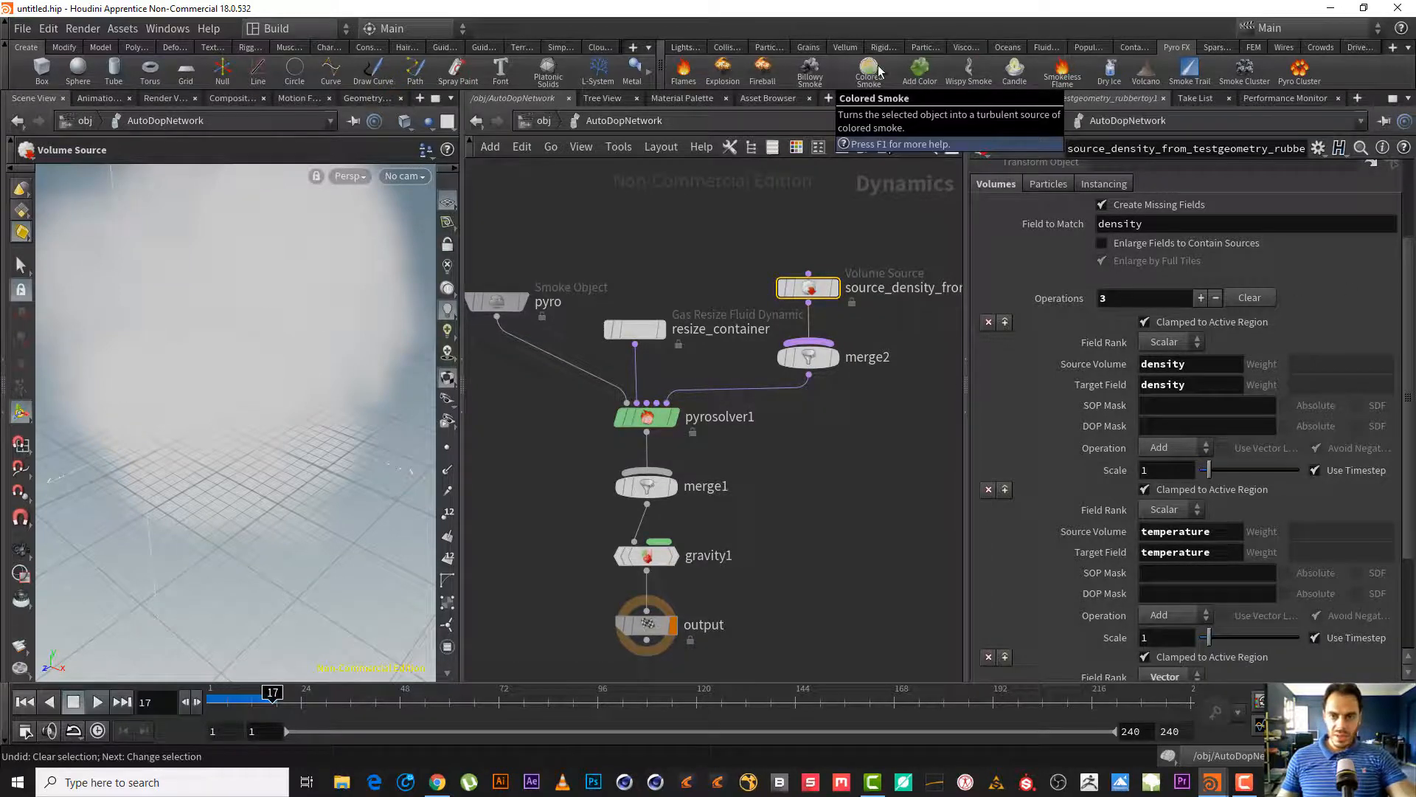
pyautogui.hotkey('ctrl', 'z')
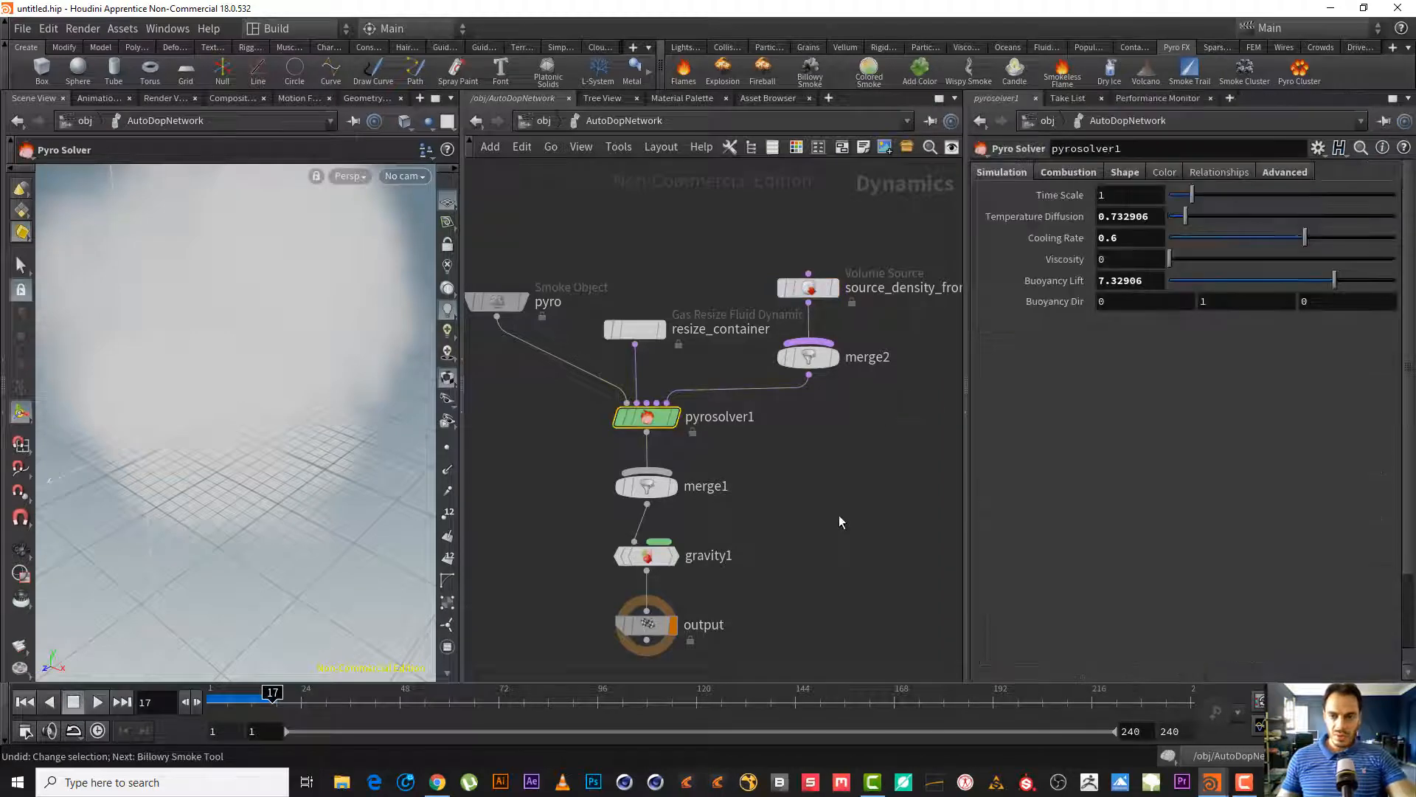
pyautogui.hotkey('ctrl', 'z')
pyautogui.hotkey('ctrl', 'z')
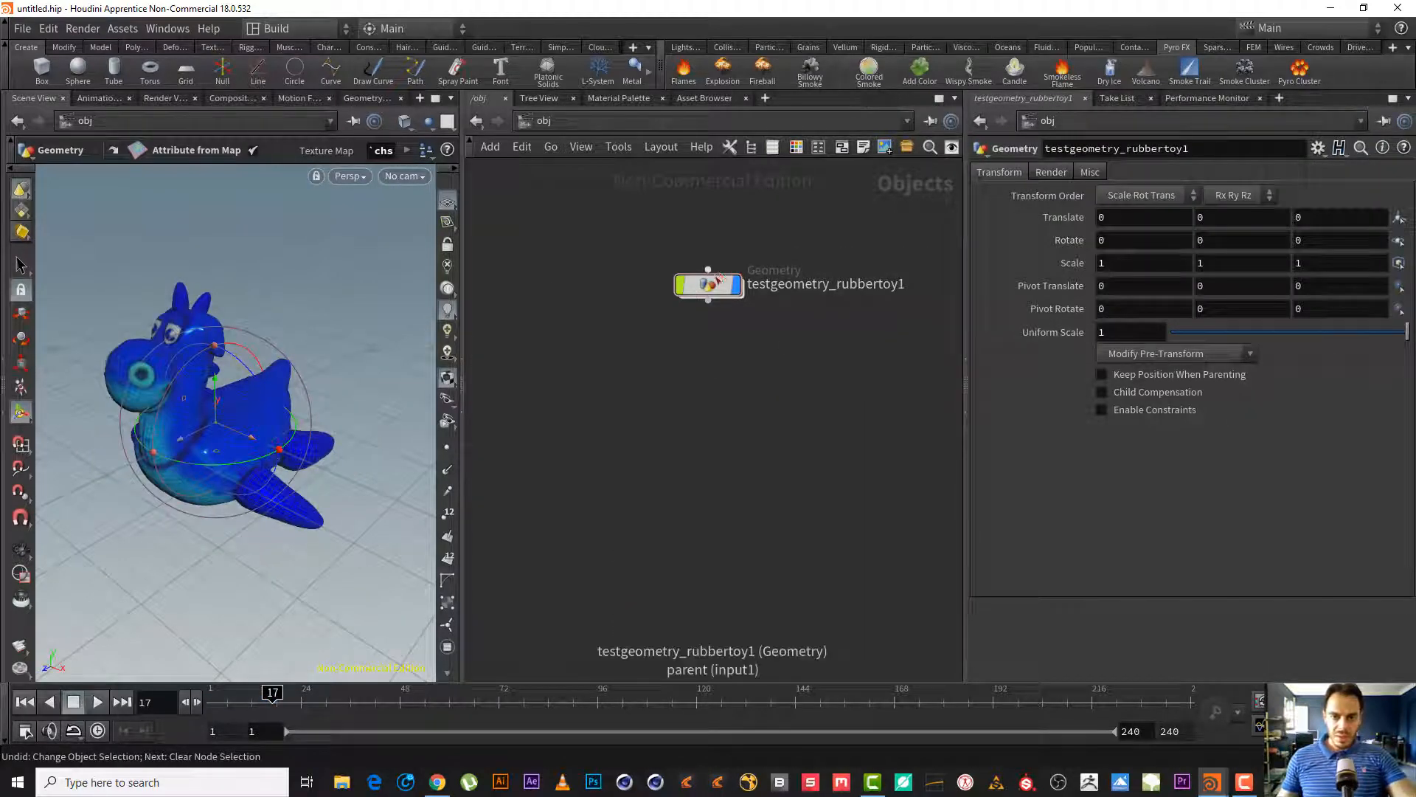
# - Create Colored Smoke with the rubber toy object as its source
pyautogui.click(869, 72)
pyautogui.click(211, 450)
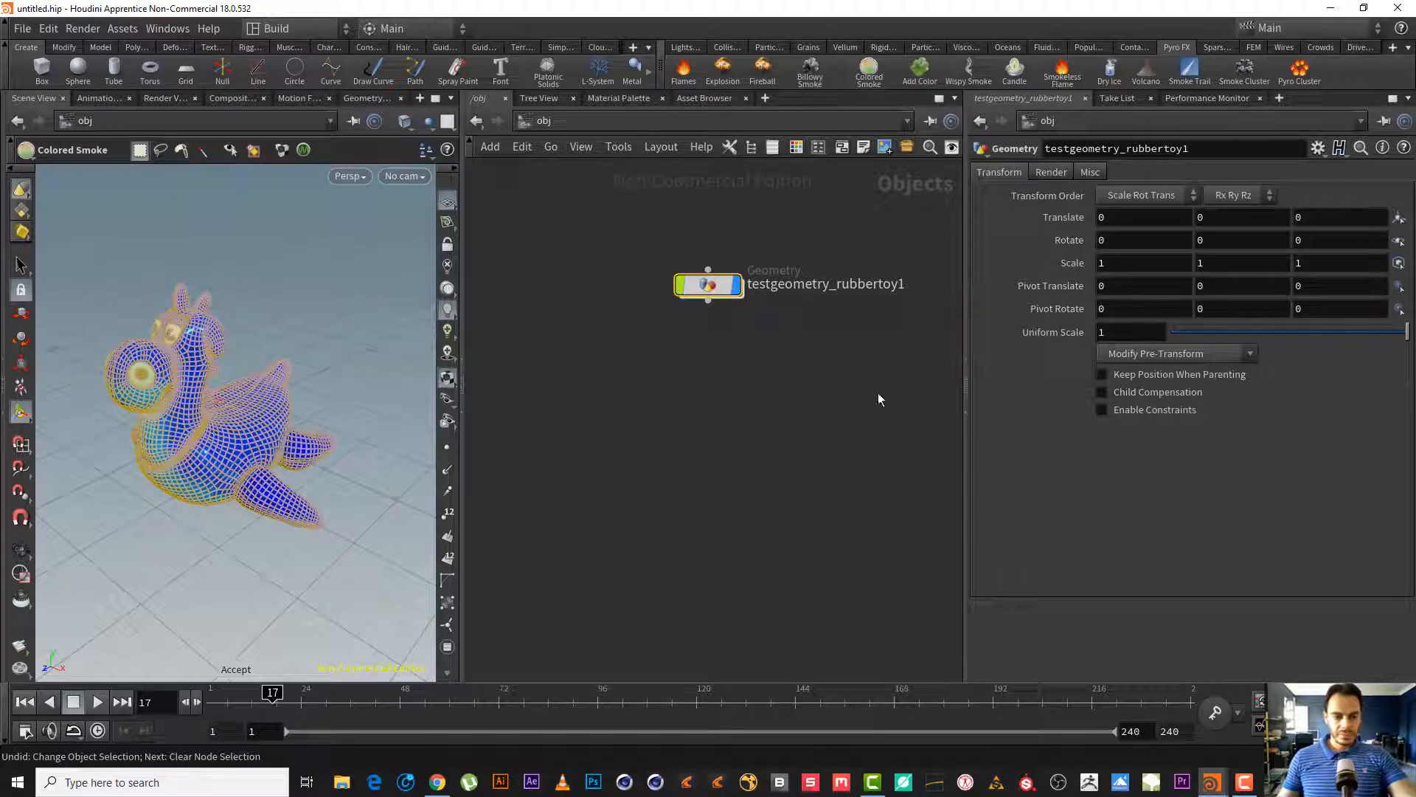
pyautogui.moveTo(922, 451); pyautogui.dragTo(803, 542, button='middle')
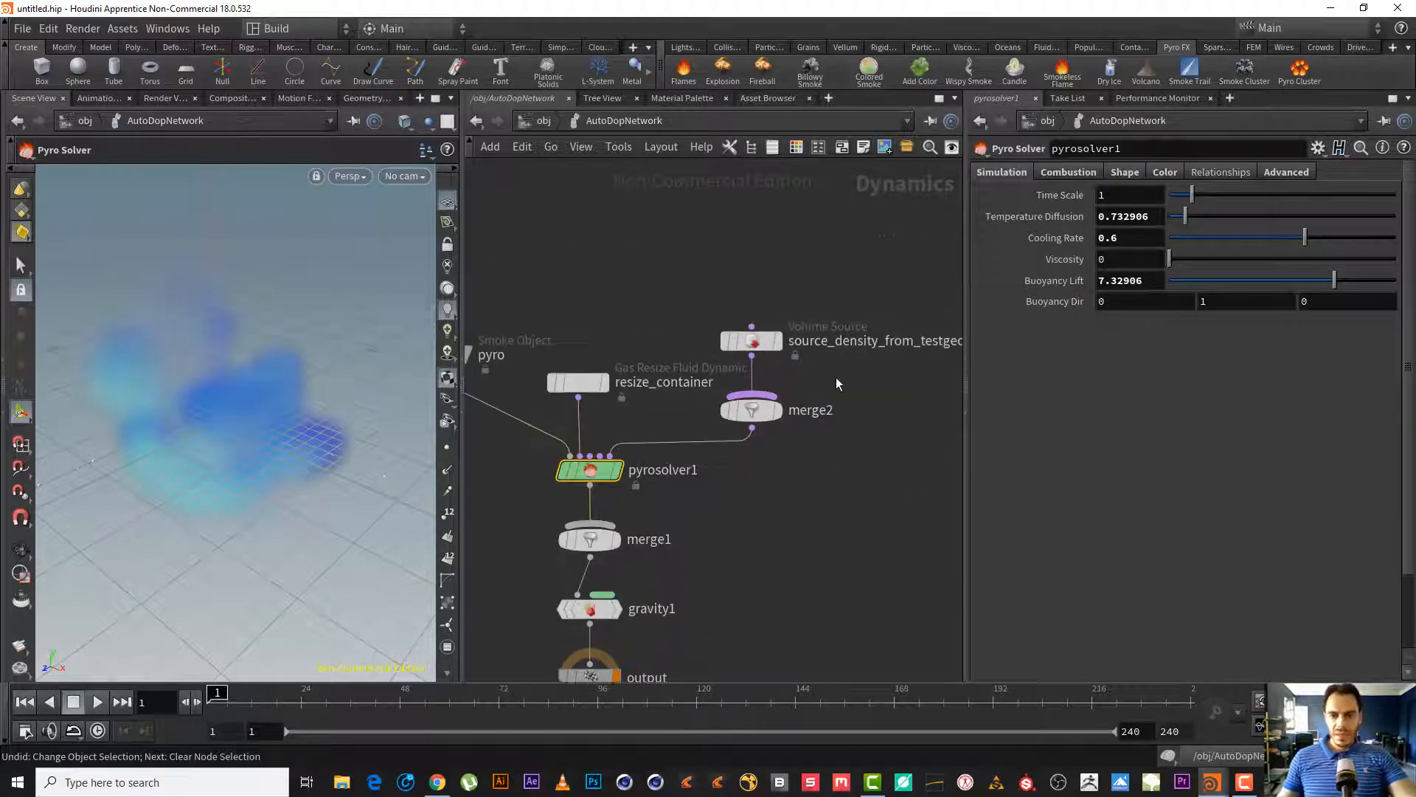
# - Select the colored smoke's Volume Source node and examine its velocity, Cd, temperature and density operations
pyautogui.moveTo(842, 371); pyautogui.dragTo(763, 328)
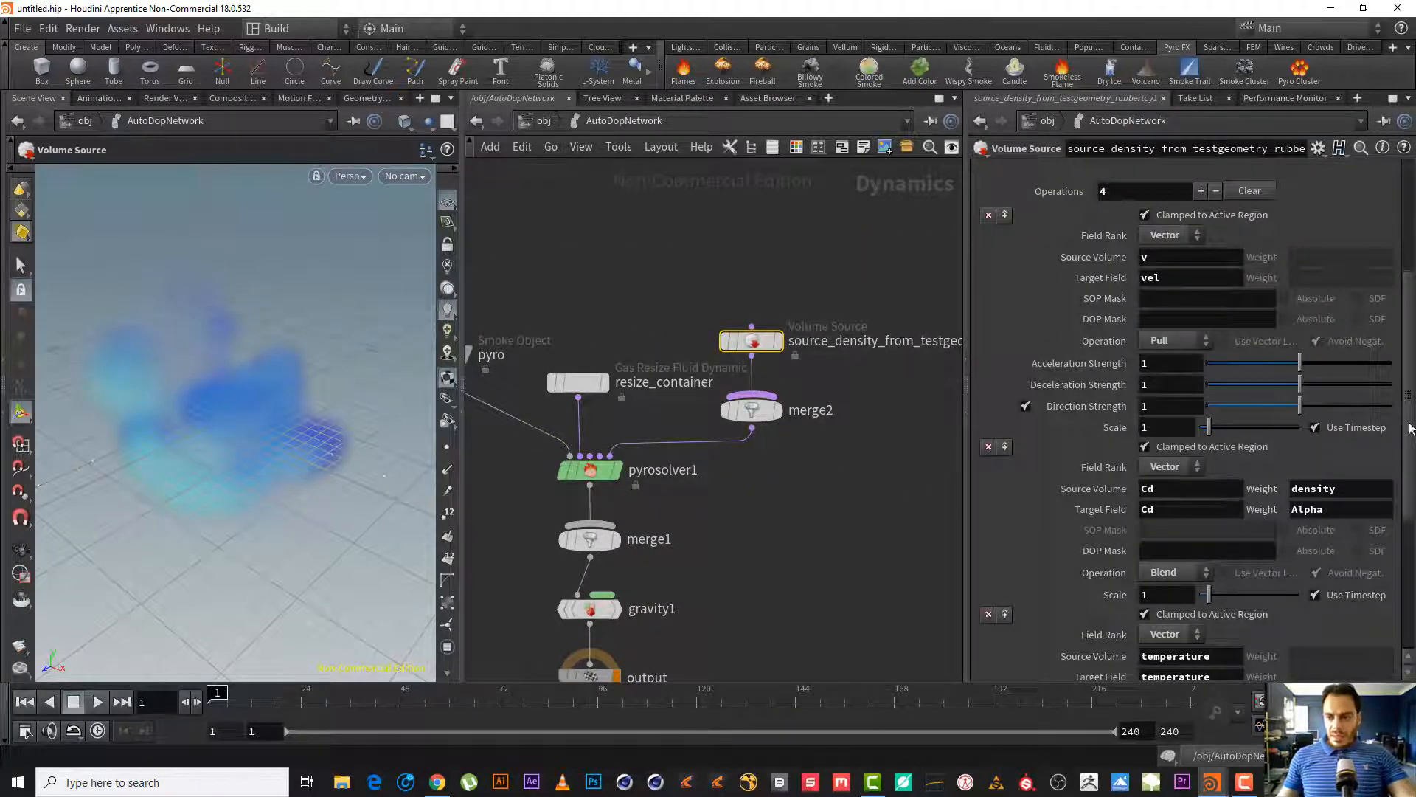
pyautogui.moveTo(1411, 431); pyautogui.dragTo(1411, 571)
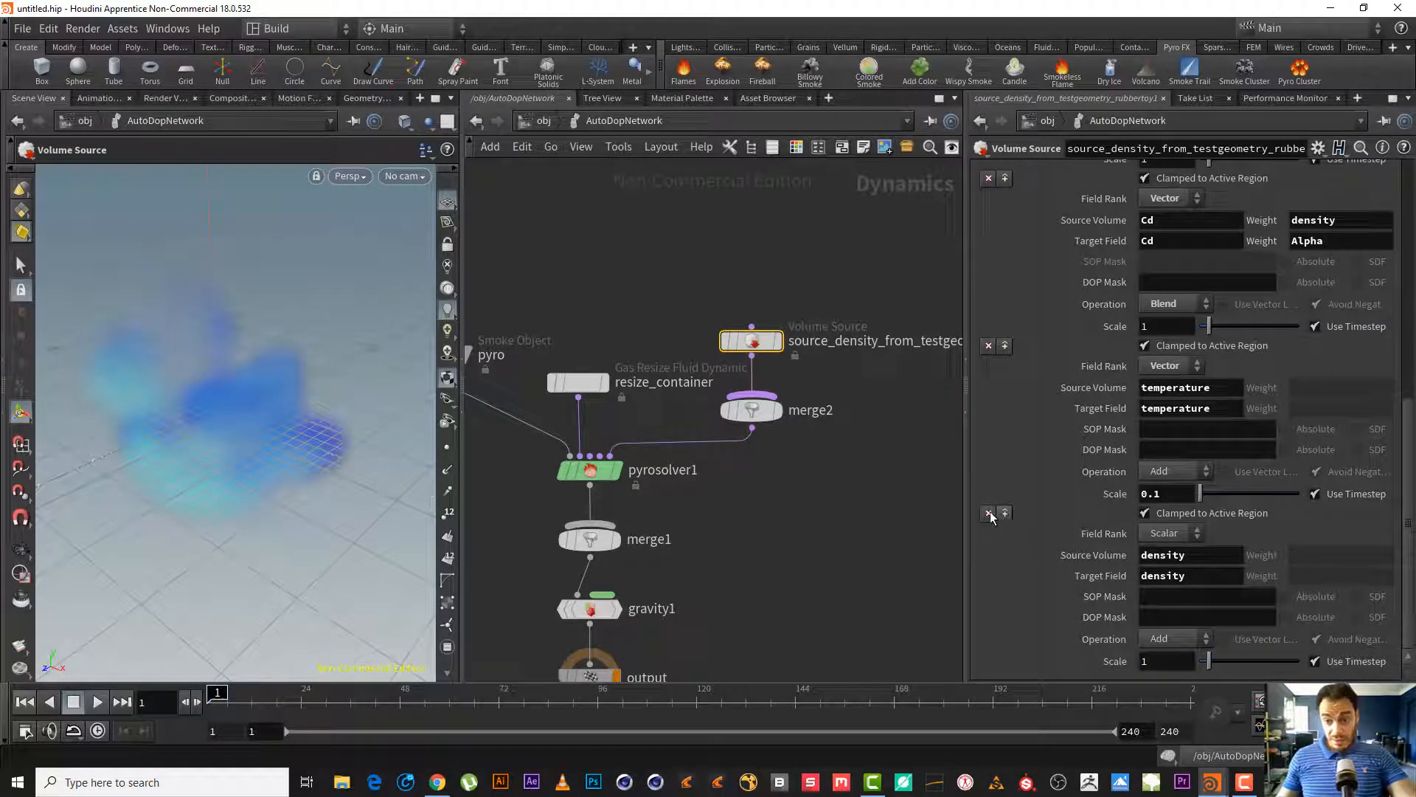
pyautogui.moveTo(1410, 450); pyautogui.dragTo(1410, 405)
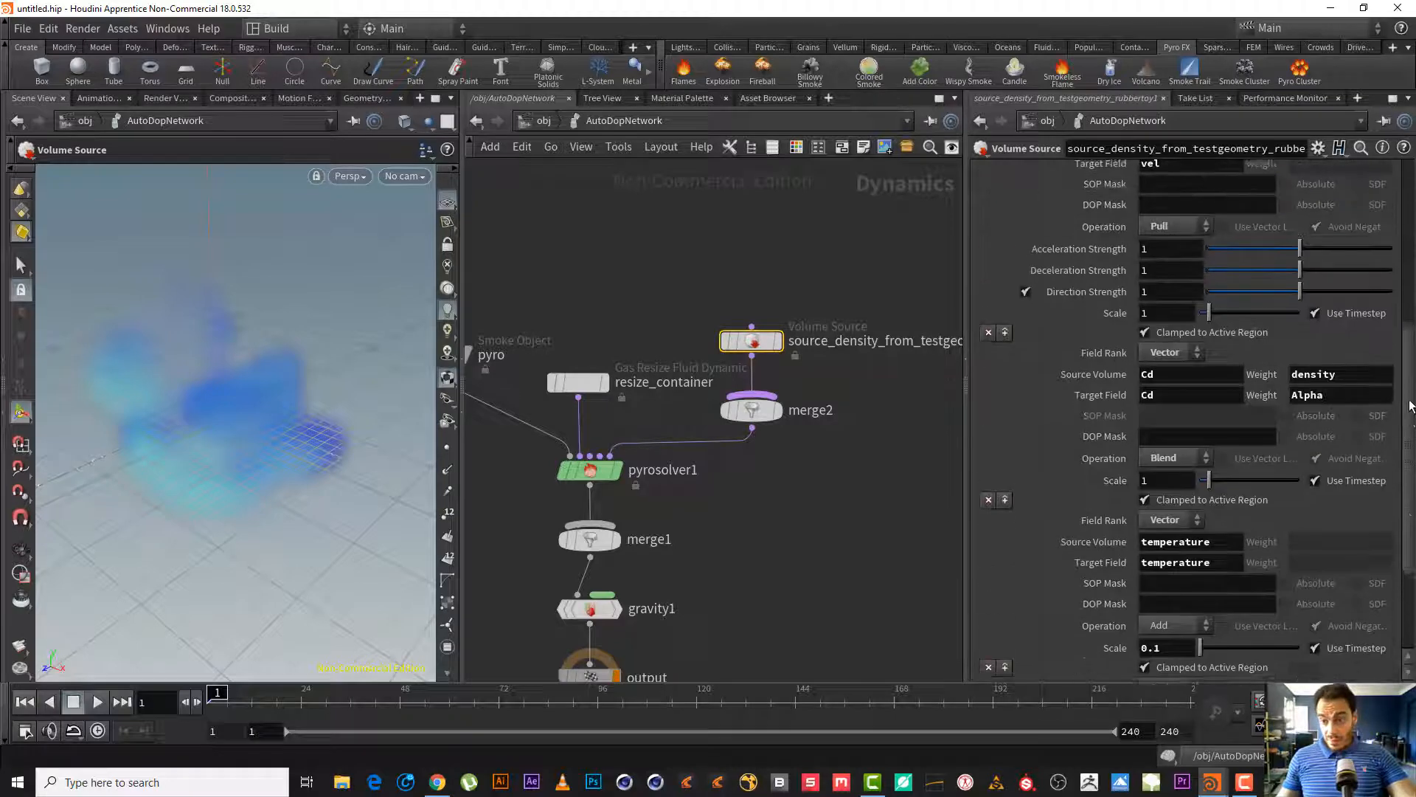
pyautogui.scroll(-3, 1410, 405)
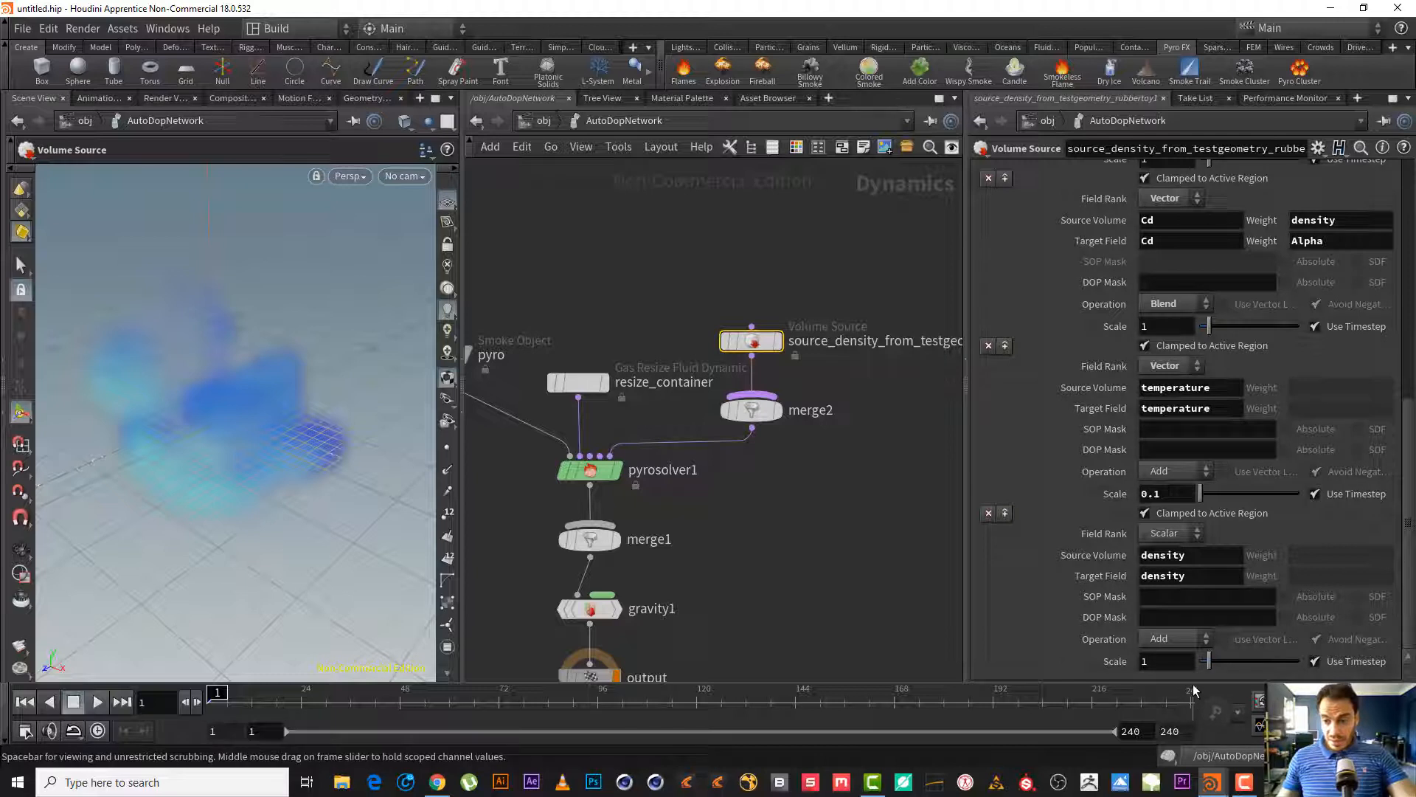
# - Set the Scale of the Volume Source's temperature and density operations to 0
pyautogui.scroll(1, 1410, 502)
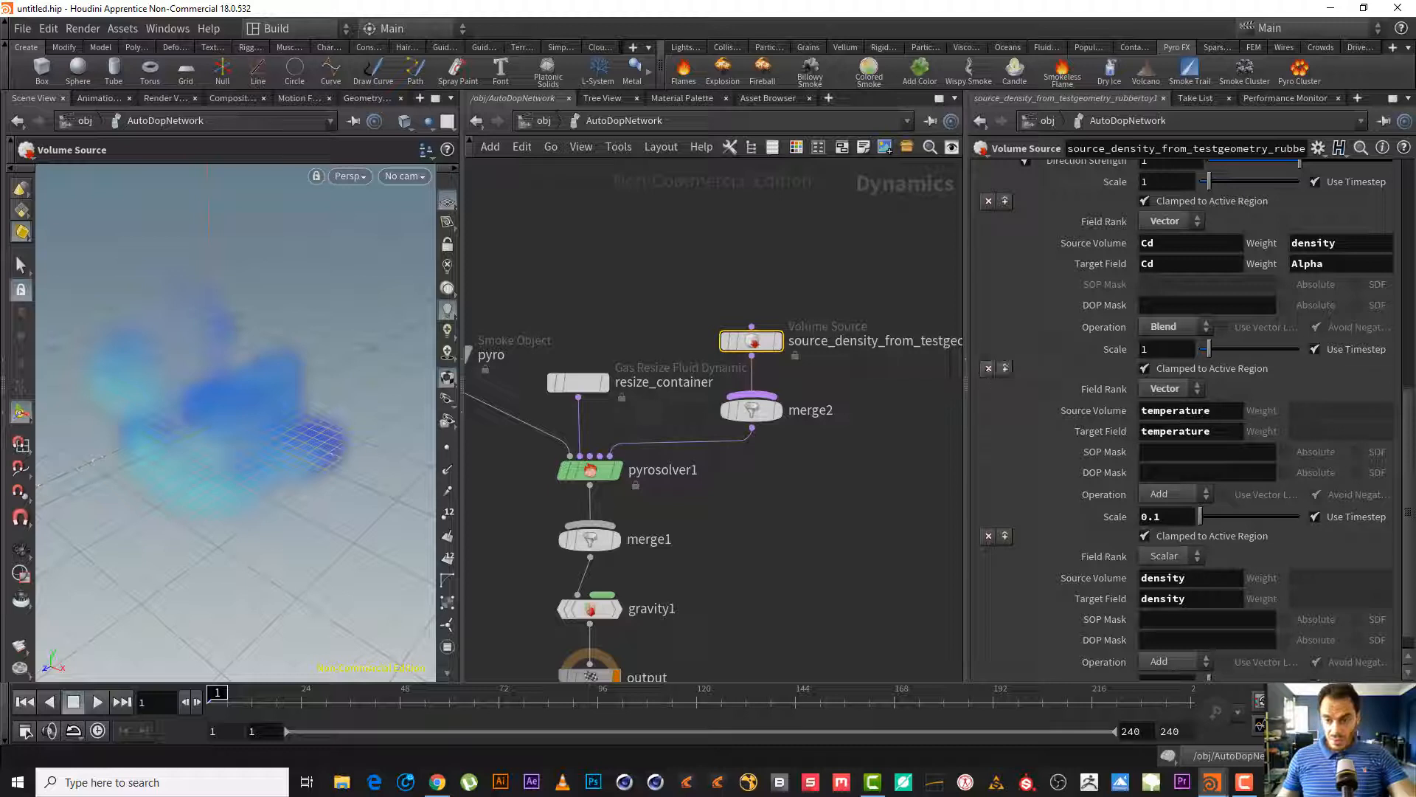
pyautogui.write('0')
pyautogui.press('Tab')
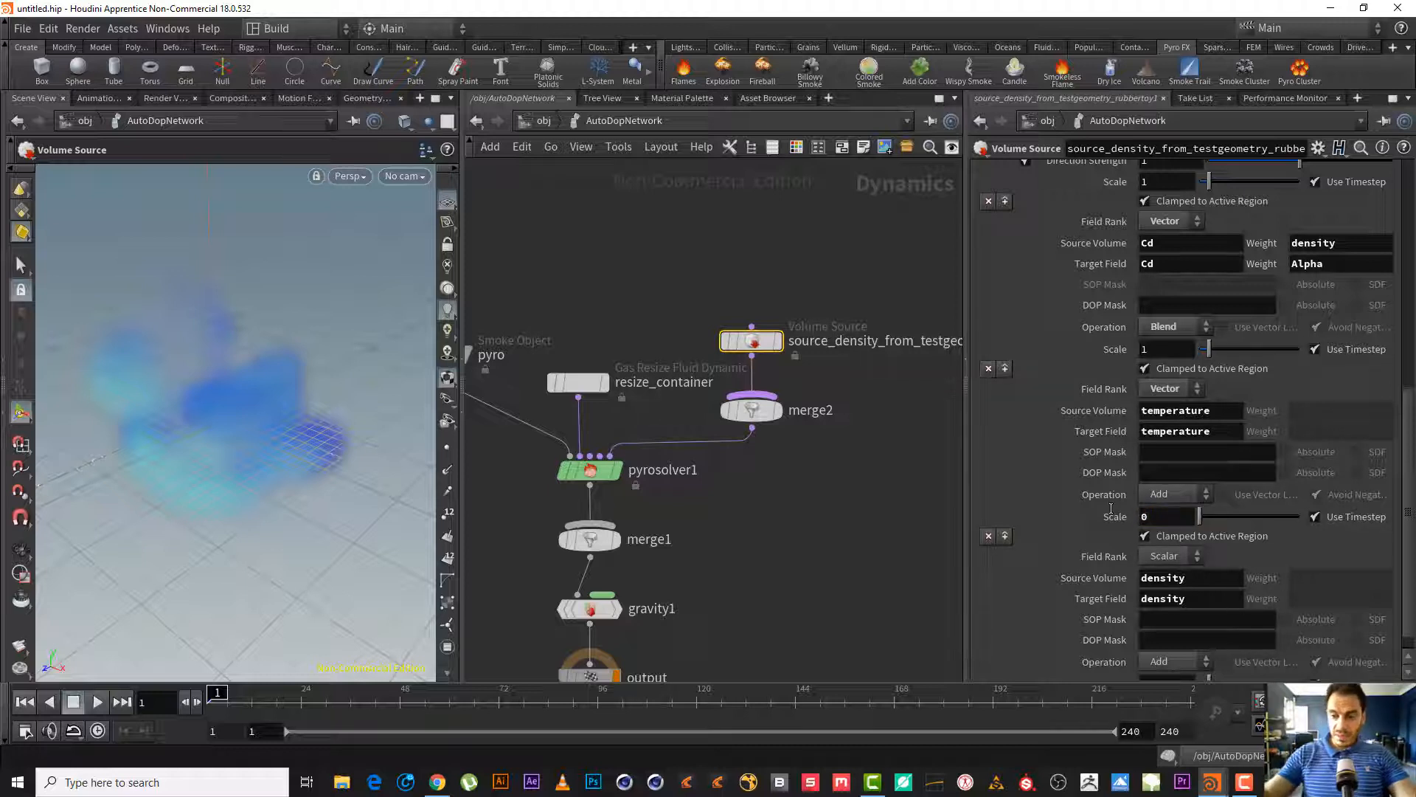
pyautogui.moveTo(1408, 566); pyautogui.dragTo(1408, 584)
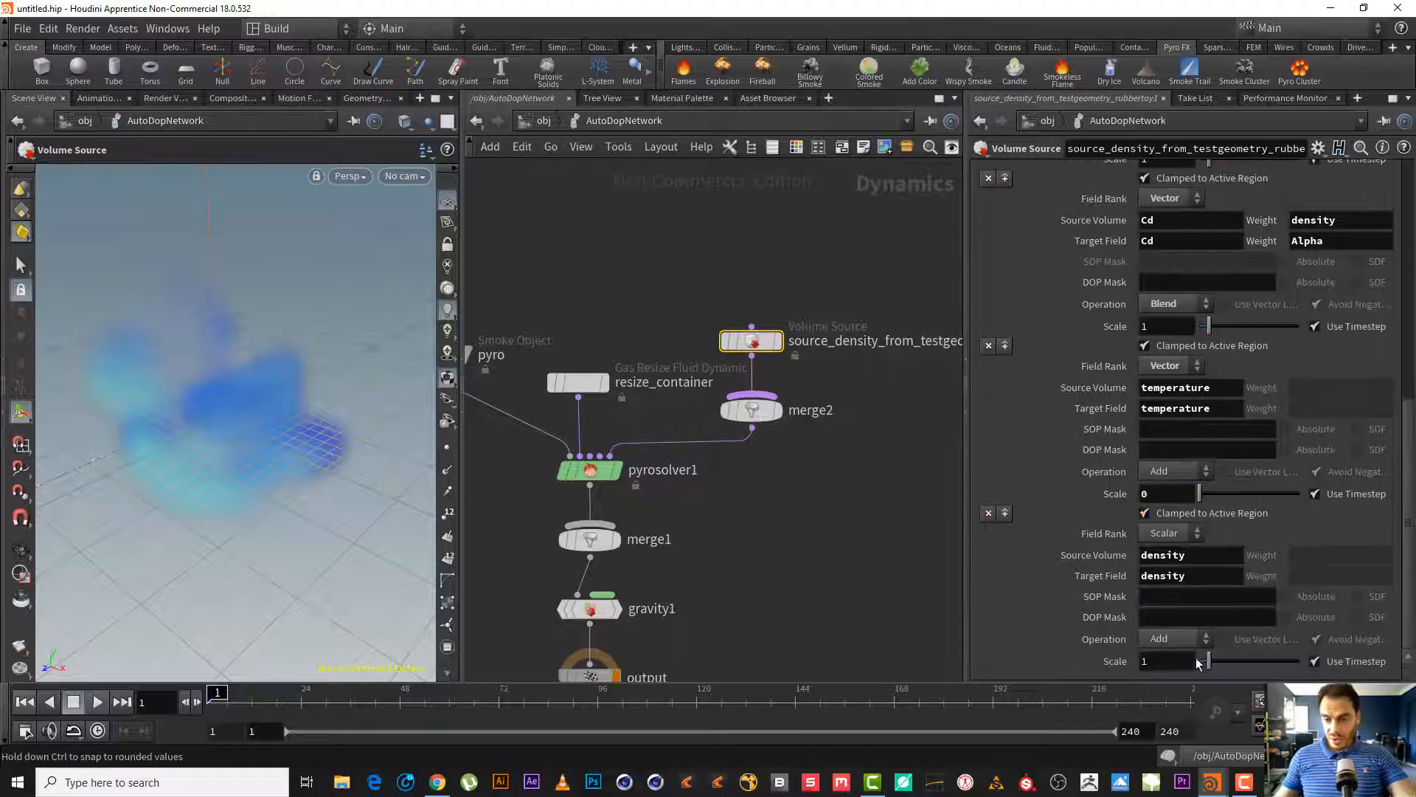
pyautogui.moveTo(1172, 661); pyautogui.dragTo(1047, 665)
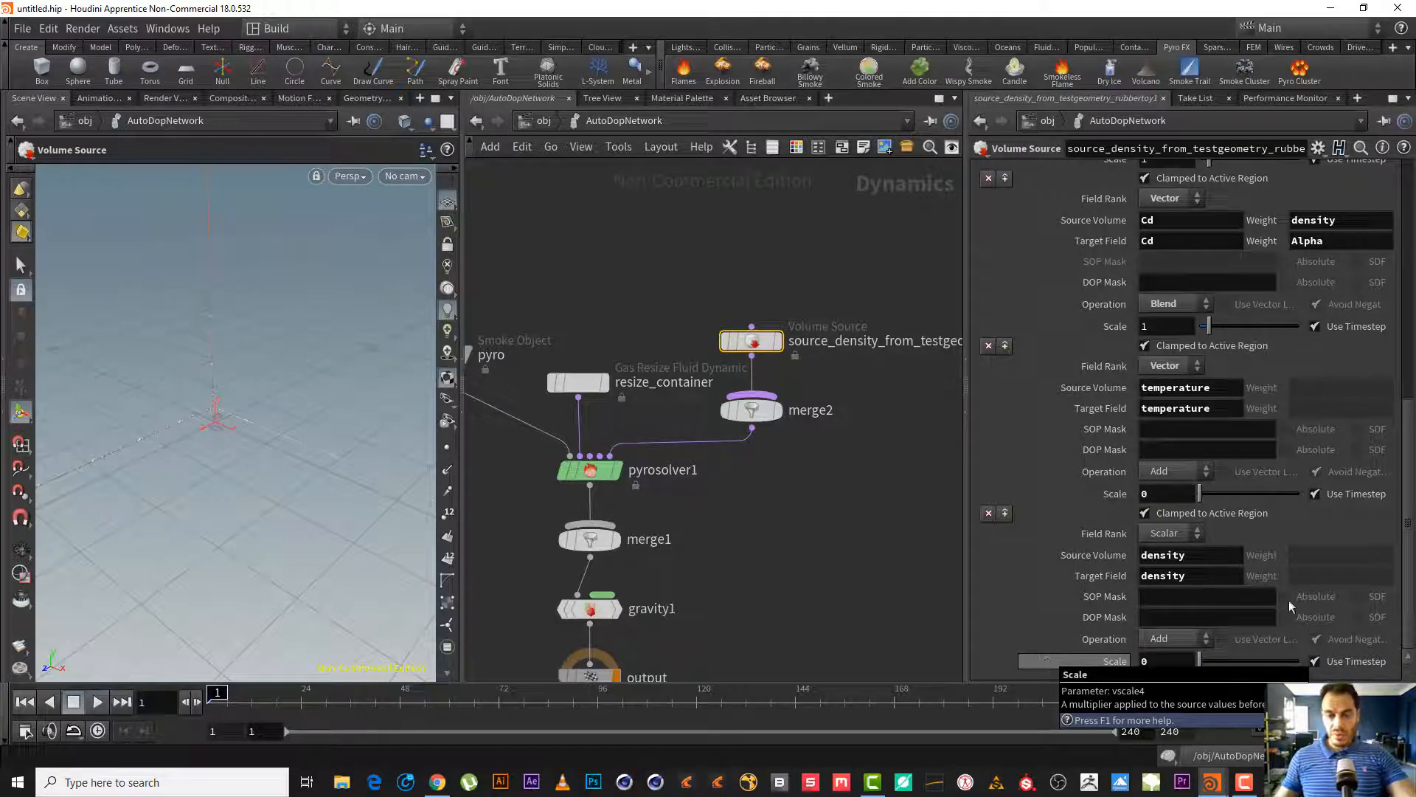
# - Delete the density and temperature operations from the Volume Source, keeping the velocity and Cd operations
pyautogui.moveTo(1409, 560); pyautogui.dragTo(1408, 433)
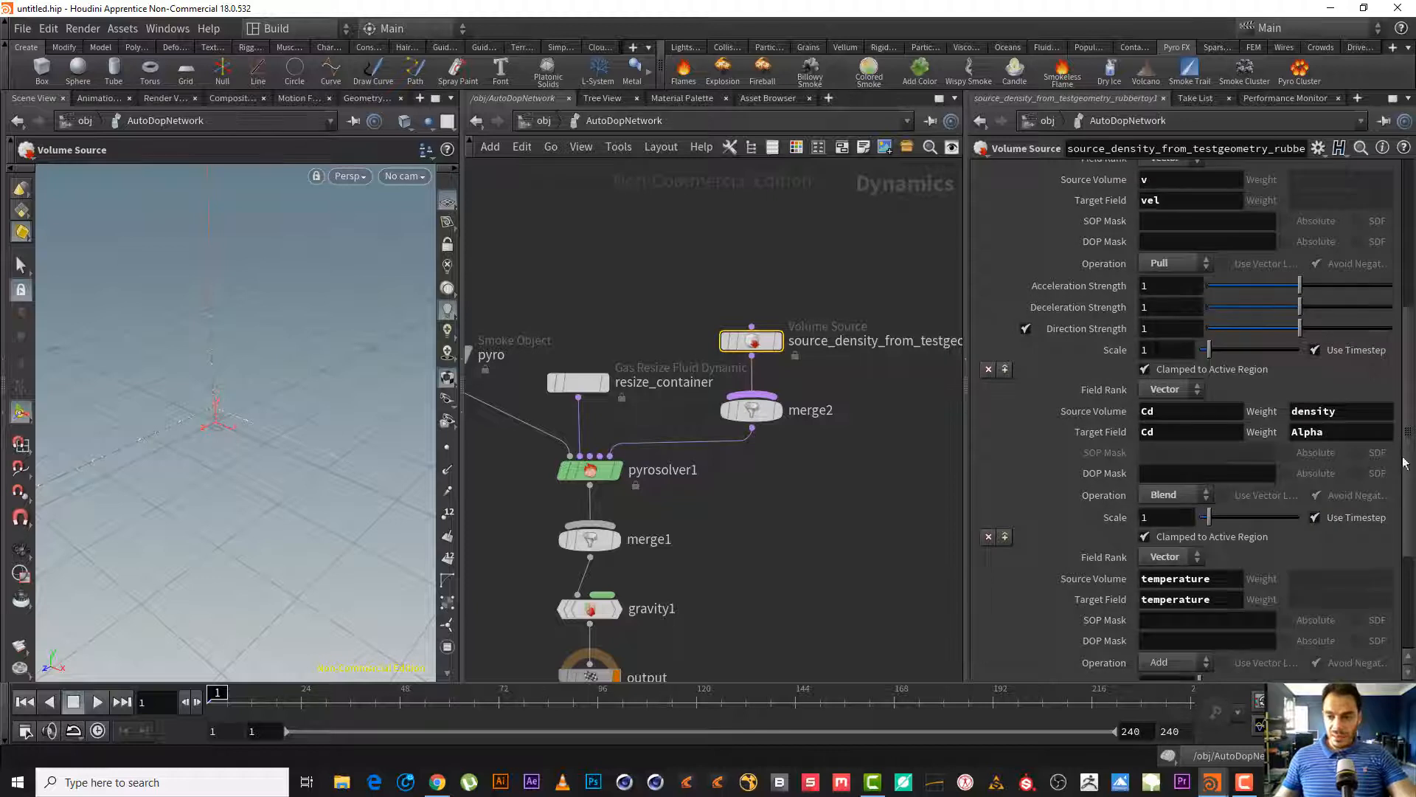
pyautogui.scroll(-4, 1033, 546)
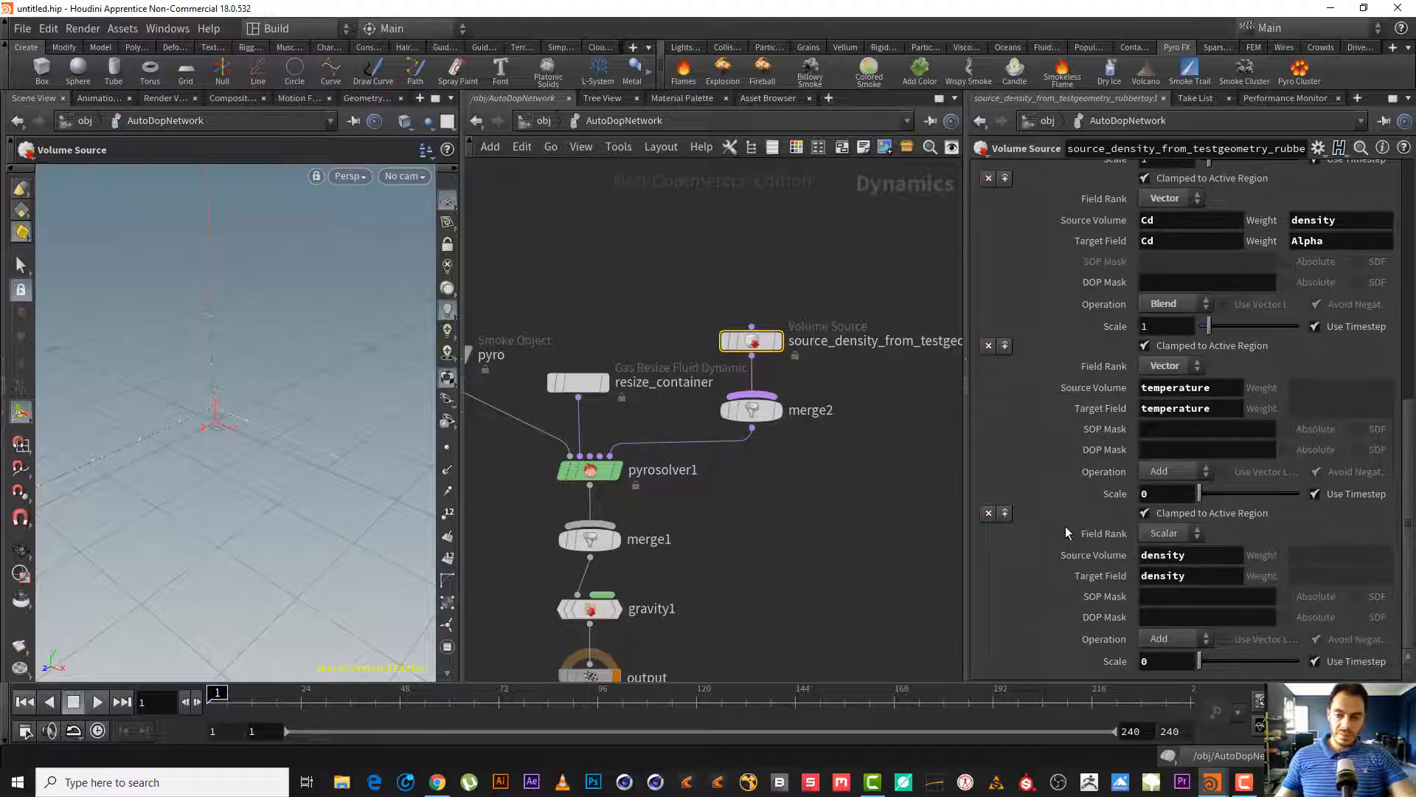
pyautogui.click(987, 514)
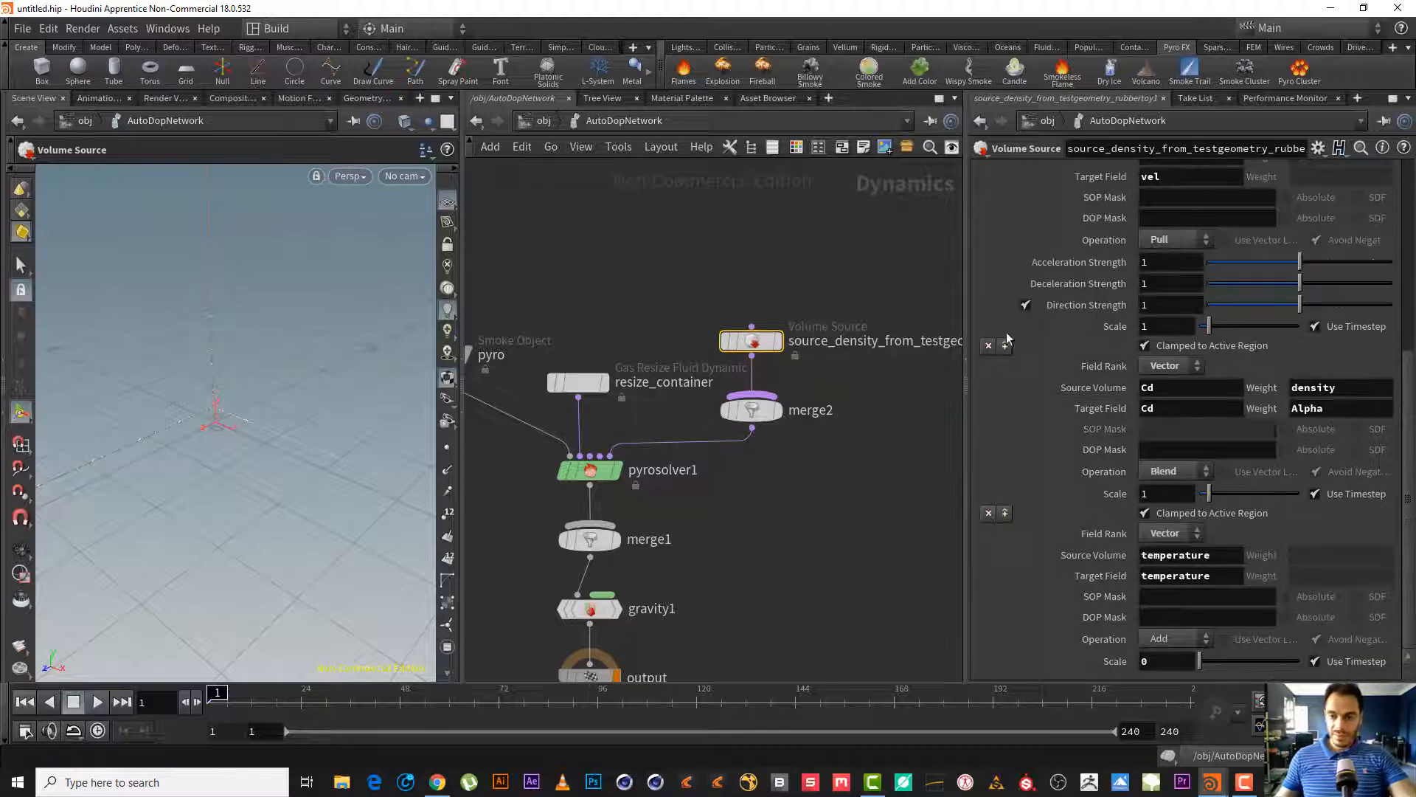
pyautogui.click(988, 514)
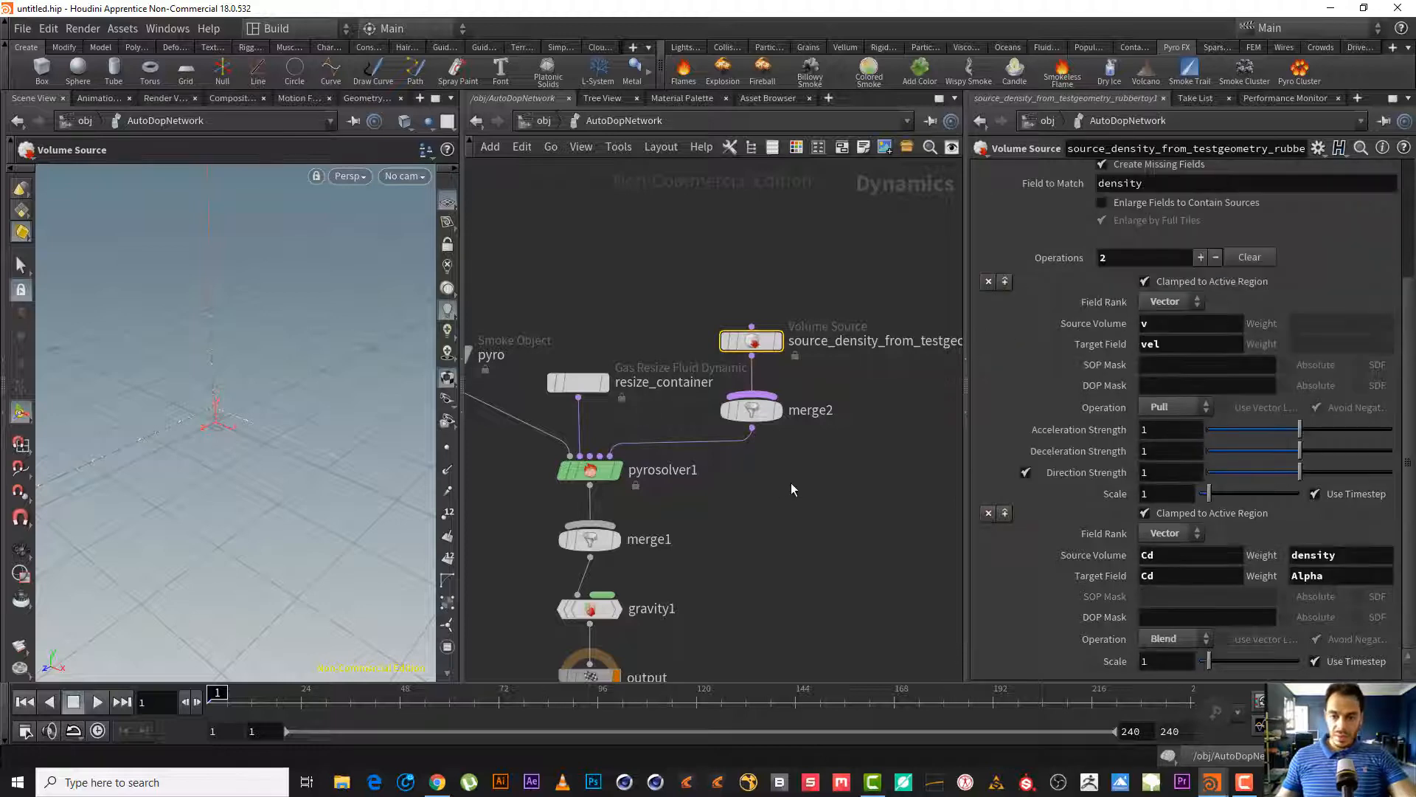
pyautogui.moveTo(779, 464); pyautogui.dragTo(848, 444, button='middle')
pyautogui.moveTo(642, 258); pyautogui.dragTo(672, 264, button='middle')
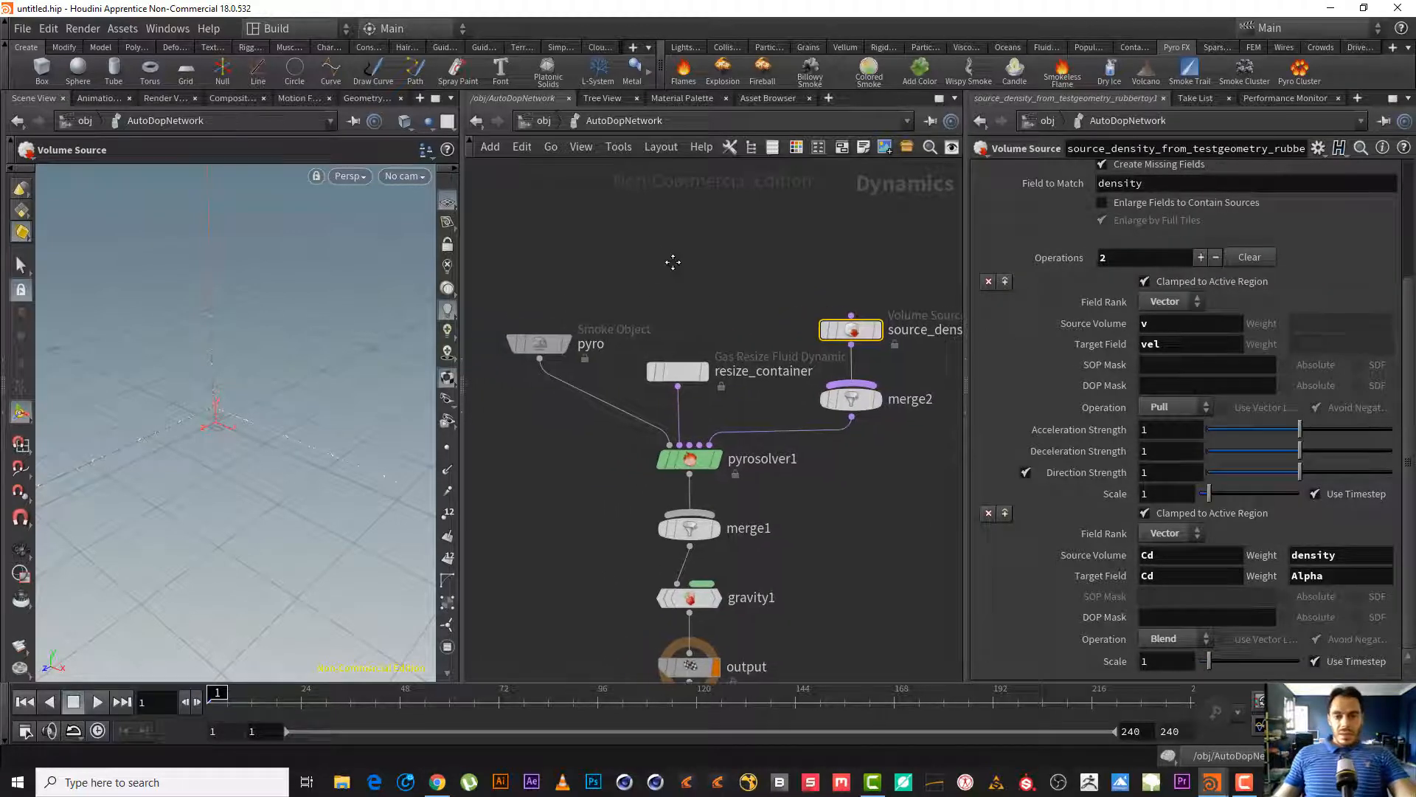
pyautogui.click(541, 120)
pyautogui.click(785, 225)
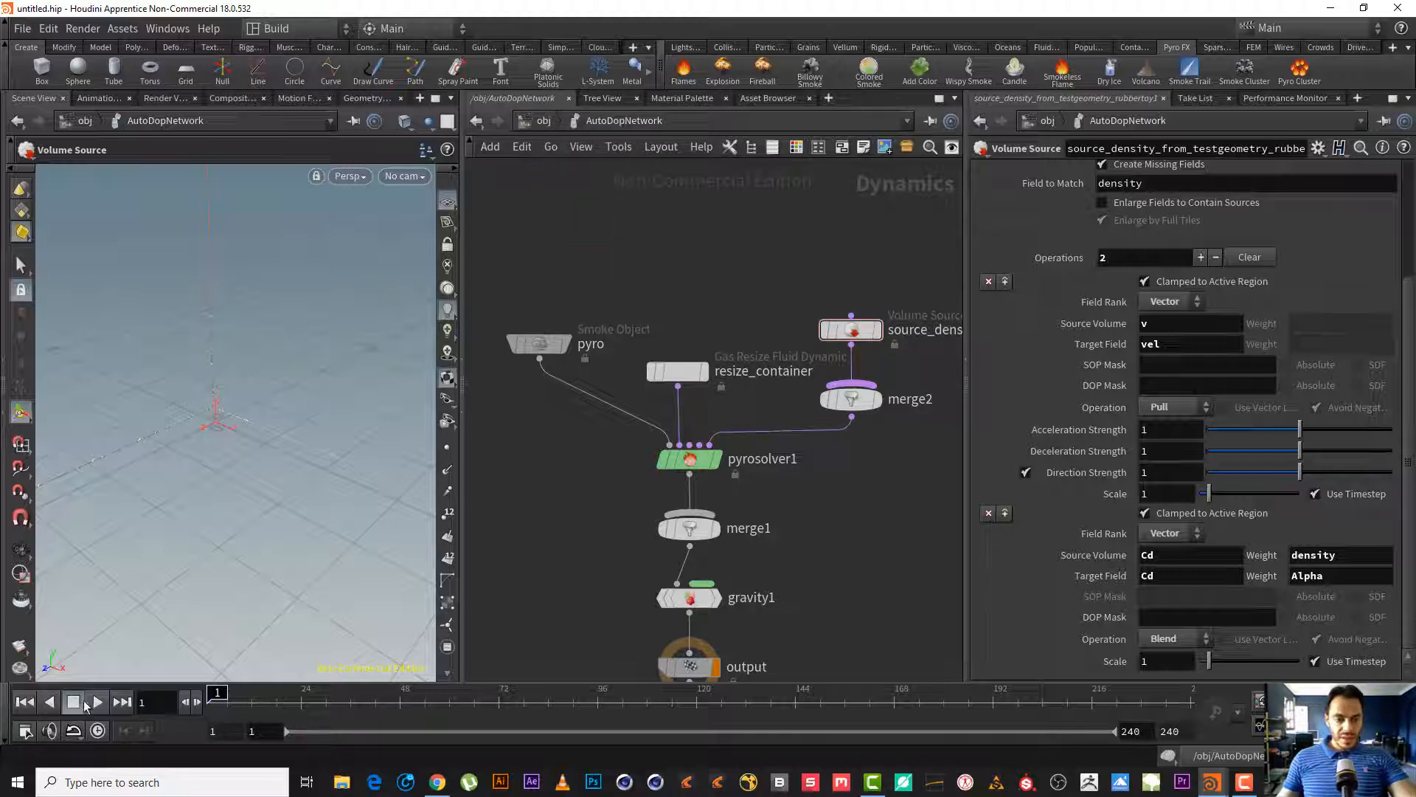
# - Reset the playback to frame 1, open the testgeometry_rubbertoy1 geometry network and select its rubber toy source node
pyautogui.click(22, 704)
pyautogui.click(537, 126)
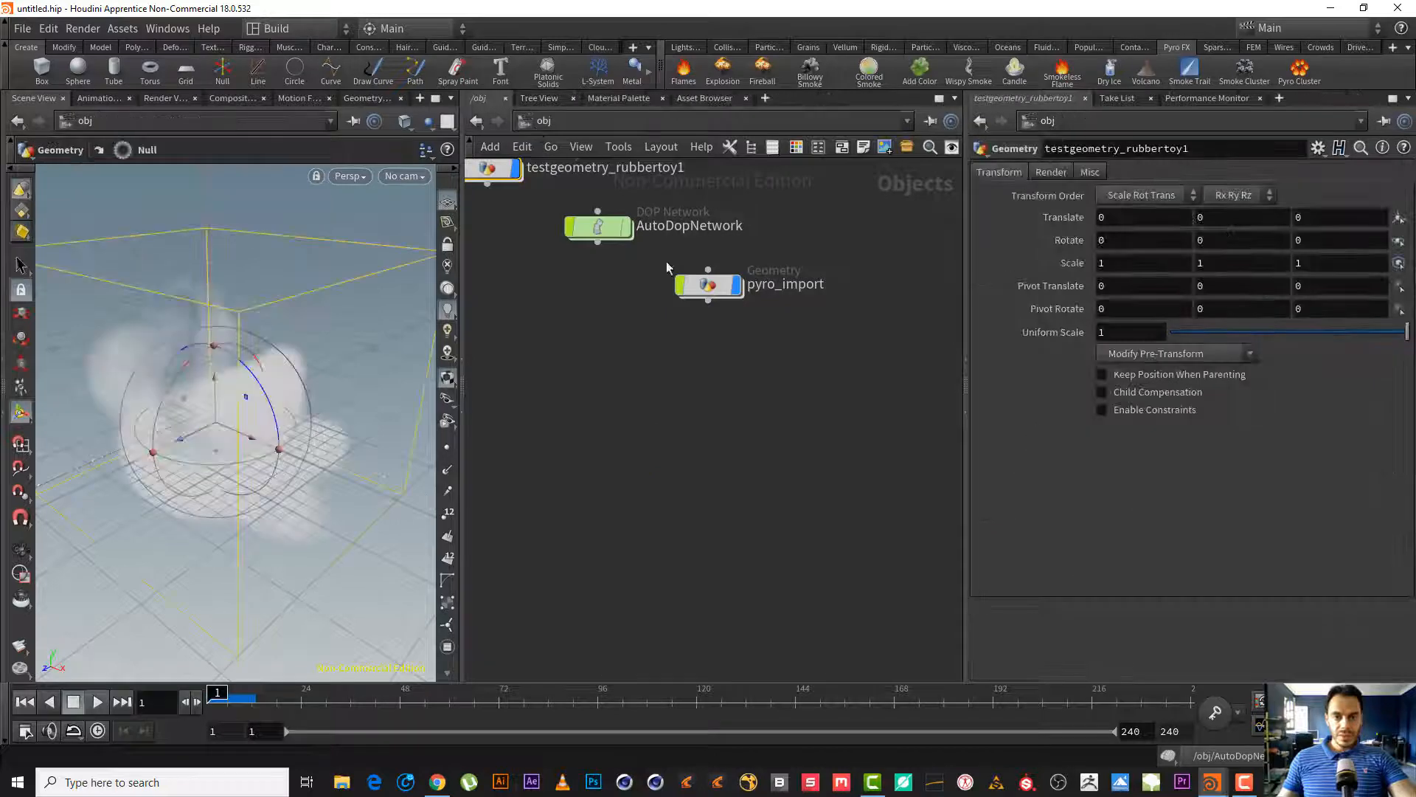
pyautogui.moveTo(622, 390); pyautogui.dragTo(726, 569, button='middle')
pyautogui.doubleClick(601, 355)
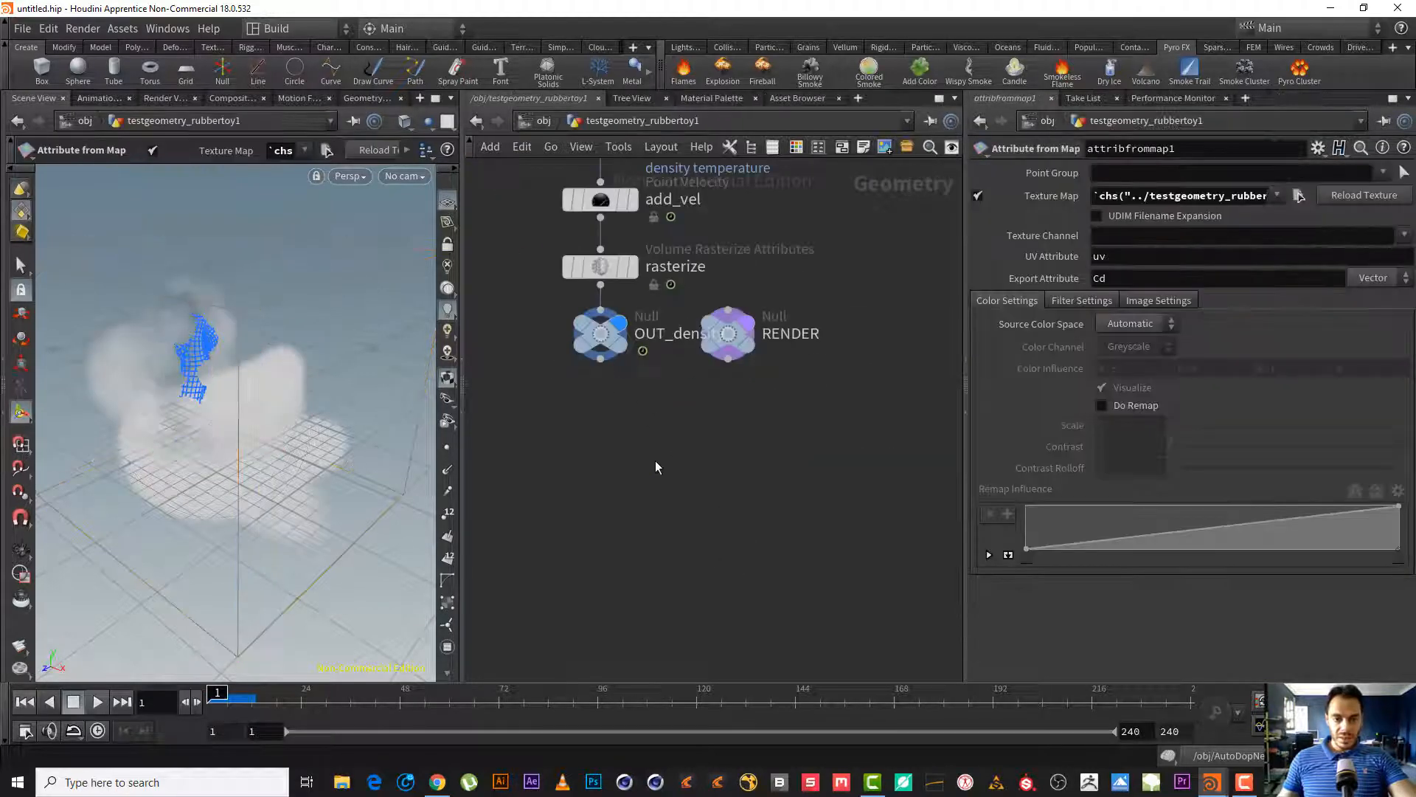
pyautogui.moveTo(655, 461); pyautogui.dragTo(784, 606, button='middle')
pyautogui.moveTo(621, 494); pyautogui.dragTo(661, 646, button='middle')
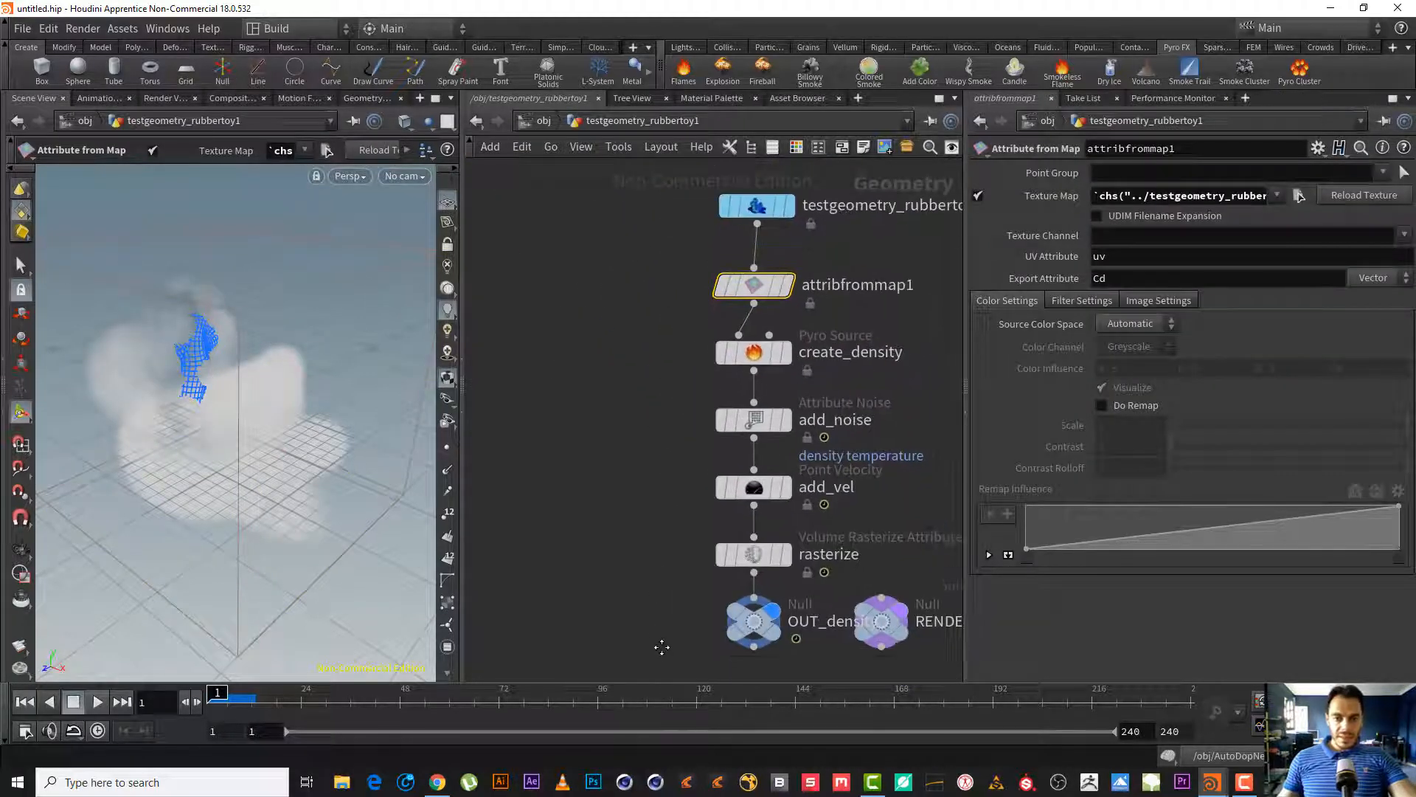
pyautogui.moveTo(835, 236); pyautogui.dragTo(776, 255, button='middle')
pyautogui.moveTo(776, 255); pyautogui.dragTo(601, 174)
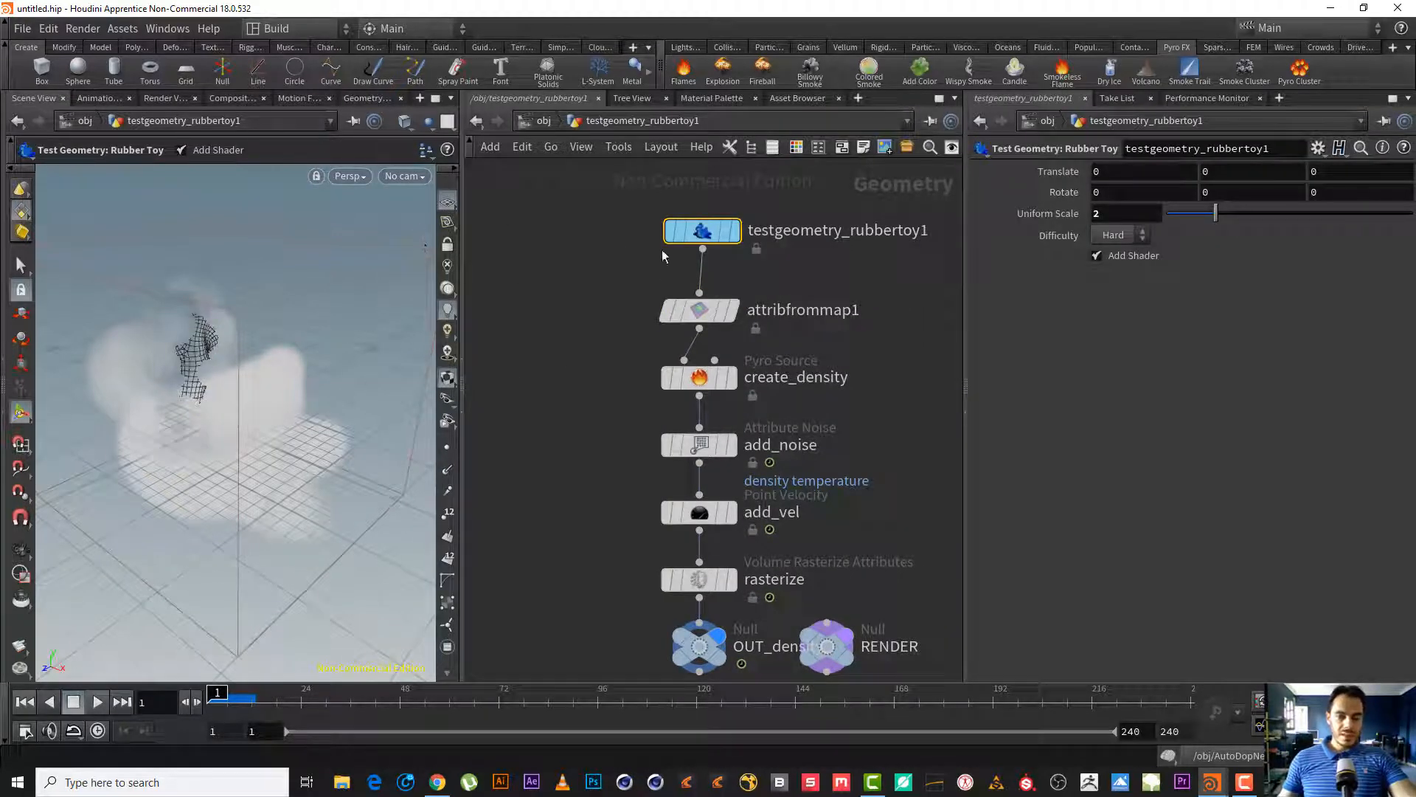
pyautogui.click(702, 250)
pyautogui.press('Escape')
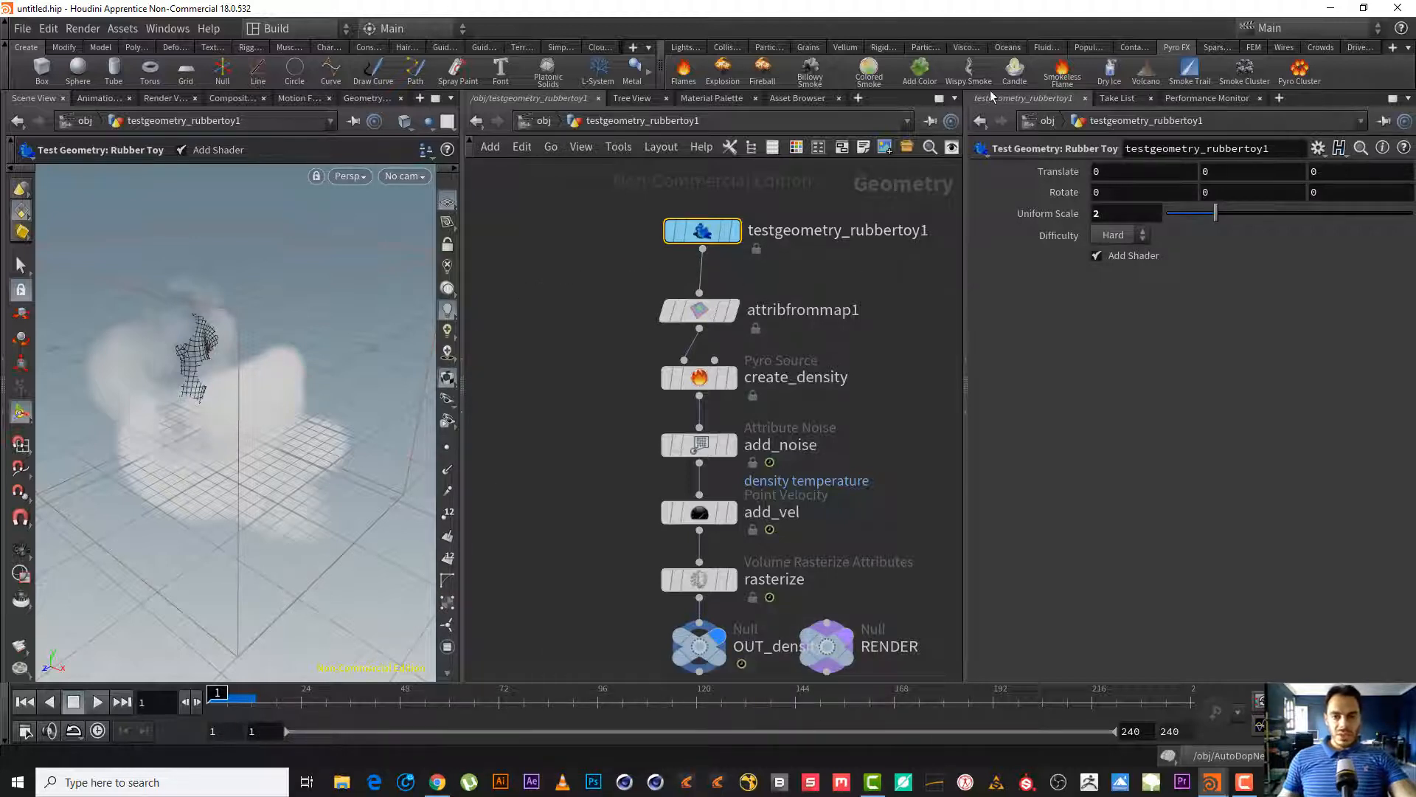
# - Display the rubber toy source geometry and make the toy a Static Object collider
pyautogui.click(727, 46)
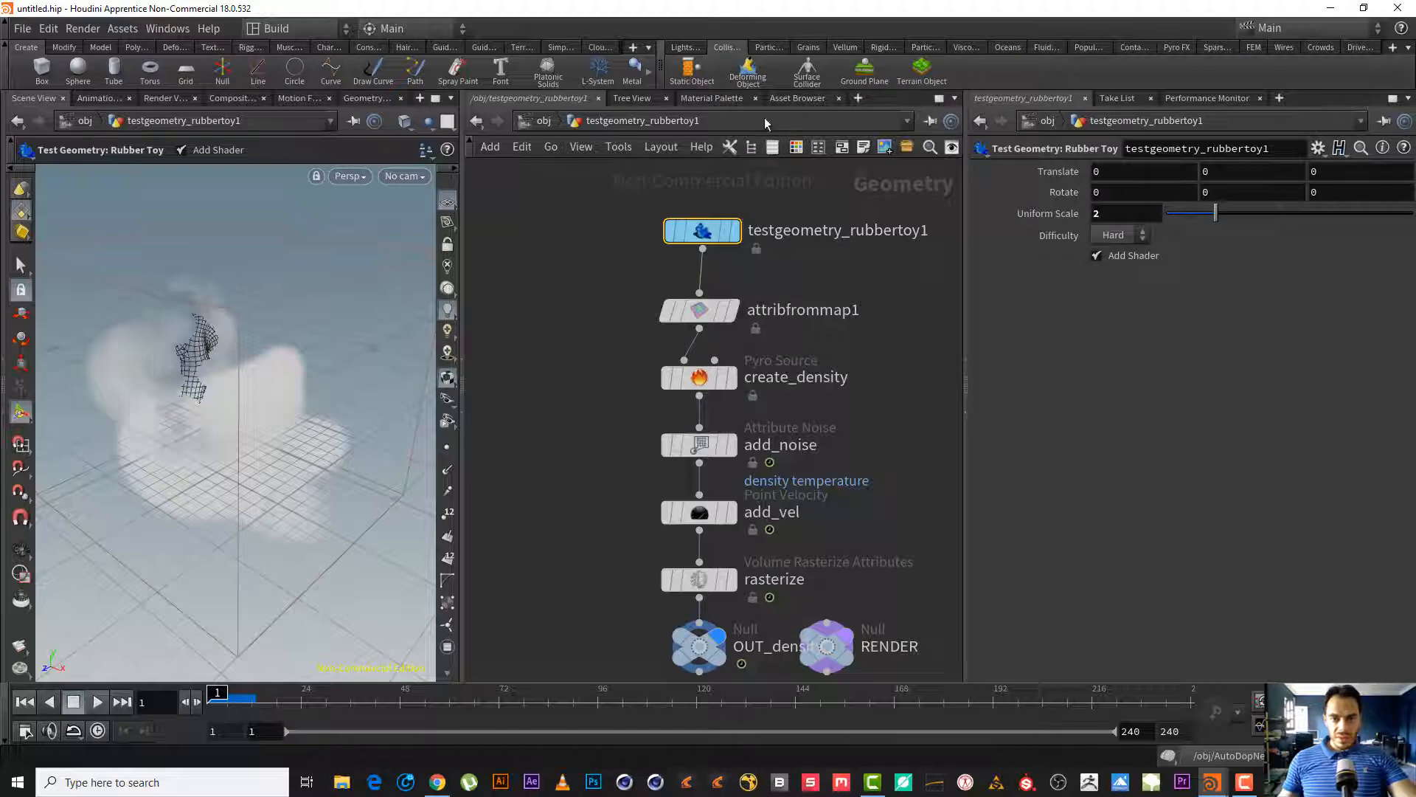
pyautogui.click(691, 70)
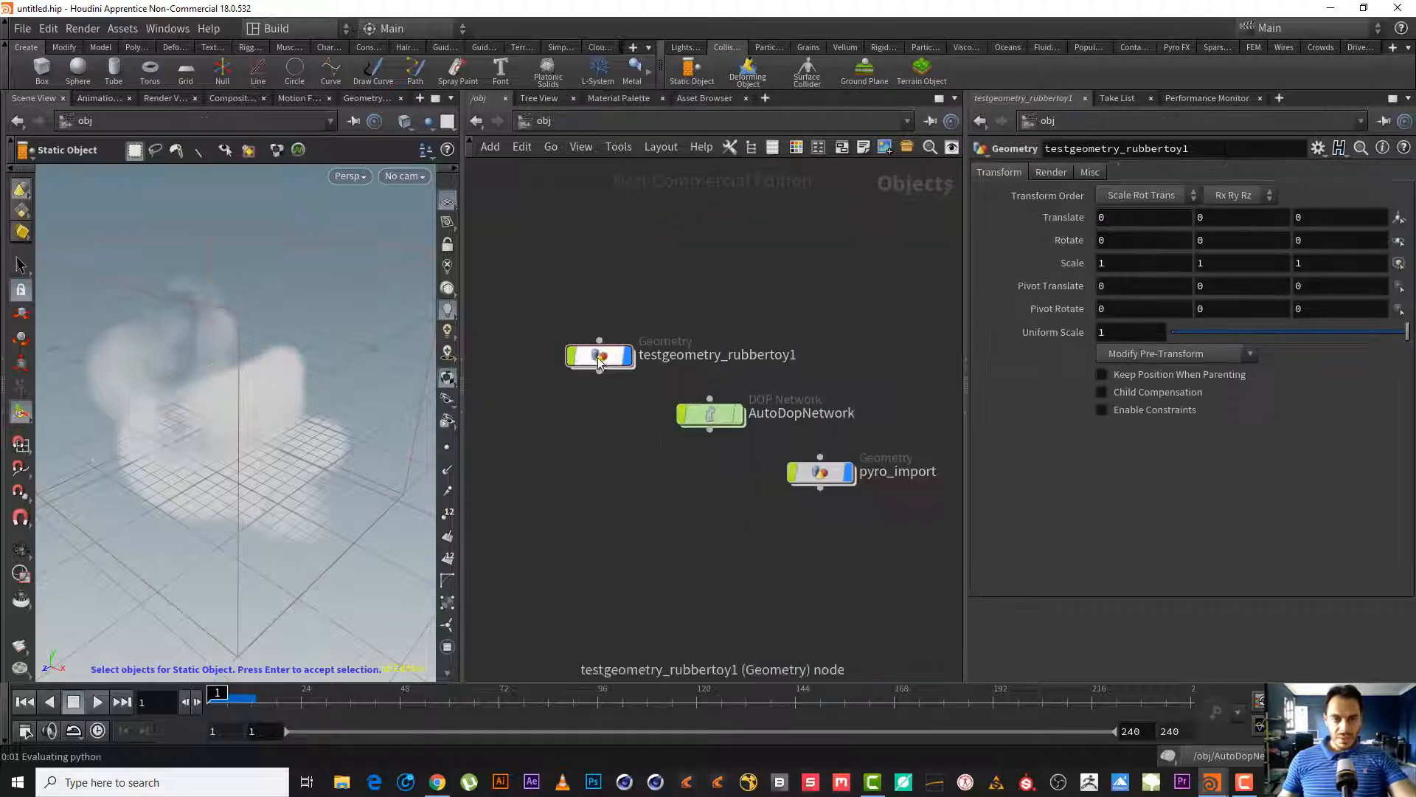
pyautogui.click(736, 232)
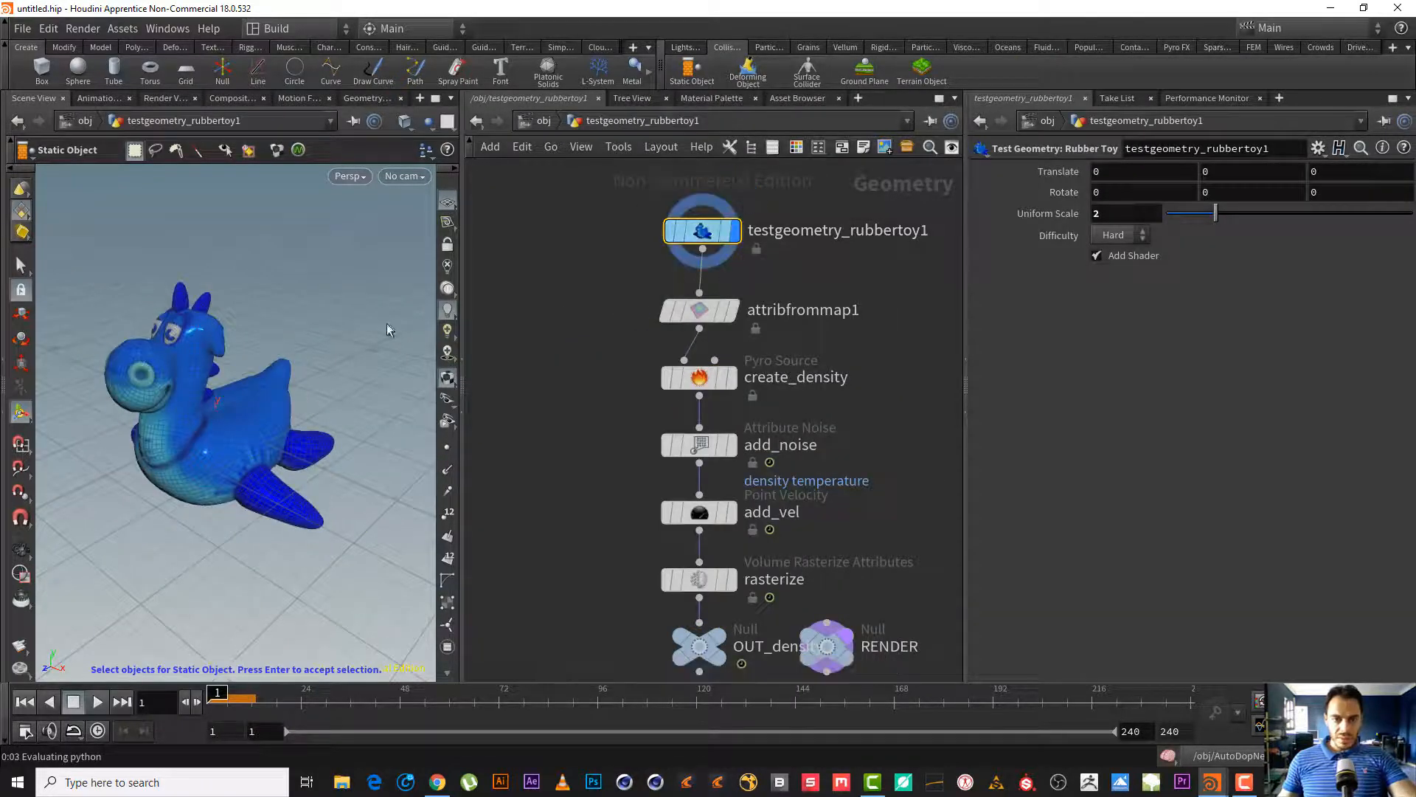
pyautogui.click(698, 67)
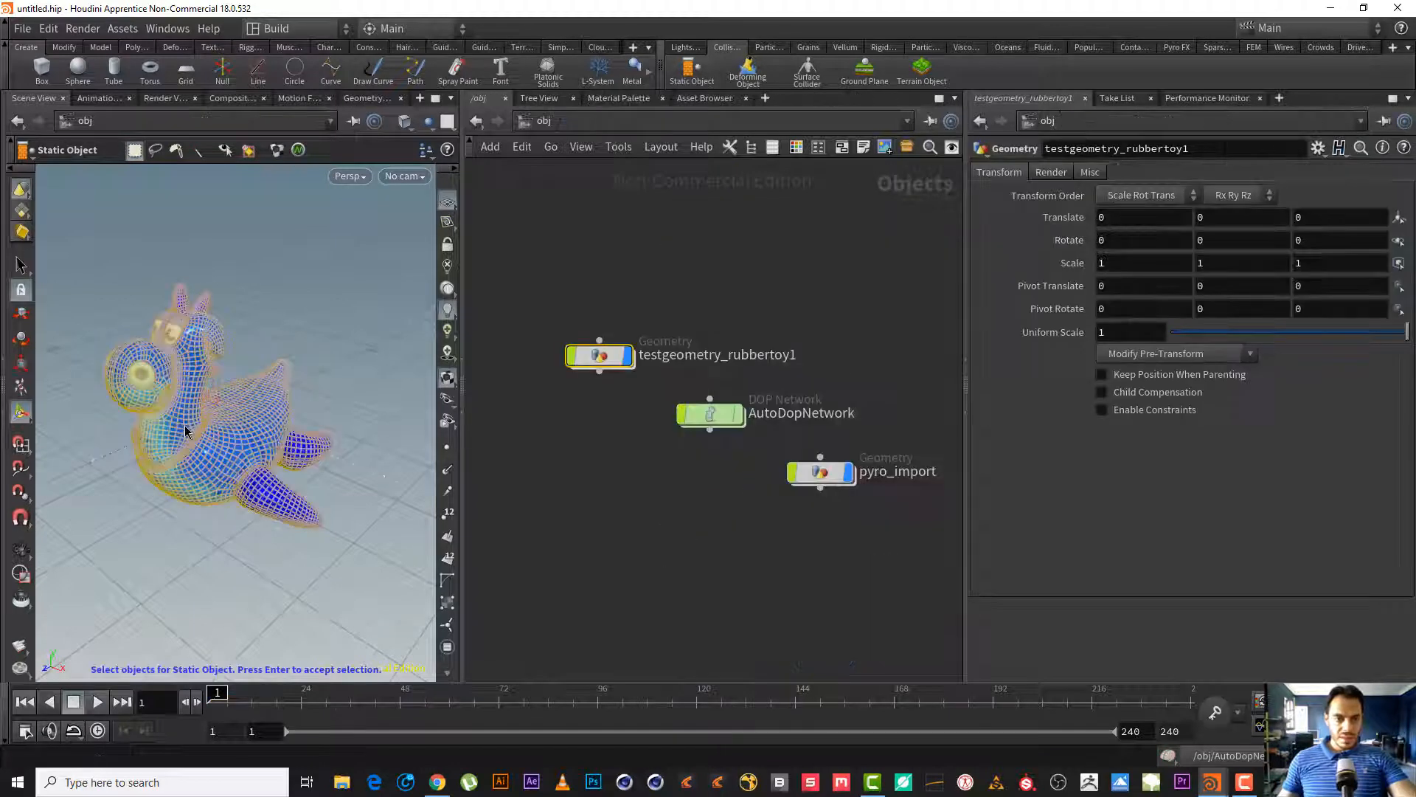
pyautogui.click(1252, 754)
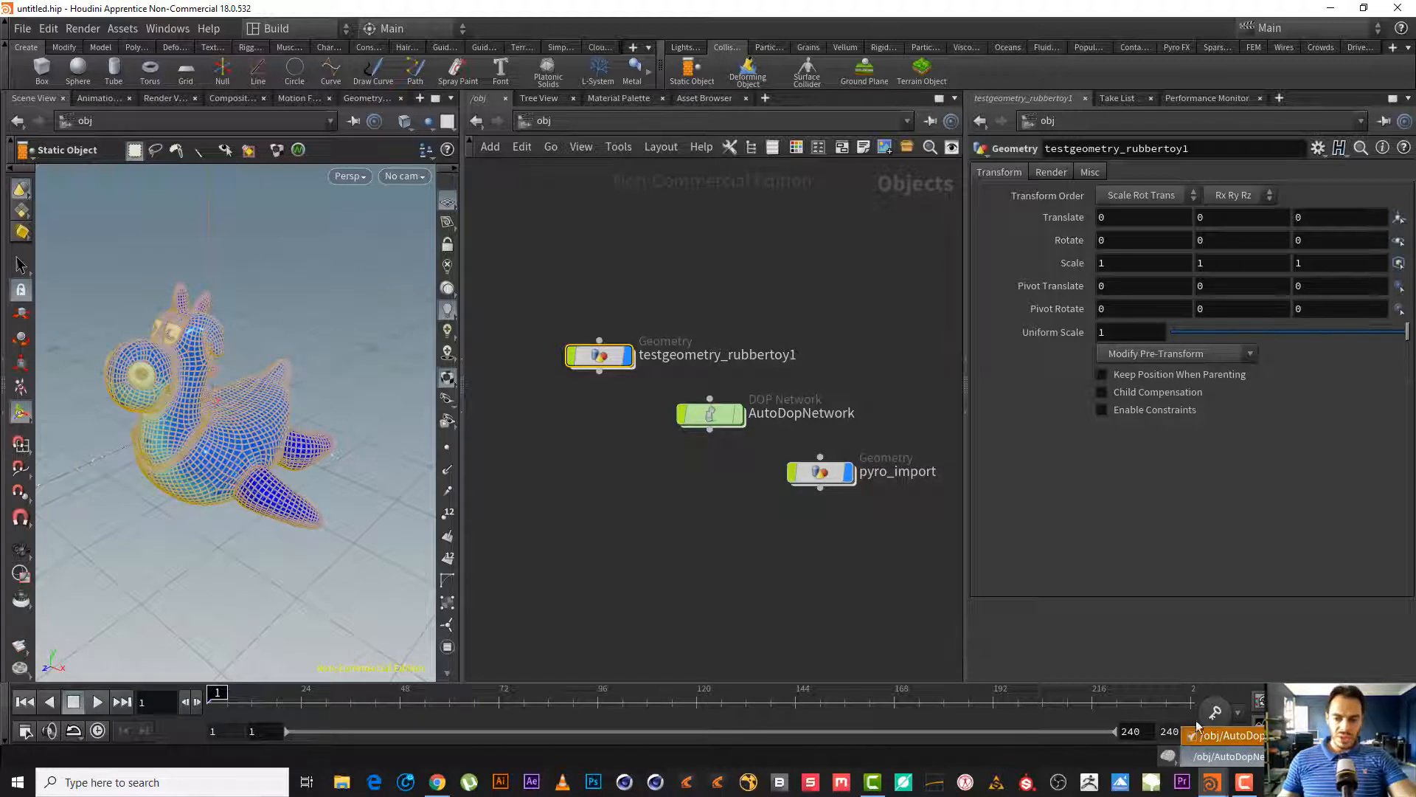
pyautogui.click(219, 448)
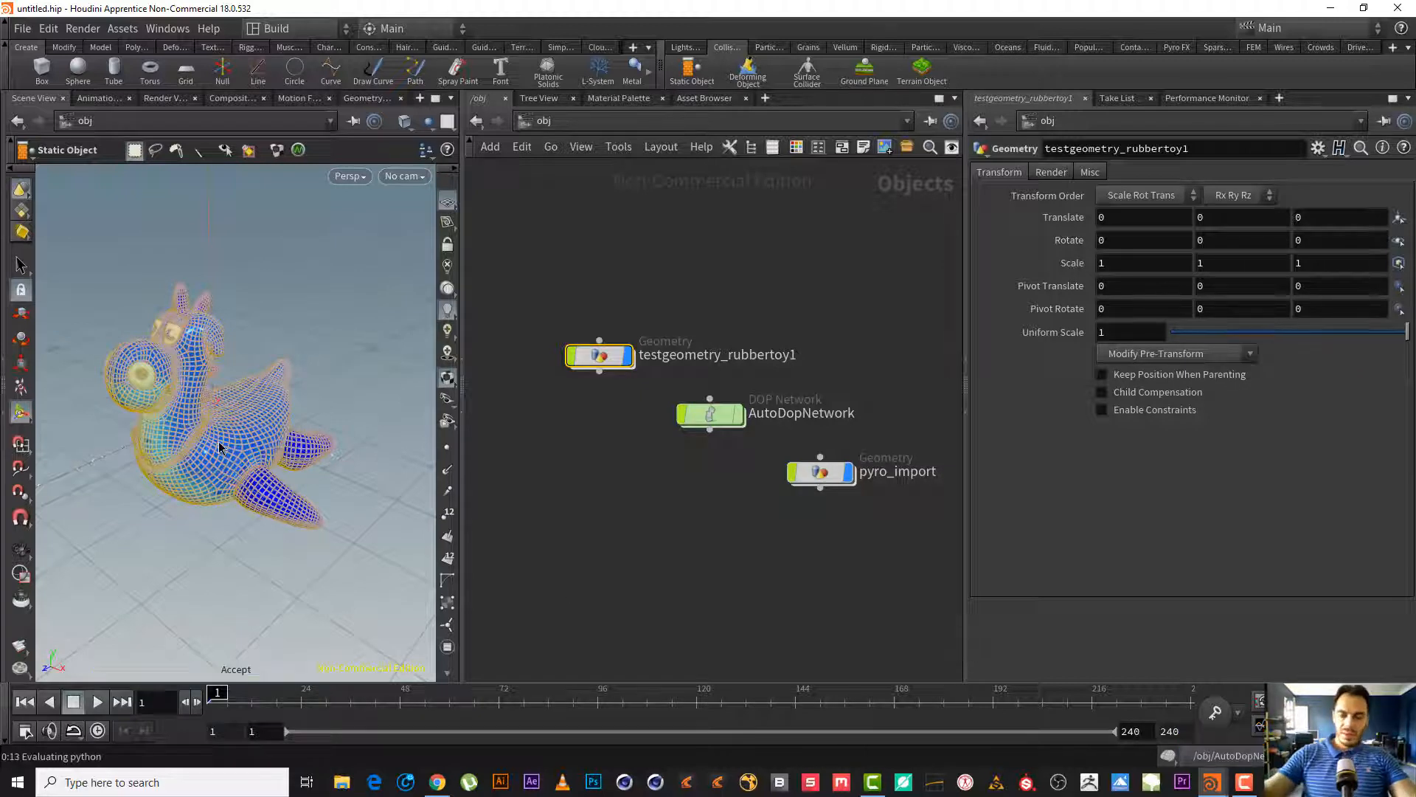
# - Open the AutoDopNetwork and lay out all of its nodes
pyautogui.doubleClick(707, 414)
pyautogui.press('l')
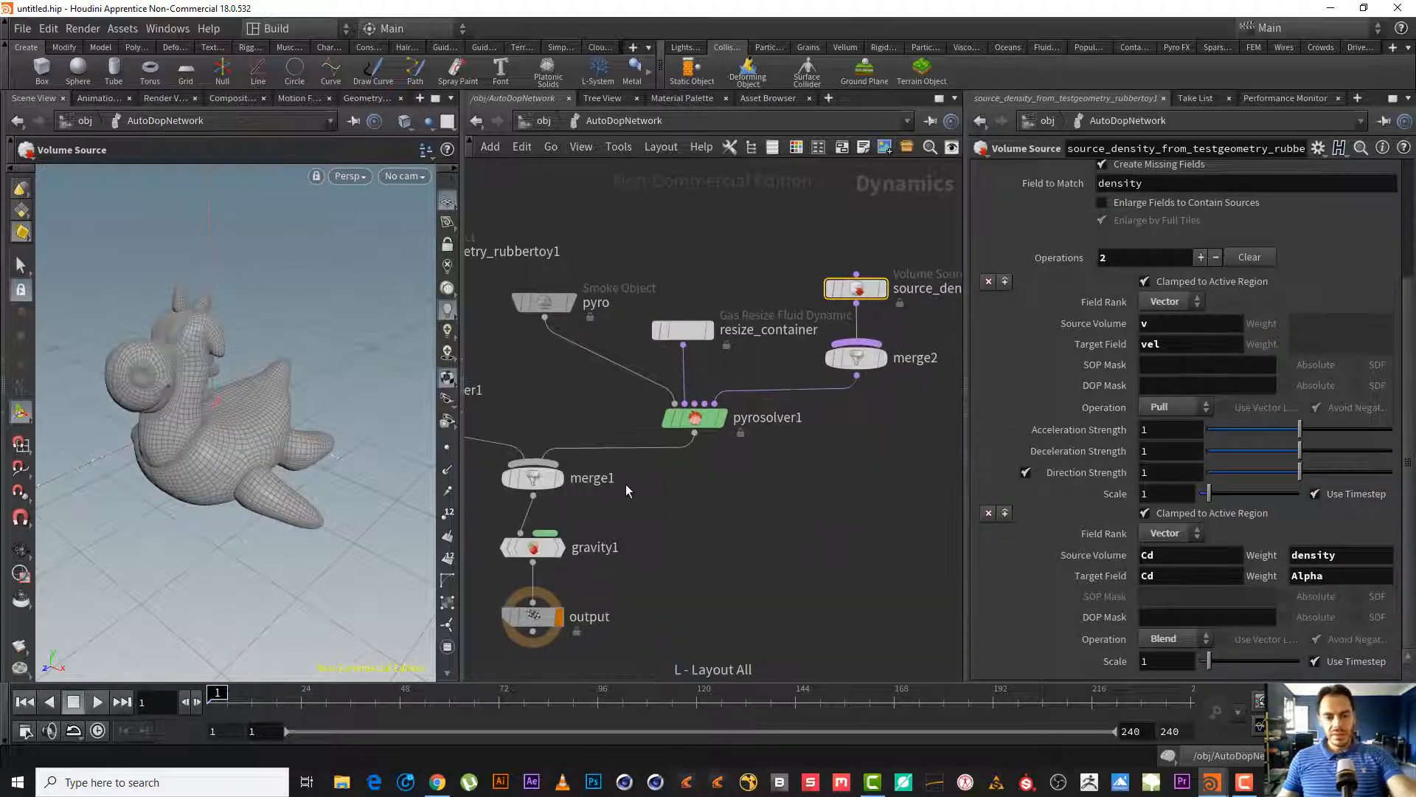
pyautogui.moveTo(671, 485); pyautogui.dragTo(909, 529, button='middle')
# - Enable Invert Sign in the rubber toy static object's volume collision settings and turn off its Display Geometry
pyautogui.click(607, 295)
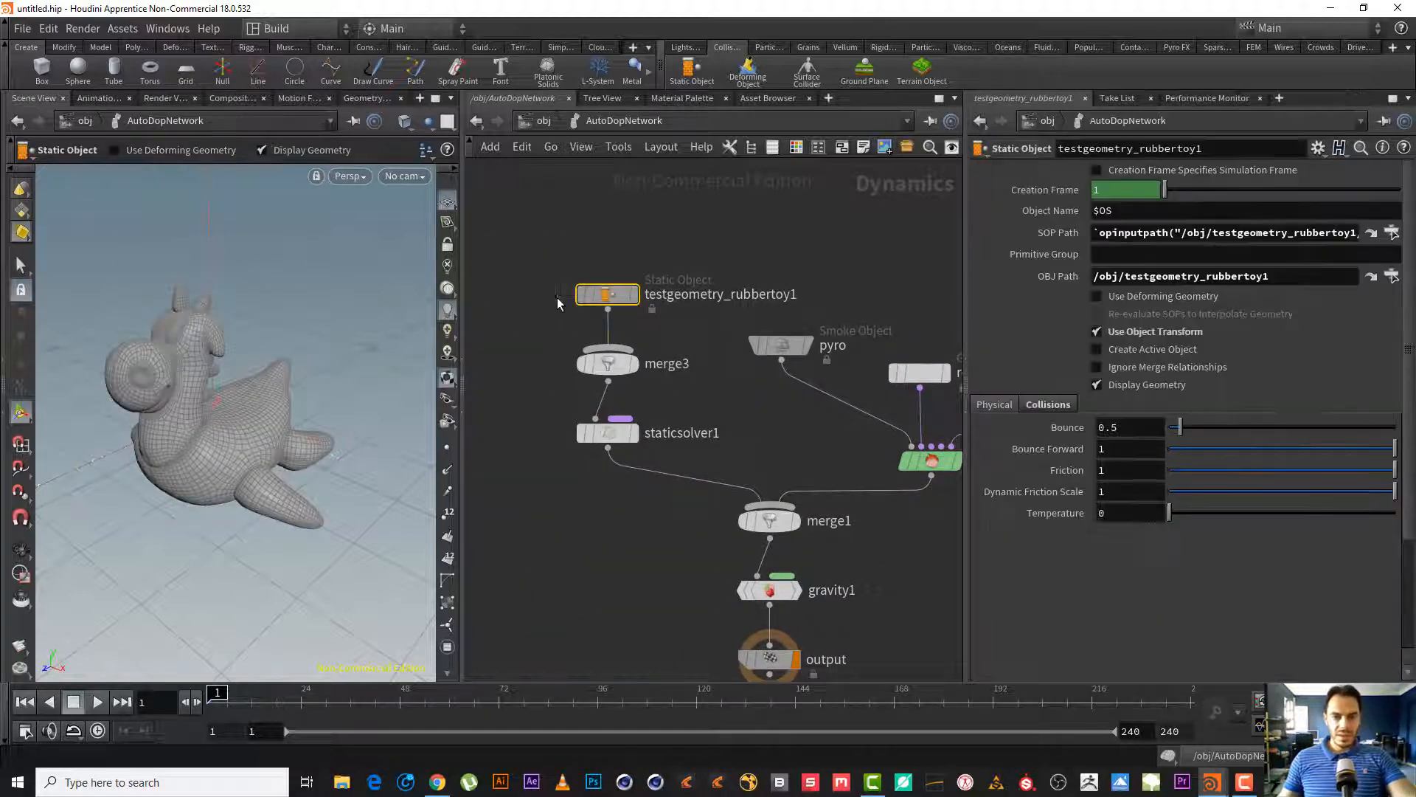
pyautogui.click(1046, 405)
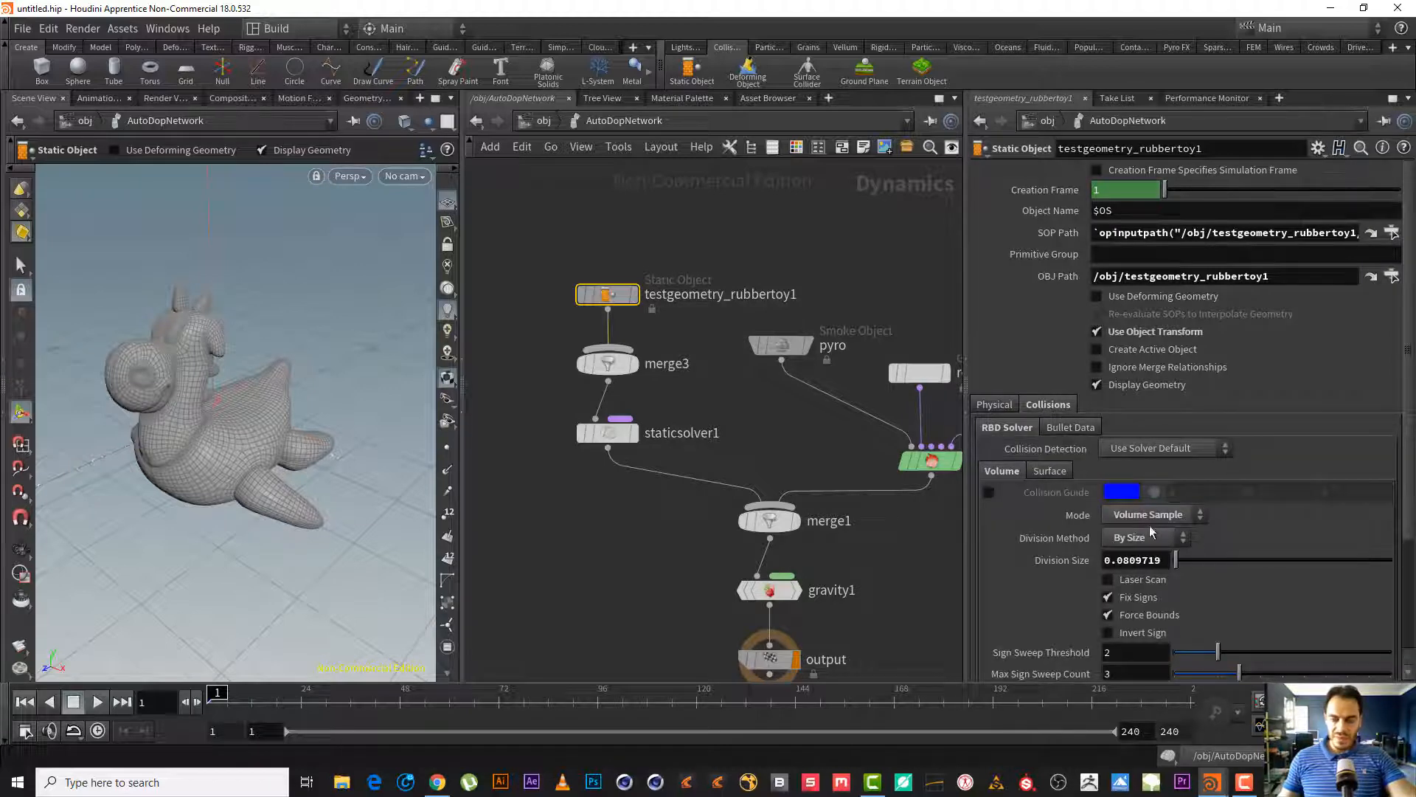
pyautogui.scroll(-3, 1406, 514)
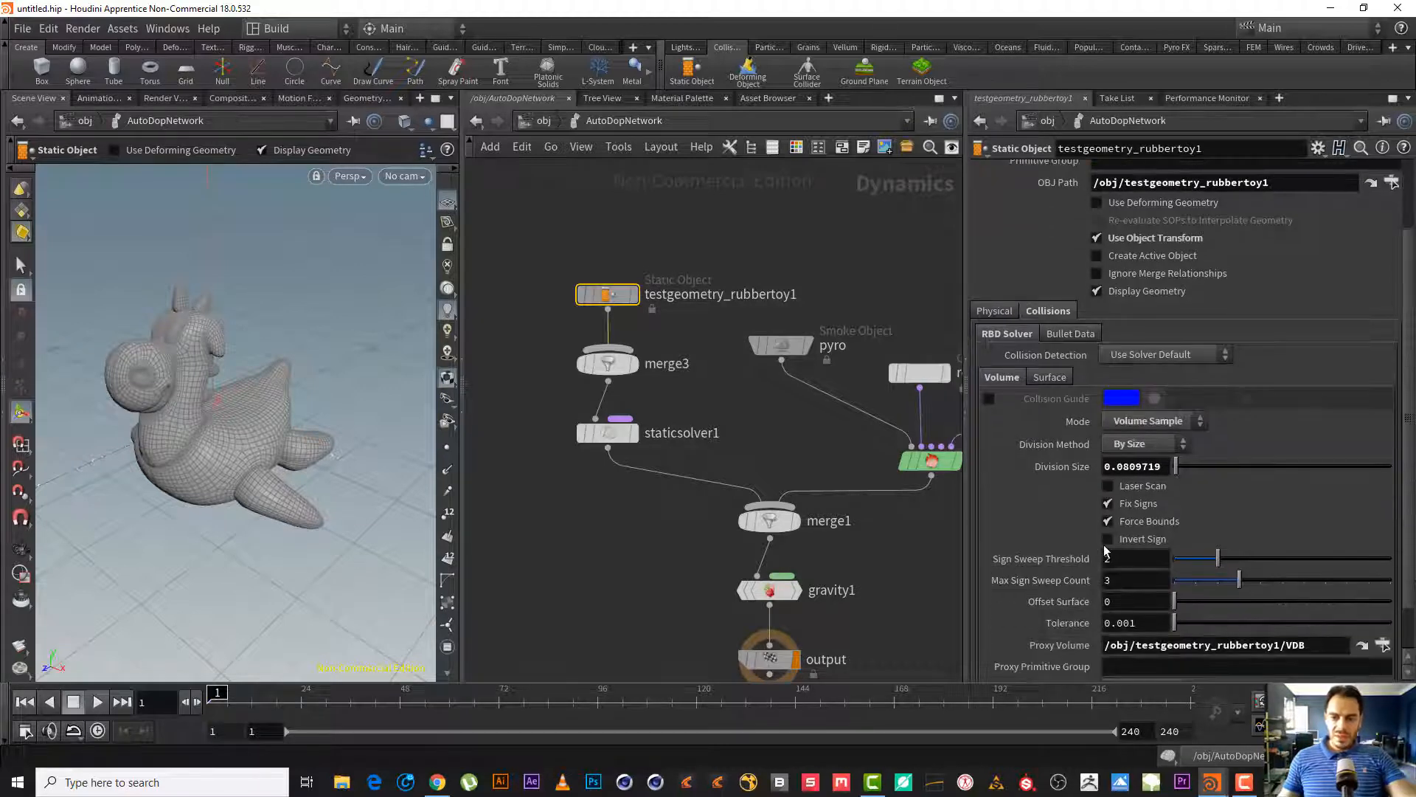
pyautogui.click(1109, 543)
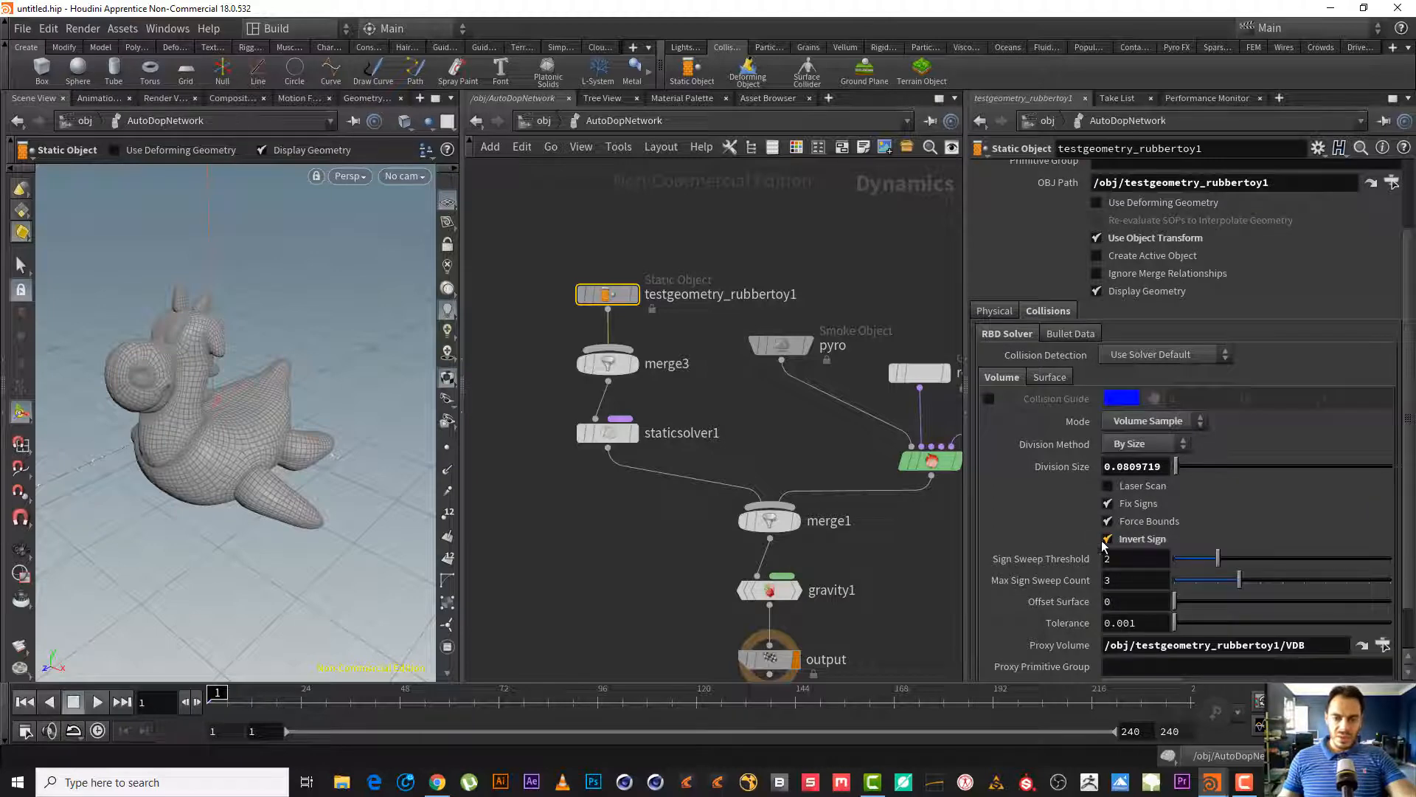
pyautogui.keyDown('alt'); pyautogui.moveTo(284, 378); pyautogui.dragTo(390, 365, button='right'); pyautogui.keyUp('alt')
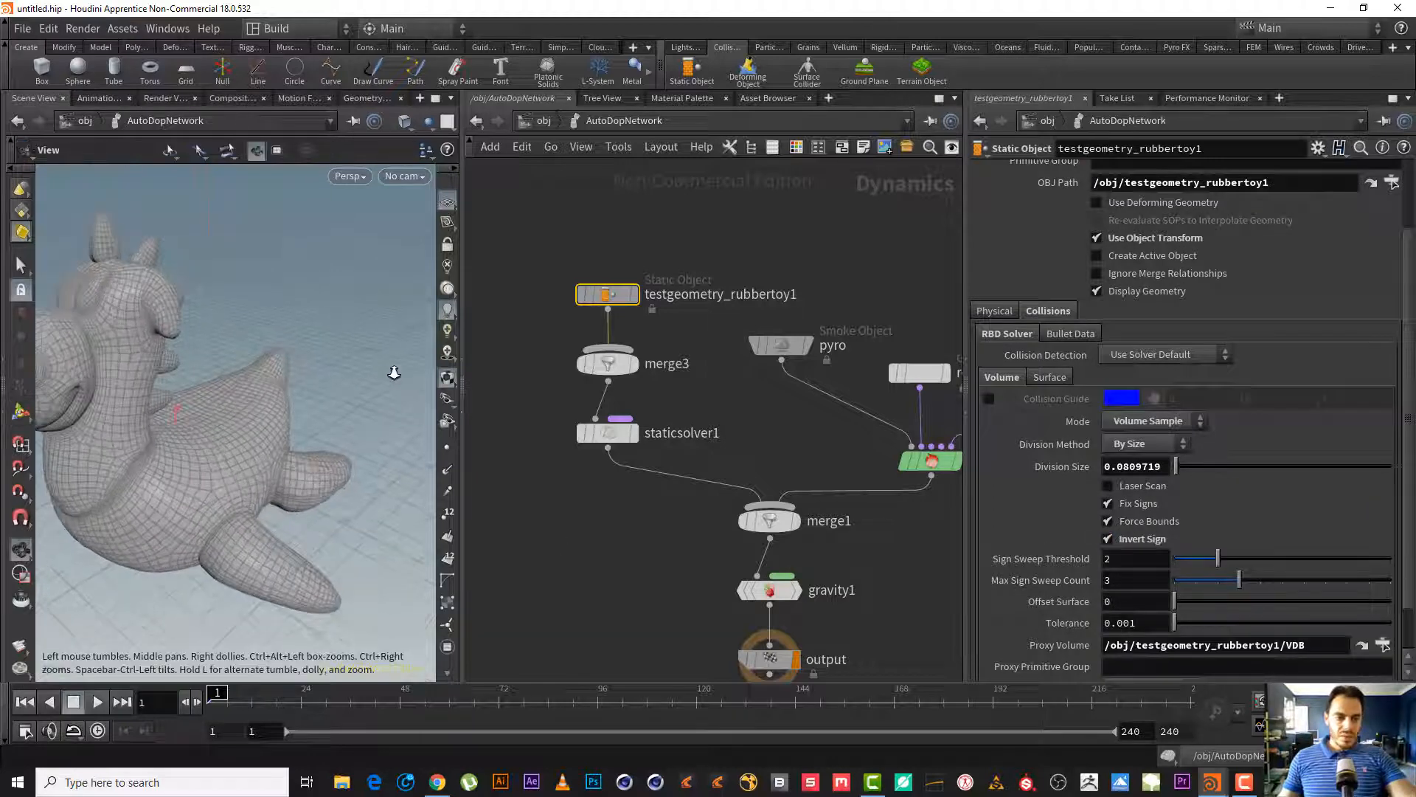
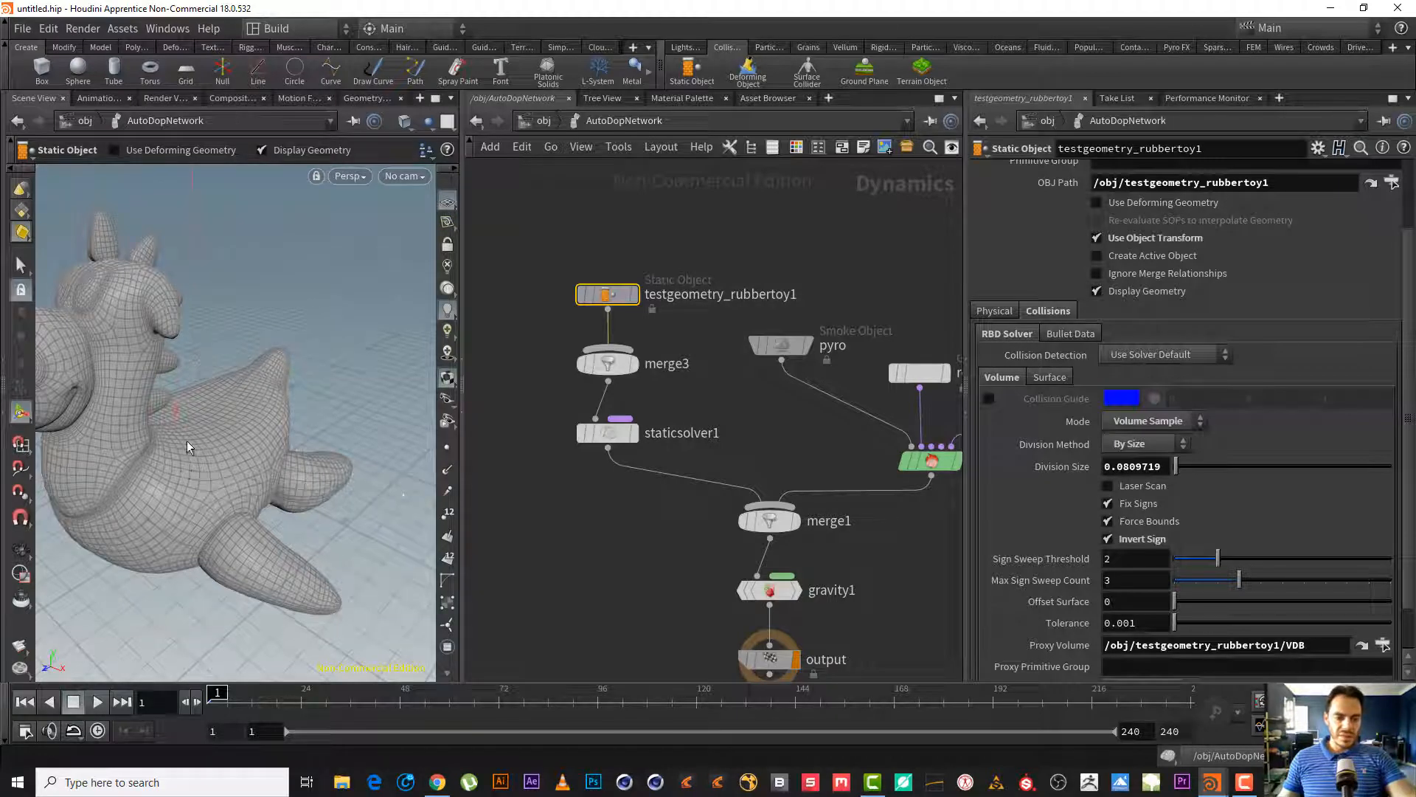
pyautogui.click(1098, 292)
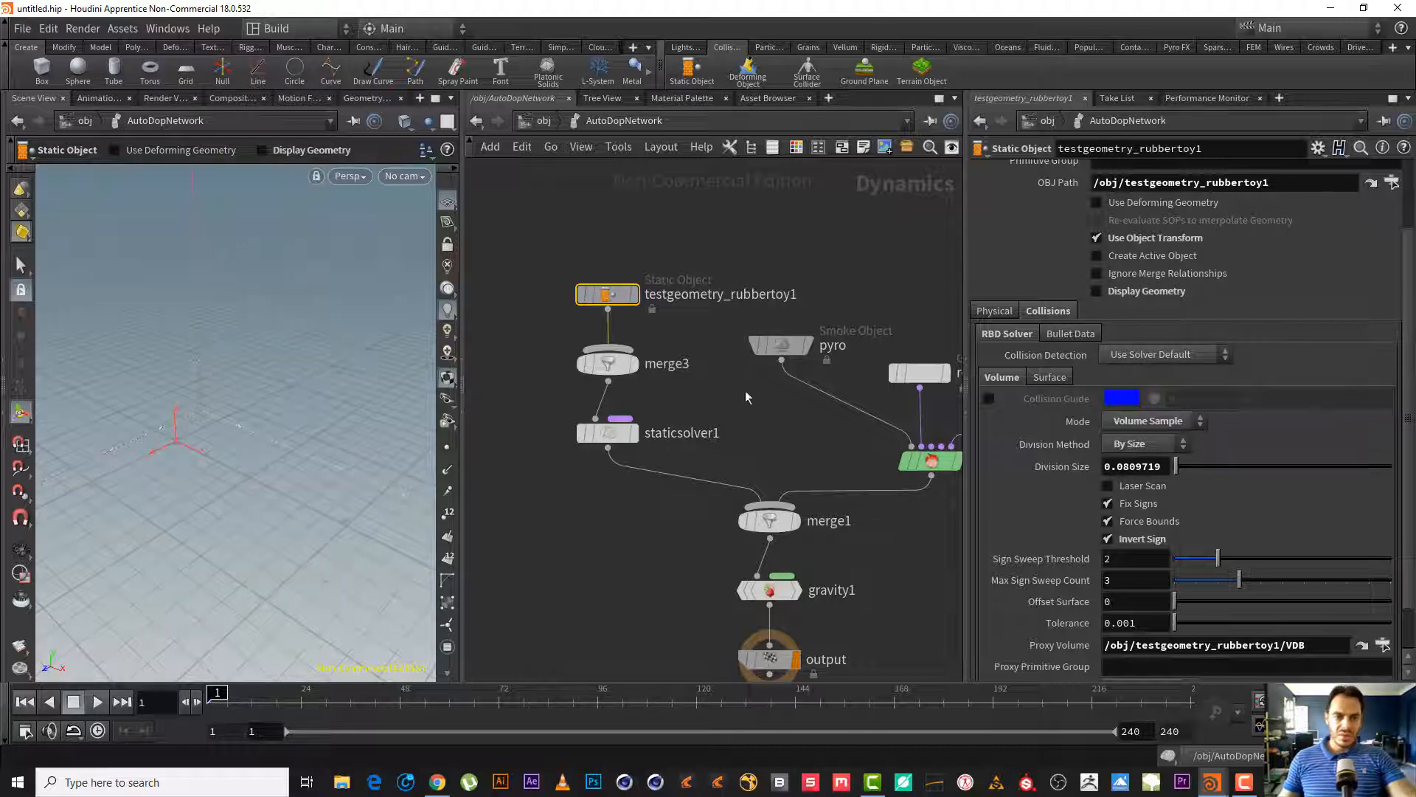
pyautogui.moveTo(697, 350); pyautogui.dragTo(636, 336, button='middle')
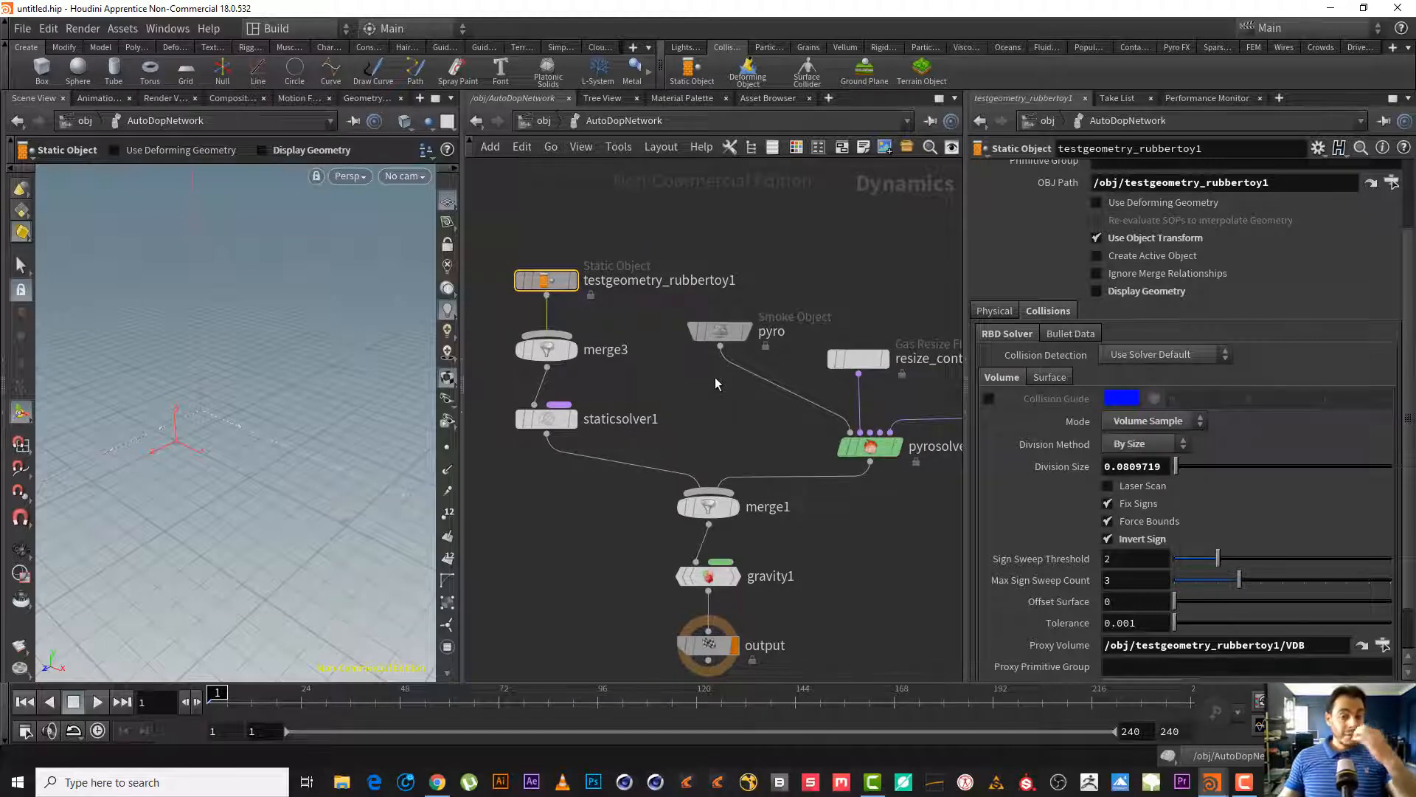
# - Return to the object level, open the testgeometry_rubbertoy1 network and lay out all of its nodes
pyautogui.click(543, 122)
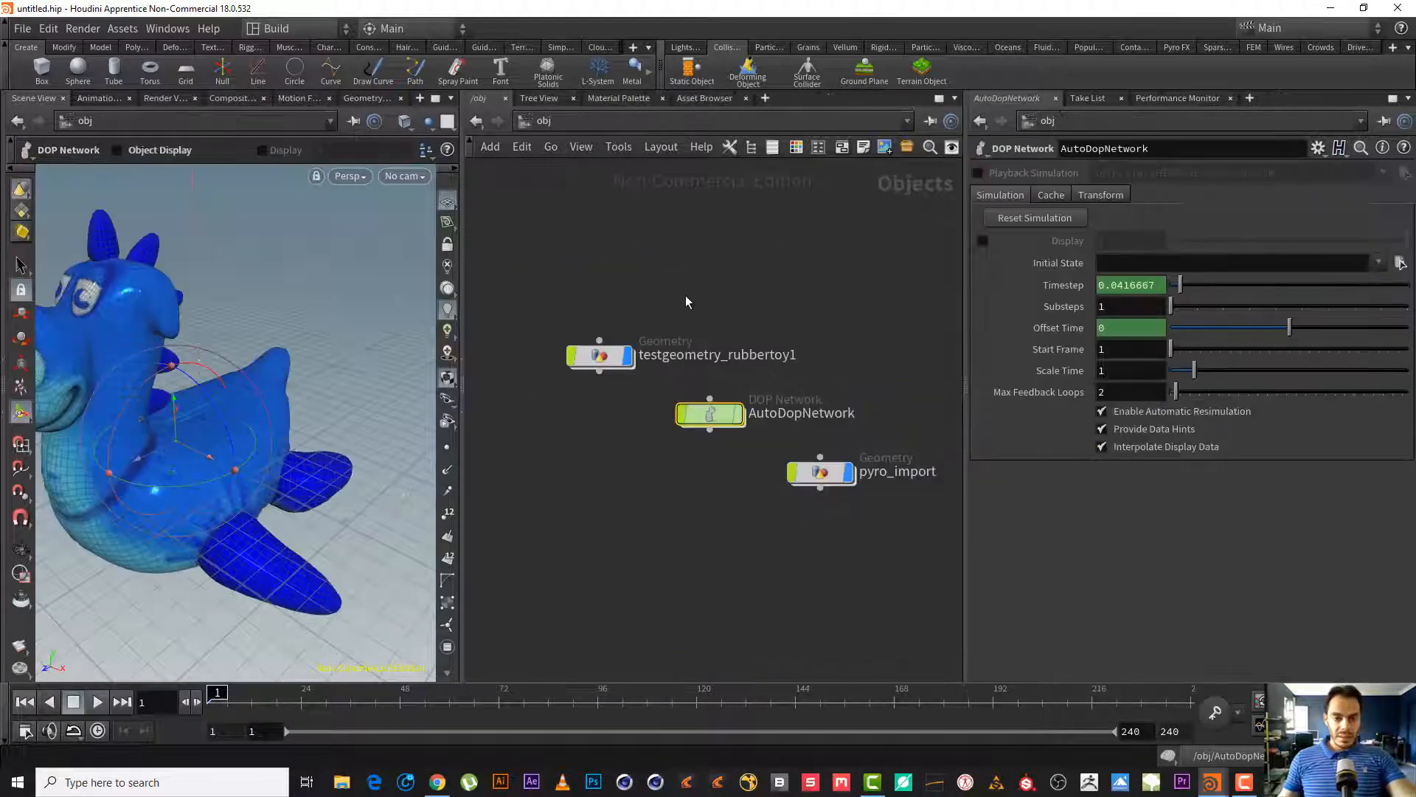
pyautogui.moveTo(686, 298); pyautogui.dragTo(765, 295, button='middle')
pyautogui.doubleClick(672, 352)
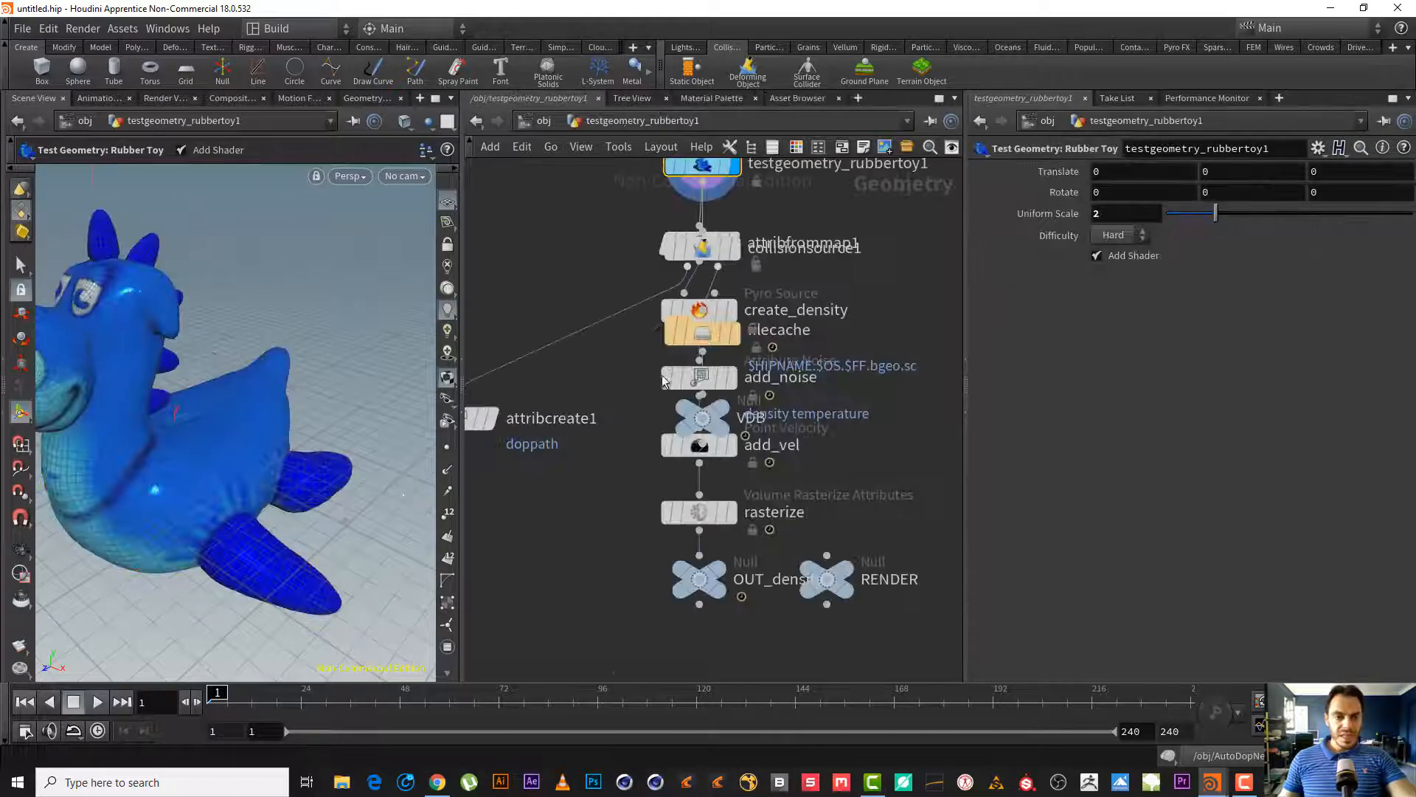
pyautogui.press('l')
pyautogui.moveTo(912, 370); pyautogui.dragTo(761, 243, button='middle')
pyautogui.scroll(-5, 759, 329)
pyautogui.moveTo(856, 489); pyautogui.dragTo(814, 532, button='middle')
# - Move the collisionsource1, attribcreate1, filecache and VDB nodes together away from the density source chain
pyautogui.moveTo(882, 537); pyautogui.dragTo(483, 296)
pyautogui.click(734, 443)
pyautogui.press('Escape')
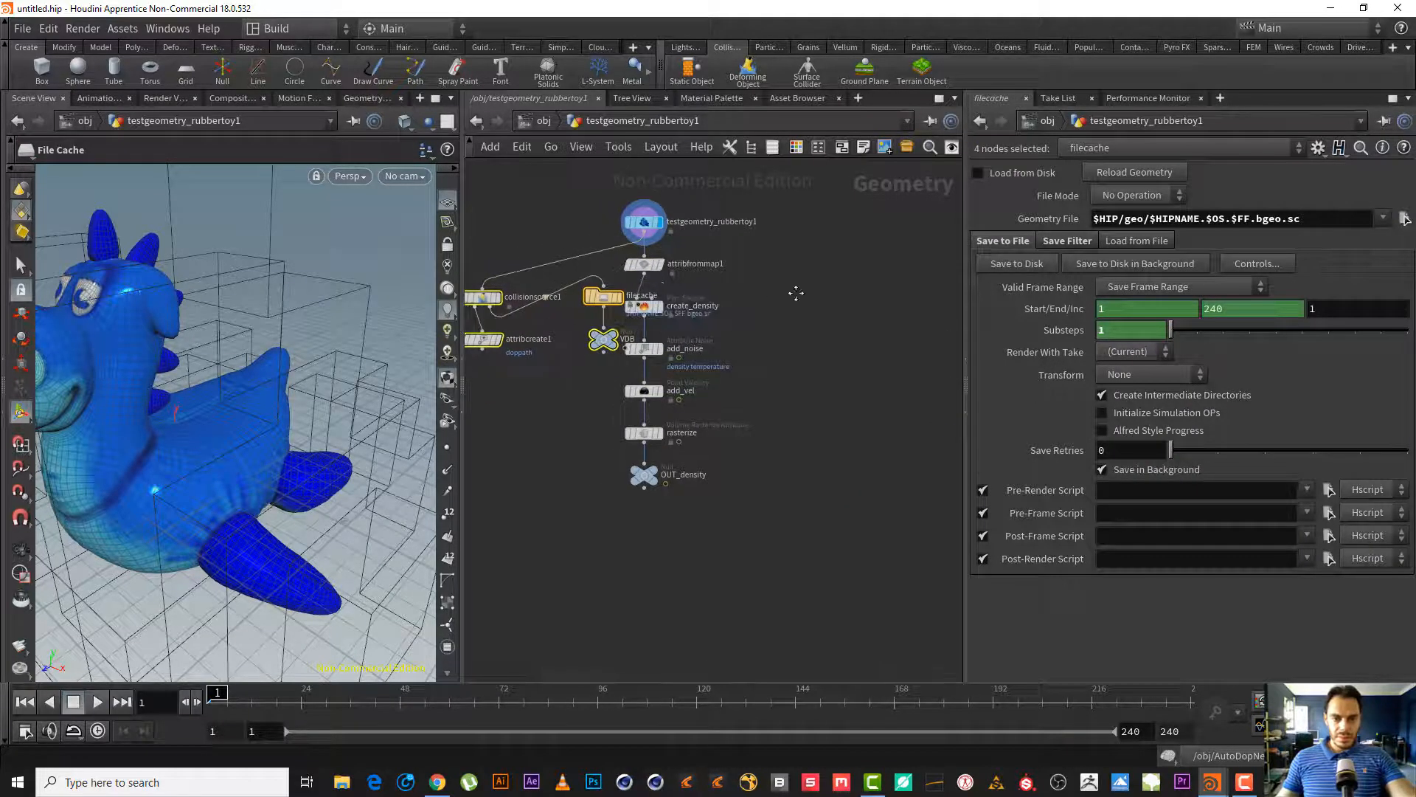
pyautogui.moveTo(796, 294); pyautogui.dragTo(901, 278, button='middle')
pyautogui.moveTo(685, 367); pyautogui.dragTo(550, 321)
pyautogui.moveTo(670, 418); pyautogui.dragTo(553, 258)
pyautogui.moveTo(642, 308); pyautogui.dragTo(605, 270)
pyautogui.moveTo(863, 251); pyautogui.dragTo(744, 257, button='middle')
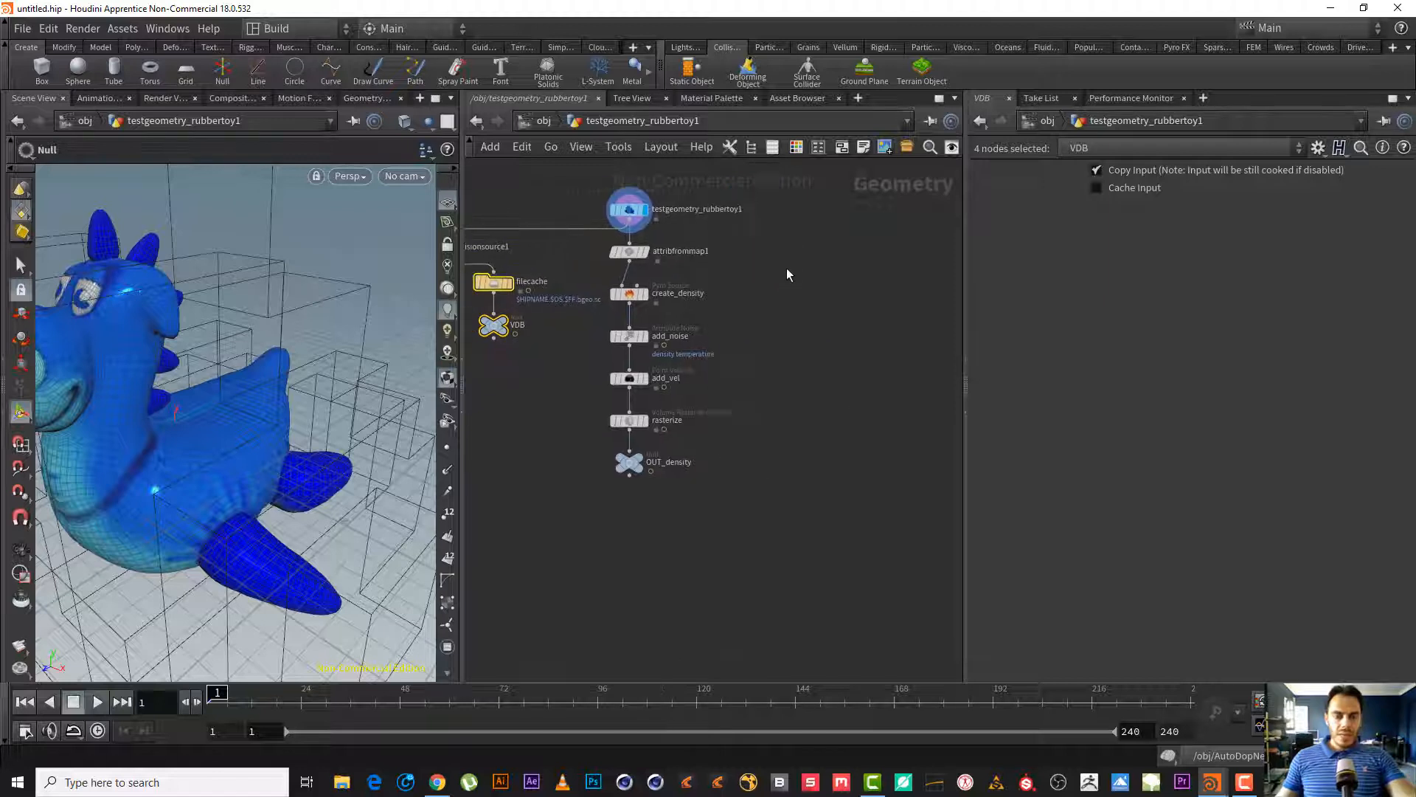
pyautogui.click(786, 269)
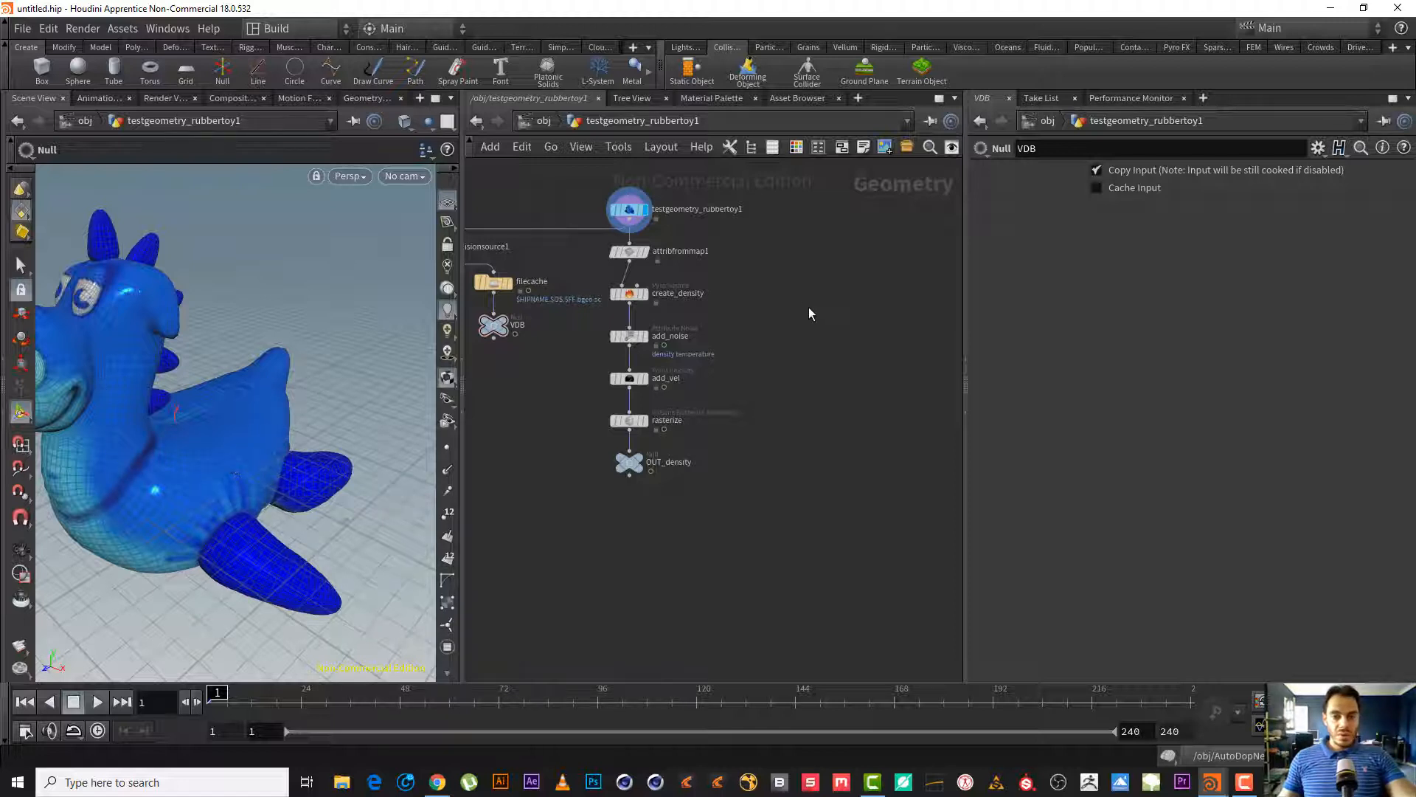
# - Add a Sphere node beside the rubber toy source node
pyautogui.moveTo(809, 306); pyautogui.dragTo(819, 367, button='middle')
pyautogui.press('Tab')
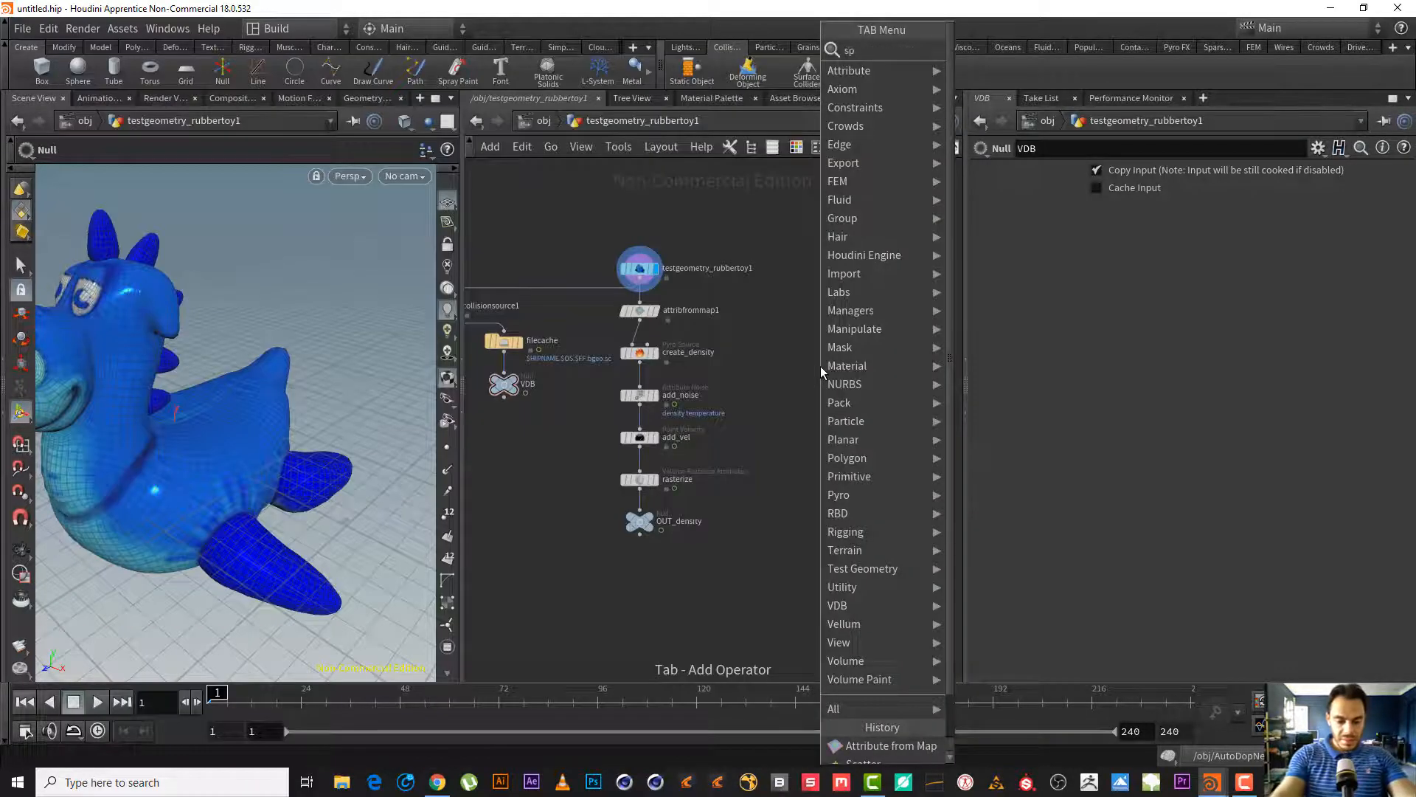
pyautogui.write('sphere')
pyautogui.press('Return')
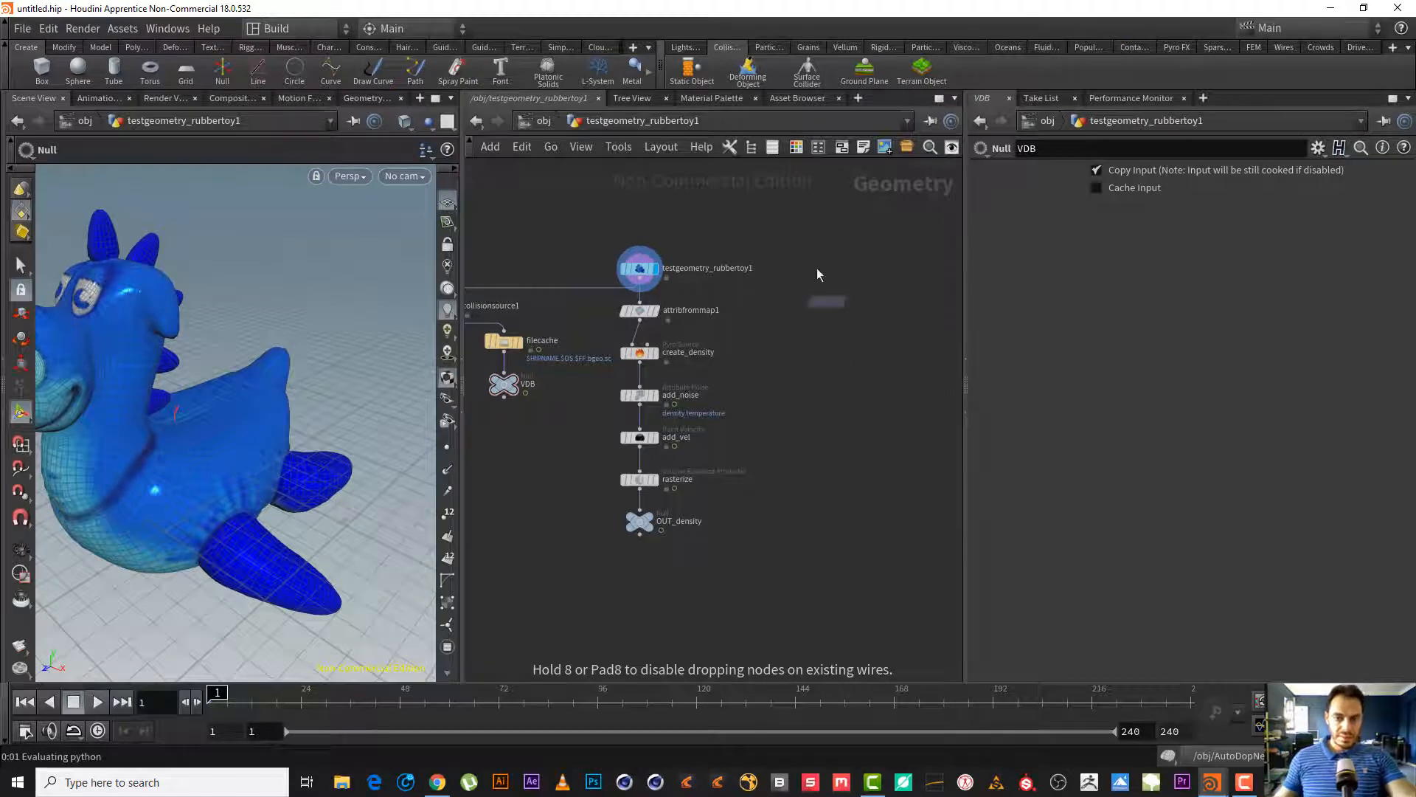
pyautogui.click(805, 267)
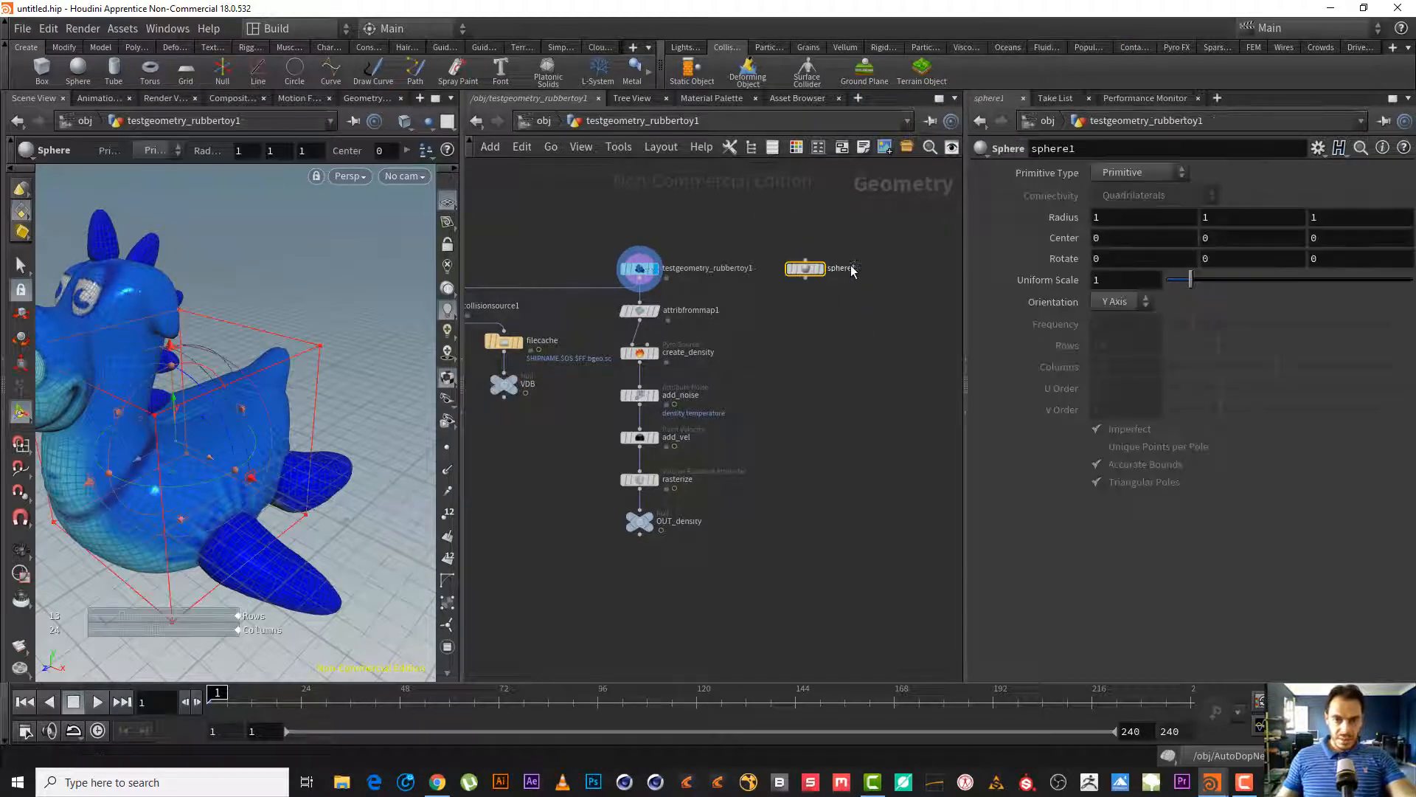
# - Display the sphere with the rubber toy shown as a wireframe template around it, and keep the sphere node selected
pyautogui.moveTo(162, 467); pyautogui.dragTo(136, 477)
pyautogui.press('Return')
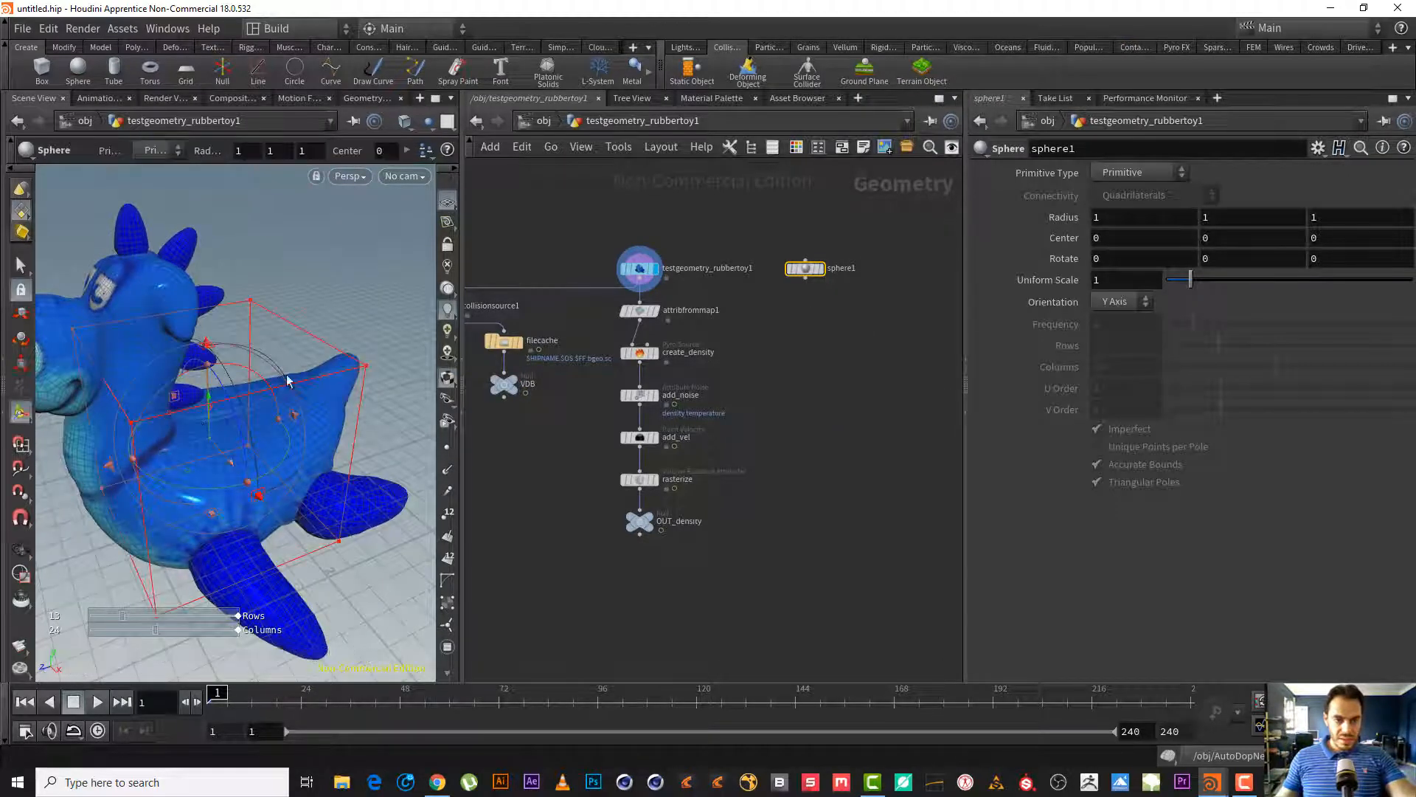
pyautogui.click(821, 268)
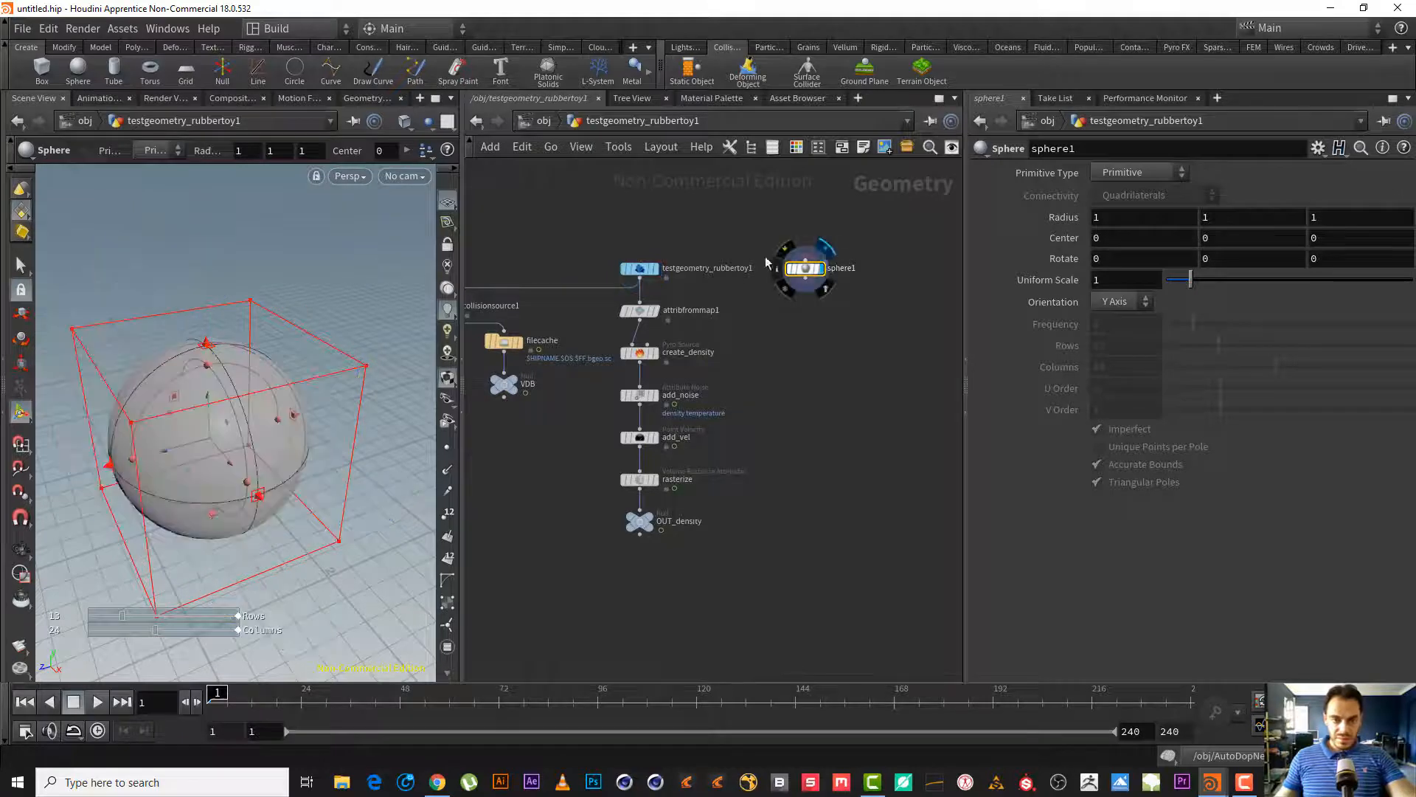
pyautogui.click(653, 269)
pyautogui.keyDown('alt'); pyautogui.moveTo(193, 456); pyautogui.dragTo(253, 465); pyautogui.keyUp('alt')
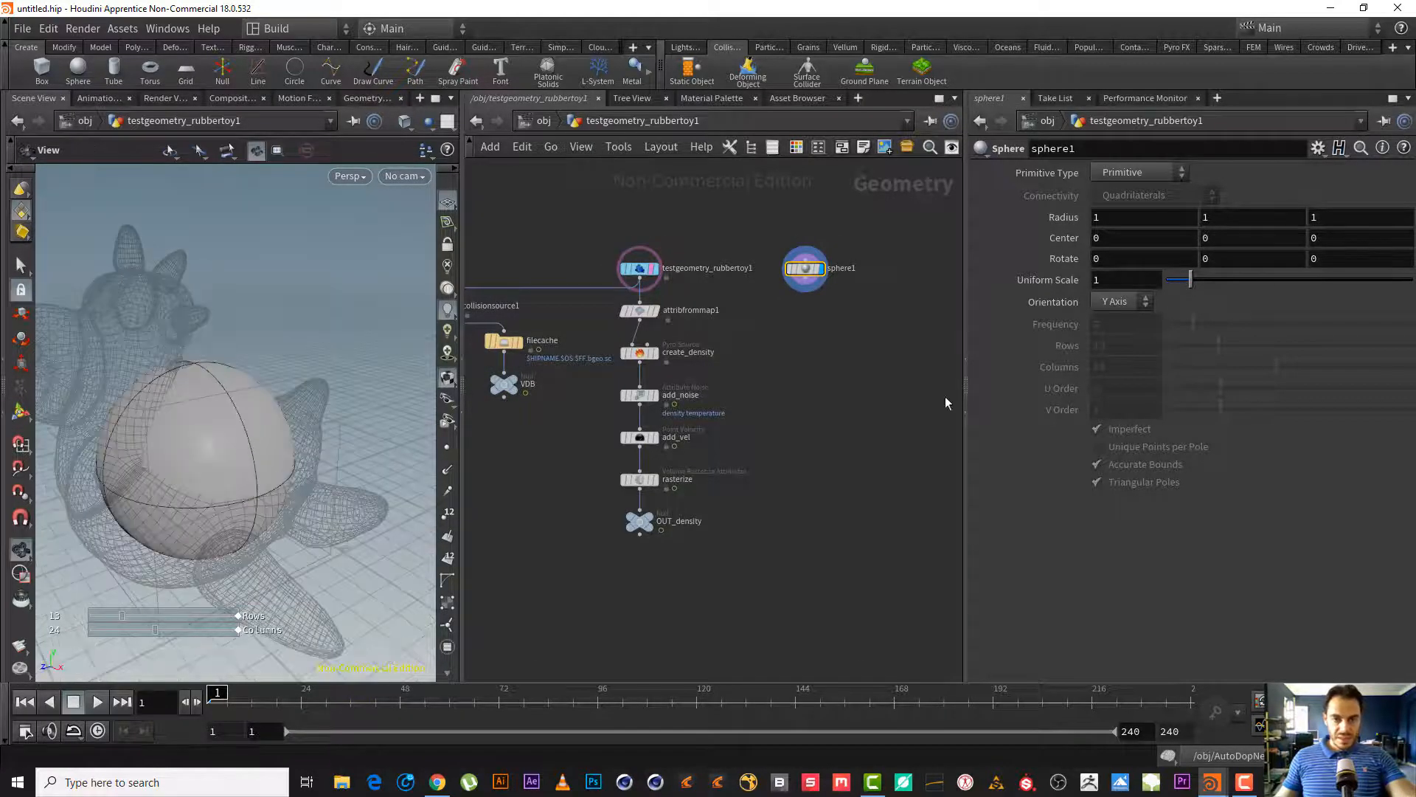
pyautogui.moveTo(858, 334); pyautogui.dragTo(789, 244)
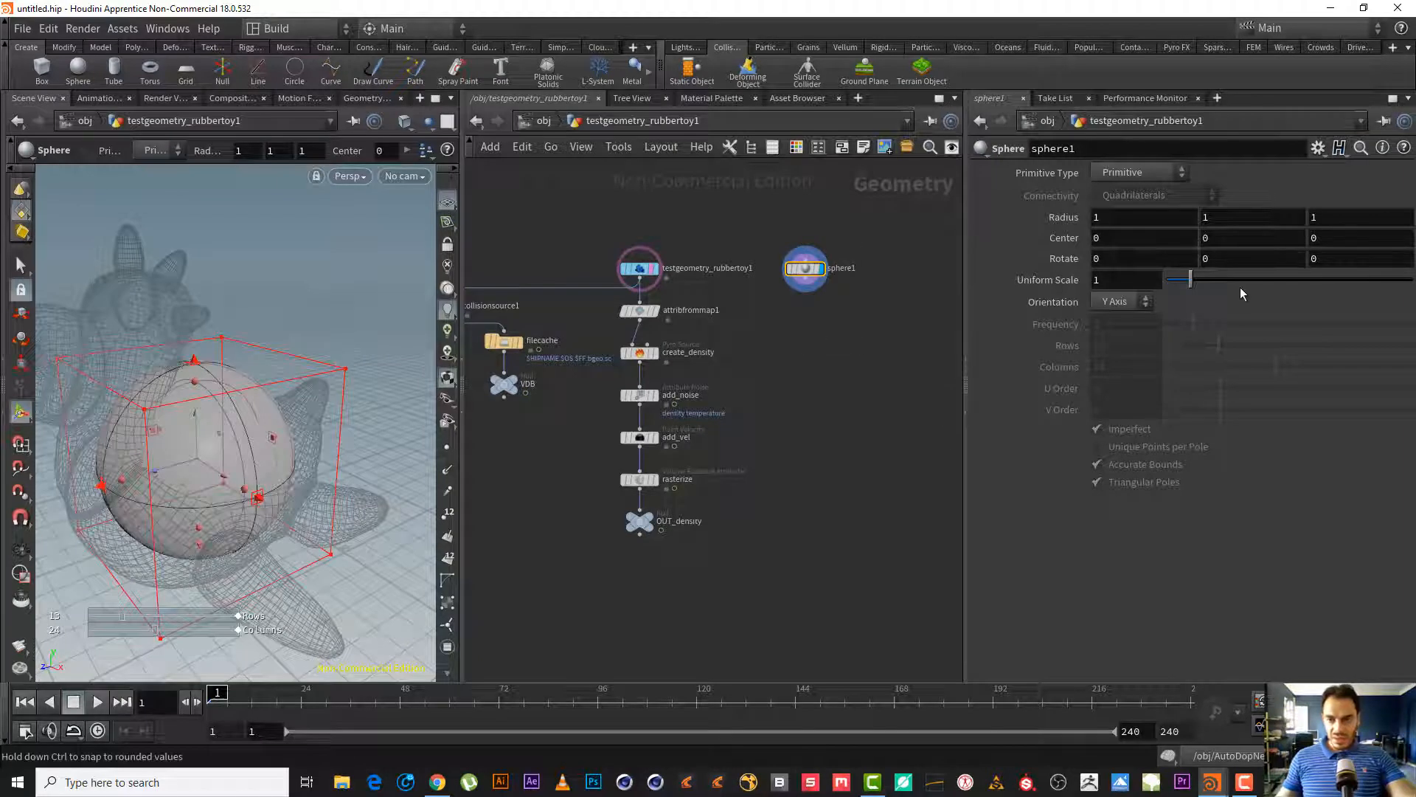
# - Set the sphere's uniform scale to 0.24, its vertical centre to about -0.362 and its primitive type to Polygon
pyautogui.moveTo(1196, 284); pyautogui.dragTo(1175, 289)
pyautogui.keyDown('alt'); pyautogui.moveTo(220, 434); pyautogui.dragTo(246, 469); pyautogui.keyUp('alt')
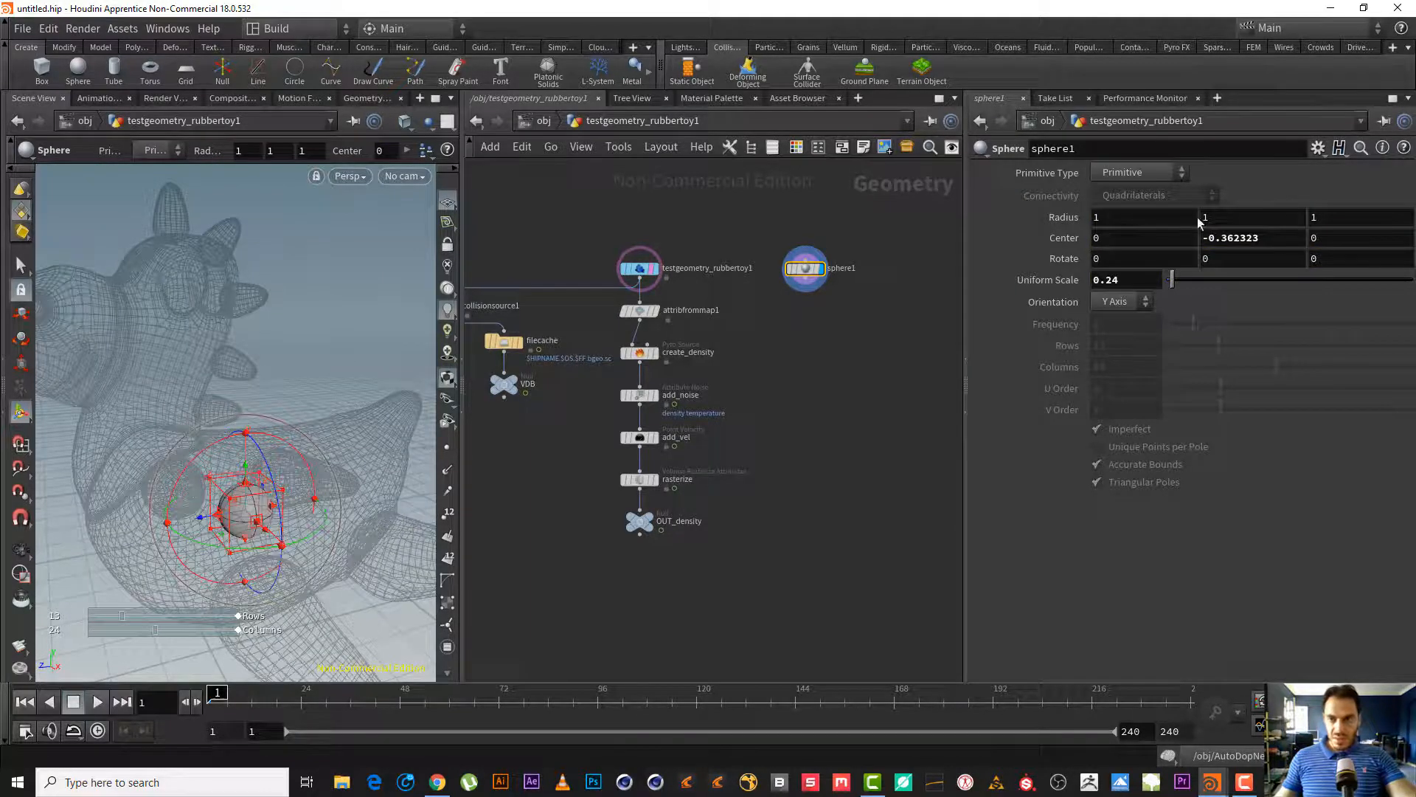
pyautogui.click(1131, 173)
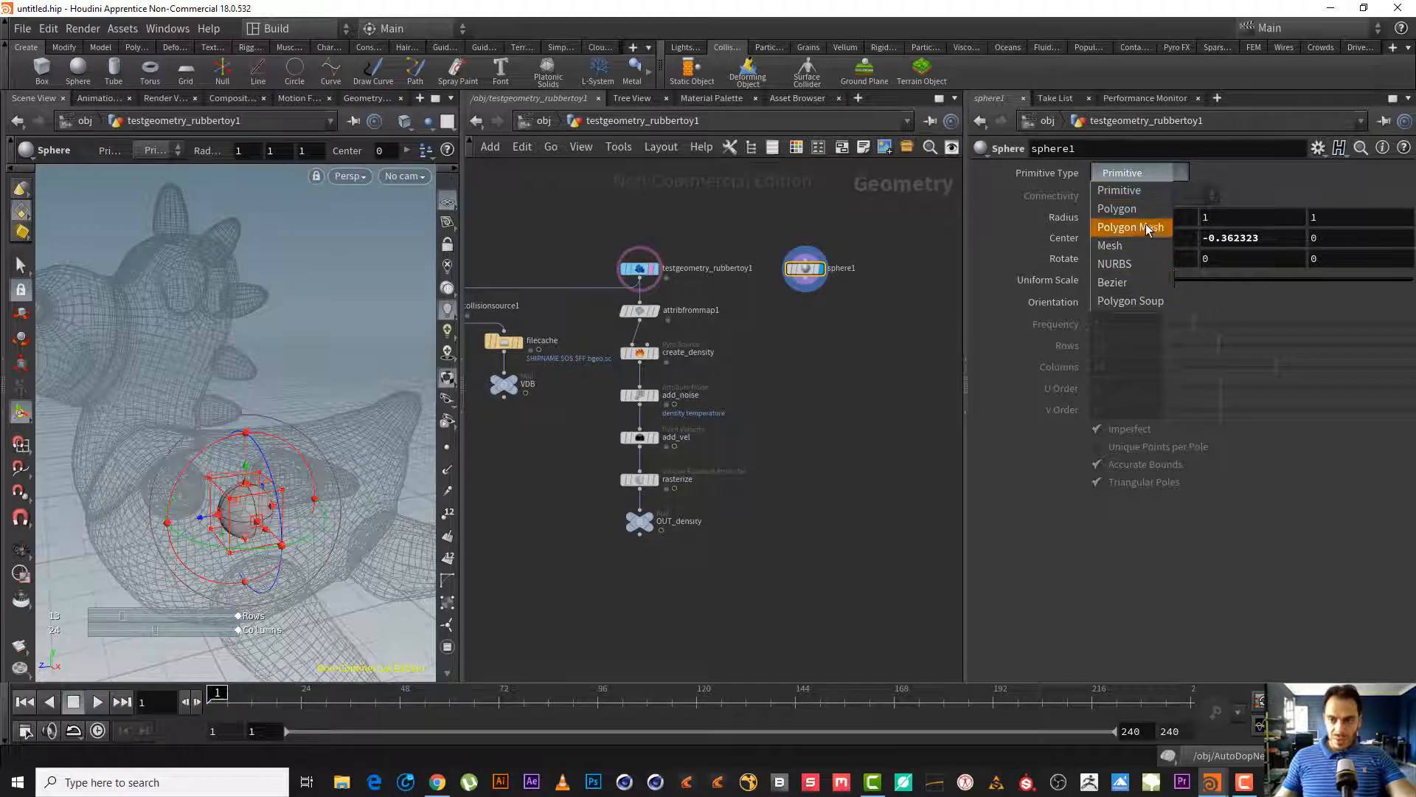
pyautogui.click(1142, 201)
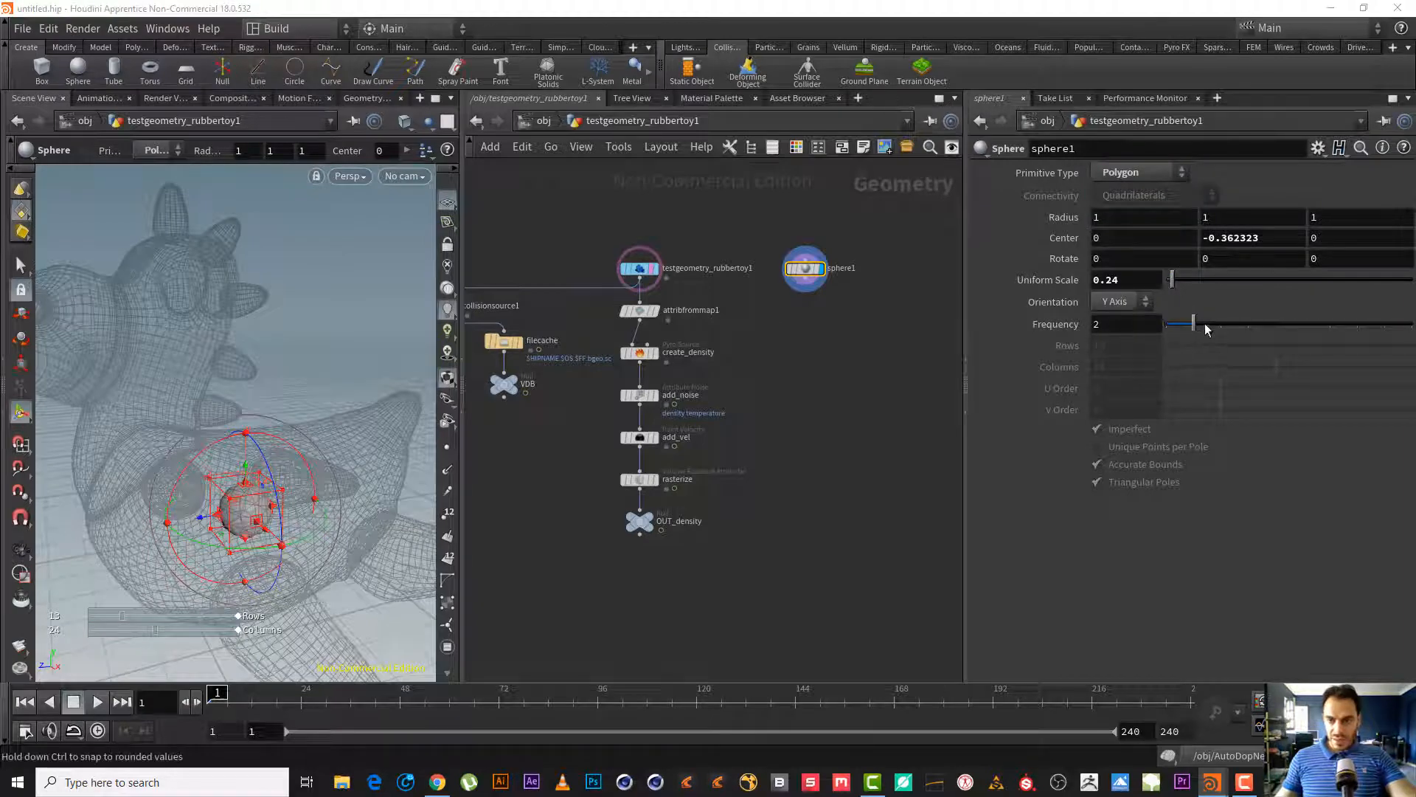
# - Set the sphere's frequency to 8 and its uniform scale to 0.19
pyautogui.moveTo(1193, 324); pyautogui.dragTo(1358, 325)
pyautogui.moveTo(845, 389); pyautogui.dragTo(843, 351, button='middle')
pyautogui.keyDown('alt'); pyautogui.moveTo(306, 471); pyautogui.dragTo(237, 506); pyautogui.keyUp('alt')
pyautogui.press('Return')
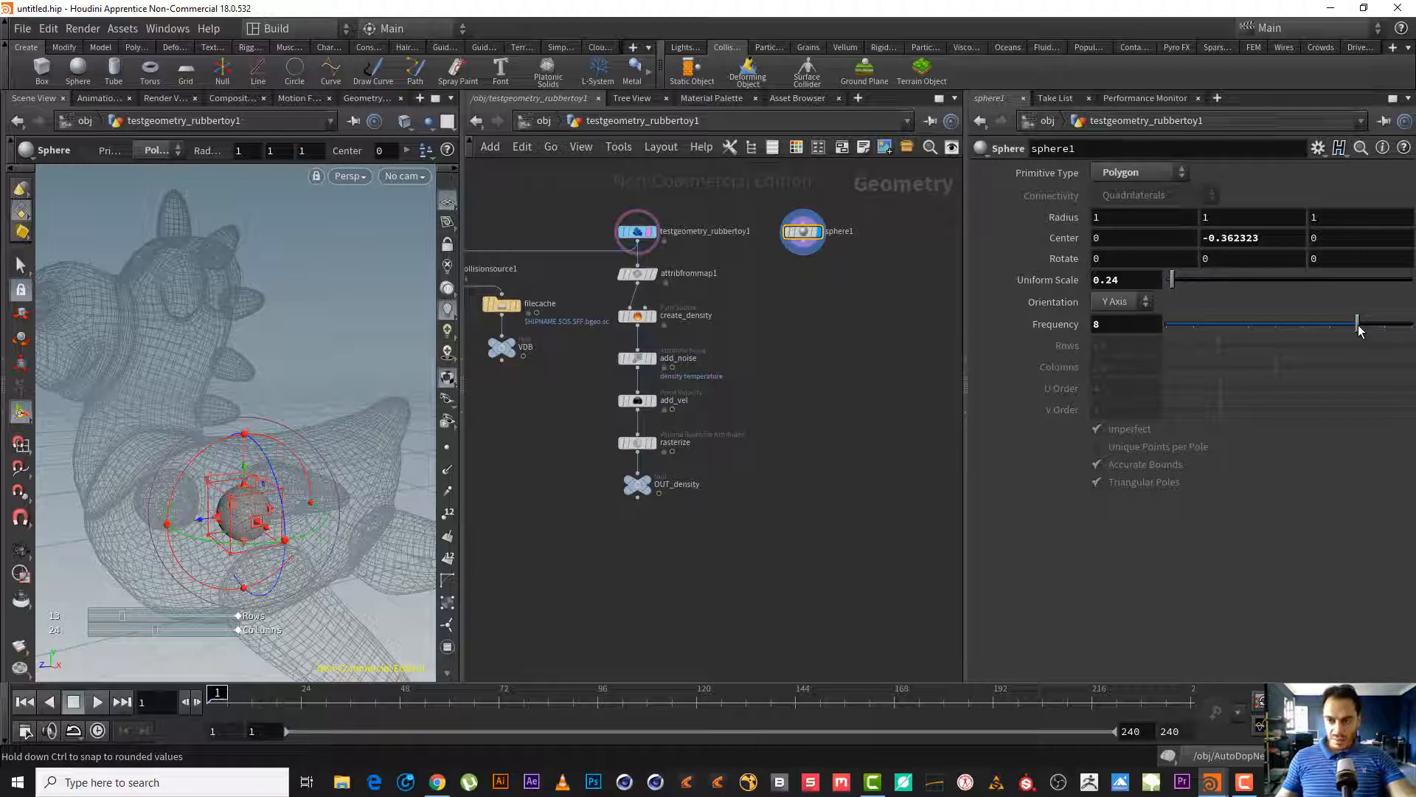
pyautogui.moveTo(1129, 280); pyautogui.dragTo(1077, 319, button='middle')
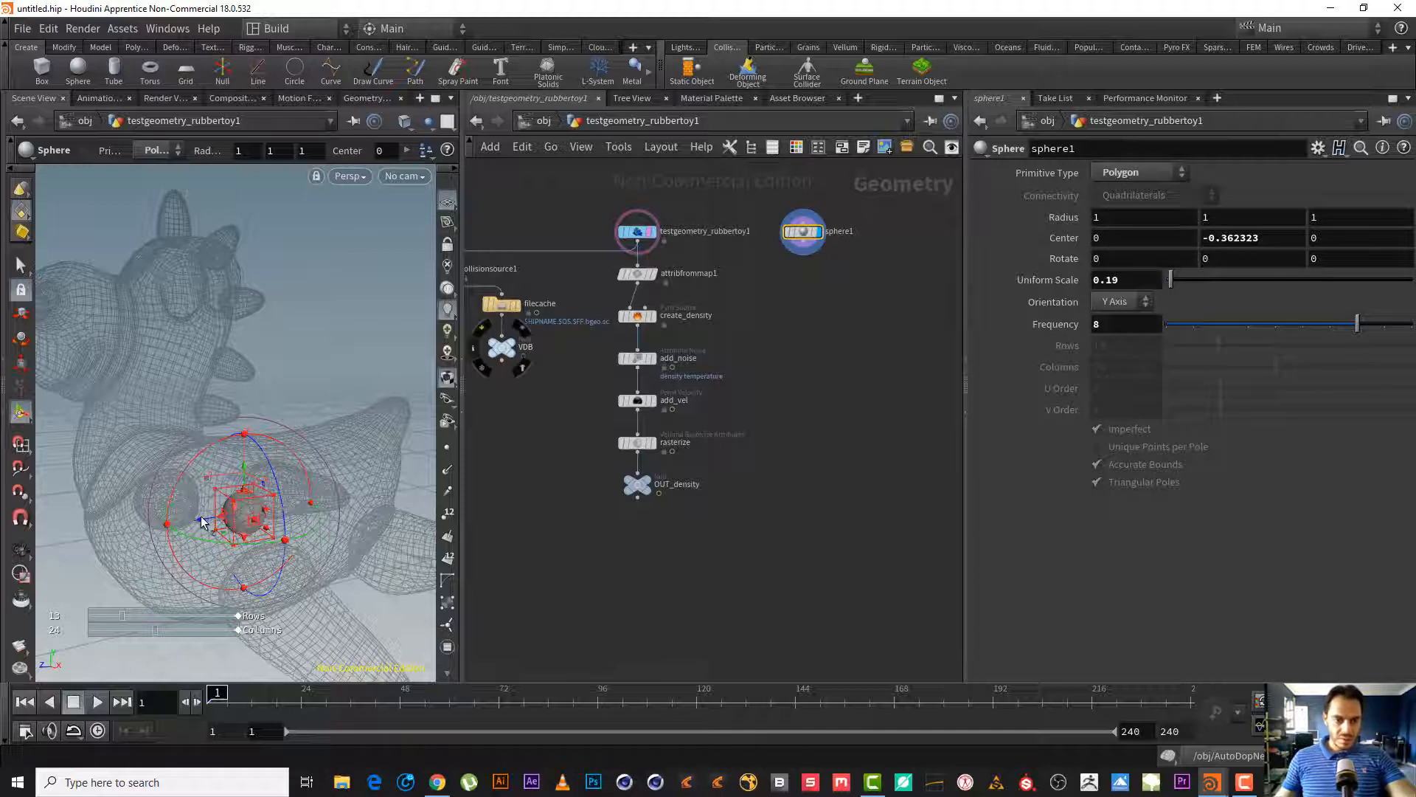
# - Move the sphere along the Z axis inside the rubber toy to a centre Z of about -0.208
pyautogui.moveTo(201, 520); pyautogui.dragTo(332, 453)
pyautogui.press('space')
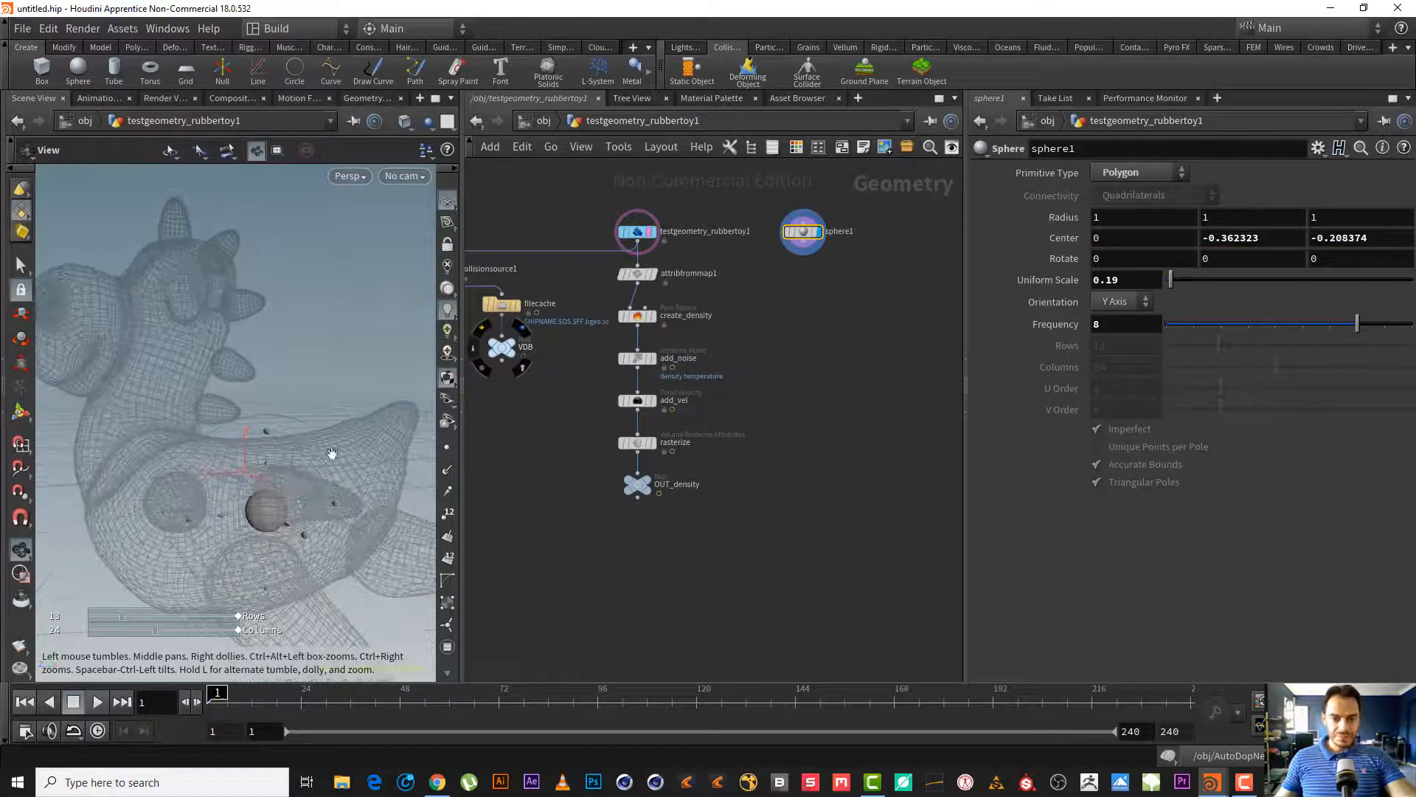
pyautogui.press('space')
pyautogui.moveTo(276, 514); pyautogui.dragTo(401, 452, button='right')
pyautogui.moveTo(401, 452); pyautogui.dragTo(276, 503)
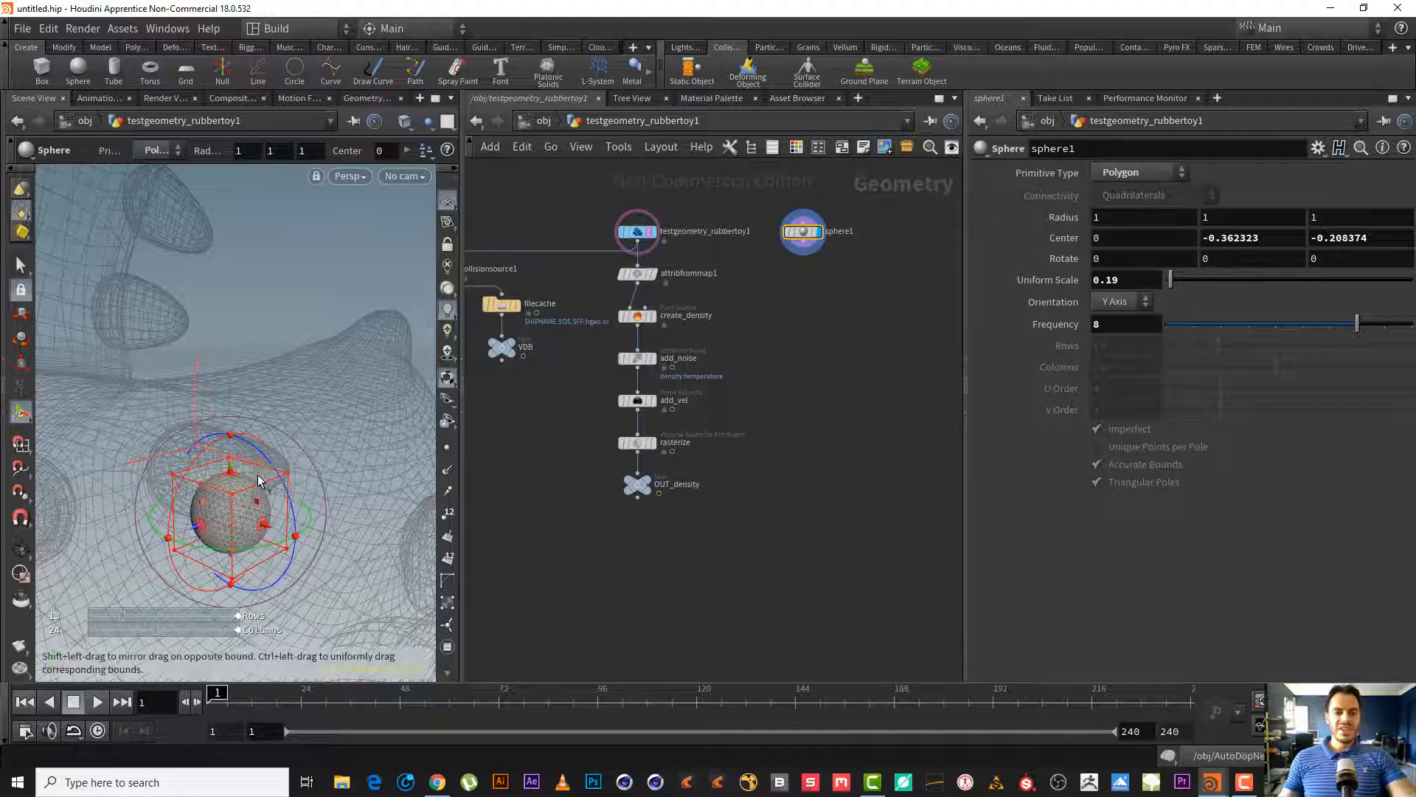
pyautogui.press('space')
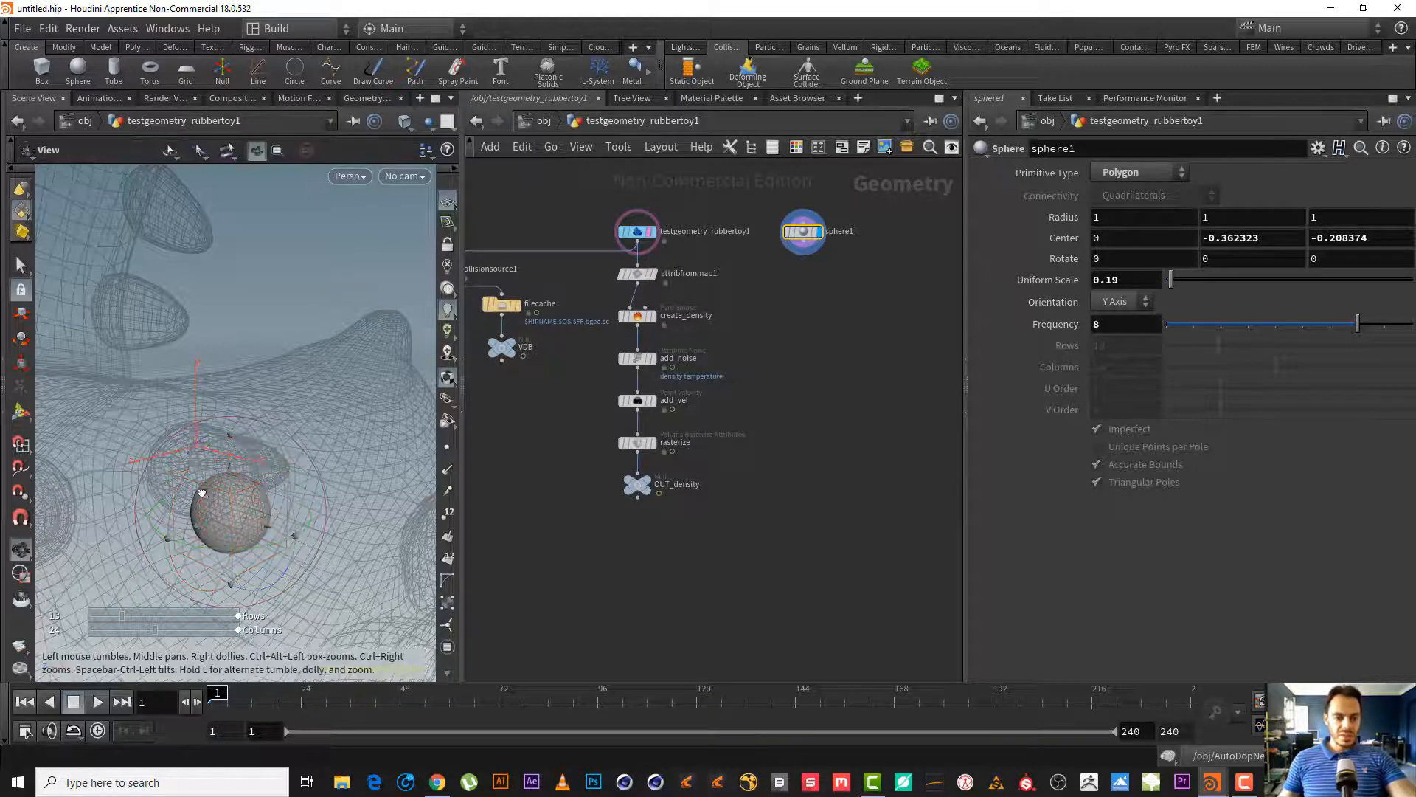
pyautogui.moveTo(200, 488); pyautogui.dragTo(196, 499)
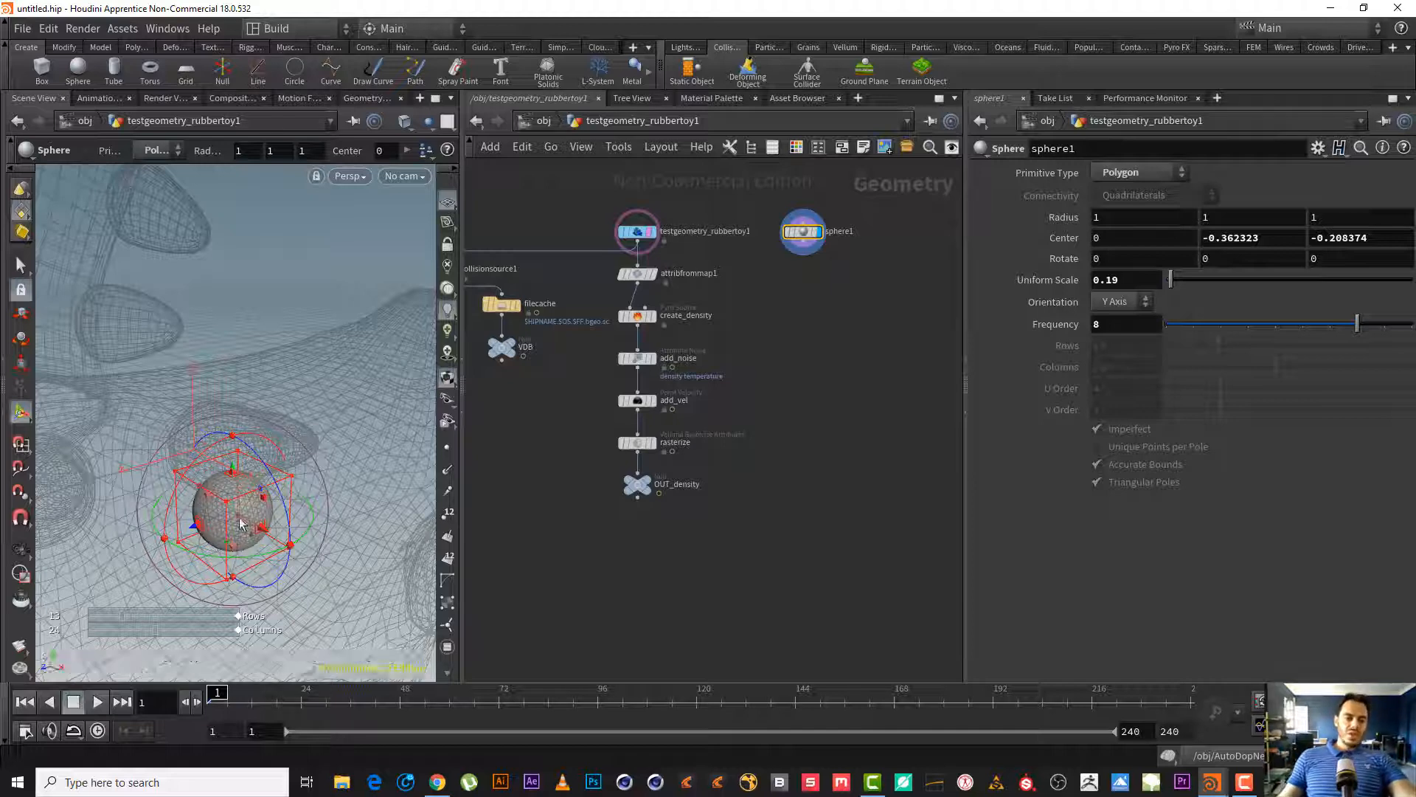
# - Shift the sphere node away from the density chain, add a Normal node wired to its output, and align it directly below
pyautogui.moveTo(857, 286); pyautogui.dragTo(764, 311, button='middle')
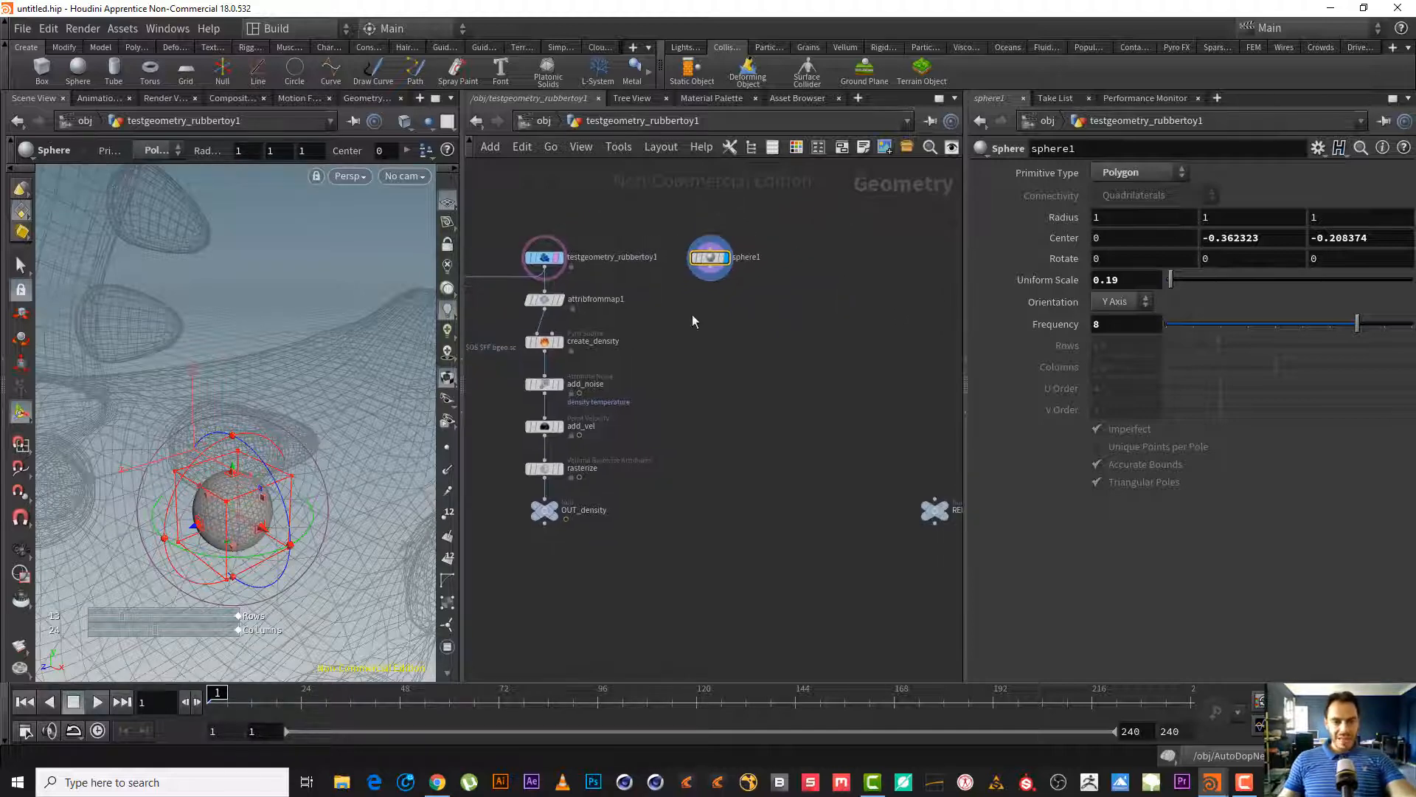
pyautogui.moveTo(712, 263); pyautogui.dragTo(756, 264)
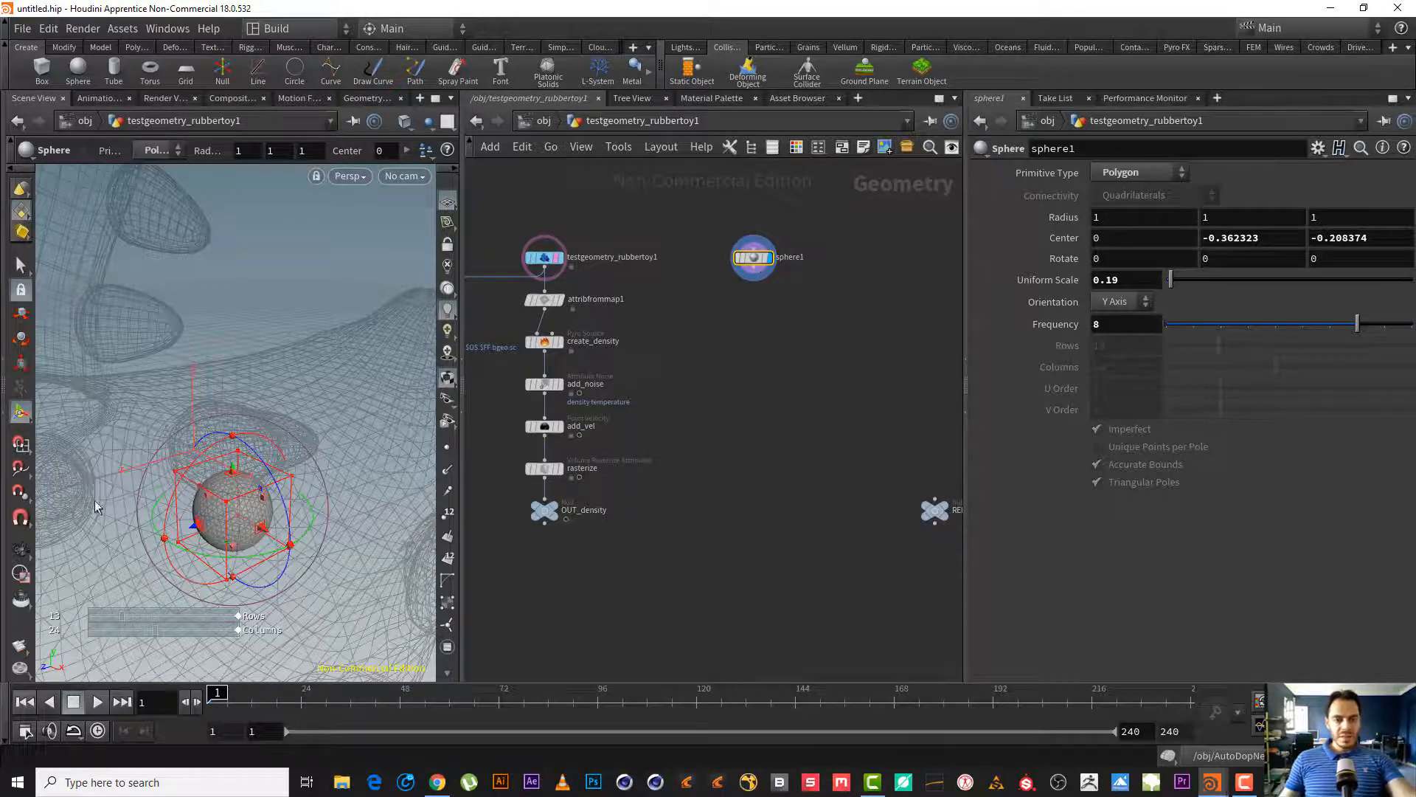
pyautogui.keyDown('alt'); pyautogui.moveTo(266, 465); pyautogui.dragTo(367, 531, button='right'); pyautogui.keyUp('alt')
pyautogui.click(753, 276)
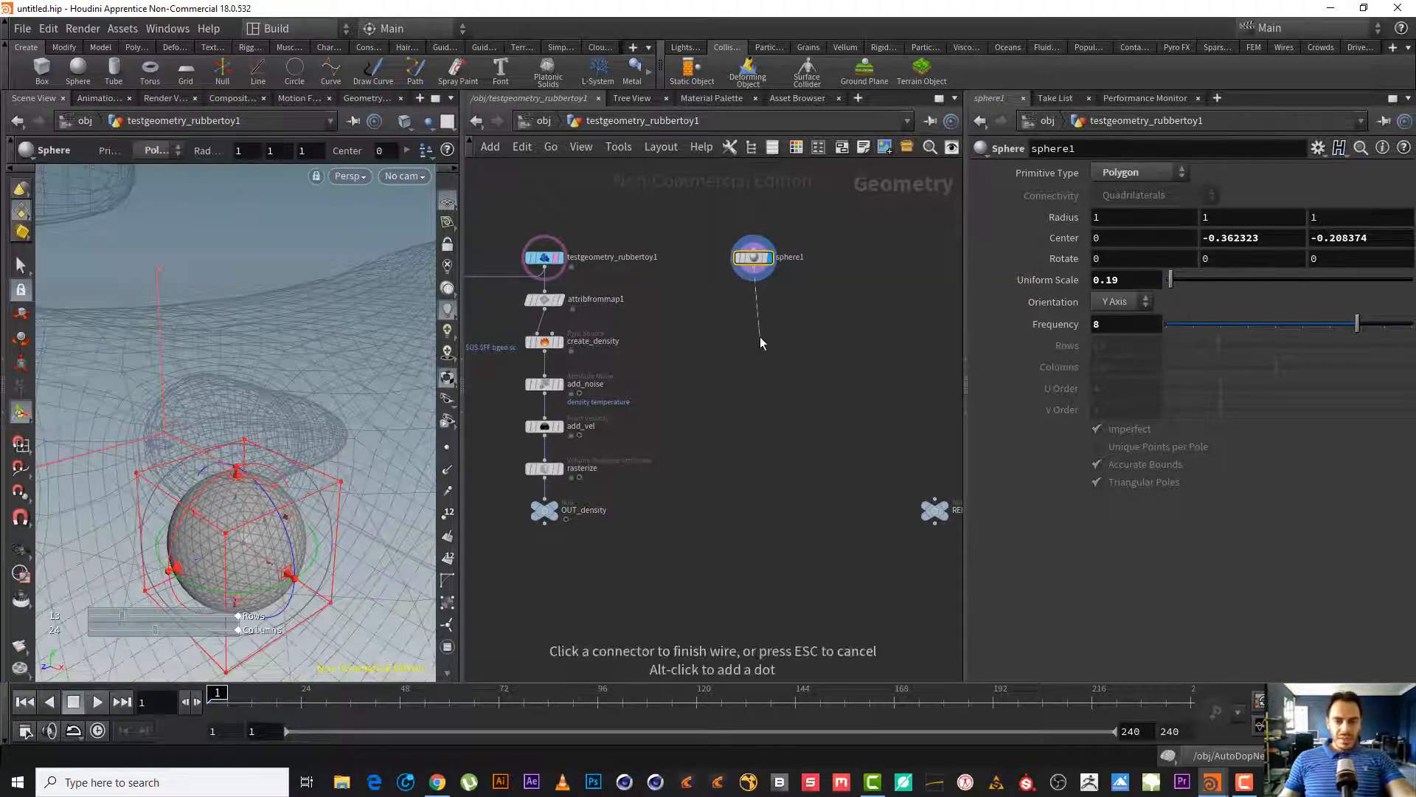
pyautogui.press('Tab')
pyautogui.press('Escape')
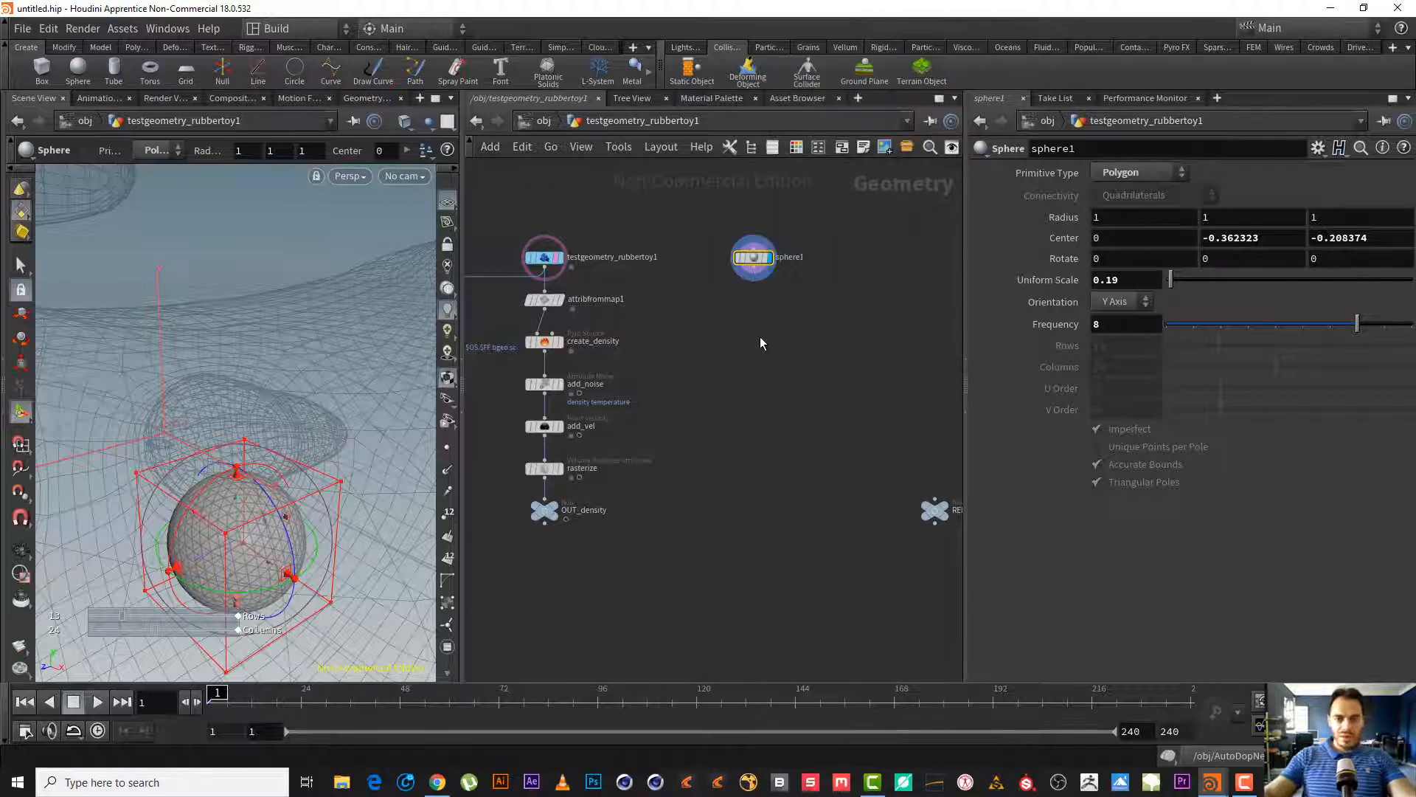
pyautogui.click(761, 337)
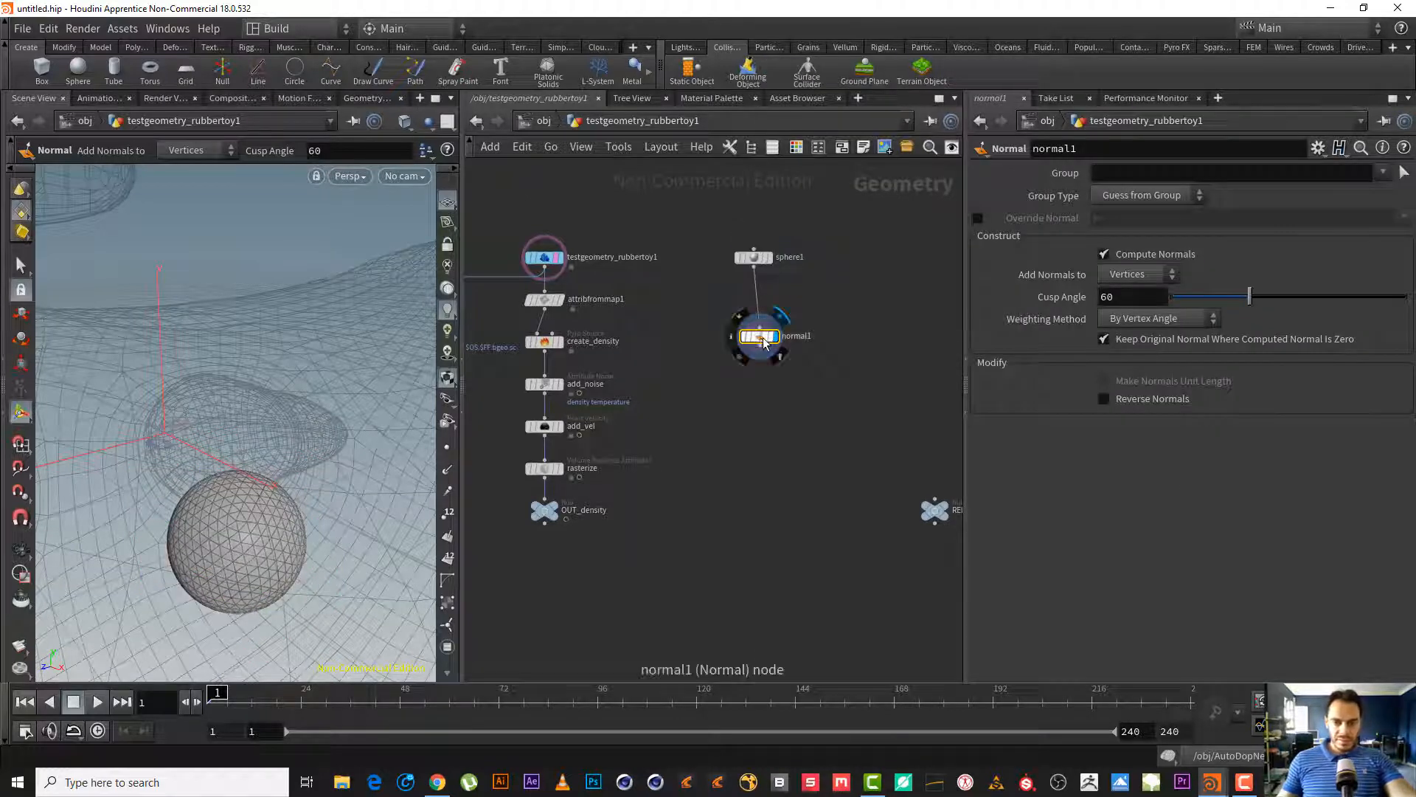
pyautogui.moveTo(761, 340); pyautogui.dragTo(753, 317)
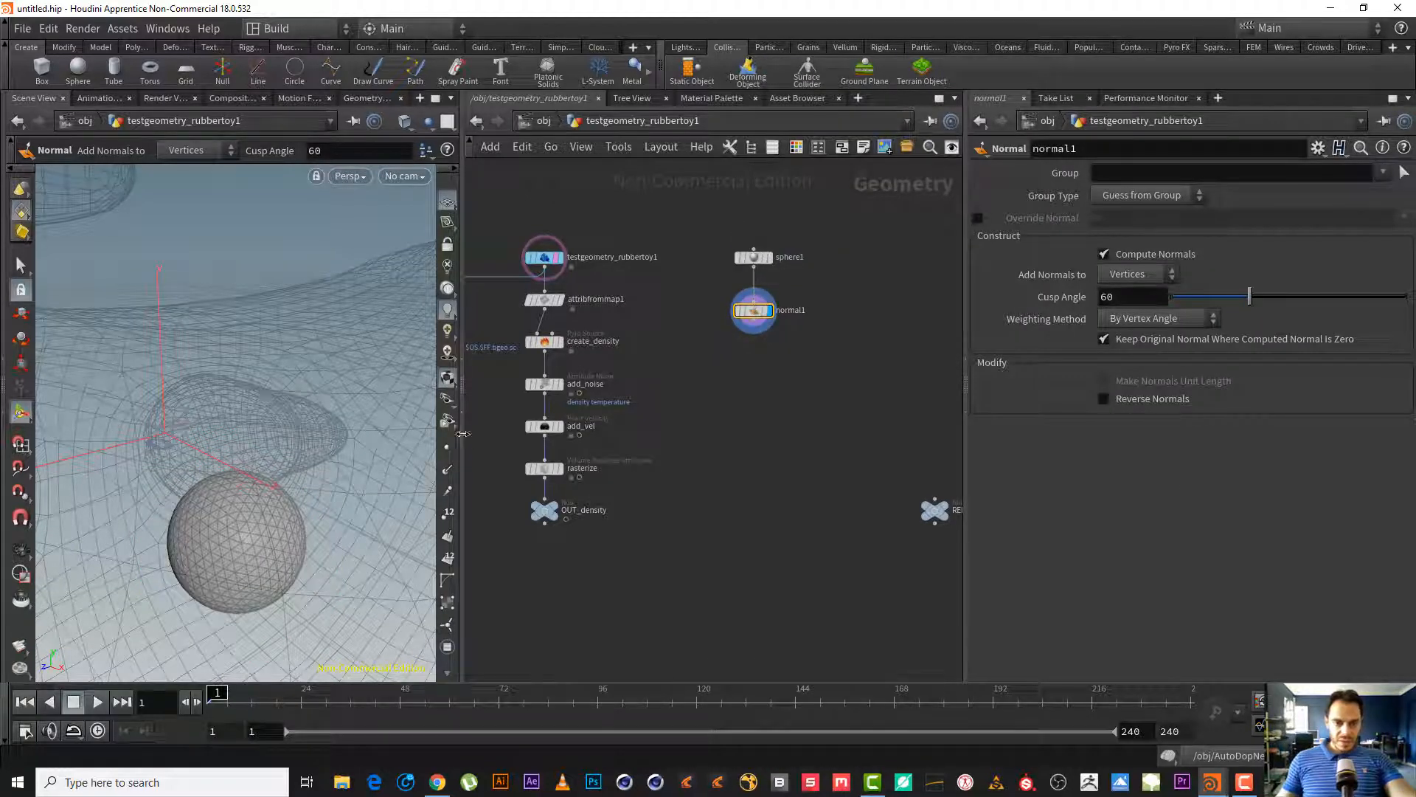
# - Turn on the display of normals in the viewport for the sphere
pyautogui.click(447, 470)
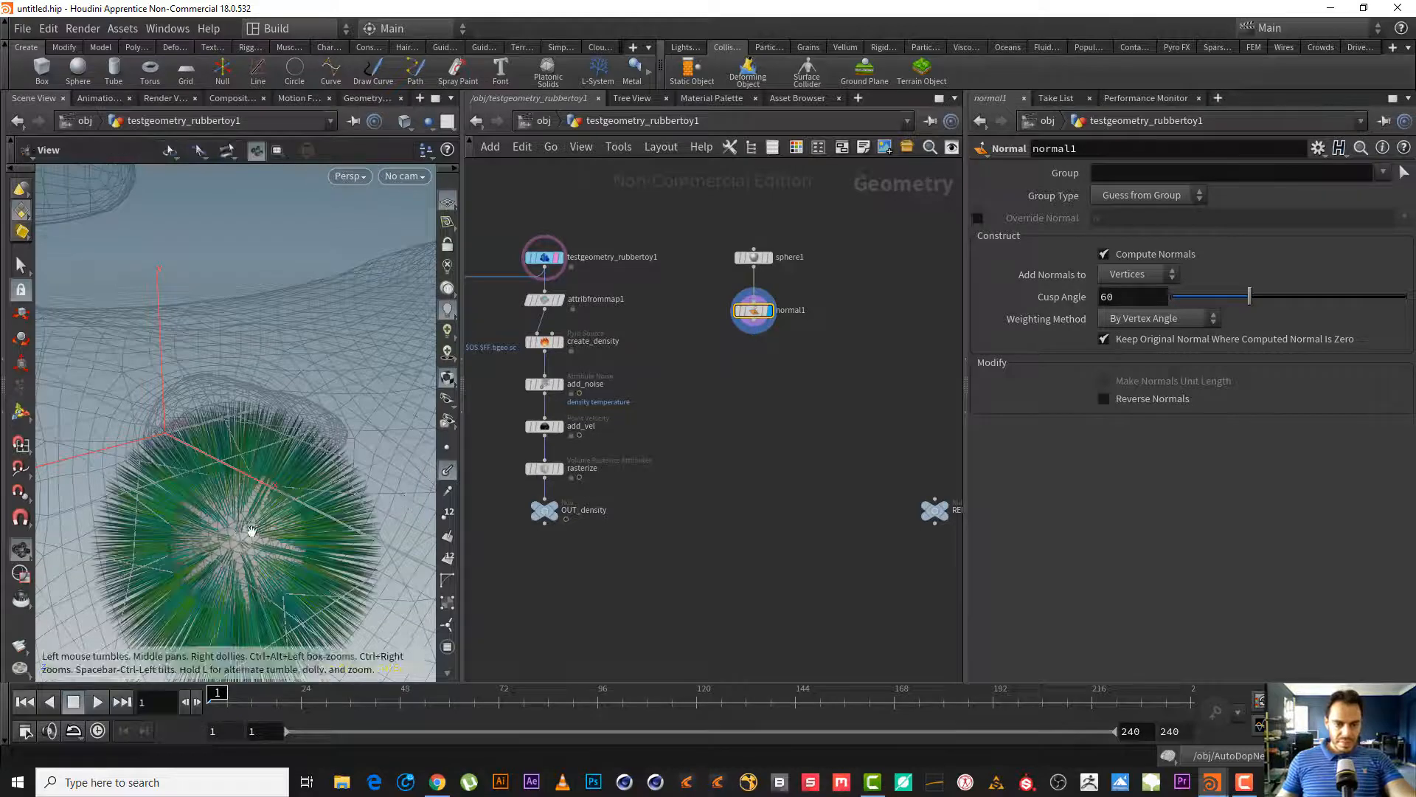
pyautogui.keyDown('alt'); pyautogui.moveTo(253, 532); pyautogui.dragTo(247, 520); pyautogui.keyUp('alt')
pyautogui.keyDown('alt'); pyautogui.moveTo(247, 520); pyautogui.dragTo(266, 535, button='right'); pyautogui.keyUp('alt')
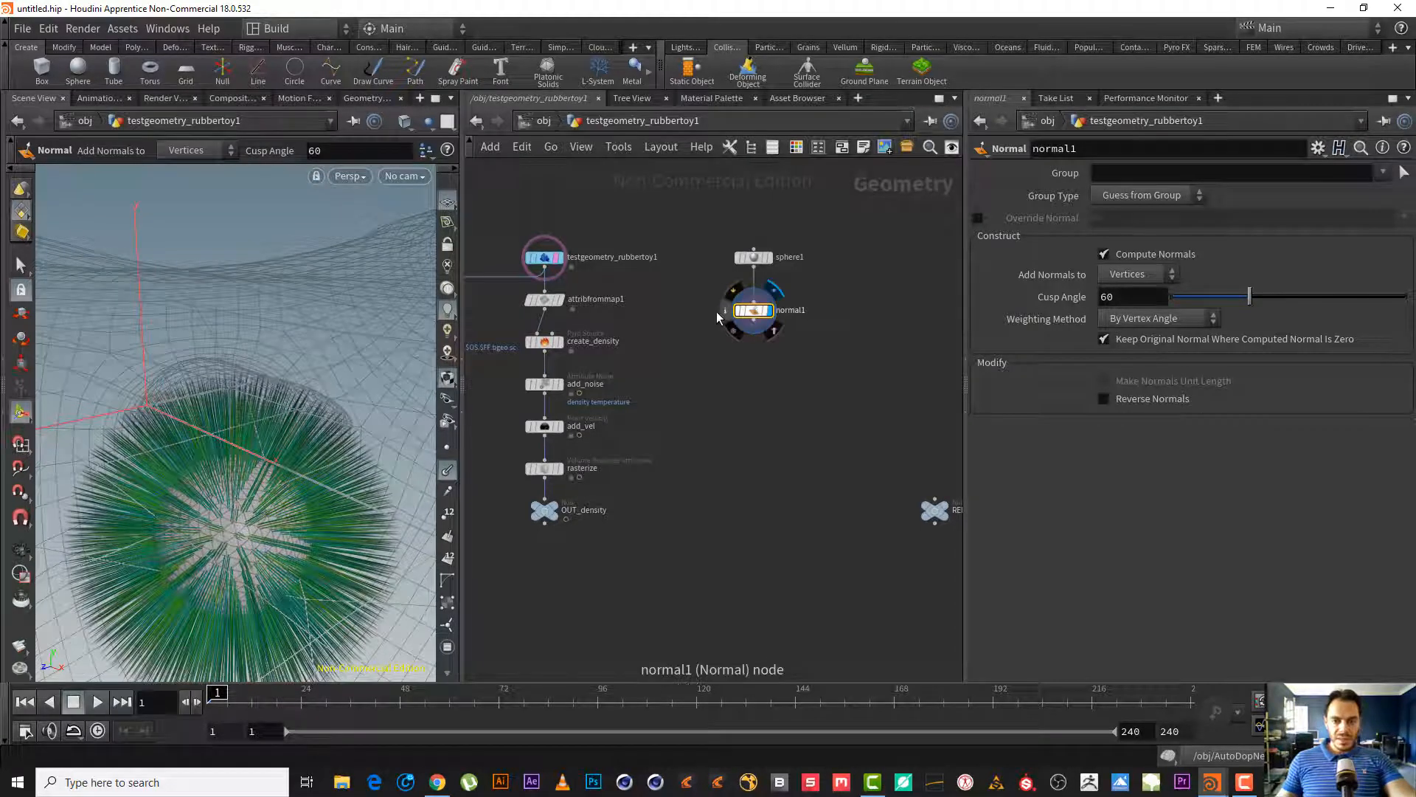
# - Check the Normal node's attribute information and set it to add normals to Points
pyautogui.middleClick(754, 310)
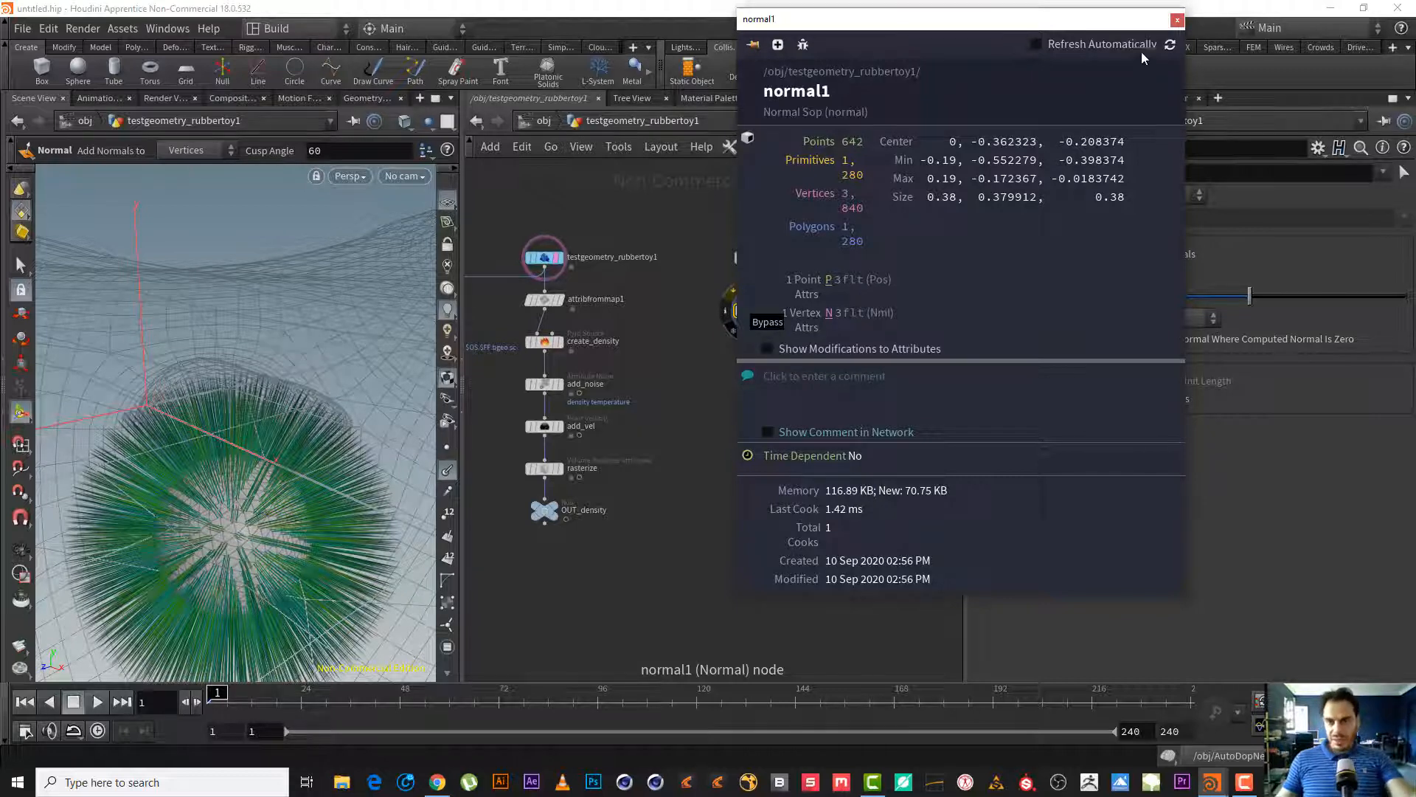
pyautogui.click(1177, 20)
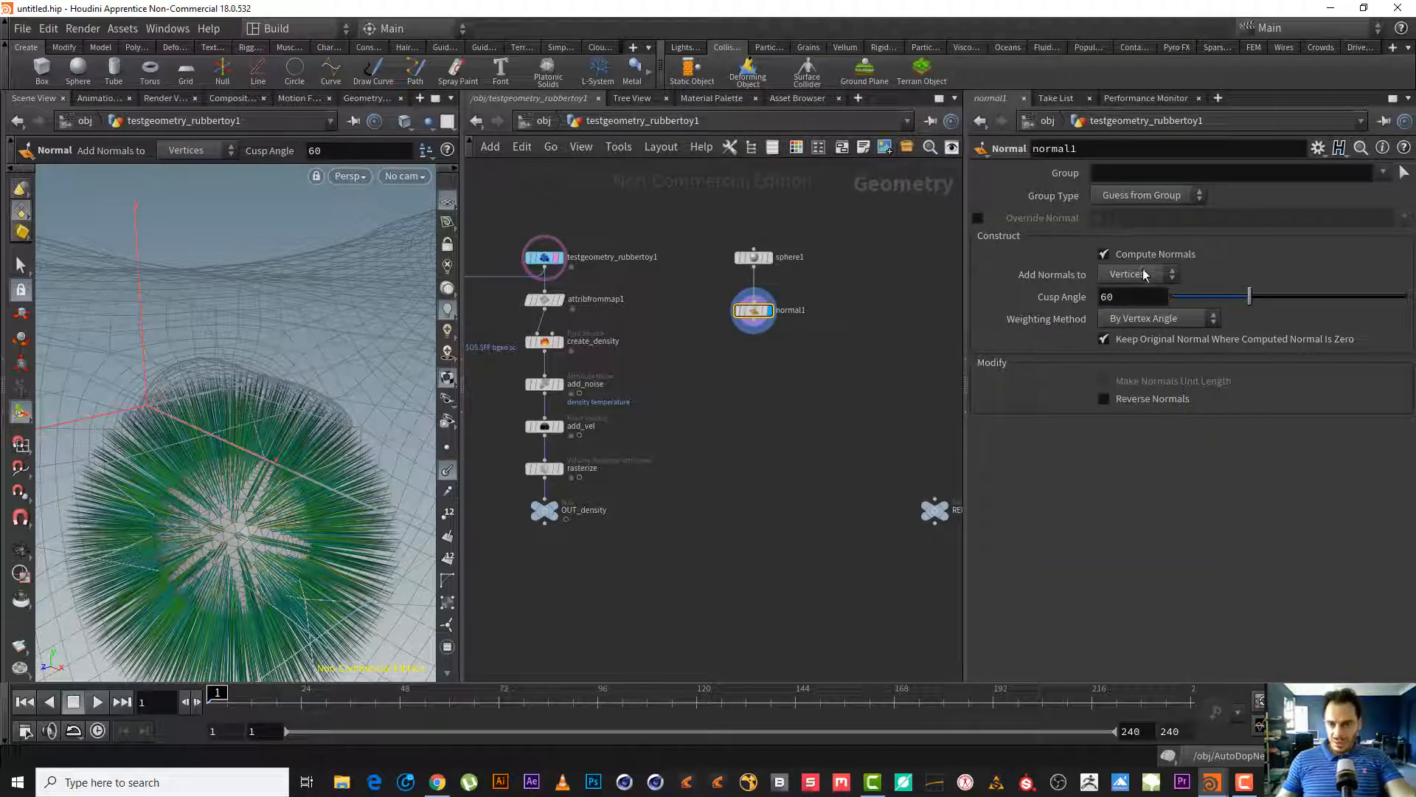
pyautogui.click(1144, 274)
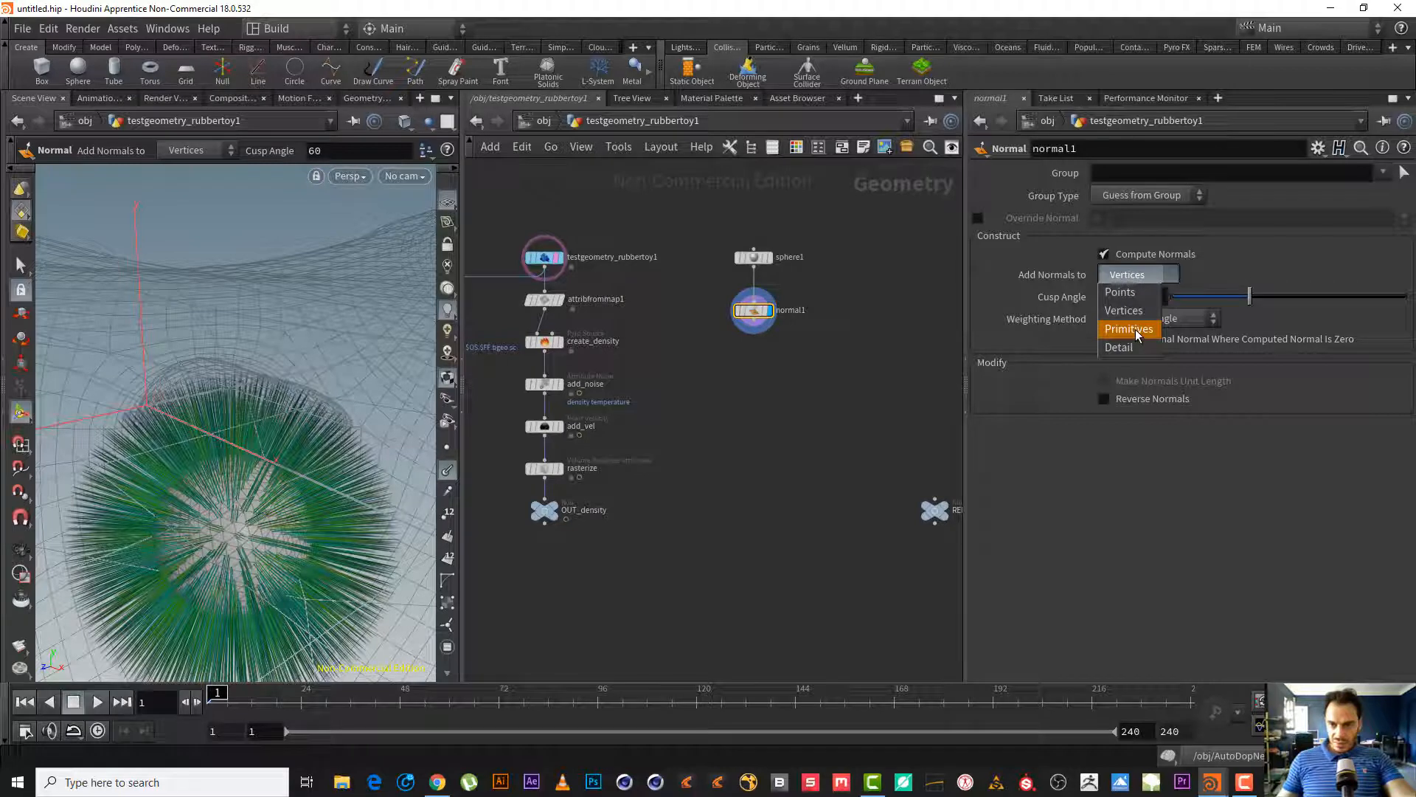
pyautogui.click(1120, 292)
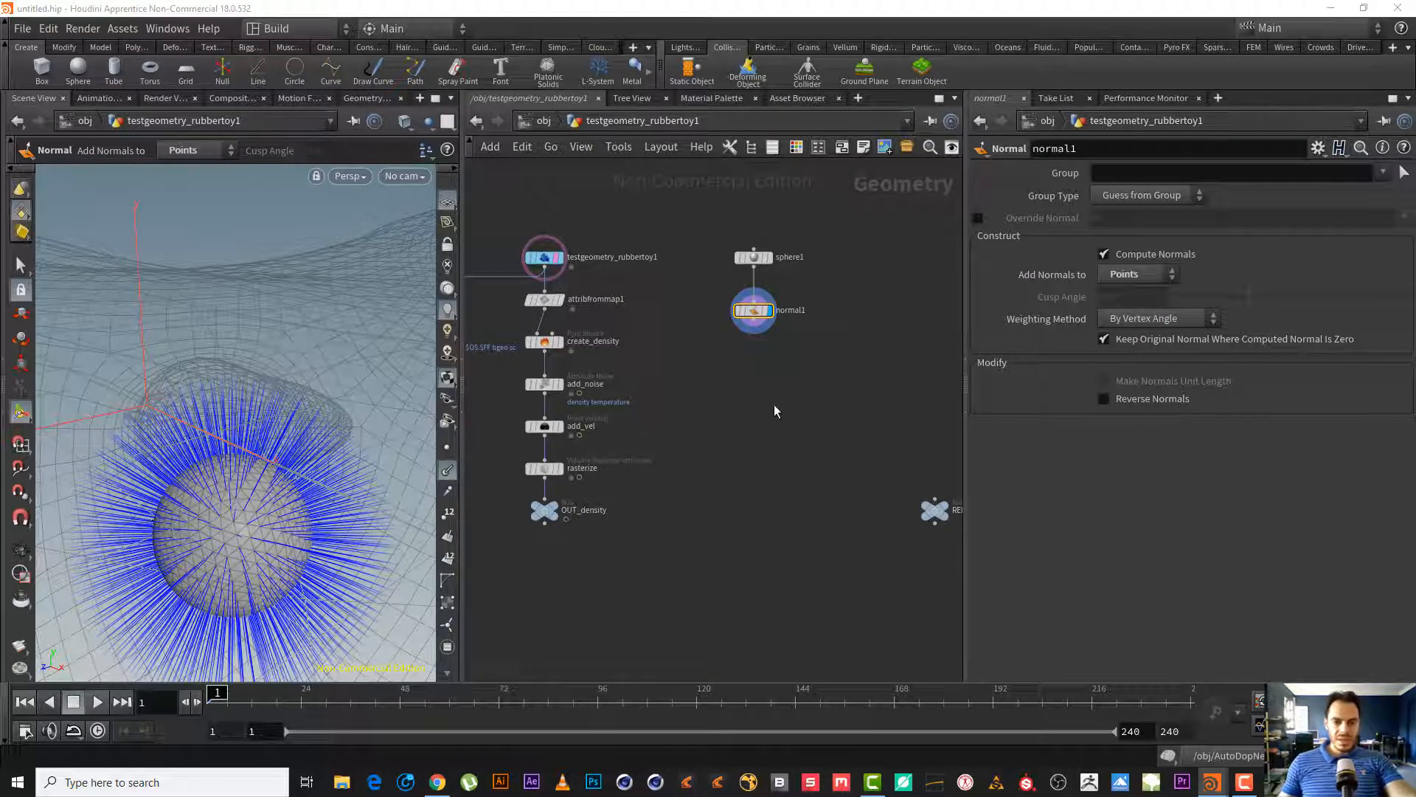
pyautogui.moveTo(766, 387); pyautogui.dragTo(804, 378, button='middle')
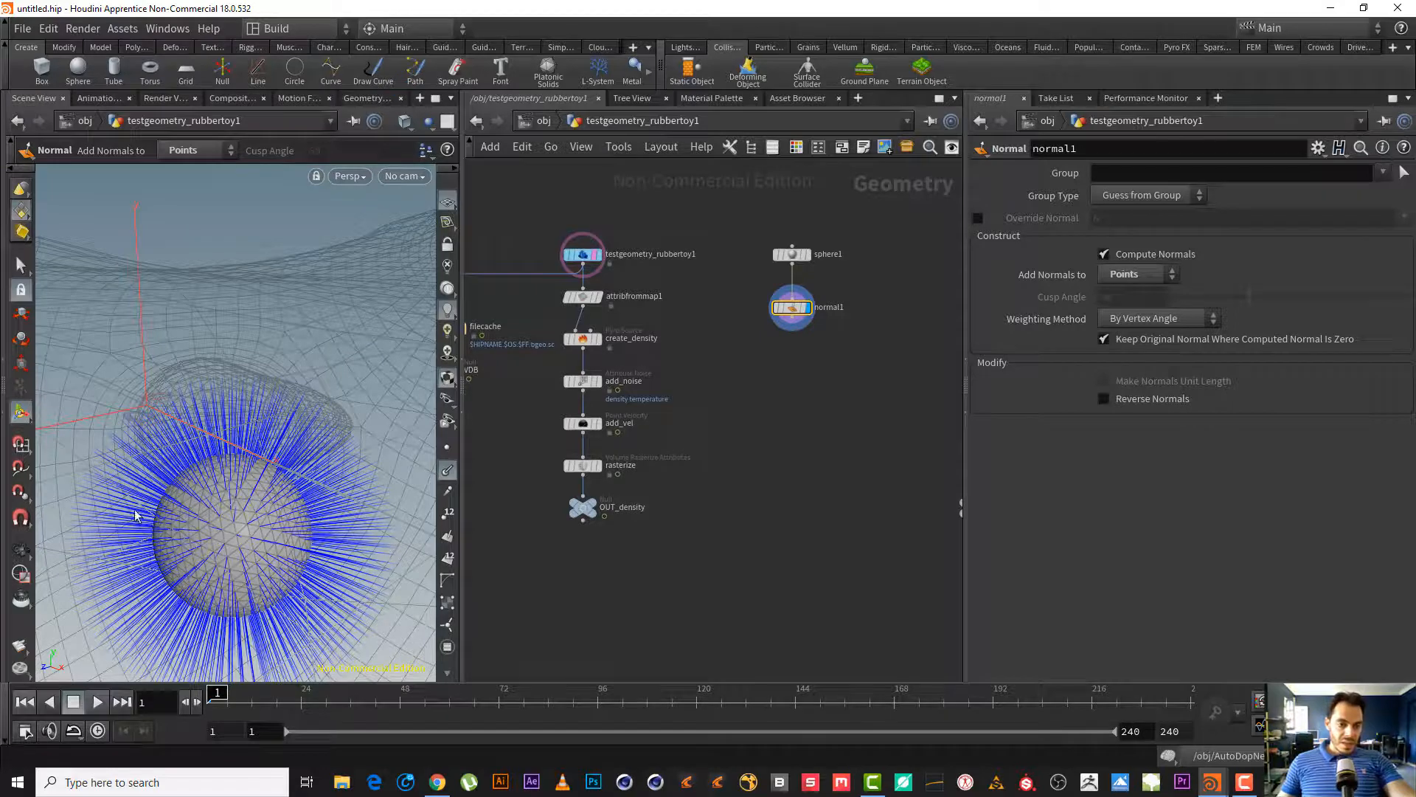
pyautogui.keyDown('alt'); pyautogui.moveTo(270, 562); pyautogui.dragTo(225, 505); pyautogui.keyUp('alt')
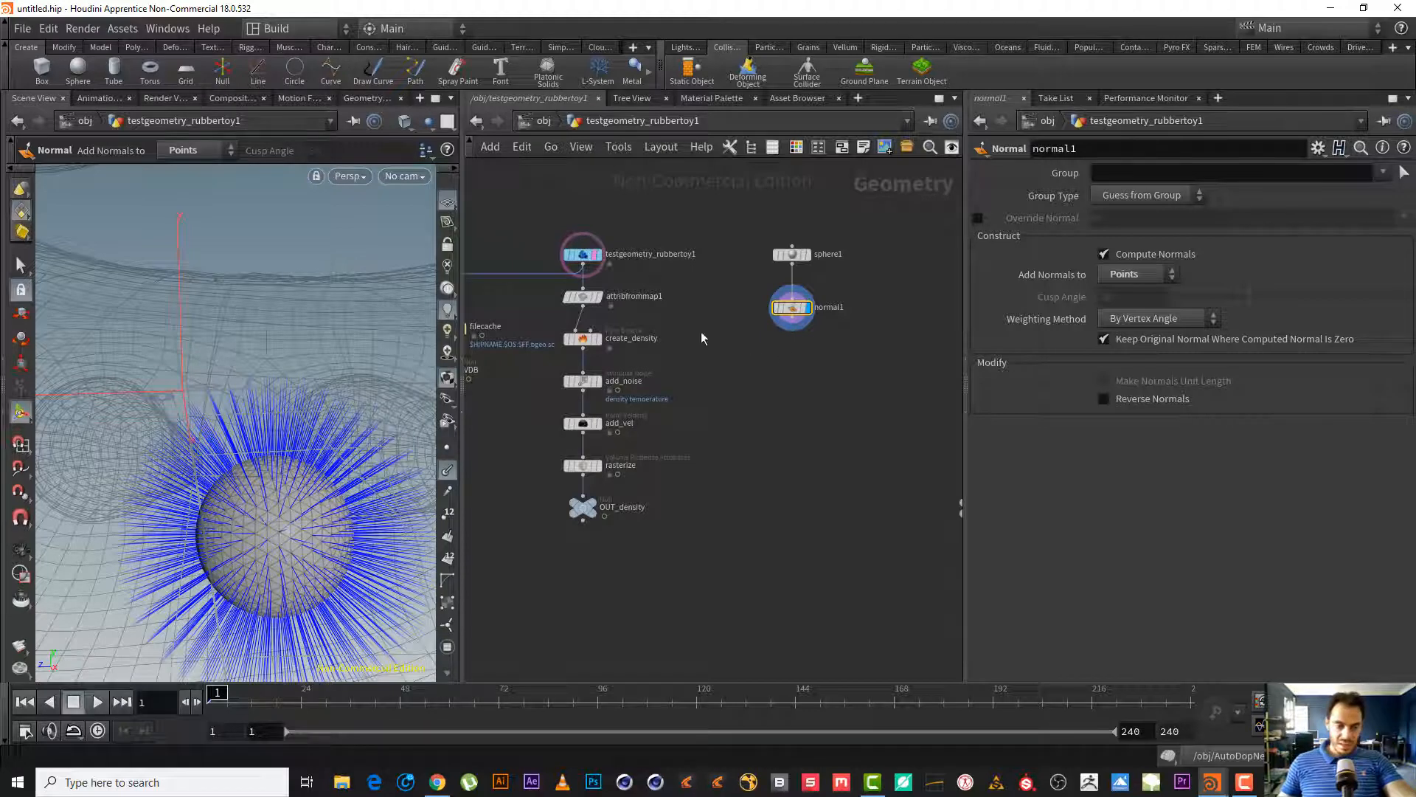
# - Move the sphere and Normal nodes together slightly farther from the density source chain and deselect them
pyautogui.scroll(4, 812, 348)
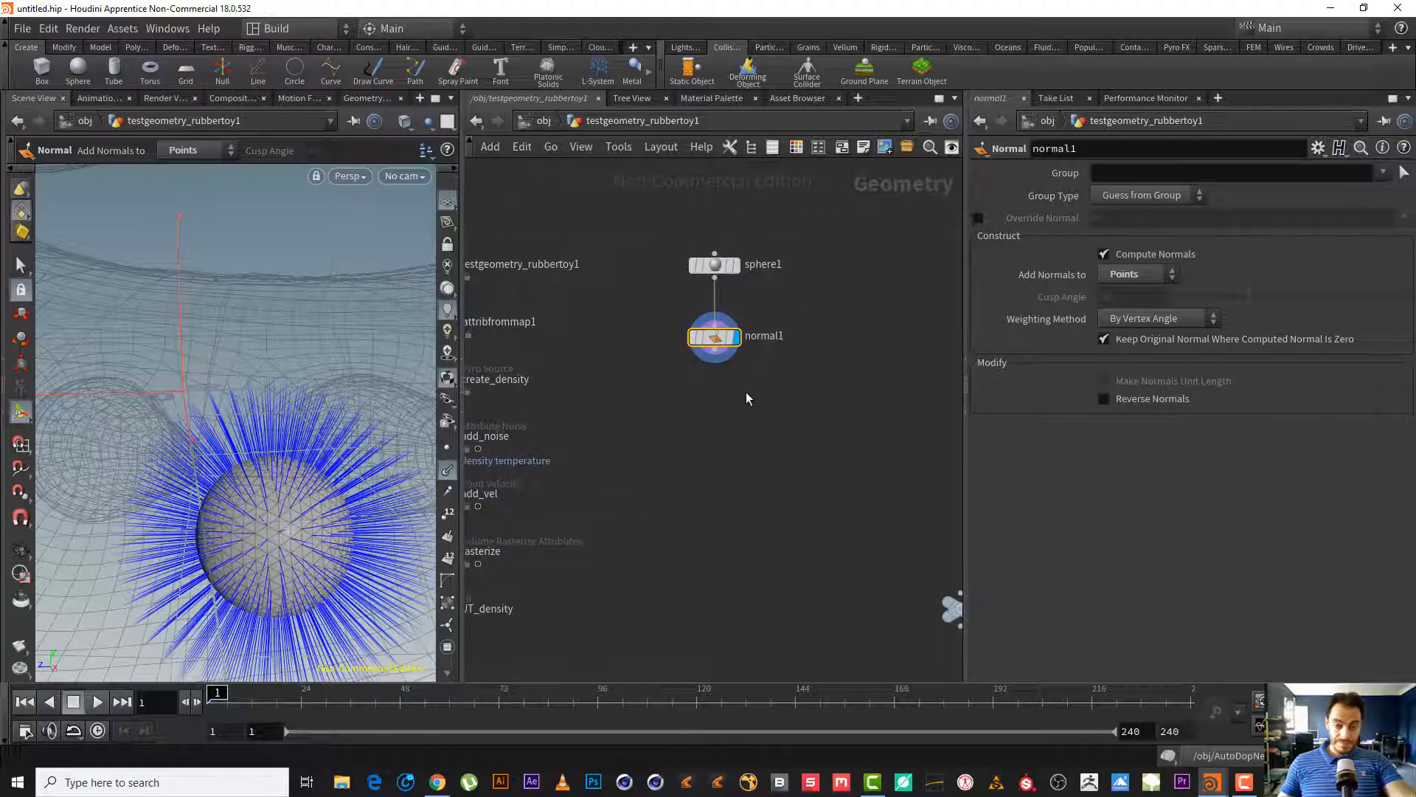
pyautogui.moveTo(748, 403); pyautogui.dragTo(764, 278)
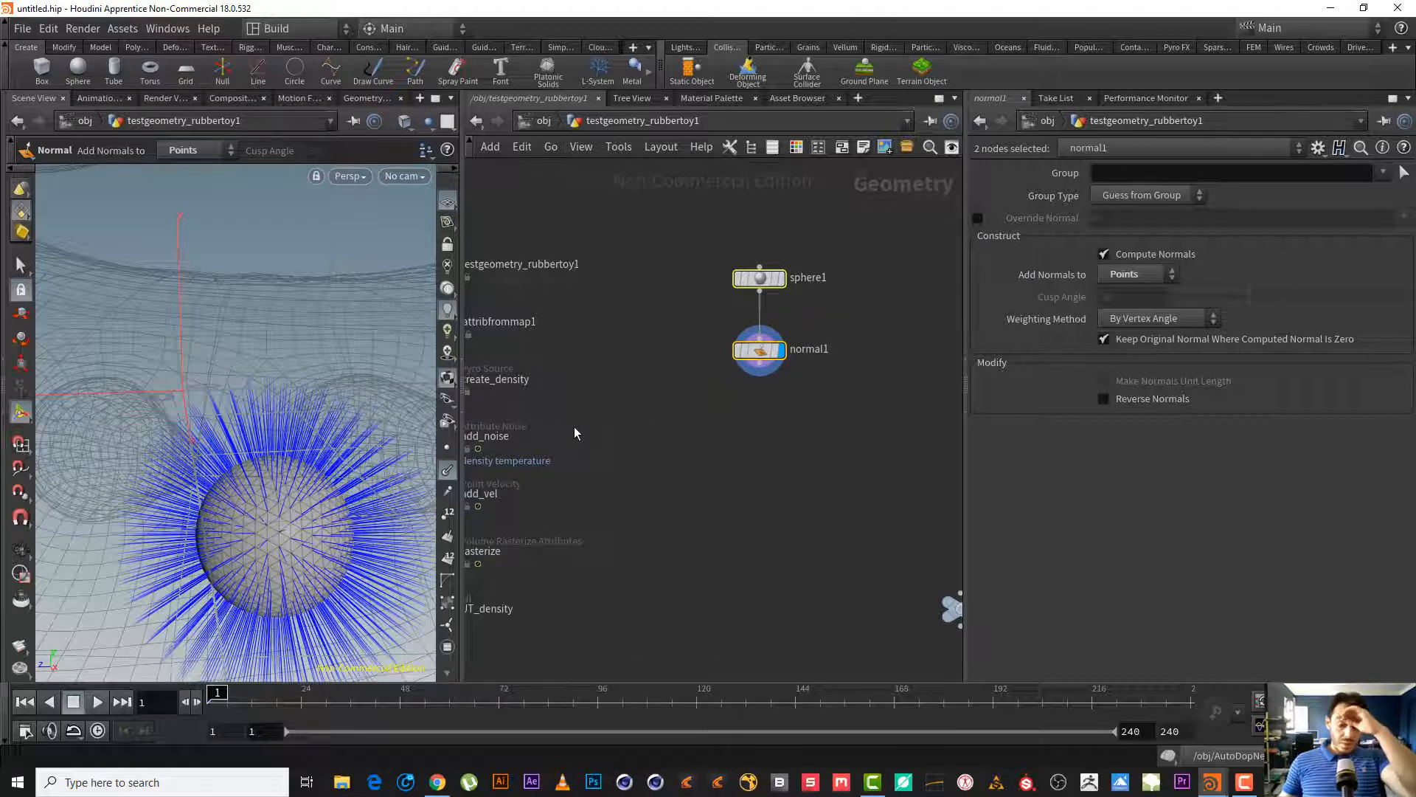
pyautogui.click(769, 441)
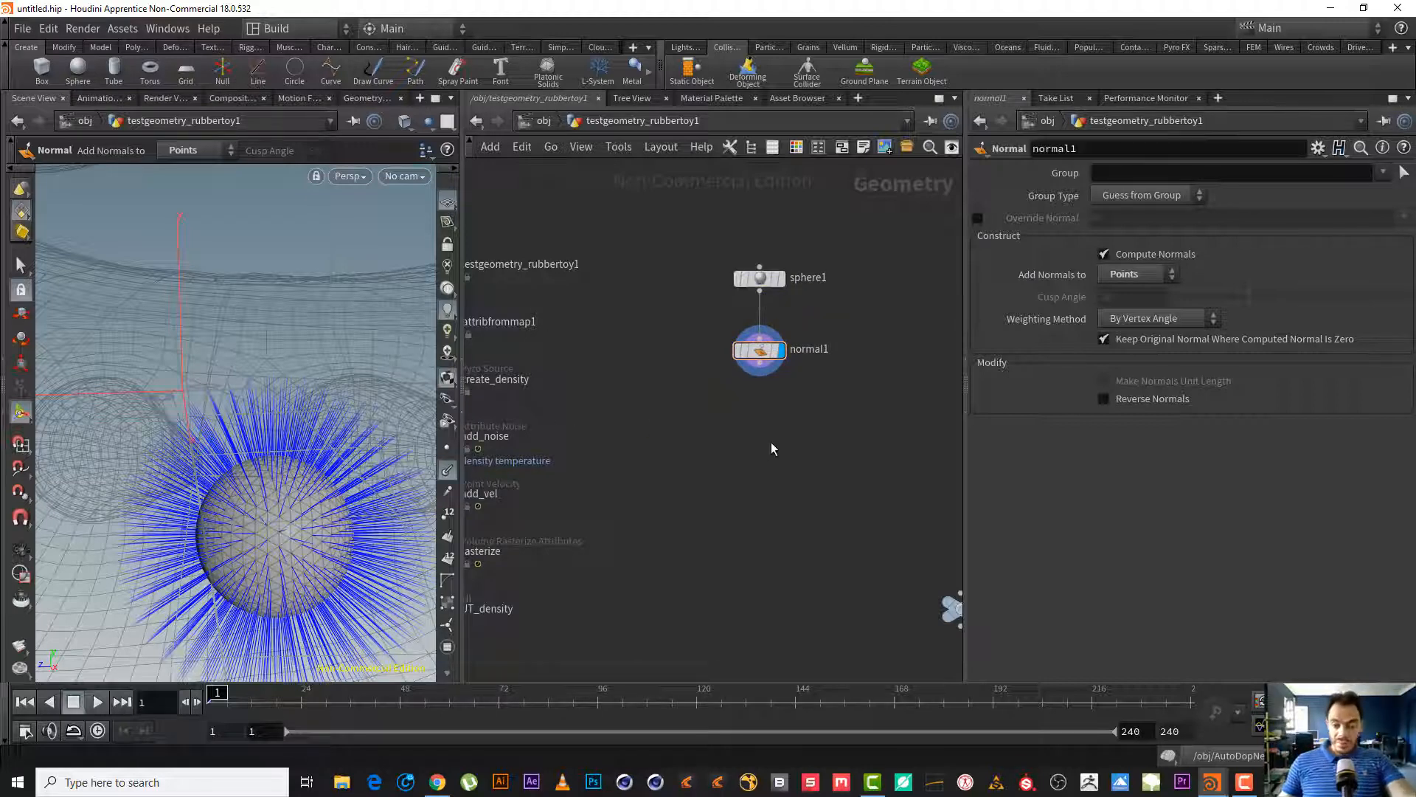
# - Add an Attribute Wrangle node connected to the Normal node's output
pyautogui.click(760, 363)
pyautogui.press('Tab')
pyautogui.write('att')
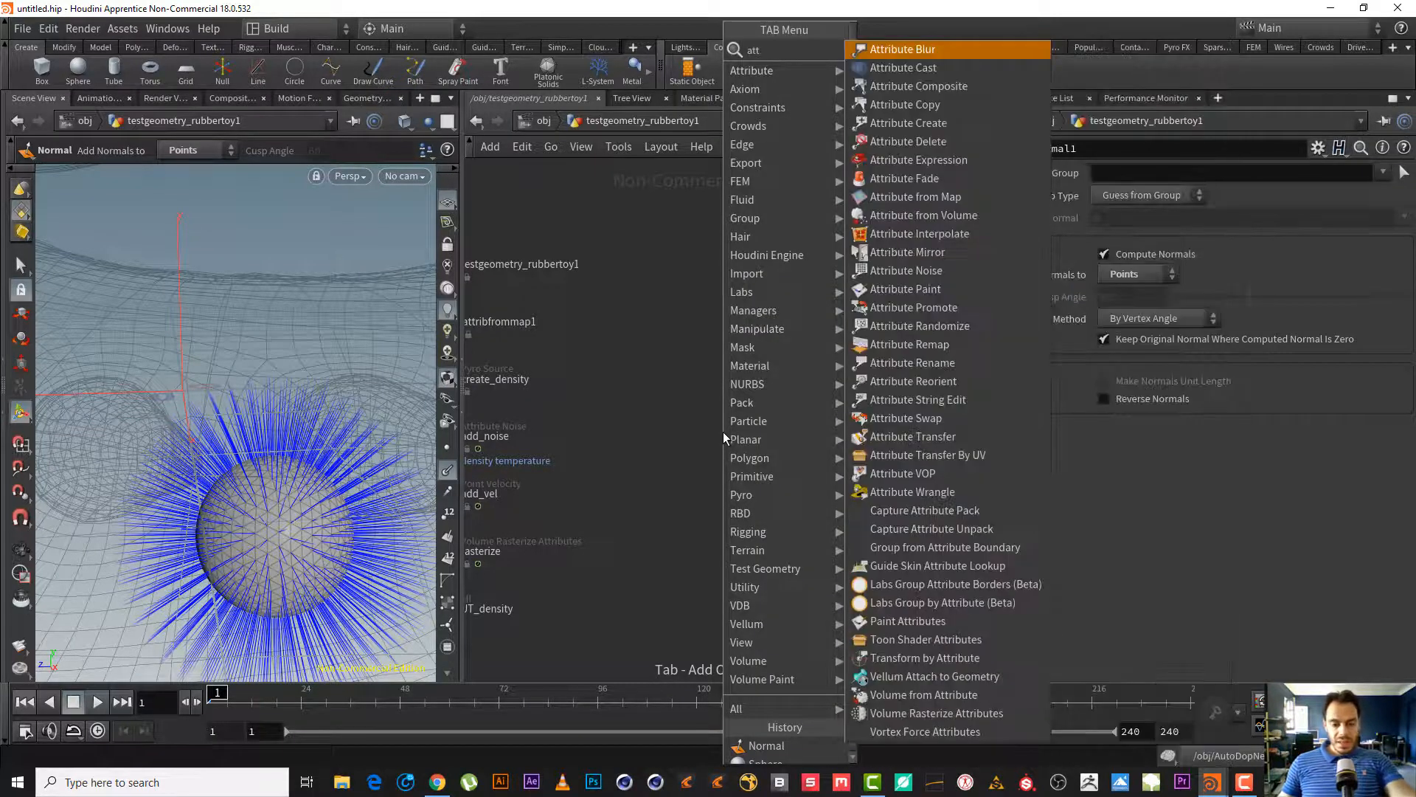
pyautogui.write(' w')
pyautogui.press('Escape')
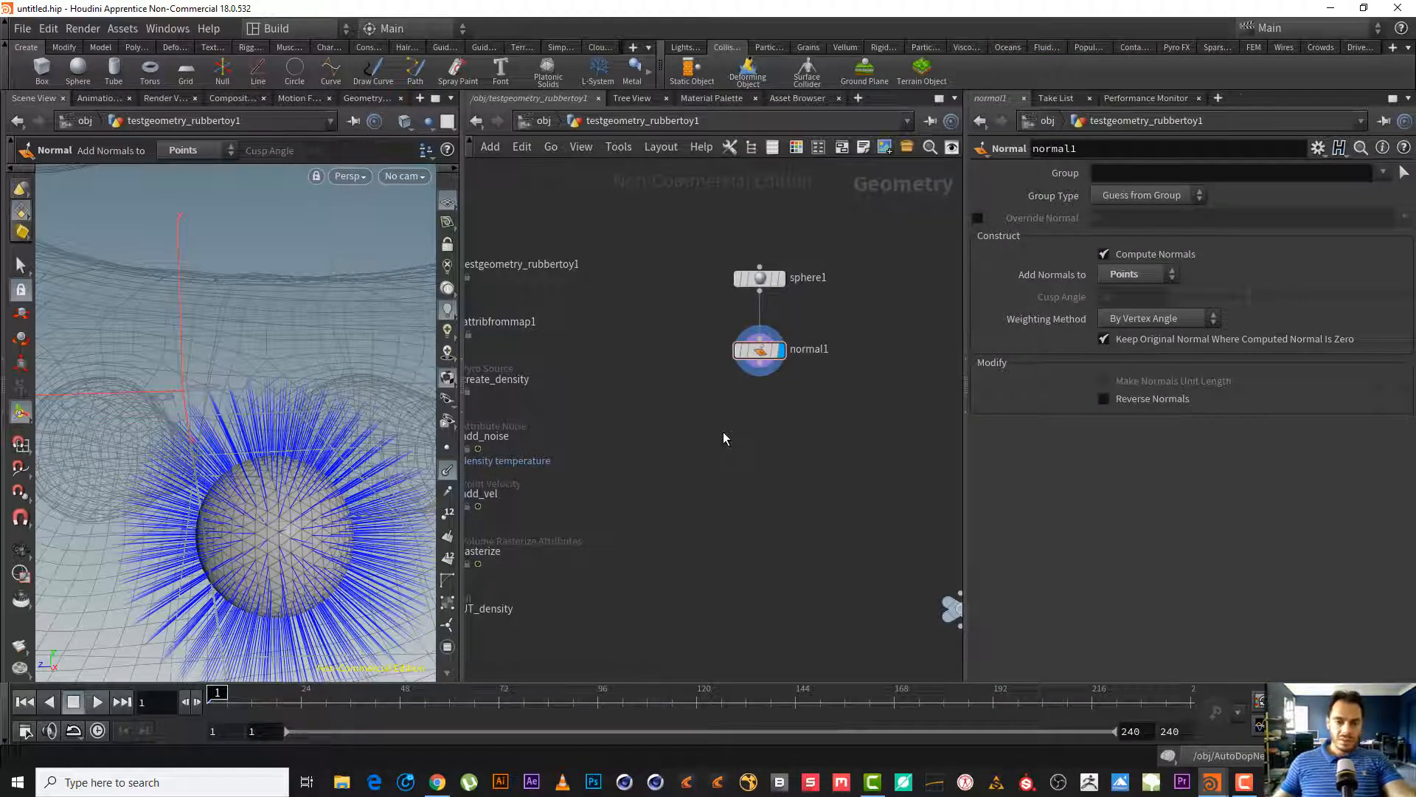
pyautogui.click(724, 438)
# - Enter the VEX expression "v@v = @N;" in the Attribute Wrangle to copy the normals into the velocity attribute
pyautogui.click(1166, 326)
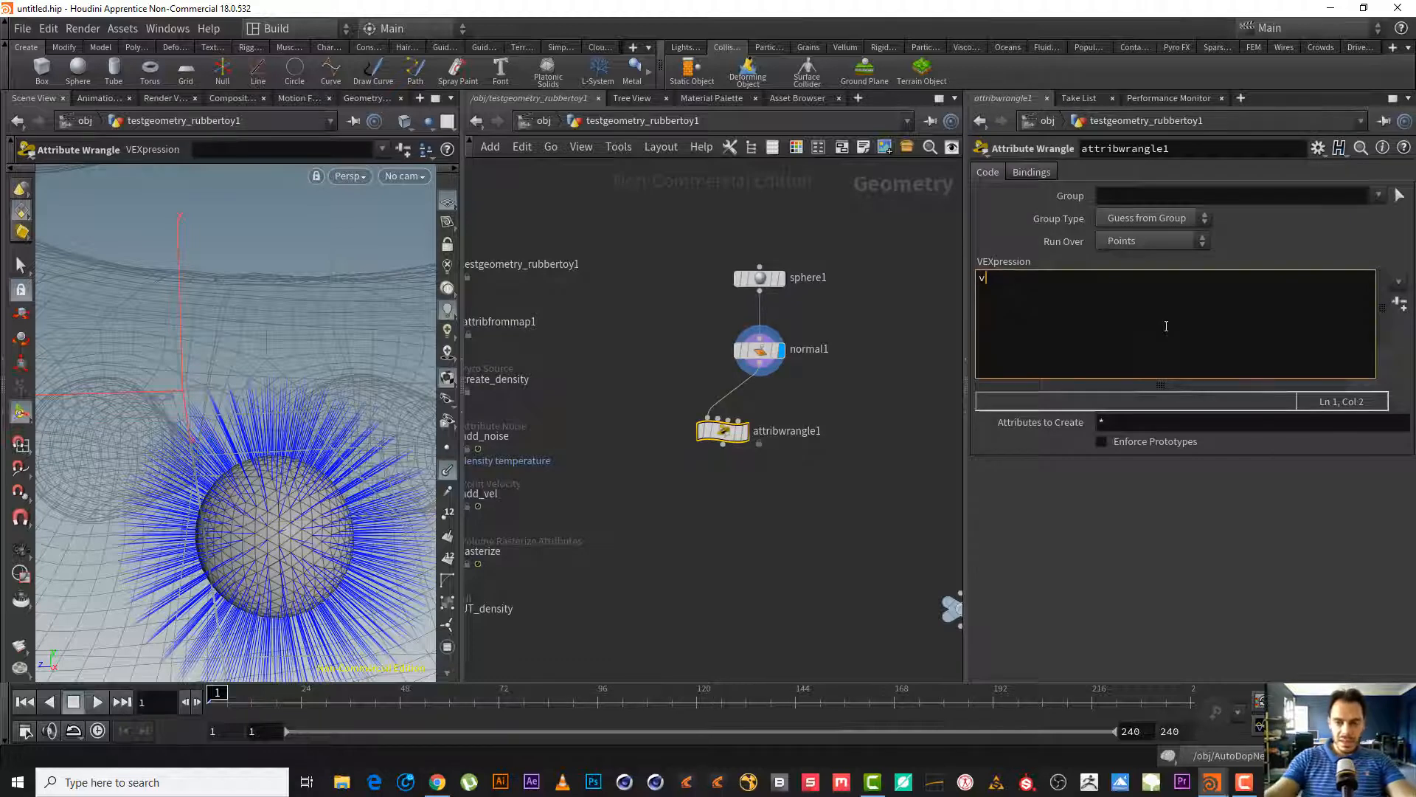
pyautogui.write('v@v = ')
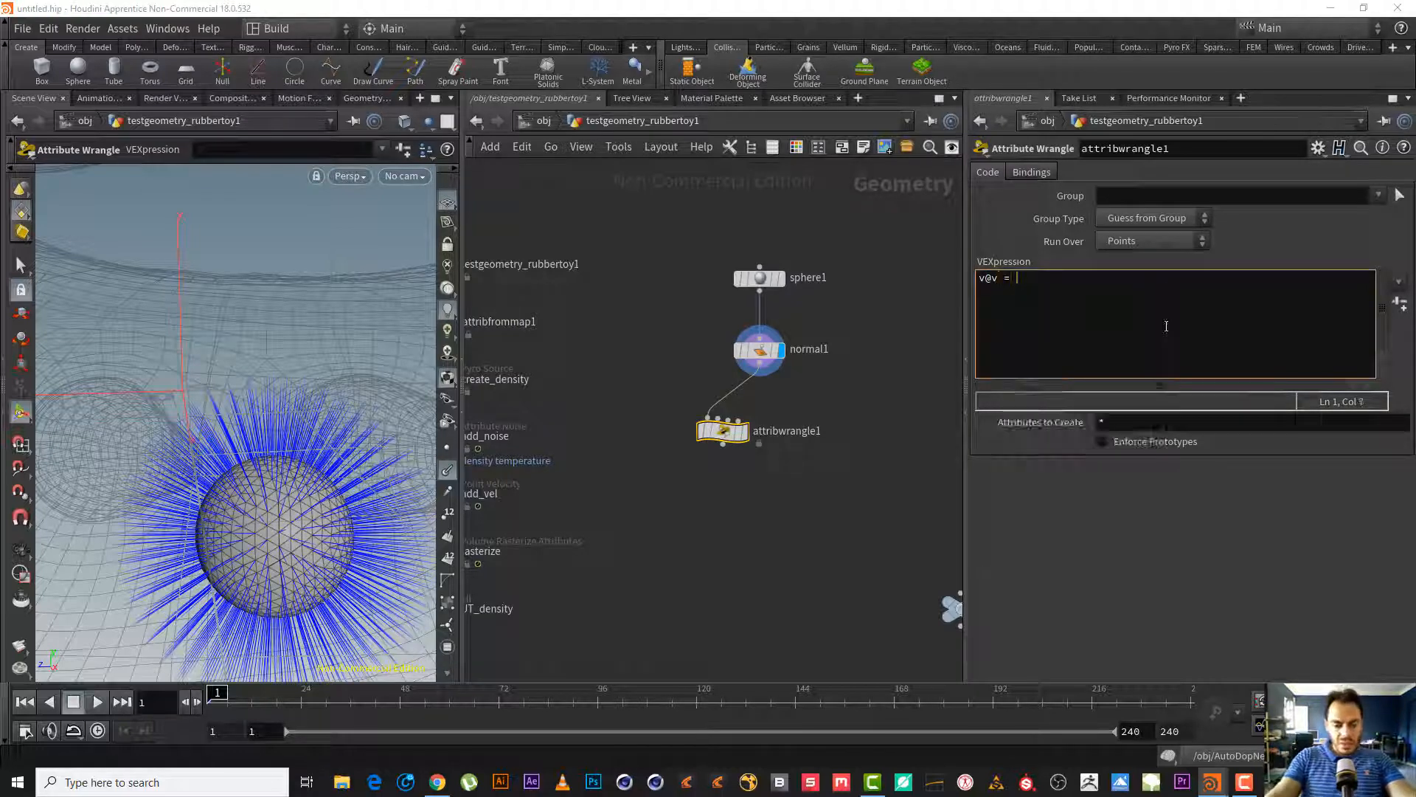
pyautogui.write('@N')
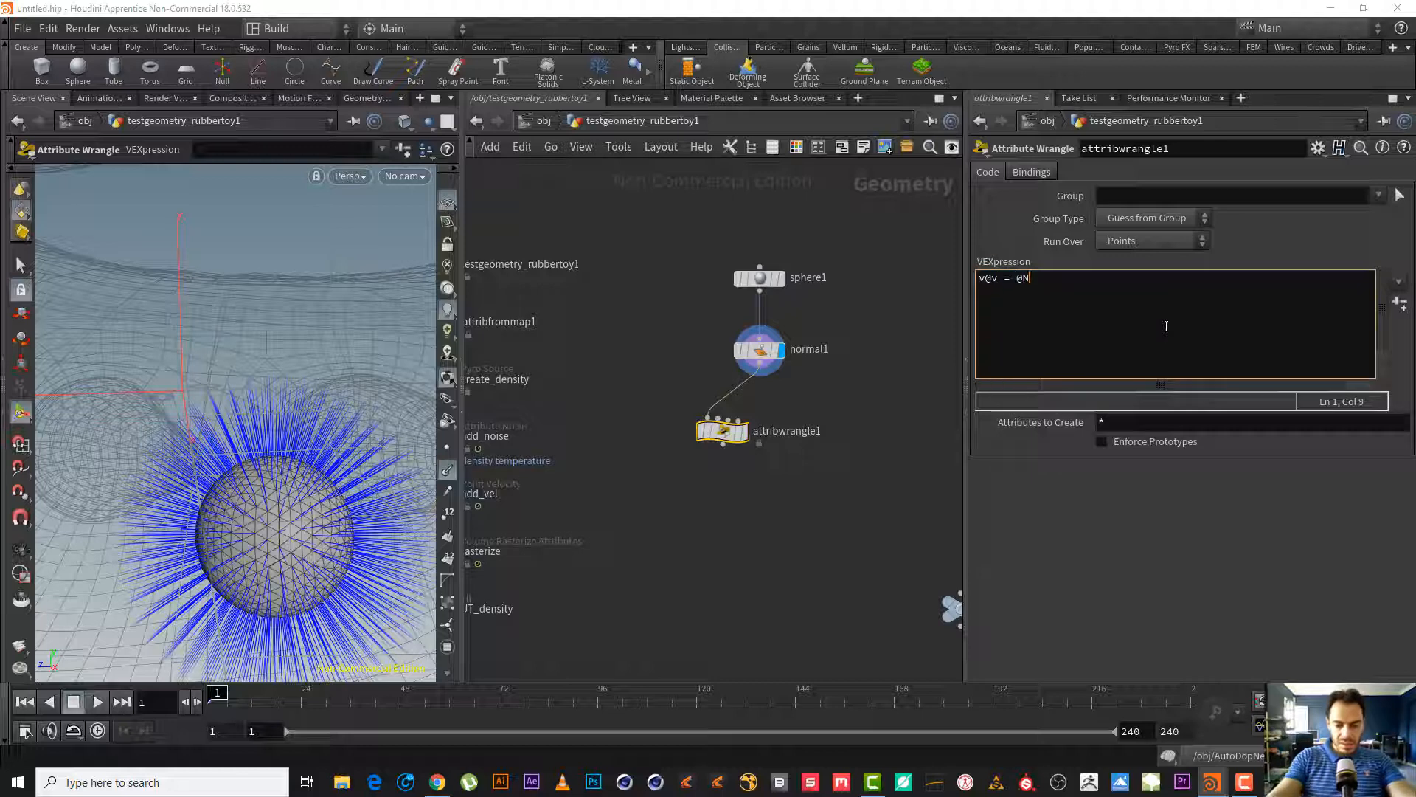
pyautogui.write(';')
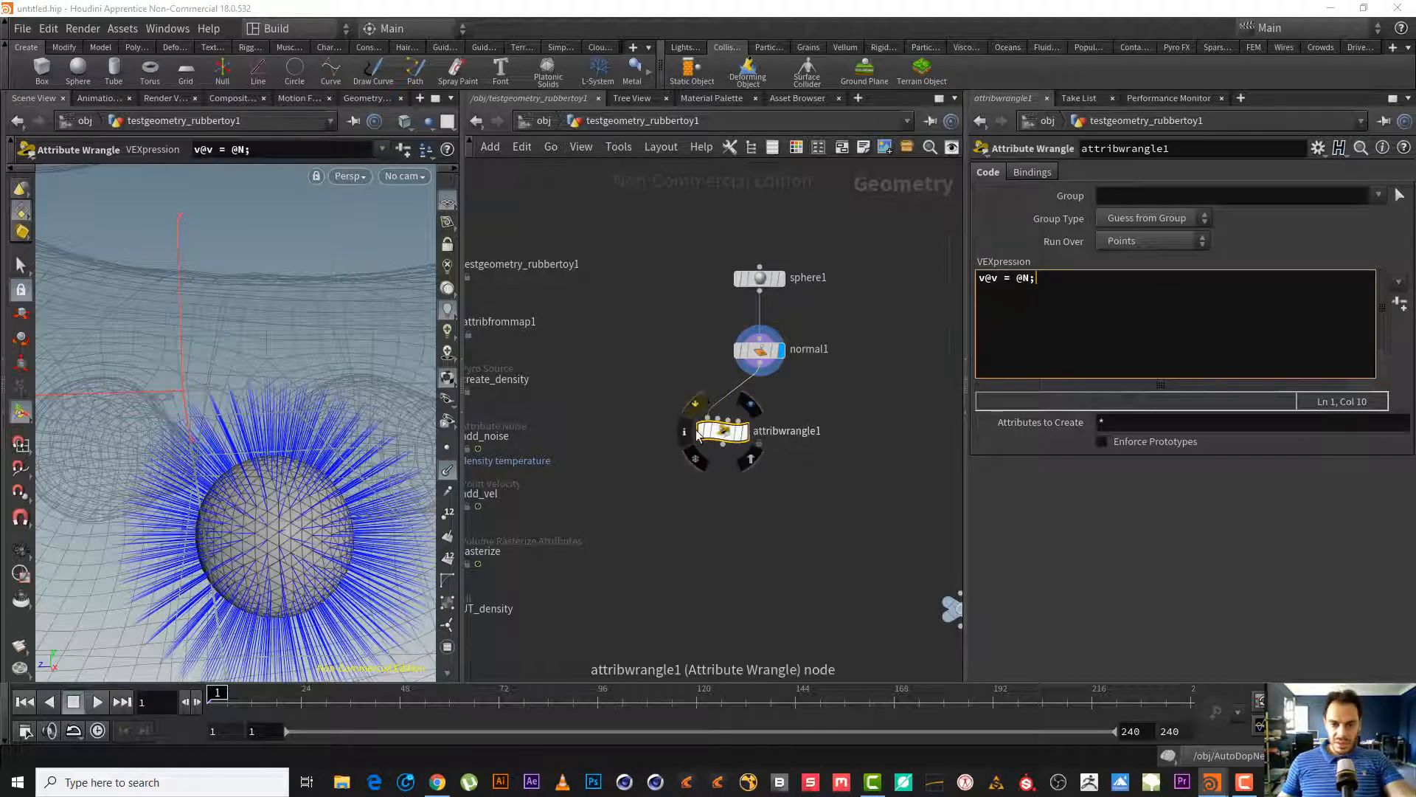
# - Inspect the wrangle's attribute information and compare the N and v values in its geometry spreadsheet
pyautogui.click(685, 431)
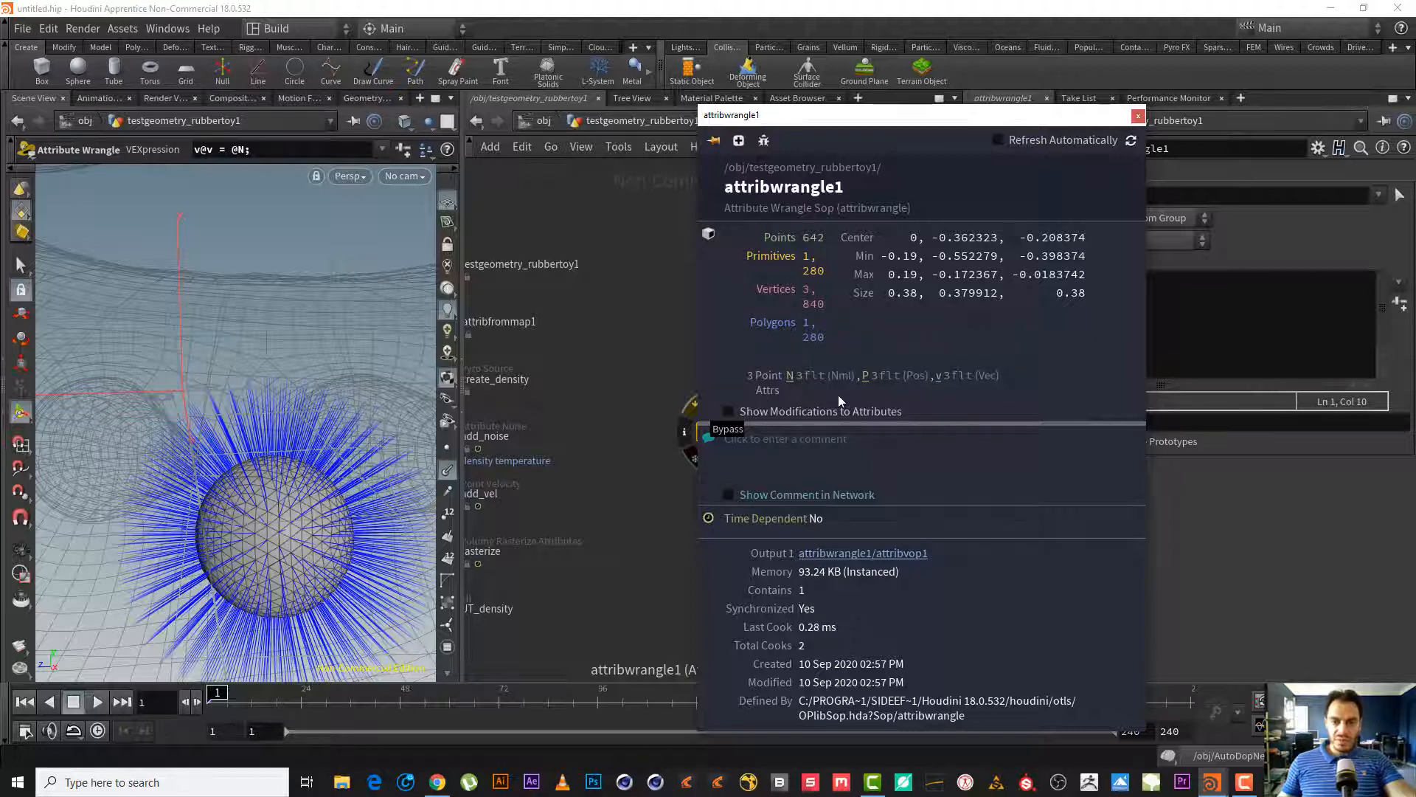
pyautogui.click(1138, 116)
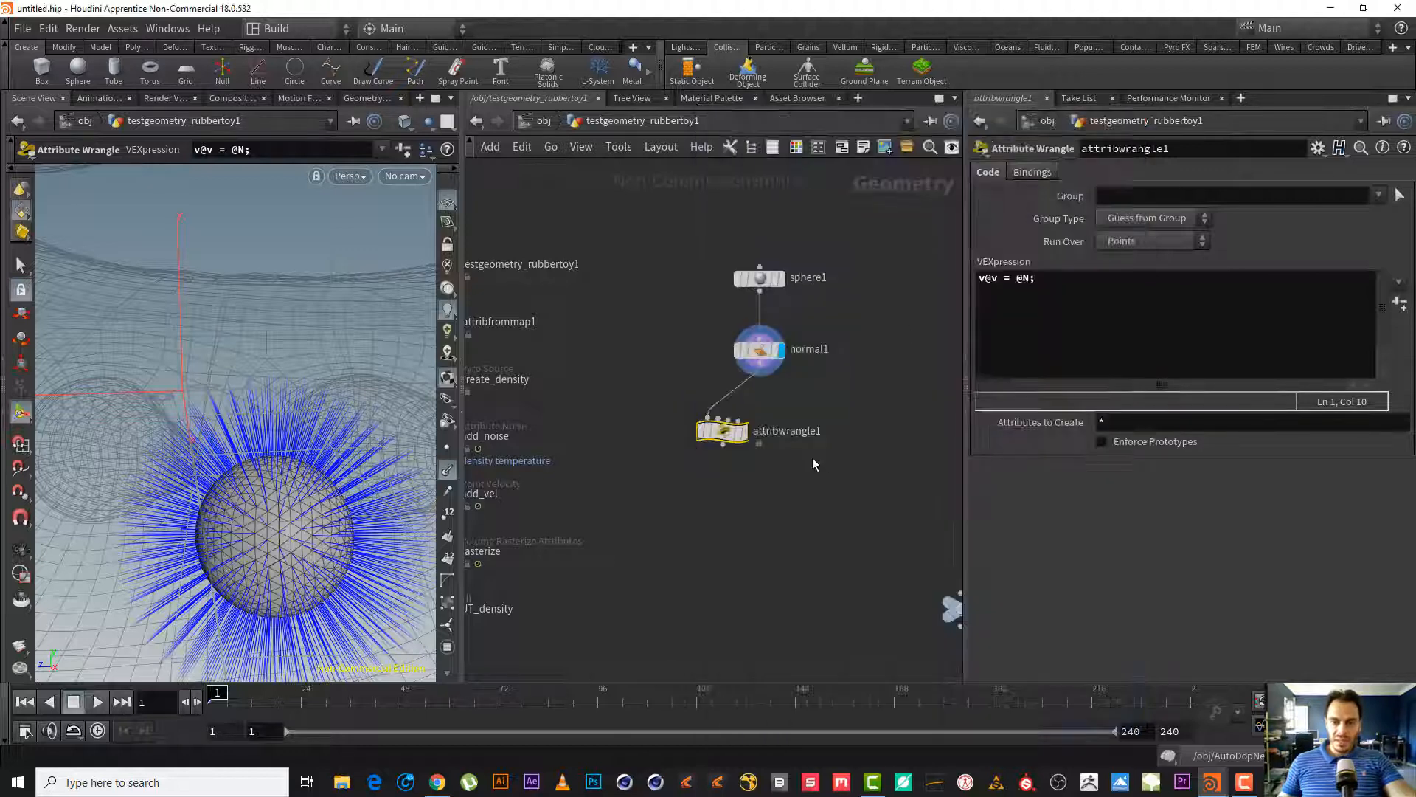
pyautogui.rightClick(722, 431)
pyautogui.click(813, 546)
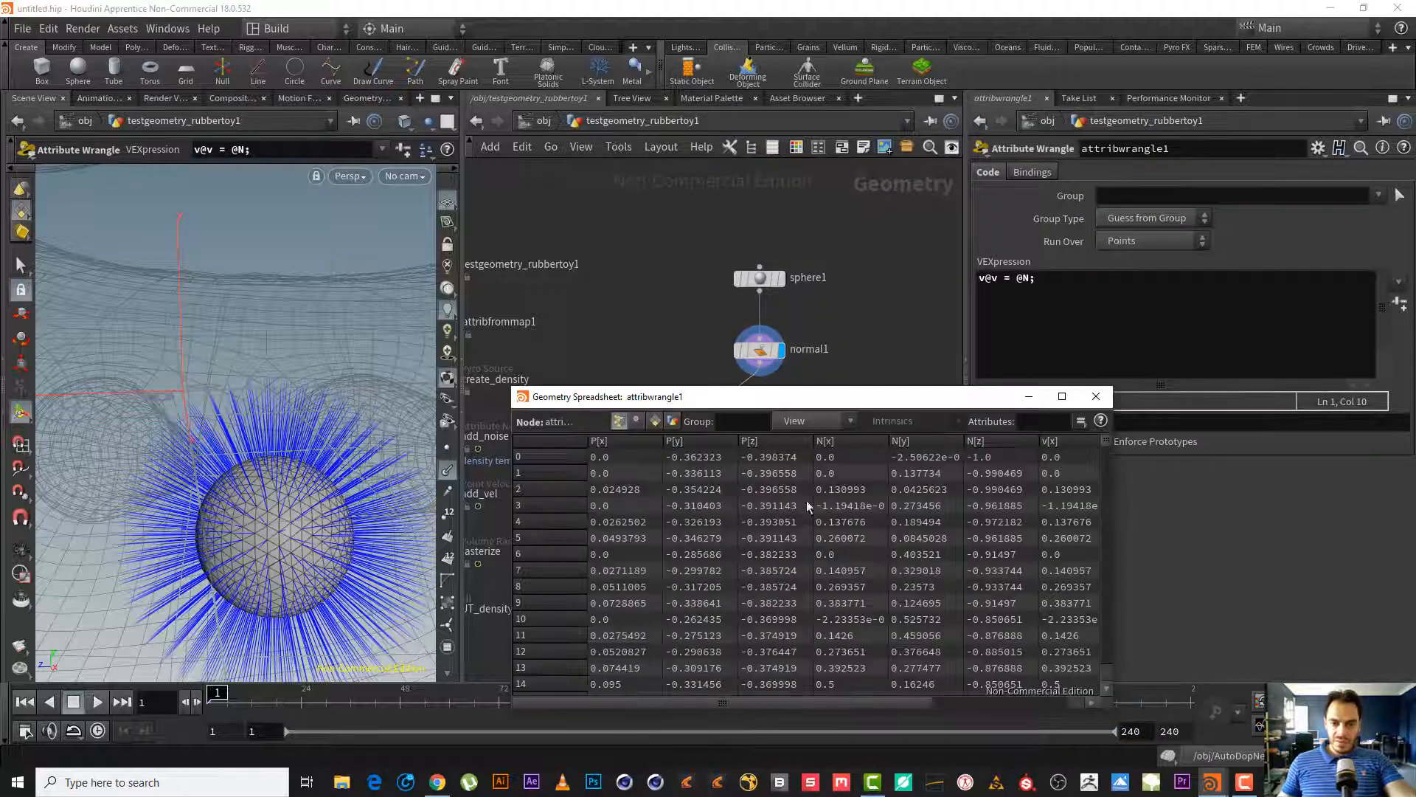
pyautogui.moveTo(875, 698); pyautogui.dragTo(969, 708)
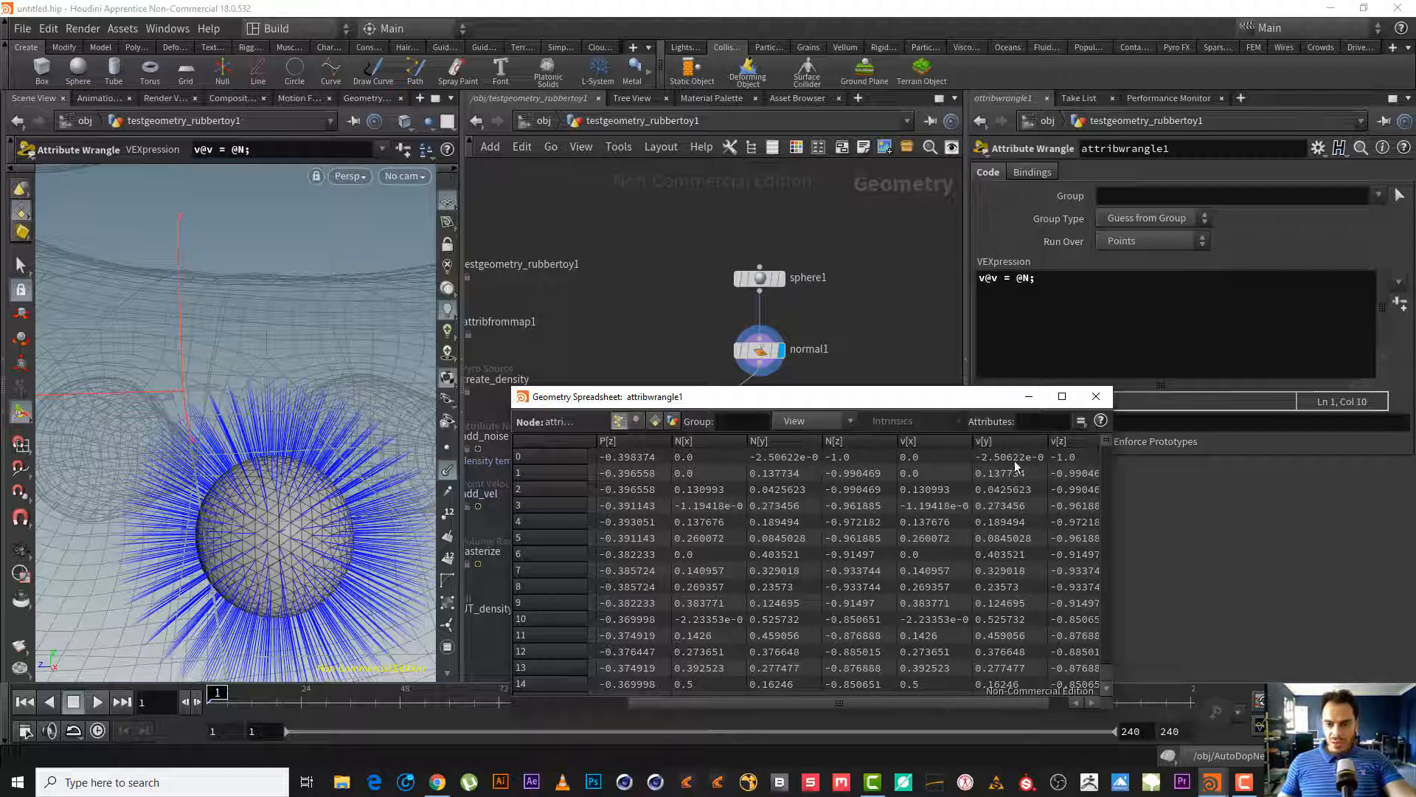
pyautogui.click(1096, 396)
# - Add an Attribute Rename node connected to the Normal node's output
pyautogui.moveTo(830, 457); pyautogui.dragTo(779, 450, button='middle')
pyautogui.click(714, 359)
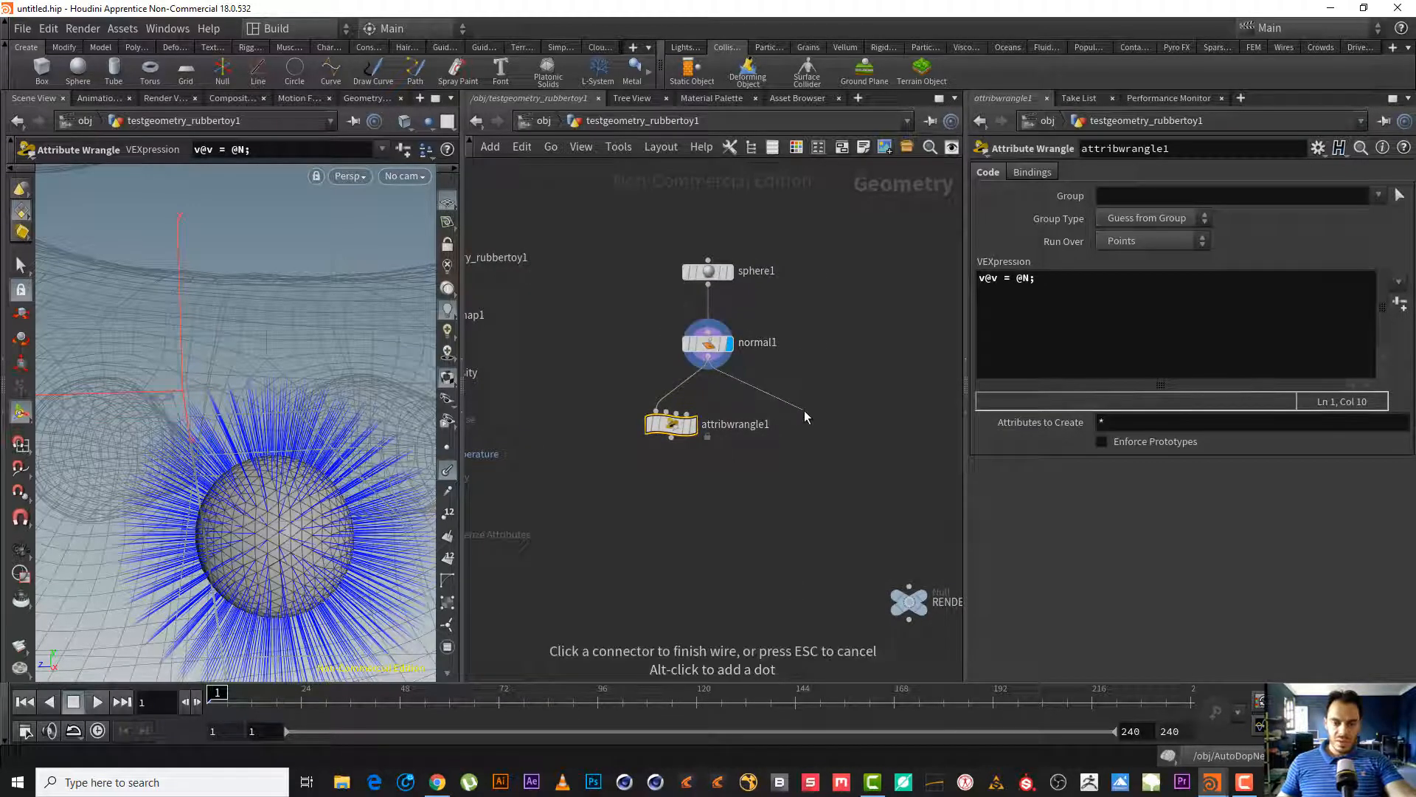
pyautogui.press('Tab')
pyautogui.write('a')
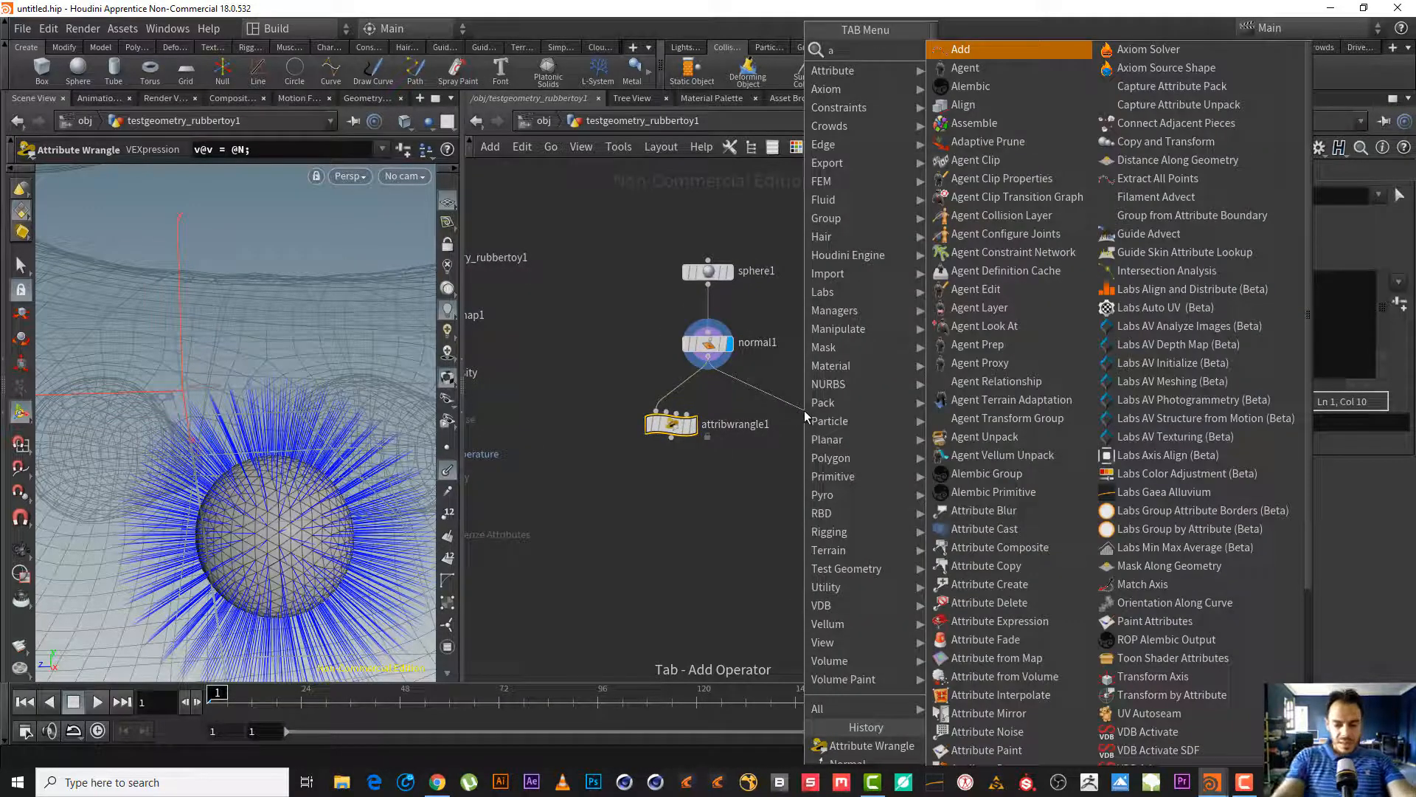
pyautogui.write('t r')
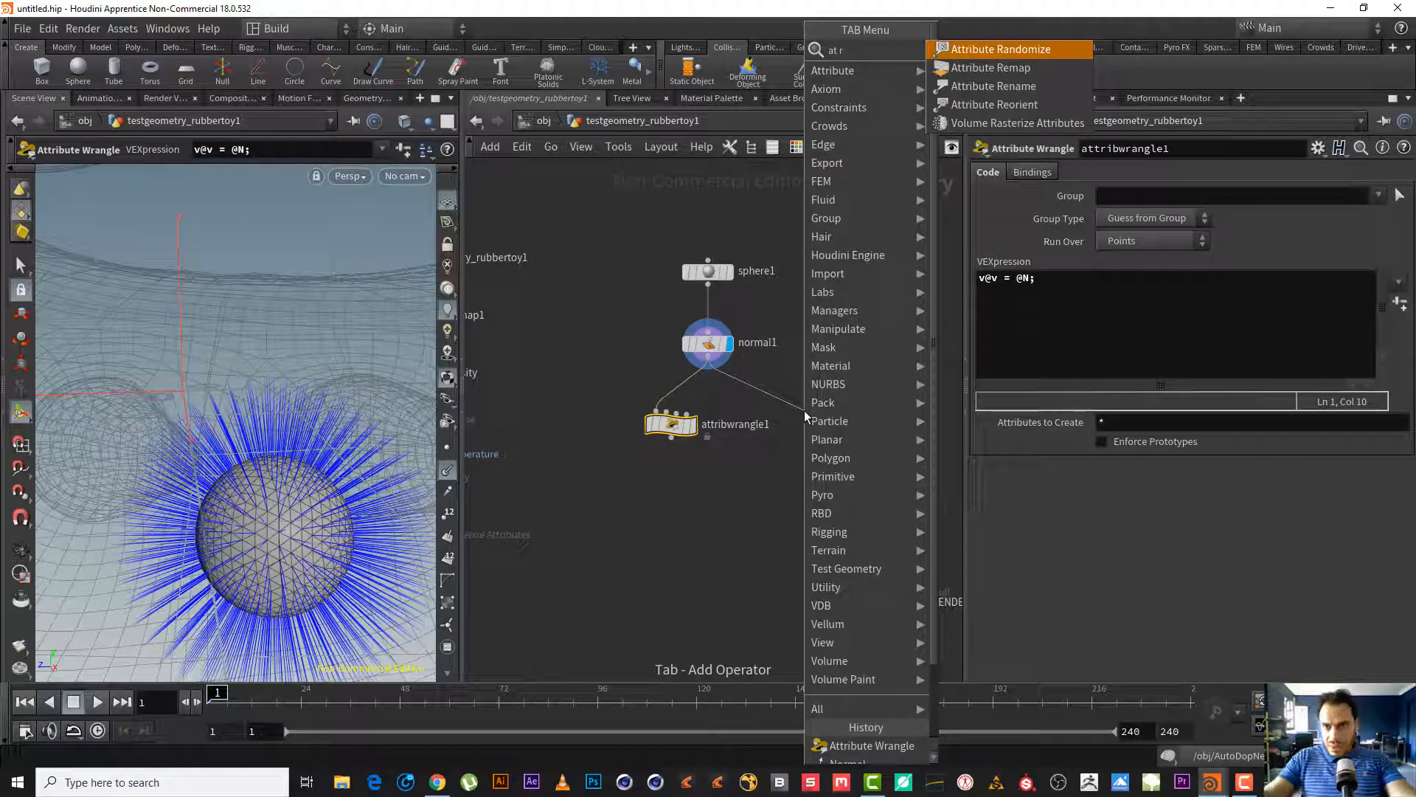
pyautogui.press('Down')
pyautogui.press('Down')
pyautogui.press('Return')
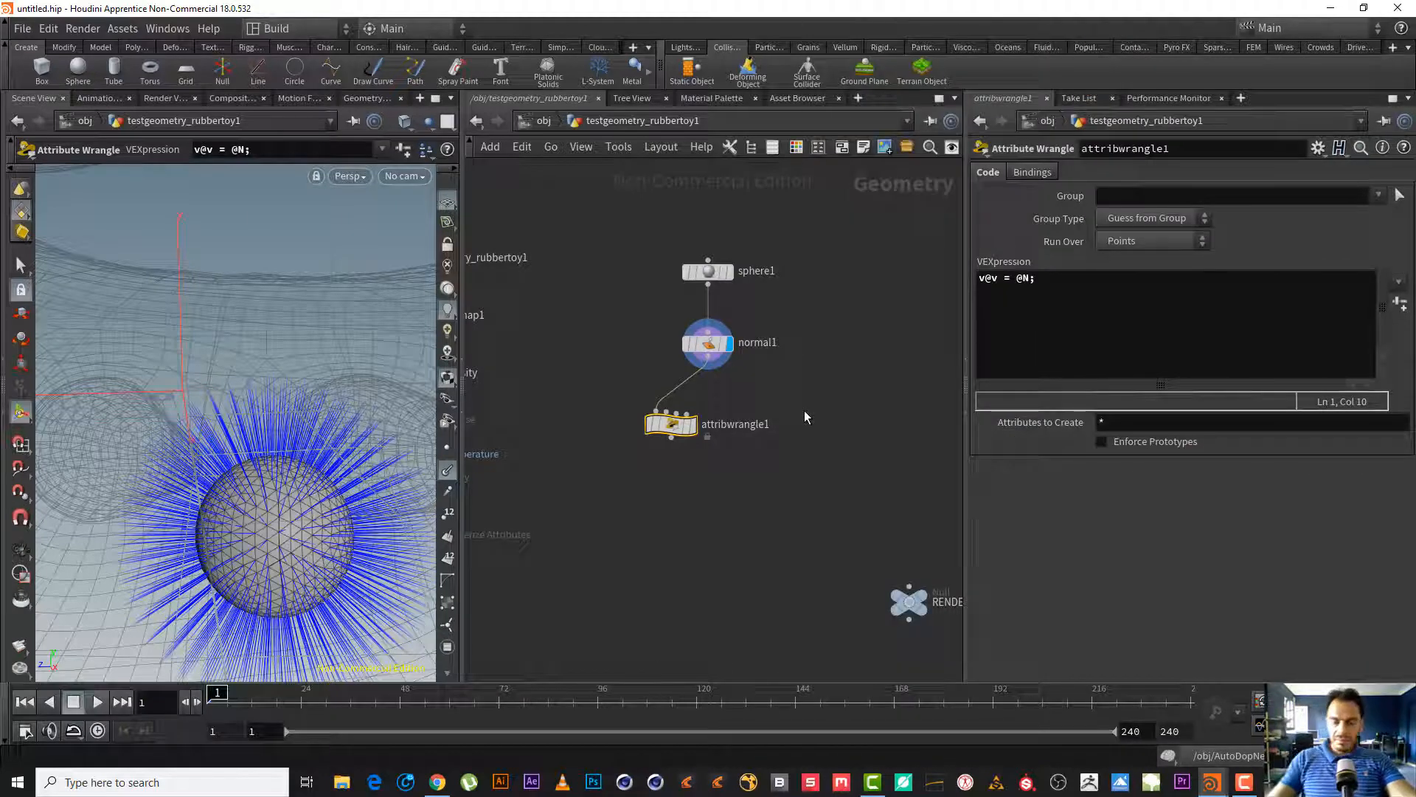
pyautogui.click(804, 410)
# - Rename the point attribute N to v in the Attribute Rename node
pyautogui.click(1225, 221)
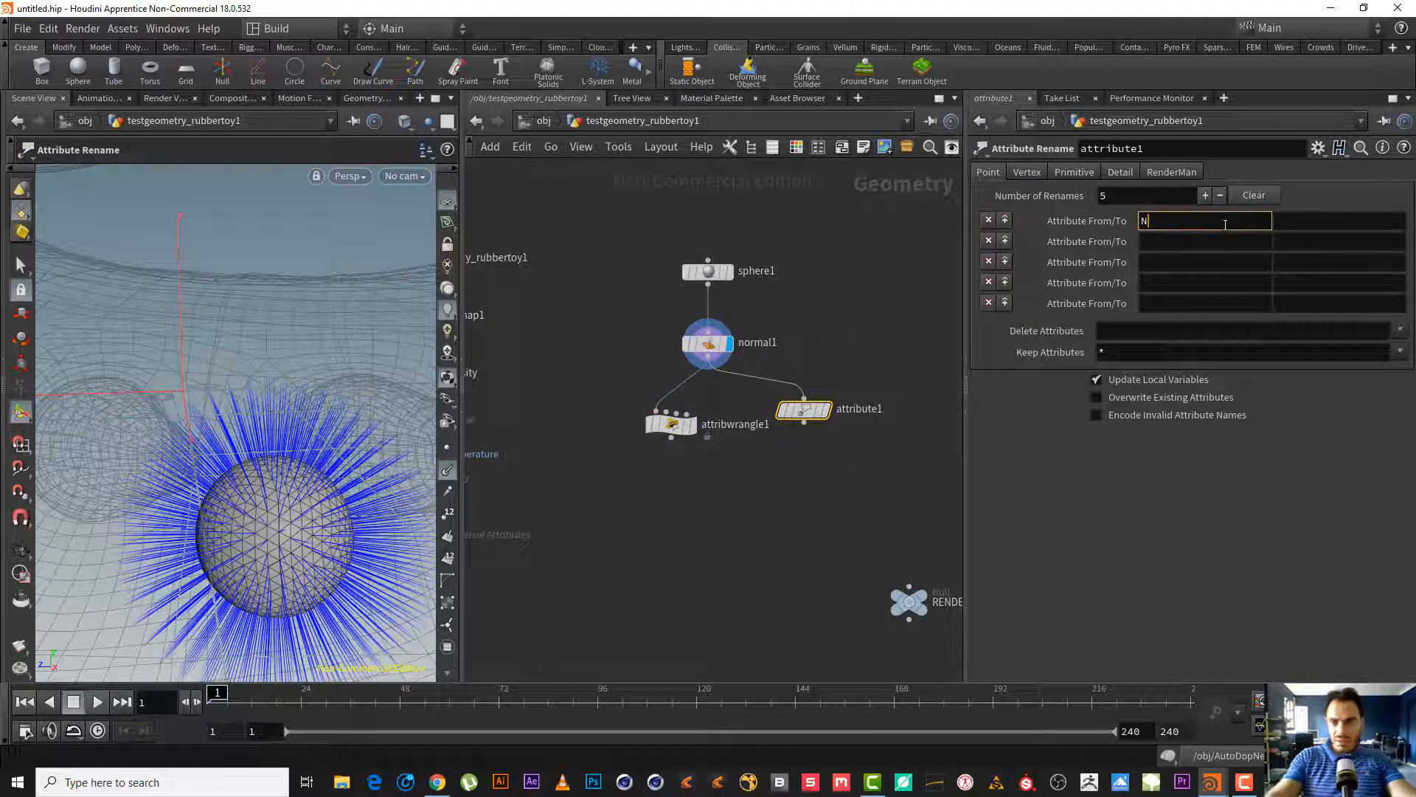
pyautogui.write('N')
pyautogui.click(1311, 221)
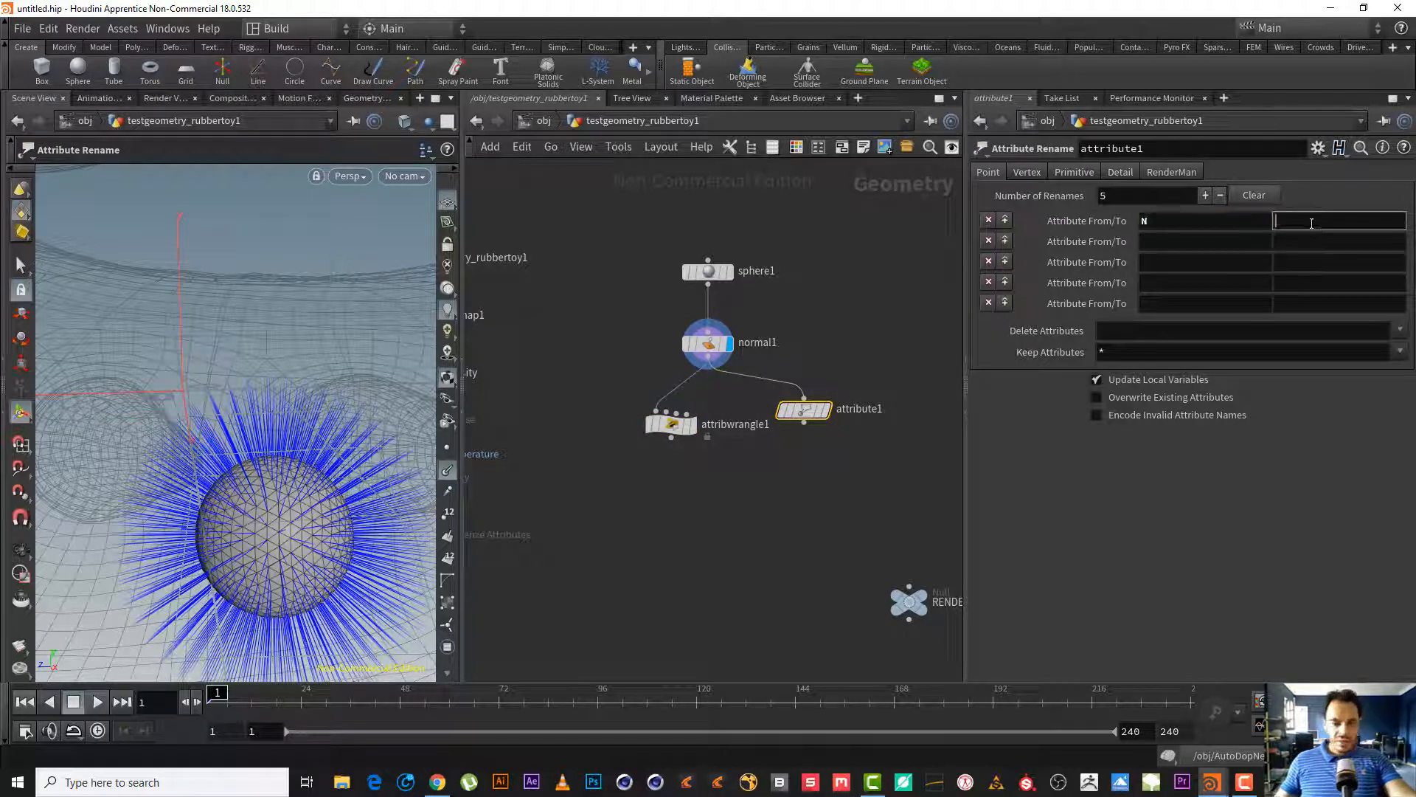
pyautogui.press('Return')
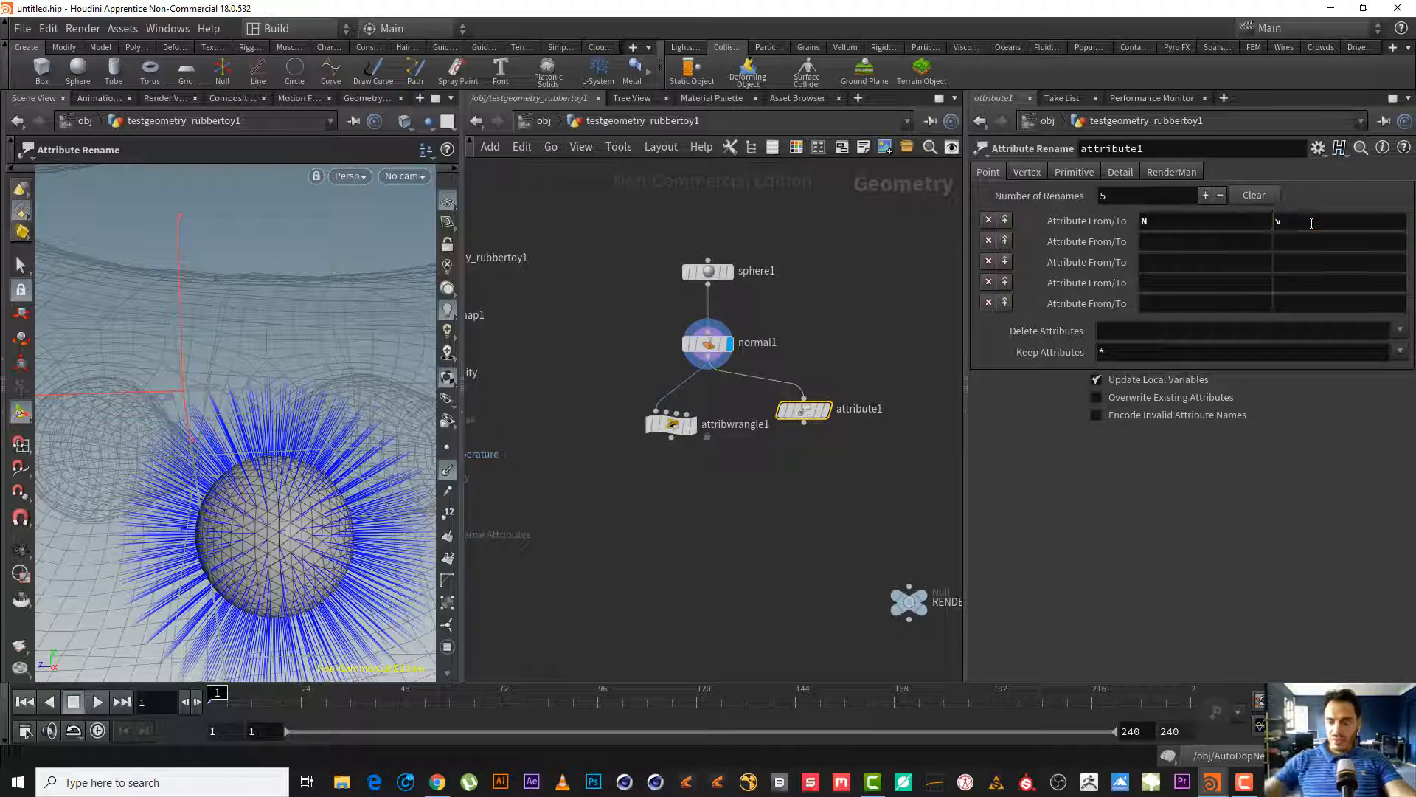
# - Display the Attribute Rename node and examine its point attributes in the node information
pyautogui.click(827, 410)
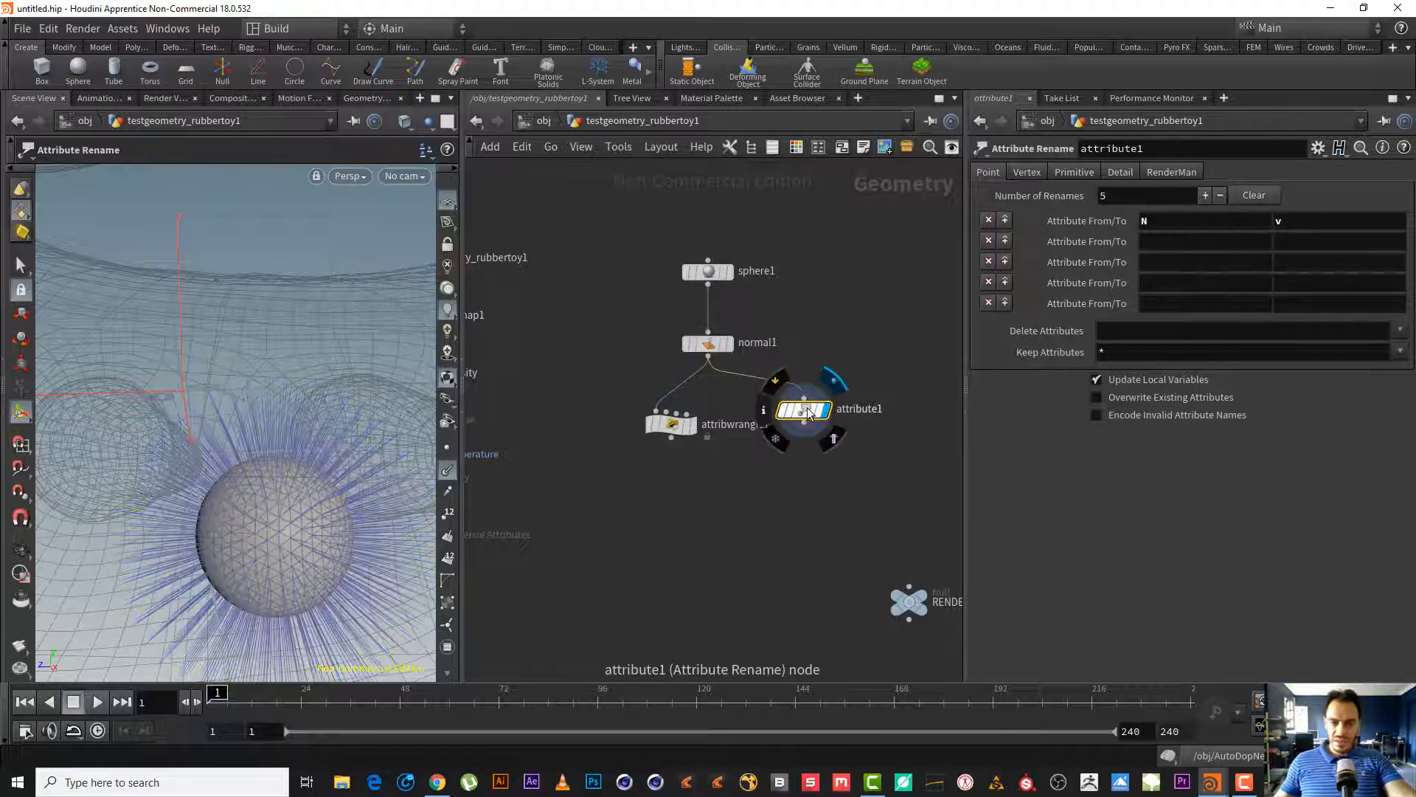
pyautogui.click(764, 413)
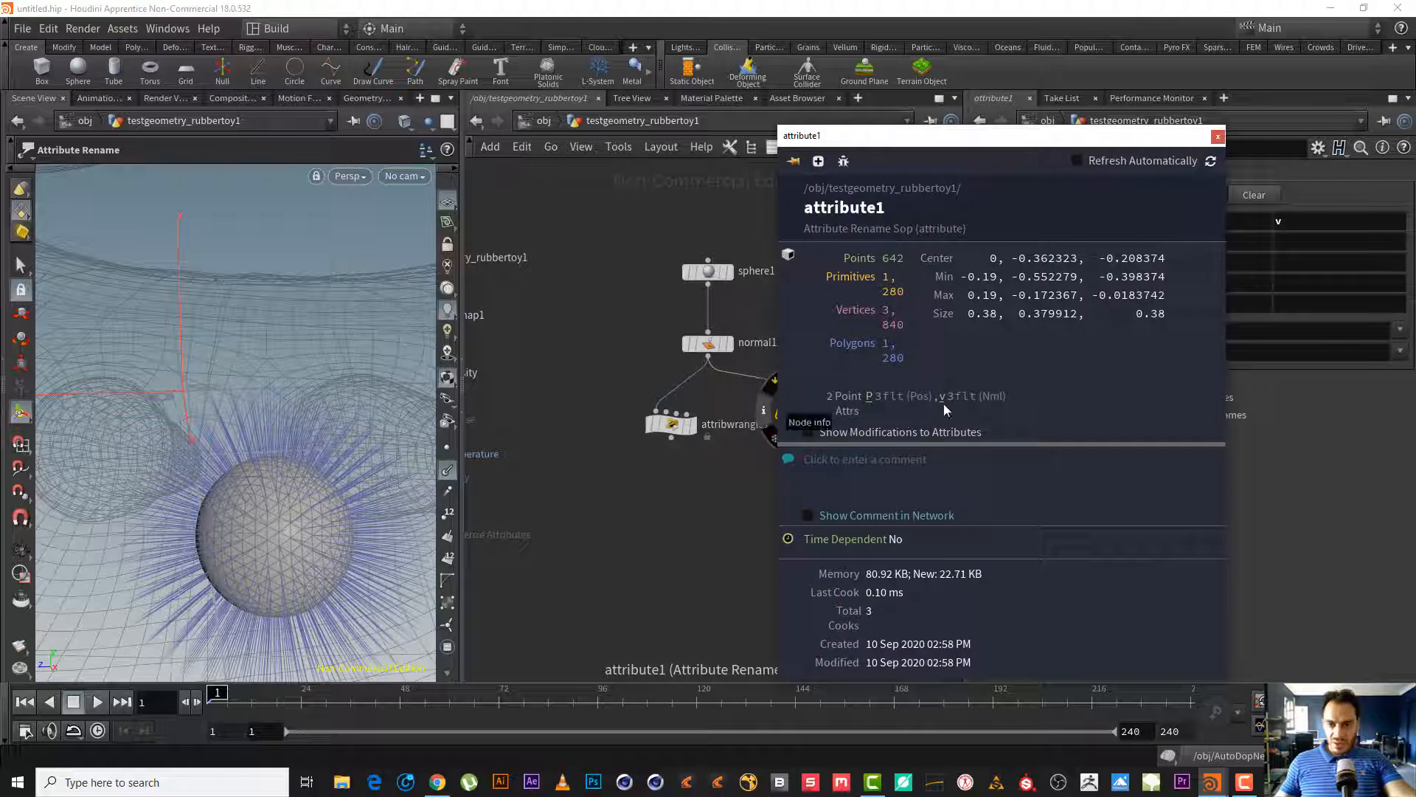
pyautogui.moveTo(1069, 137); pyautogui.dragTo(1243, 156)
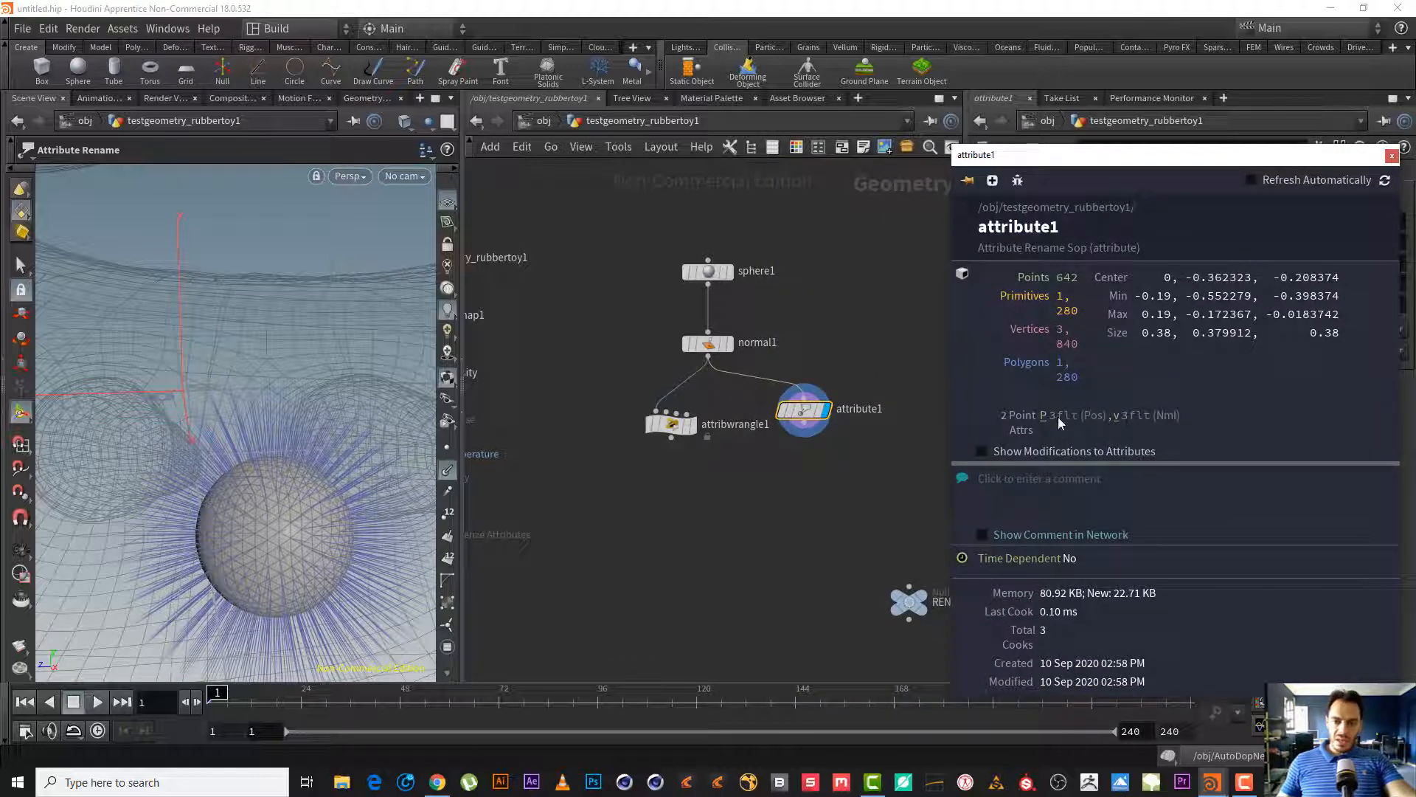
pyautogui.click(1391, 156)
# - Add an Attribute VOP node connected to the Normal node's output
pyautogui.moveTo(857, 328); pyautogui.dragTo(737, 323, button='middle')
pyautogui.click(588, 360)
pyautogui.press('Tab')
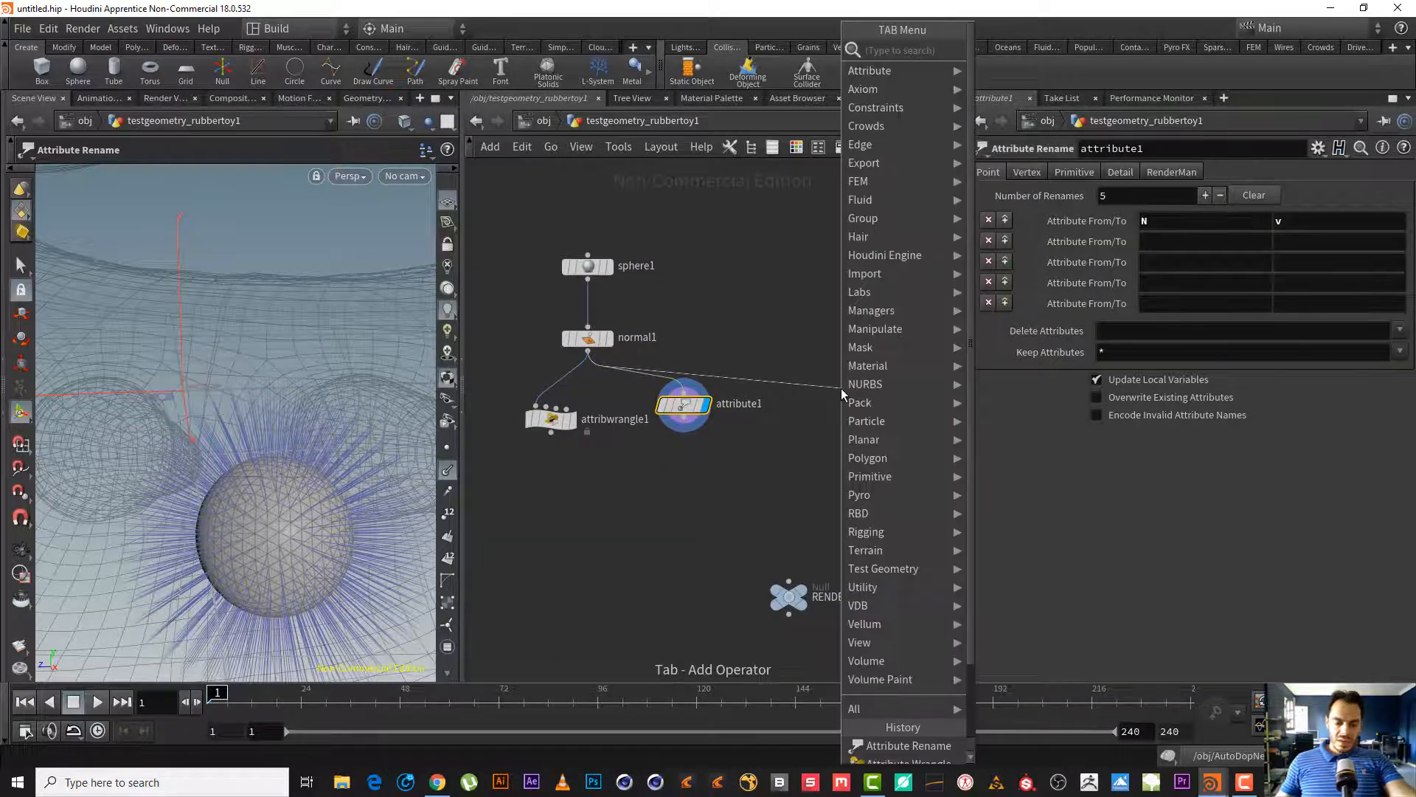
pyautogui.write('att v')
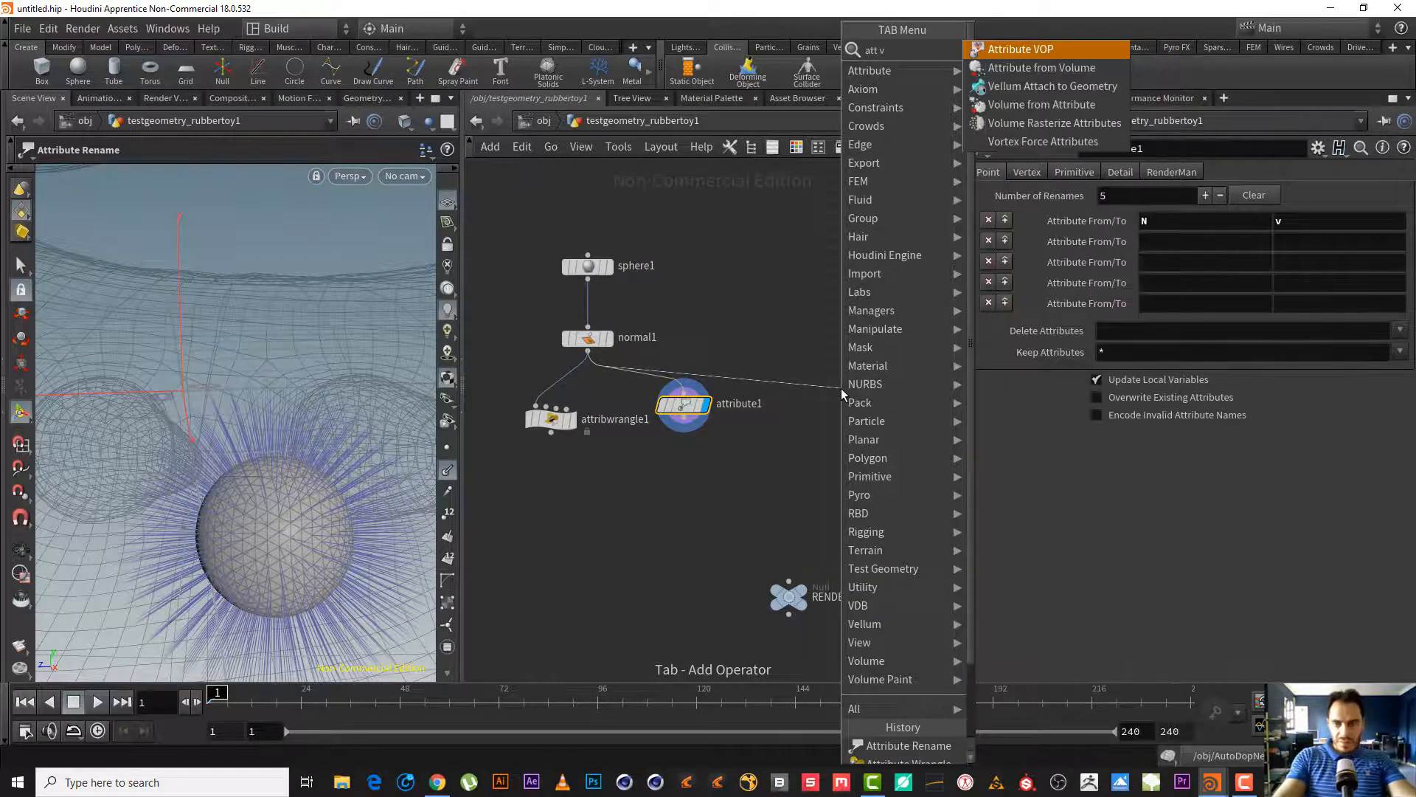
pyautogui.write('o')
pyautogui.press('Return')
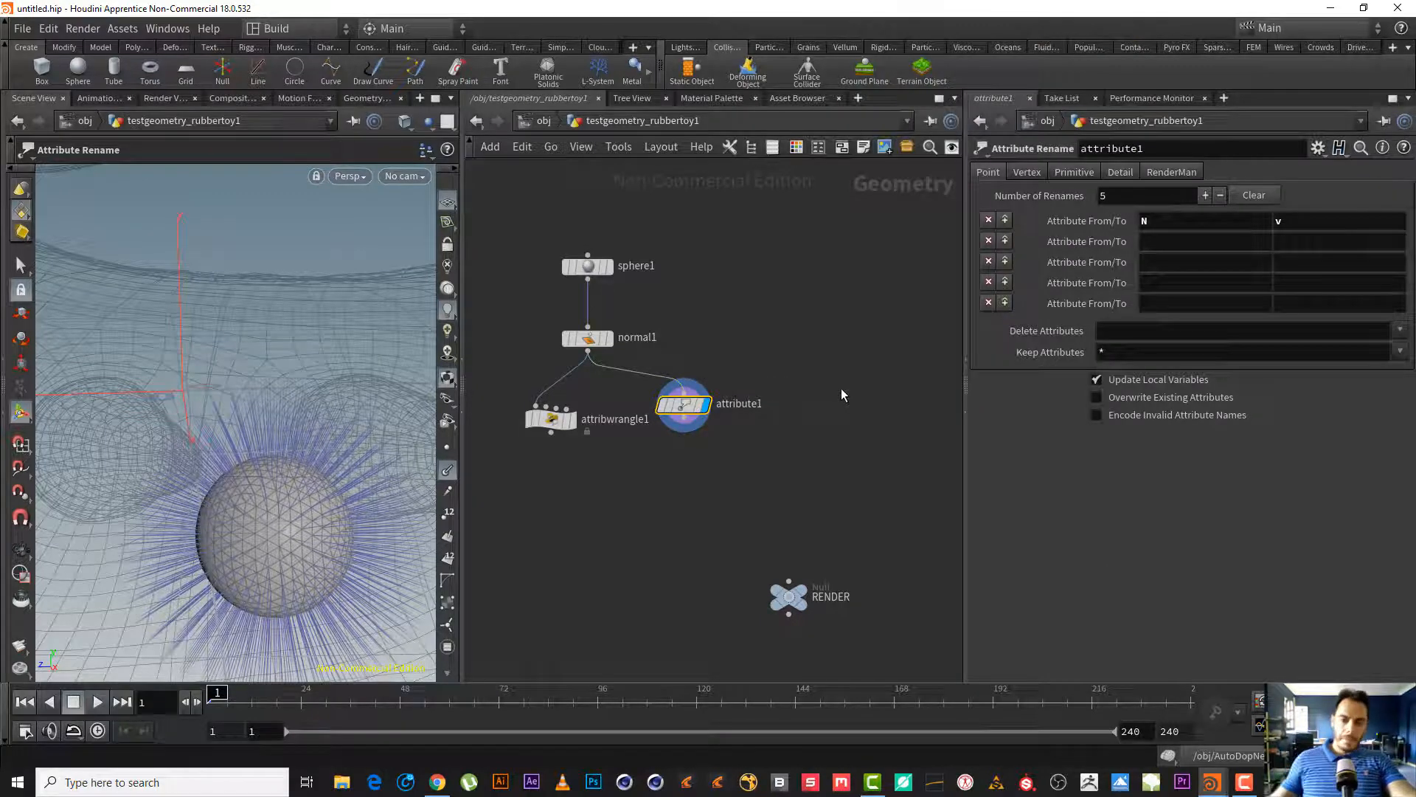
pyautogui.click(841, 388)
# - Look inside the Attribute VOP at the global N output, then return to the geometry network and check the node's attribute information
pyautogui.doubleClick(841, 388)
pyautogui.scroll(2, 649, 396)
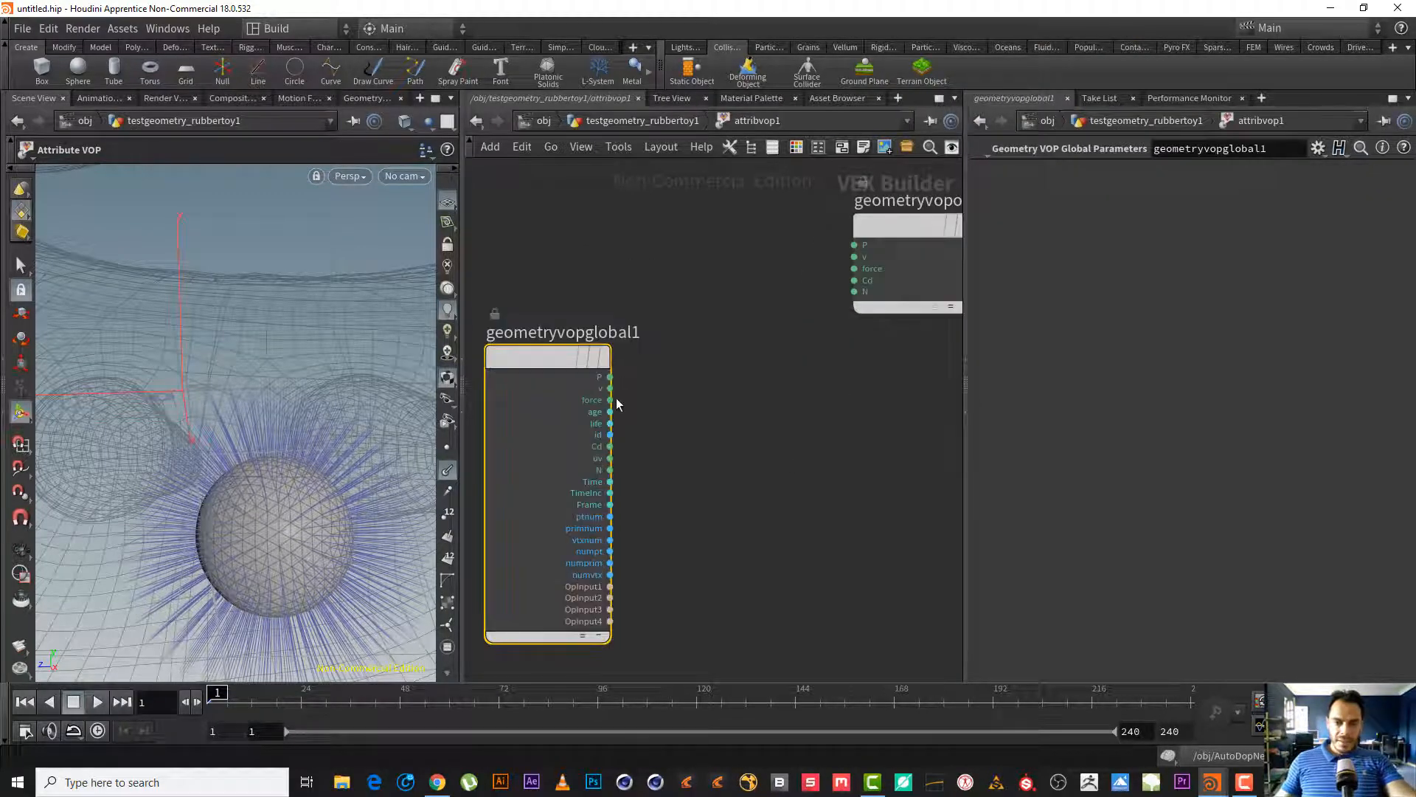
pyautogui.click(610, 470)
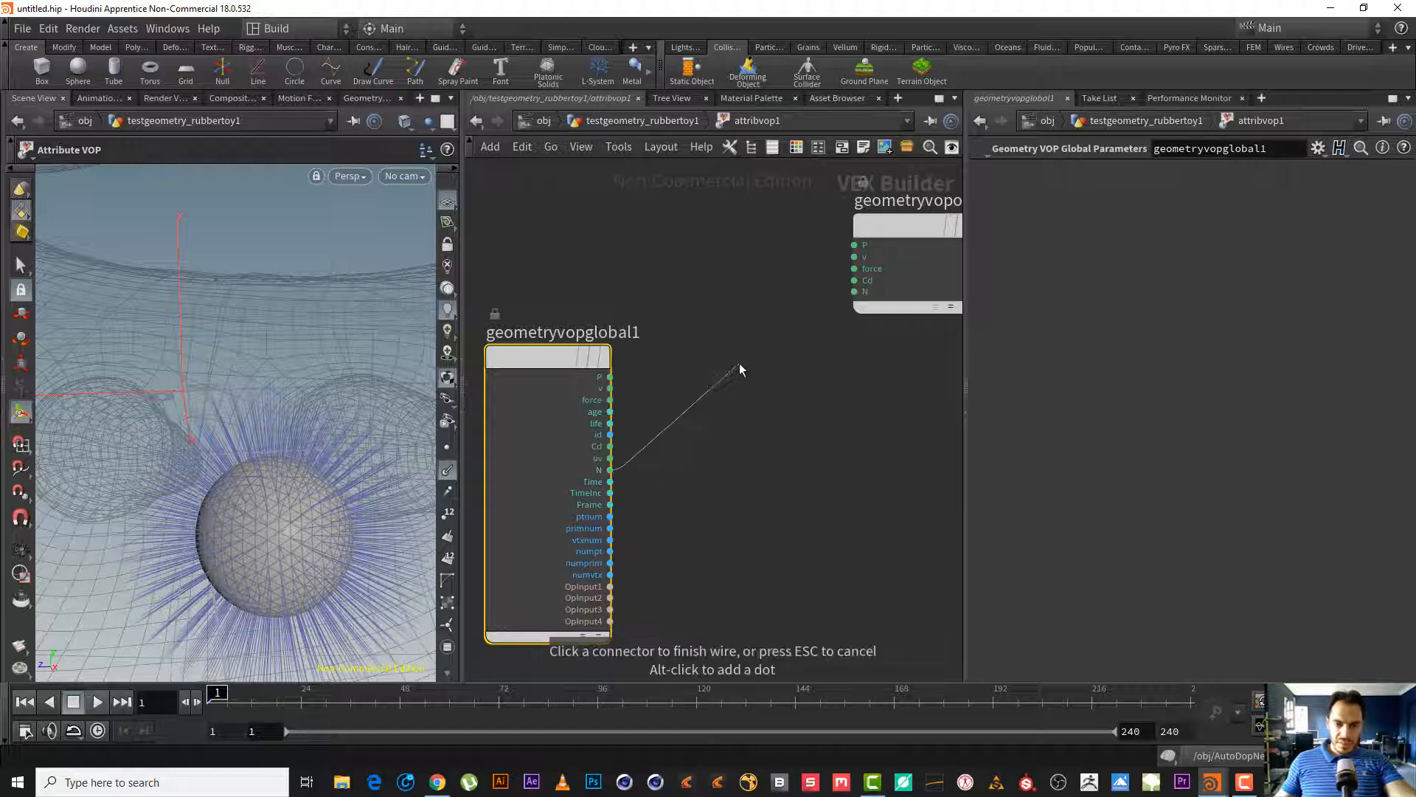
pyautogui.click(634, 120)
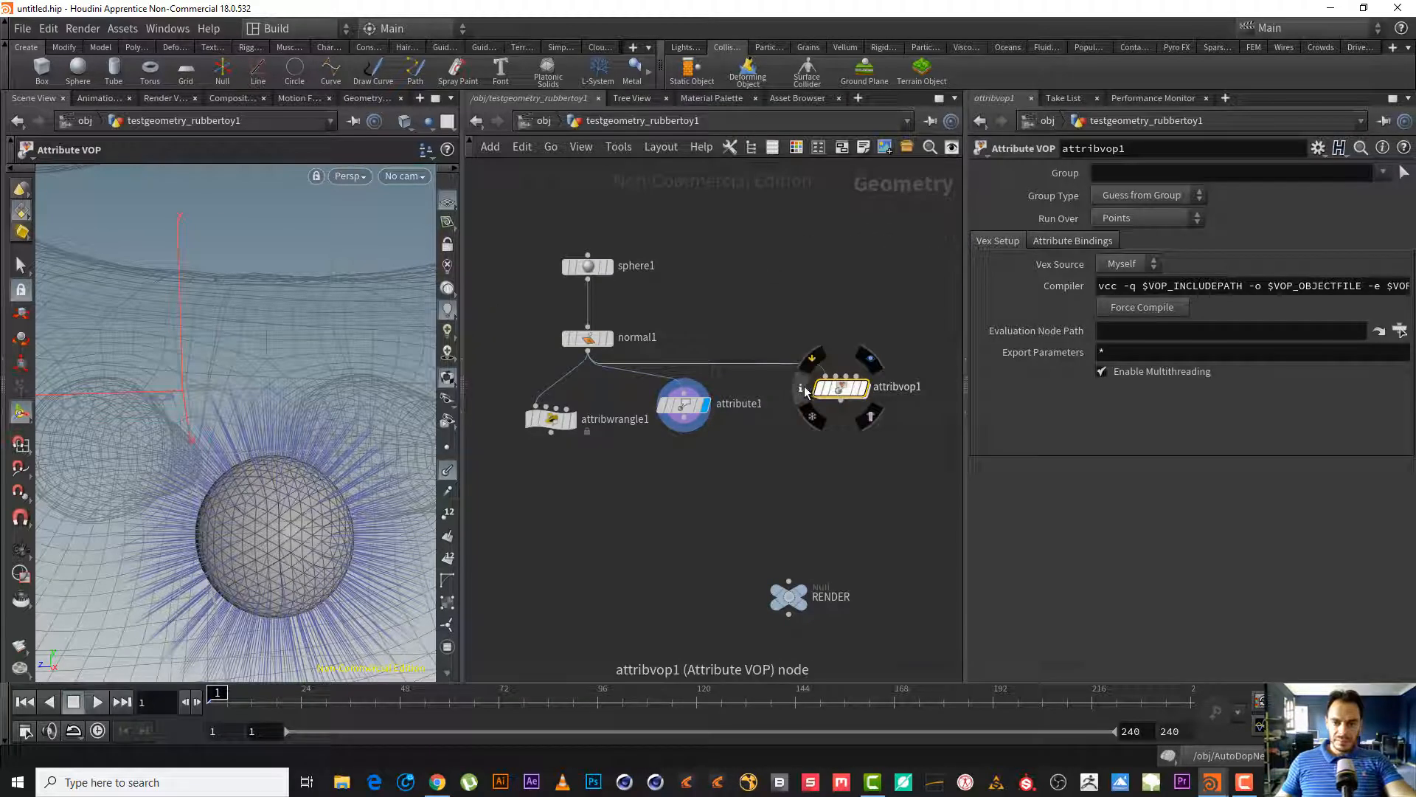
pyautogui.click(801, 388)
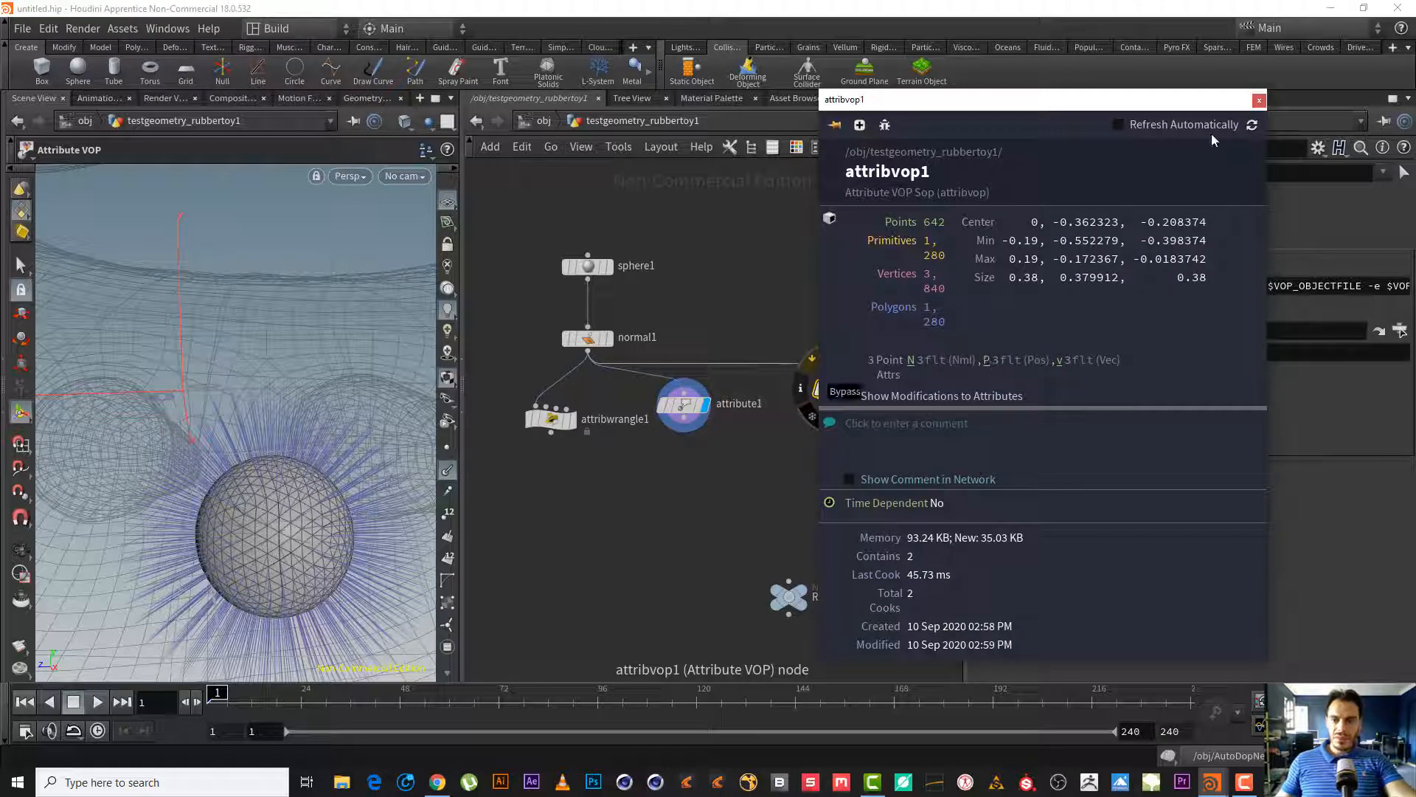
pyautogui.click(1259, 100)
# - Delete the Attribute Rename and Attribute VOP nodes together
pyautogui.moveTo(791, 468); pyautogui.dragTo(821, 402, button='middle')
pyautogui.moveTo(894, 372); pyautogui.dragTo(705, 223)
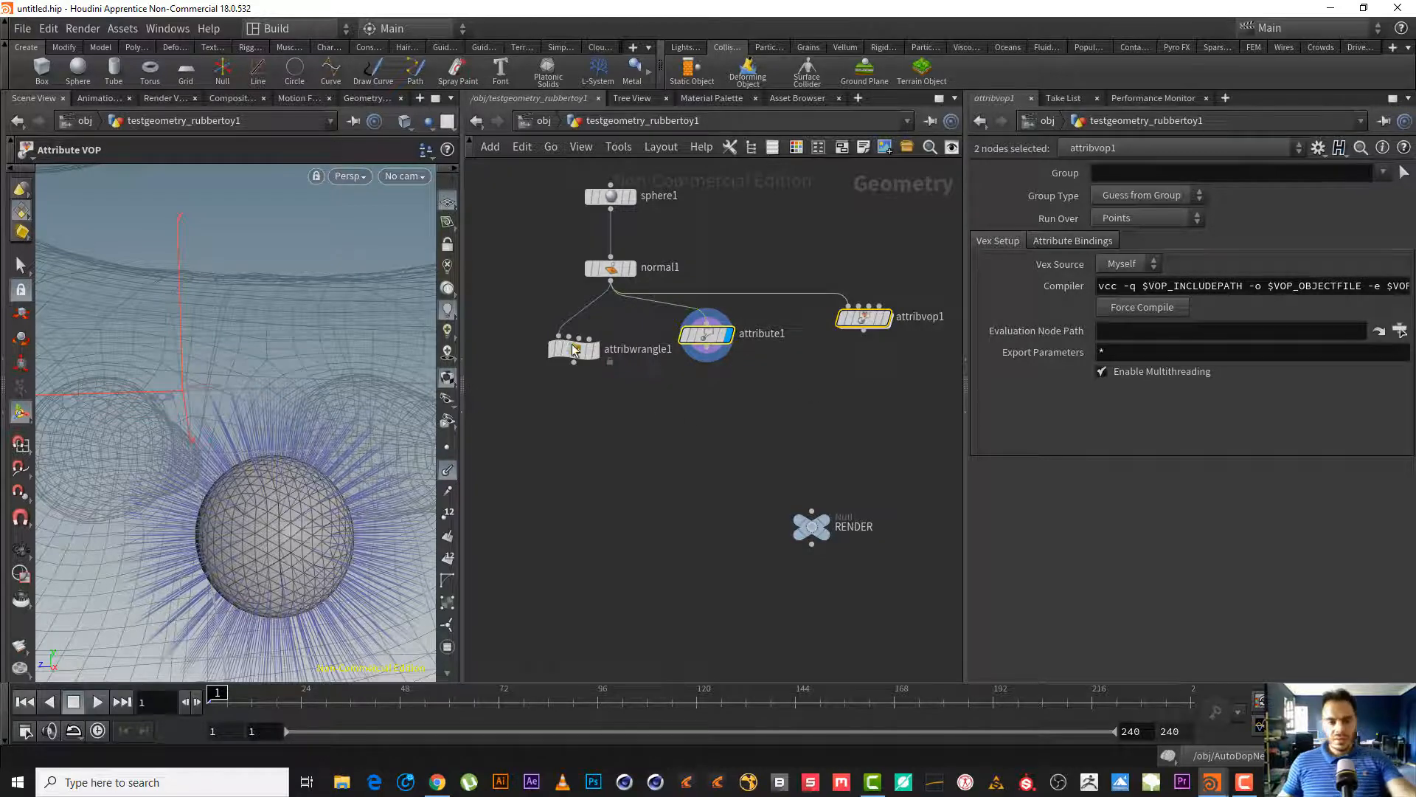
pyautogui.press('Delete')
# - Move the Attribute Wrangle directly below the Normal node and display its result
pyautogui.moveTo(573, 351); pyautogui.dragTo(616, 324)
pyautogui.click(633, 345)
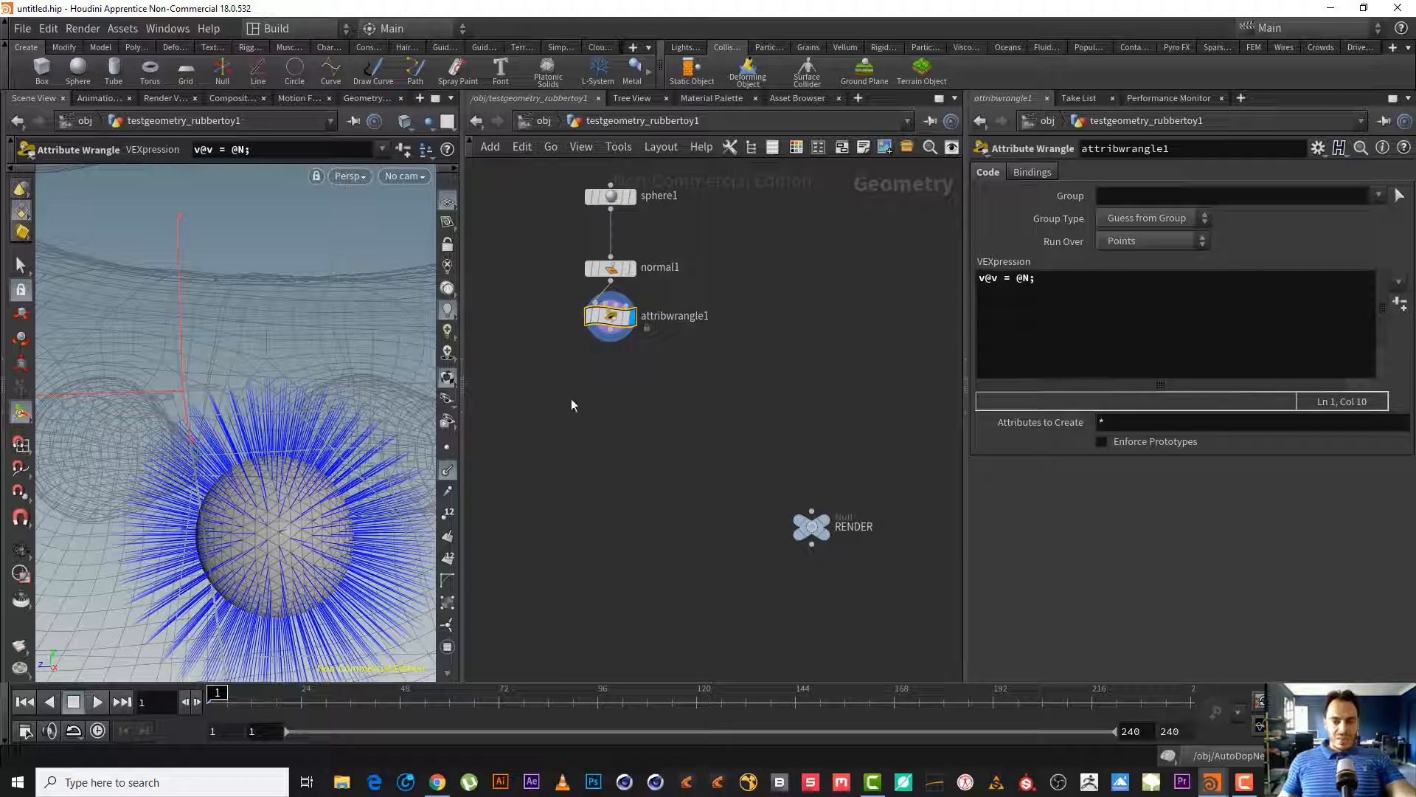
# - Add an Attribute Noise node below the Attribute Wrangle, connected to its output
pyautogui.scroll(3, 629, 391)
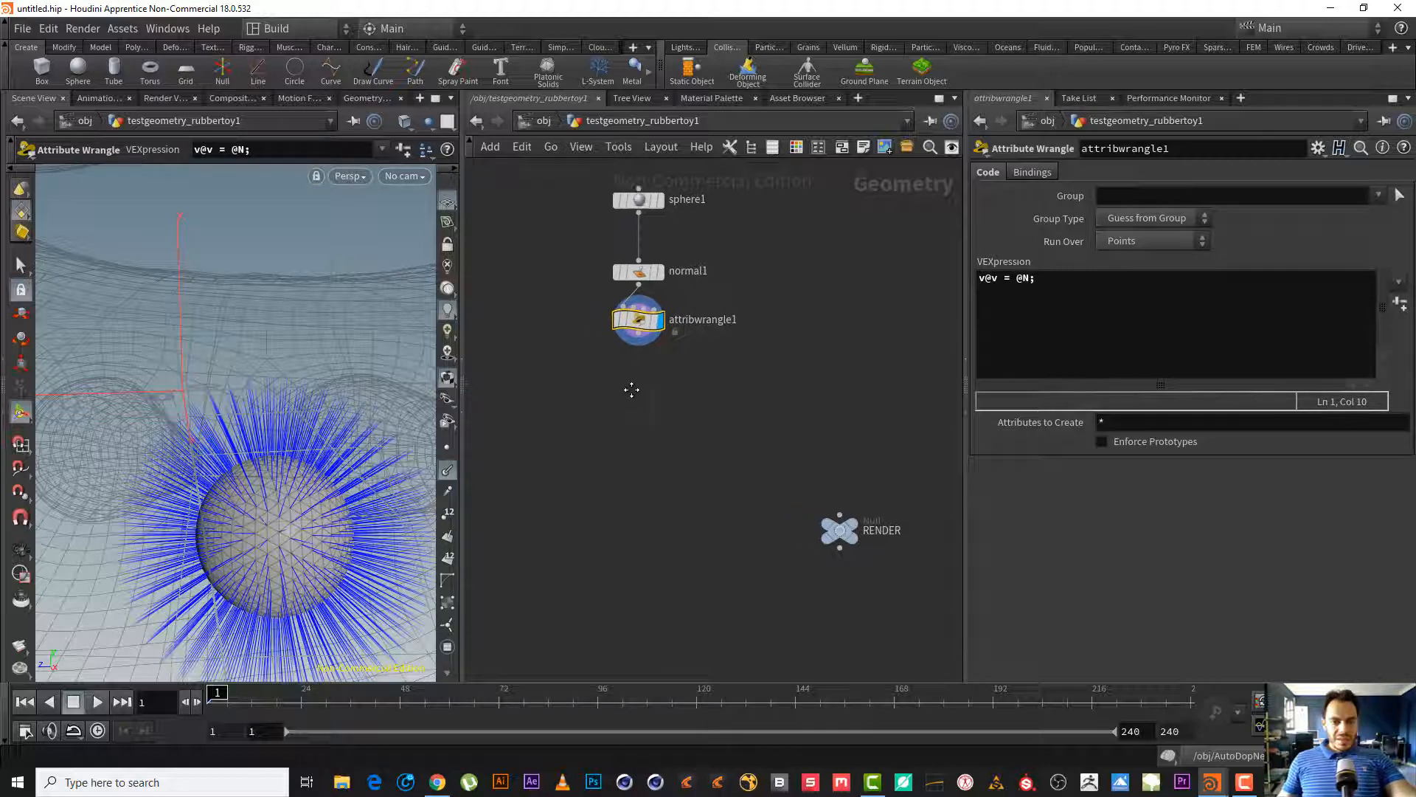
pyautogui.click(642, 337)
pyautogui.press('Tab')
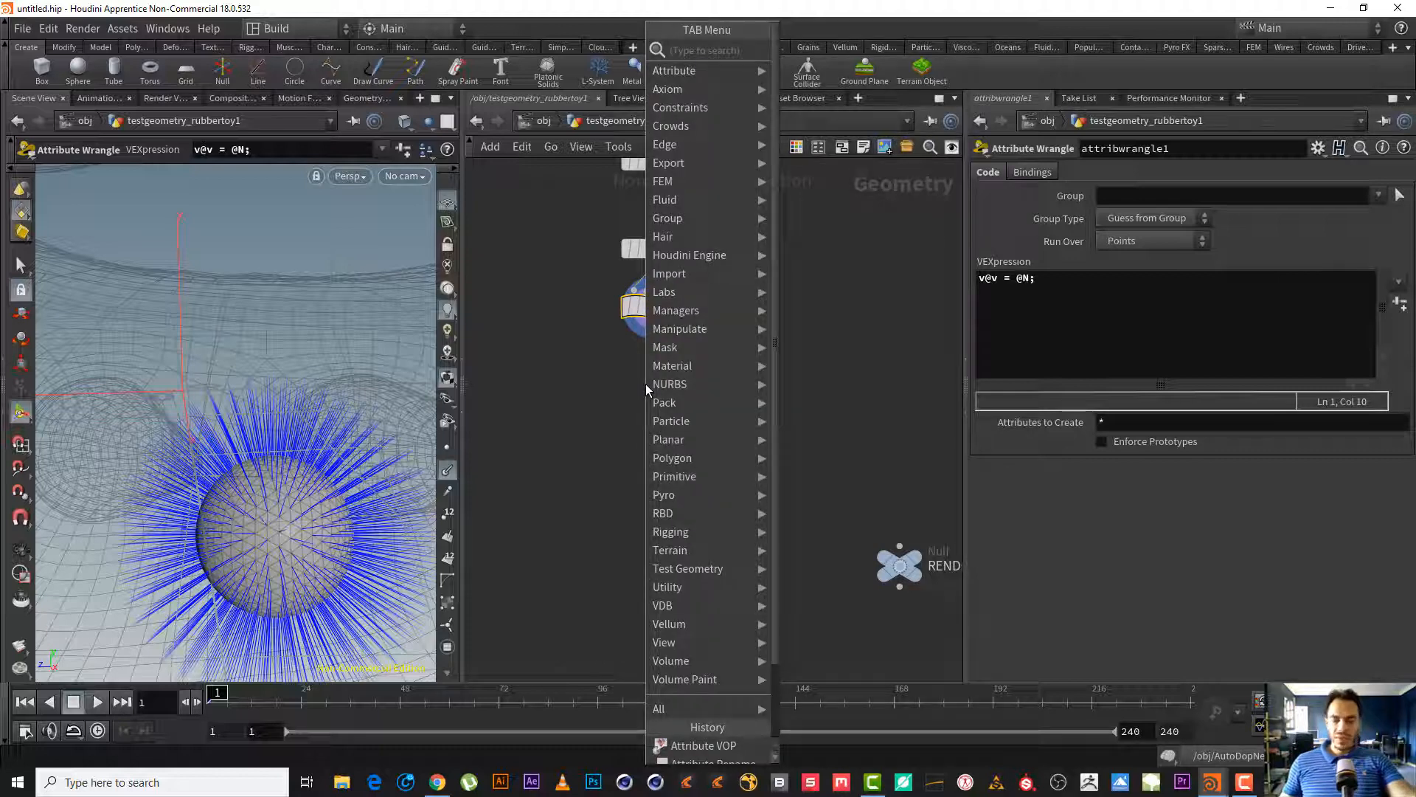
pyautogui.write('att')
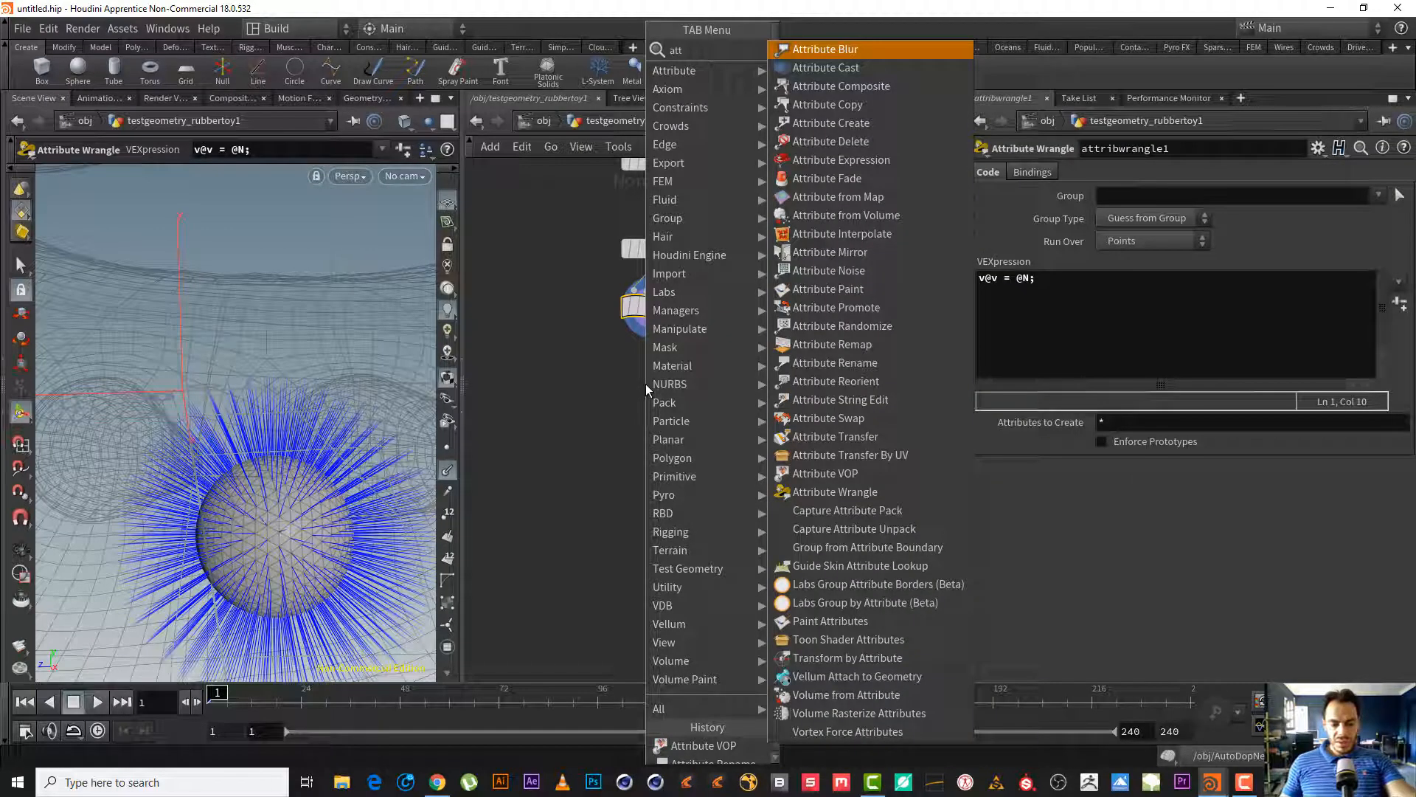
pyautogui.write(' n')
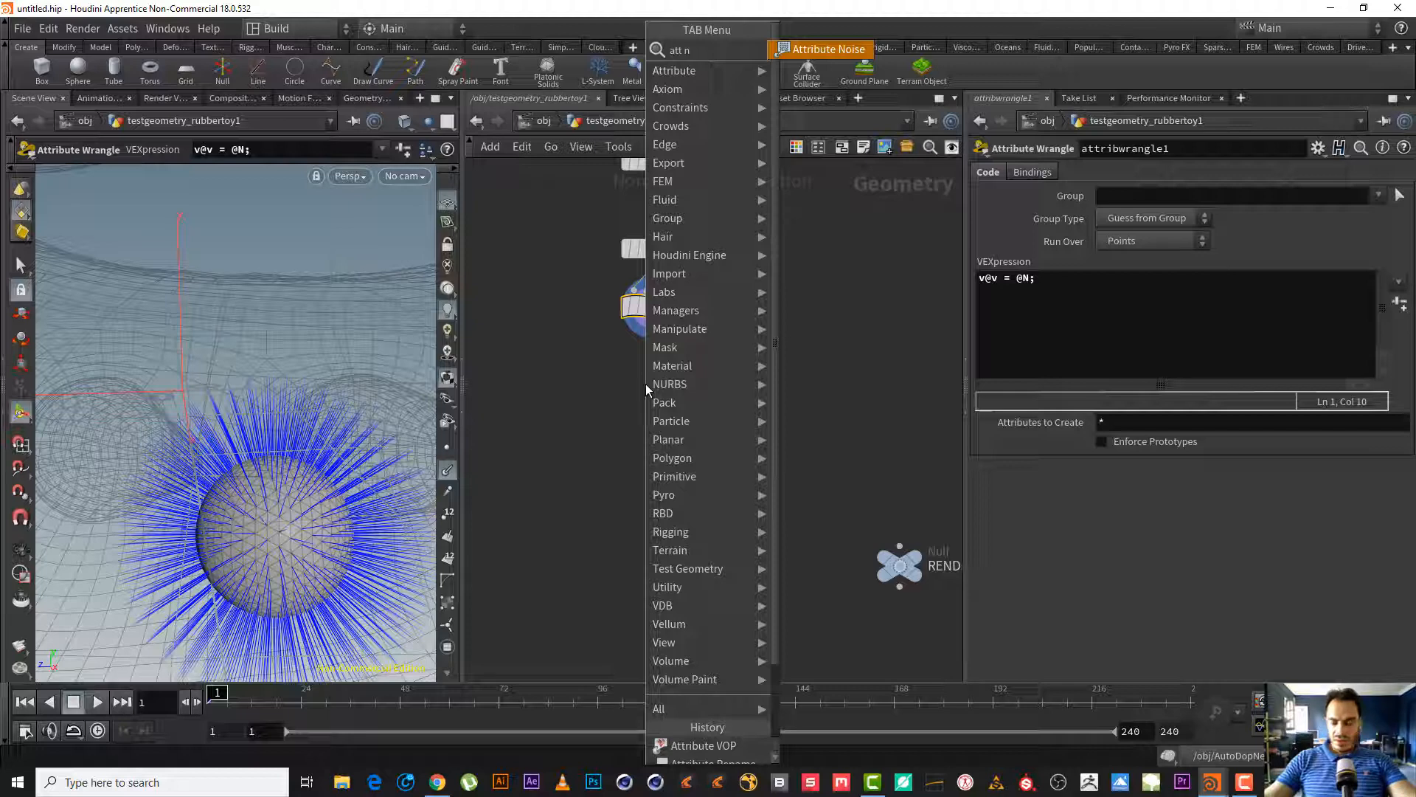
pyautogui.press('Return')
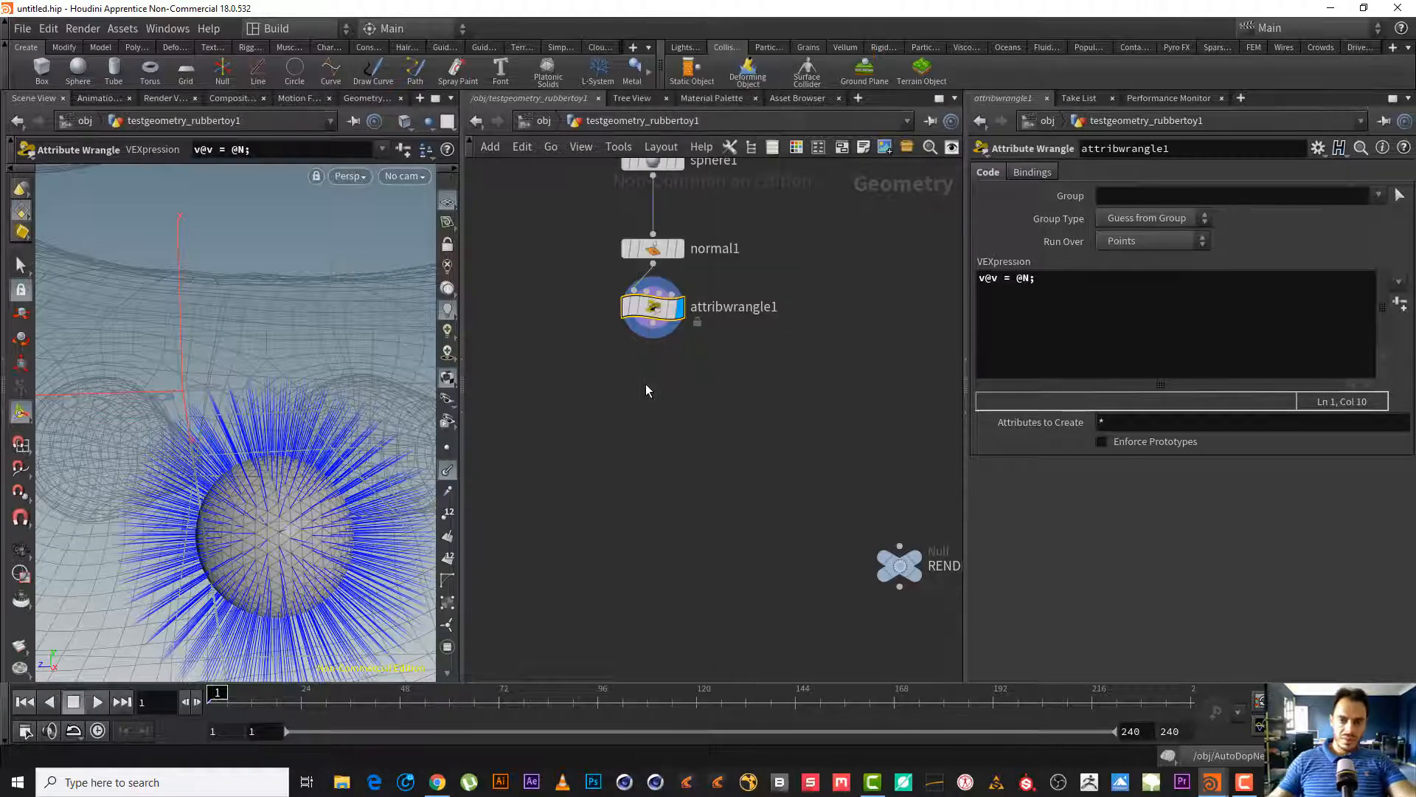
pyautogui.click(652, 389)
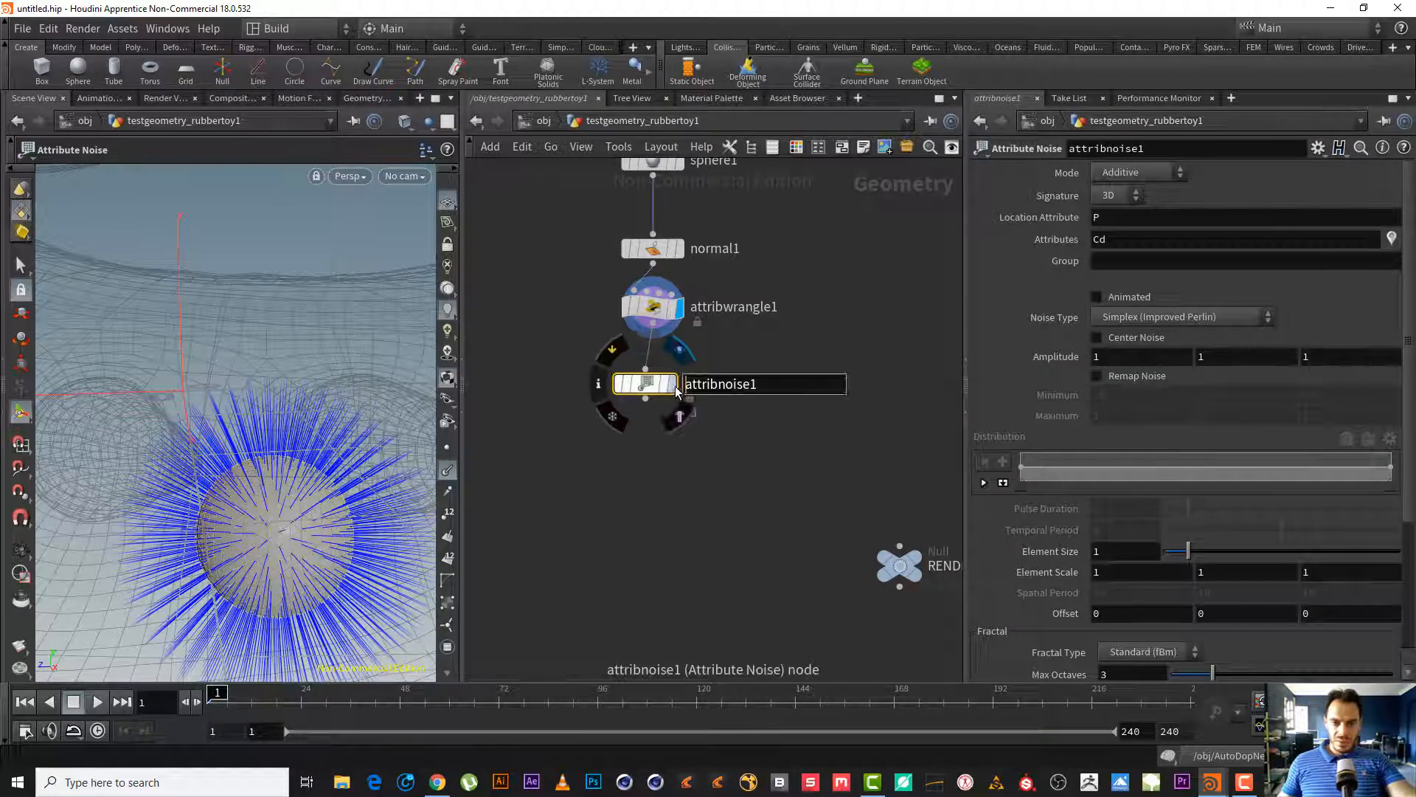
# - Apply the displayed Attribute Noise to the v attribute and enable its post-process Minimum
pyautogui.press('Tab')
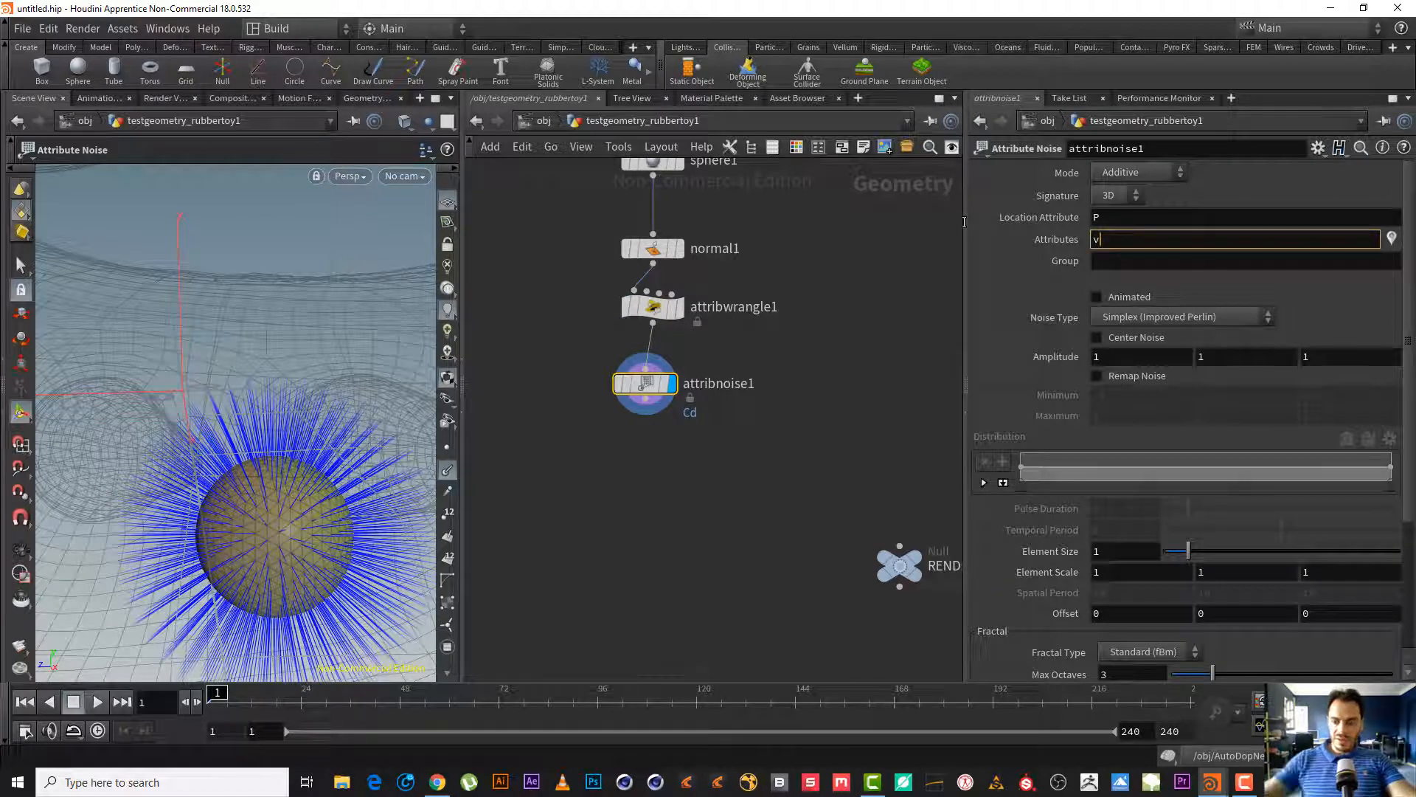
pyautogui.press('Return')
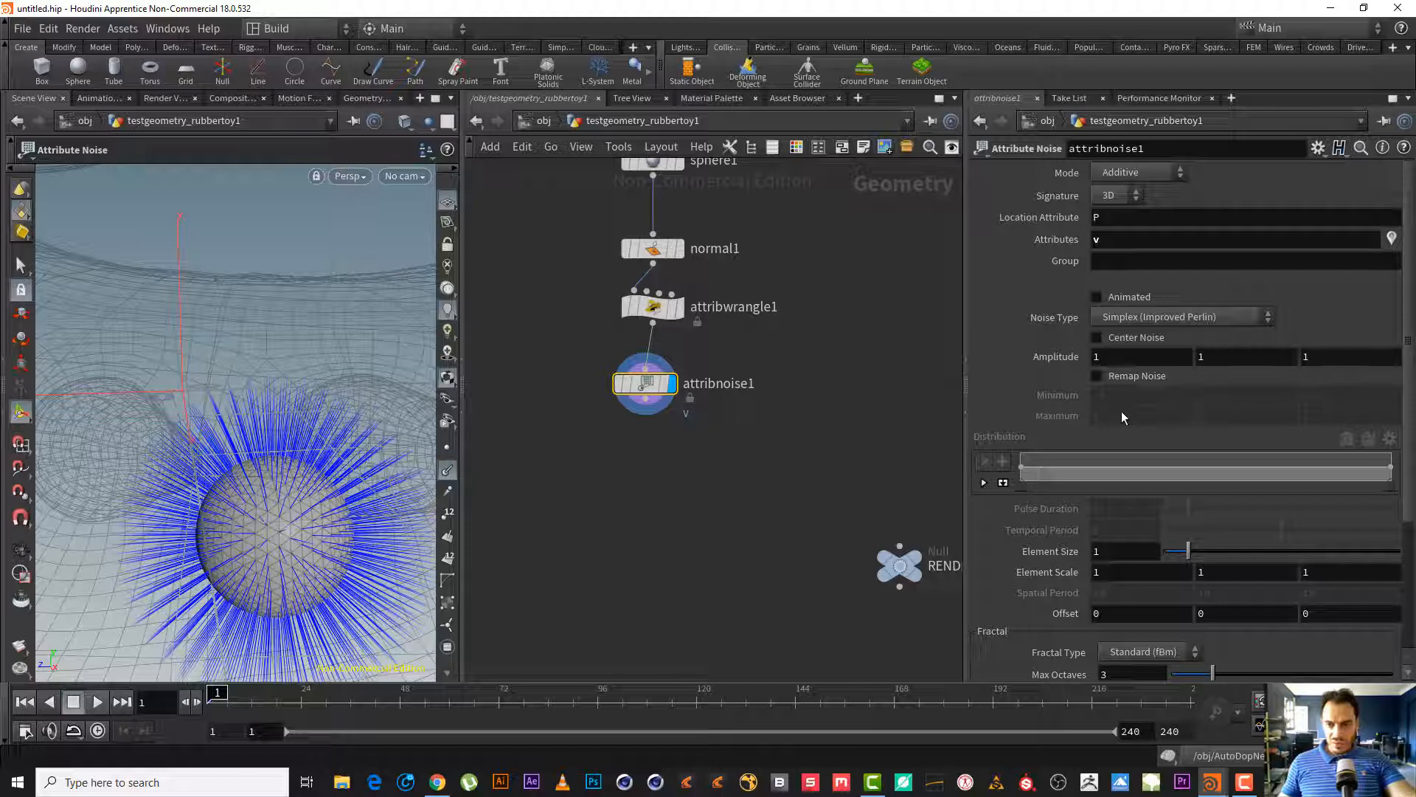
pyautogui.moveTo(1409, 458); pyautogui.dragTo(1410, 608)
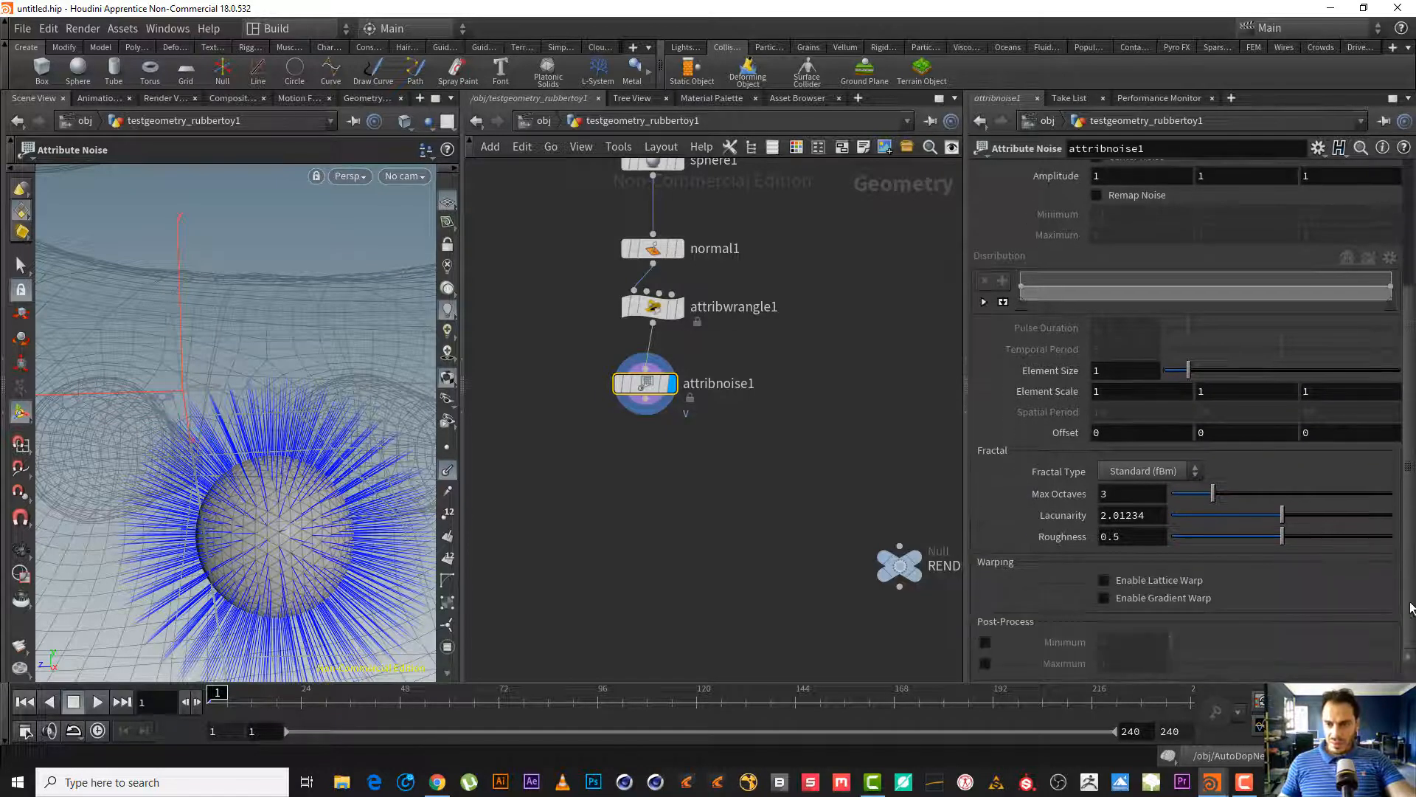
pyautogui.click(985, 642)
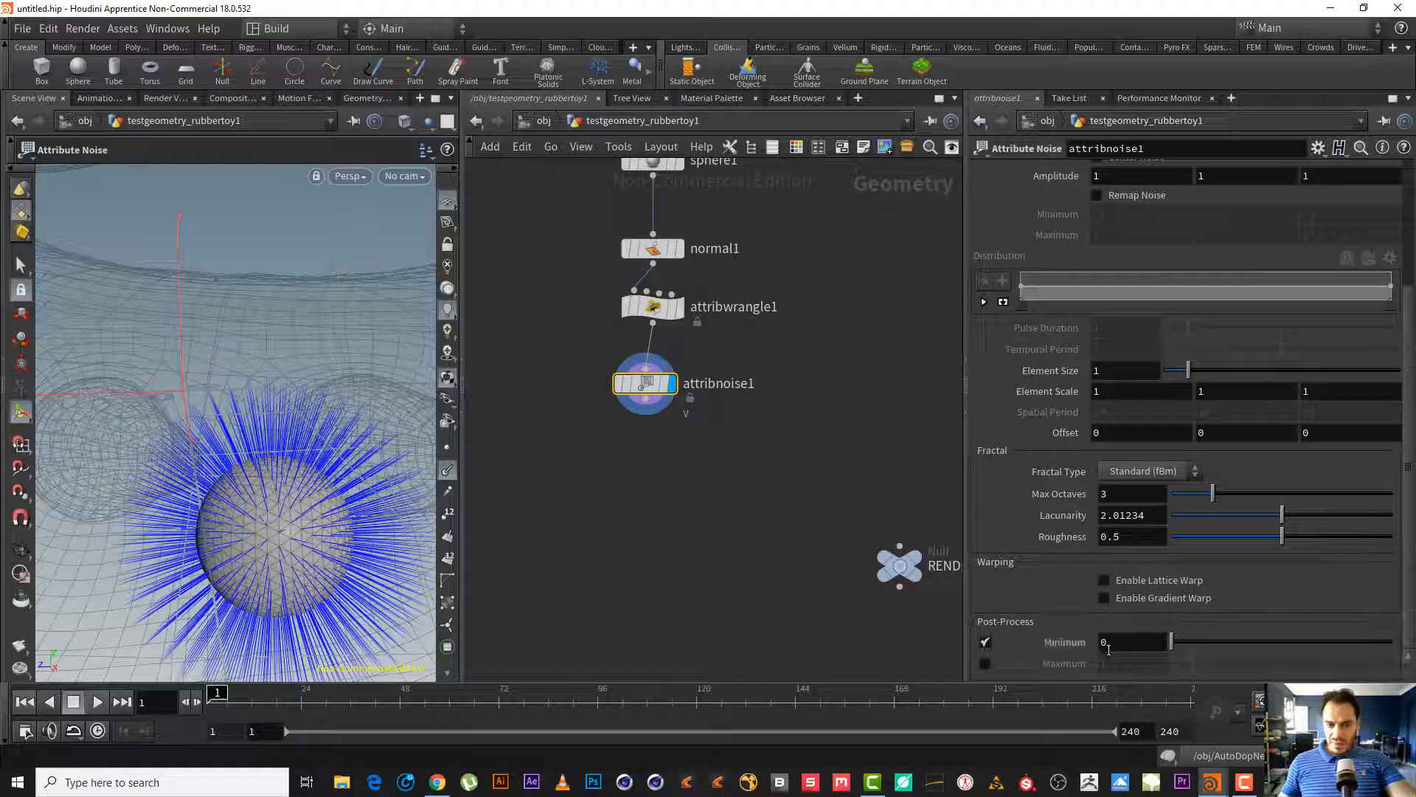
# - Examine the Attribute Noise node's v values in its geometry spreadsheet, sorted by v[x]
pyautogui.rightClick(644, 383)
pyautogui.click(711, 512)
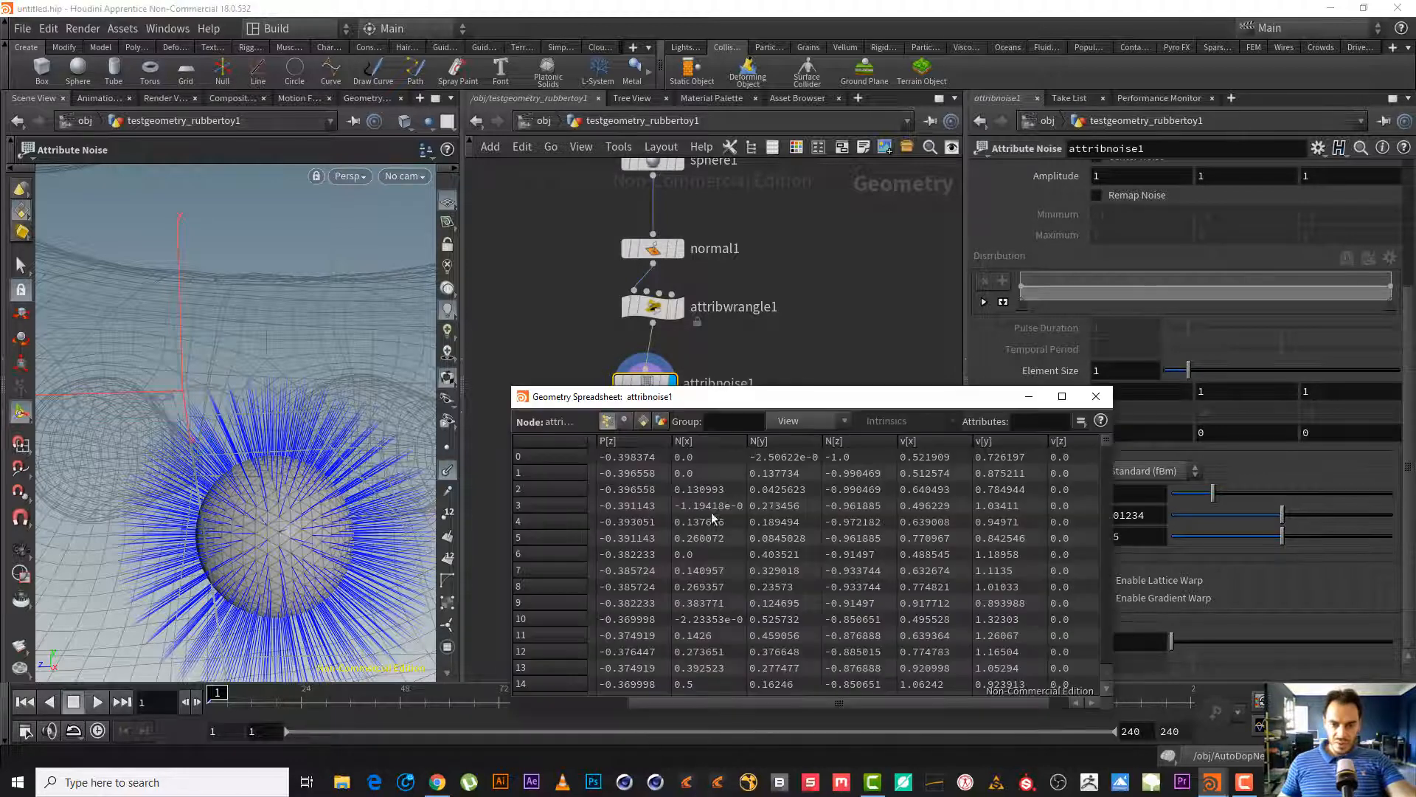
pyautogui.moveTo(854, 703)
pyautogui.mouseDown()
pyautogui.moveTo(875, 702)
pyautogui.moveTo(854, 702)
pyautogui.mouseUp()
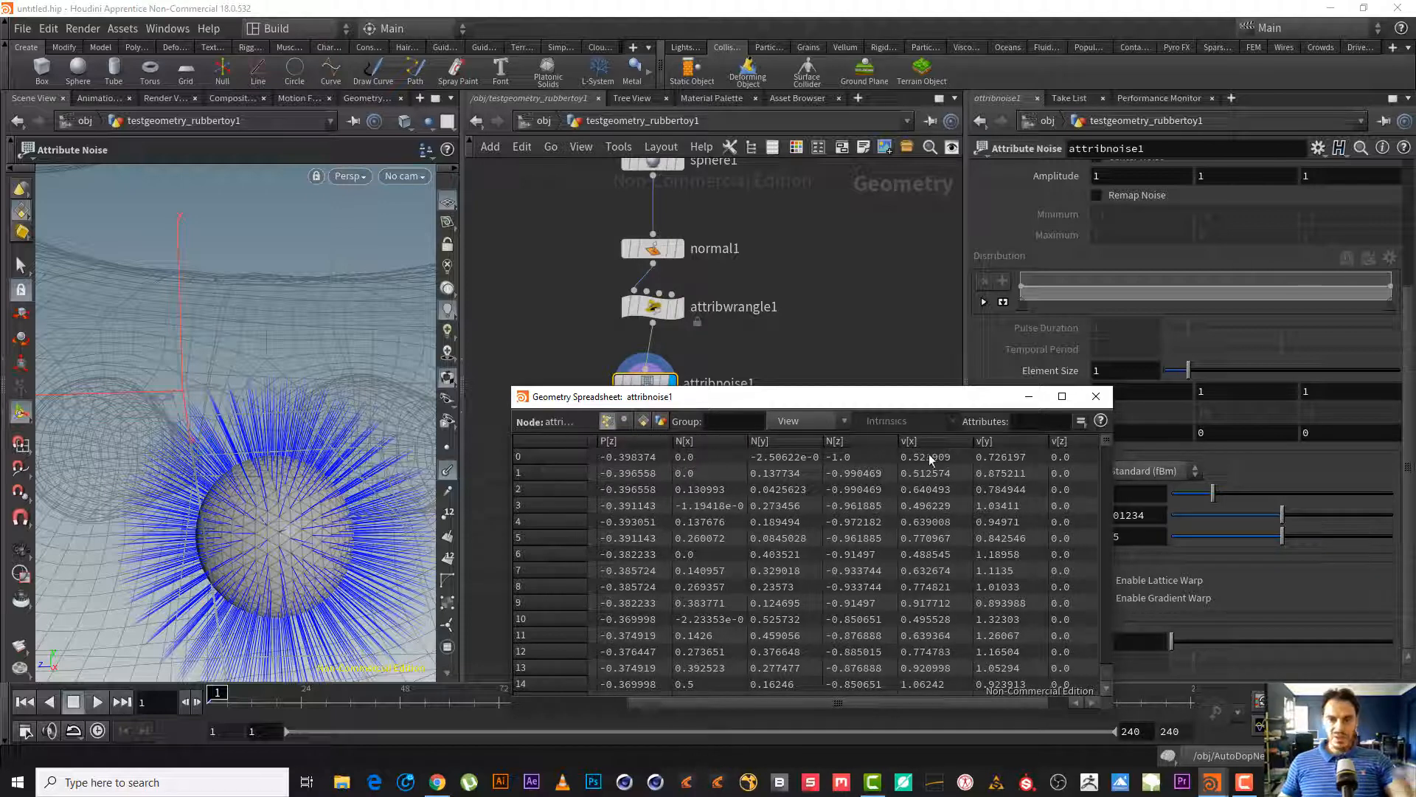
pyautogui.click(925, 444)
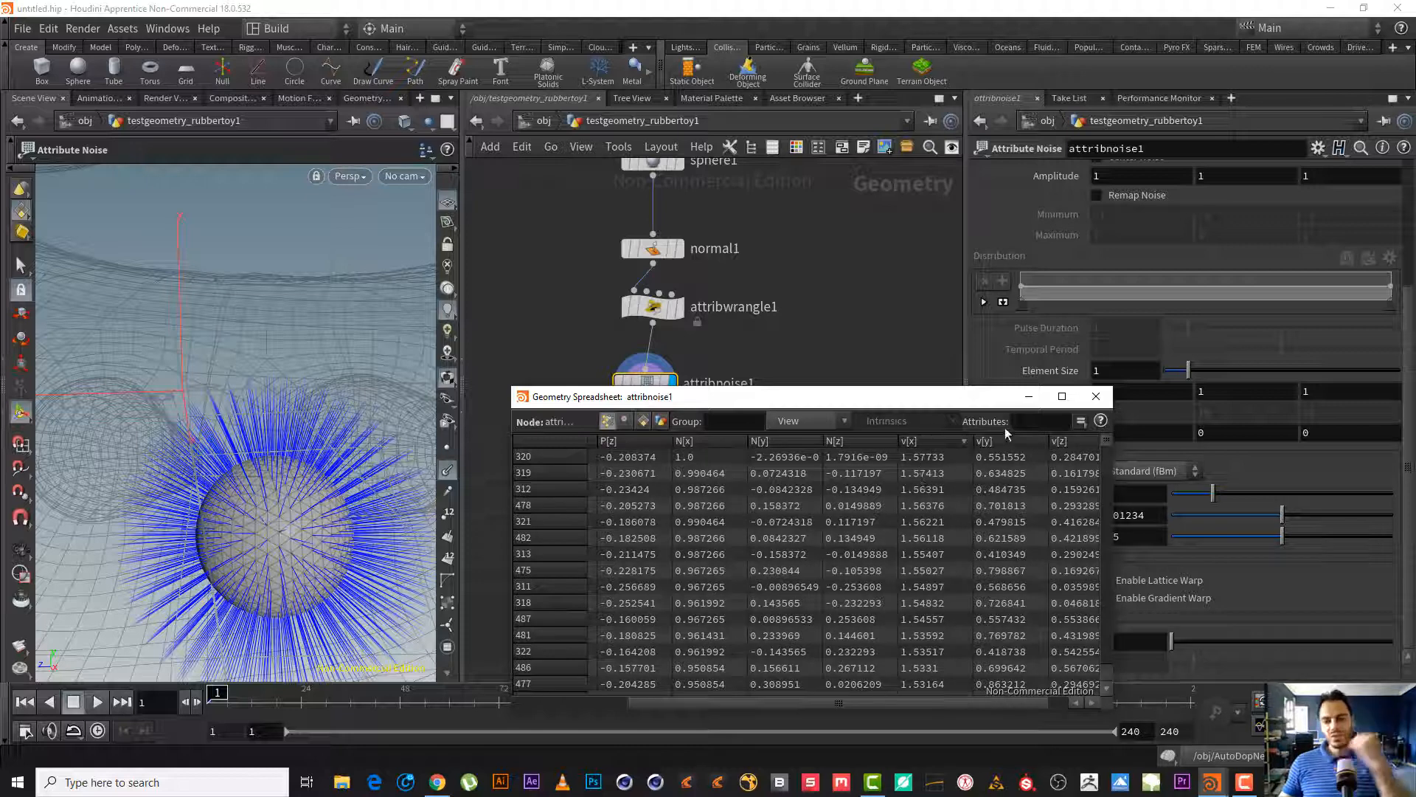
pyautogui.click(1096, 396)
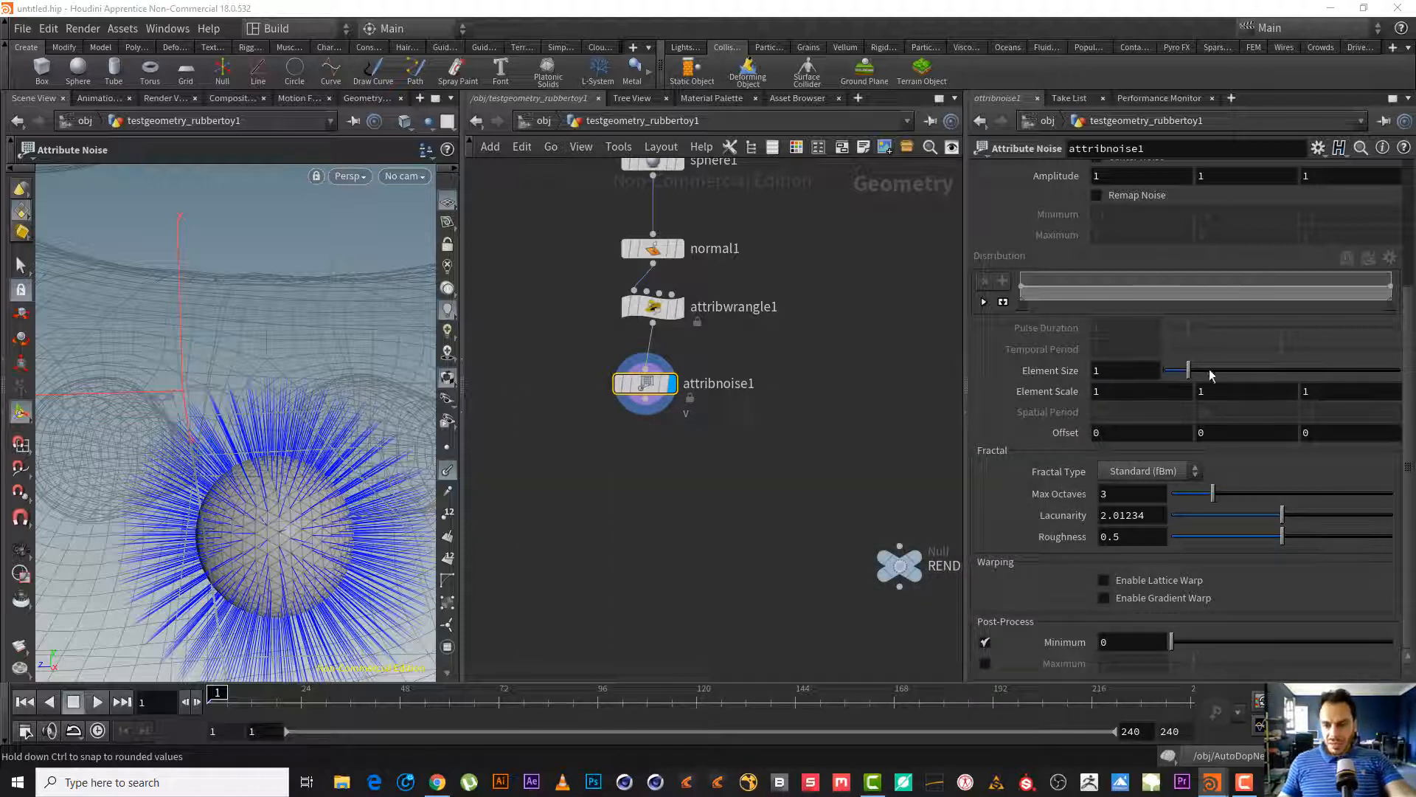
# - Enable the Animated option on the Attribute Noise node
pyautogui.scroll(4, 1135, 255)
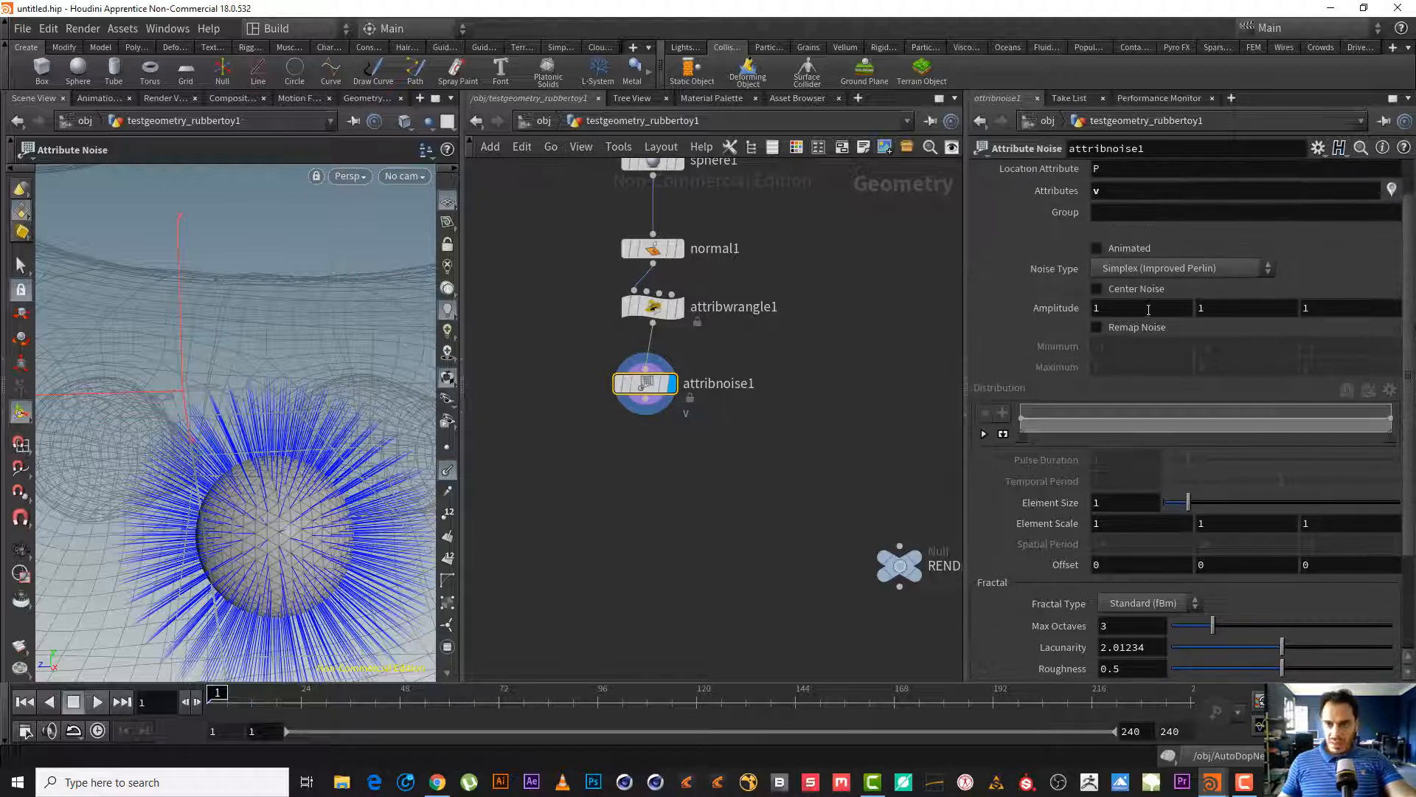
pyautogui.click(1136, 250)
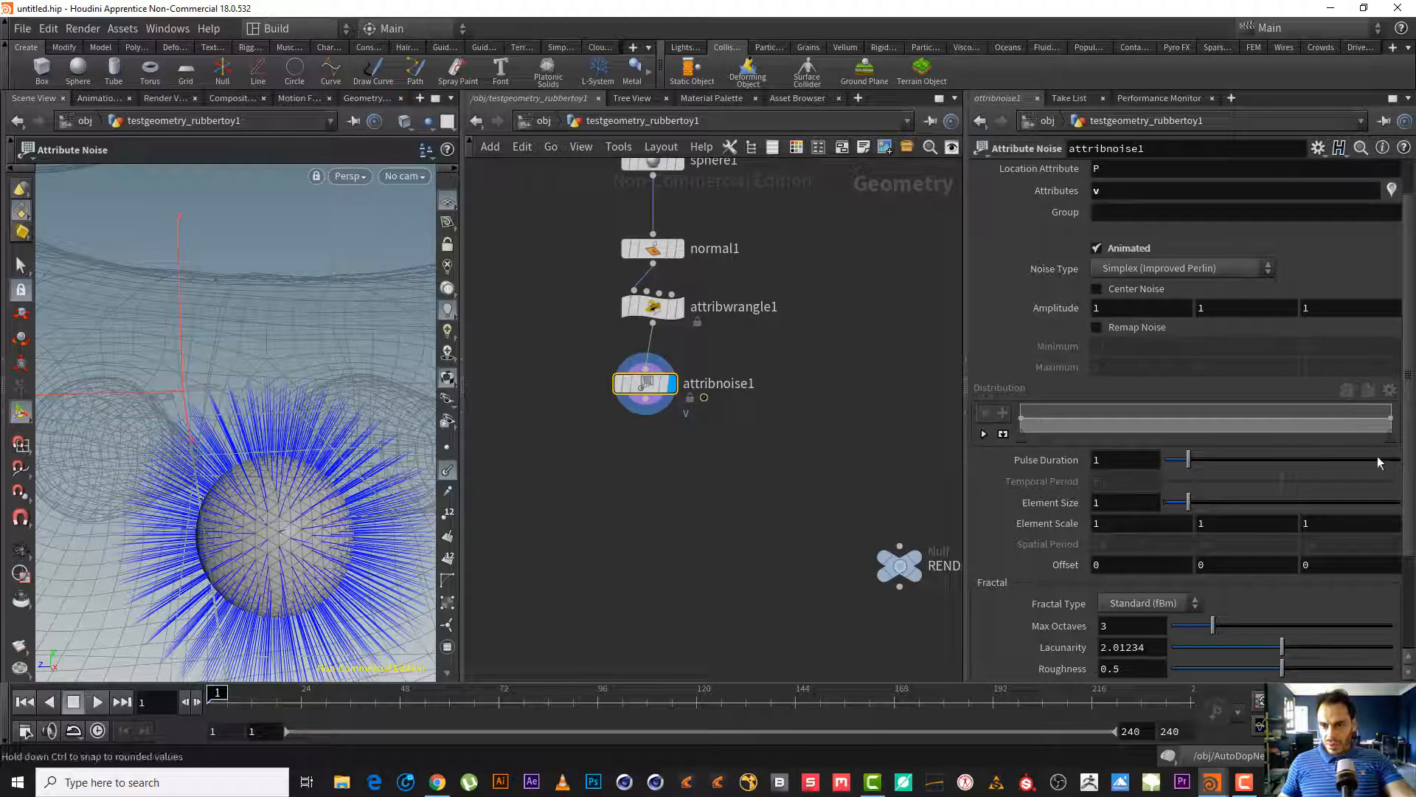
# - Set the Attribute Noise node's fractal Lacunarity to 2.25 and Roughness to 0.716
pyautogui.moveTo(1410, 465)
pyautogui.mouseDown()
pyautogui.moveTo(1409, 520)
pyautogui.moveTo(1412, 438)
pyautogui.moveTo(1393, 517)
pyautogui.mouseUp()
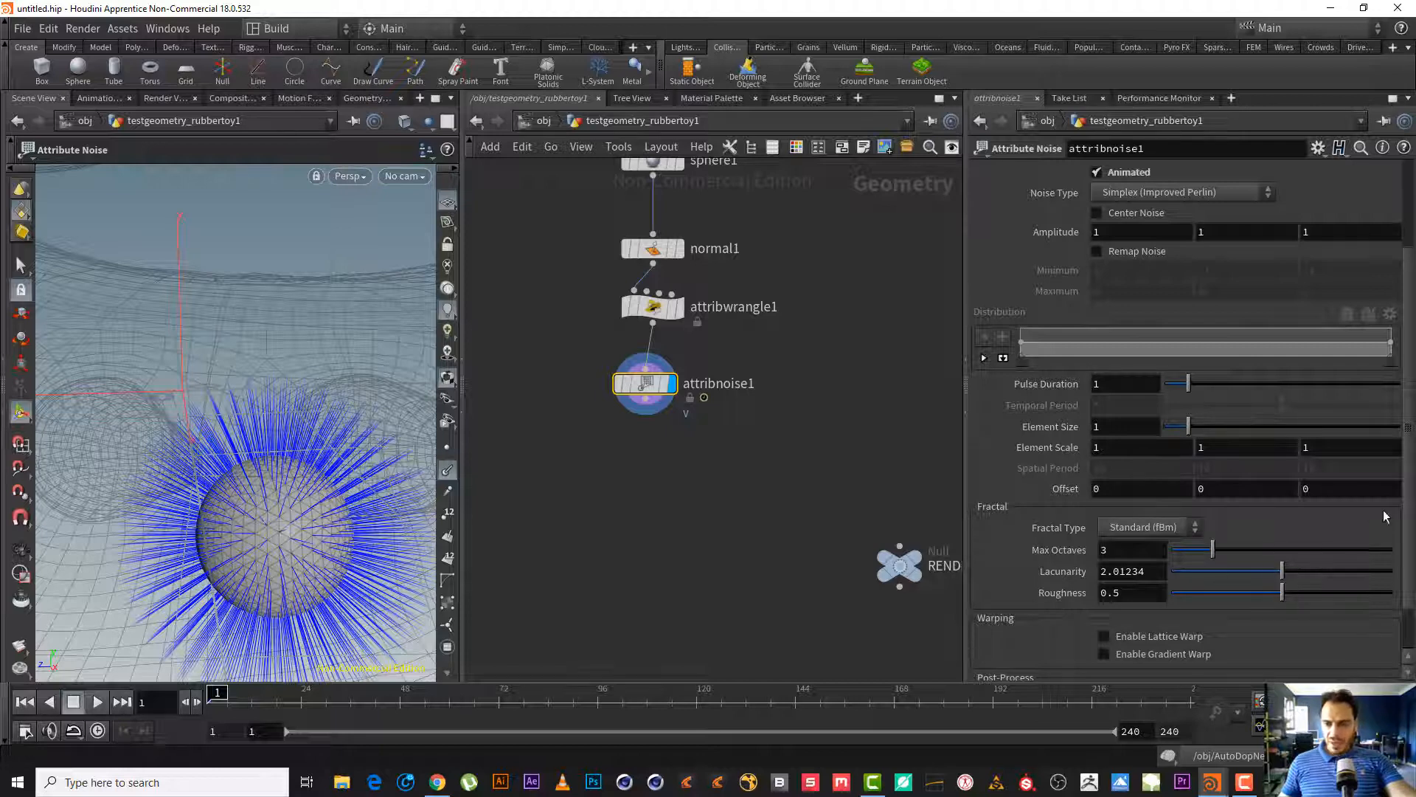
pyautogui.scroll(-1, 1414, 586)
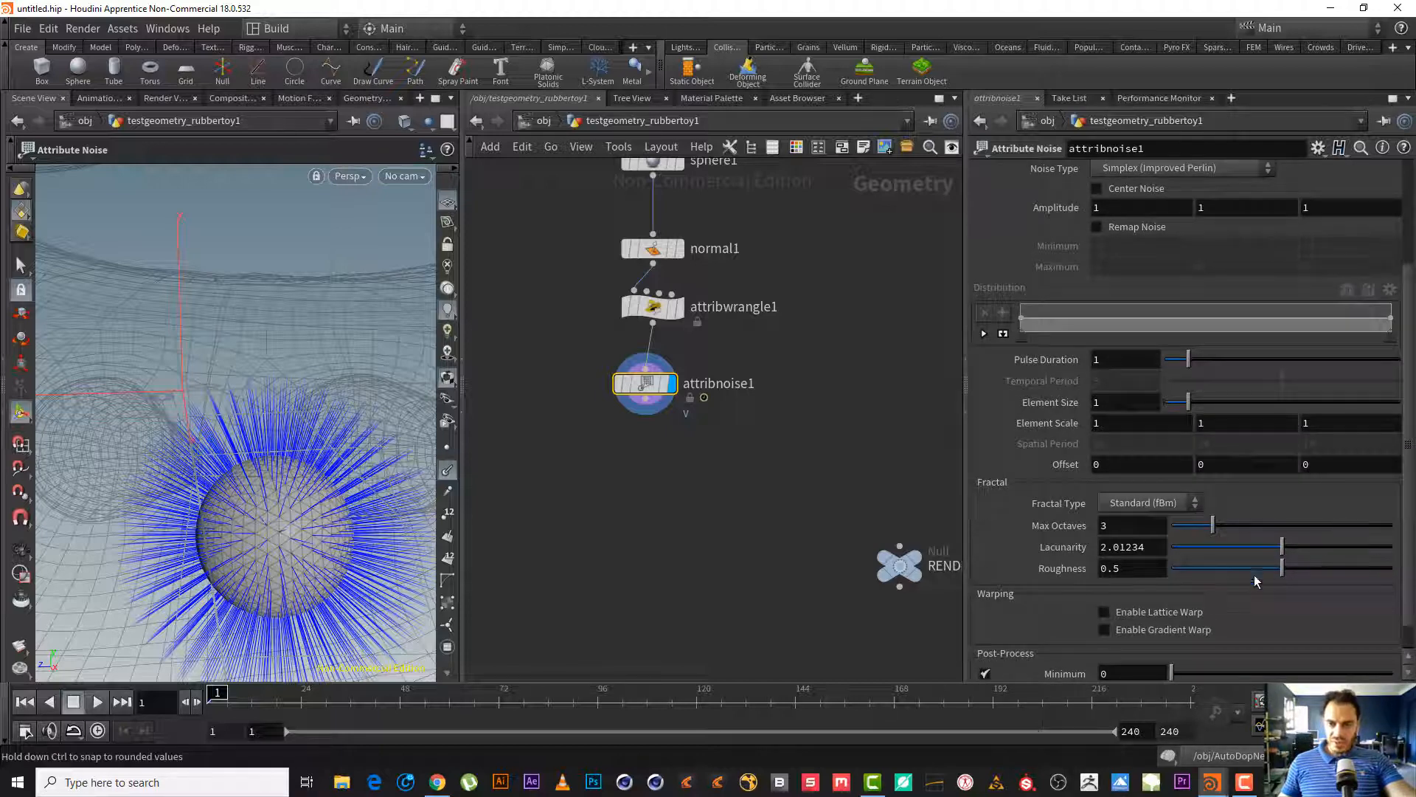
pyautogui.moveTo(1327, 569); pyautogui.dragTo(1295, 547)
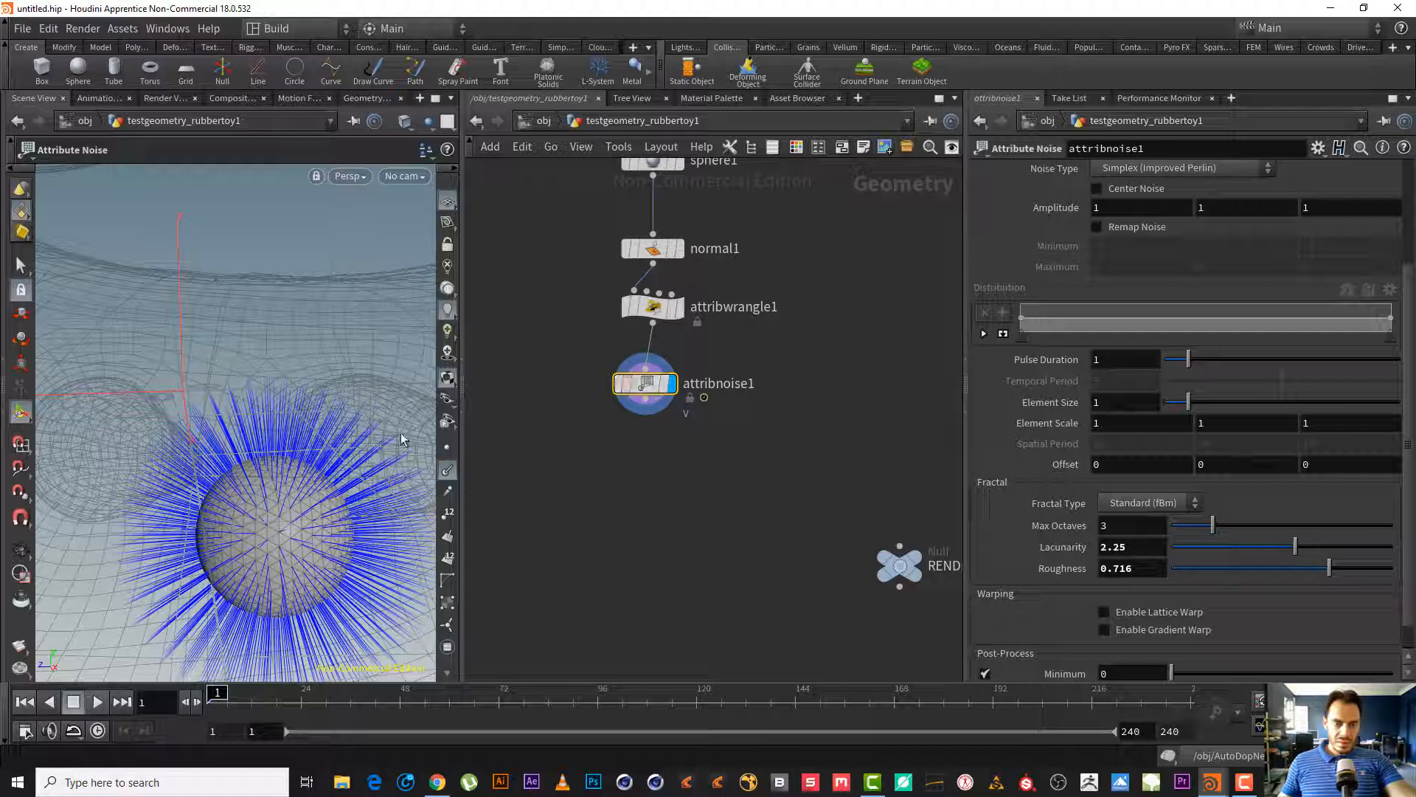
# - Hide the point normals in the viewport and visualize the v attribute from the Attribute Noise node's information
pyautogui.moveTo(634, 472); pyautogui.dragTo(691, 495, button='middle')
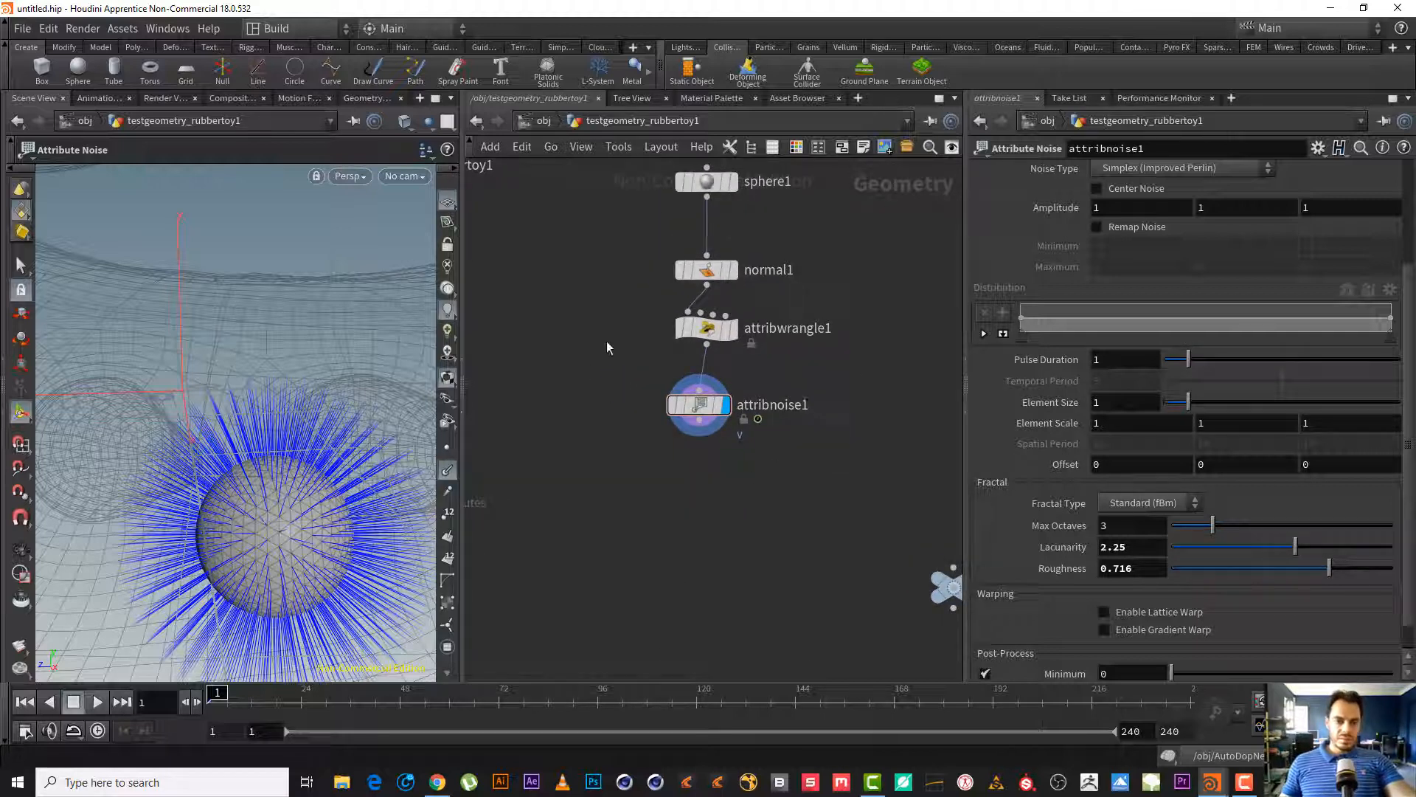
pyautogui.scroll(-5, 606, 342)
pyautogui.moveTo(610, 396); pyautogui.dragTo(704, 373, button='middle')
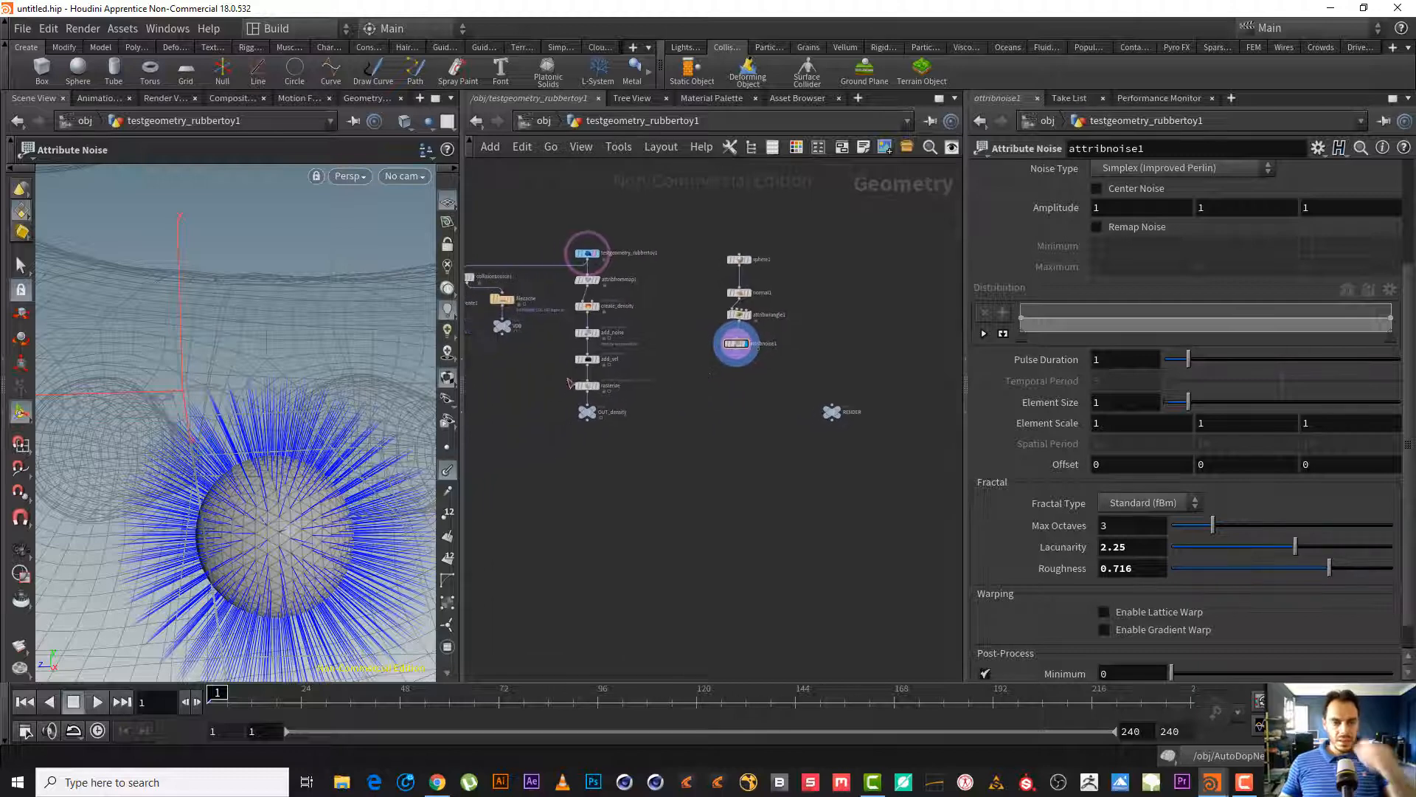
pyautogui.click(448, 474)
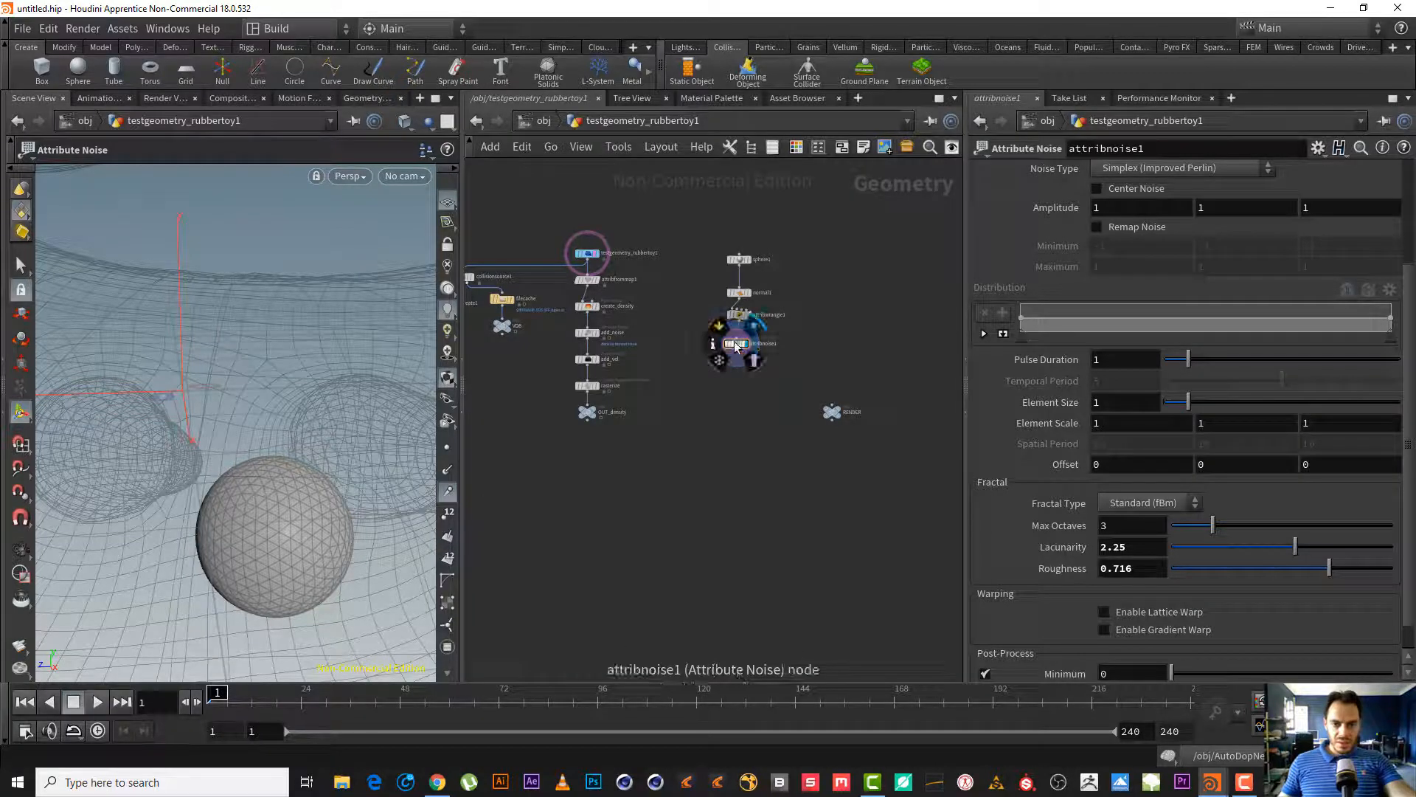
pyautogui.rightClick(736, 348)
pyautogui.press('Escape')
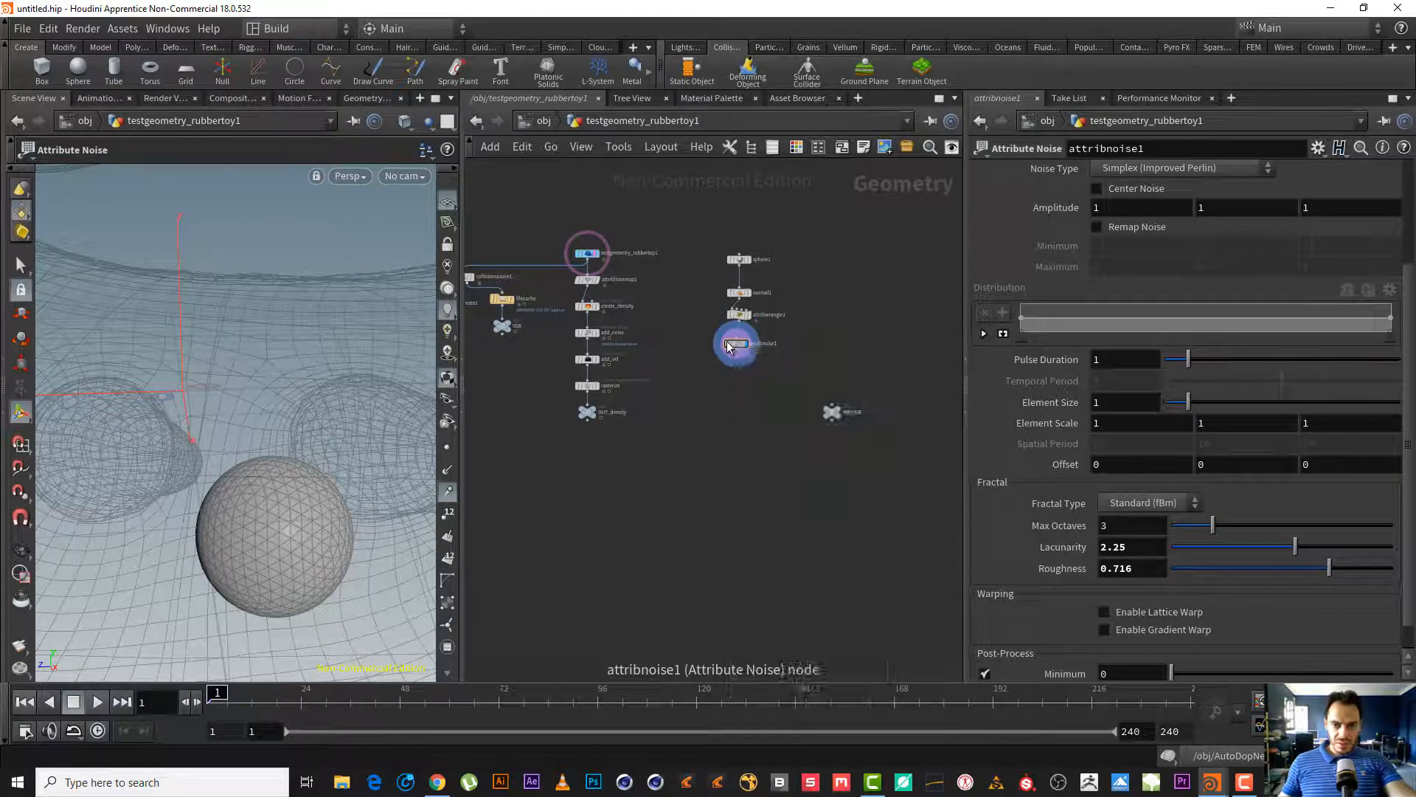
pyautogui.scroll(8, 730, 348)
pyautogui.click(693, 296)
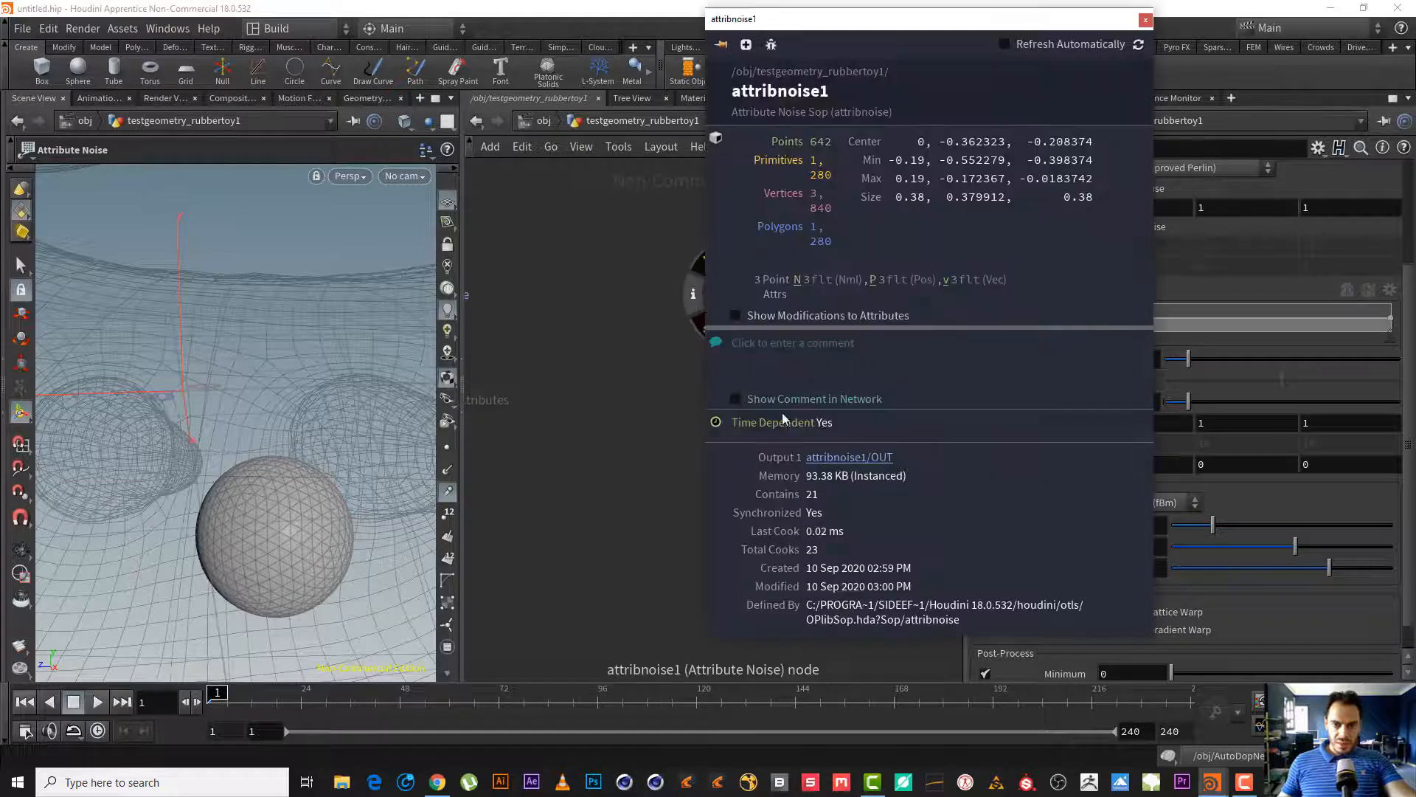
pyautogui.click(947, 281)
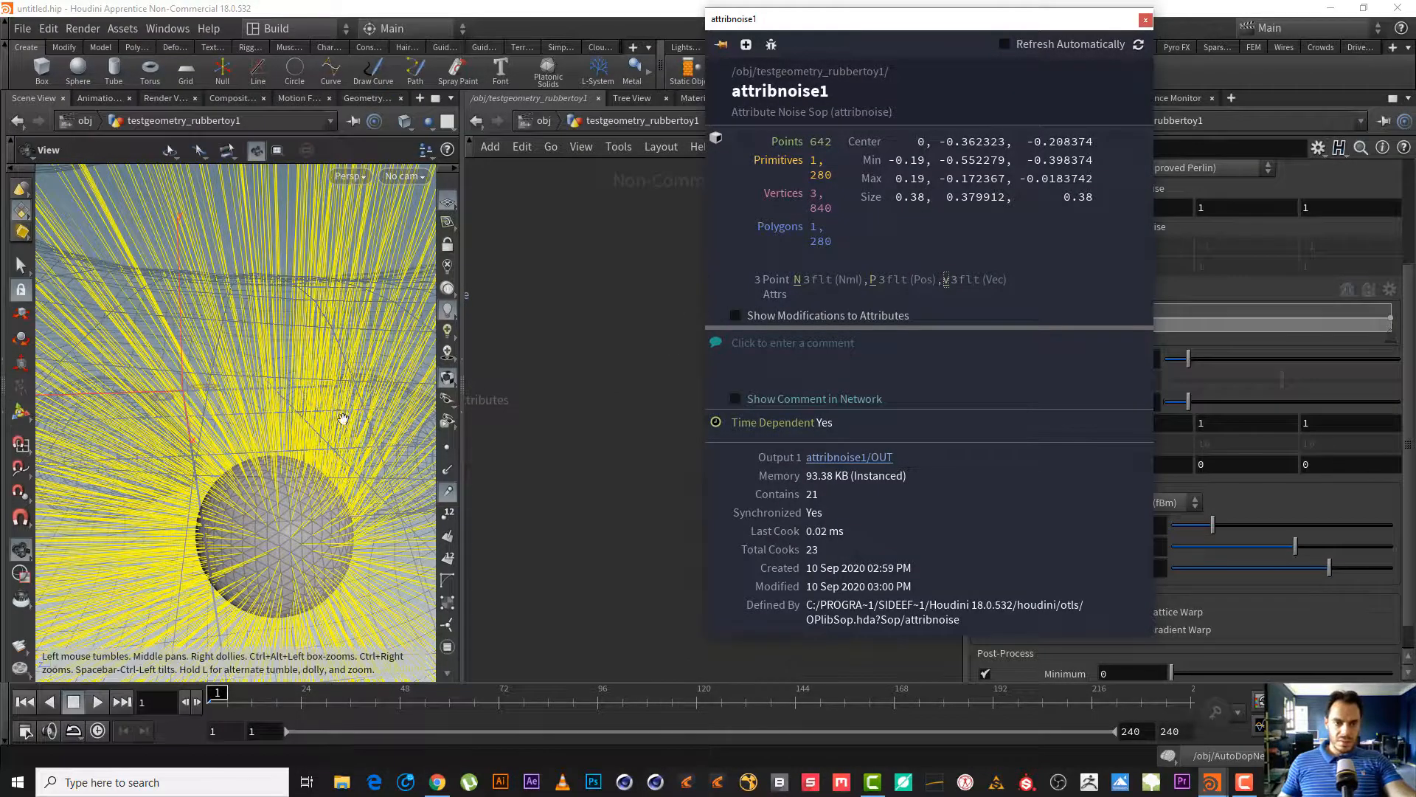
# - Play the animation to frame 40 to examine how the sphere's visualized velocity vectors vary over time
pyautogui.keyDown('alt'); pyautogui.moveTo(342, 420); pyautogui.dragTo(180, 499, button='right'); pyautogui.keyUp('alt')
pyautogui.keyDown('alt'); pyautogui.moveTo(267, 436); pyautogui.dragTo(215, 515, button='right'); pyautogui.keyUp('alt')
pyautogui.moveTo(215, 515)
pyautogui.mouseDown()
pyautogui.moveTo(180, 512)
pyautogui.moveTo(231, 472)
pyautogui.moveTo(221, 489)
pyautogui.mouseUp()
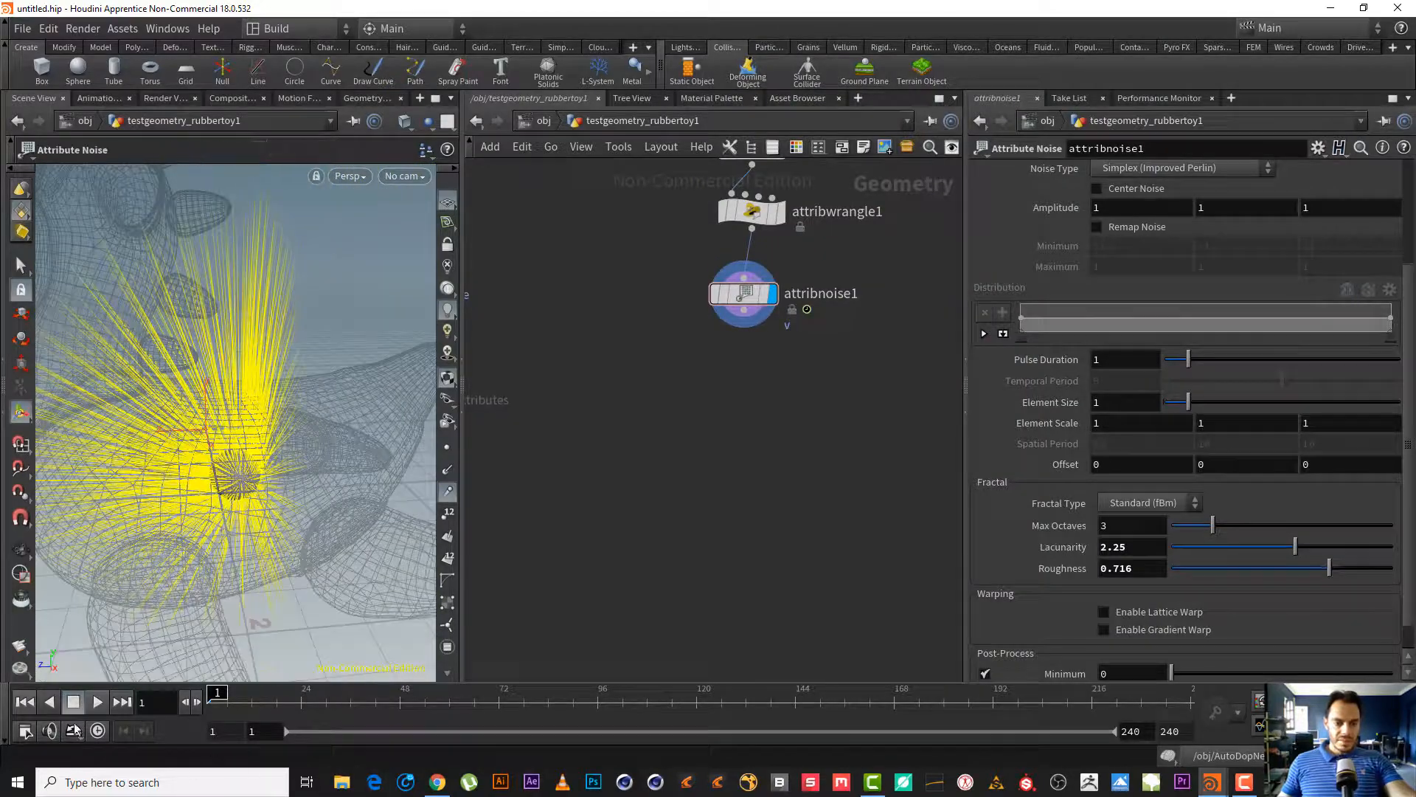
pyautogui.click(103, 701)
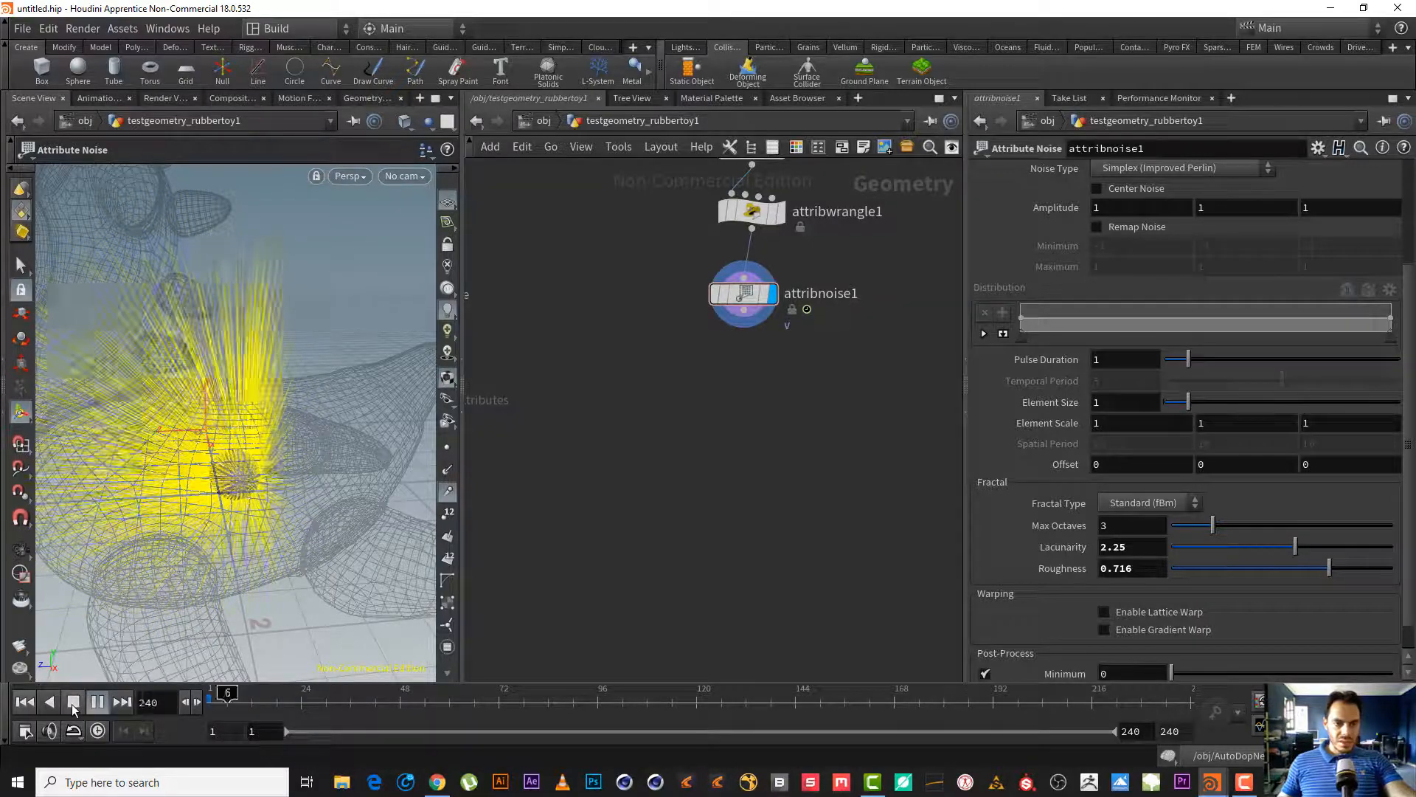
pyautogui.click(74, 706)
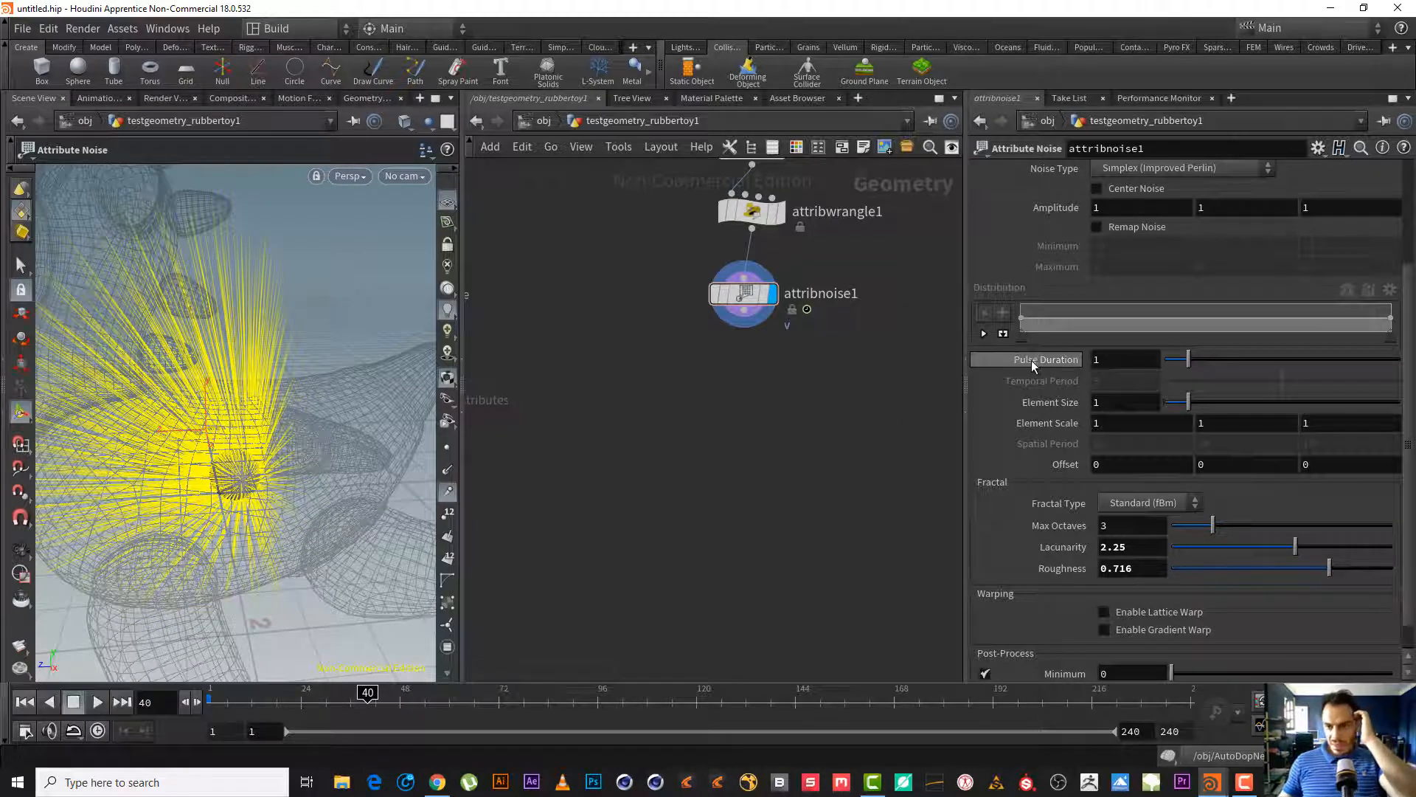
# - Turn off the v attribute visualization and view the small sphere inside the whole rubber toy
pyautogui.scroll(5, 770, 351)
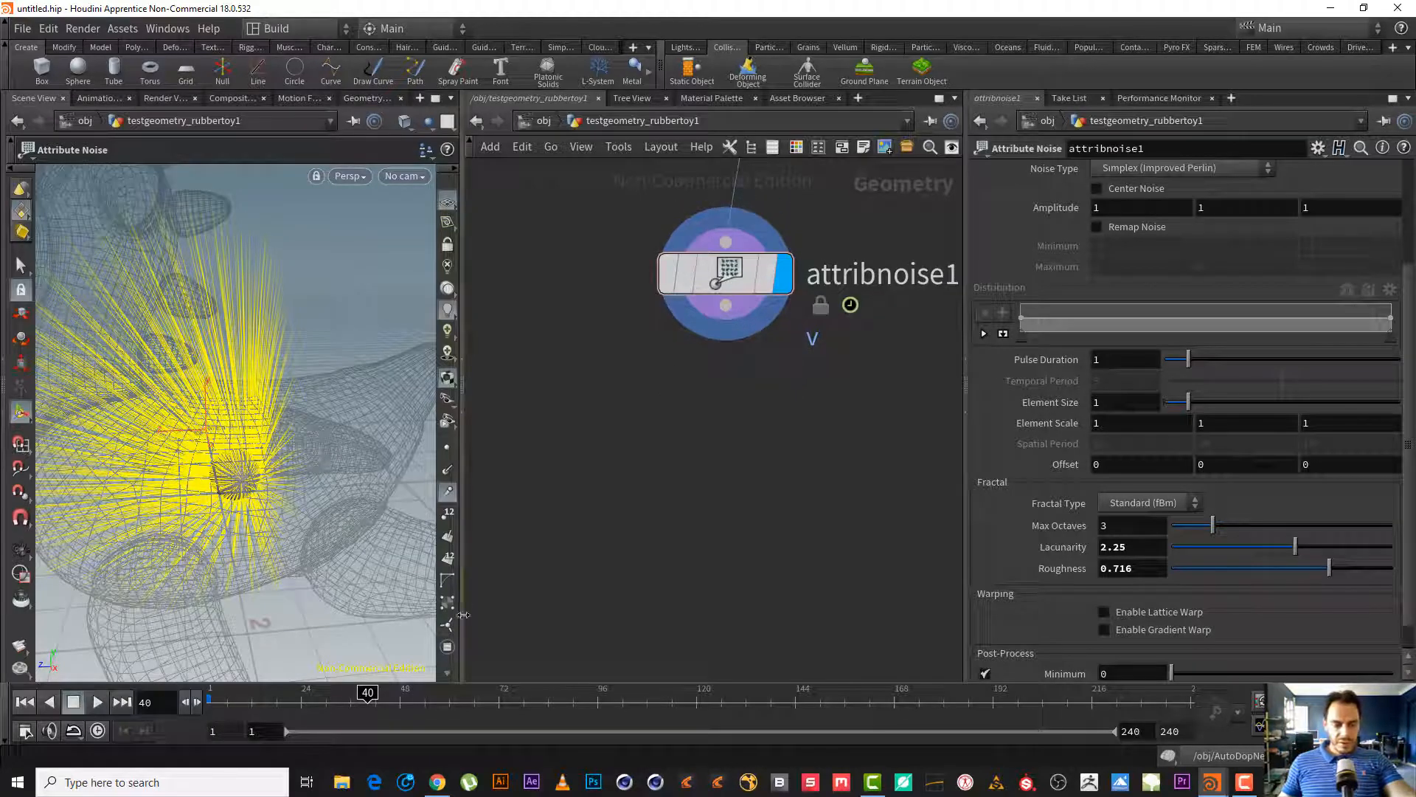
pyautogui.click(446, 675)
pyautogui.click(448, 631)
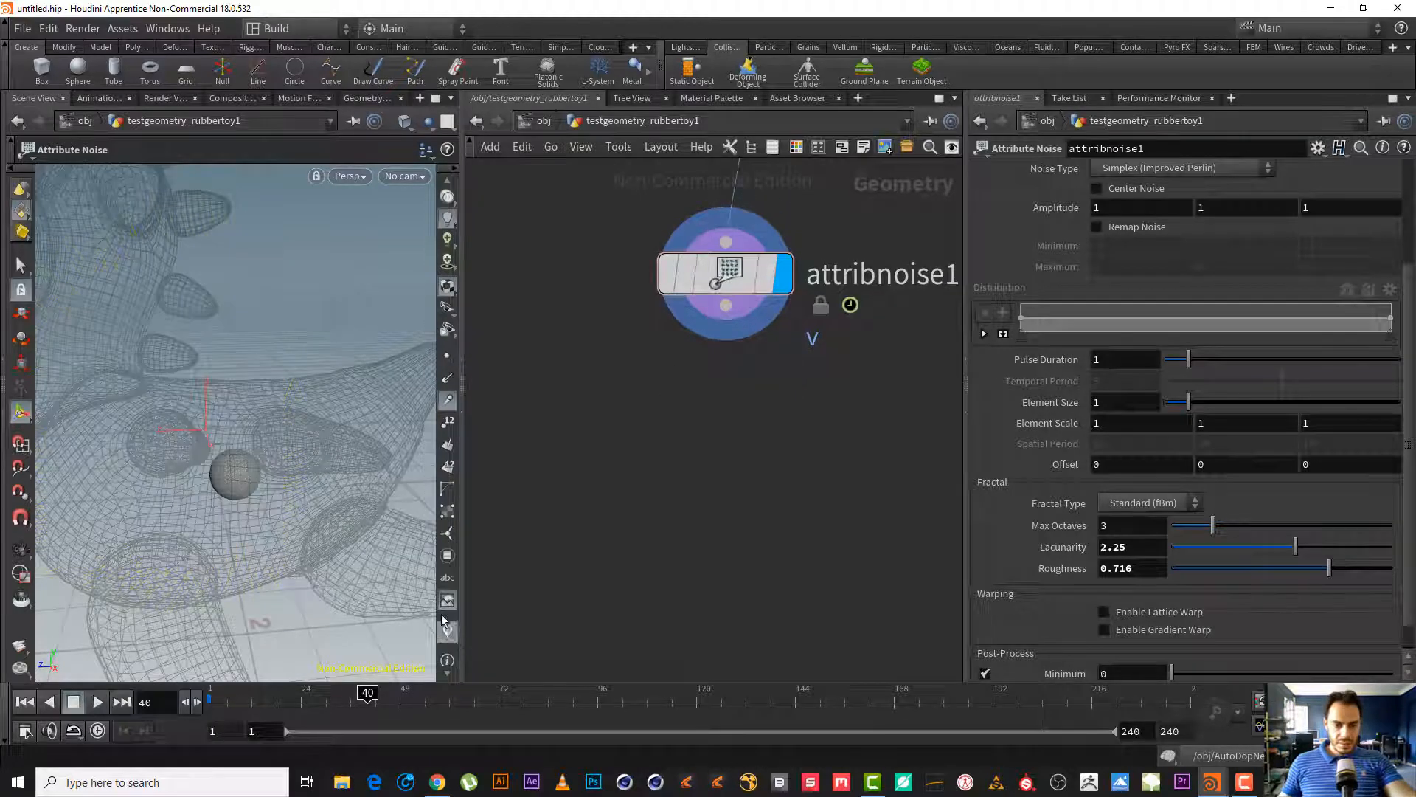
pyautogui.scroll(-3, 687, 458)
pyautogui.scroll(-2, 670, 511)
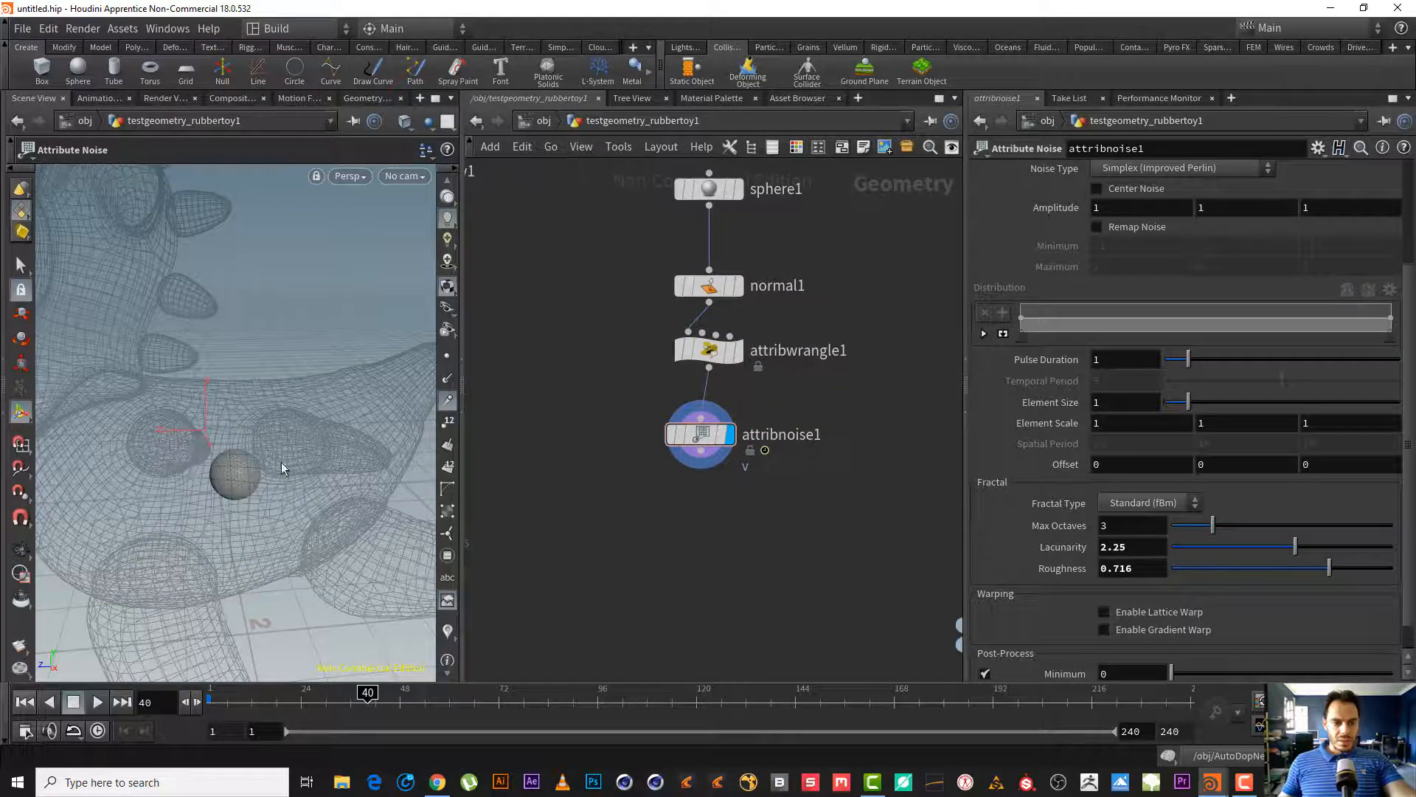
pyautogui.keyDown('alt'); pyautogui.moveTo(281, 461); pyautogui.dragTo(248, 474, button='right'); pyautogui.keyUp('alt')
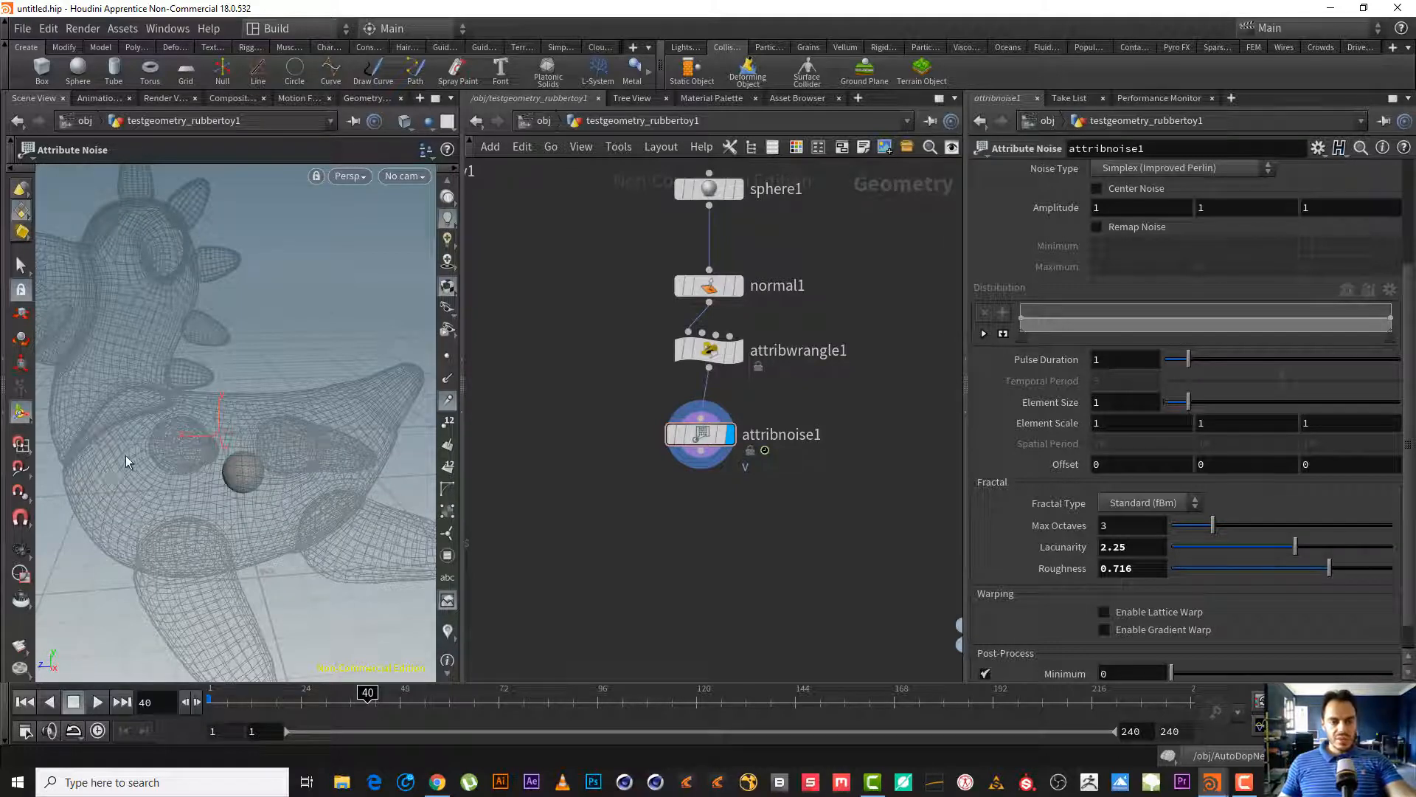
pyautogui.moveTo(255, 460)
pyautogui.keyDown('alt'); pyautogui.mouseDown()
pyautogui.moveTo(228, 468)
pyautogui.moveTo(241, 465)
pyautogui.mouseUp(); pyautogui.keyUp('alt')
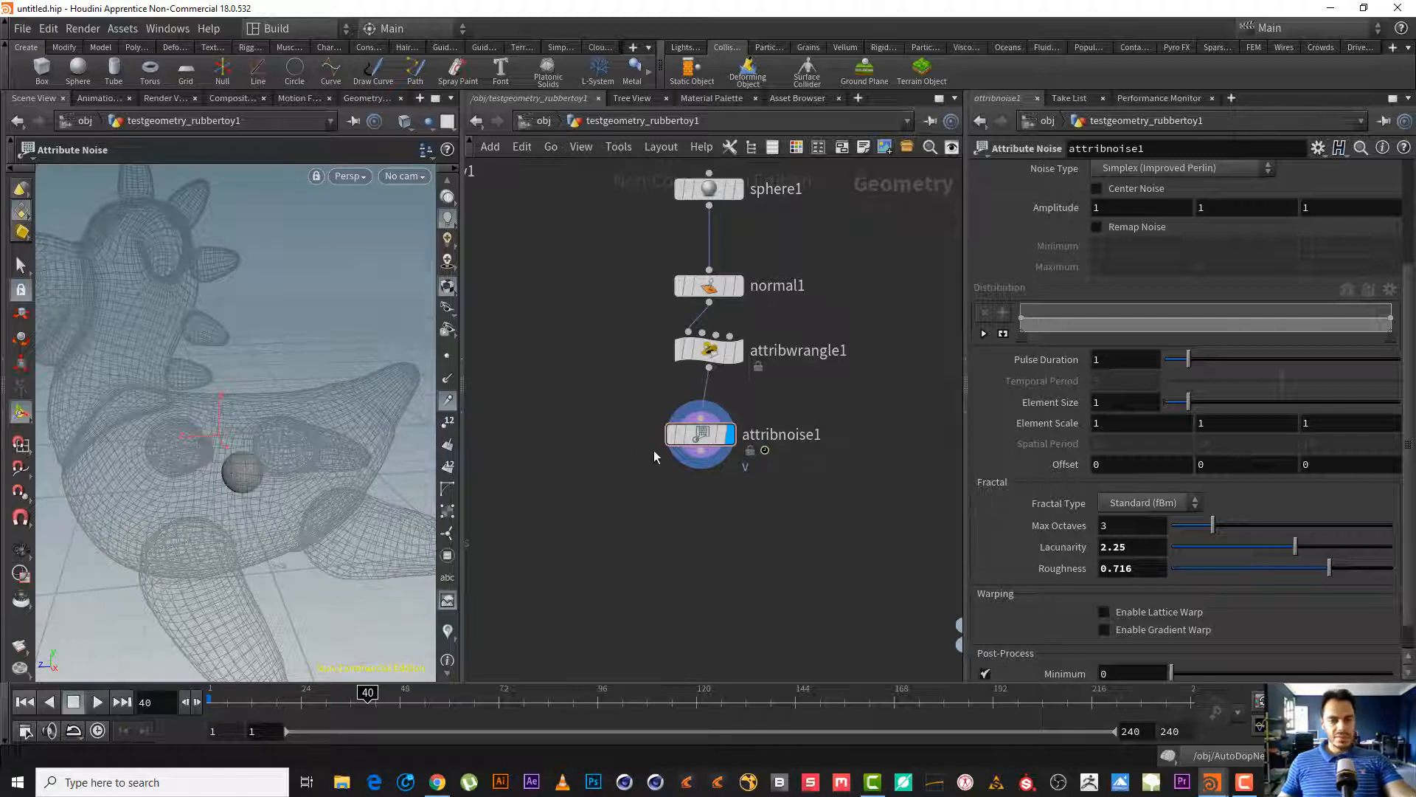
# - Display the sphere node and move it up in the network to make room above the Normal node
pyautogui.moveTo(709, 505); pyautogui.dragTo(713, 456, button='middle')
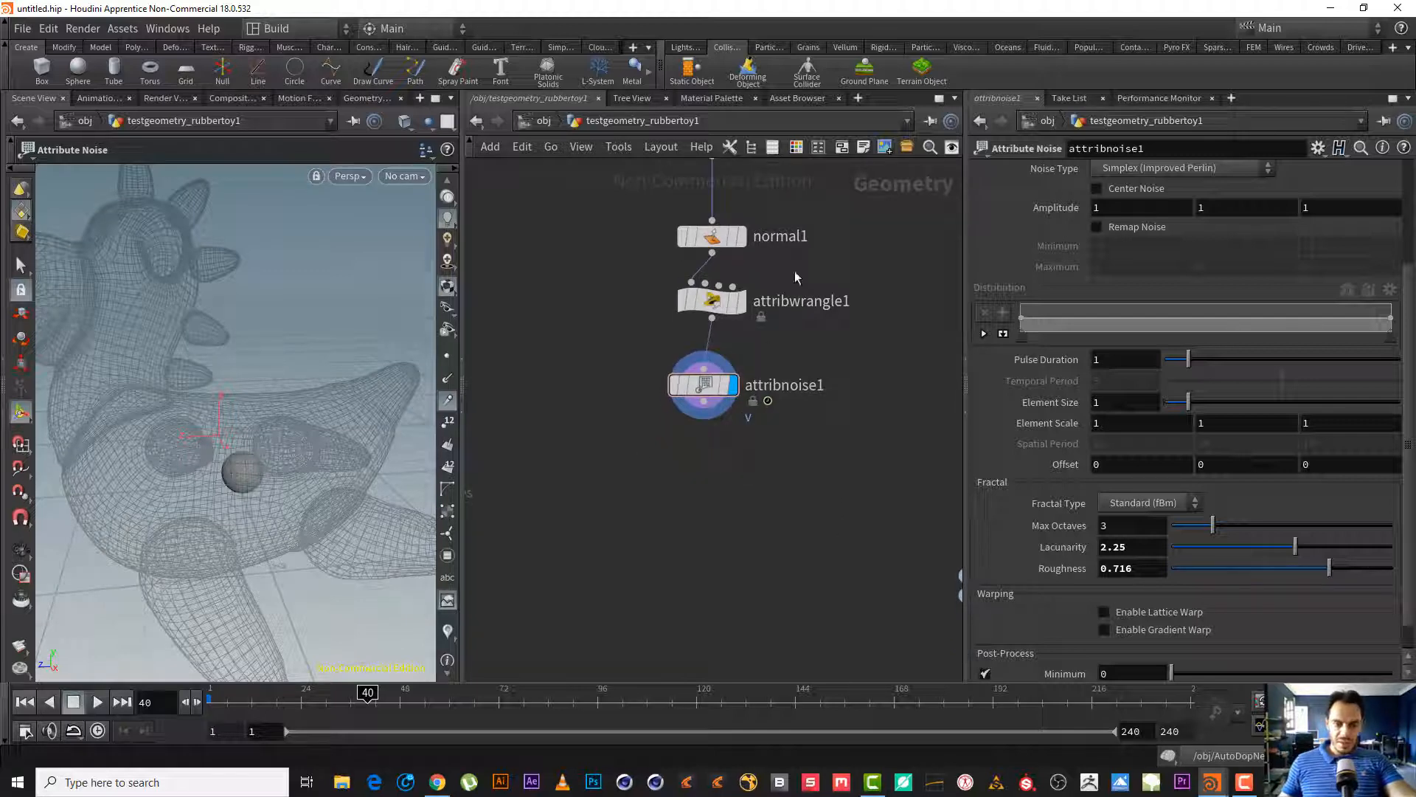
pyautogui.moveTo(795, 278); pyautogui.dragTo(802, 468, button='middle')
pyautogui.click(710, 356)
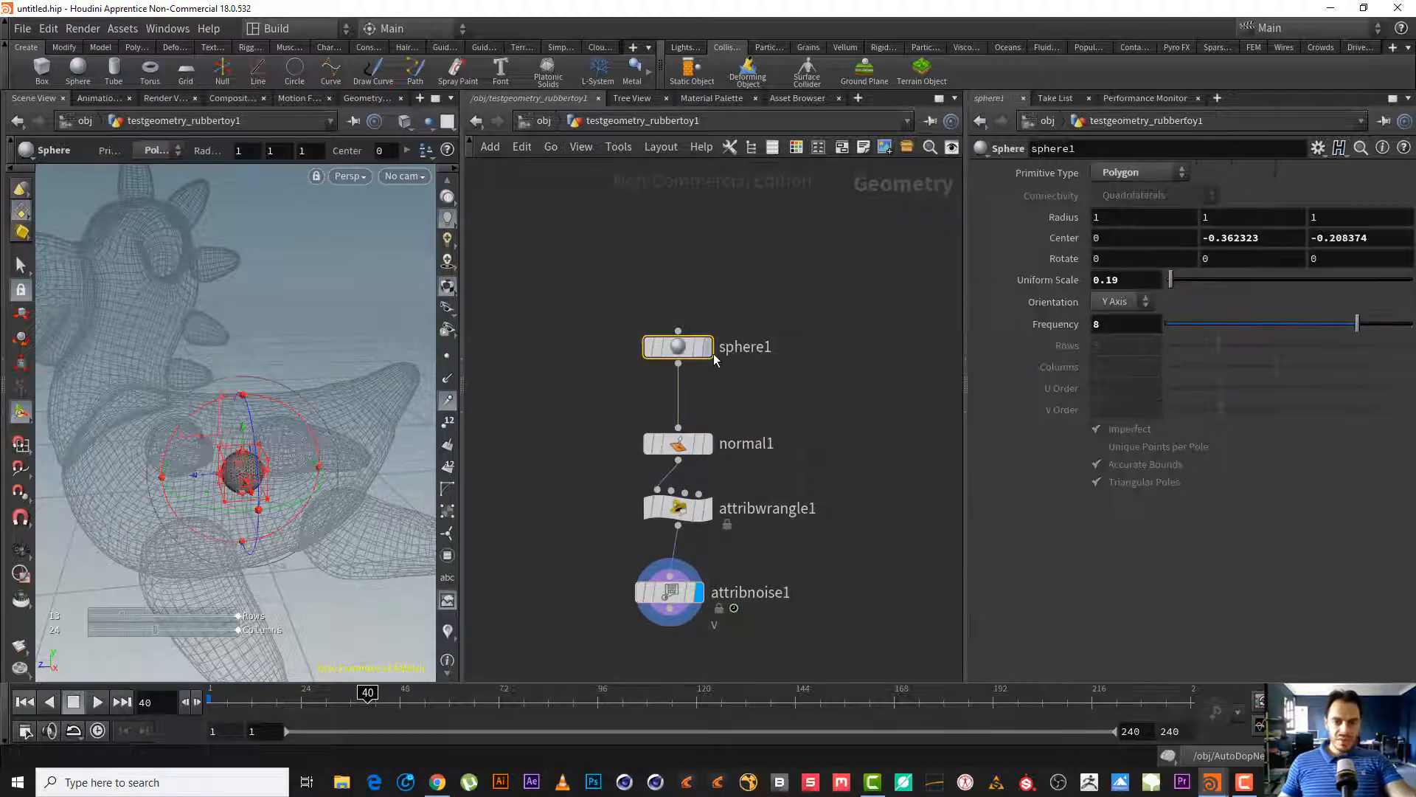
pyautogui.click(706, 347)
pyautogui.moveTo(690, 352); pyautogui.dragTo(689, 315)
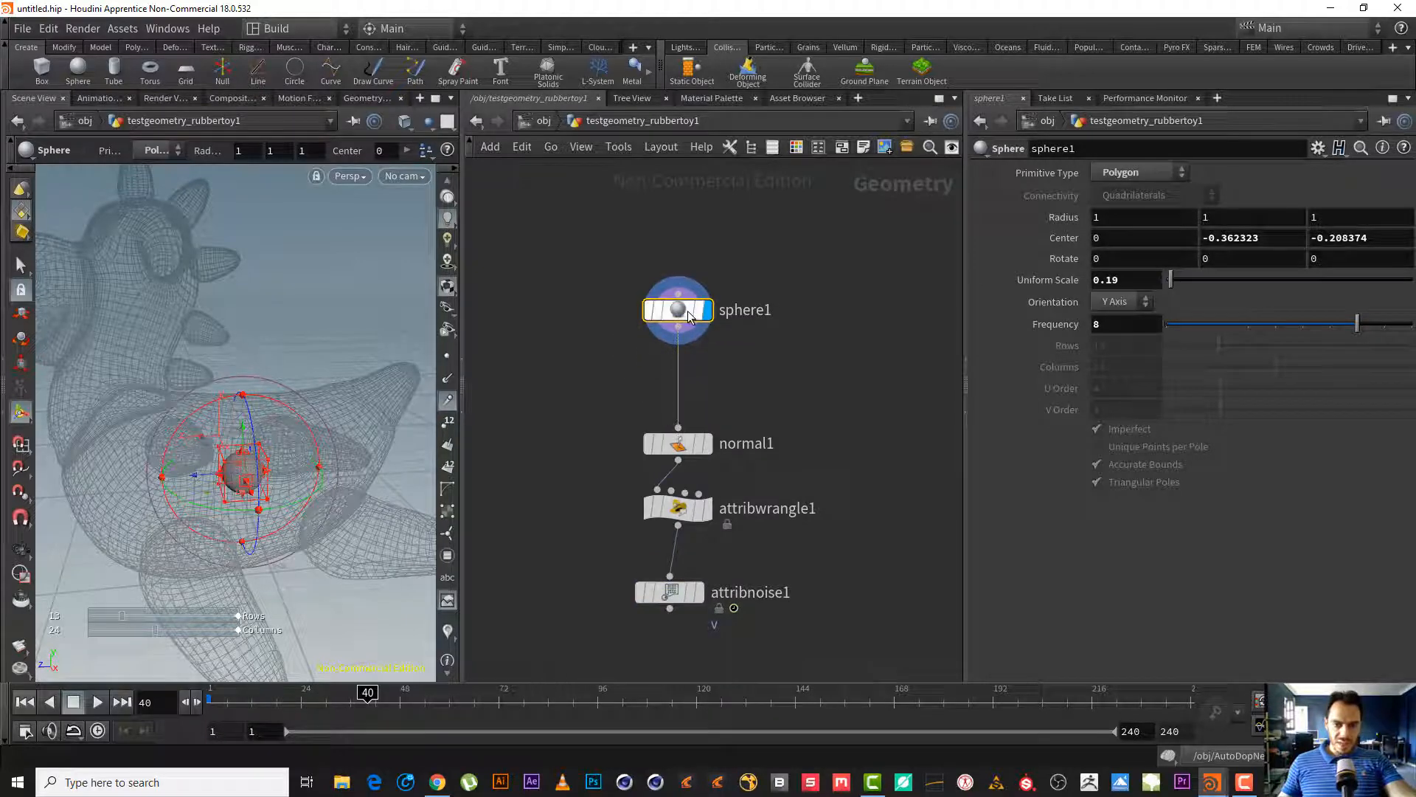
# - Insert a Transform node on the connection between the sphere and the Normal node
pyautogui.press('Tab')
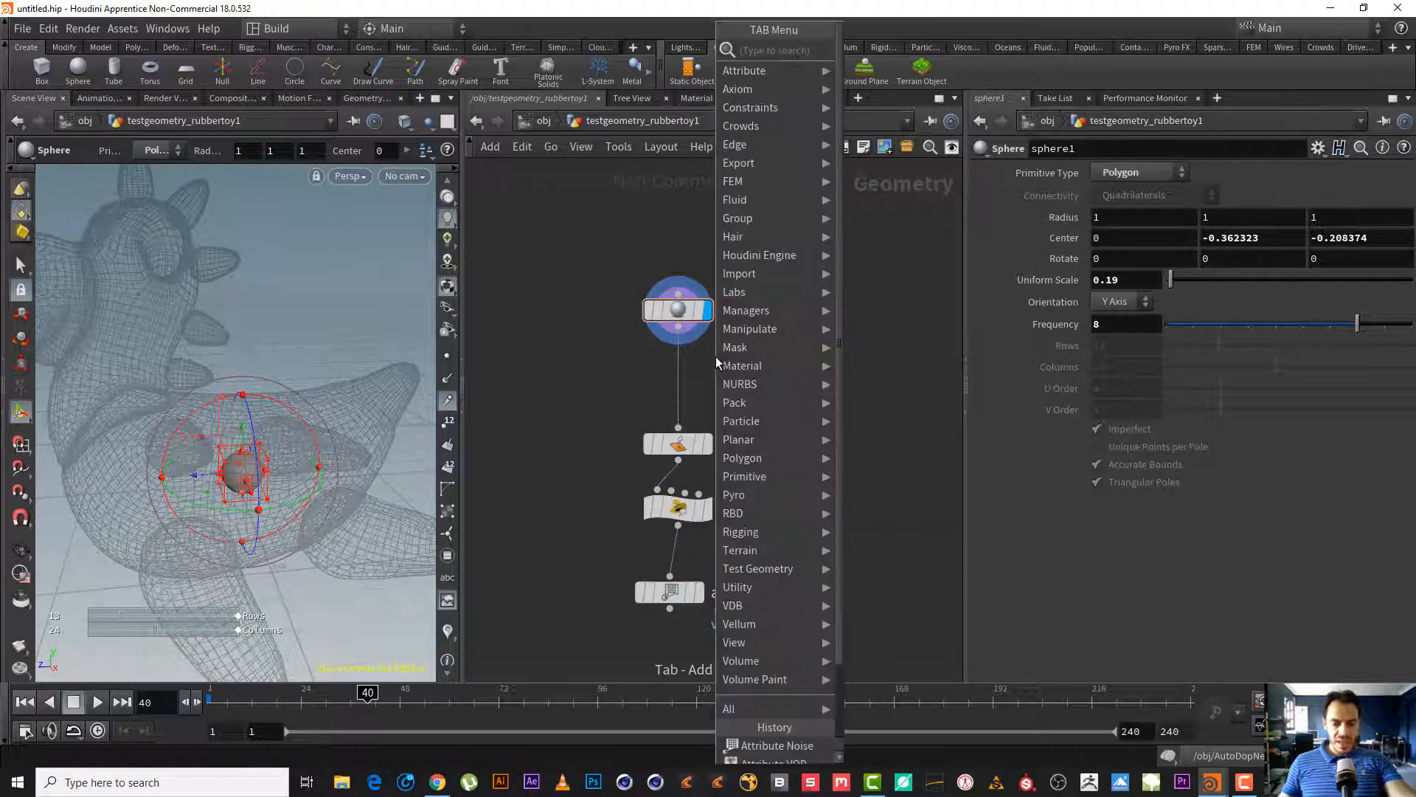
pyautogui.write('tra')
pyautogui.press('Down')
pyautogui.press('Down')
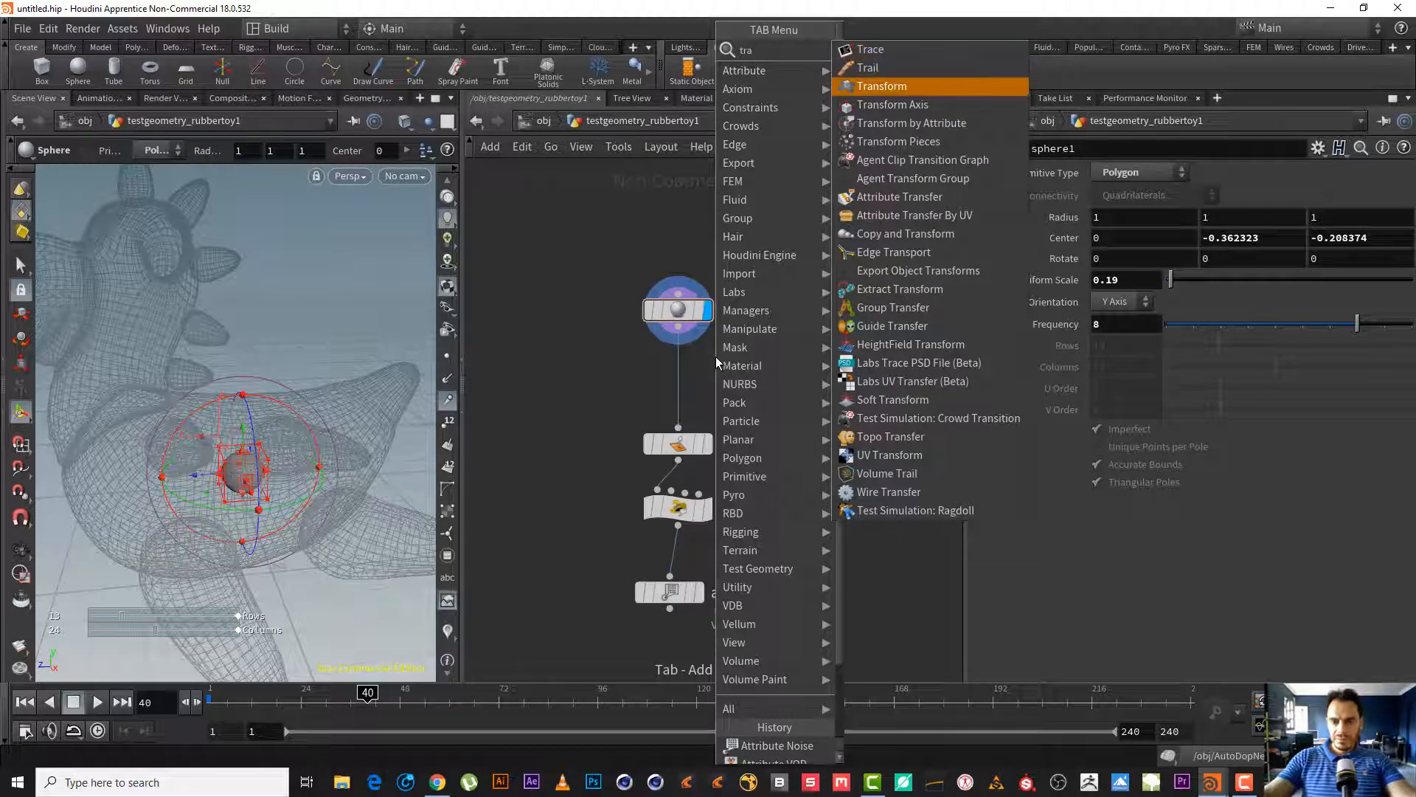
pyautogui.press('Return')
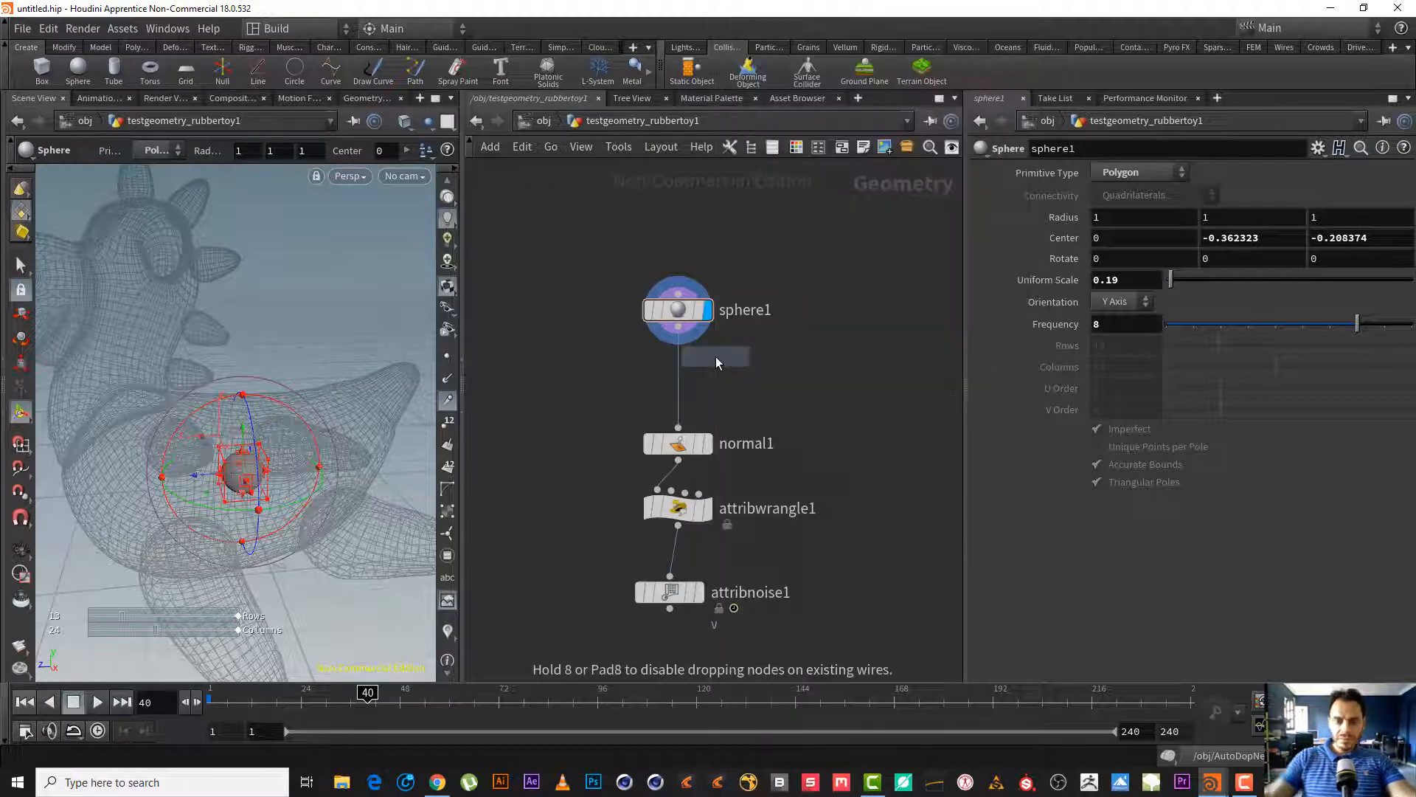
pyautogui.click(681, 380)
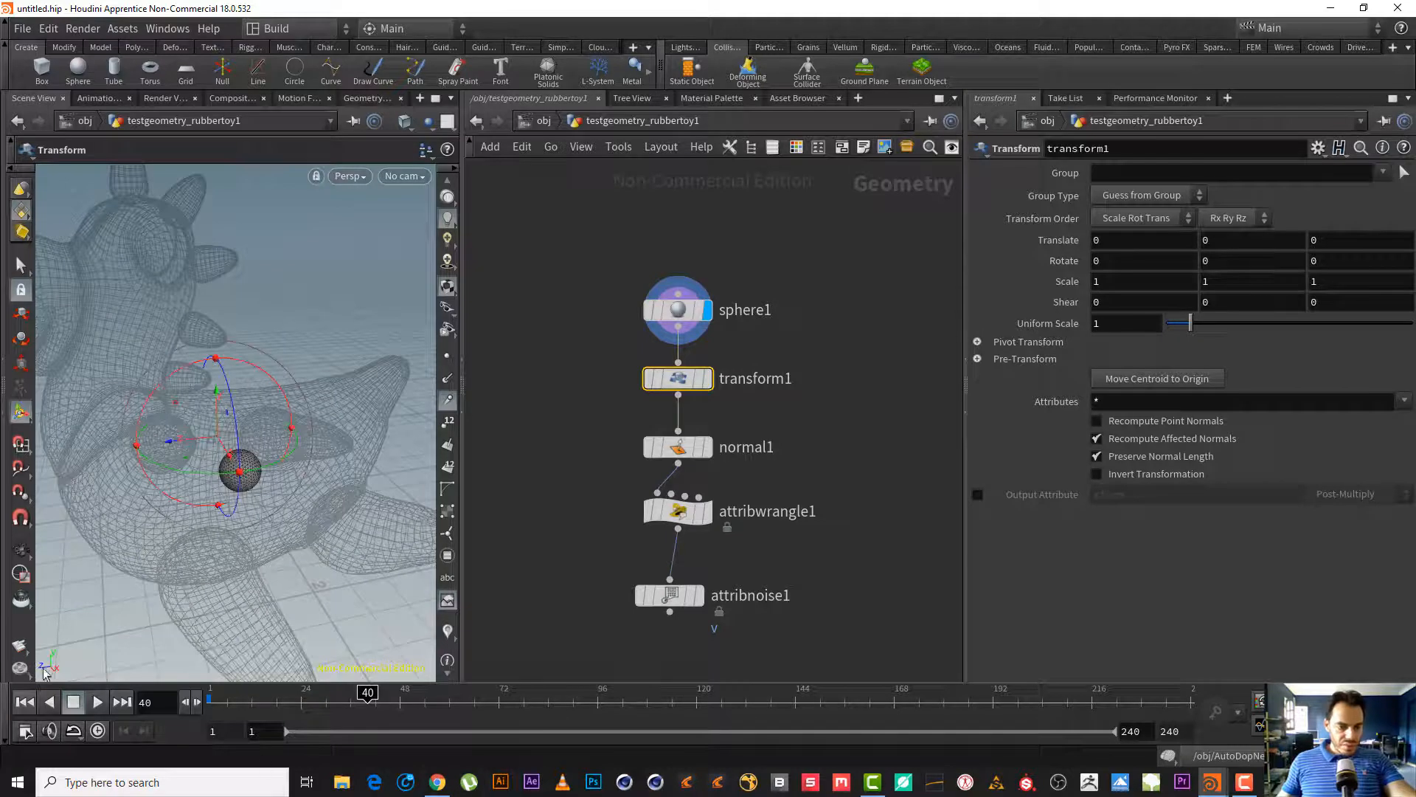
pyautogui.click(1296, 240)
pyautogui.write('sin')
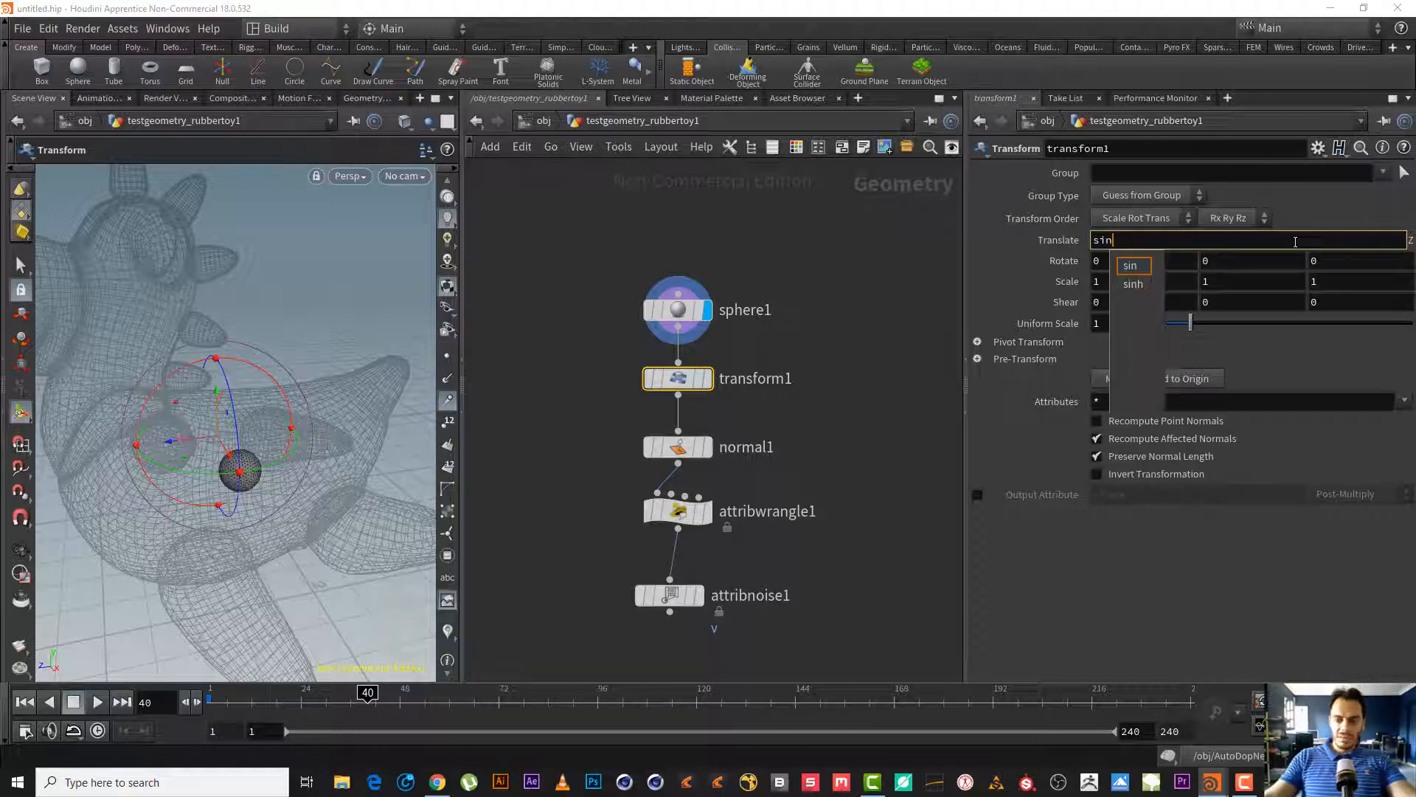
pyautogui.press('BackSpace')
pyautogui.press('BackSpace')
pyautogui.press('BackSpace')
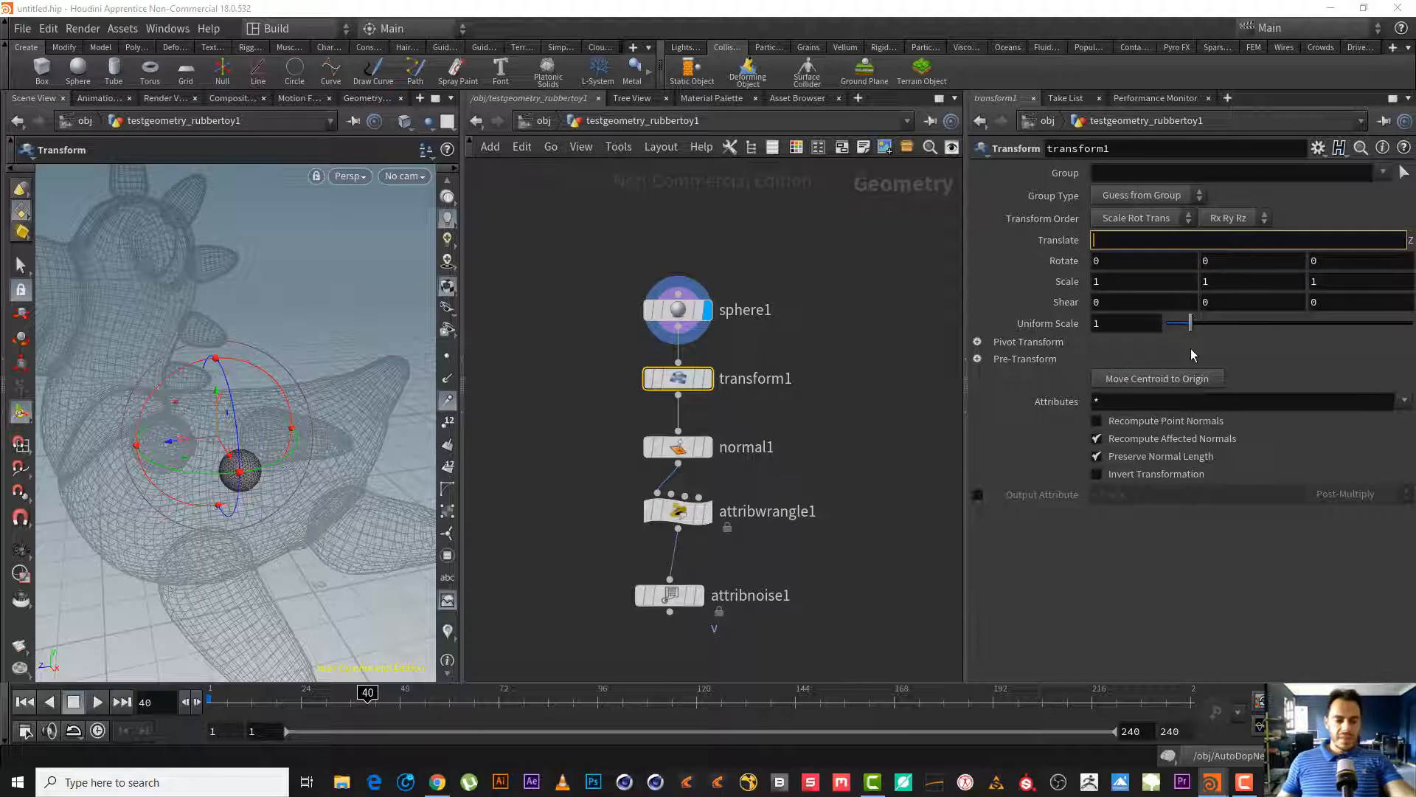
pyautogui.click(1191, 348)
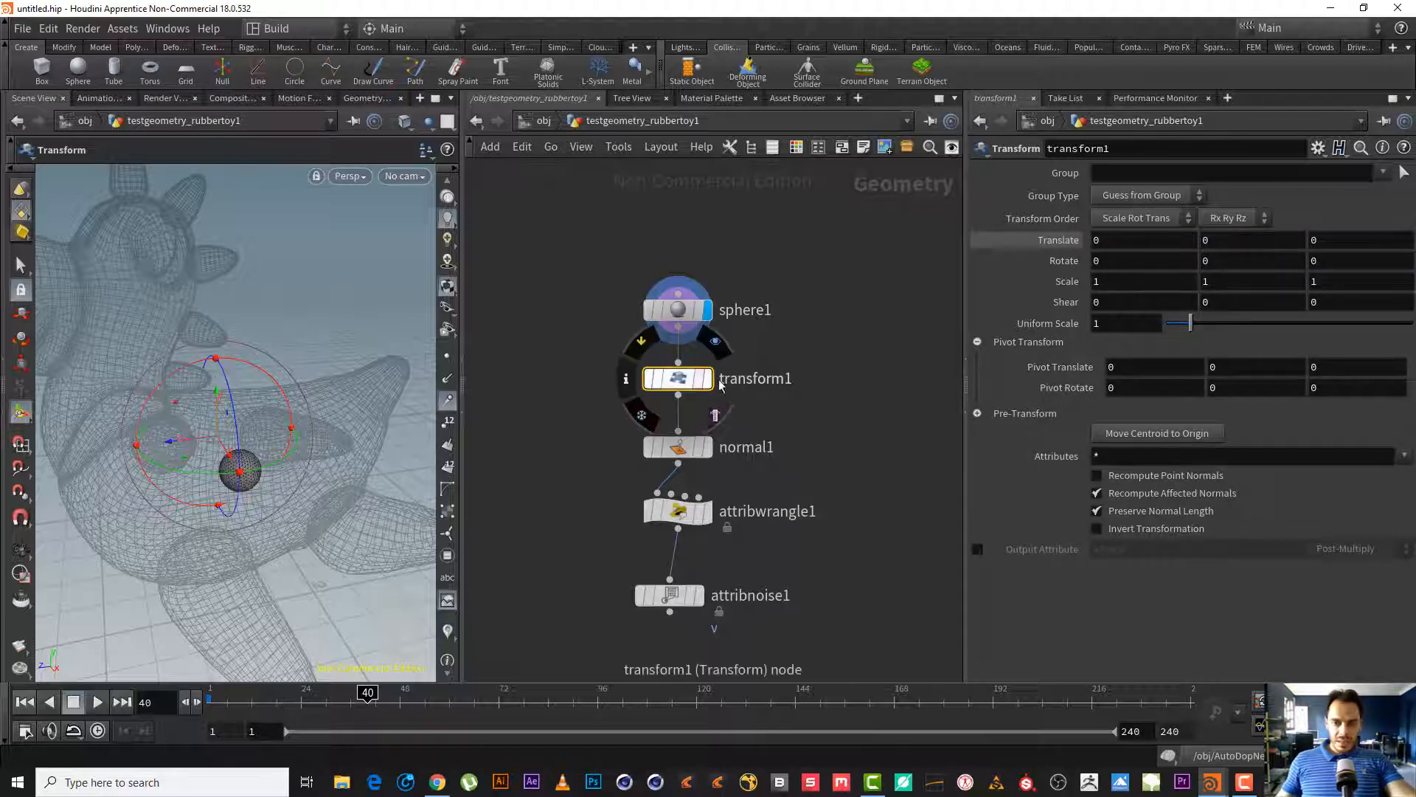
# - Apply a Wave Motion FX to the Transform node's Z translation
pyautogui.rightClick(1359, 233)
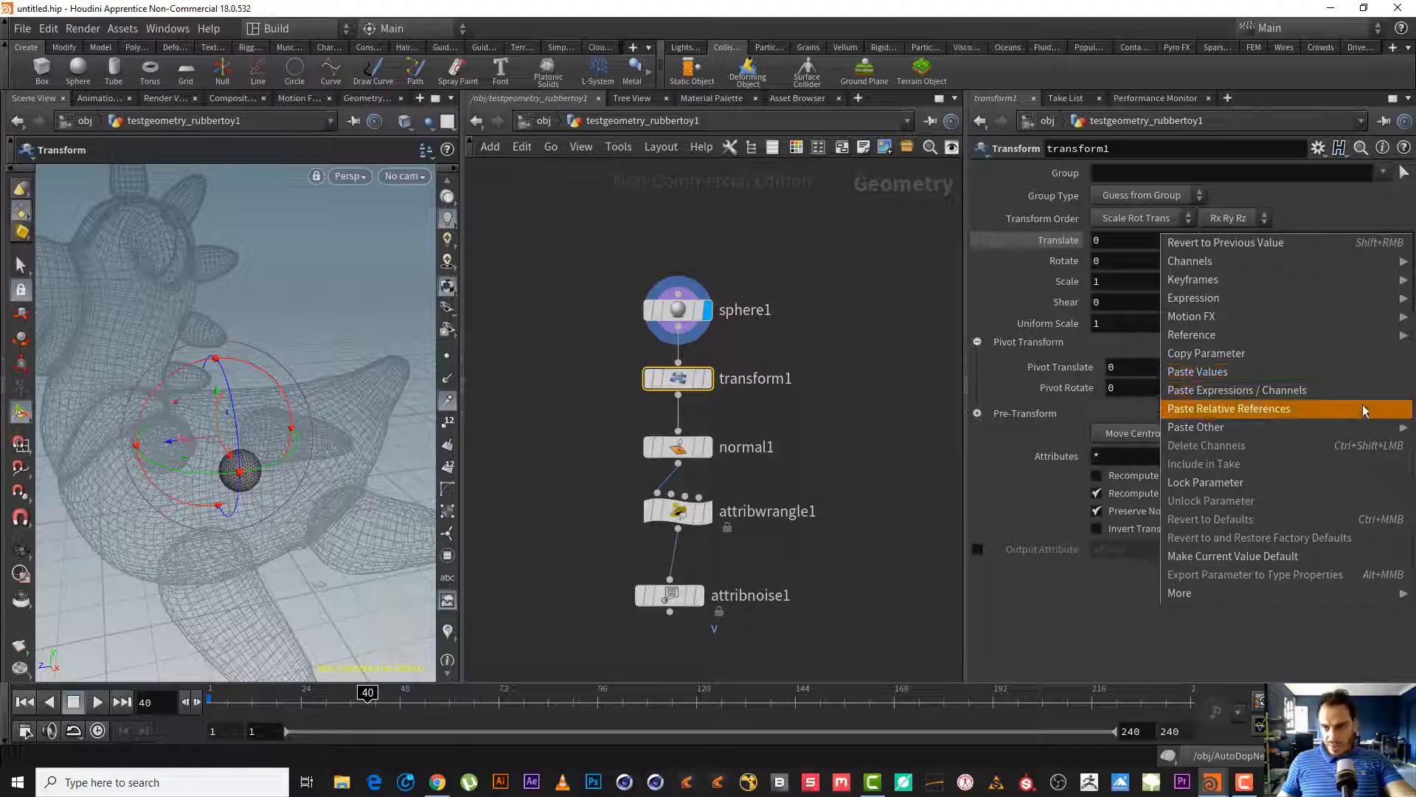
pyautogui.moveTo(1365, 317)
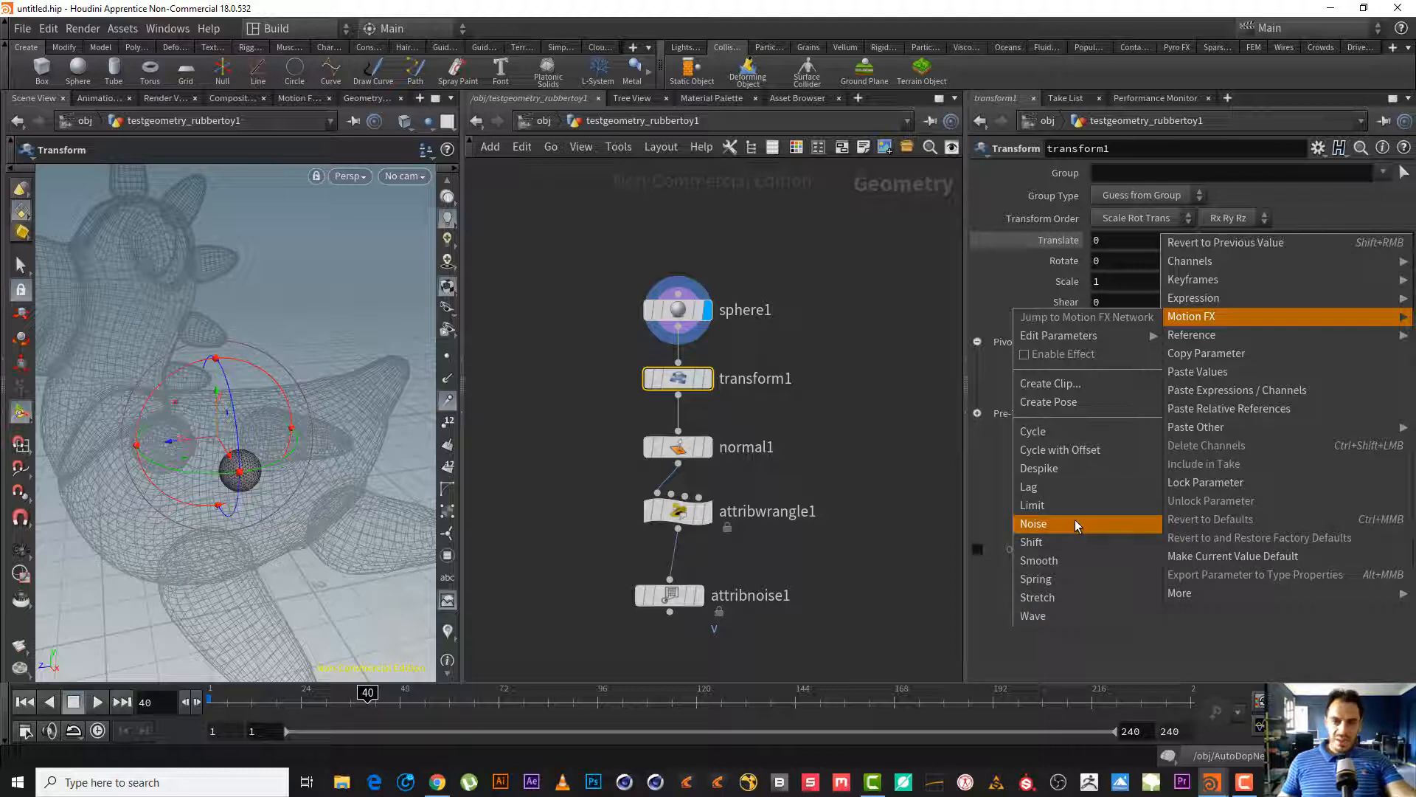
pyautogui.click(1080, 608)
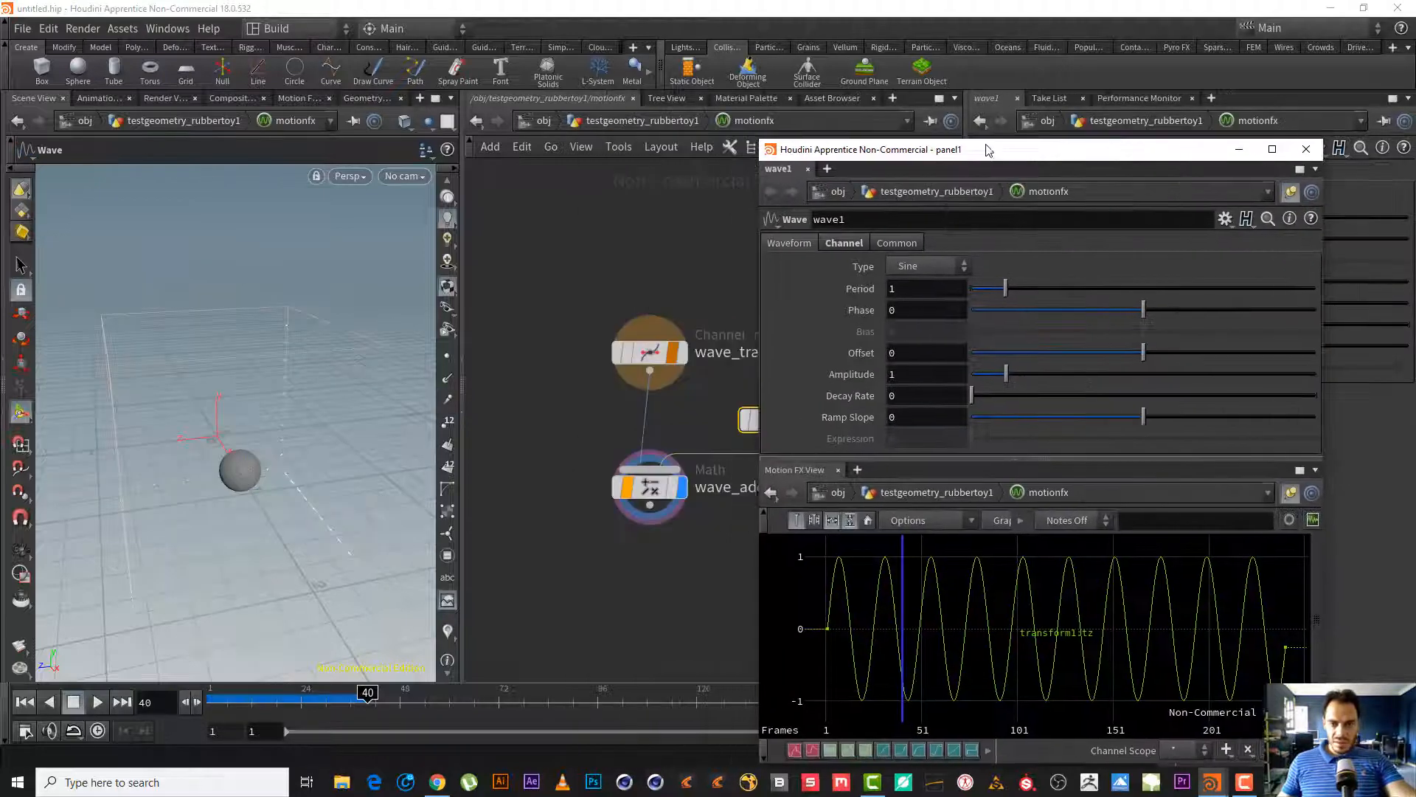
pyautogui.moveTo(823, 141); pyautogui.dragTo(1025, 126)
# - Rewind to frame 1 and play the animation up to frame 42 to check the wave motion
pyautogui.moveTo(254, 699); pyautogui.dragTo(208, 699)
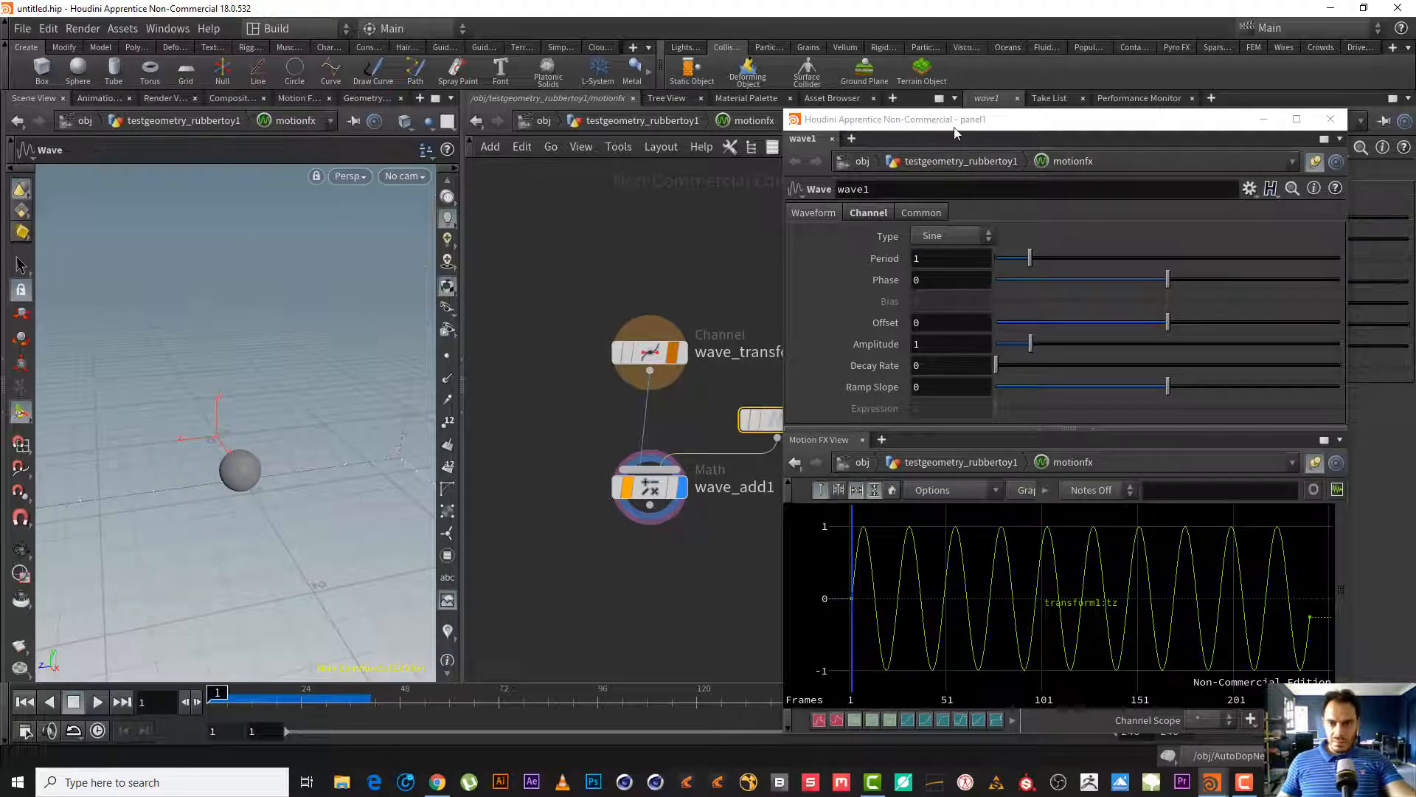
pyautogui.moveTo(956, 120); pyautogui.dragTo(929, 347)
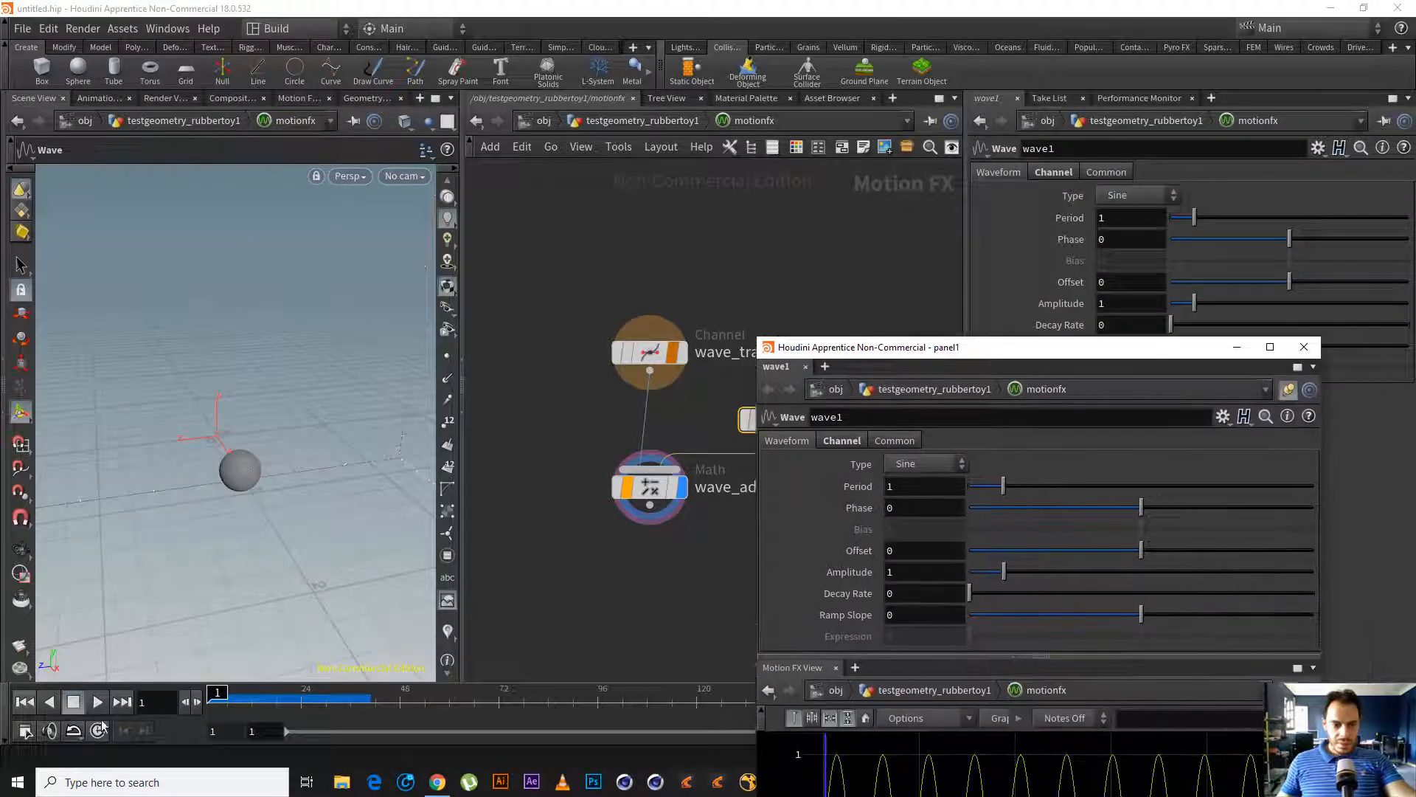
pyautogui.click(98, 702)
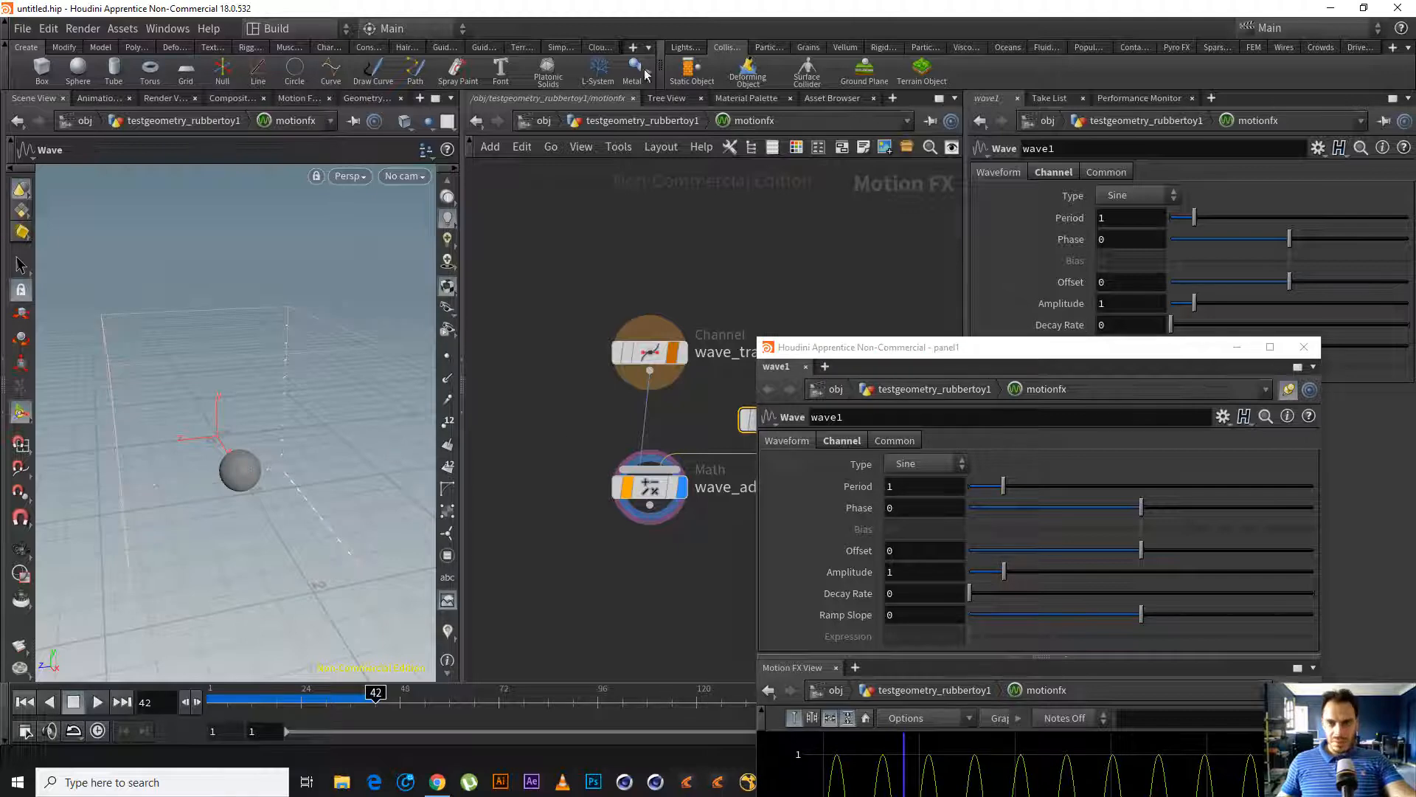
# - Return to the rubber toy's geometry network and display the Transform node
pyautogui.click(626, 121)
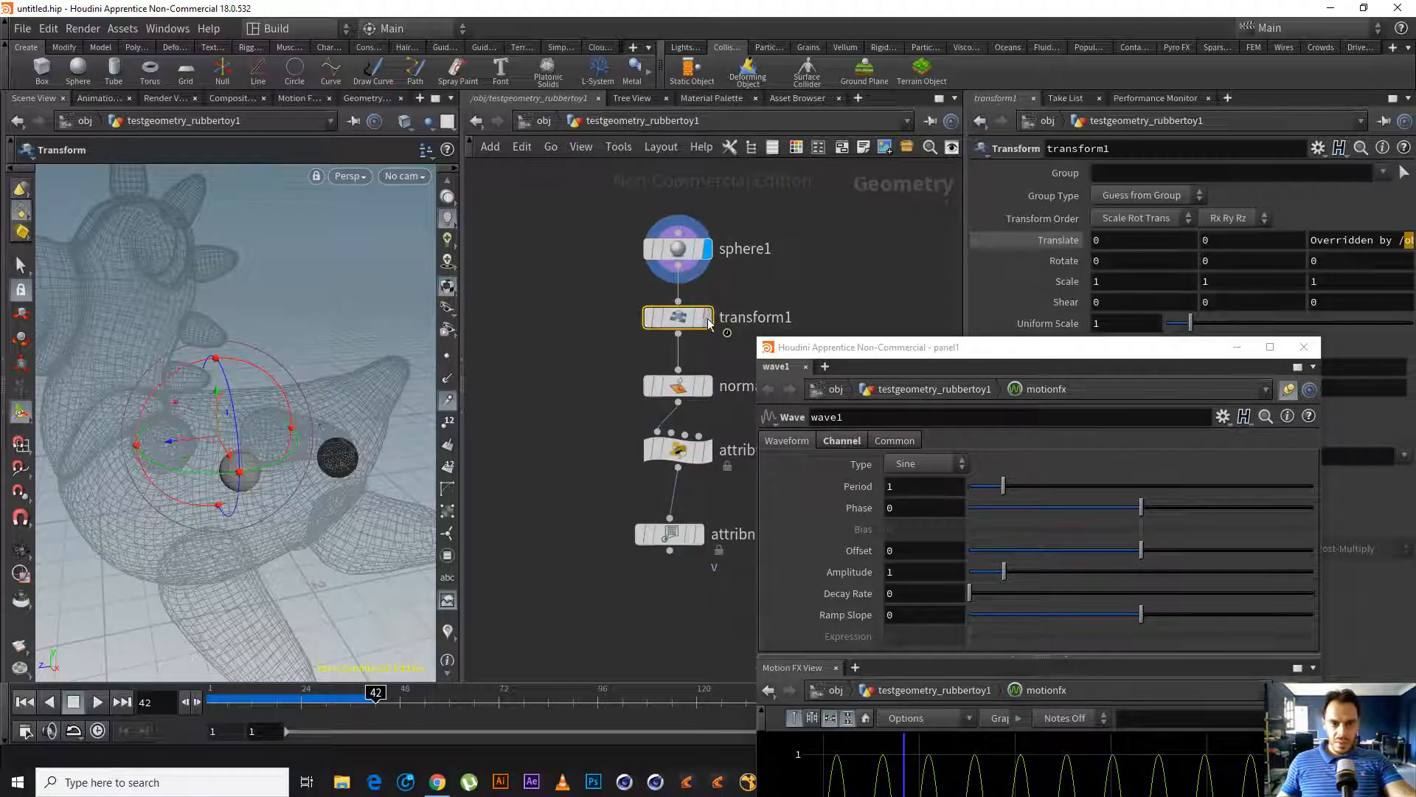
pyautogui.moveTo(714, 322)
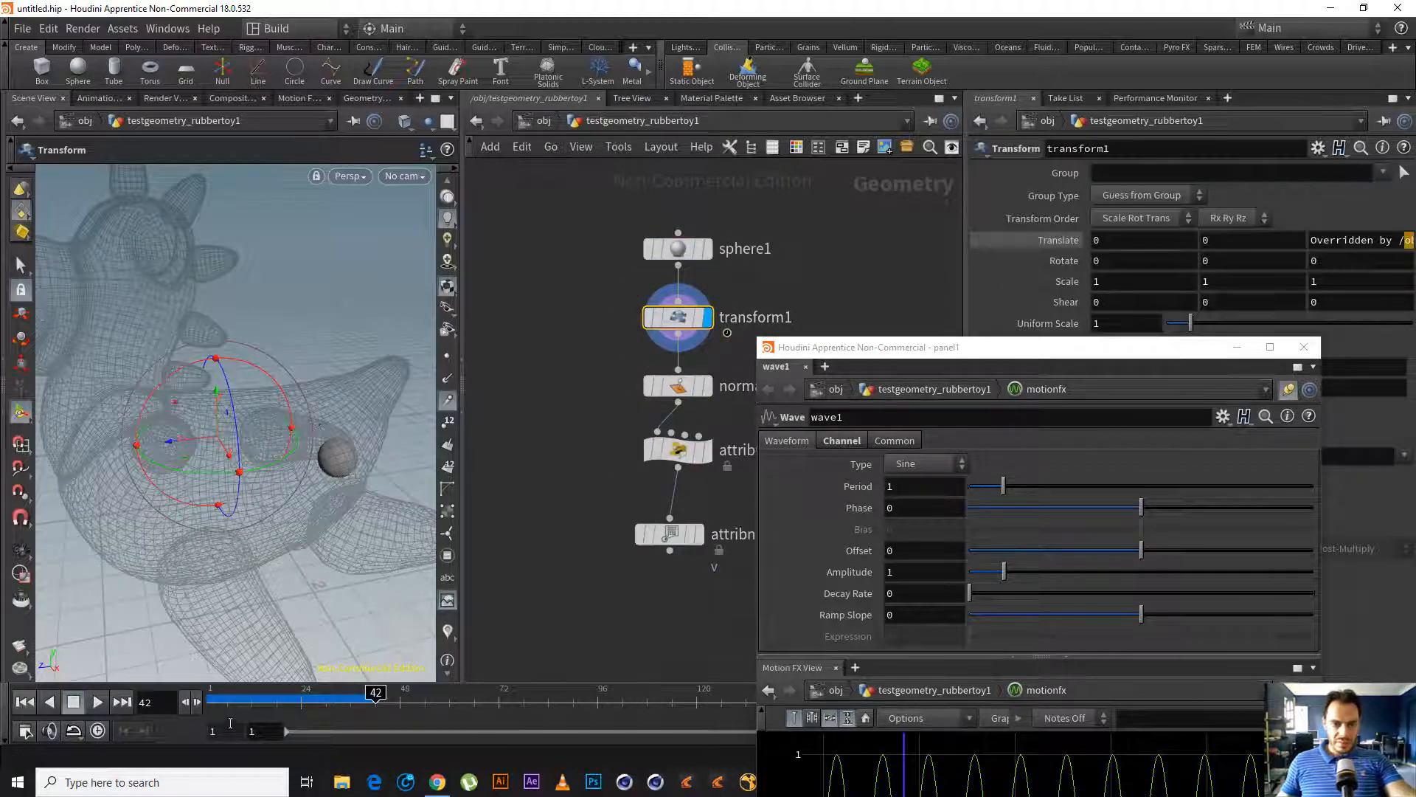
# - Replay the sphere's wave motion with the wave settings still open, stop it, and scrub to frame 15
pyautogui.moveTo(373, 704); pyautogui.dragTo(237, 708)
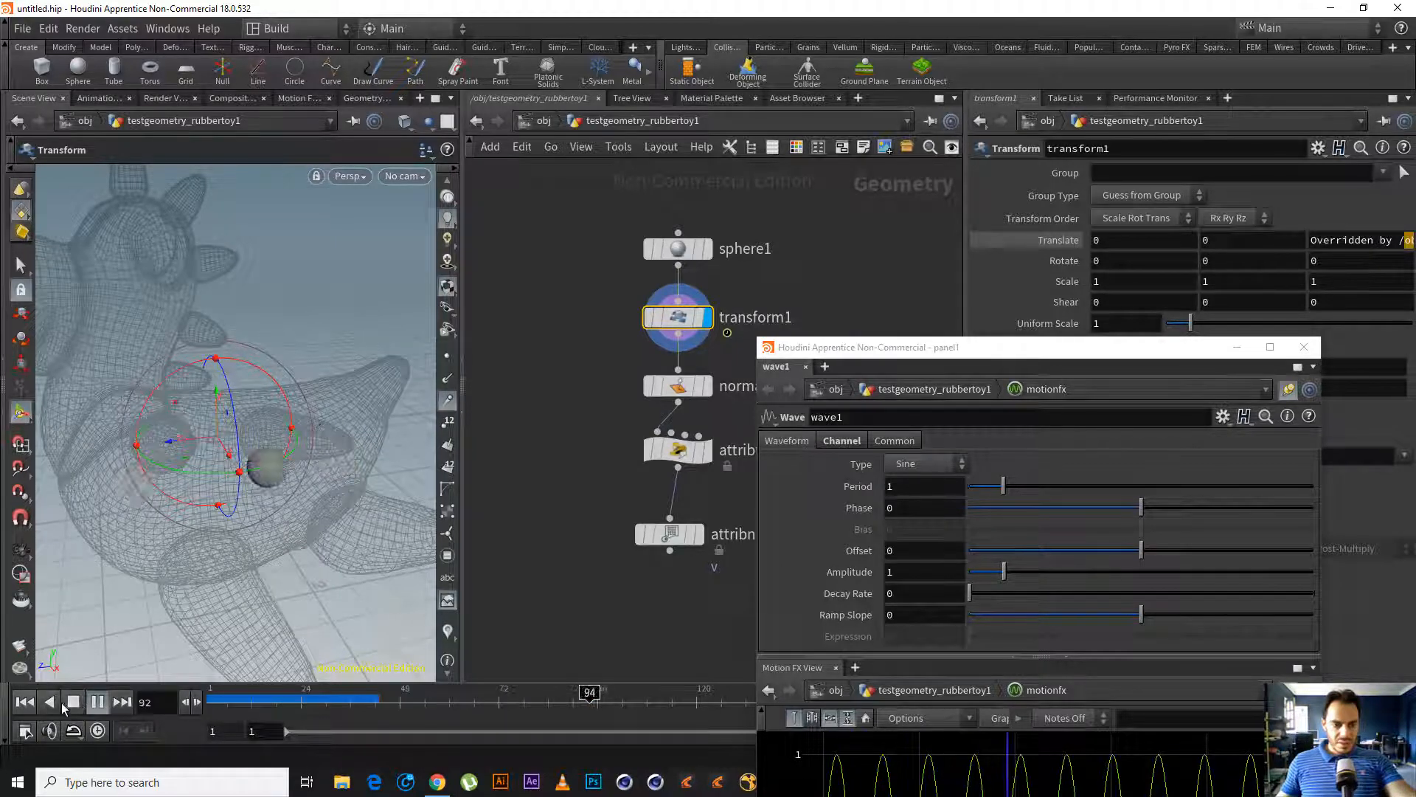
pyautogui.click(80, 705)
pyautogui.moveTo(1030, 359); pyautogui.dragTo(1022, 127)
pyautogui.moveTo(234, 699); pyautogui.dragTo(264, 699)
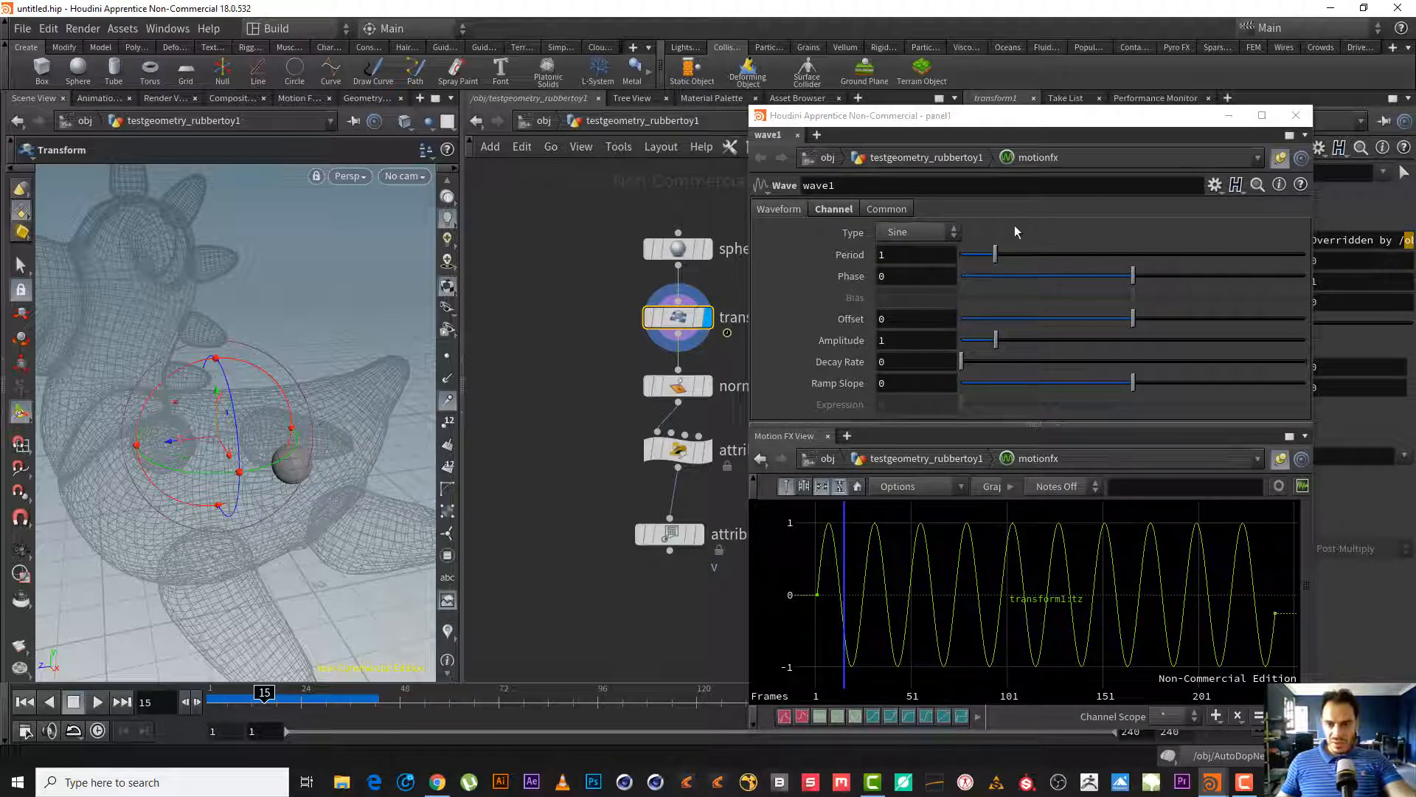
# - Slow the wave by setting its period to 9.33 and lower its amplitude to 0.9, playing the animation meanwhile
pyautogui.moveTo(996, 255); pyautogui.dragTo(1141, 267)
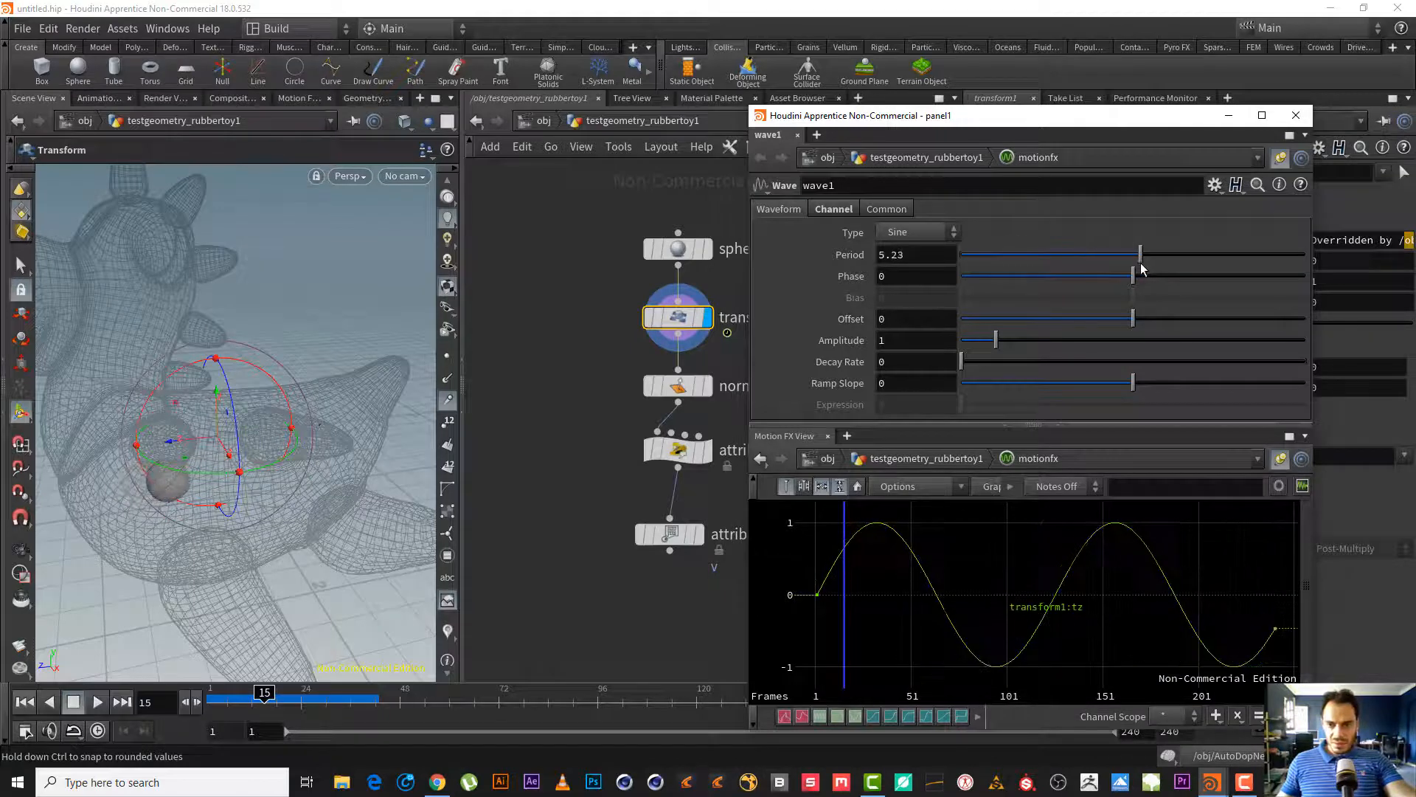
pyautogui.click(96, 701)
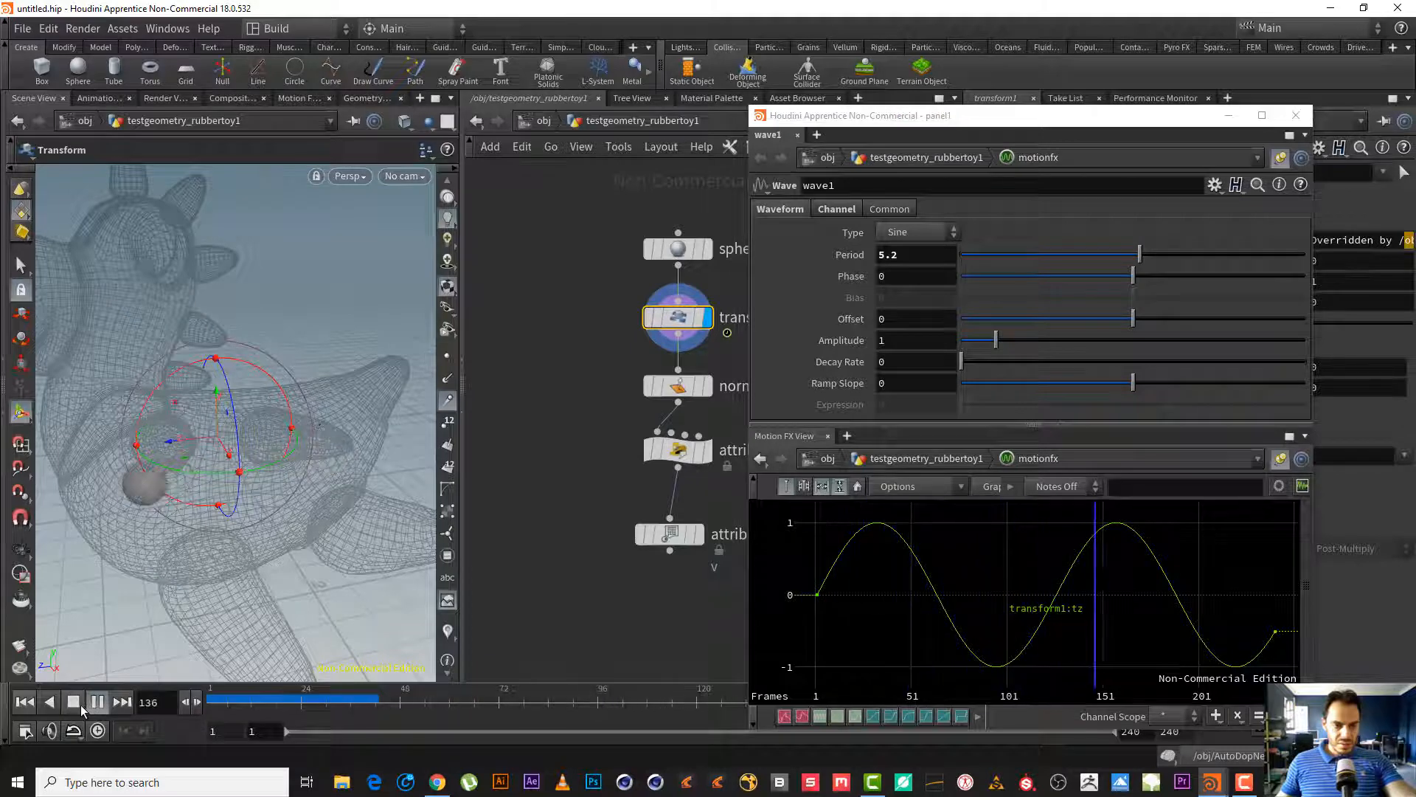
pyautogui.moveTo(1146, 253); pyautogui.dragTo(1242, 256)
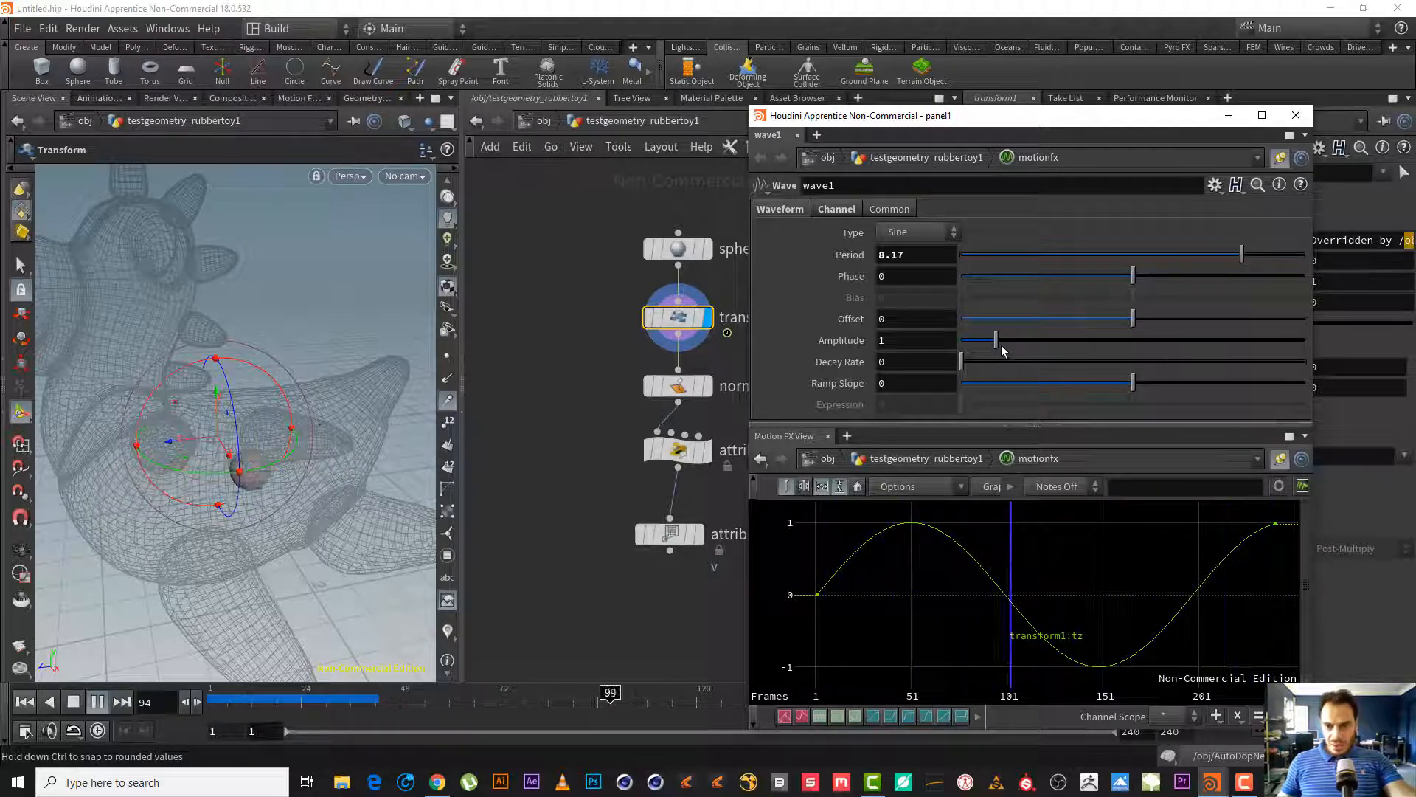
pyautogui.moveTo(998, 340)
pyautogui.mouseDown()
pyautogui.moveTo(1064, 336)
pyautogui.moveTo(992, 353)
pyautogui.mouseUp()
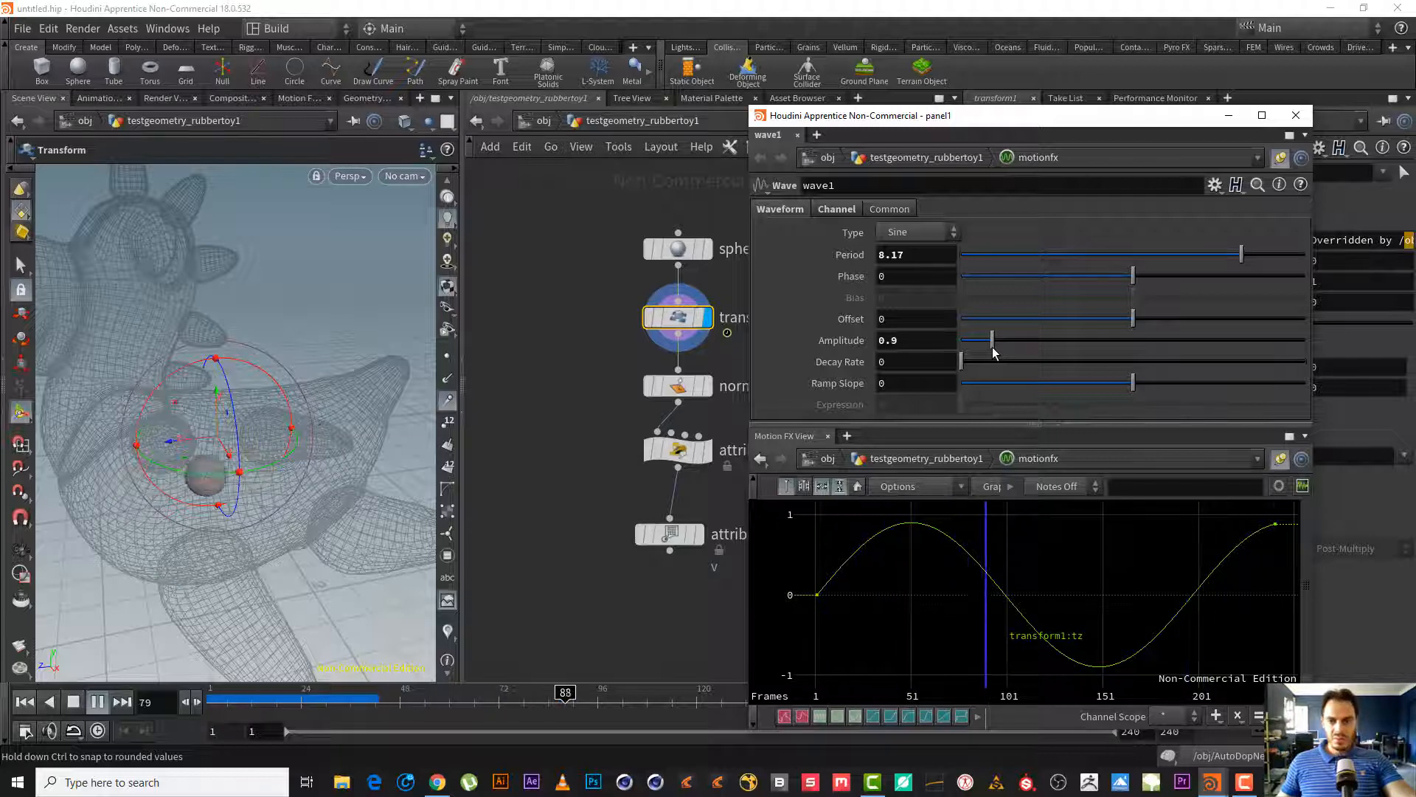
pyautogui.moveTo(1241, 255); pyautogui.dragTo(1281, 253)
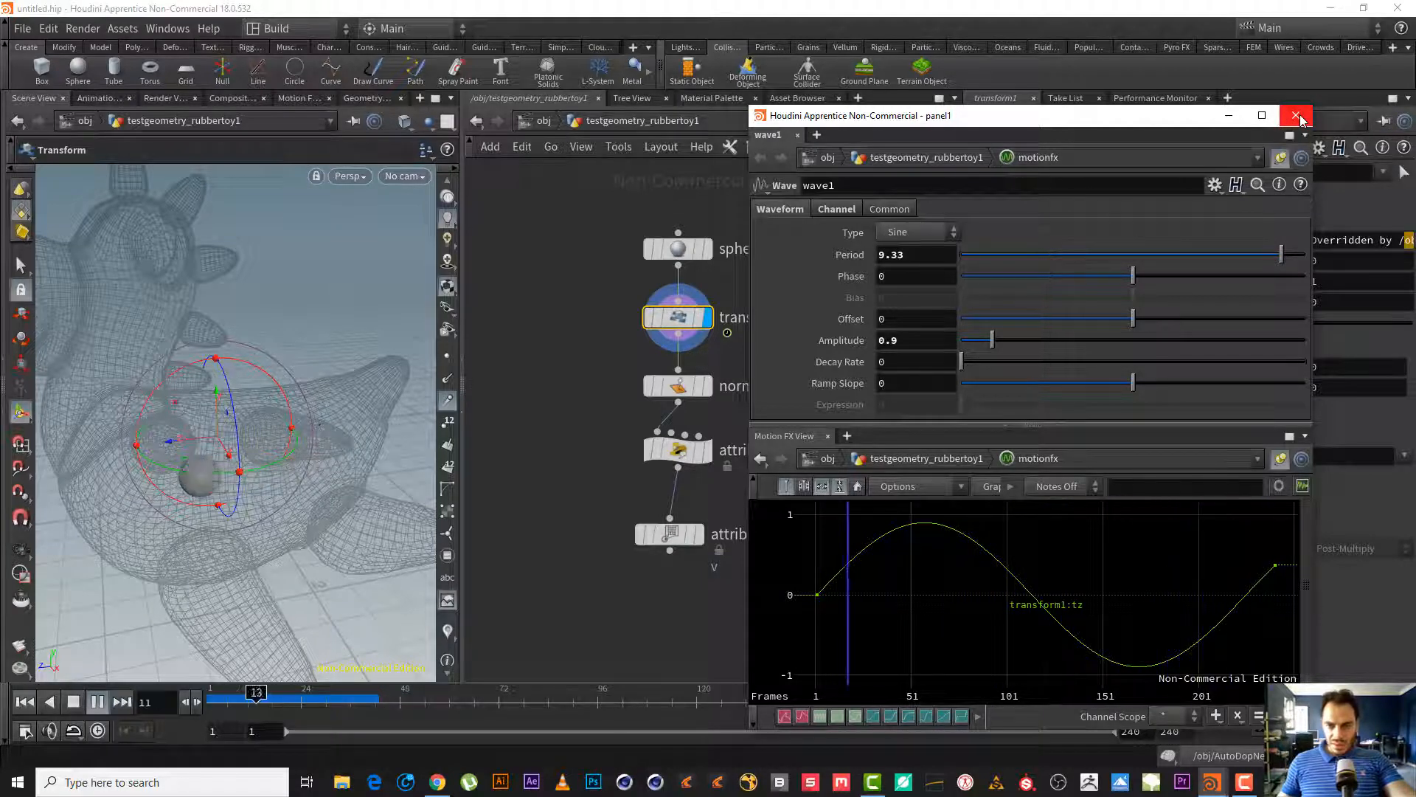
pyautogui.moveTo(1133, 318); pyautogui.dragTo(1176, 323)
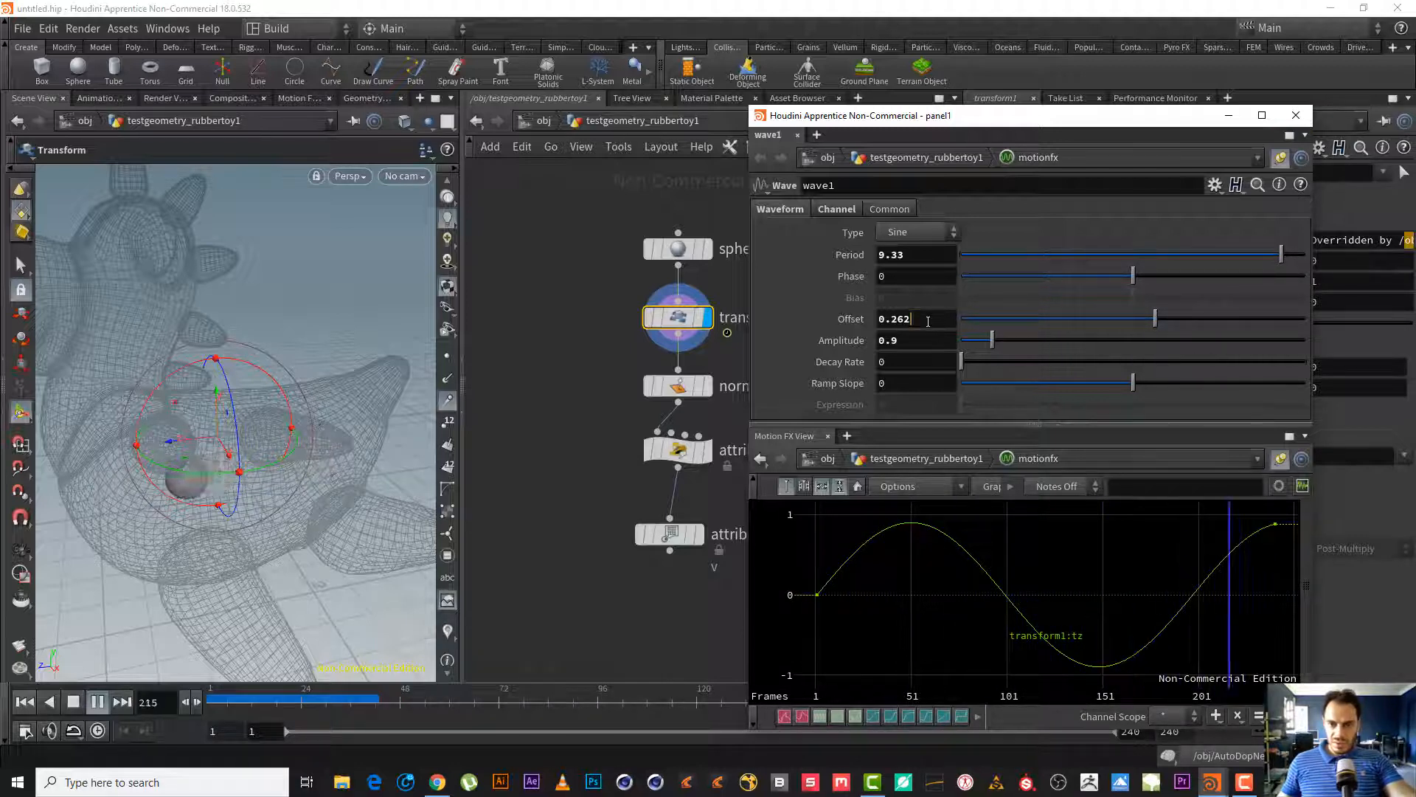
pyautogui.moveTo(925, 320); pyautogui.dragTo(835, 313)
pyautogui.write('0')
pyautogui.press('Return')
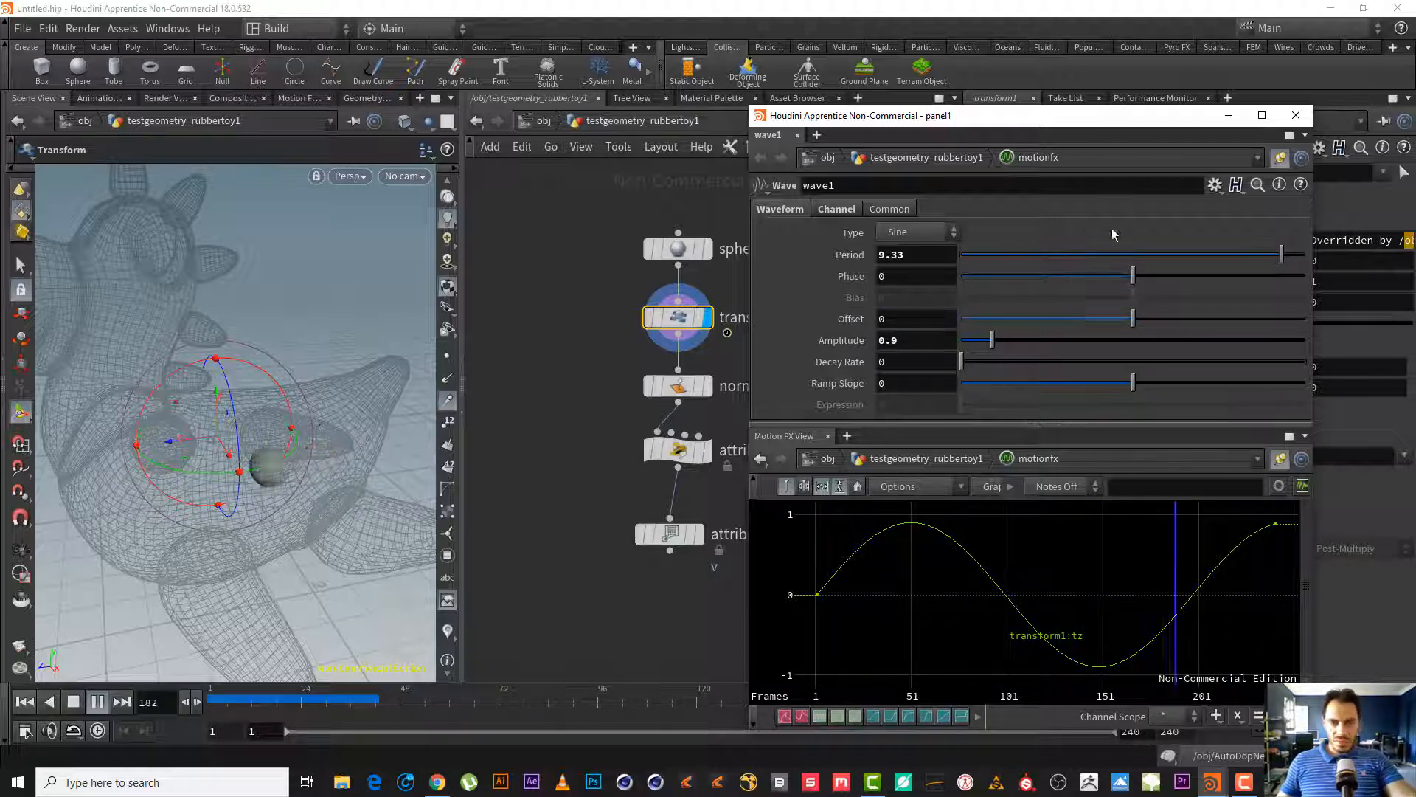
# - Close the wave settings, stop playback, and select and display the attribnoise1 node at the end of the sphere chain
pyautogui.click(1296, 115)
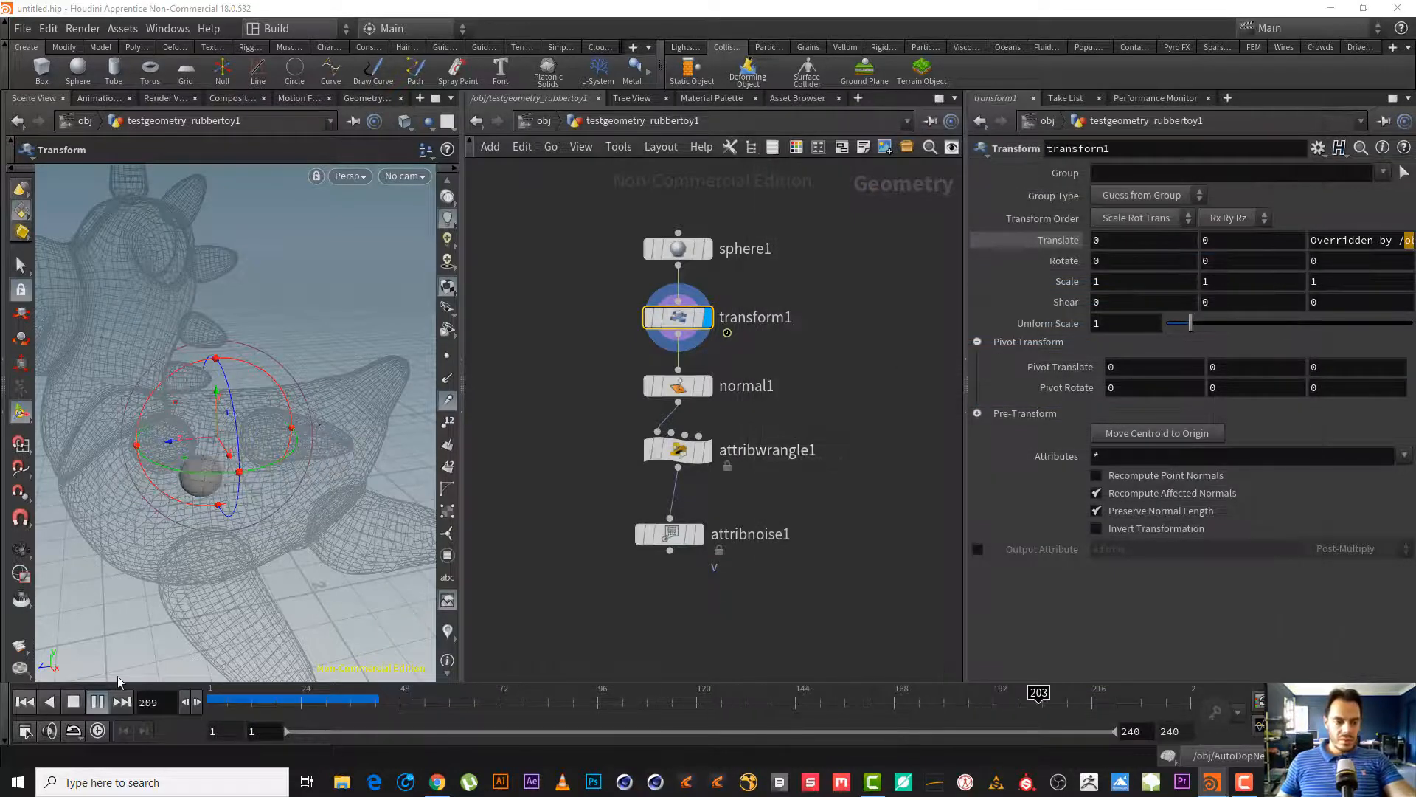
pyautogui.press('Up')
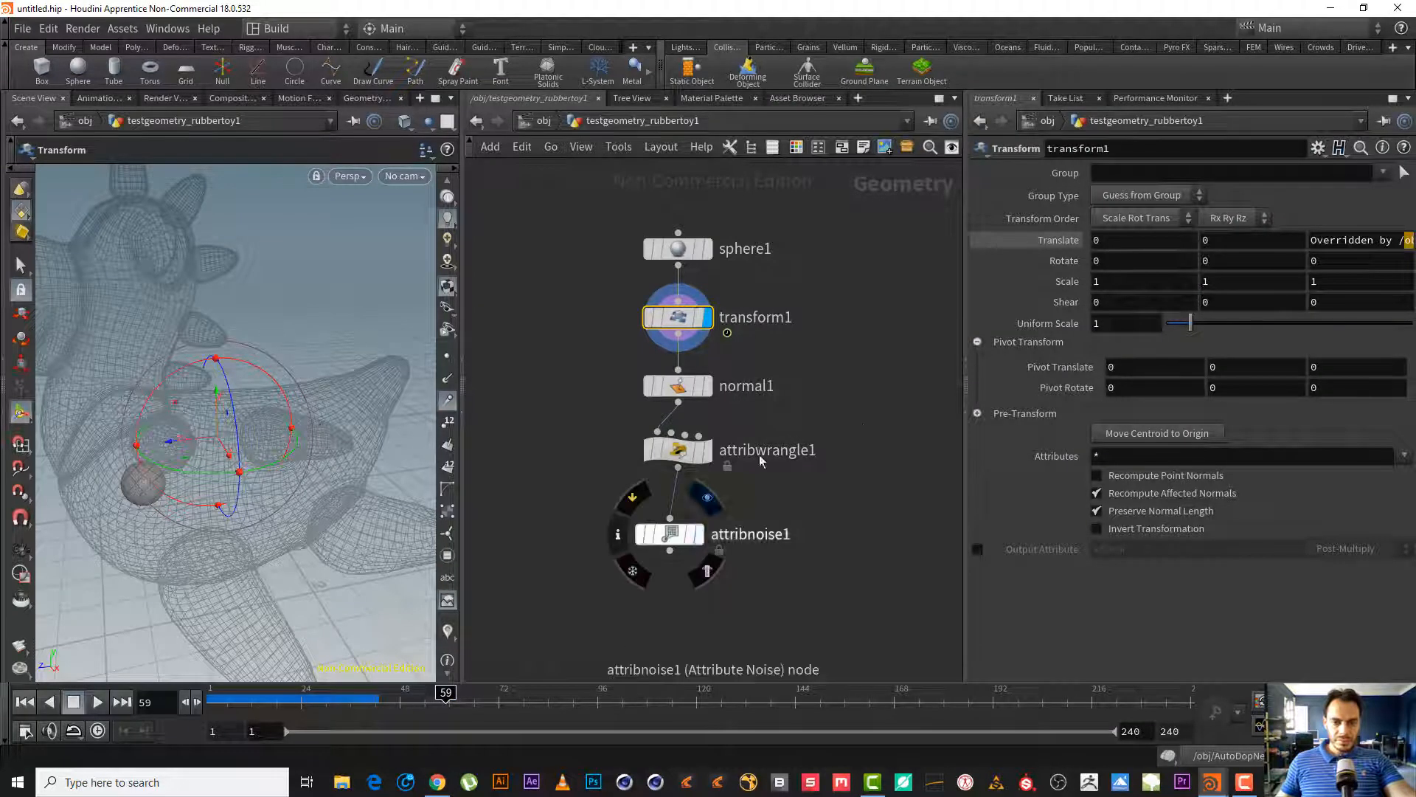
pyautogui.click(698, 542)
pyautogui.click(674, 538)
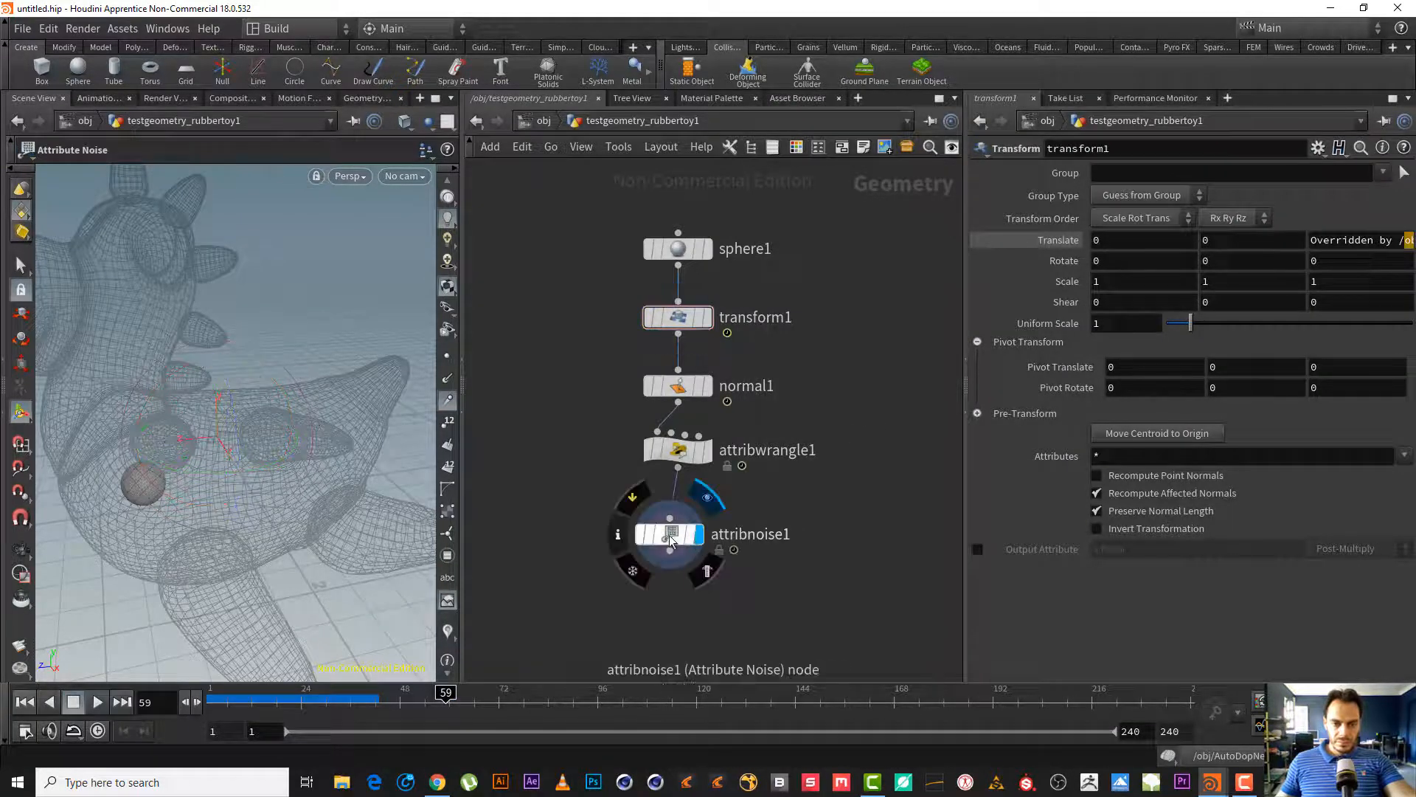
# - Create a Billowy Smoke simulation from the Pyro FX tools, using the sphere in the rubber toy object as its source
pyautogui.moveTo(793, 451); pyautogui.dragTo(898, 338, button='middle')
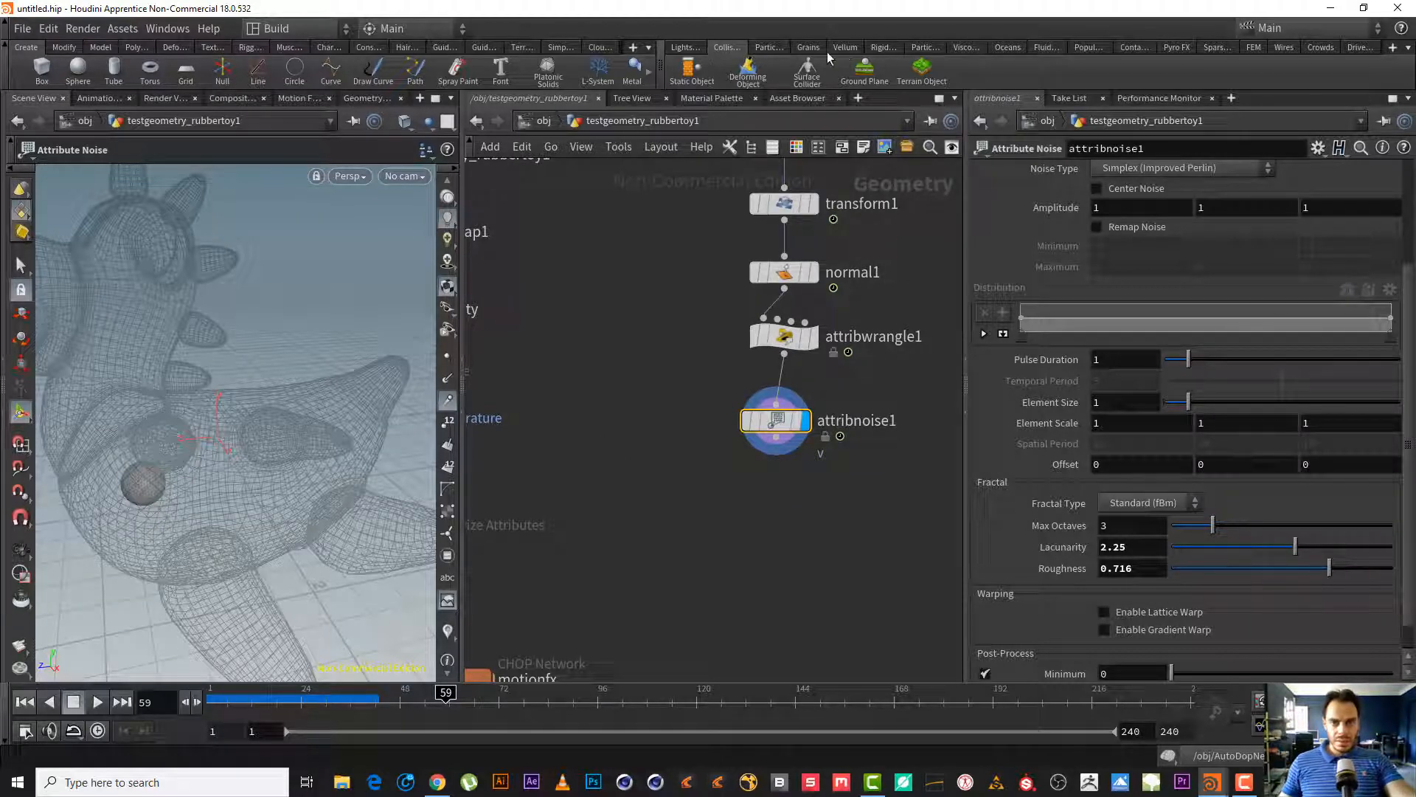
pyautogui.click(851, 49)
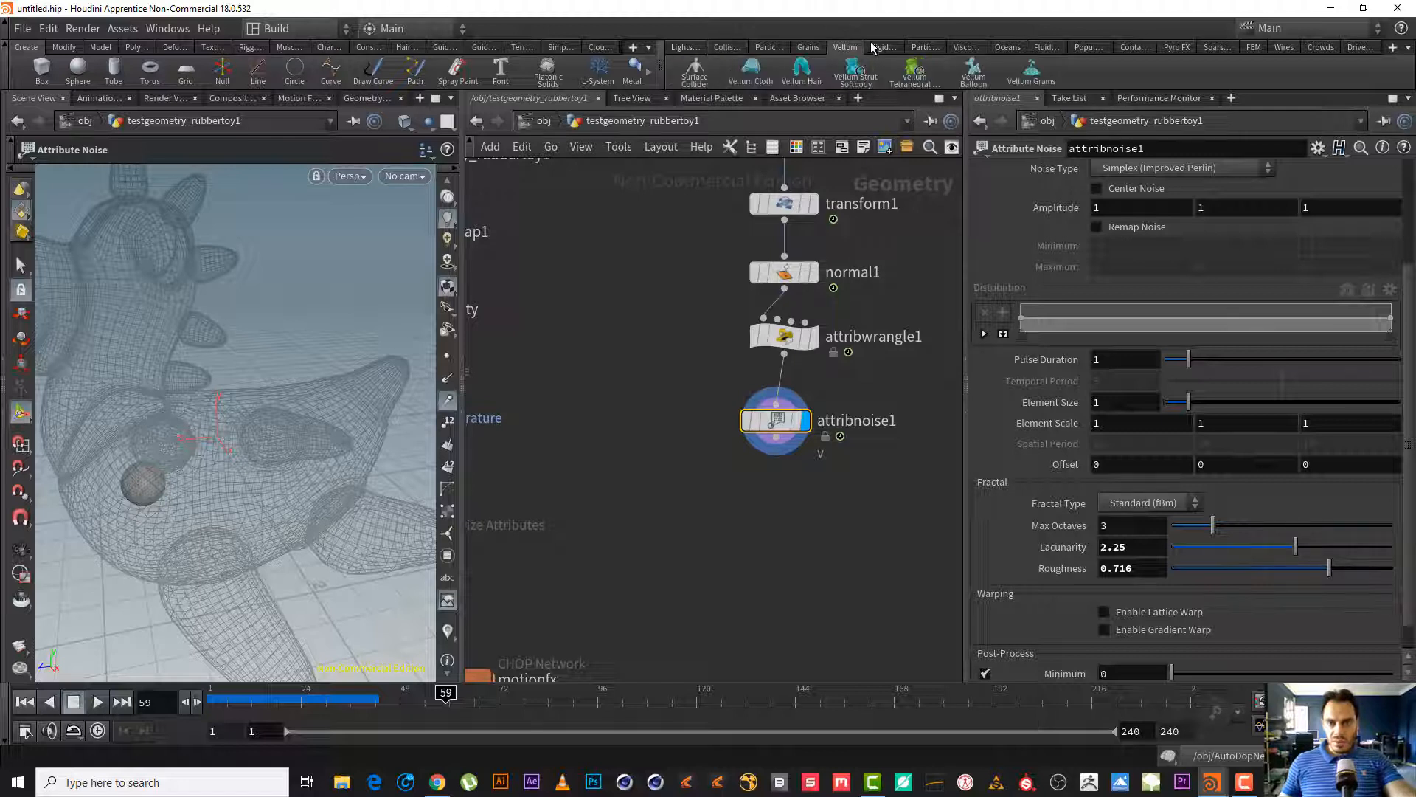
pyautogui.click(882, 50)
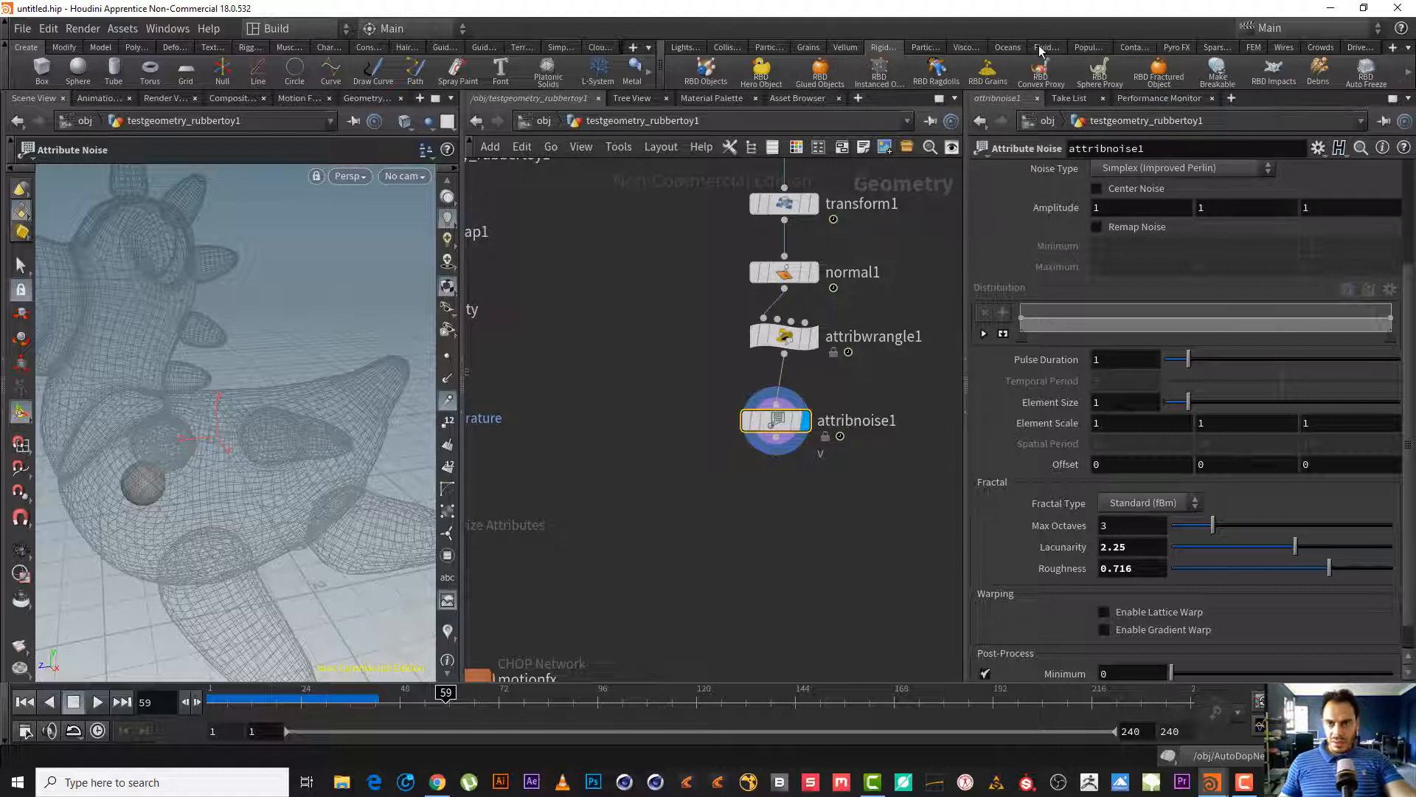
pyautogui.click(1178, 50)
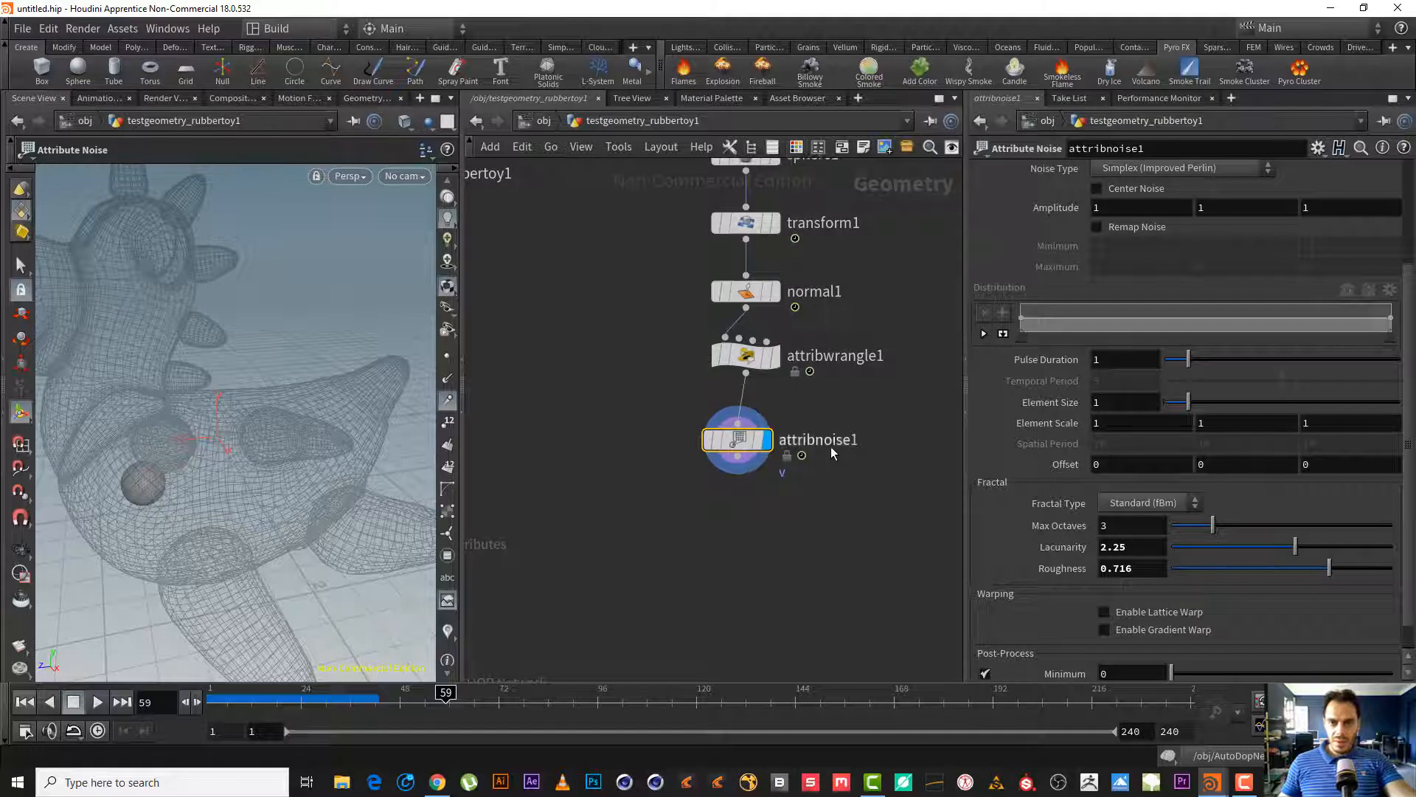
pyautogui.click(811, 72)
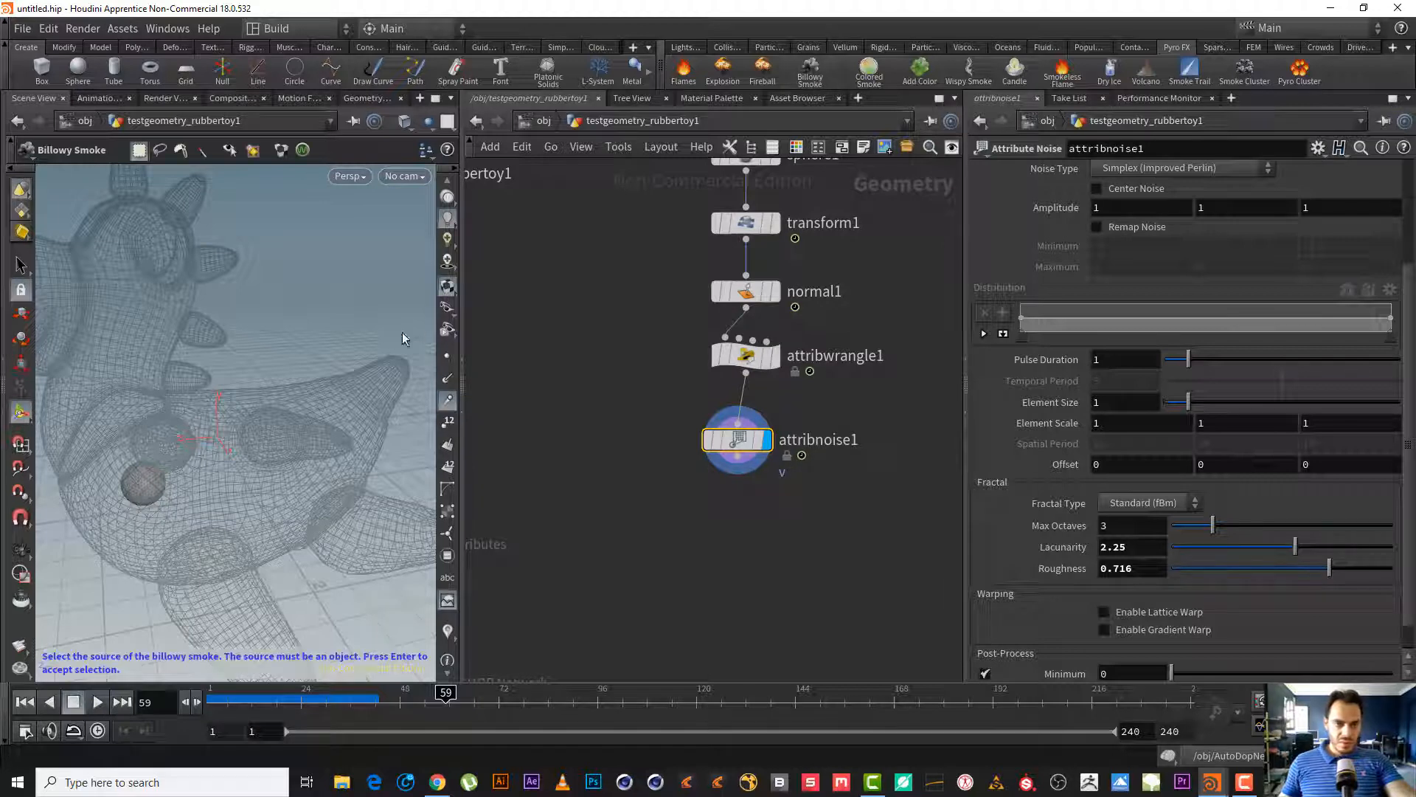
pyautogui.click(147, 488)
pyautogui.press('Return')
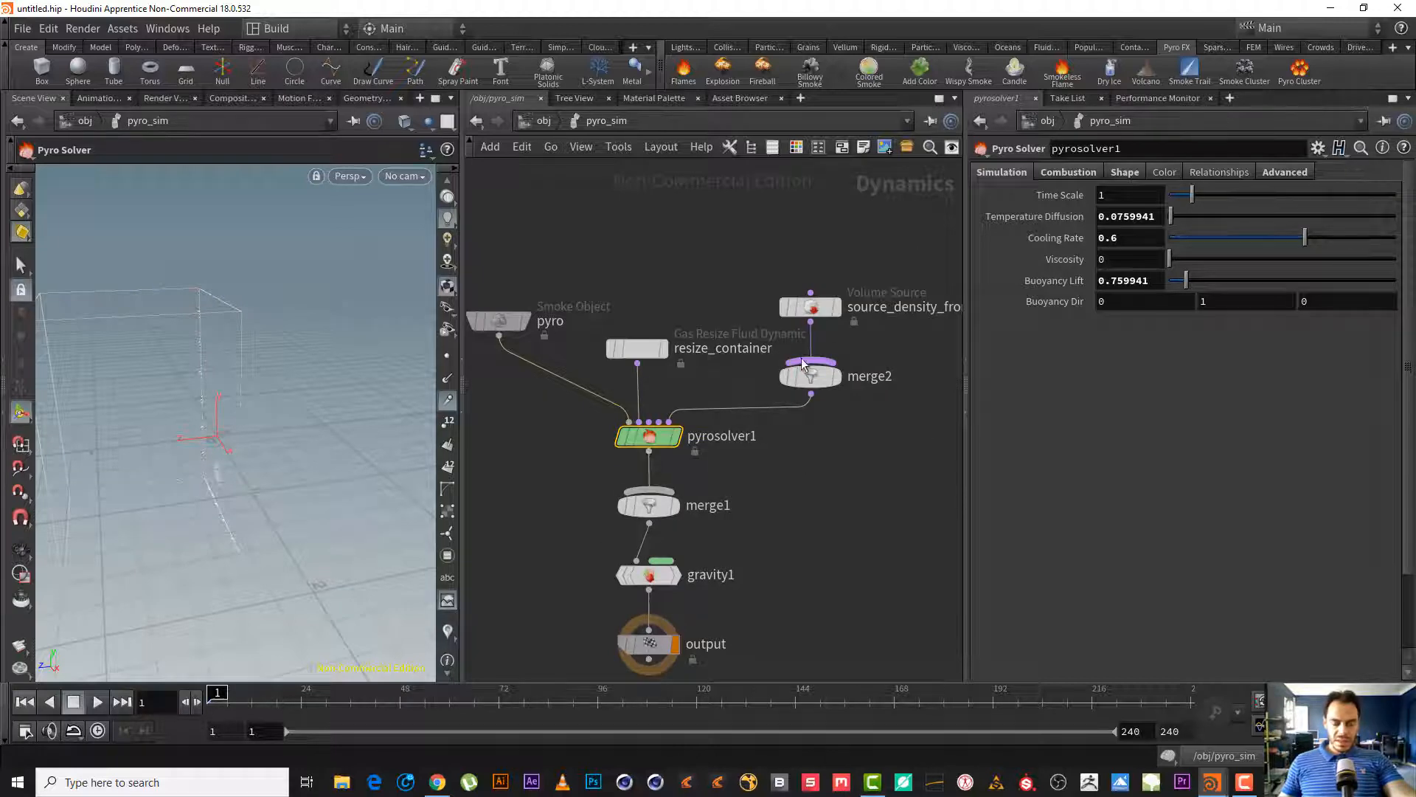
# - Copy the Volume Source node from pyro_sim into AutoDopNetwork and connect it to merge2 beside the existing source
pyautogui.moveTo(789, 276); pyautogui.dragTo(776, 264)
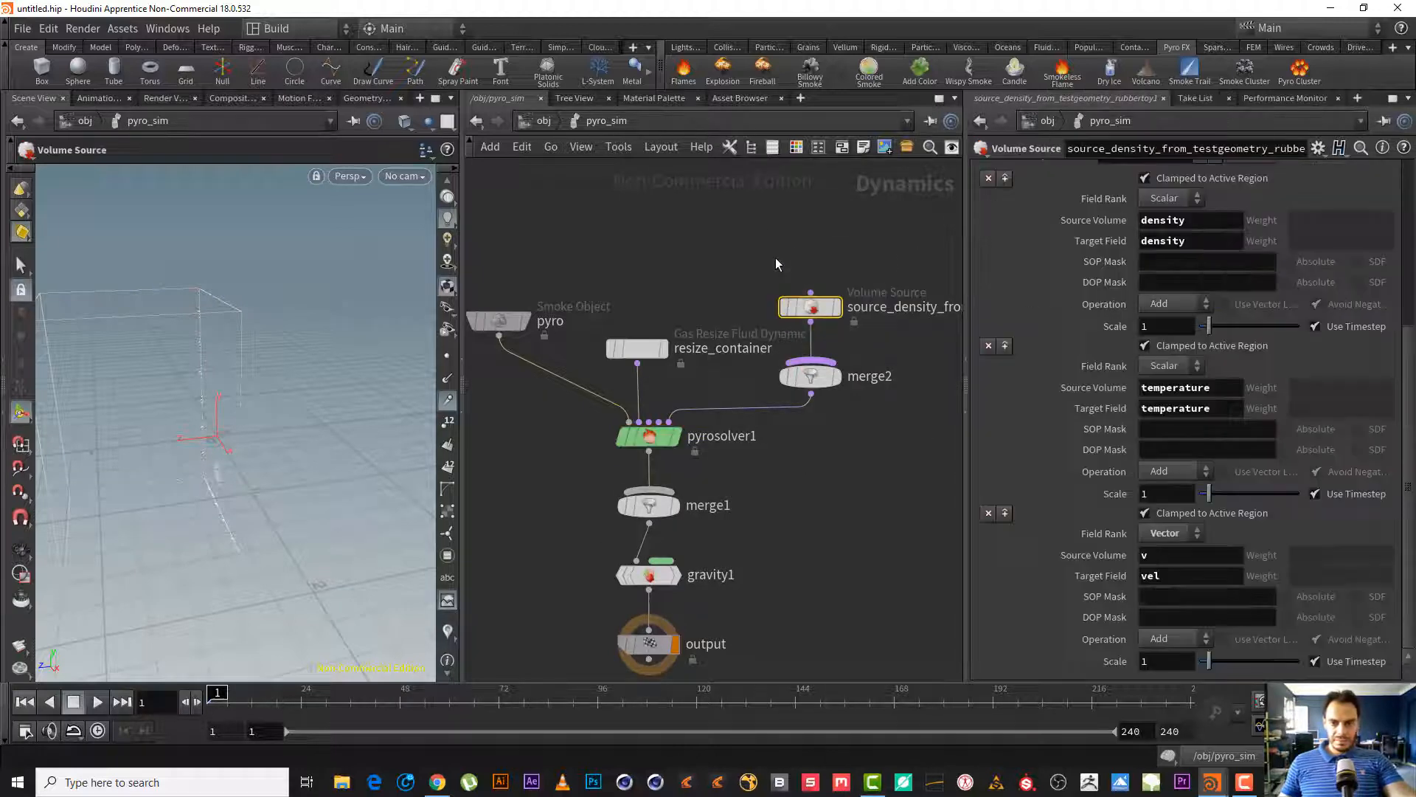
pyautogui.click(532, 121)
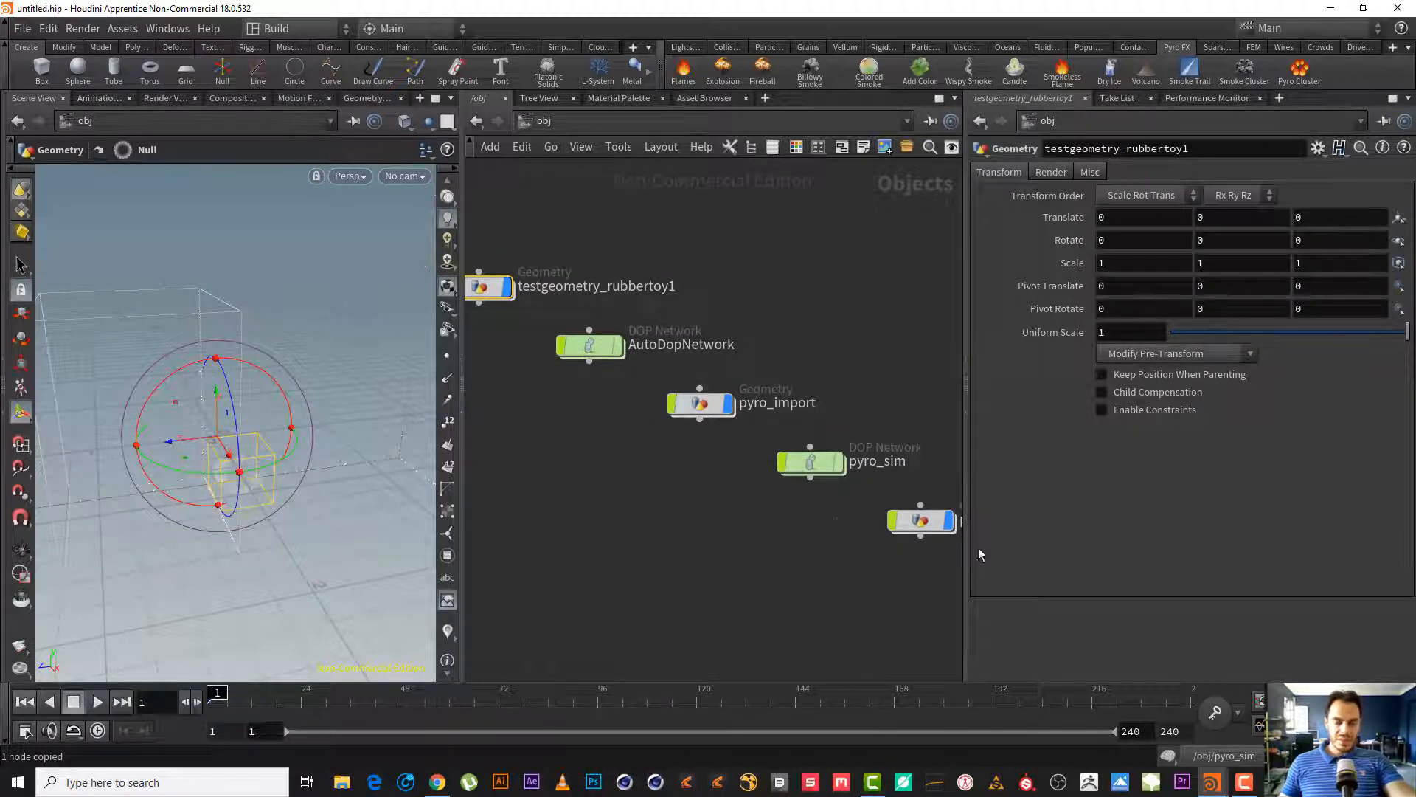
pyautogui.doubleClick(592, 351)
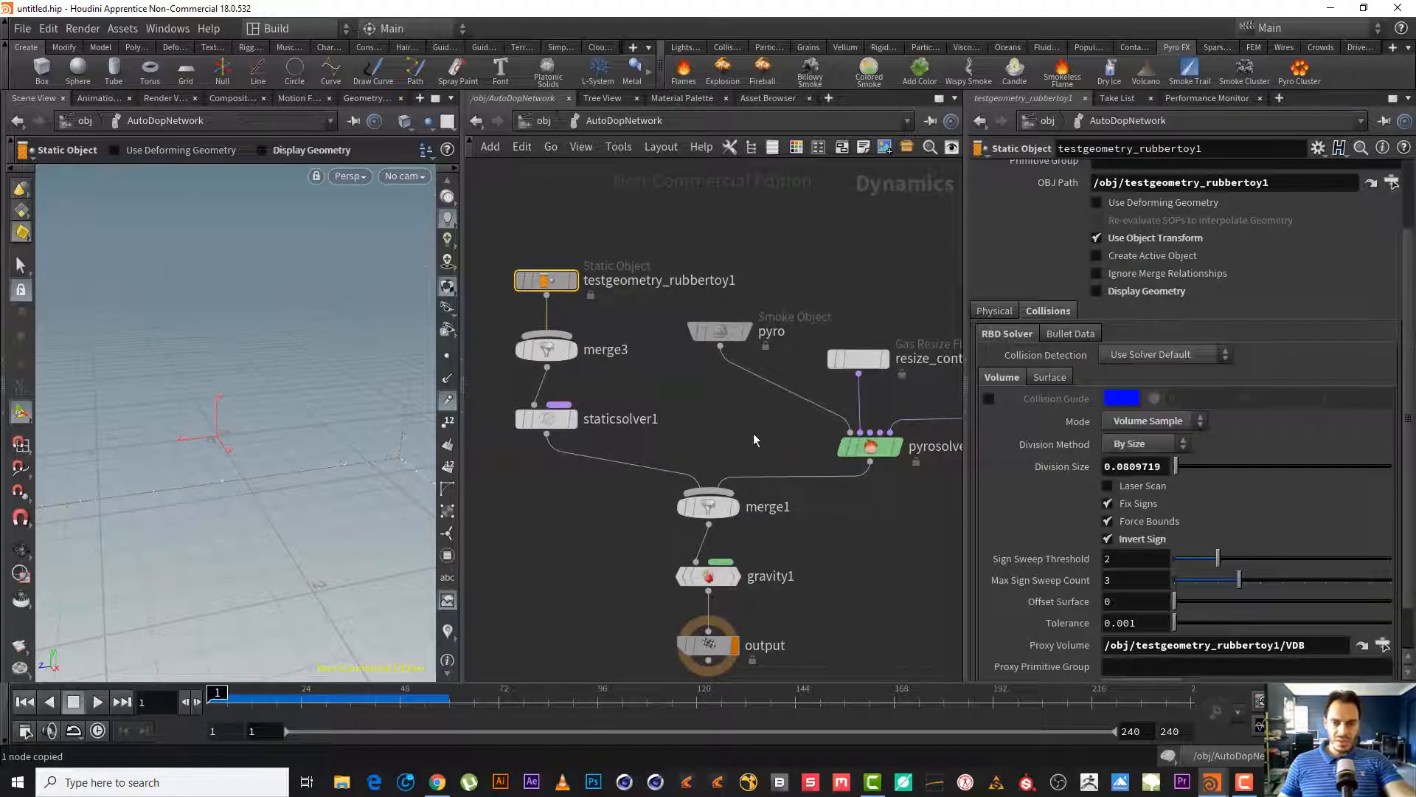
pyautogui.moveTo(753, 433); pyautogui.dragTo(536, 405, button='middle')
pyautogui.moveTo(959, 410); pyautogui.dragTo(818, 410, button='middle')
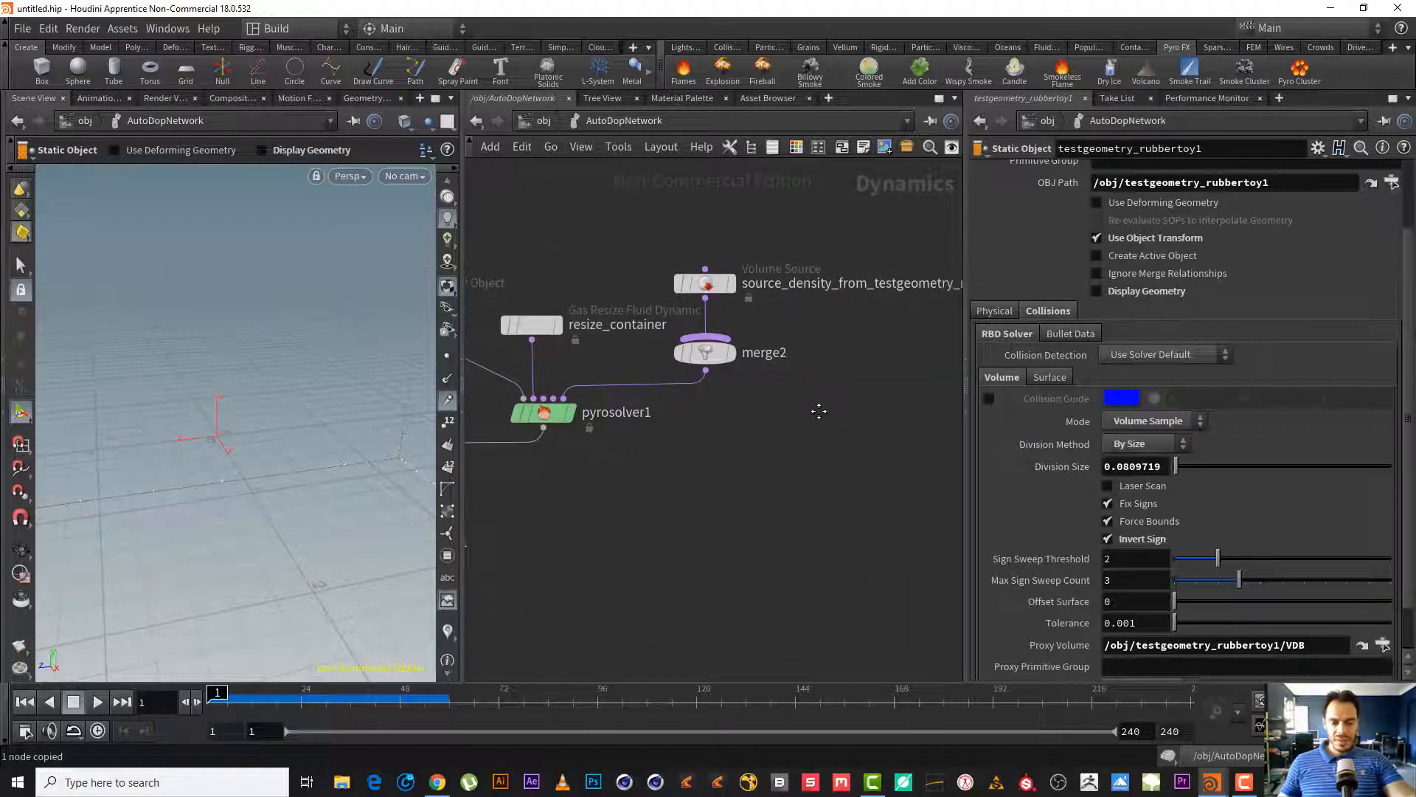
pyautogui.hotkey('ctrl', 'v')
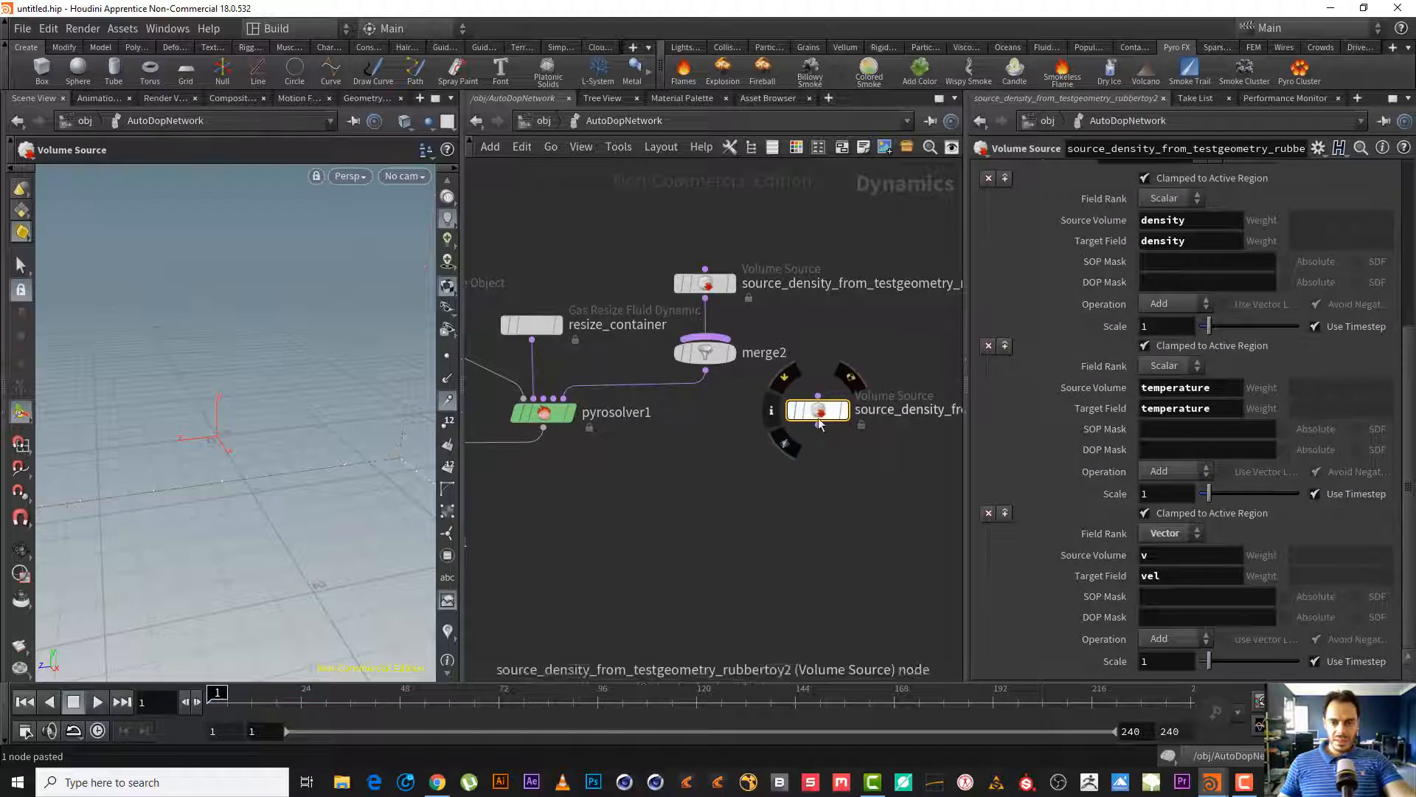
pyautogui.click(818, 419)
pyautogui.click(729, 342)
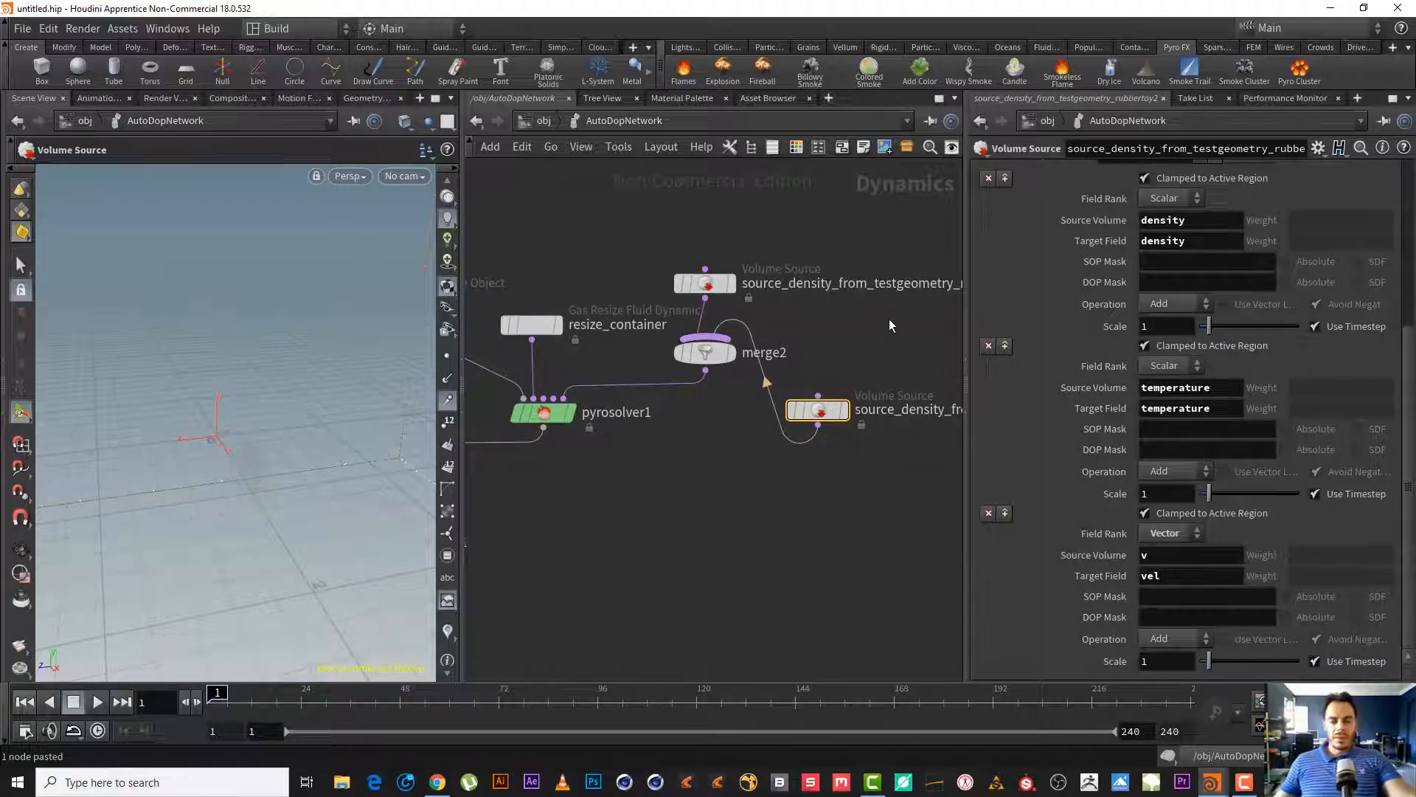
pyautogui.moveTo(821, 525); pyautogui.dragTo(690, 581, button='middle')
pyautogui.moveTo(689, 469); pyautogui.dragTo(820, 382)
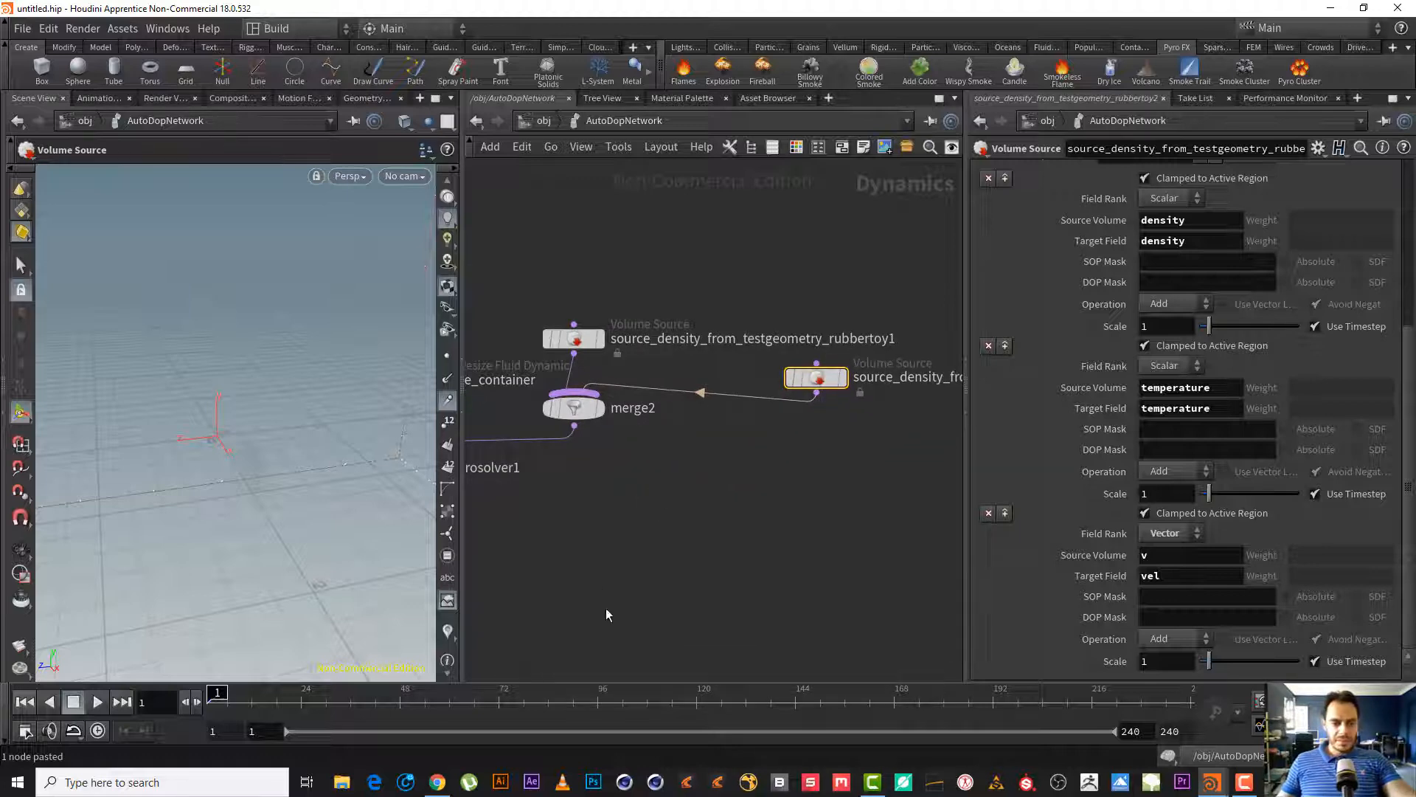
# - Return to the object level and delete the redundant pyro_sim and pyro_import1 nodes
pyautogui.click(556, 121)
pyautogui.moveTo(738, 553); pyautogui.dragTo(623, 531, button='middle')
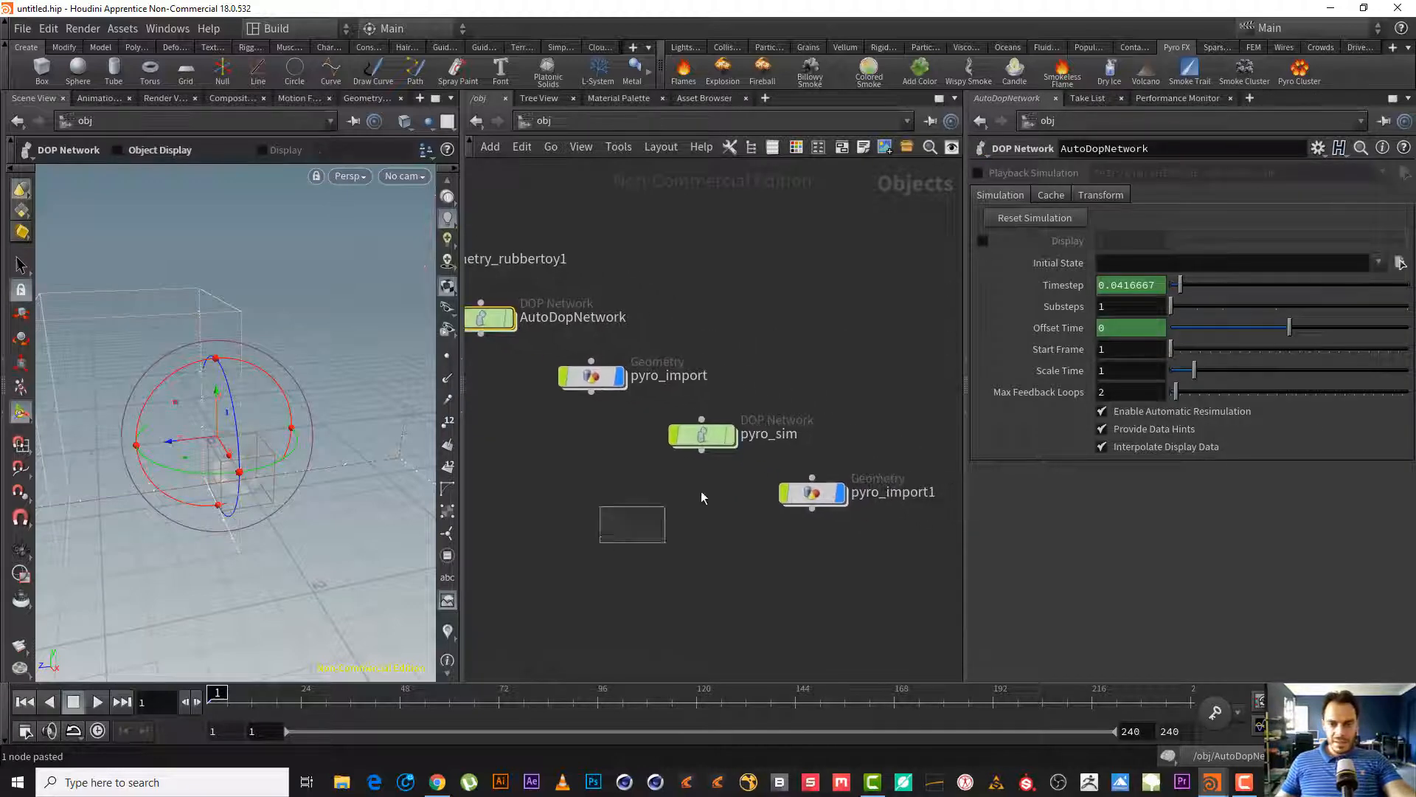
pyautogui.moveTo(700, 496); pyautogui.dragTo(857, 406)
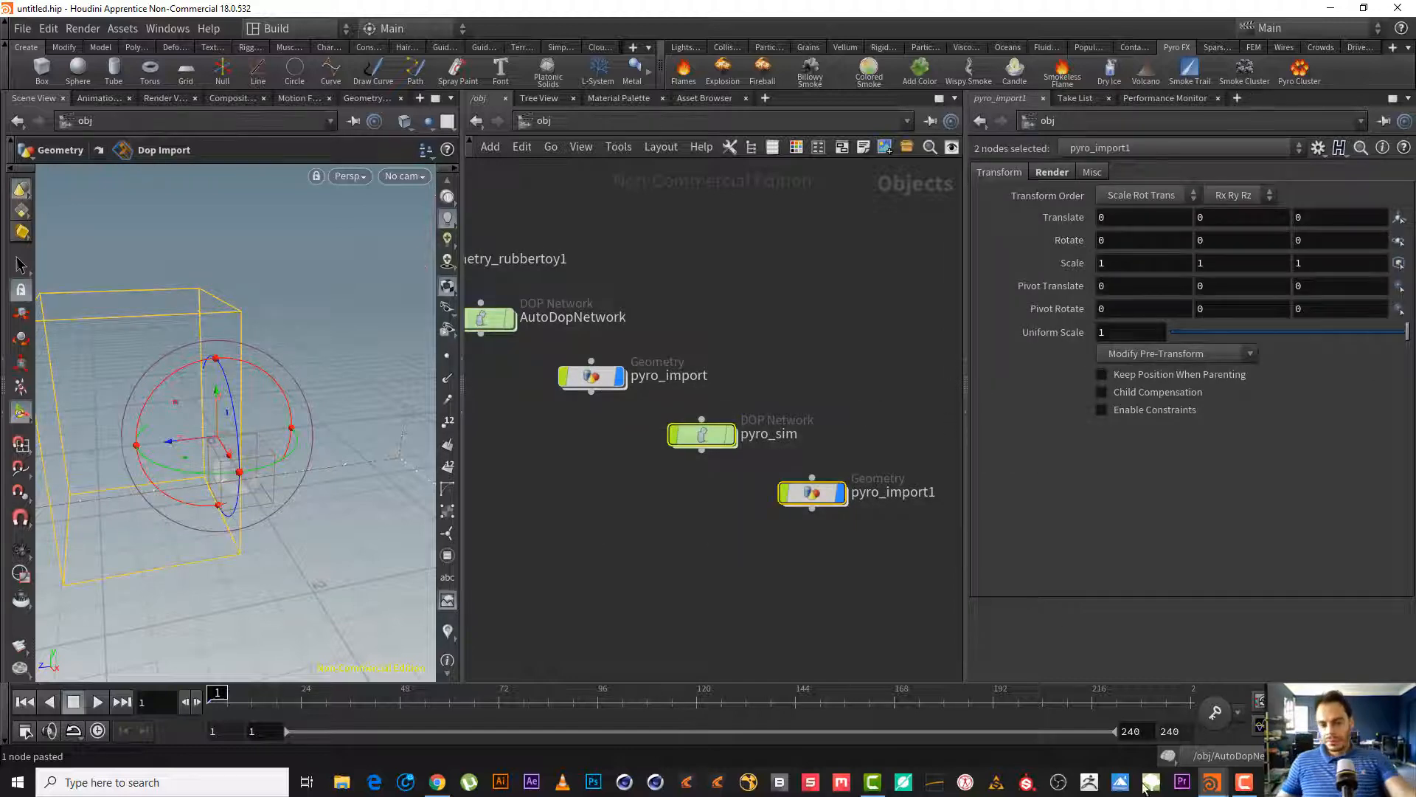
pyautogui.press('Delete')
pyautogui.middleClick(575, 384)
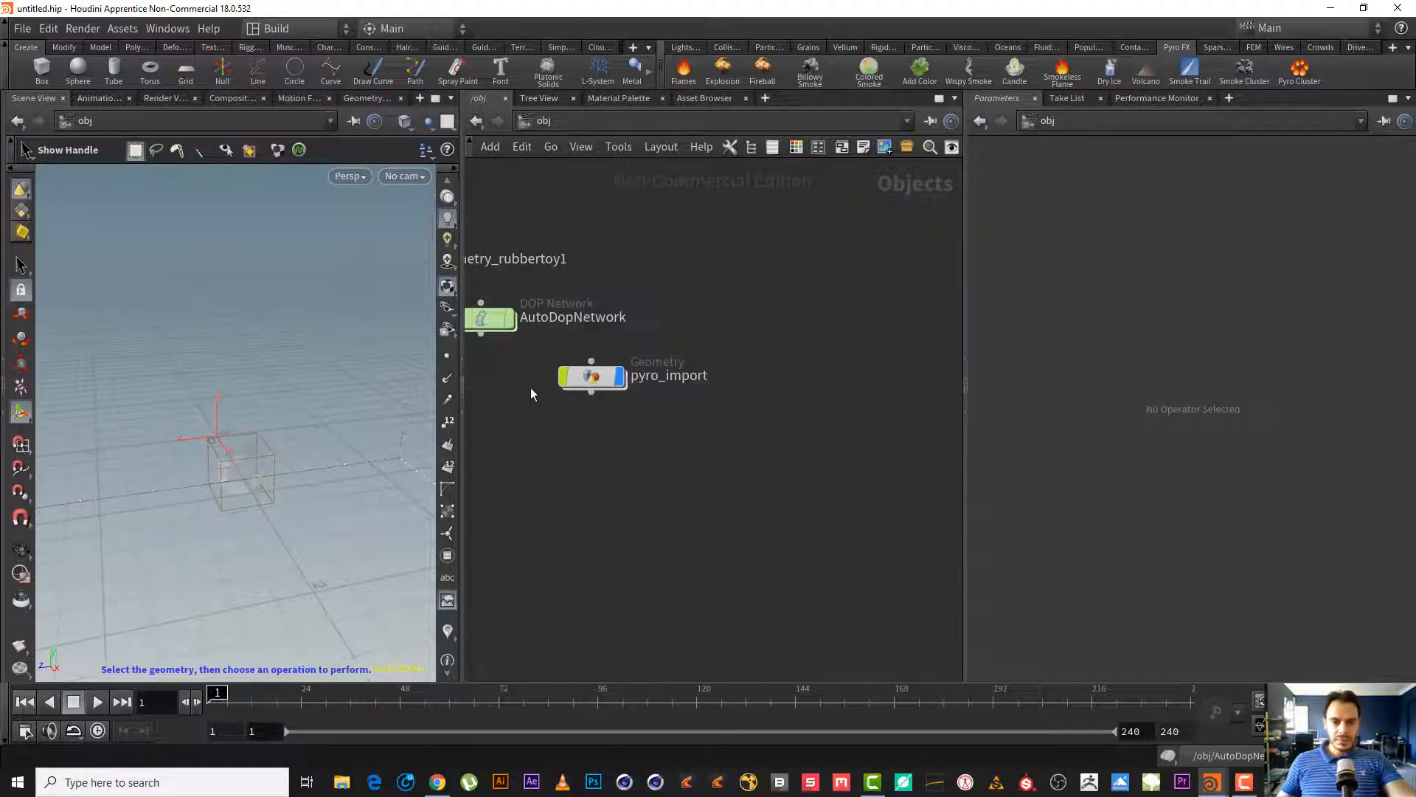
pyautogui.moveTo(531, 393); pyautogui.dragTo(711, 502, button='middle')
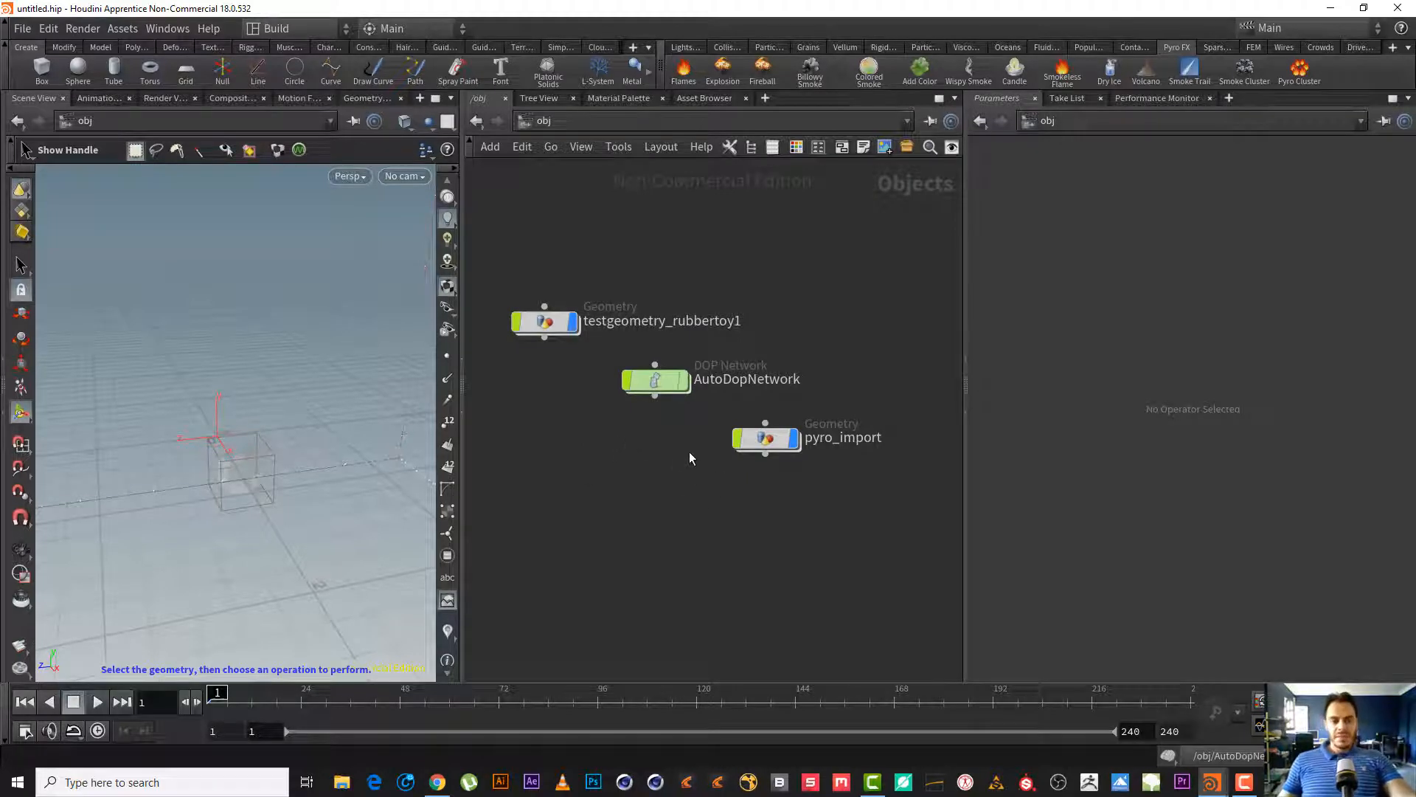
# - Open AutoDopNetwork and play the smoke simulation from frame 1 up to frame 43
pyautogui.scroll(3, 689, 452)
pyautogui.moveTo(705, 452); pyautogui.dragTo(723, 485, button='middle')
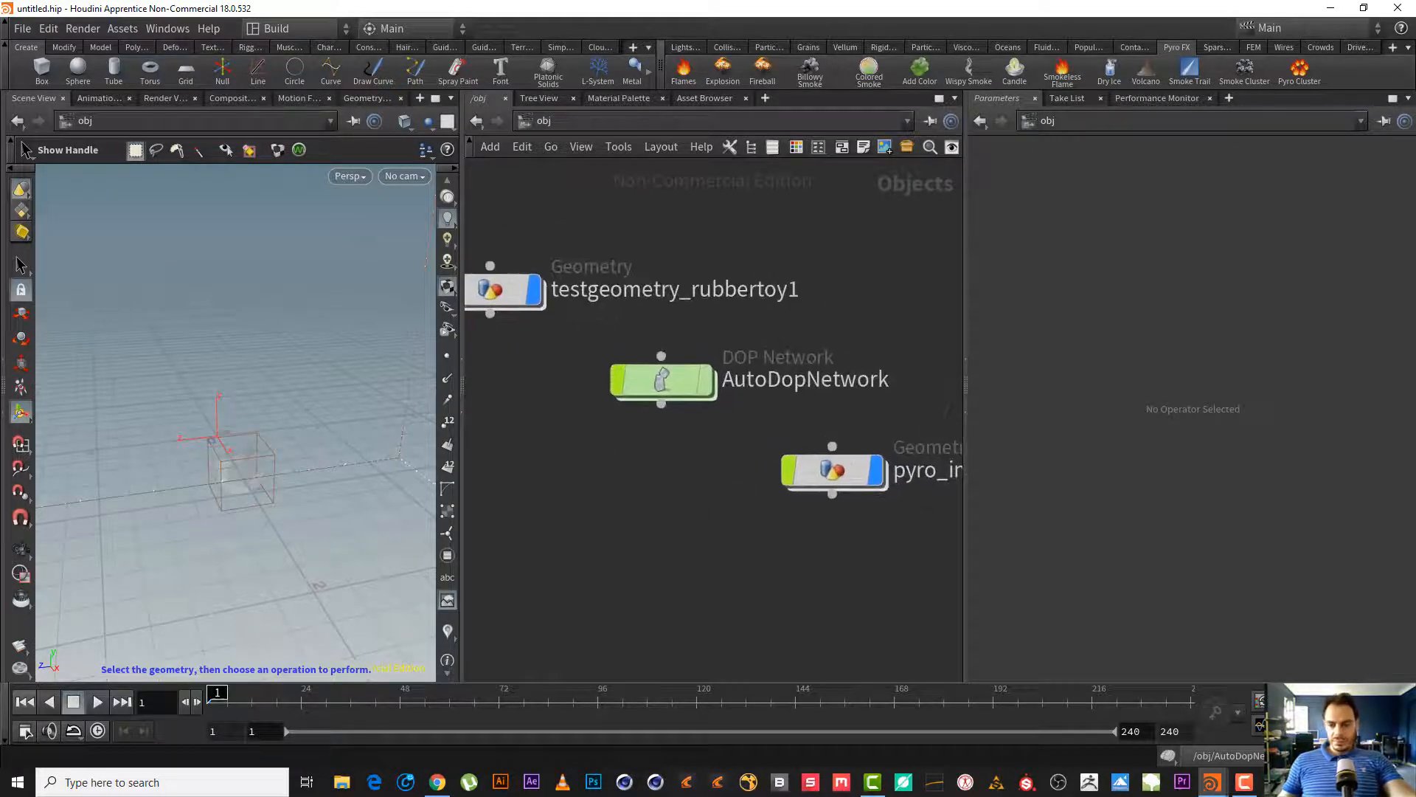
pyautogui.click(1258, 788)
pyautogui.click(1256, 787)
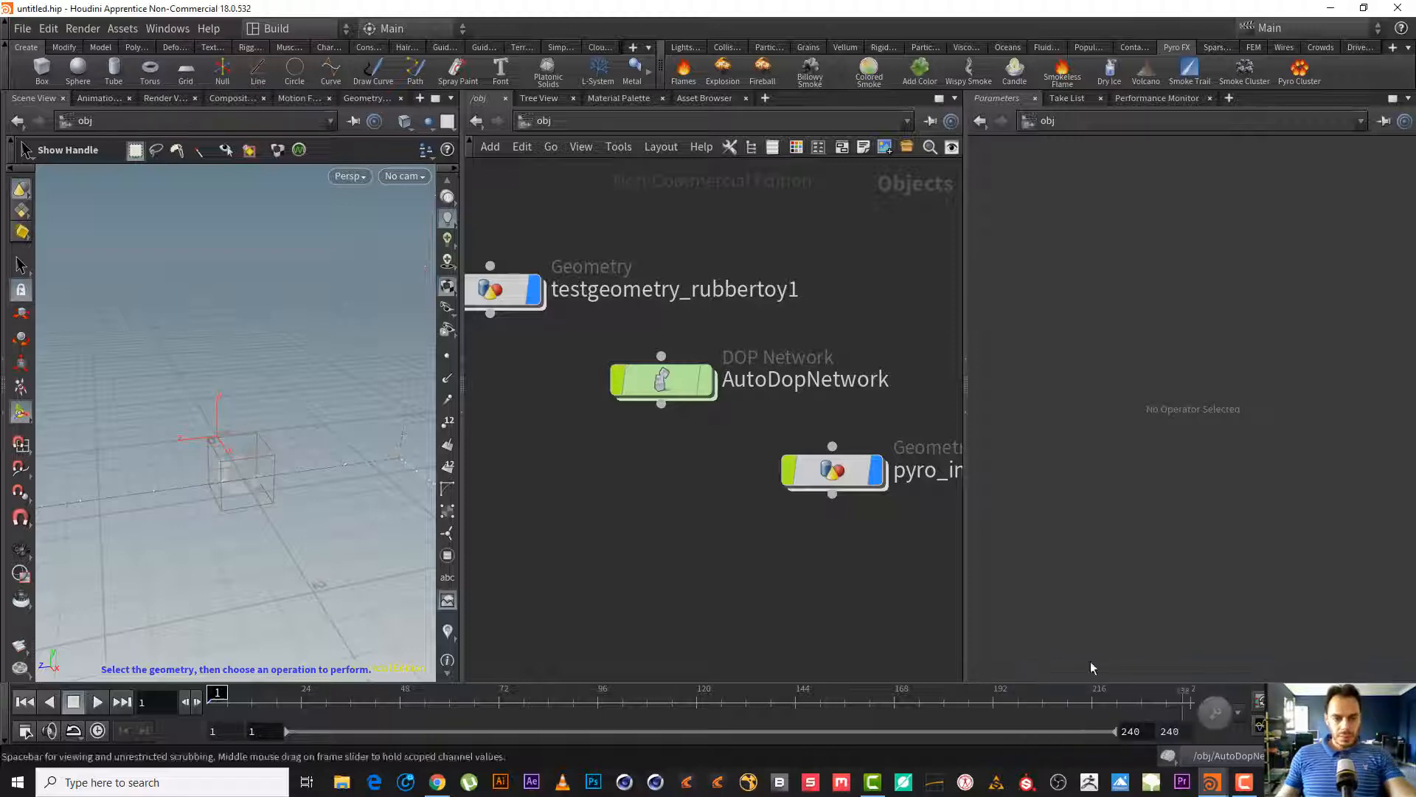
pyautogui.doubleClick(661, 382)
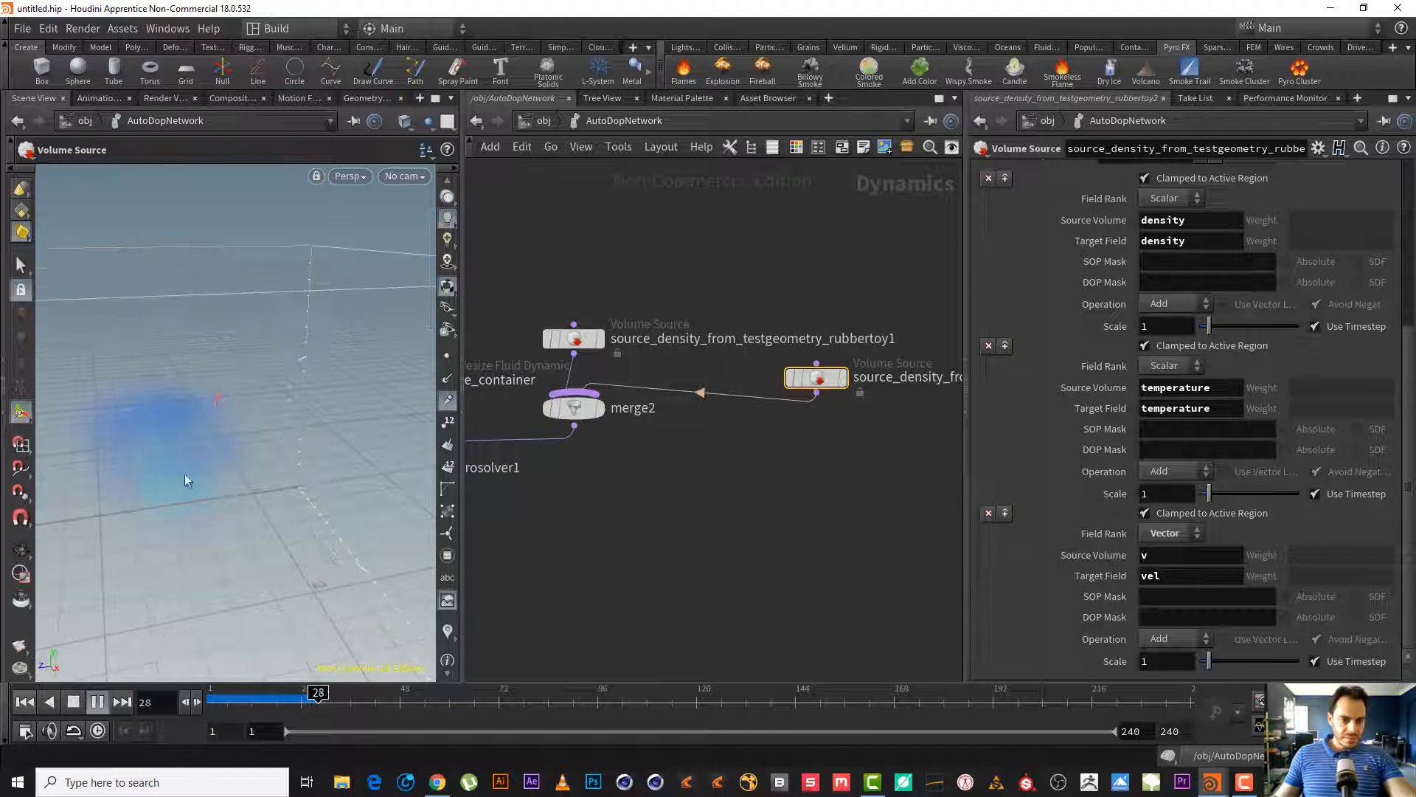
pyautogui.click(74, 703)
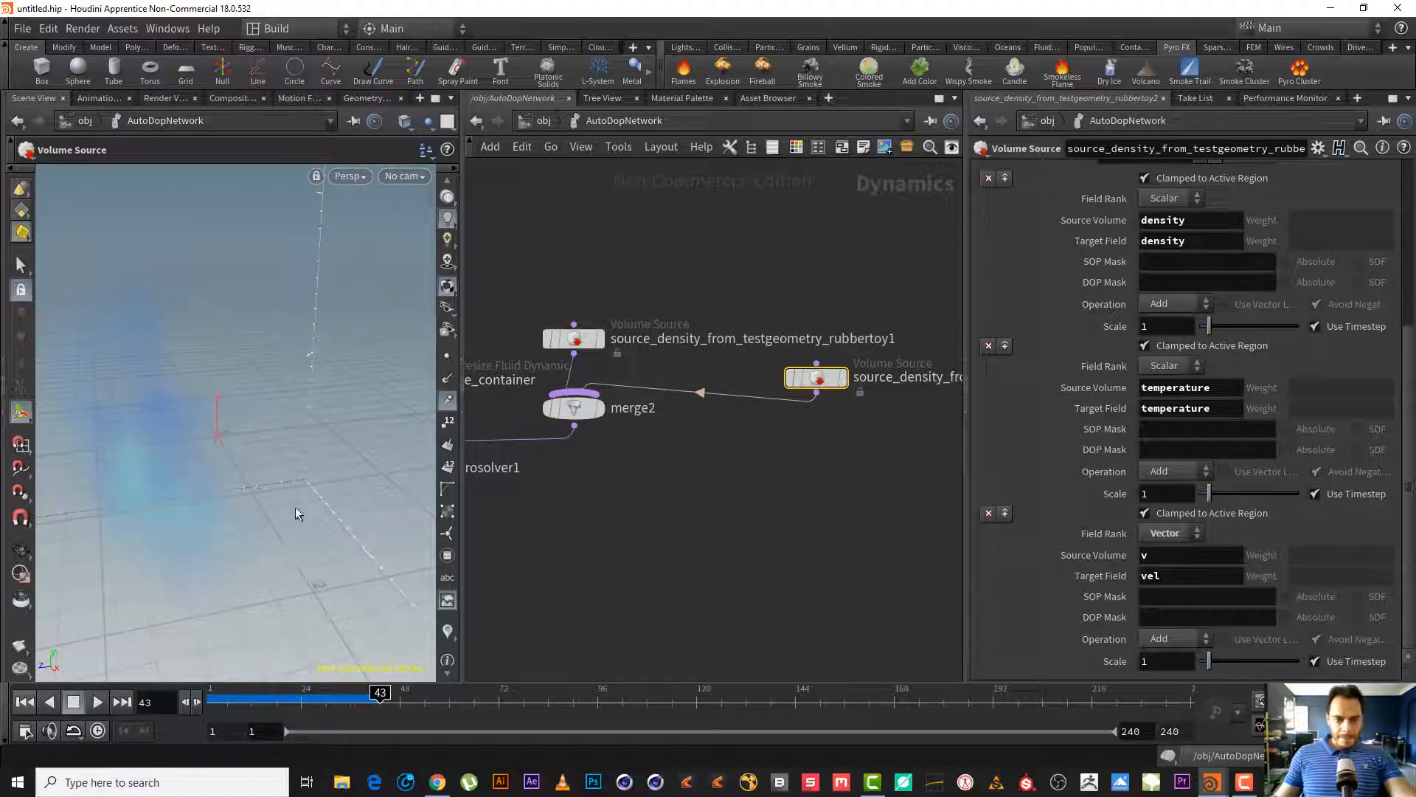
pyautogui.moveTo(816, 464); pyautogui.dragTo(867, 469, button='middle')
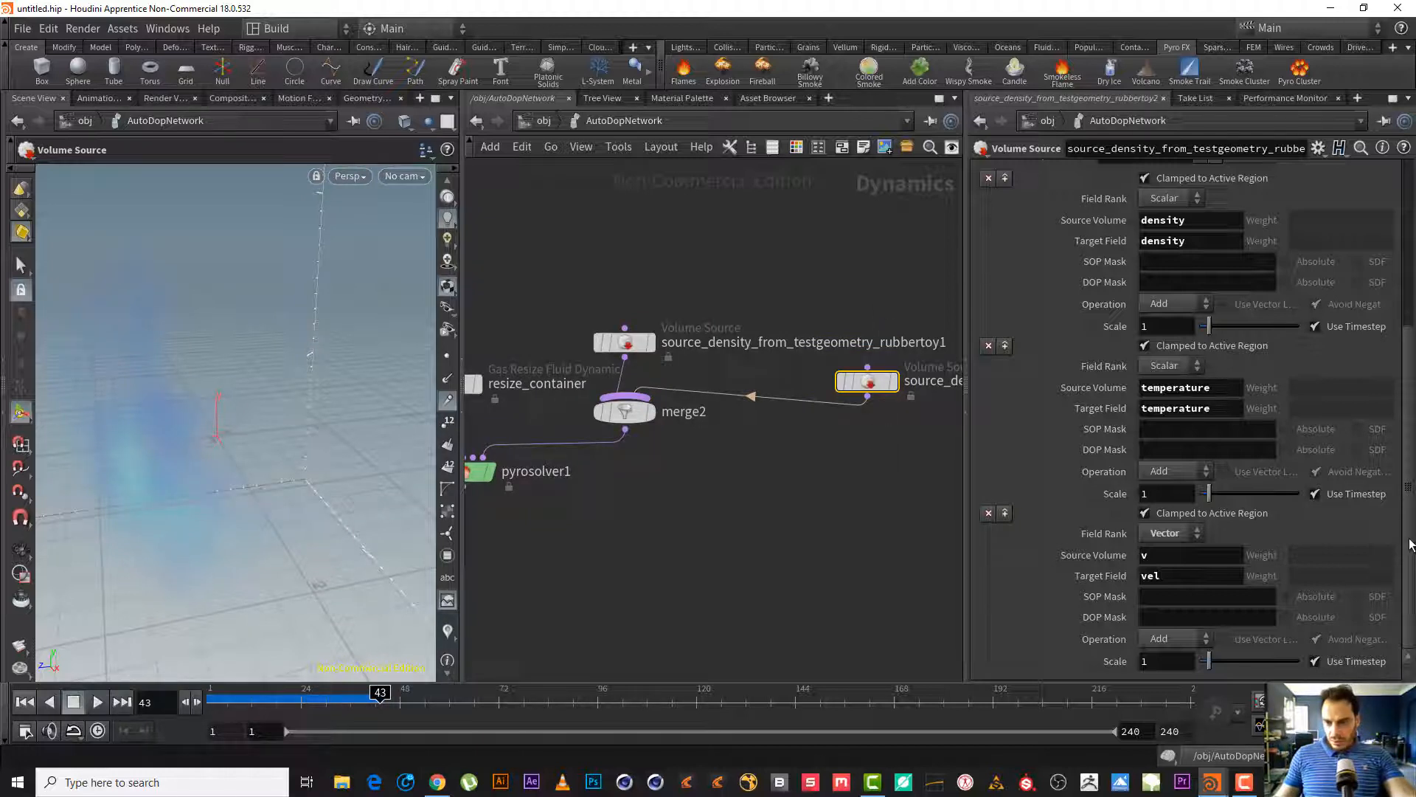
pyautogui.moveTo(1410, 548)
pyautogui.mouseDown()
pyautogui.moveTo(1413, 531)
pyautogui.moveTo(1415, 551)
pyautogui.mouseUp()
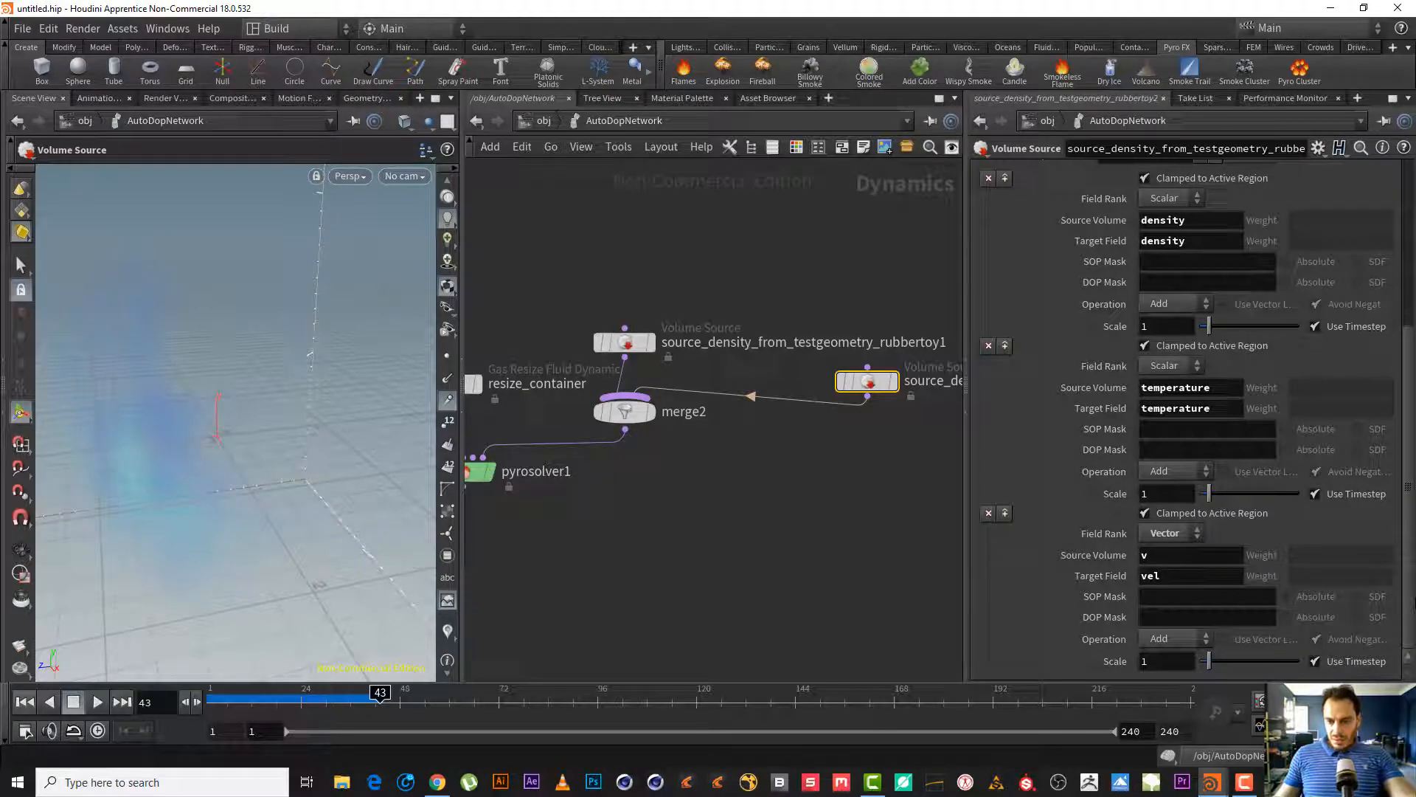
pyautogui.moveTo(1415, 606)
pyautogui.mouseDown()
pyautogui.moveTo(1414, 435)
pyautogui.moveTo(1405, 612)
pyautogui.mouseUp()
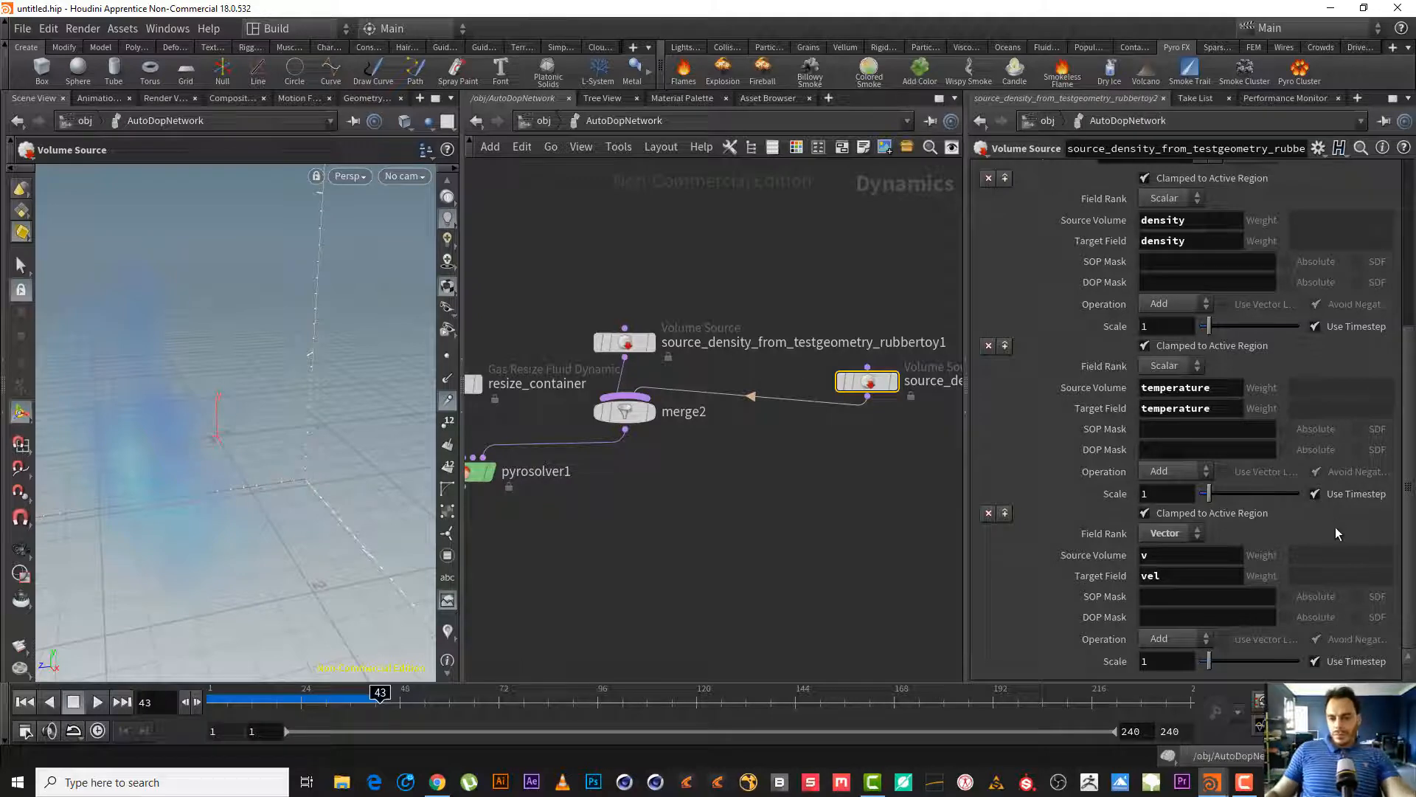
pyautogui.moveTo(1408, 552)
pyautogui.mouseDown()
pyautogui.moveTo(1408, 474)
pyautogui.moveTo(1408, 562)
pyautogui.mouseUp()
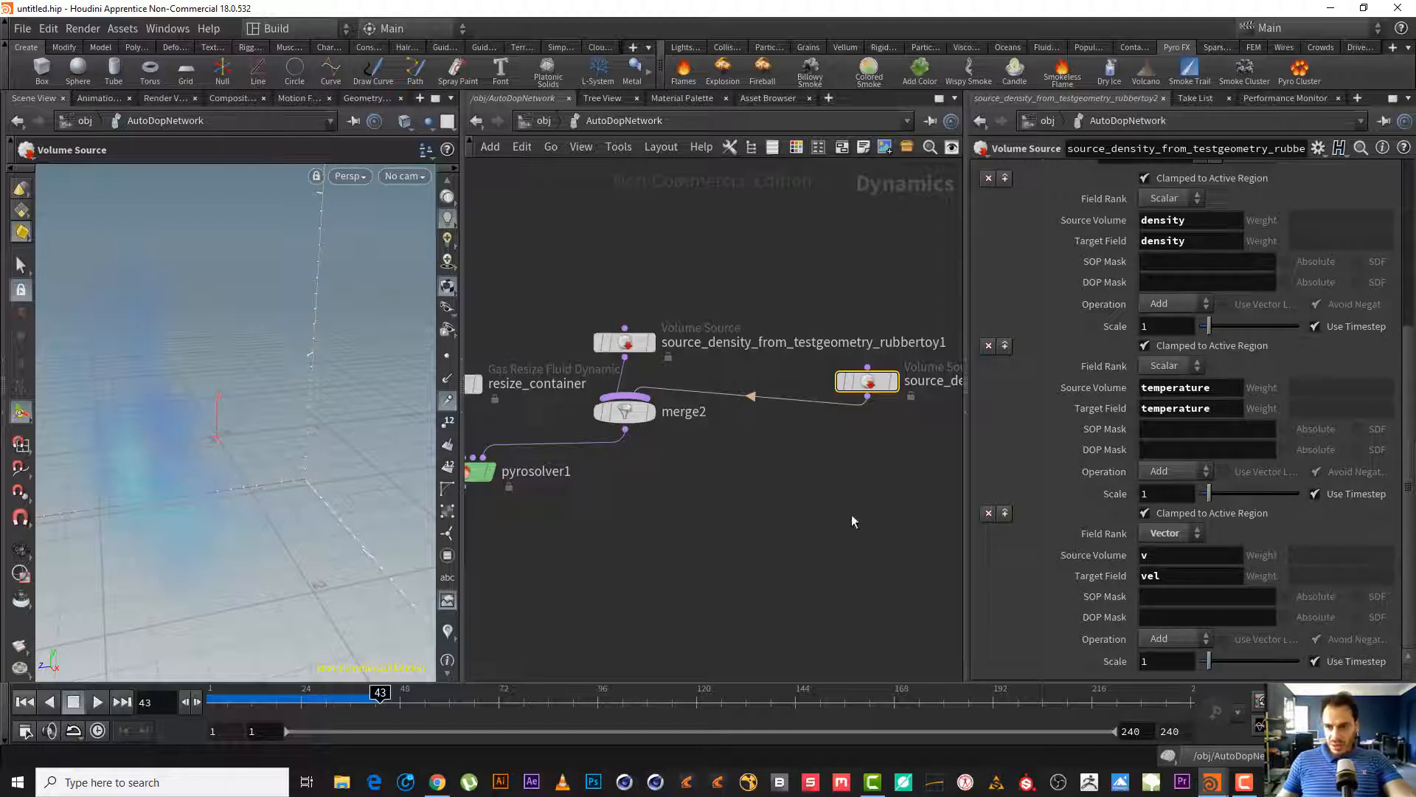
# - Set the Density Scale of the pyro smoke object's multi-field visualization to 3
pyautogui.moveTo(852, 521); pyautogui.dragTo(1041, 557, button='middle')
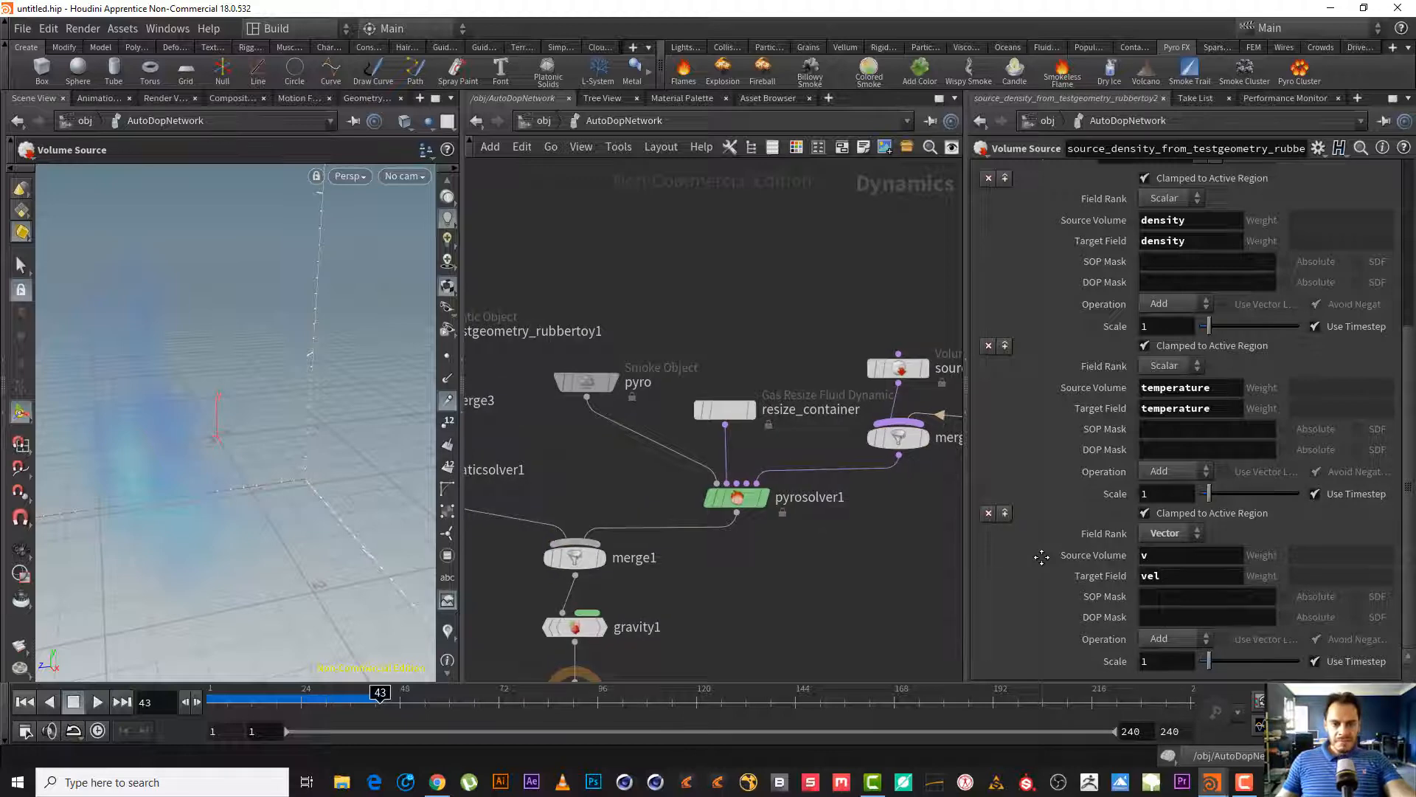
pyautogui.moveTo(655, 281); pyautogui.dragTo(860, 257, button='middle')
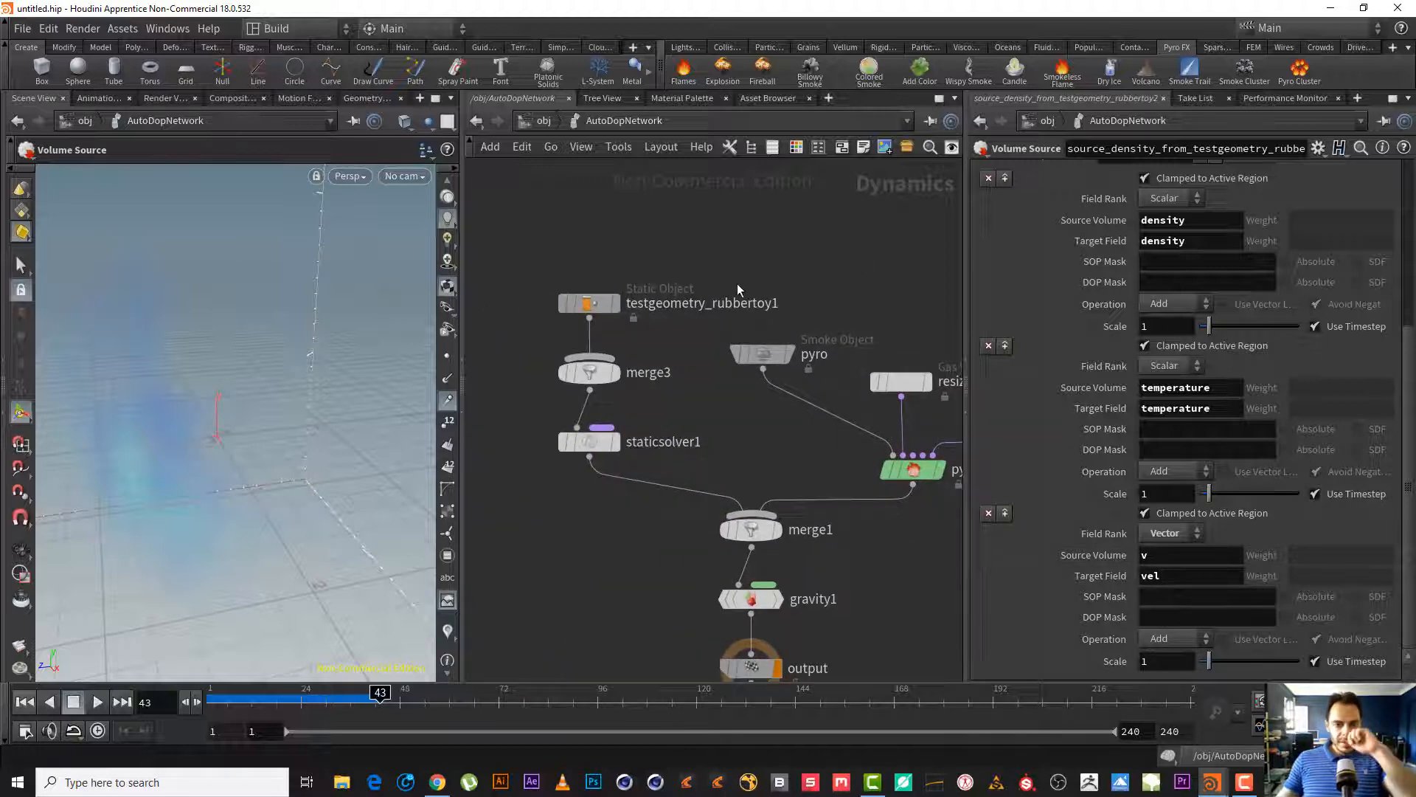
pyautogui.moveTo(758, 448); pyautogui.dragTo(715, 449, button='middle')
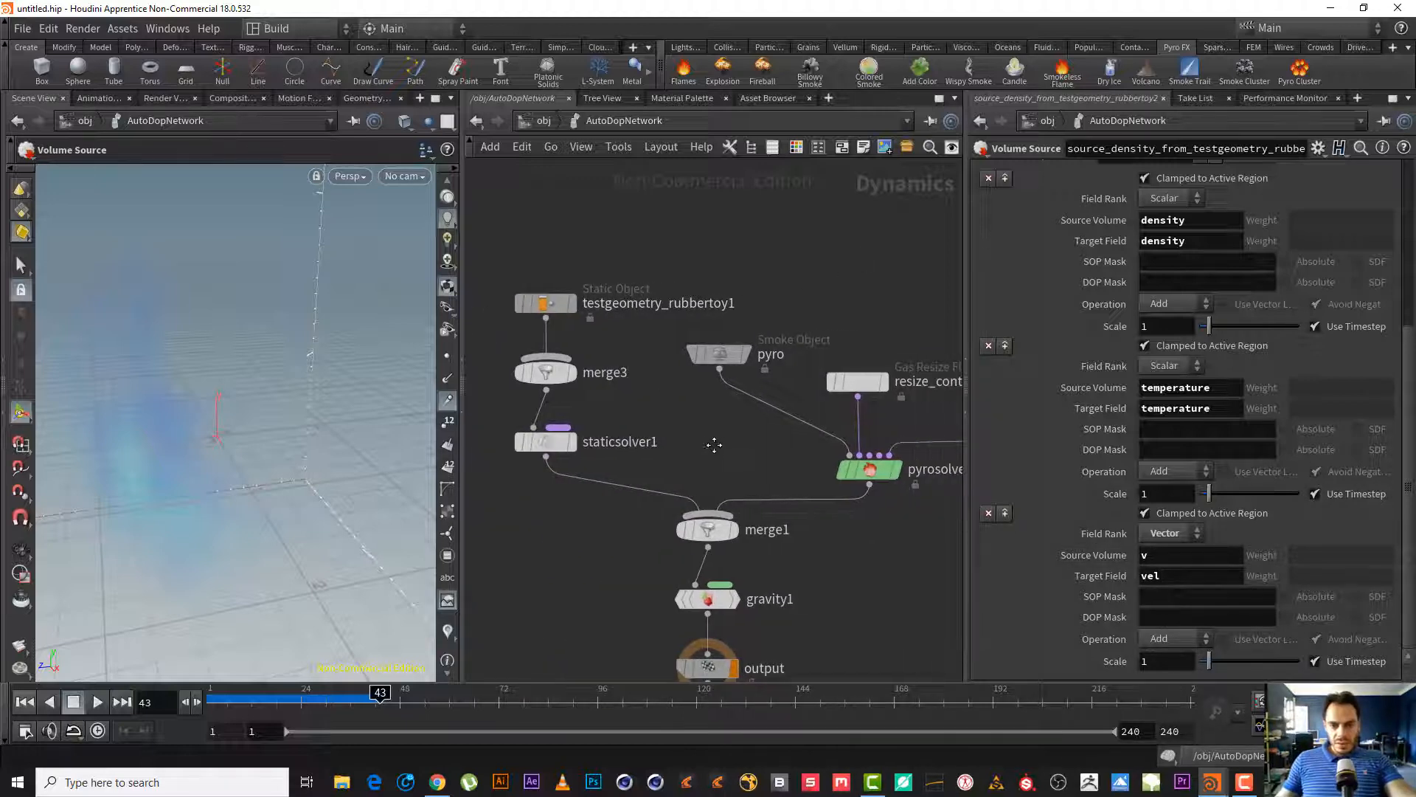
pyautogui.click(719, 354)
pyautogui.click(1051, 220)
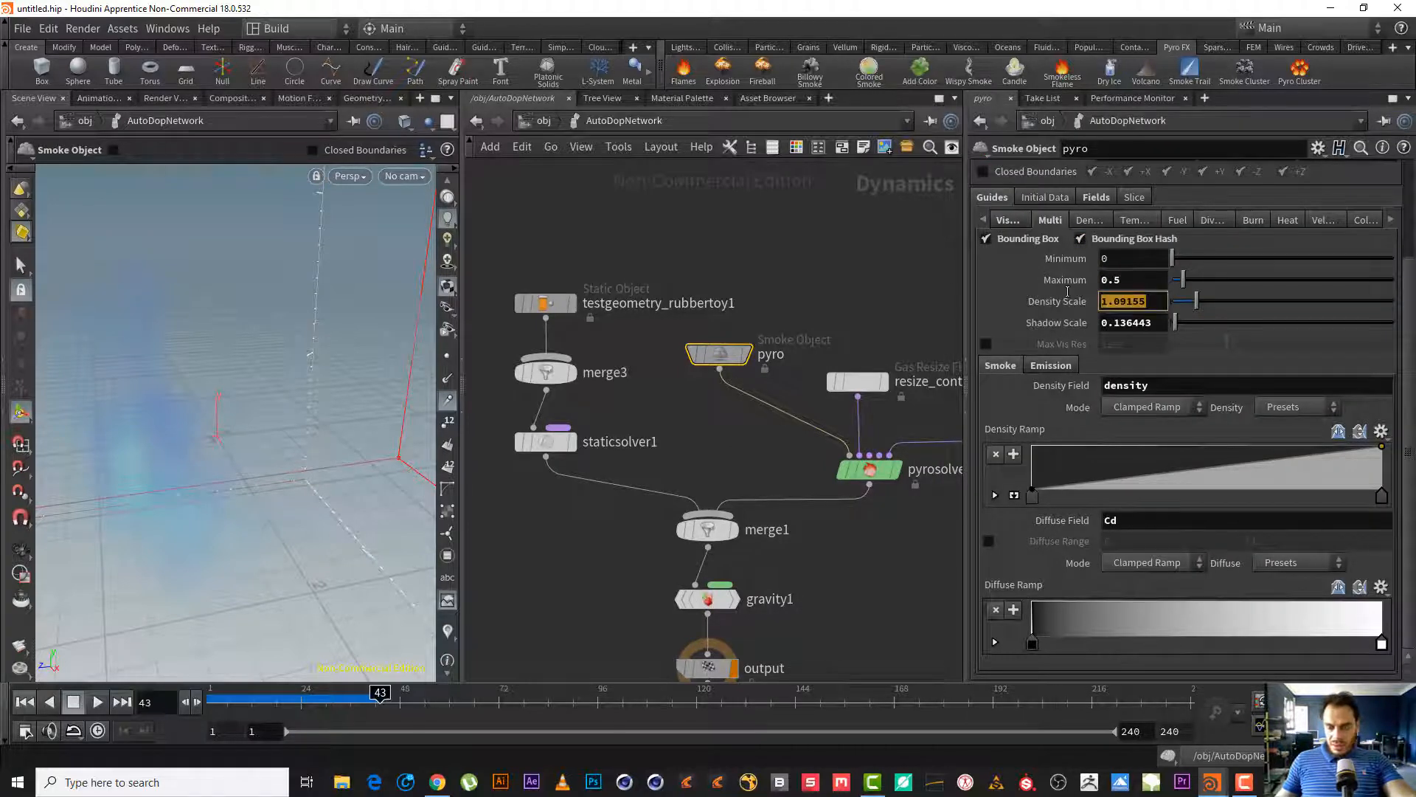
pyautogui.write('2')
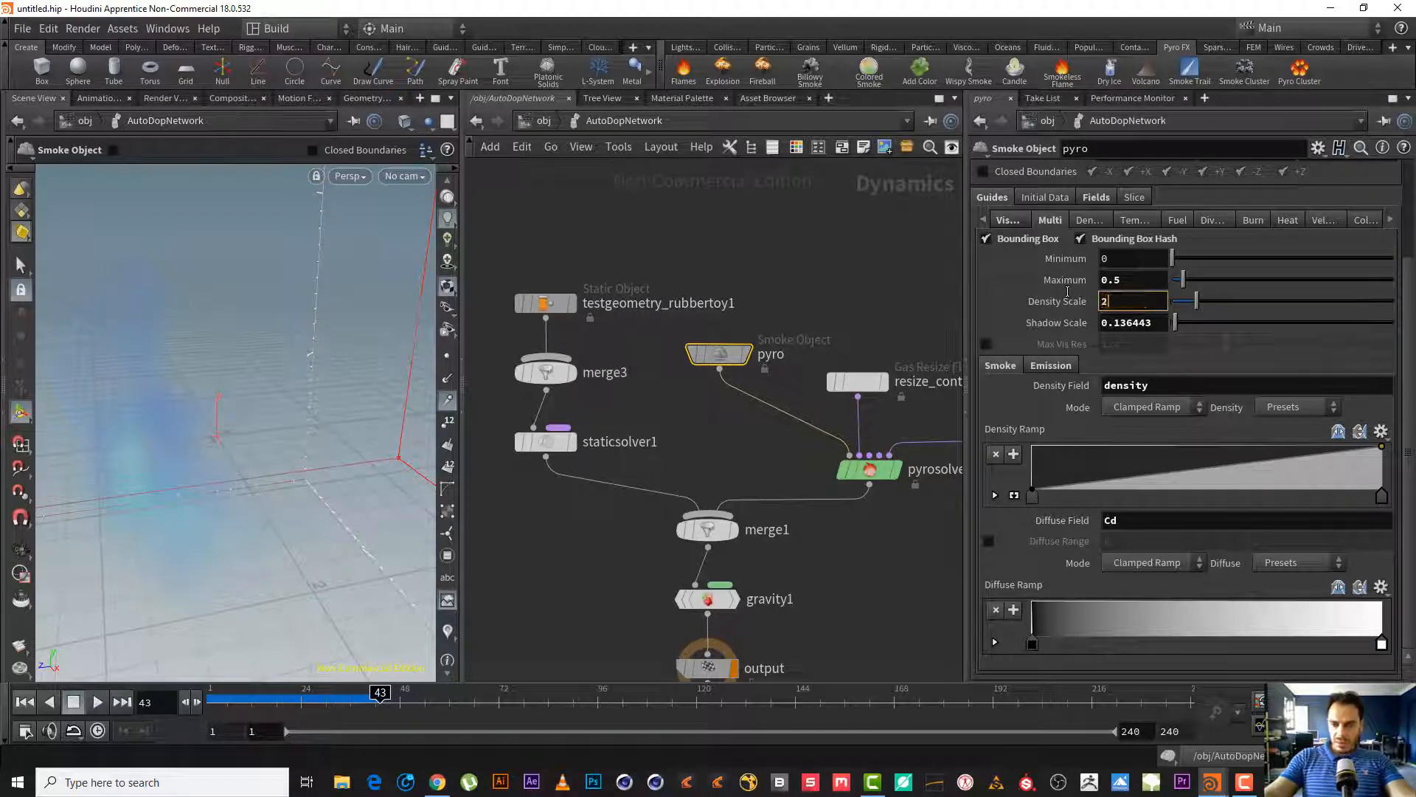
pyautogui.press('Return')
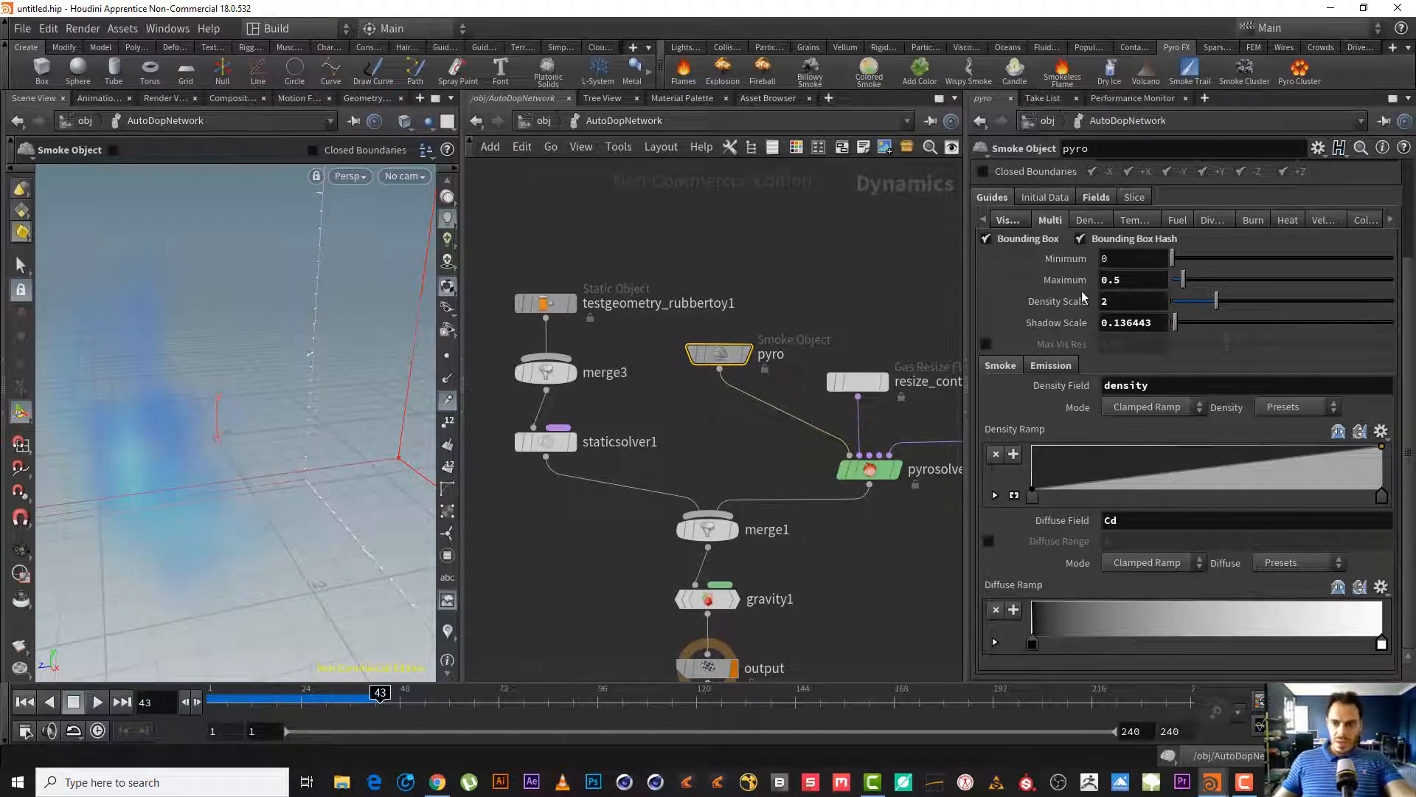
pyautogui.click(1102, 301)
pyautogui.write('3')
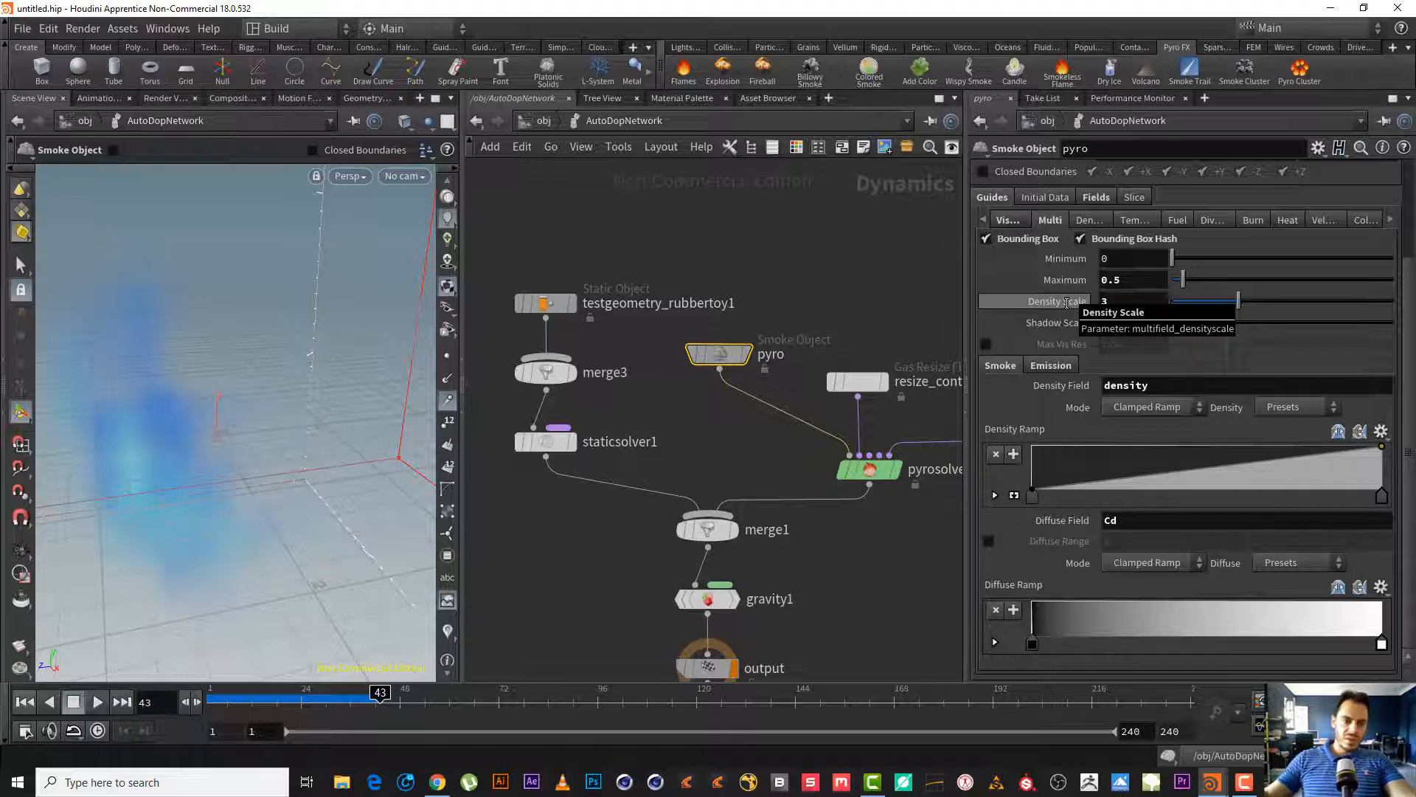
# - Set the density operation's Scale to 5 on the second Volume Source feeding merge2
pyautogui.moveTo(821, 551); pyautogui.dragTo(522, 509, button='middle')
pyautogui.moveTo(776, 440); pyautogui.dragTo(608, 459, button='middle')
pyautogui.click(805, 357)
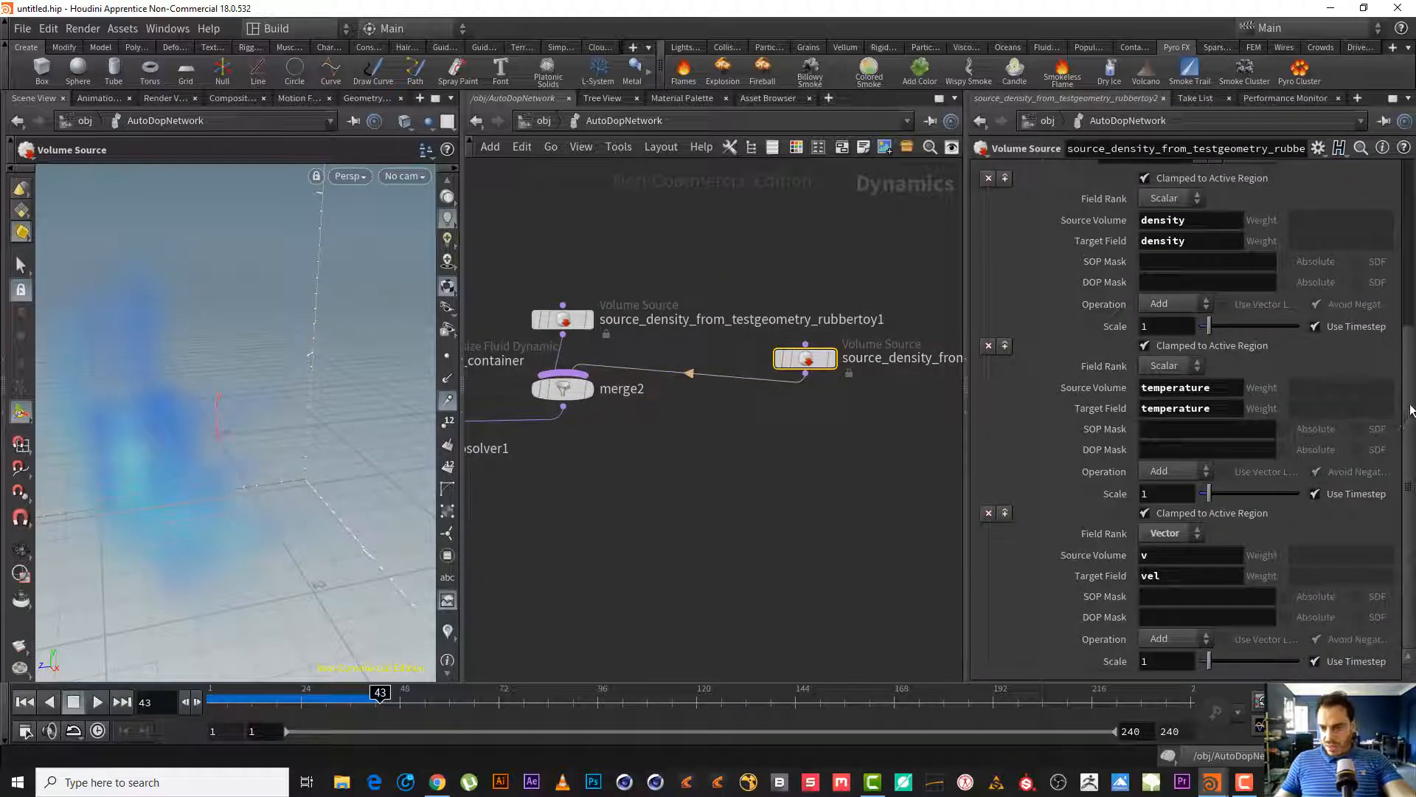
pyautogui.moveTo(1411, 411); pyautogui.dragTo(1414, 369)
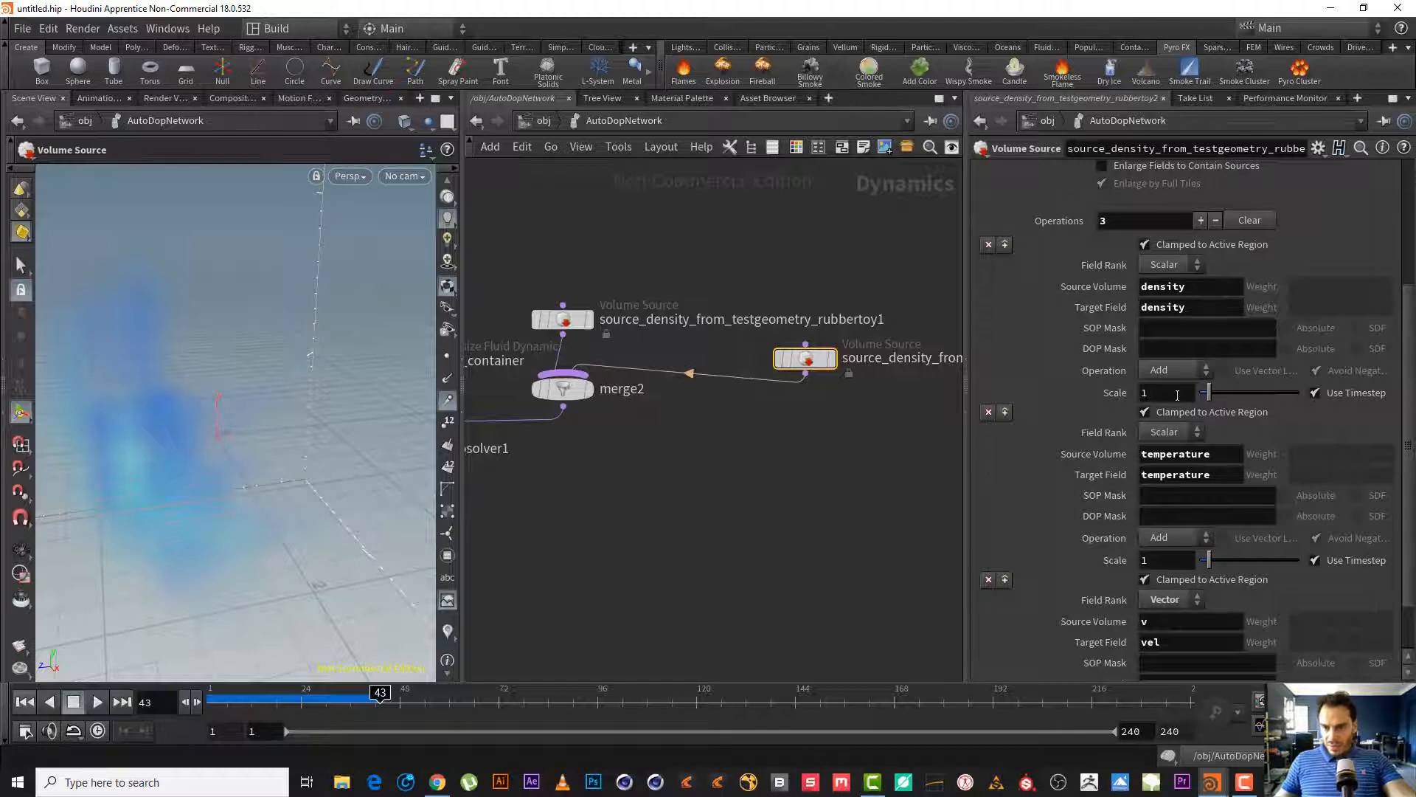
pyautogui.moveTo(1178, 395); pyautogui.dragTo(1115, 396)
pyautogui.write('5')
pyautogui.press('Return')
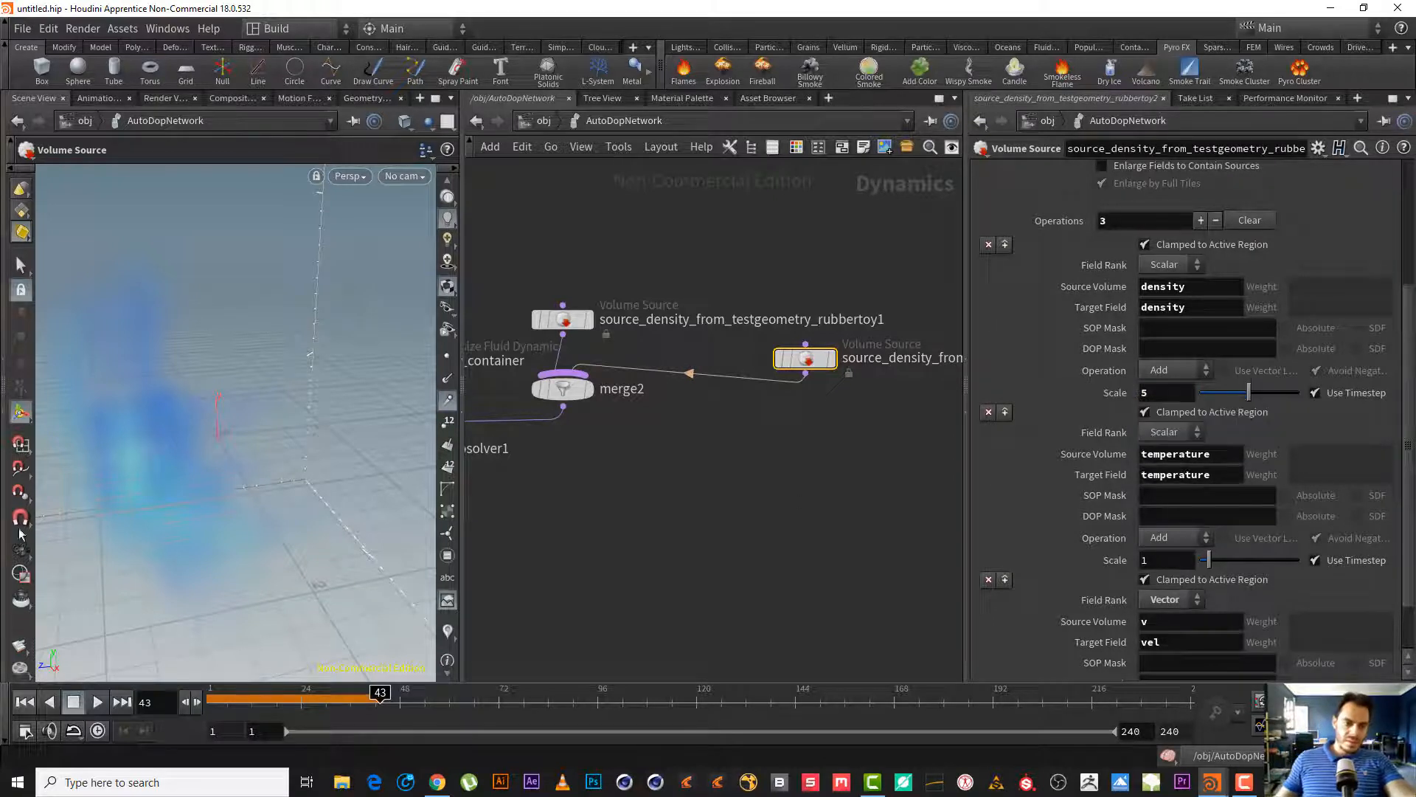
# - Play the smoke simulation from frame 1 and stop it at frame 17
pyautogui.click(33, 702)
pyautogui.click(87, 704)
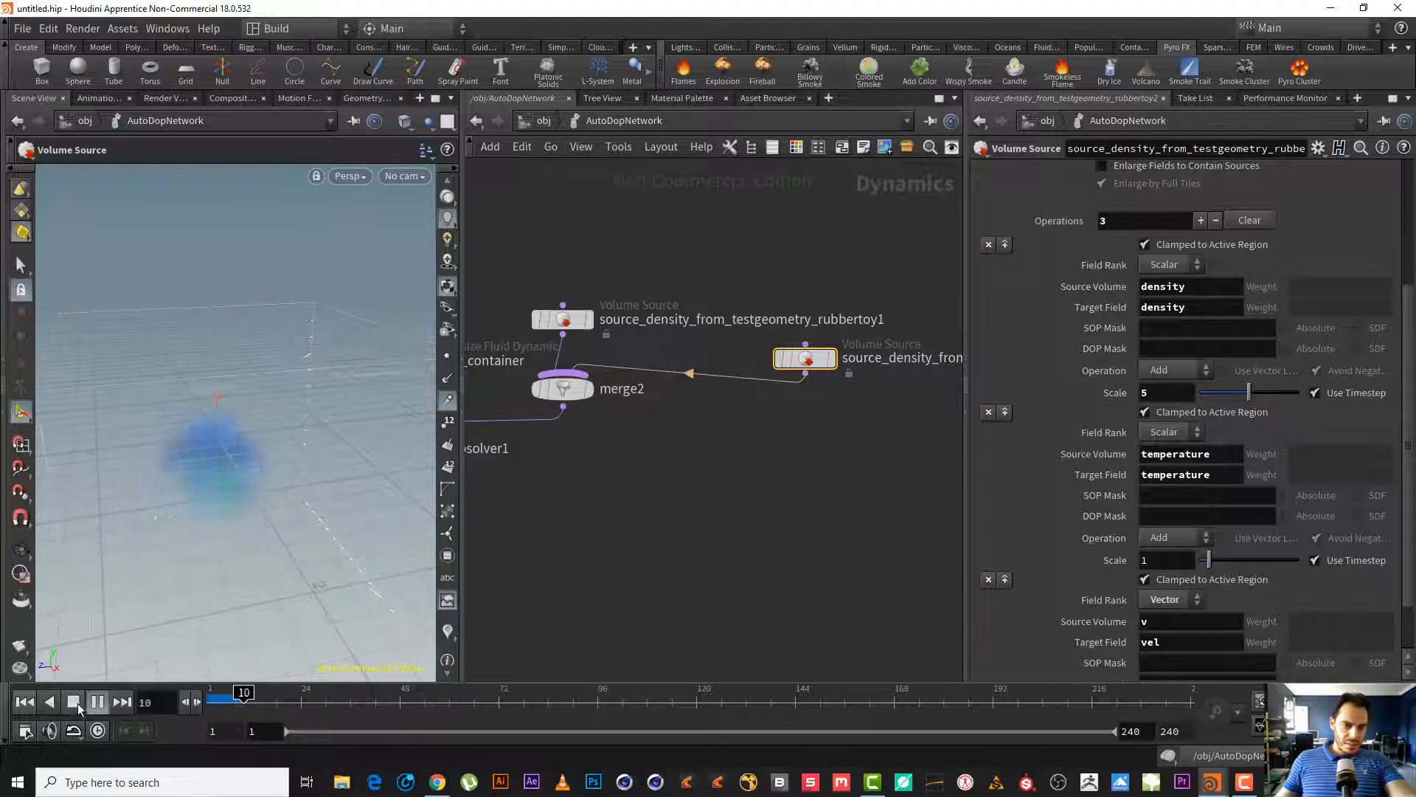
pyautogui.click(76, 703)
# - Set the Division Size of the pyro smoke object to 0.05
pyautogui.moveTo(503, 473); pyautogui.dragTo(957, 564, button='middle')
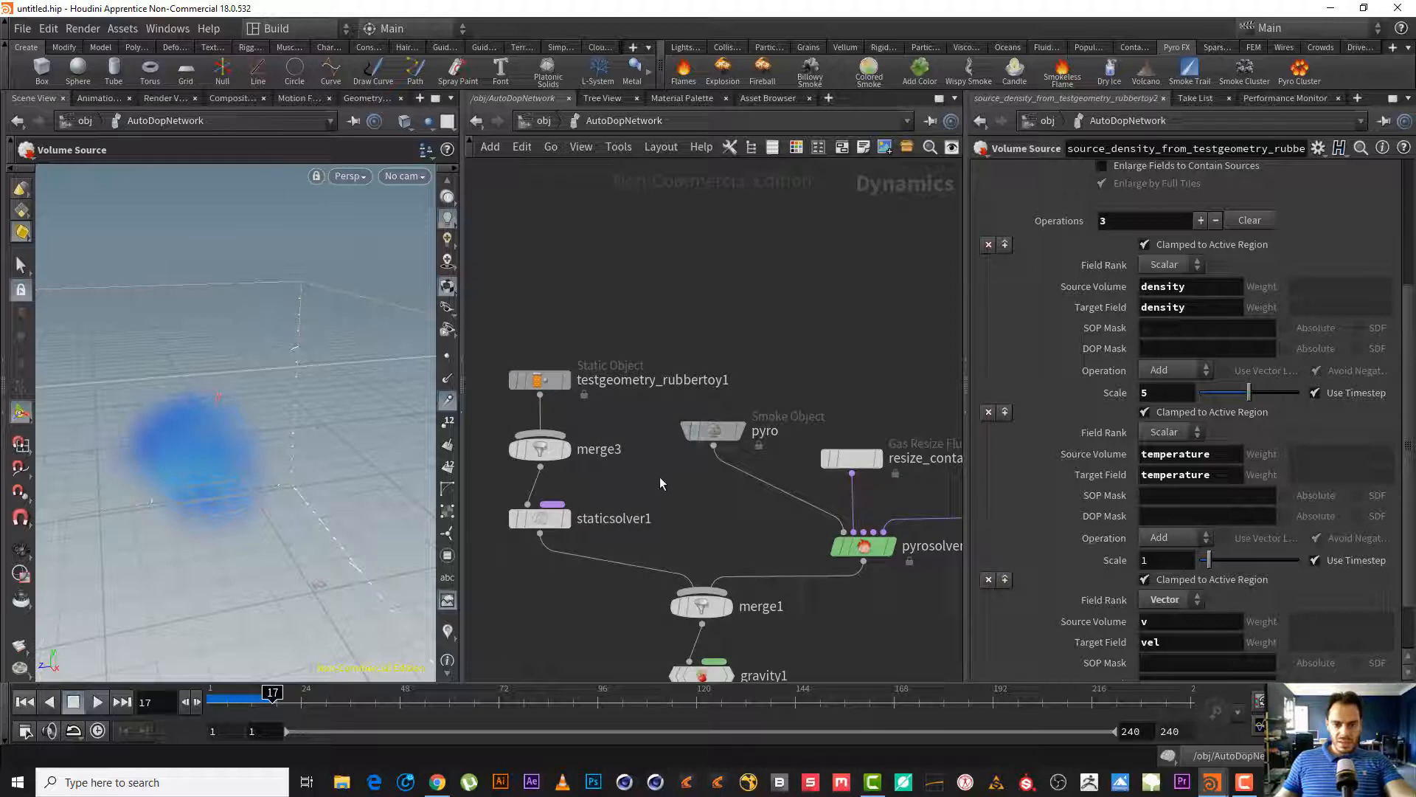
pyautogui.click(712, 430)
pyautogui.click(995, 216)
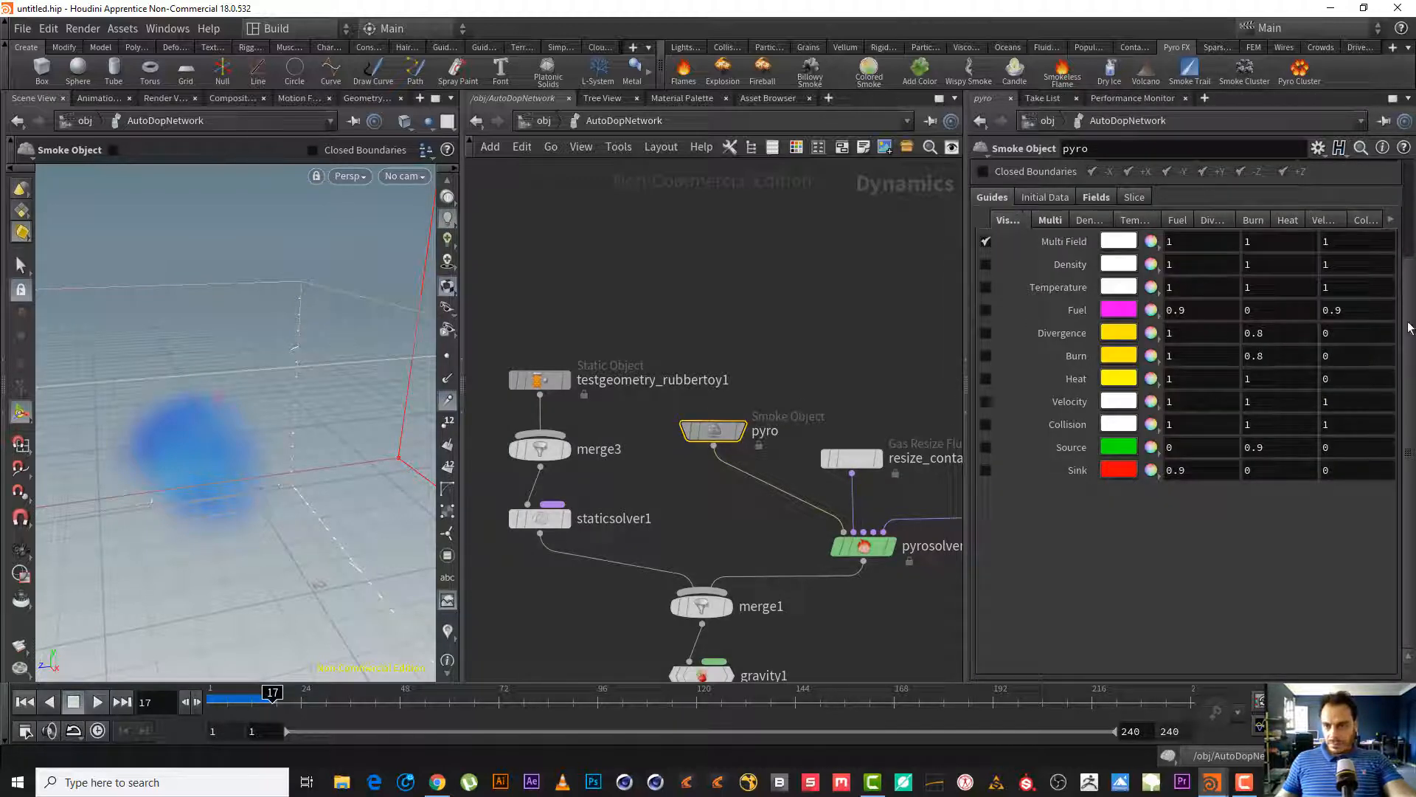
pyautogui.moveTo(1412, 296); pyautogui.dragTo(1412, 168)
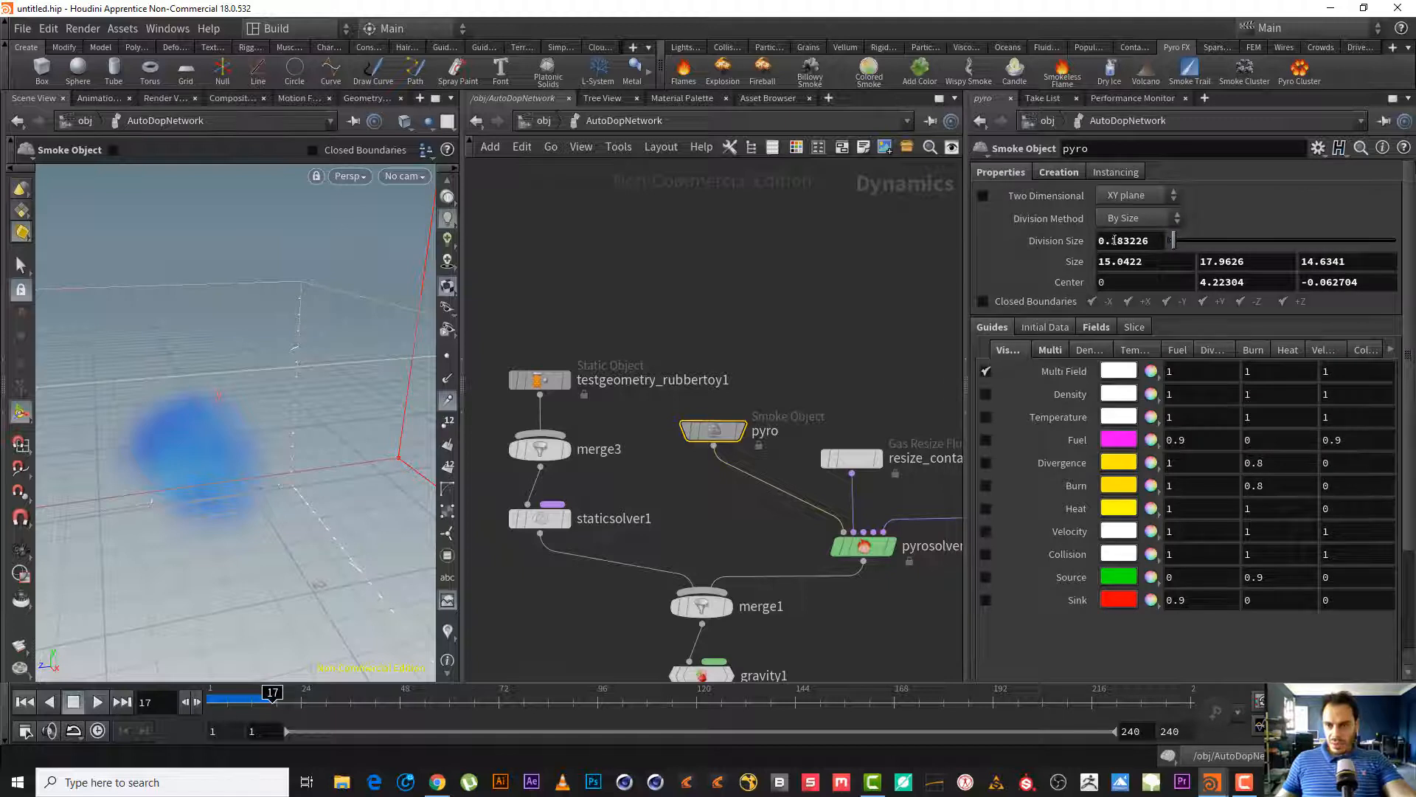
pyautogui.moveTo(1114, 241); pyautogui.dragTo(1230, 240)
pyautogui.press('BackSpace')
pyautogui.press('BackSpace')
pyautogui.write('0')
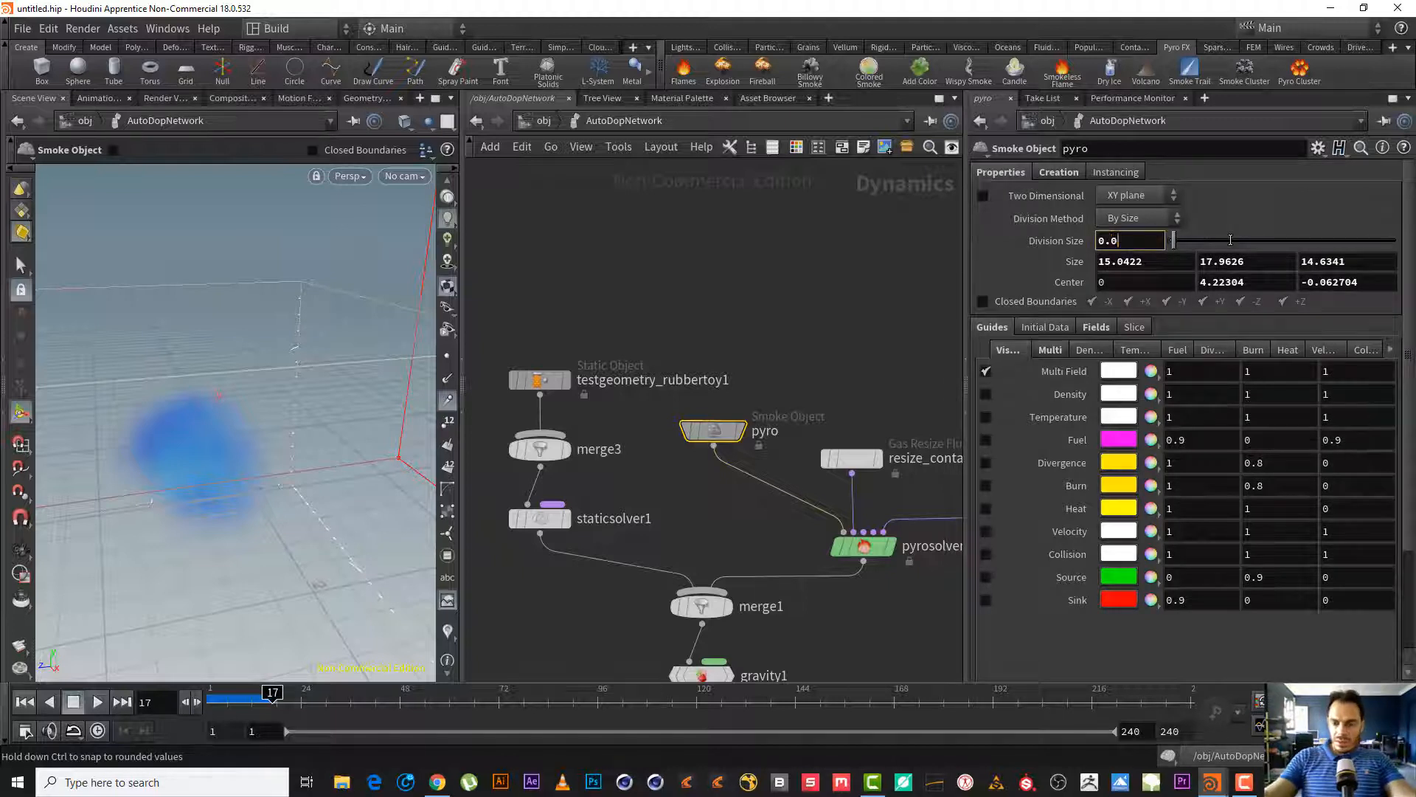
pyautogui.write('5')
pyautogui.press('Return')
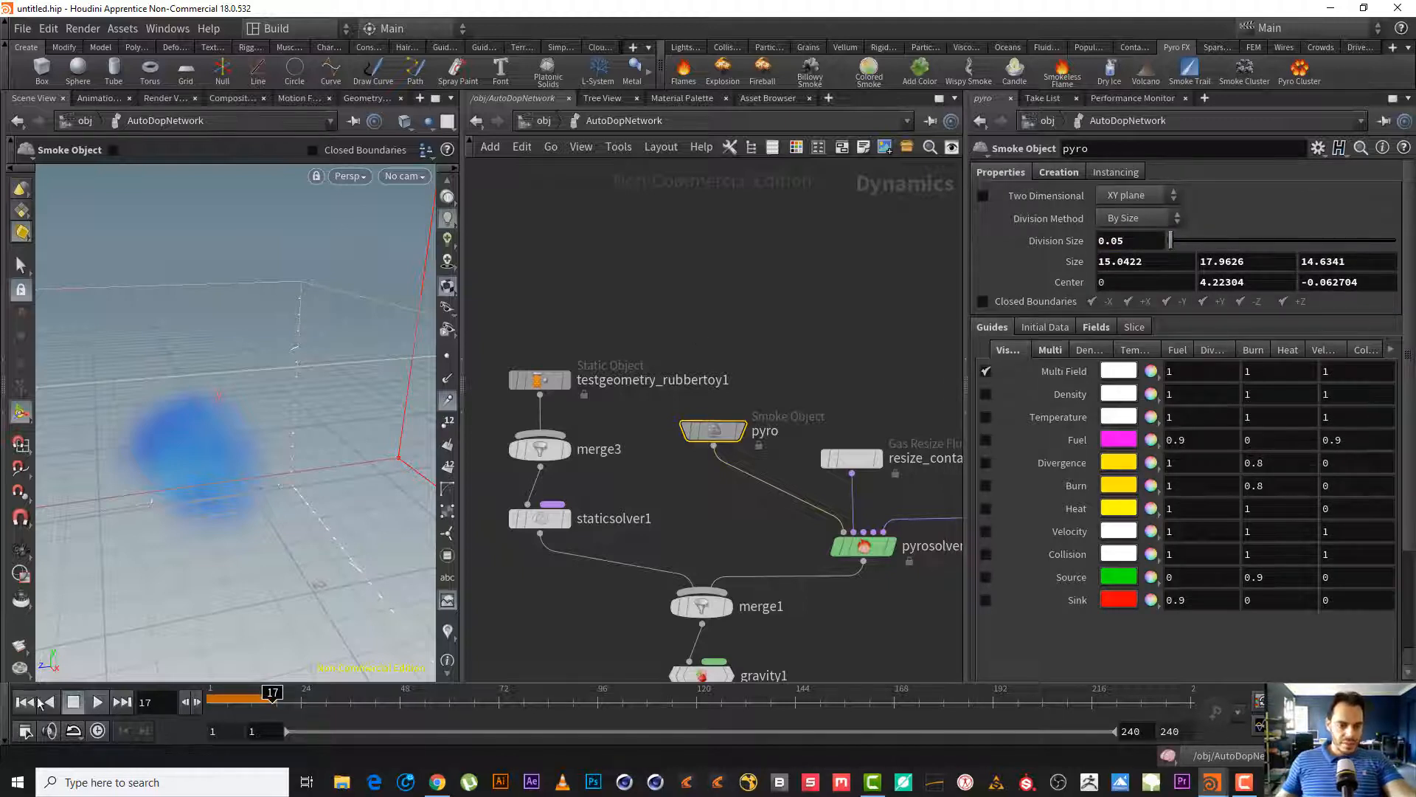
# - Replay the simulation from frame 1 to about frame 24 and return to the object level
pyautogui.click(25, 702)
pyautogui.click(97, 701)
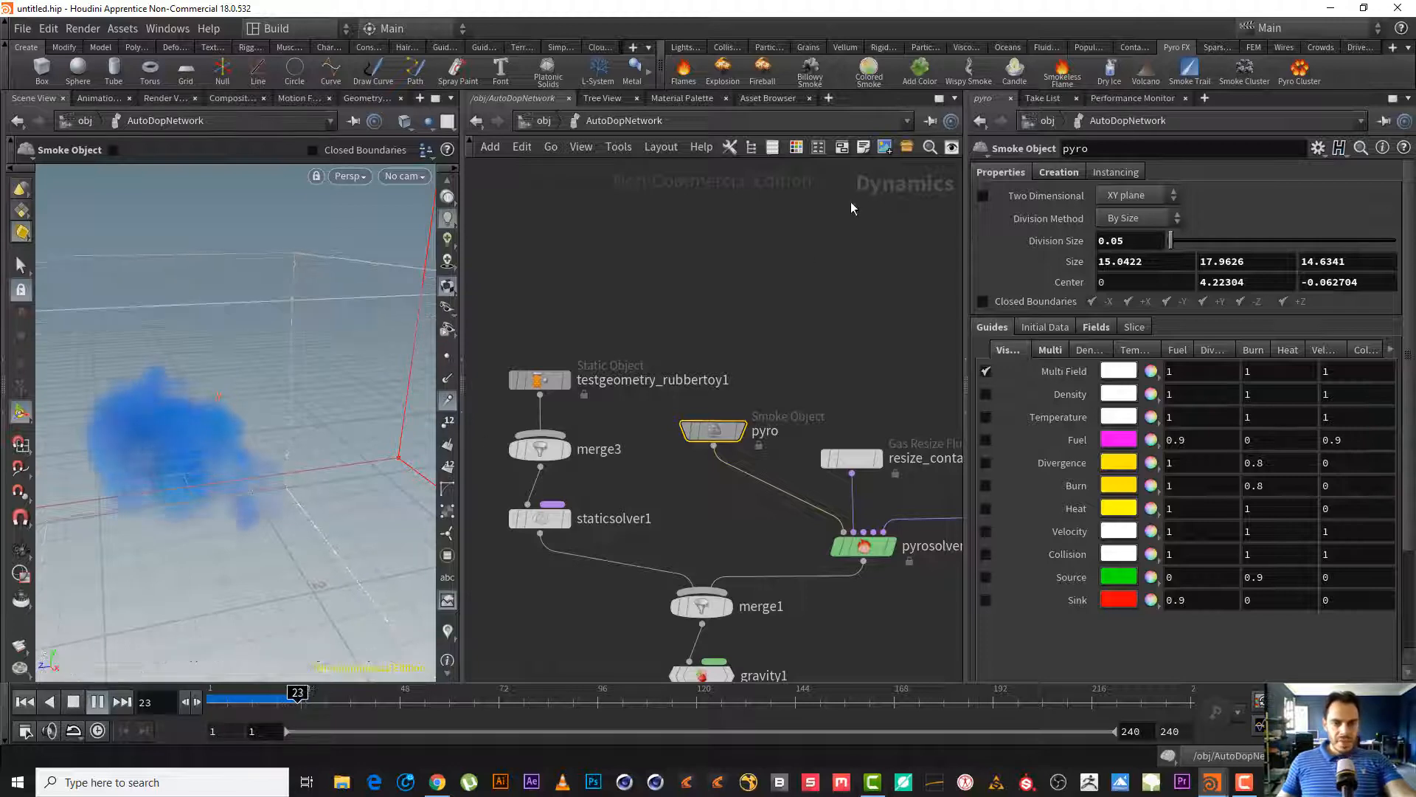
pyautogui.click(543, 121)
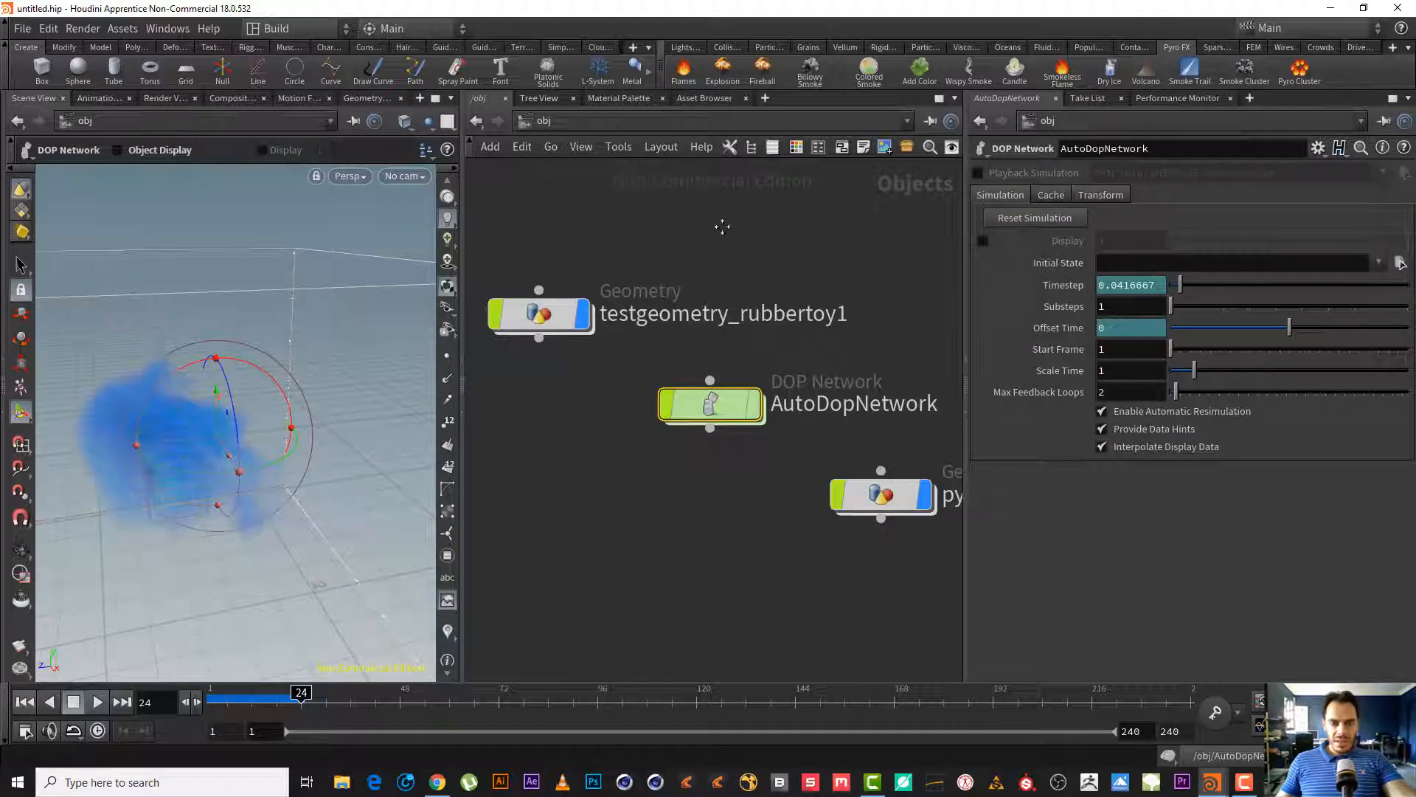
# - Open testgeometry_rubbertoy1 and move add_noise1, rasterize1 and OUT_density1 down to leave a gap below create_density1
pyautogui.doubleClick(634, 354)
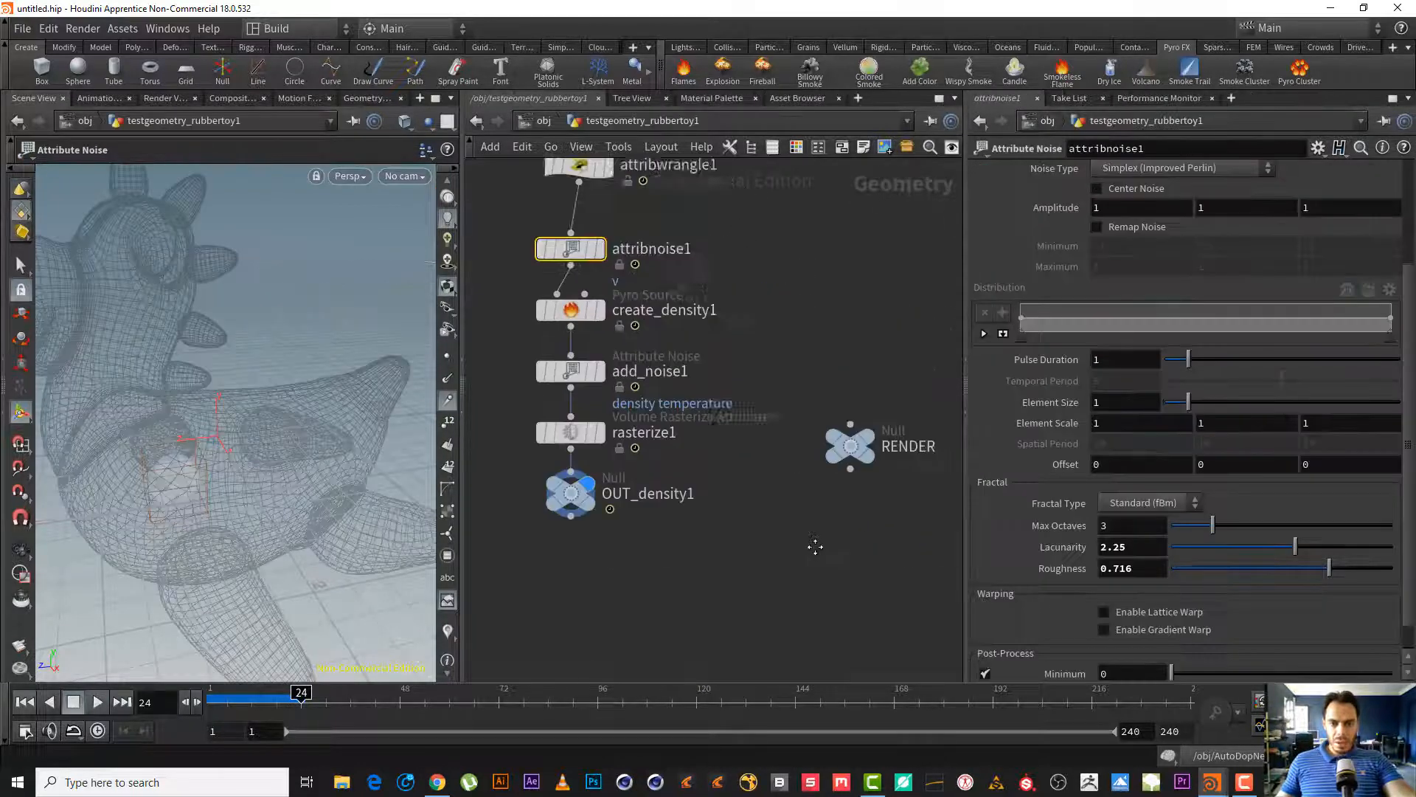
pyautogui.moveTo(815, 546); pyautogui.dragTo(917, 703, button='middle')
pyautogui.moveTo(906, 457); pyautogui.dragTo(863, 427, button='right')
pyautogui.scroll(1, 891, 426)
pyautogui.moveTo(891, 427); pyautogui.dragTo(901, 251, button='middle')
pyautogui.moveTo(757, 594); pyautogui.dragTo(713, 448)
pyautogui.click(808, 364)
pyautogui.press('Tab')
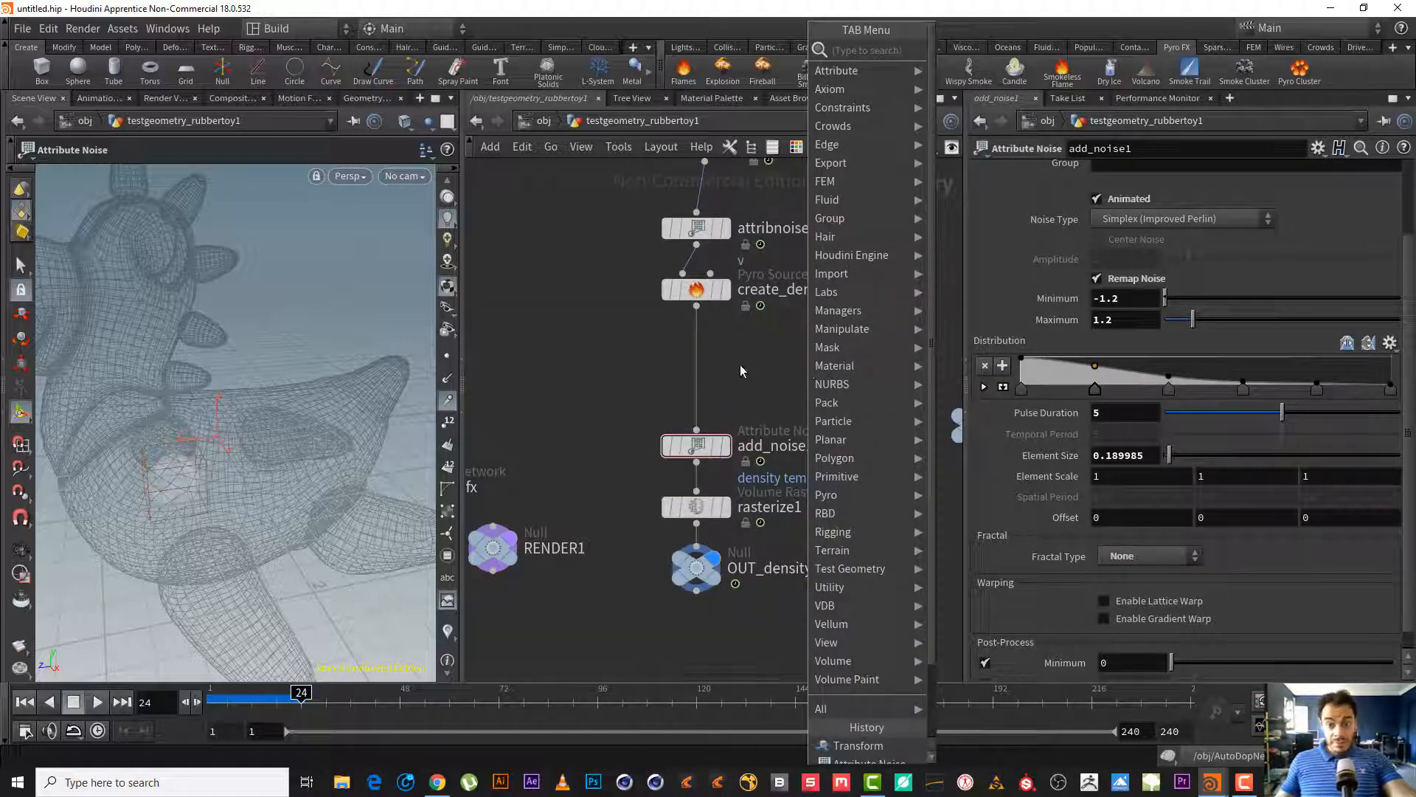
pyautogui.press('Escape')
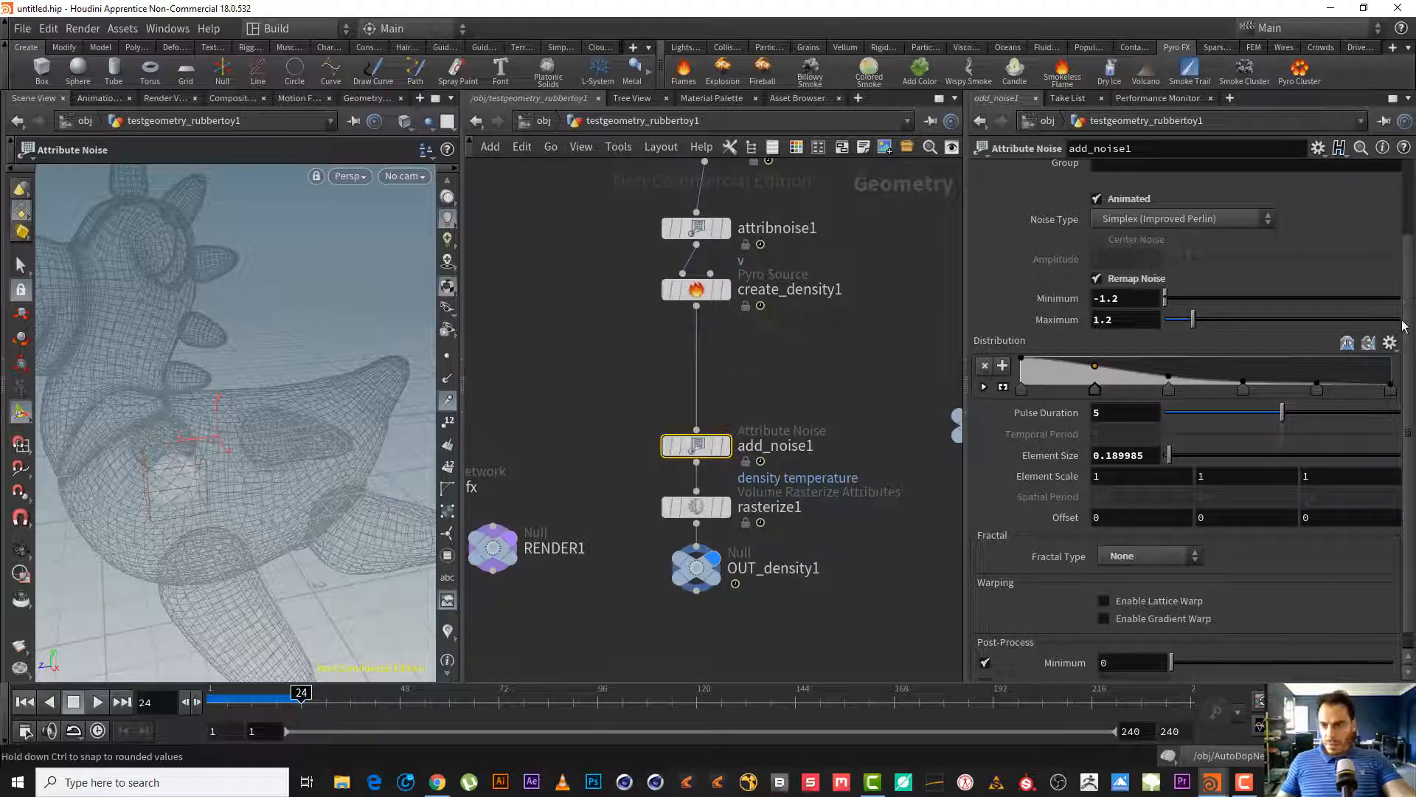
pyautogui.scroll(3, 1414, 166)
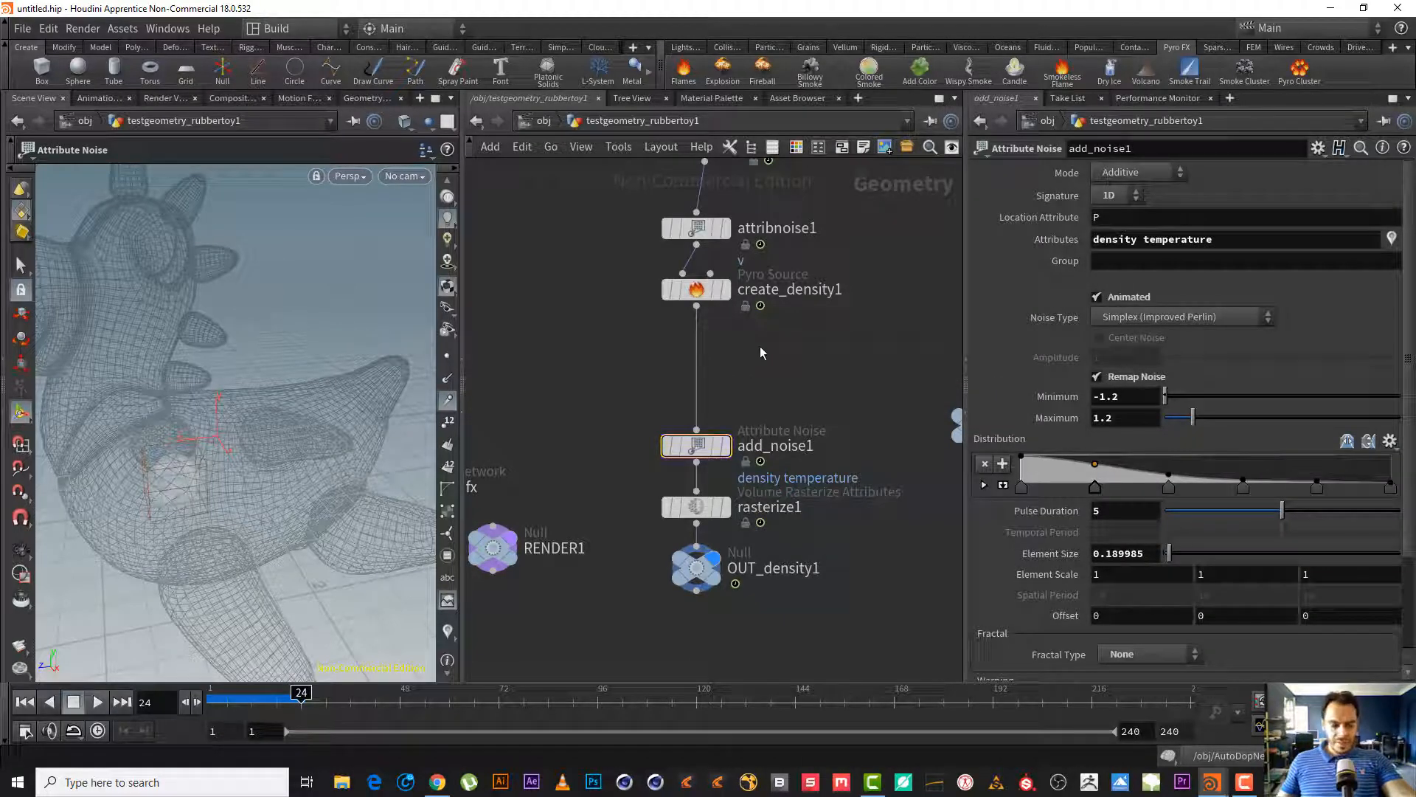
# - Insert a Color node on the wire between create_density1 and add_noise1
pyautogui.press('Tab')
pyautogui.write('color')
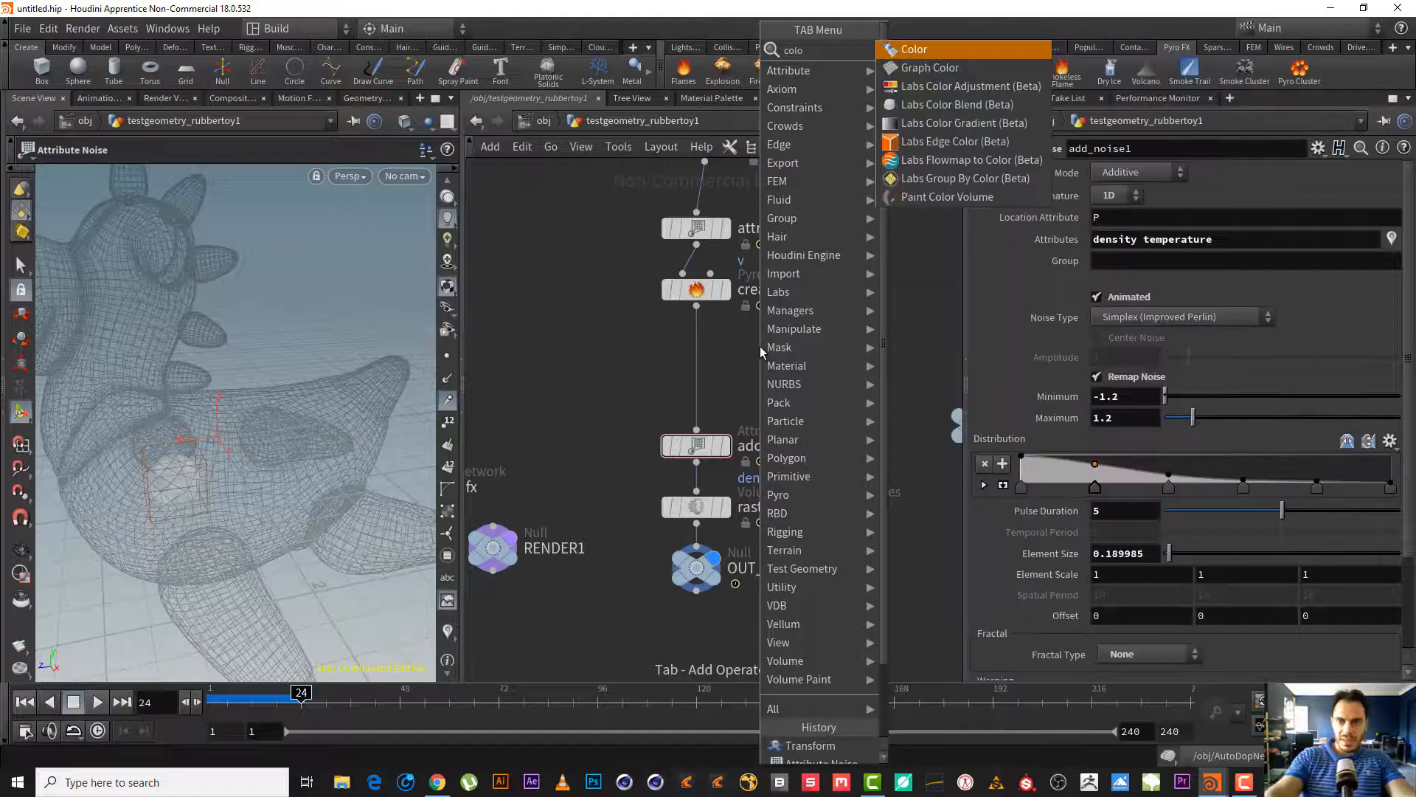
pyautogui.press('Return')
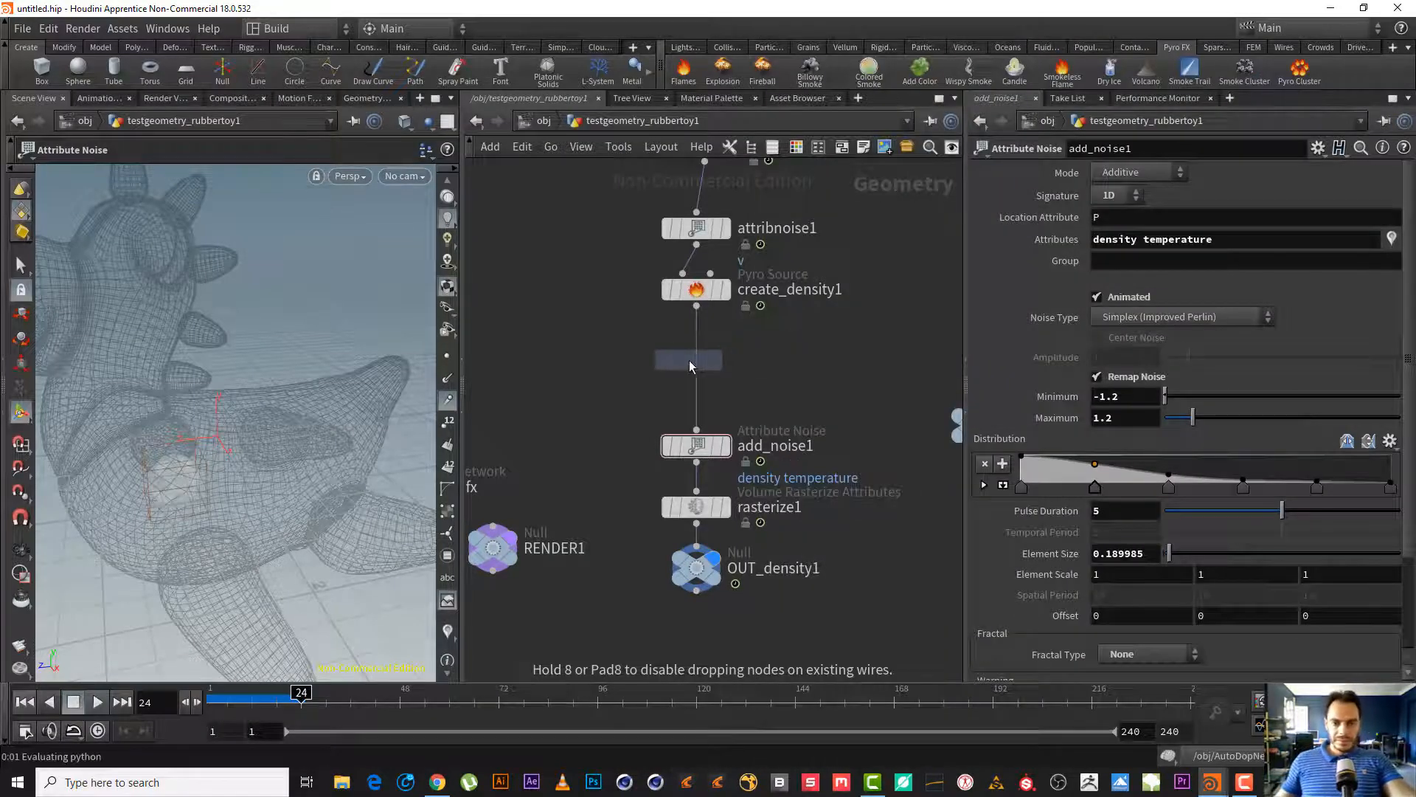
pyautogui.click(689, 359)
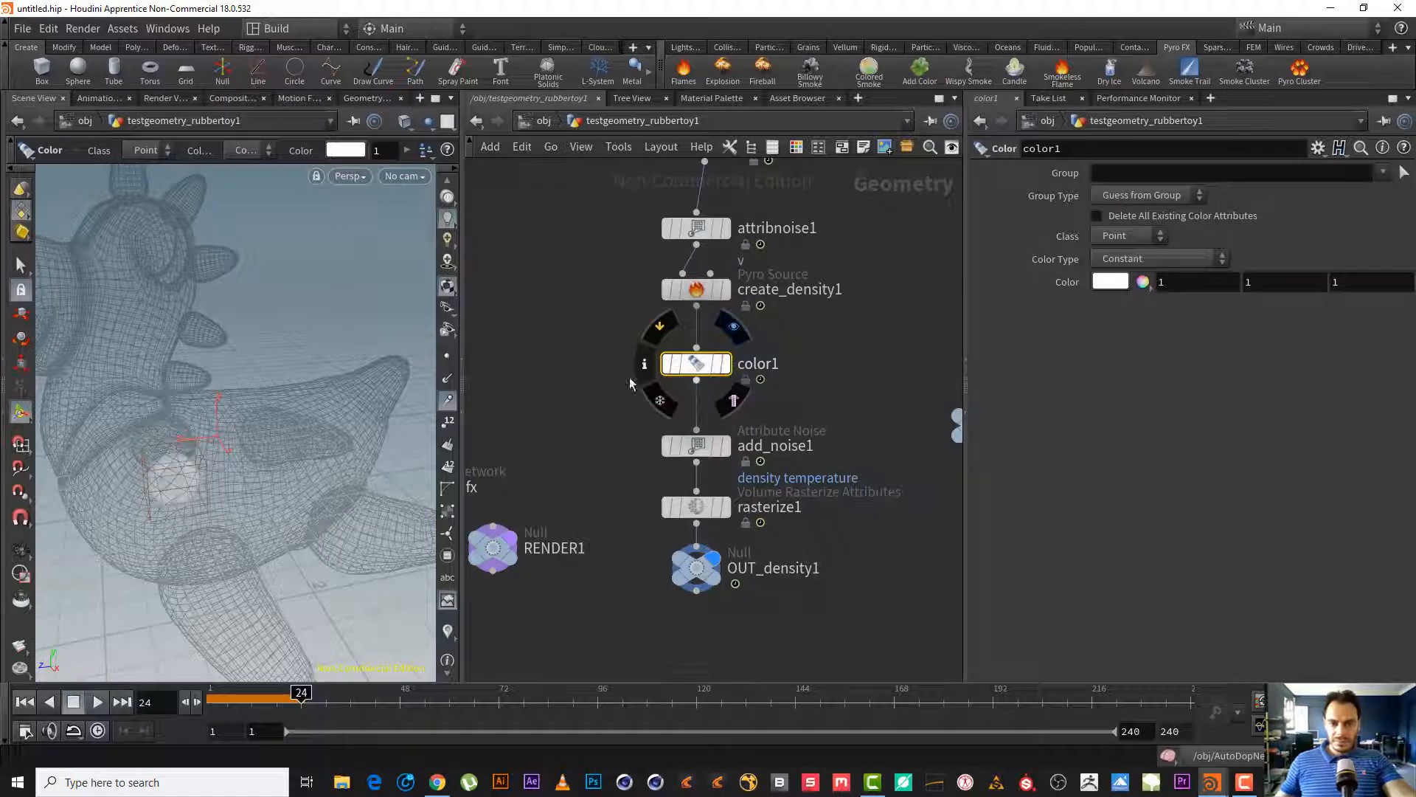
pyautogui.moveTo(692, 362); pyautogui.dragTo(693, 364)
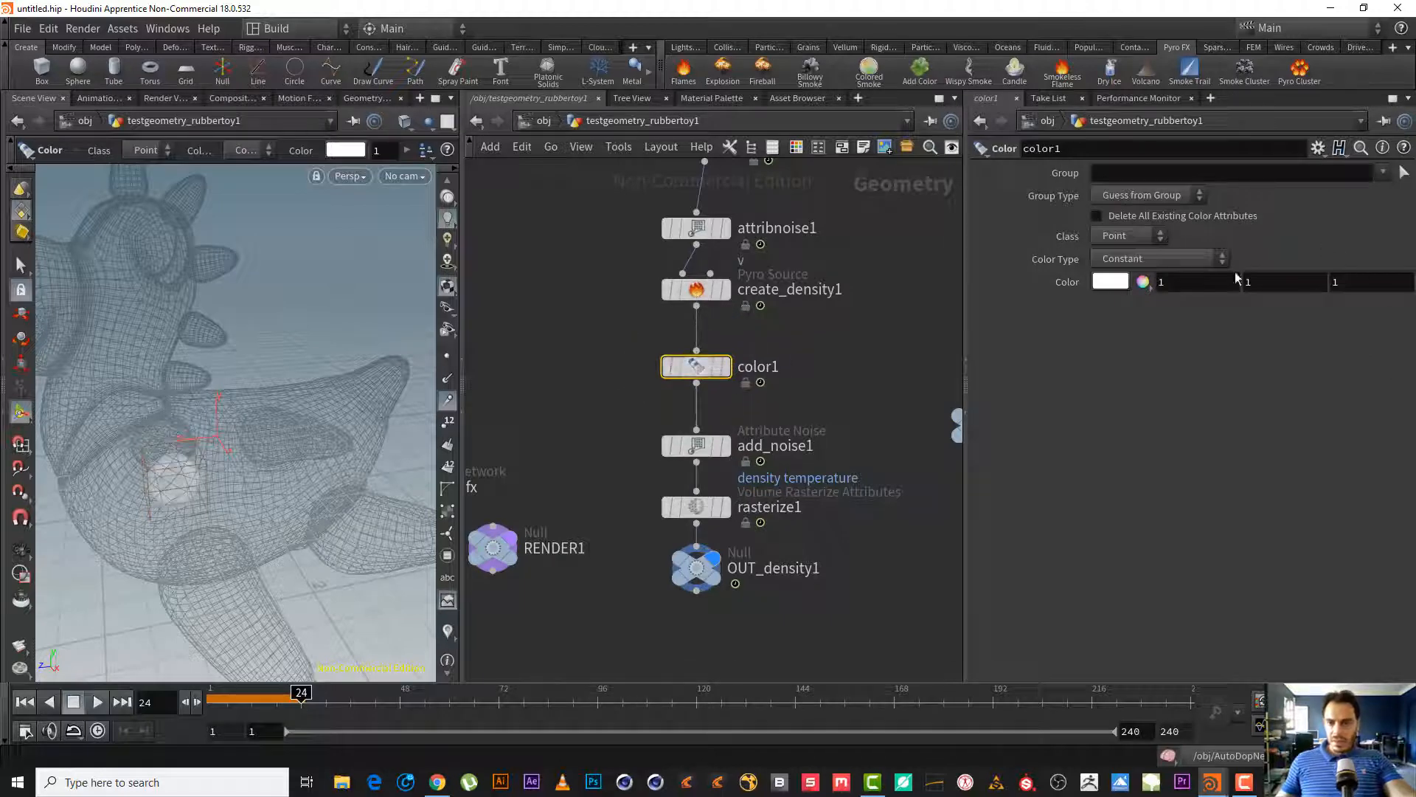
# - Set the color of the color1 node to yellow (1, 1, 0)
pyautogui.click(1126, 286)
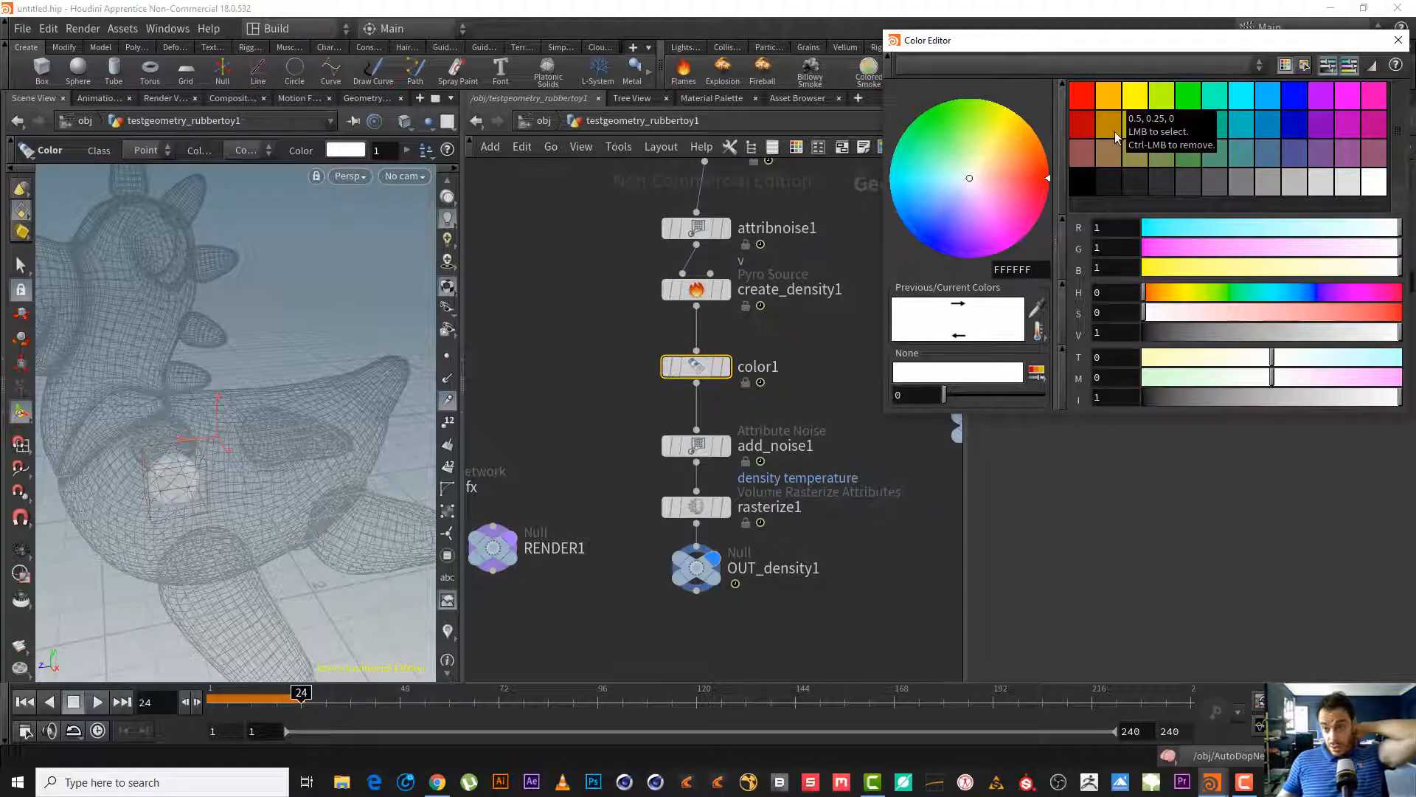
pyautogui.click(1140, 103)
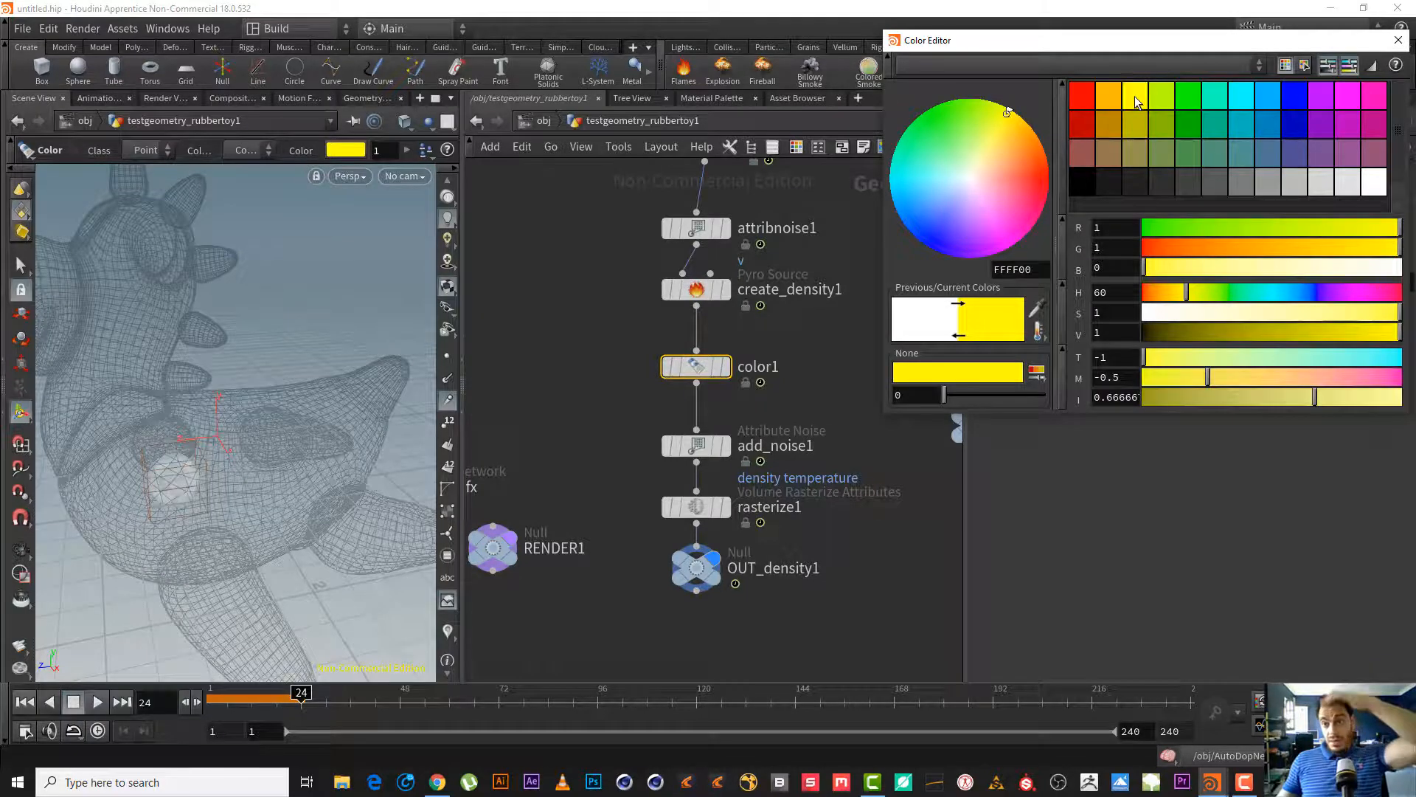
pyautogui.click(1397, 39)
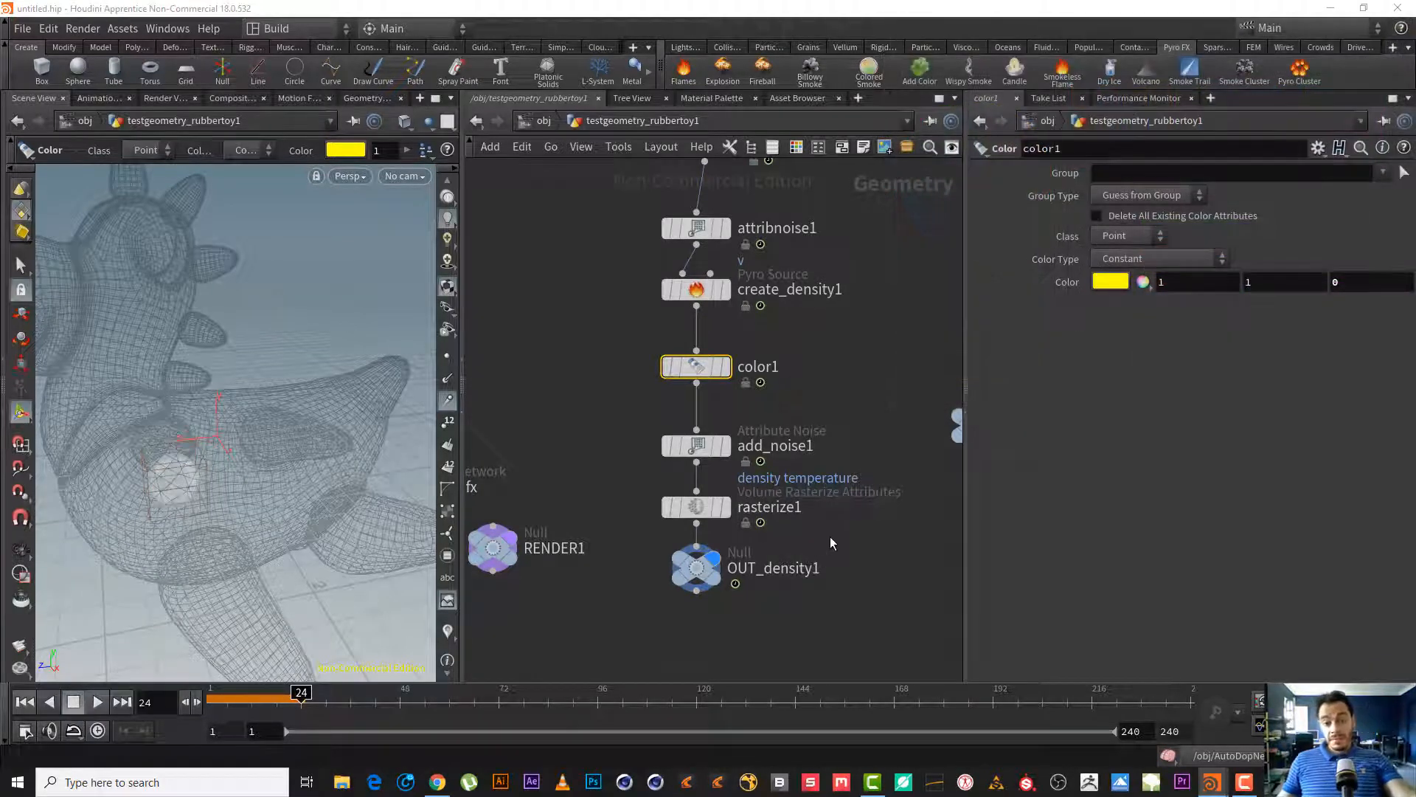
# - Check the Cd and Alpha entries in the Attributes list of the rasterize1 node
pyautogui.click(697, 506)
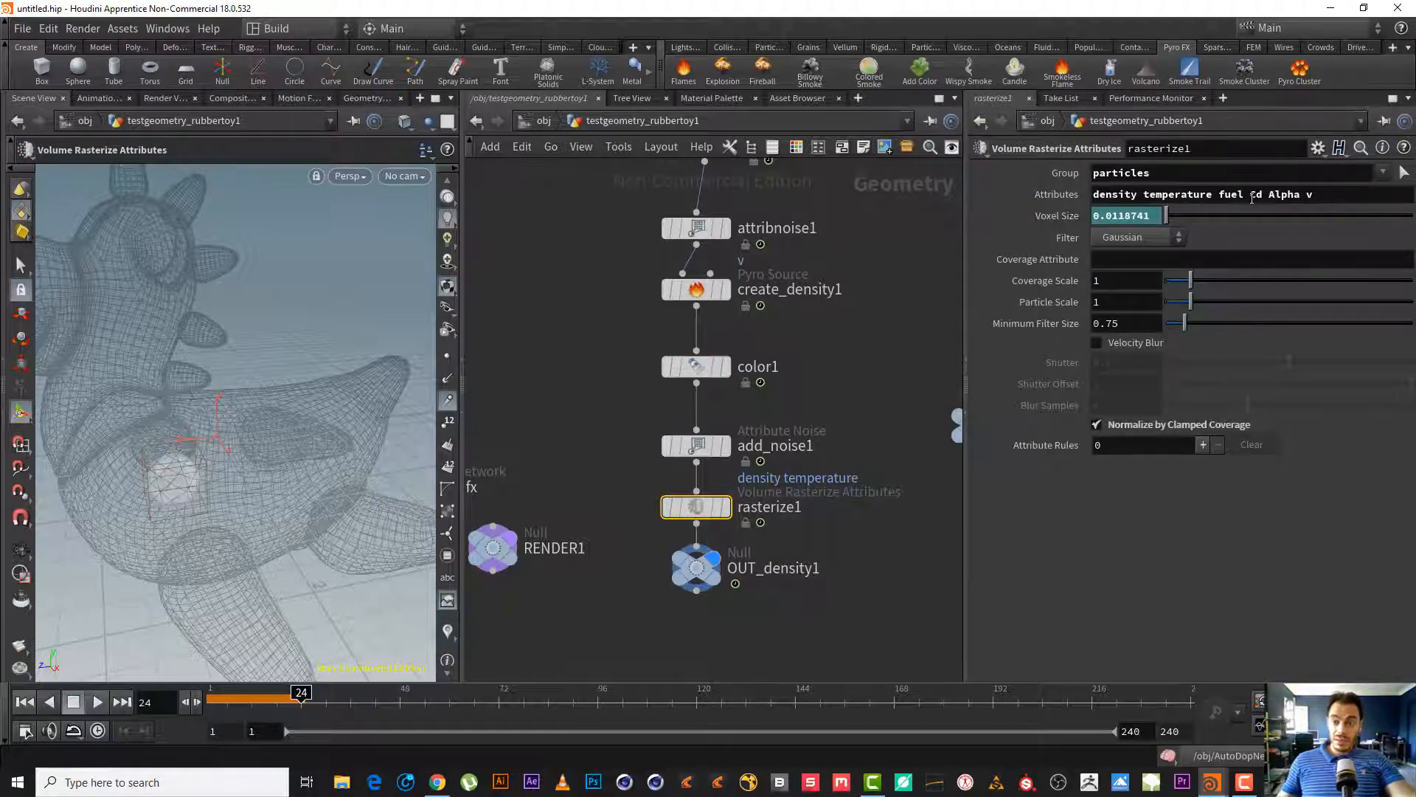
pyautogui.moveTo(1250, 197); pyautogui.dragTo(1302, 195)
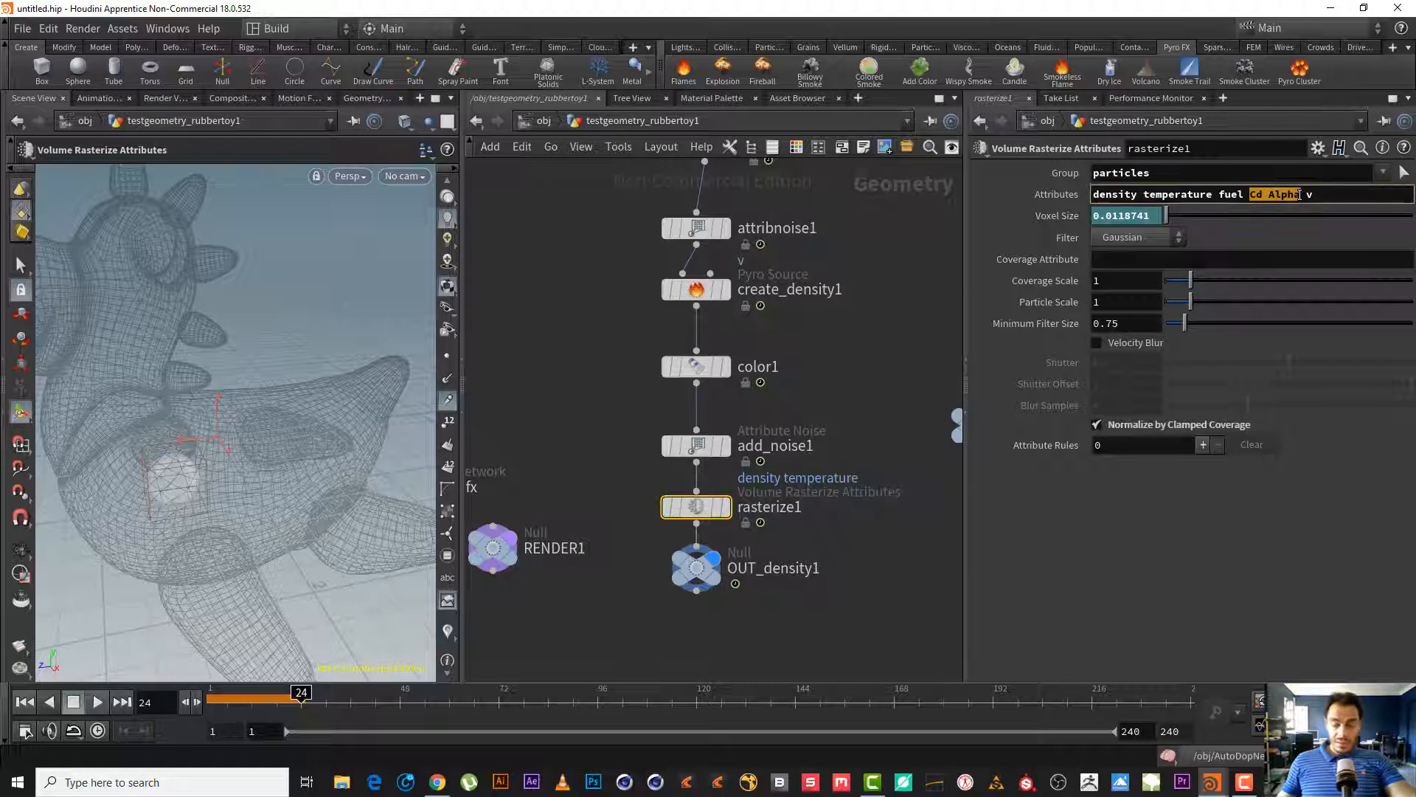
# - Open AutoDopNetwork and add a fourth operation to the source_density_from_testgeometry_rubbertoy2 volume source
pyautogui.click(544, 121)
pyautogui.moveTo(794, 509); pyautogui.dragTo(714, 490, button='middle')
pyautogui.doubleClick(723, 428)
pyautogui.click(715, 433)
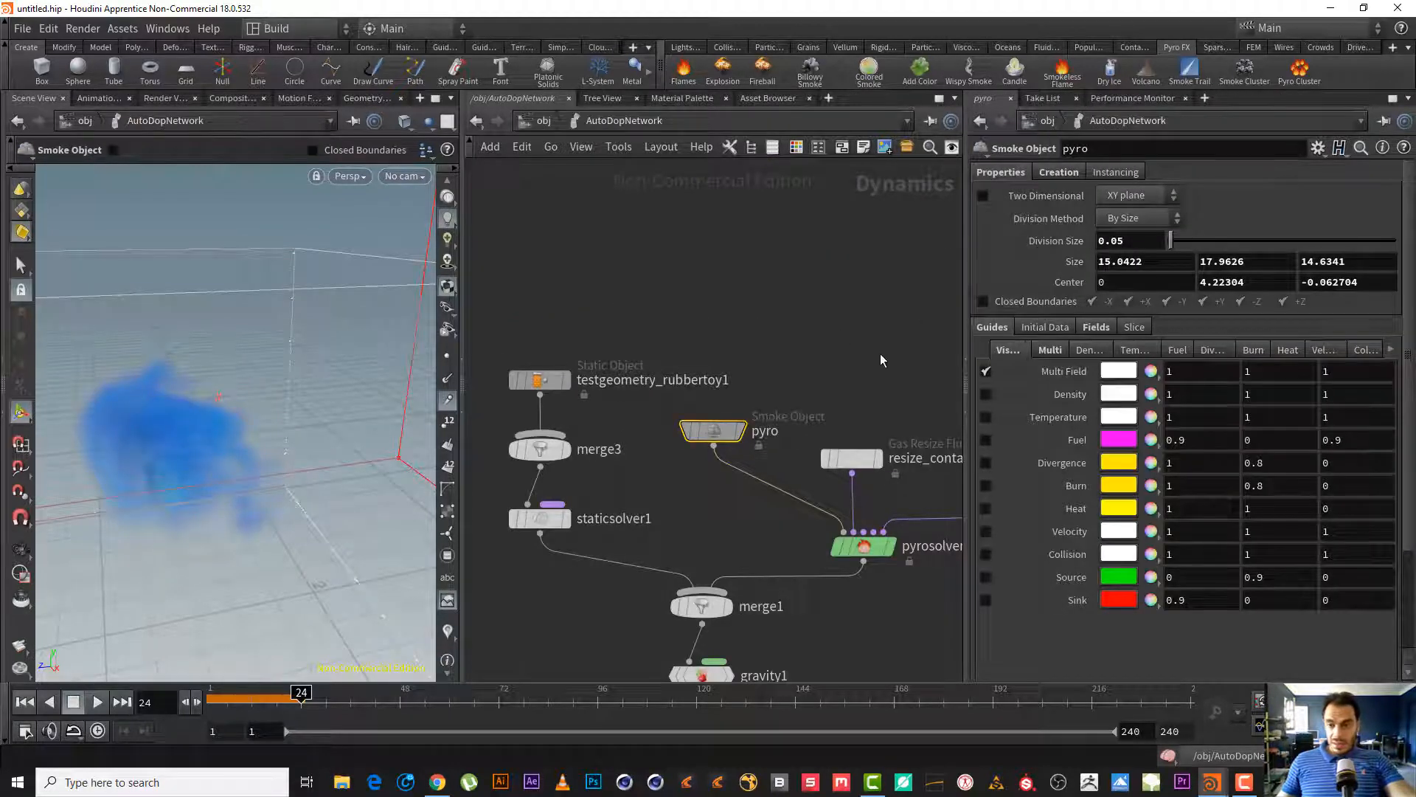
pyautogui.moveTo(889, 500); pyautogui.dragTo(544, 422, button='middle')
pyautogui.moveTo(887, 525); pyautogui.dragTo(786, 518, button='middle')
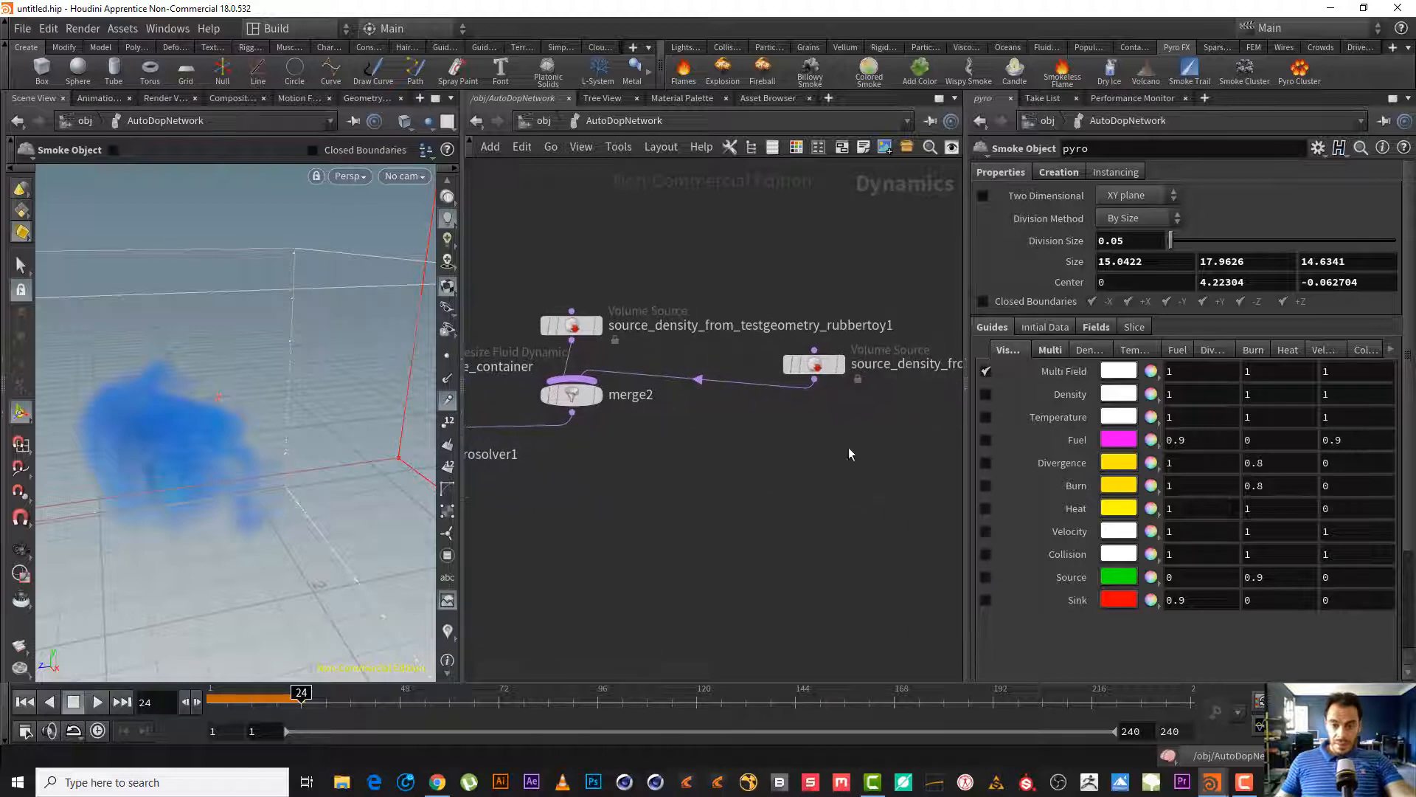
pyautogui.click(813, 364)
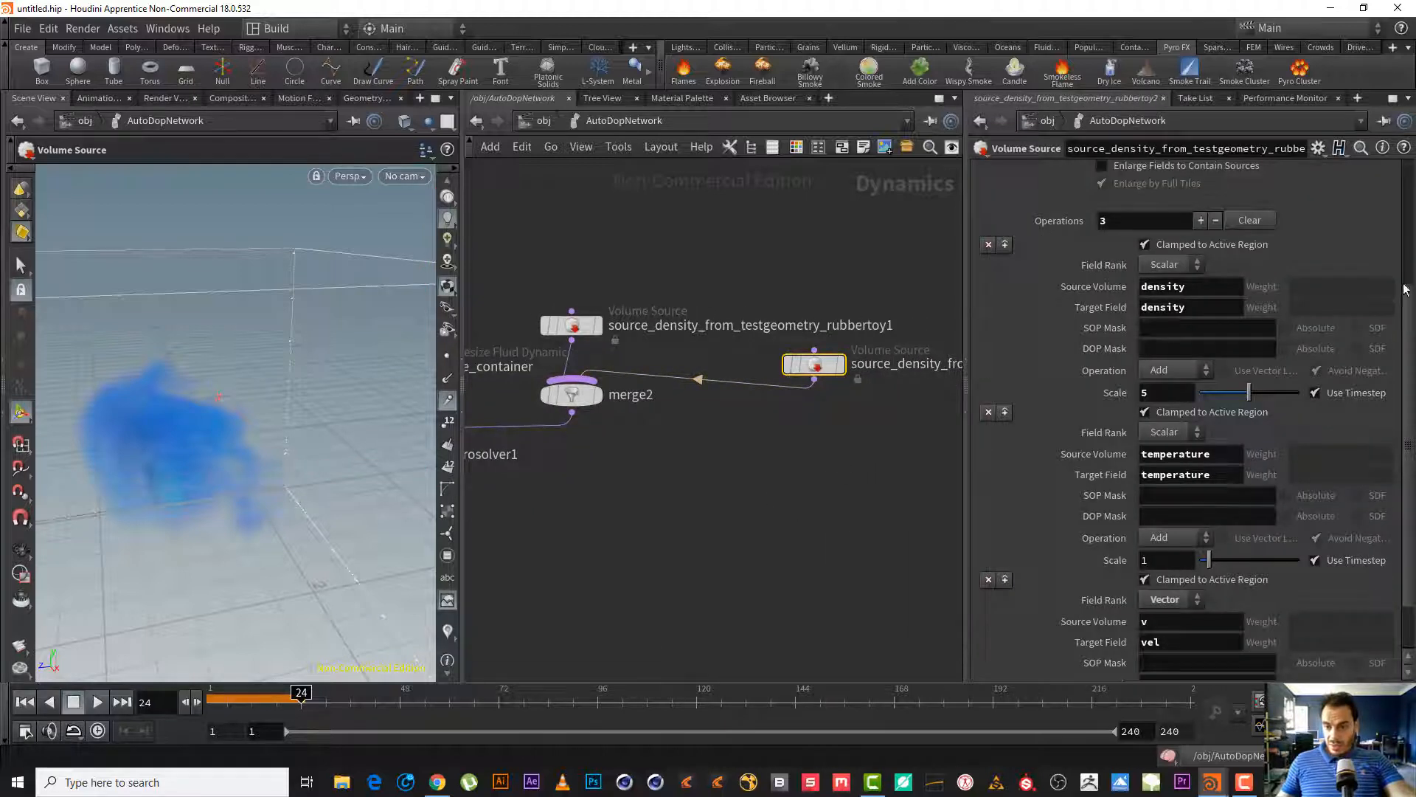
pyautogui.moveTo(1410, 355); pyautogui.dragTo(1414, 298)
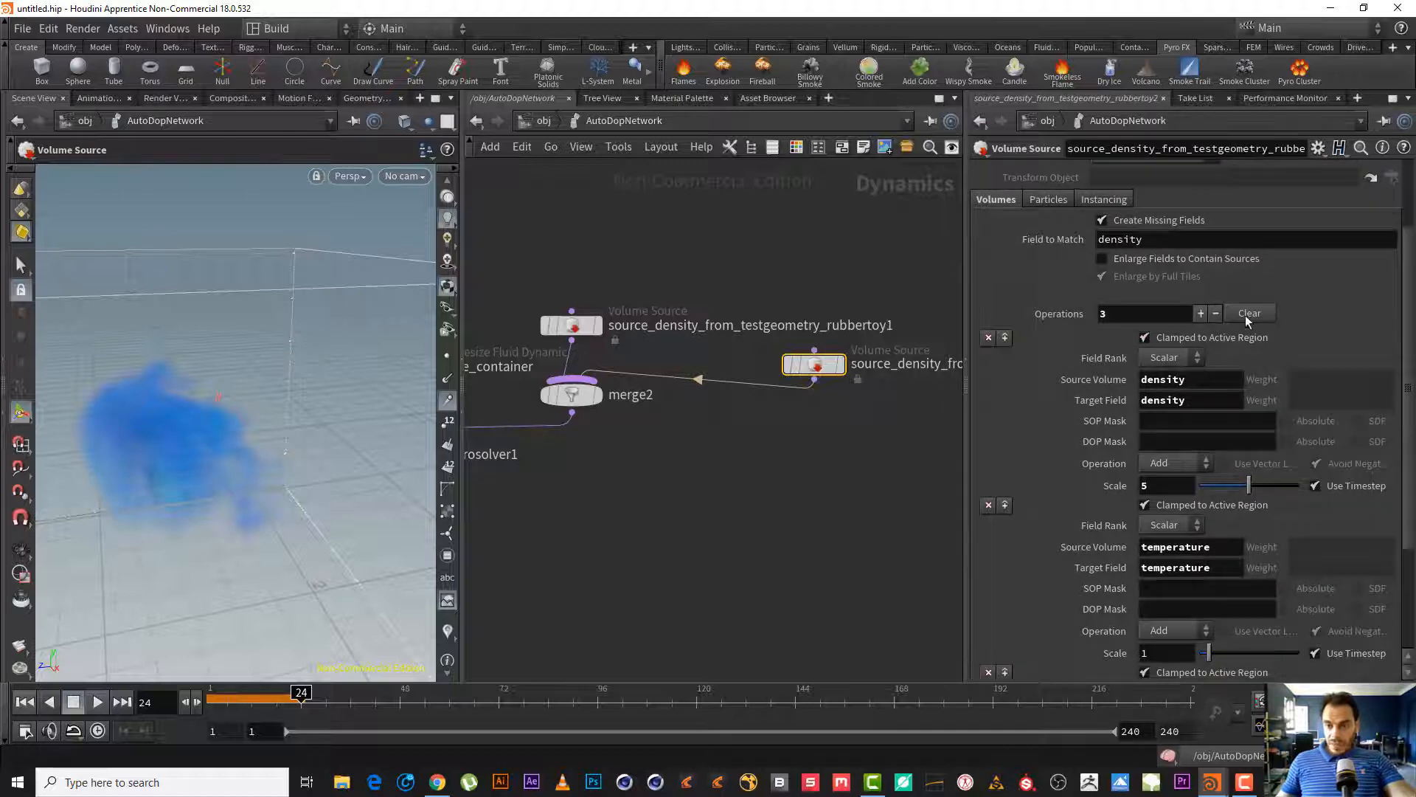
pyautogui.click(1201, 314)
pyautogui.moveTo(1409, 385); pyautogui.dragTo(1373, 525)
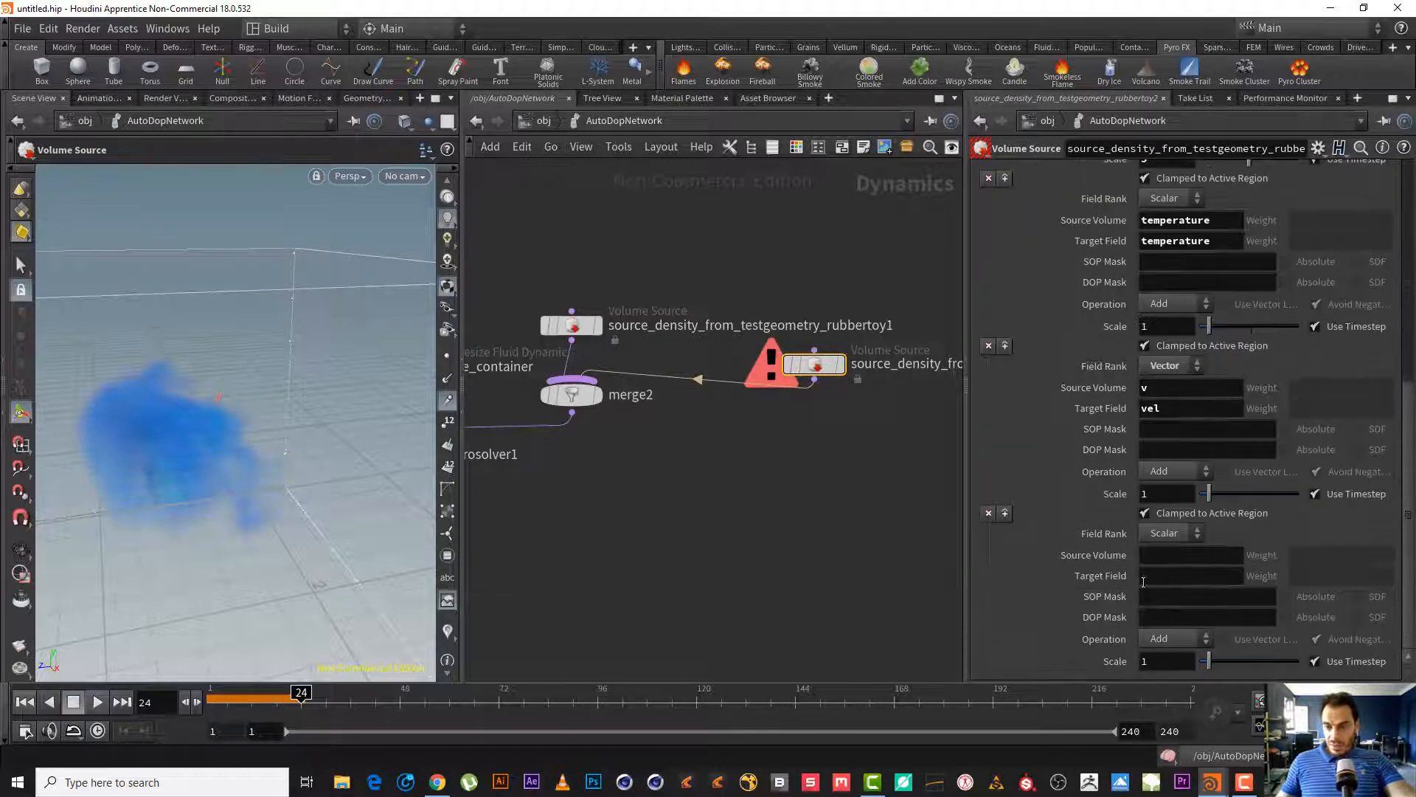
# - Set the new operation's Field Rank to Vector, Target Field and SOP Mask to Cd, and Operation to Blend
pyautogui.click(1172, 532)
pyautogui.click(1176, 555)
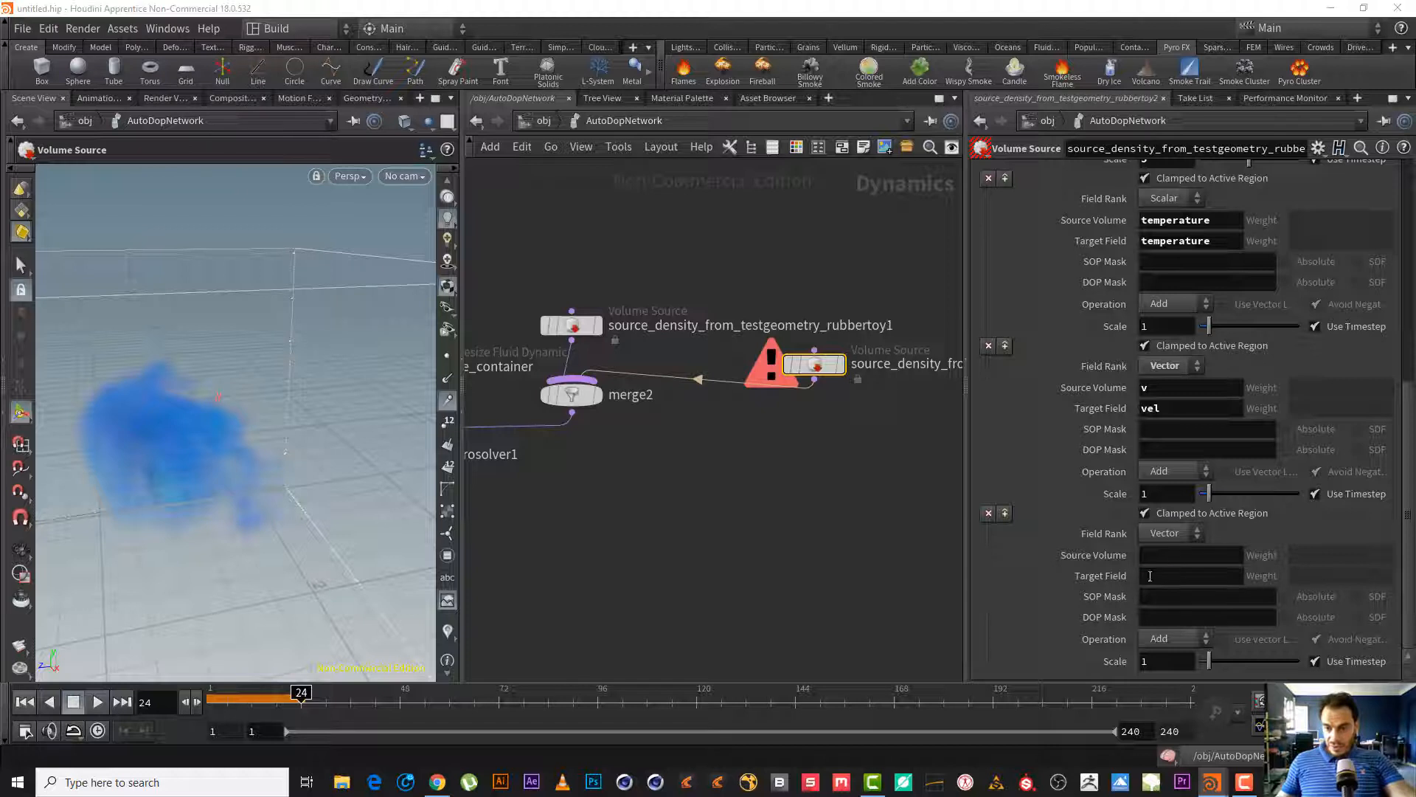
pyautogui.click(1151, 576)
pyautogui.write('Cd')
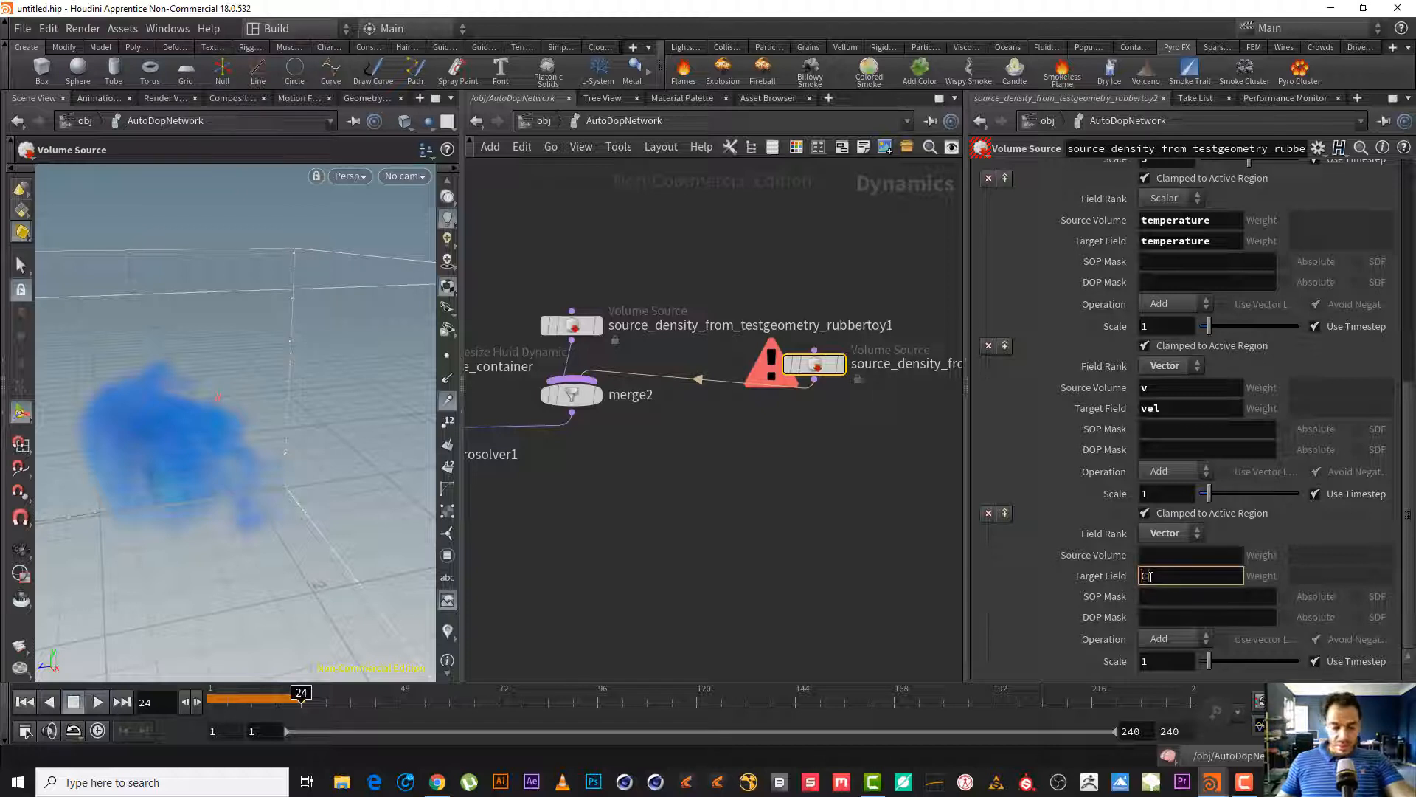
pyautogui.click(1148, 596)
pyautogui.write('Cd')
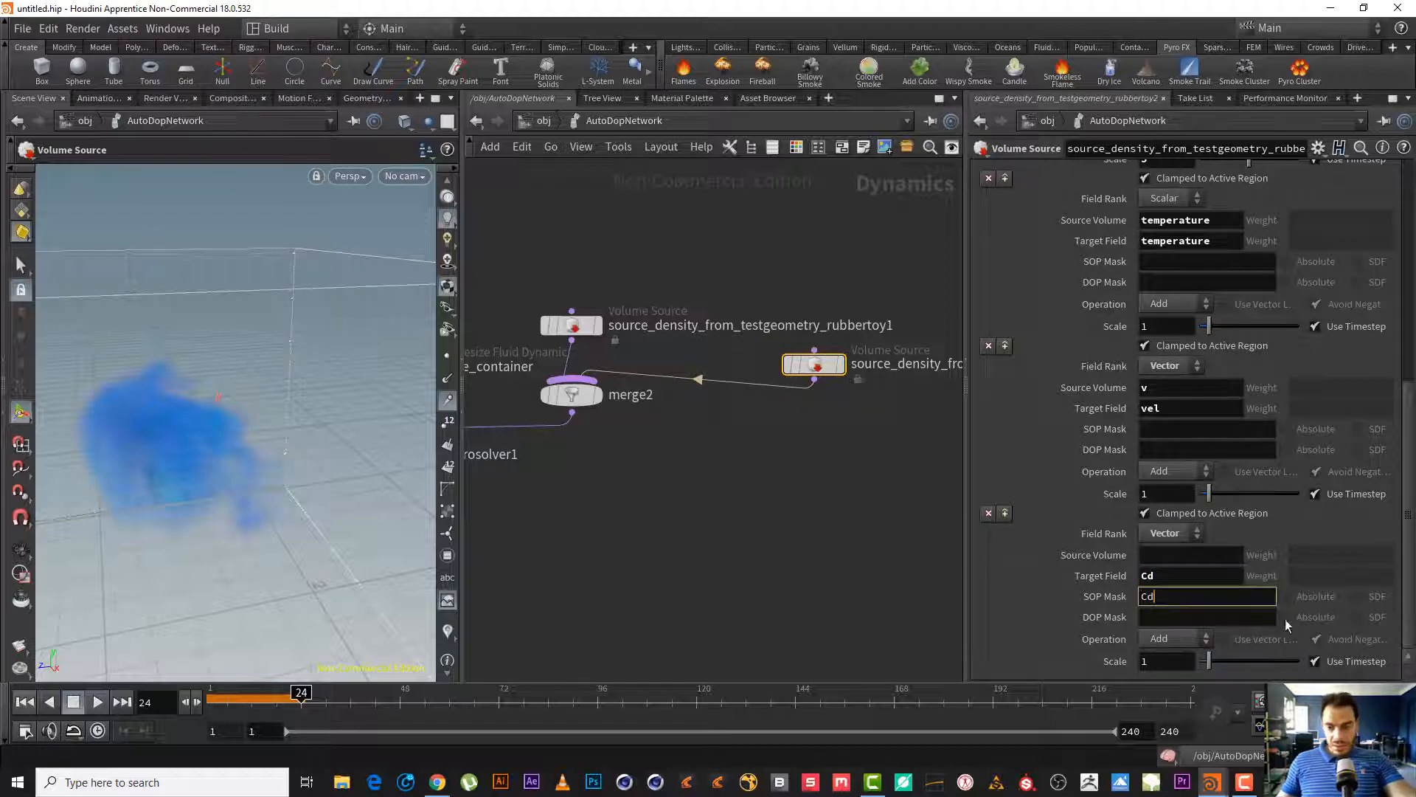
pyautogui.click(1180, 639)
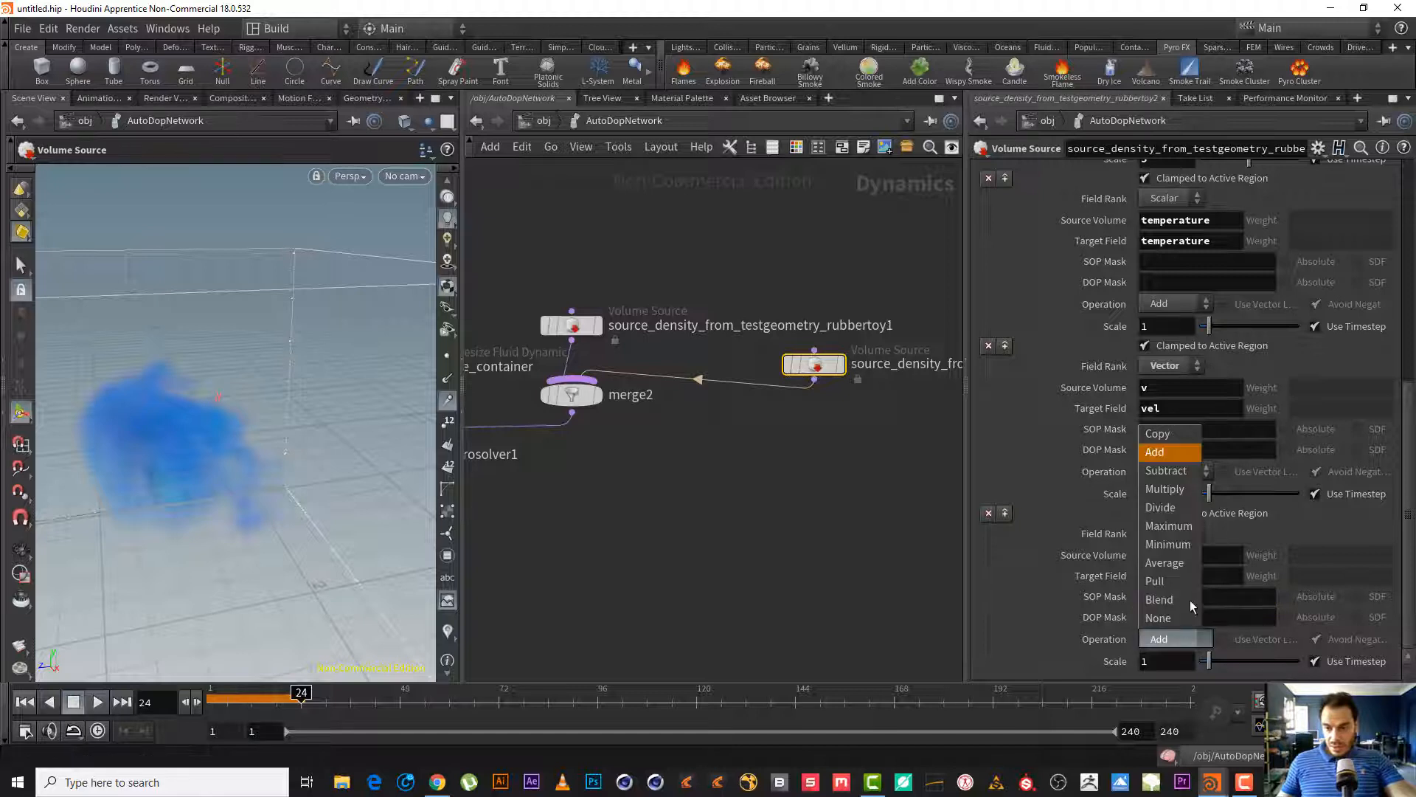
pyautogui.click(1189, 600)
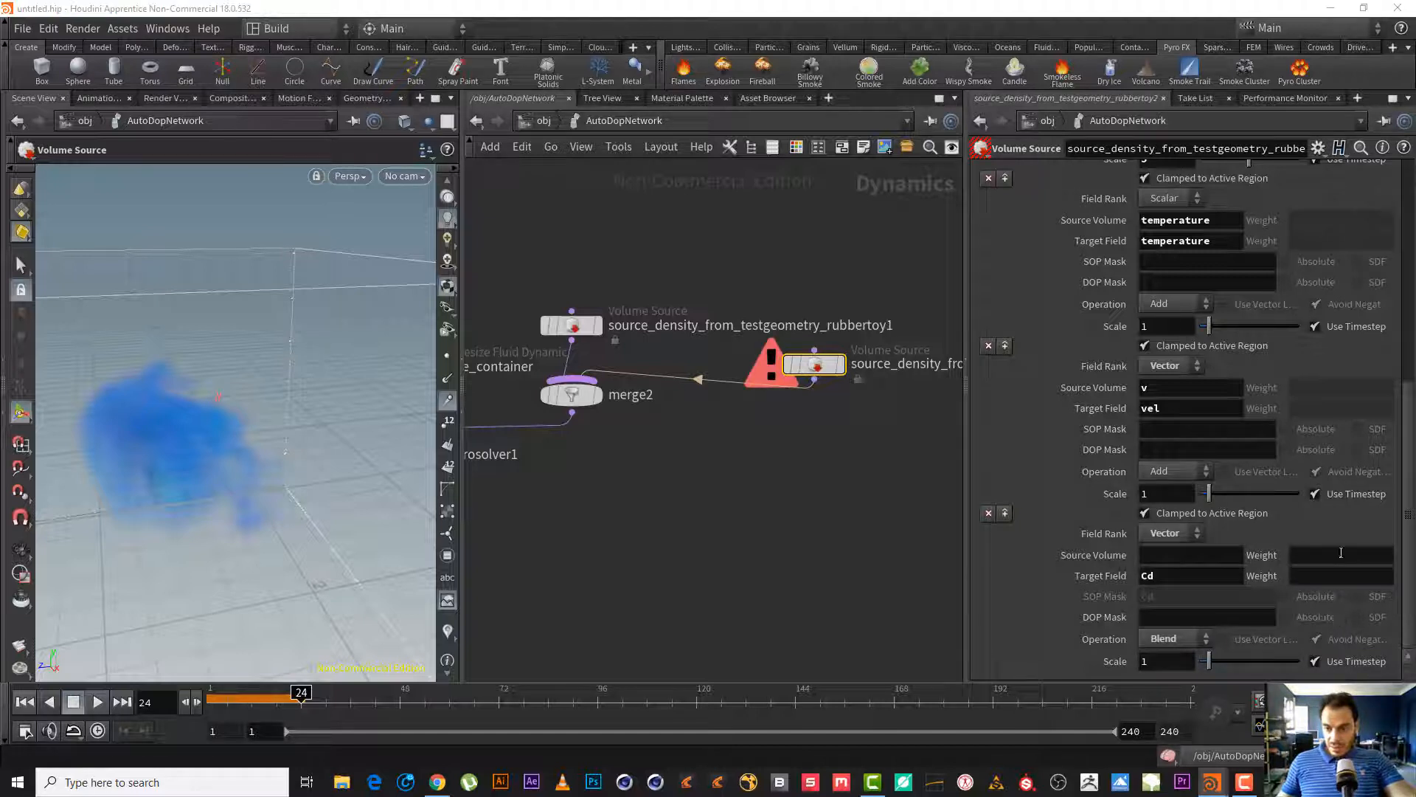
# - Set the operation's Source Volume to Cd, with density as the source weight and Alpha as the target weight
pyautogui.click(1341, 552)
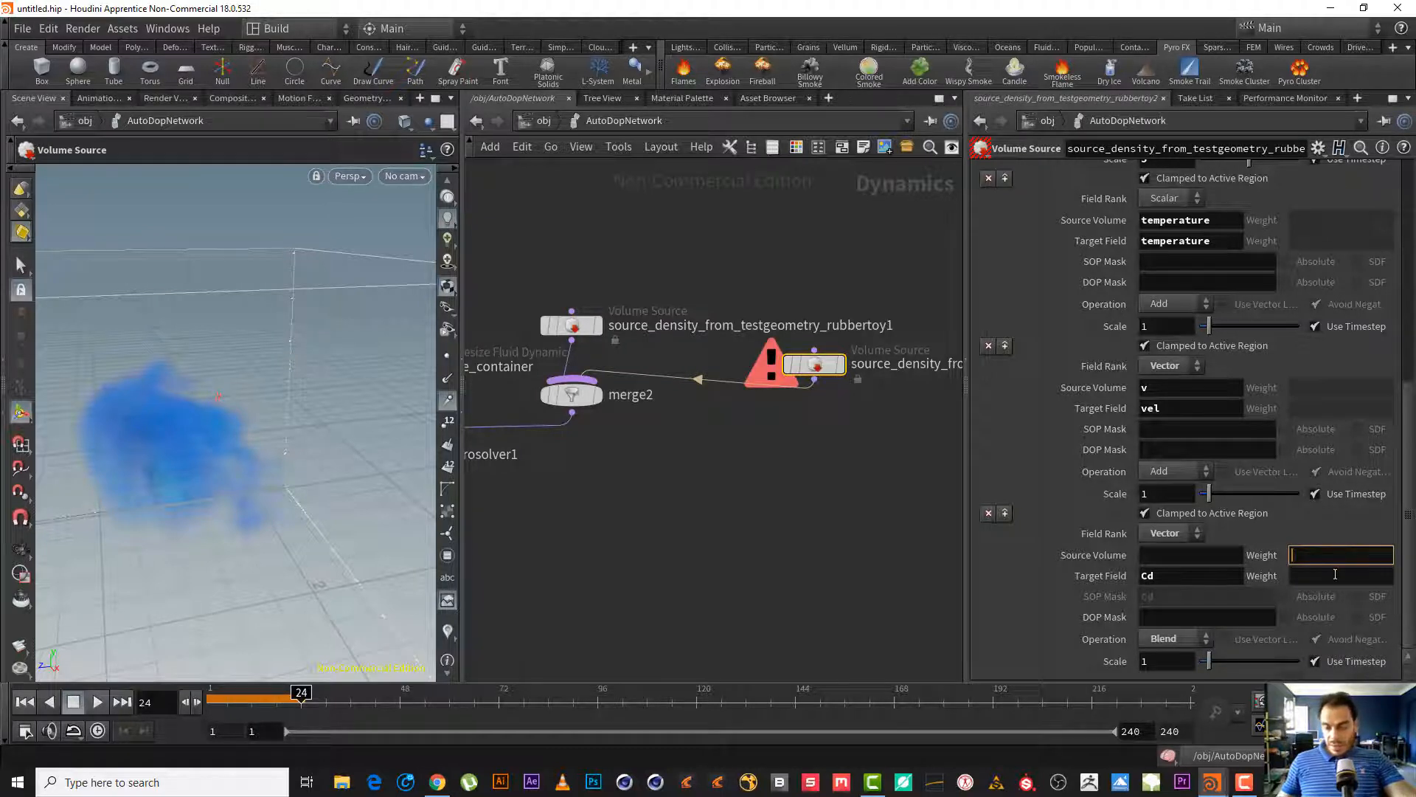
pyautogui.write('Cd Alpha')
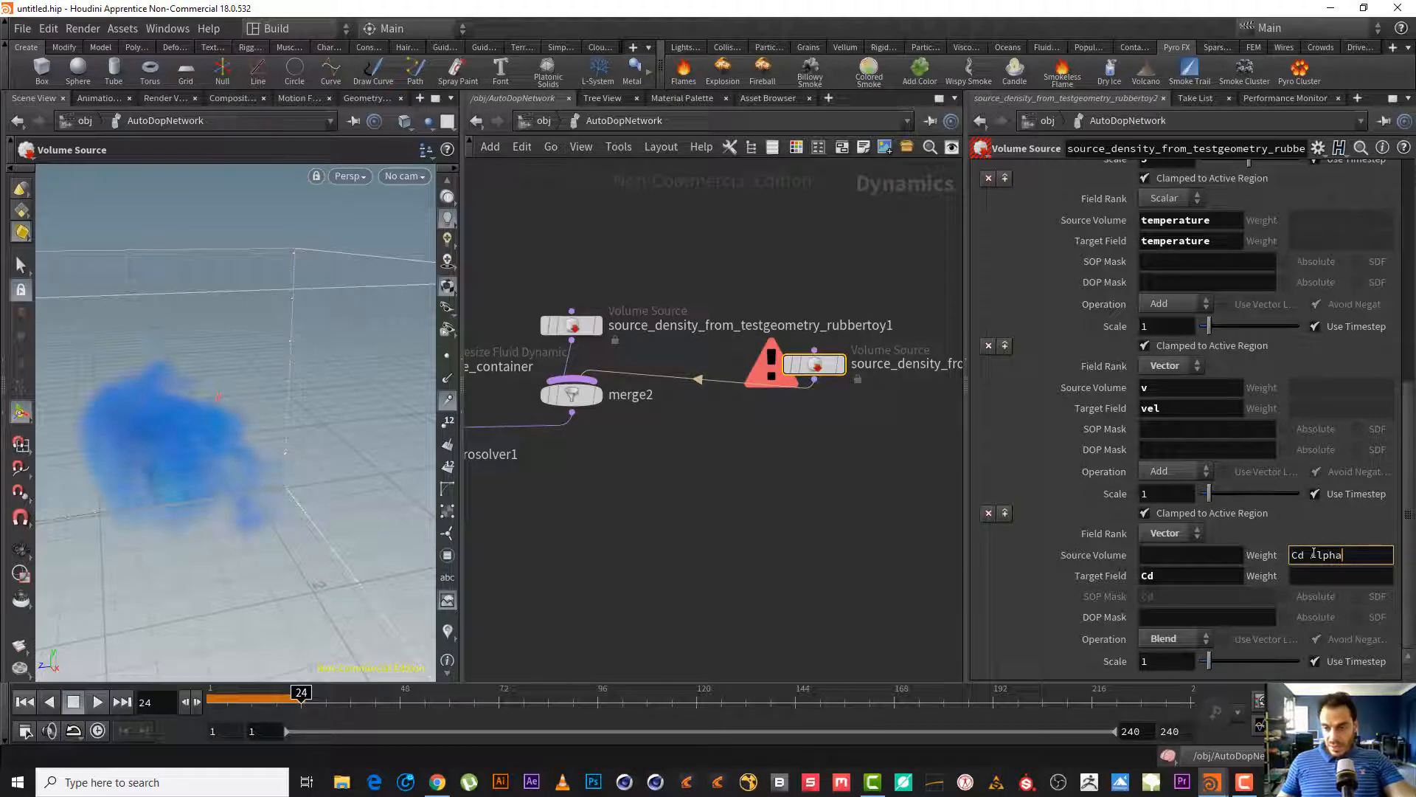
pyautogui.moveTo(1315, 553)
pyautogui.mouseDown()
pyautogui.moveTo(1289, 554)
pyautogui.moveTo(1340, 549)
pyautogui.mouseUp()
pyautogui.write('d')
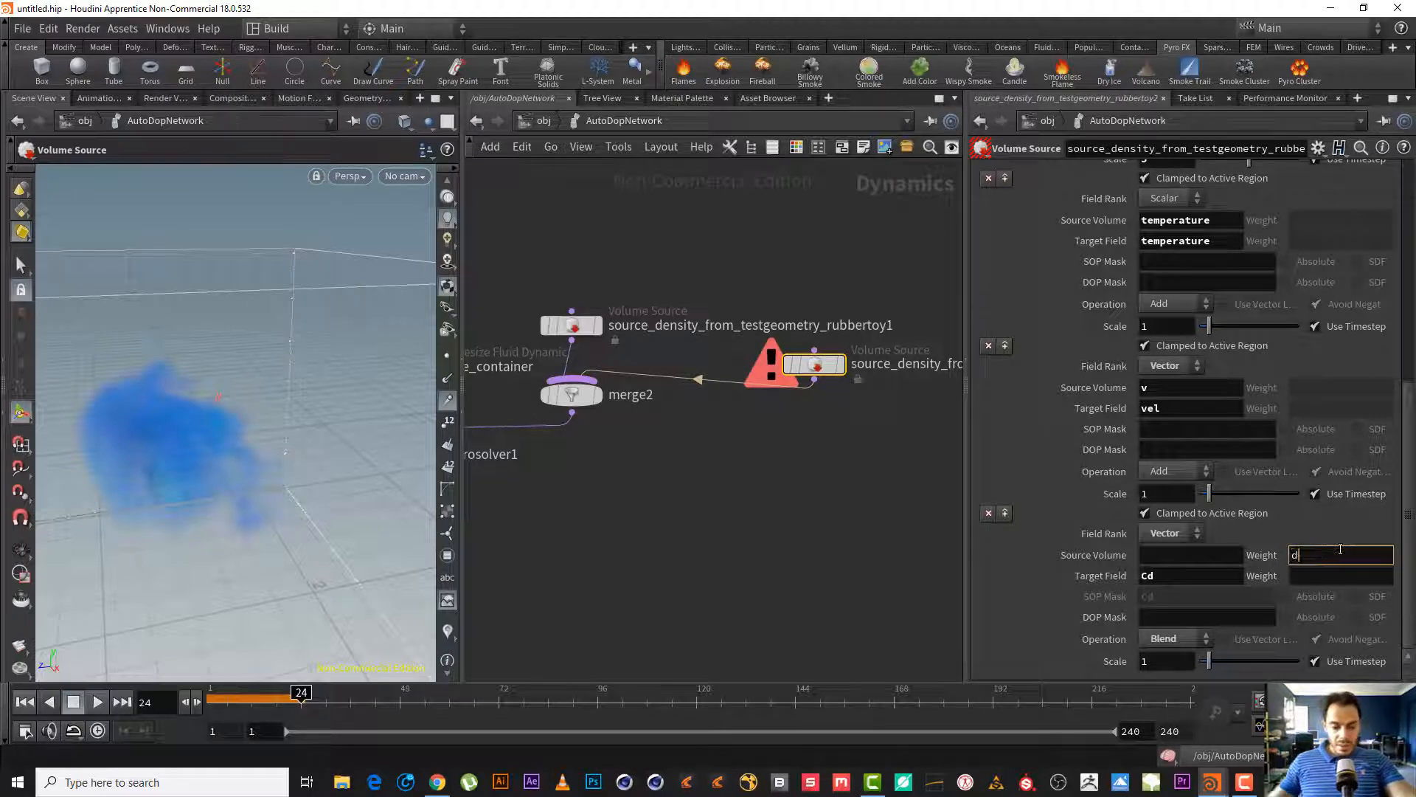
pyautogui.write('ensity')
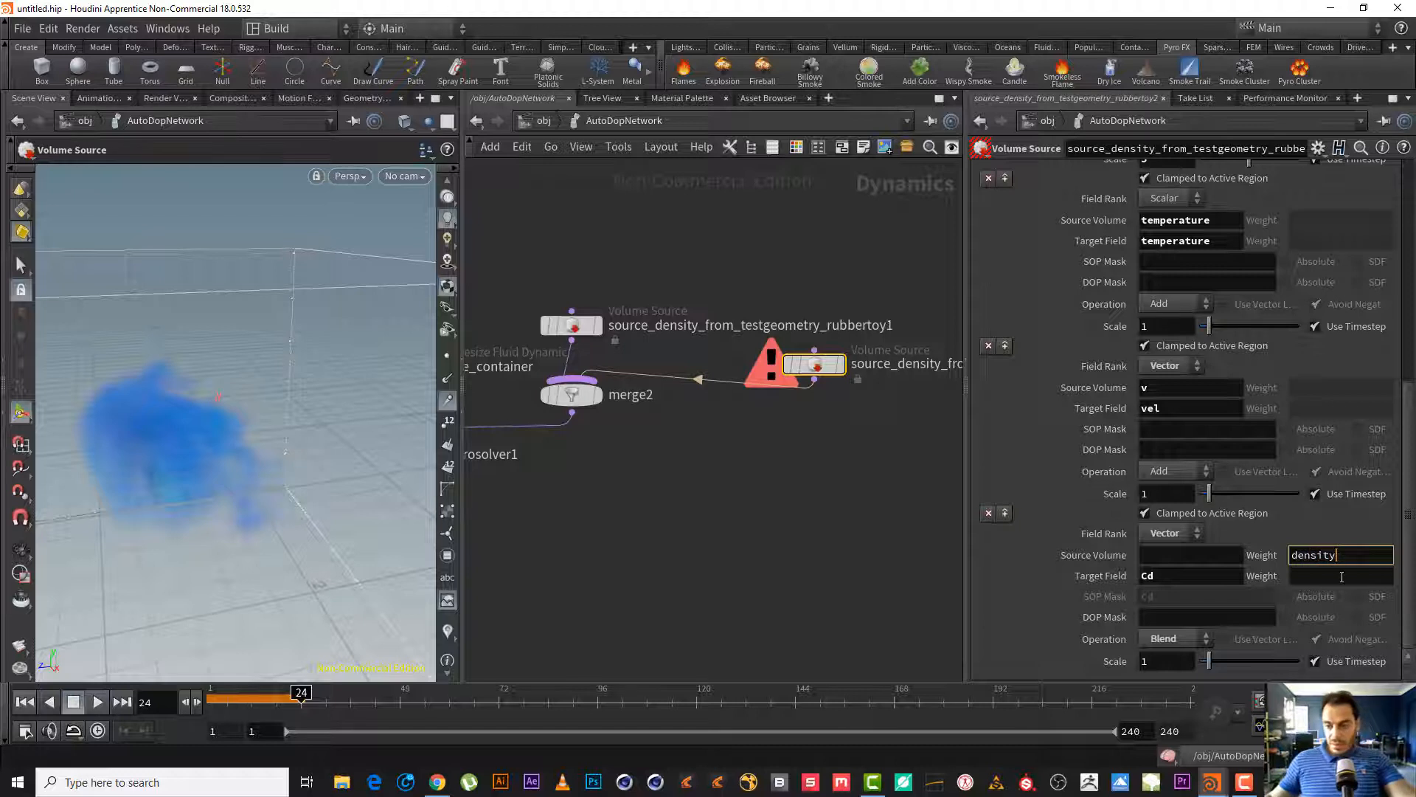
pyautogui.click(1342, 577)
pyautogui.write('A')
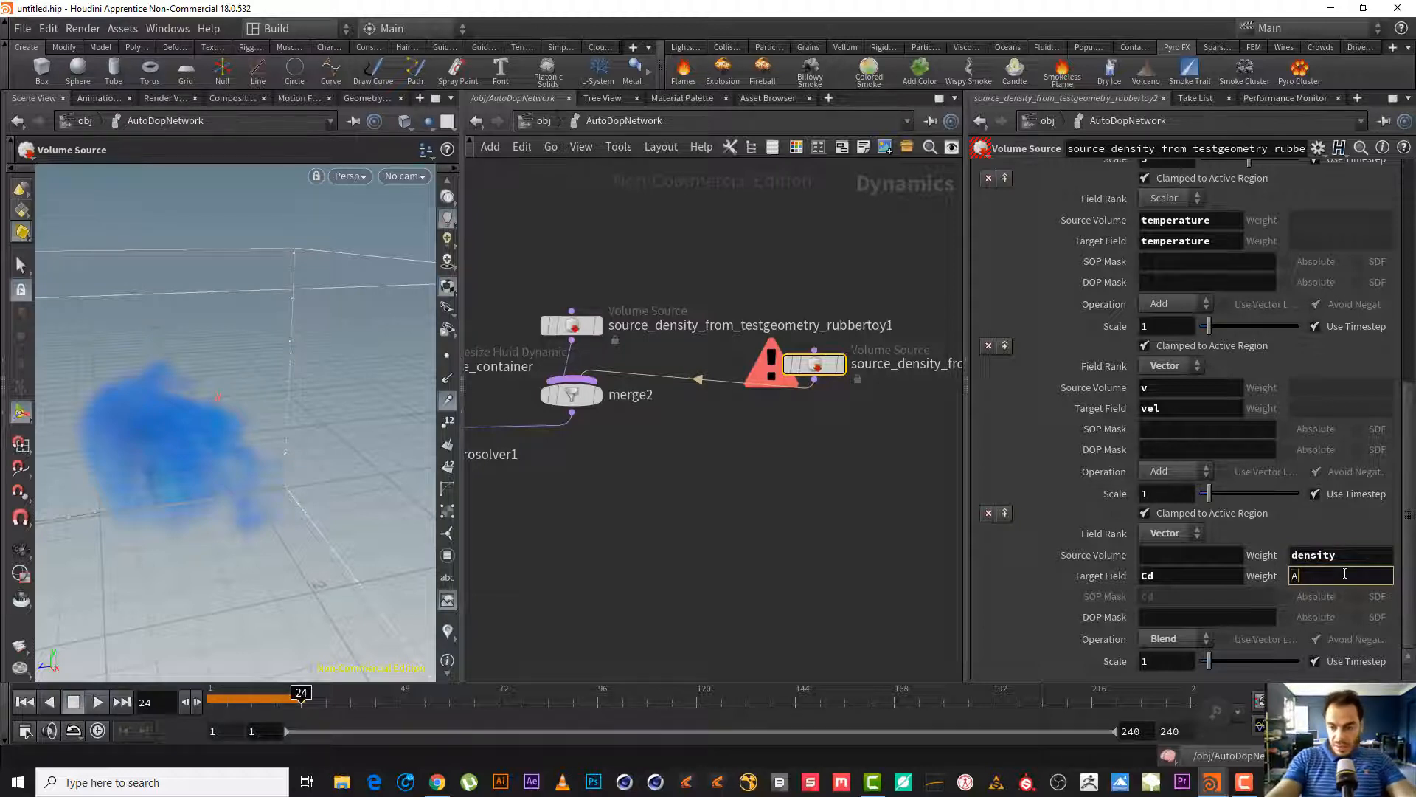
pyautogui.write('lp')
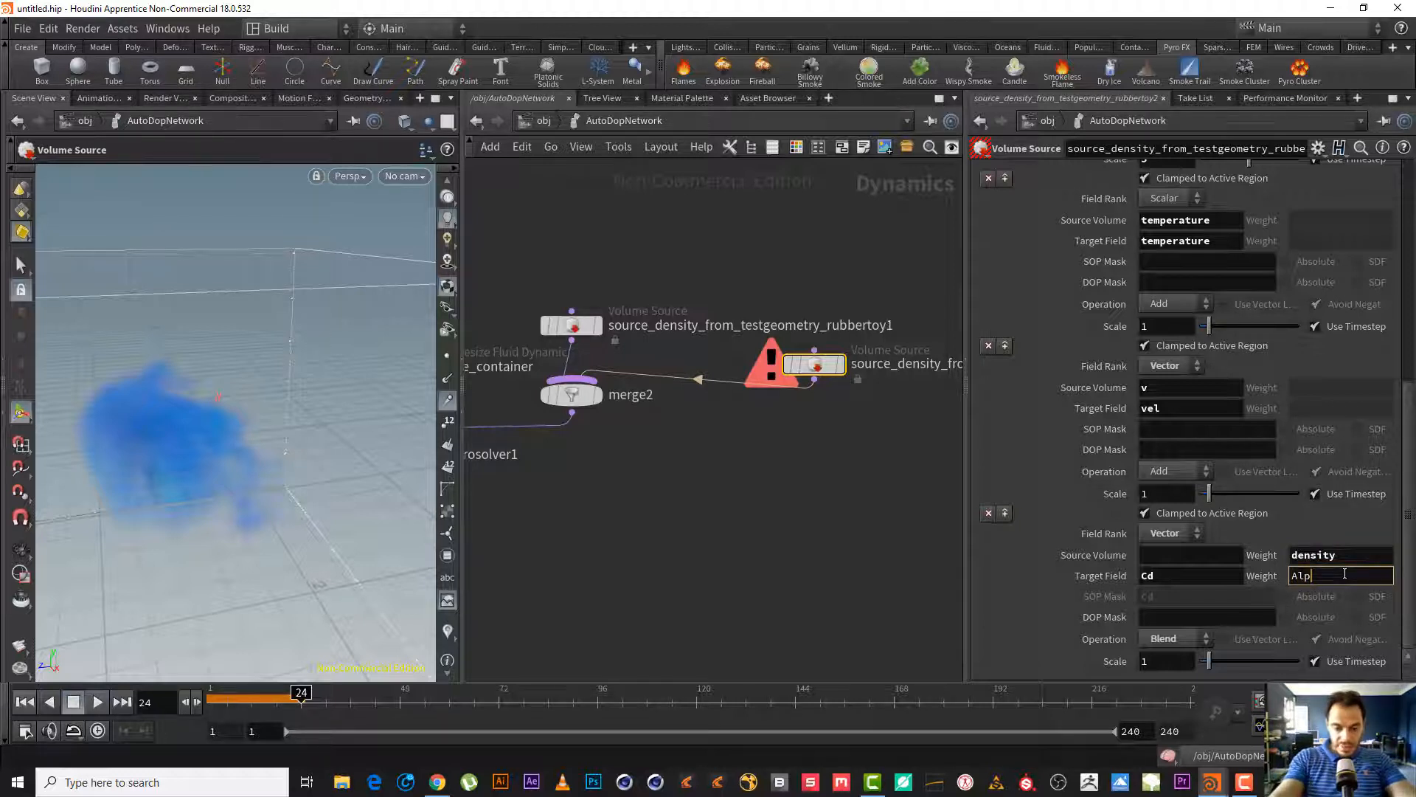
pyautogui.write('ha')
pyautogui.press('Return')
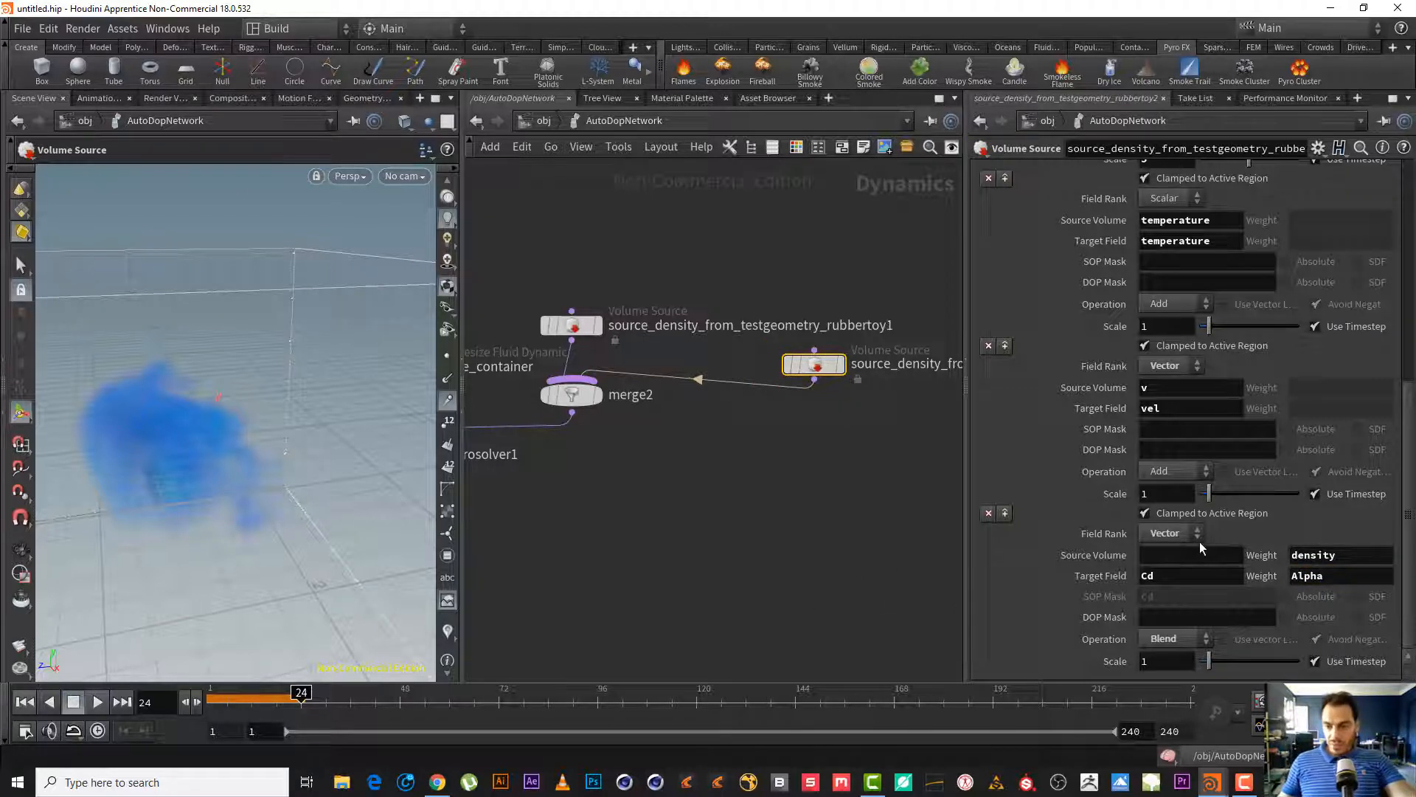
pyautogui.click(1169, 551)
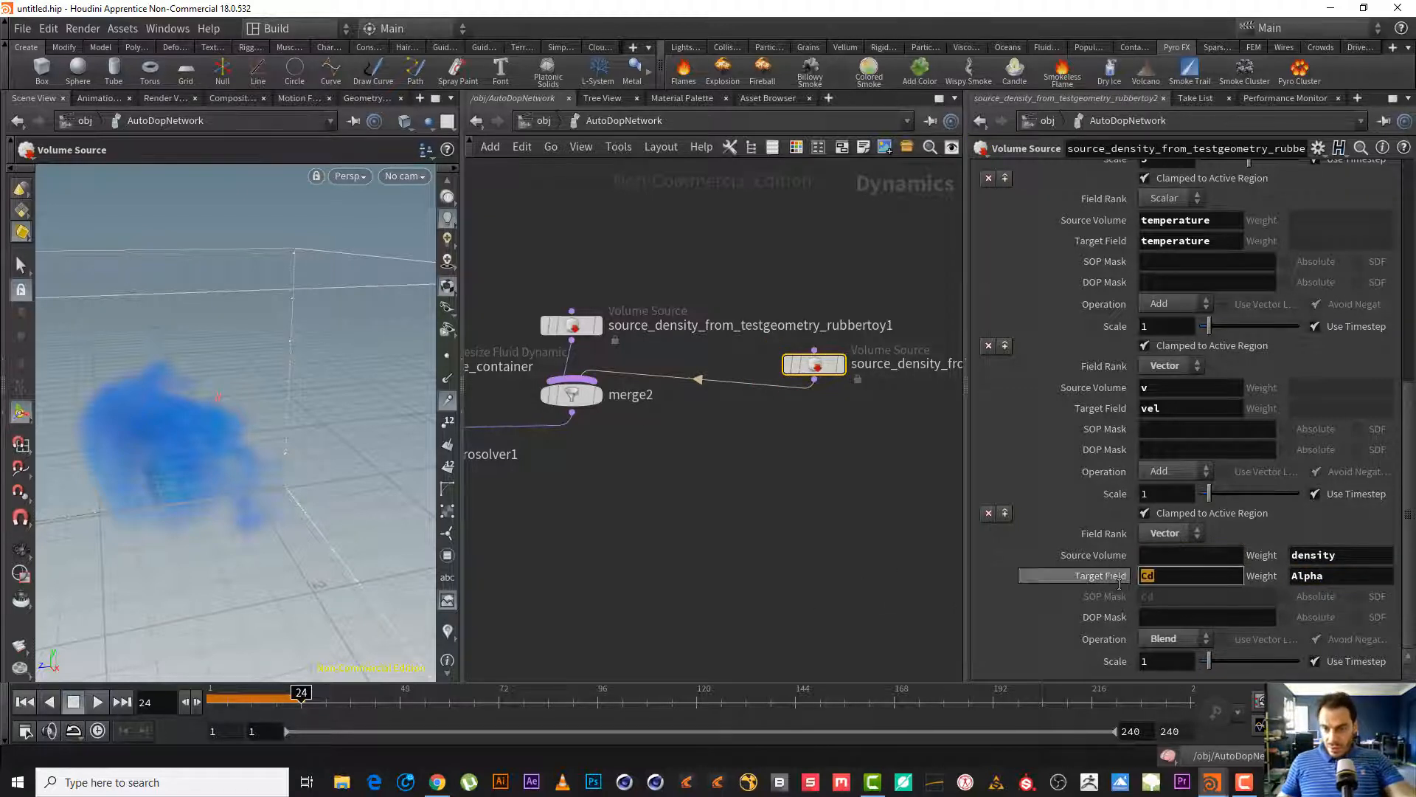
pyautogui.write('Cd')
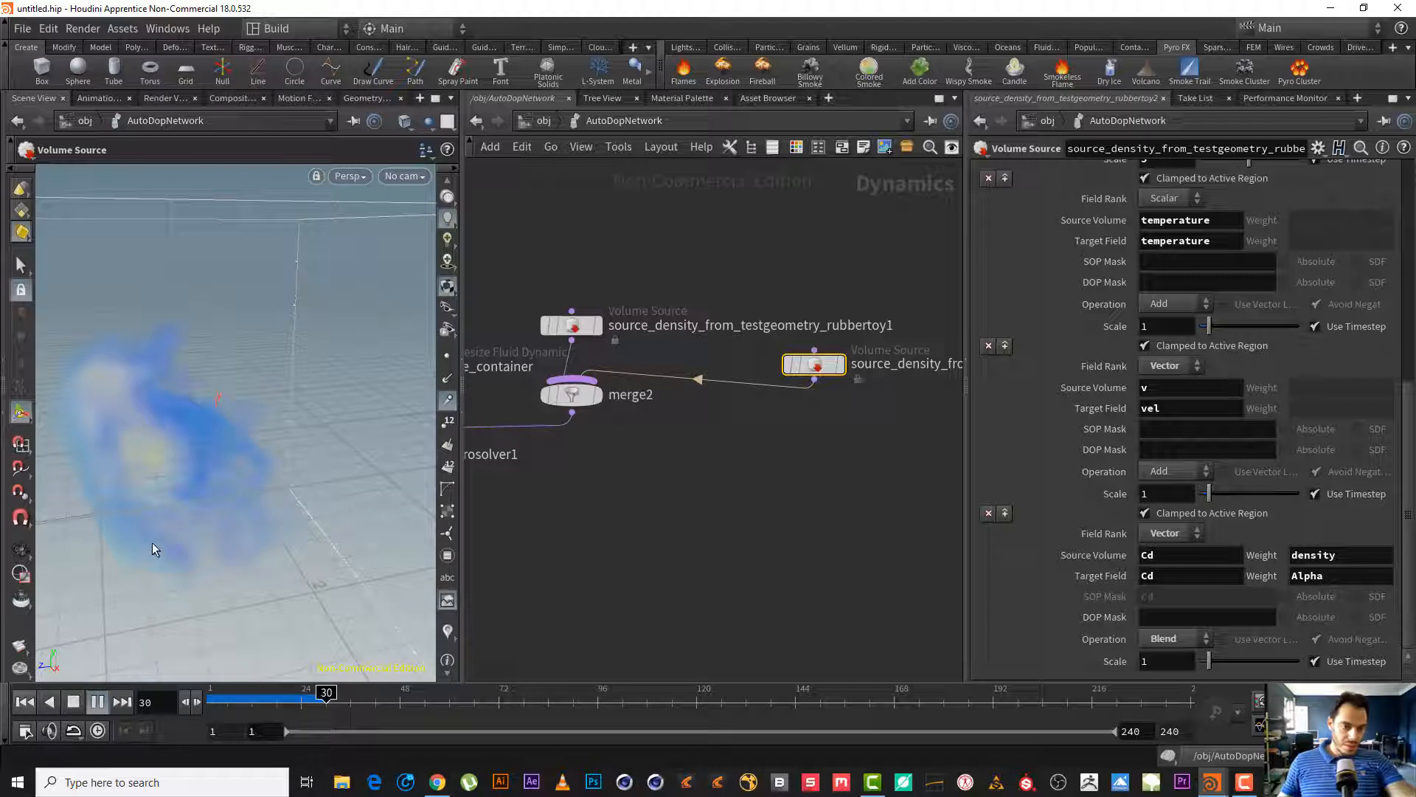
# - Play the simulation past frame 33 to examine how the yellow smoke mixes with the blue, and stop the playback
pyautogui.click(72, 707)
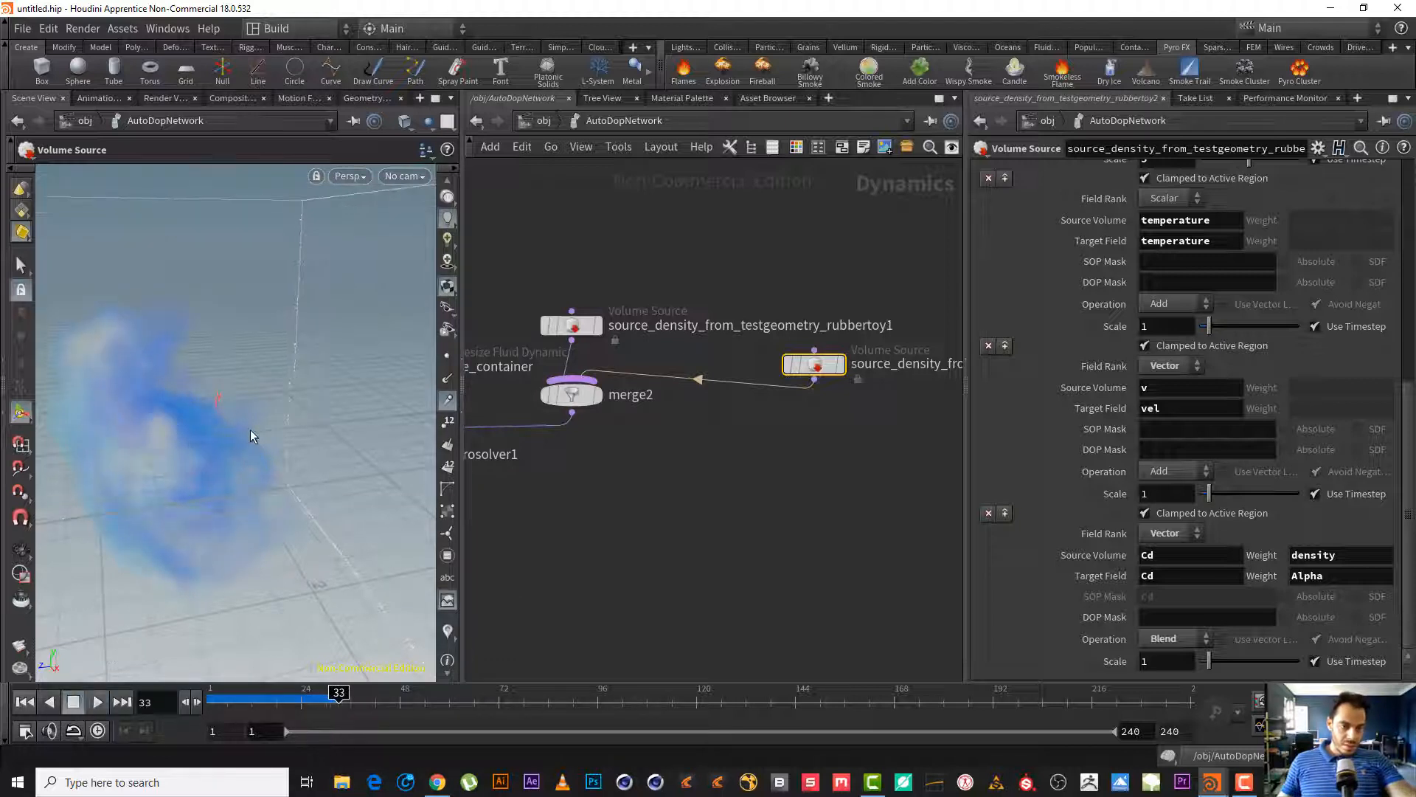
pyautogui.scroll(-3, 180, 481)
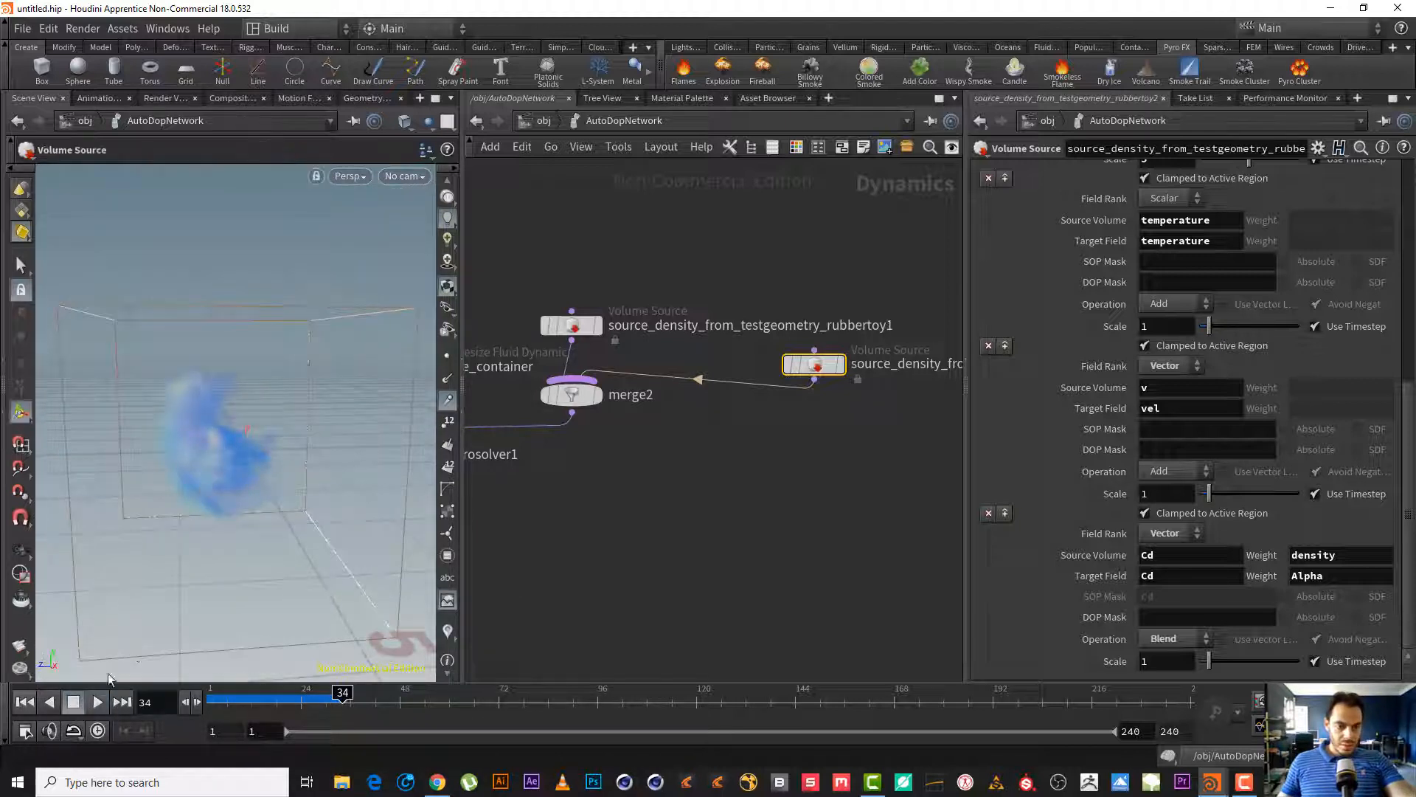
pyautogui.click(96, 702)
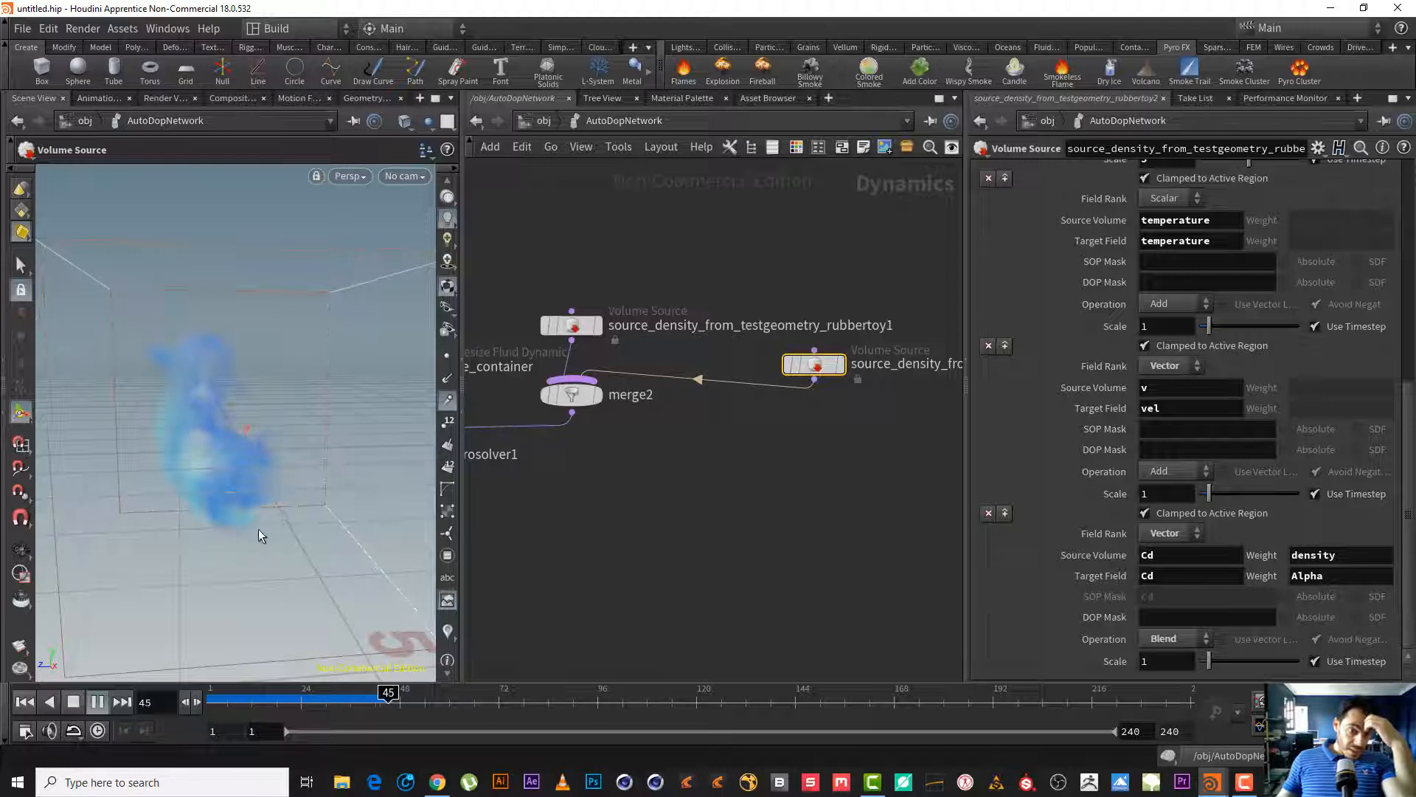
pyautogui.click(75, 701)
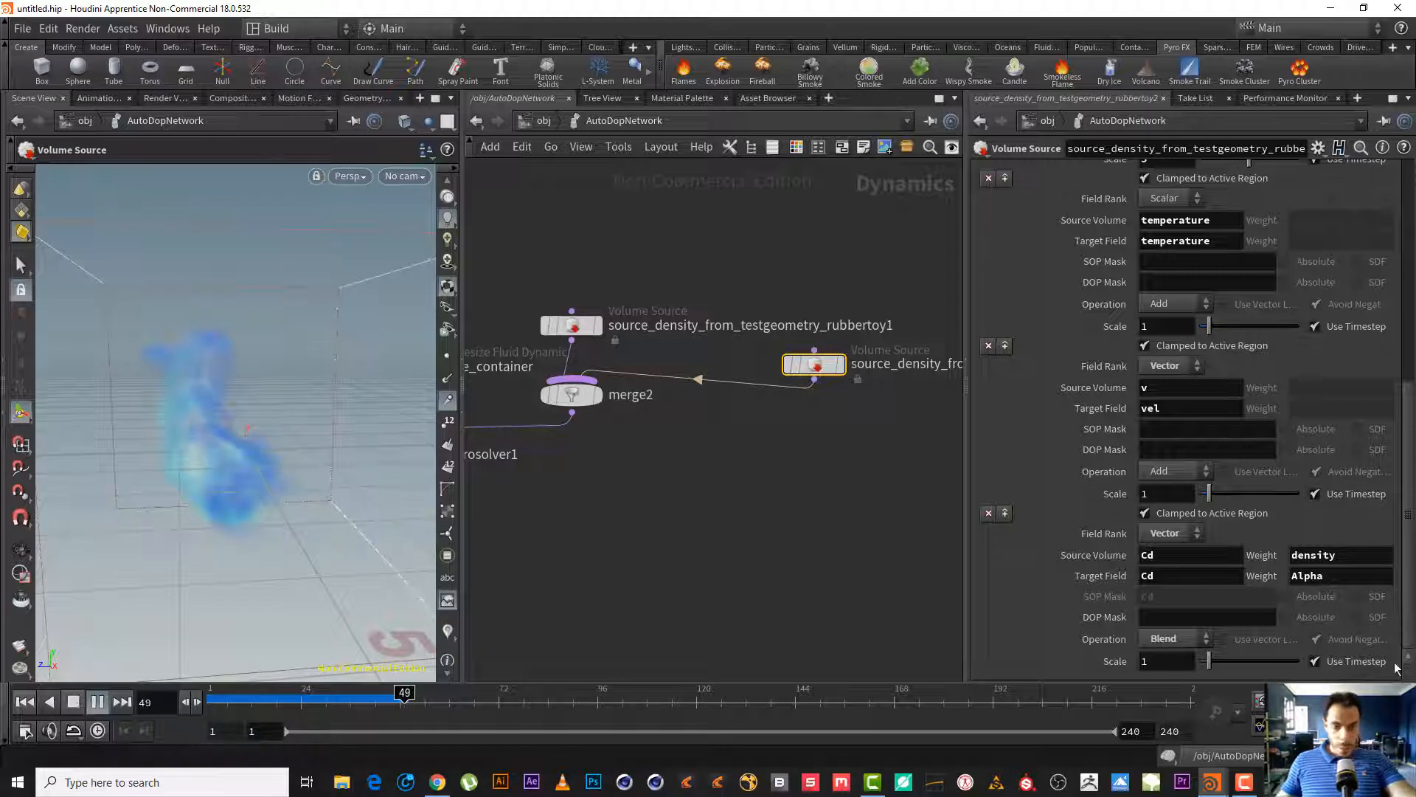
pyautogui.click(1244, 782)
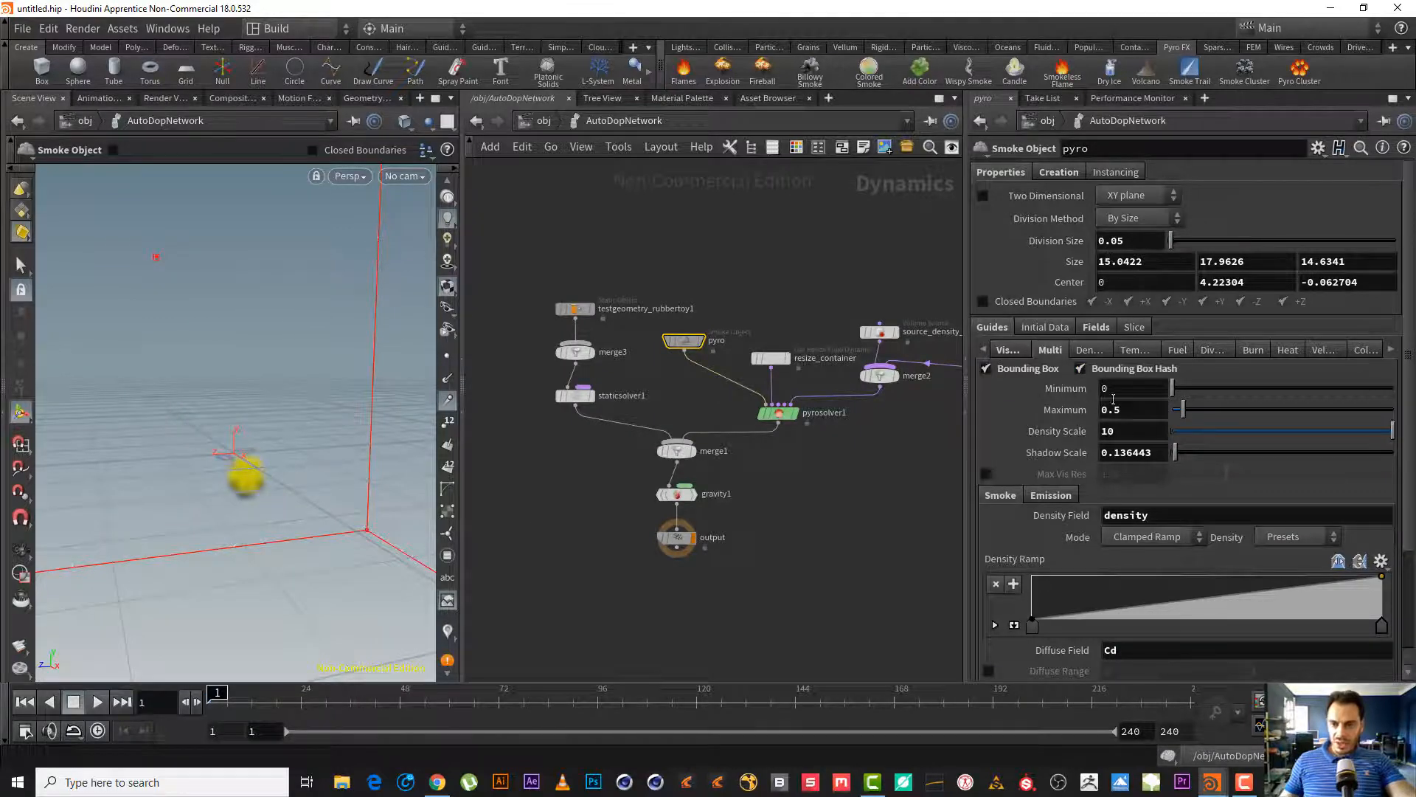
# - Review the pyro object's density display settings and the operation scales of source_density_from_testgeometry_rubbertoy2
pyautogui.click(1059, 434)
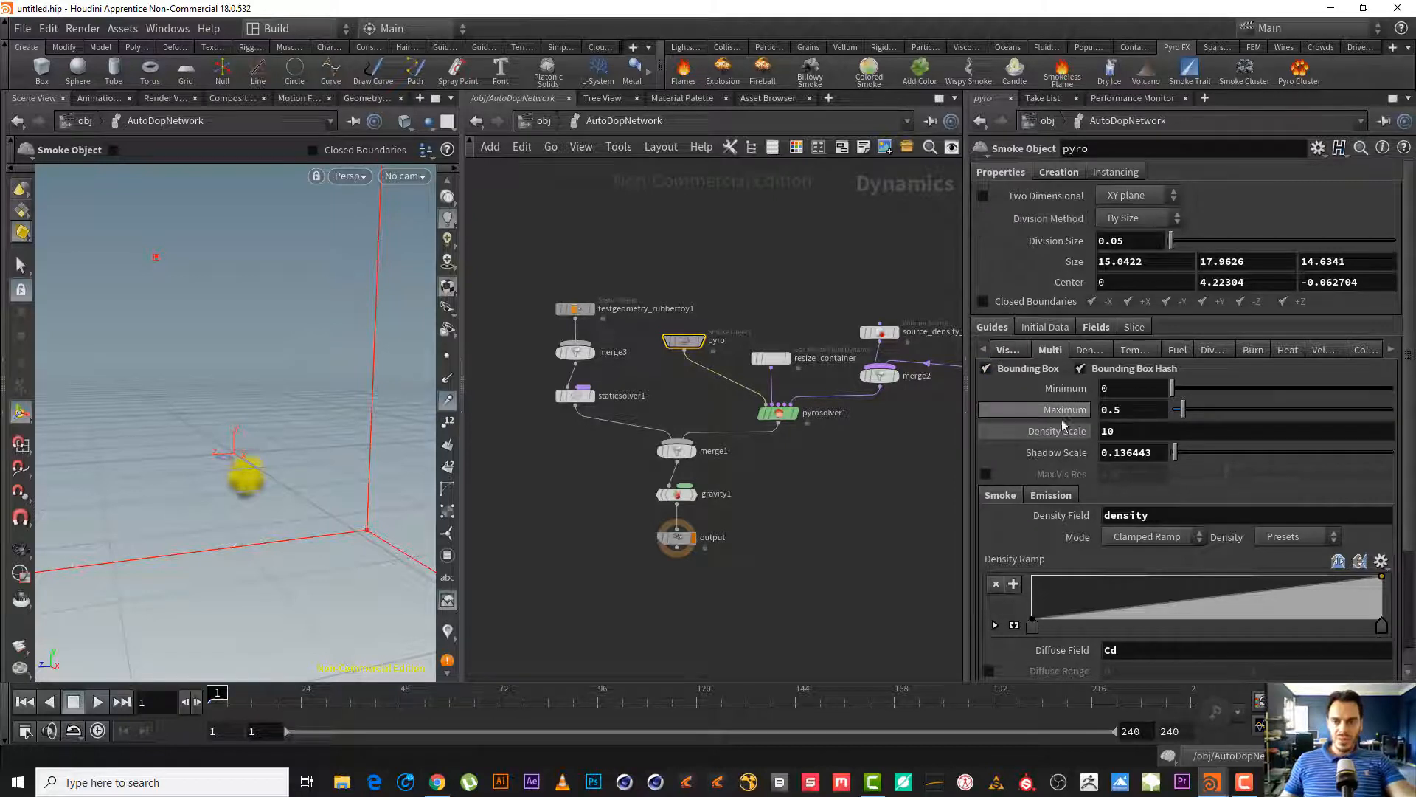
pyautogui.moveTo(790, 464); pyautogui.dragTo(563, 523, button='middle')
pyautogui.click(804, 417)
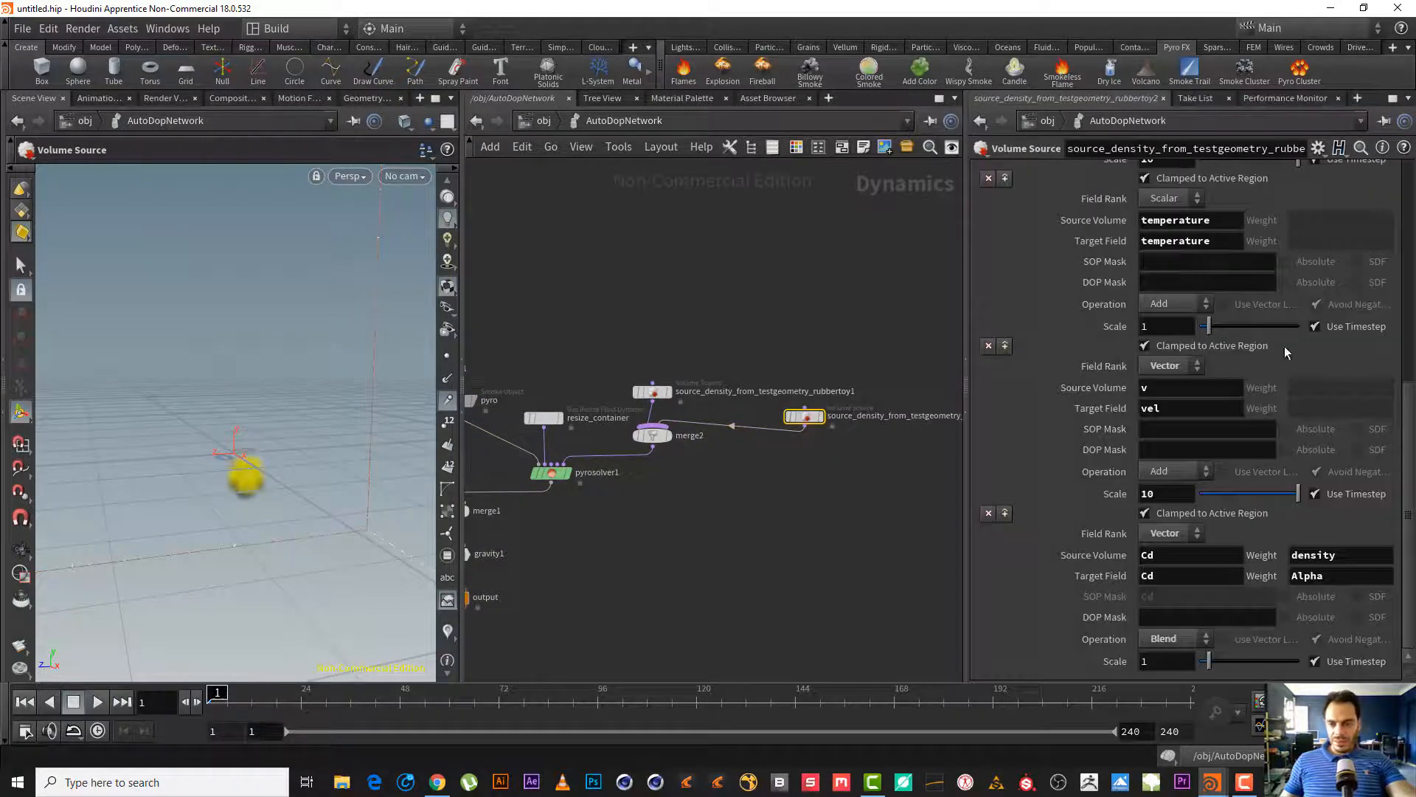
pyautogui.moveTo(1411, 441)
pyautogui.mouseDown()
pyautogui.moveTo(1409, 365)
pyautogui.moveTo(1407, 467)
pyautogui.mouseUp()
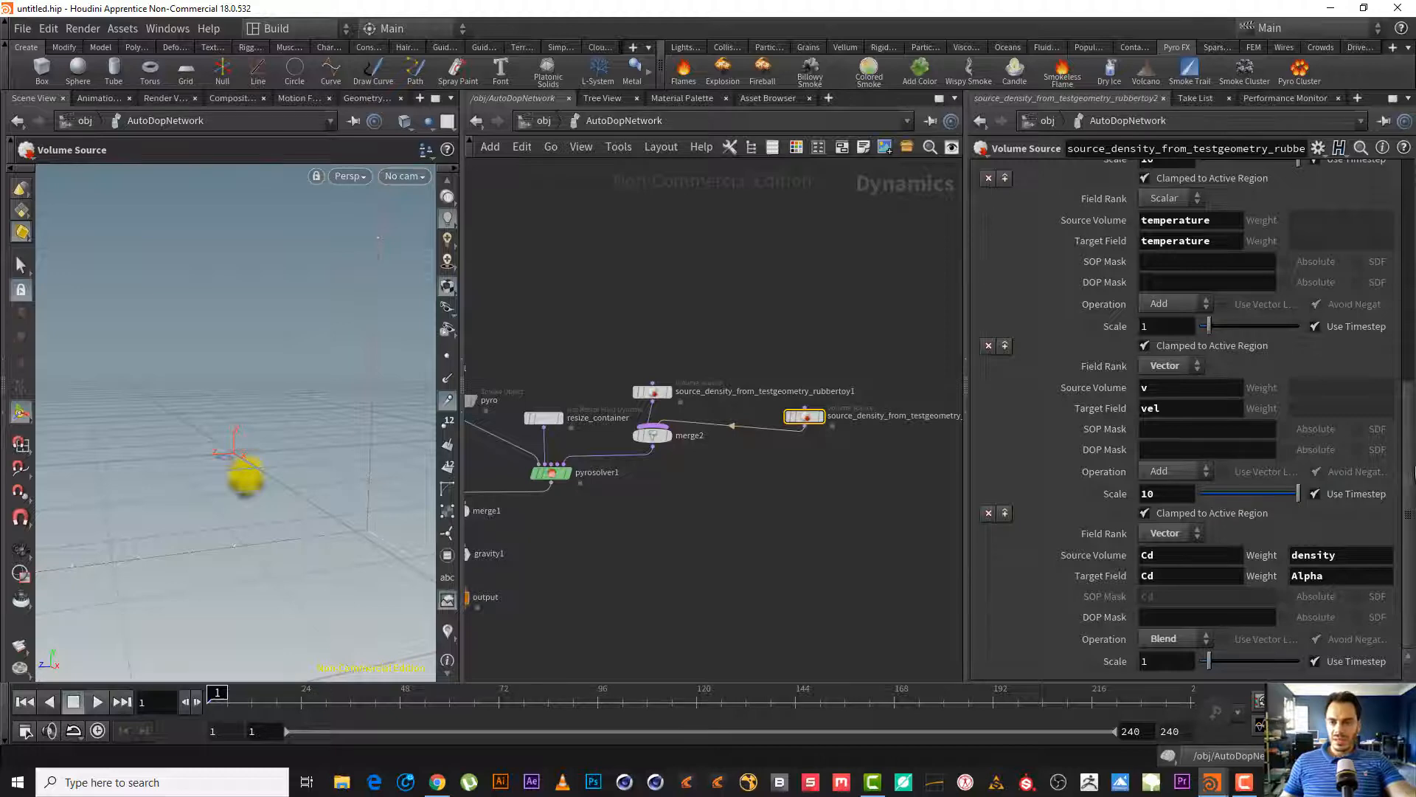
pyautogui.scroll(4, 1187, 420)
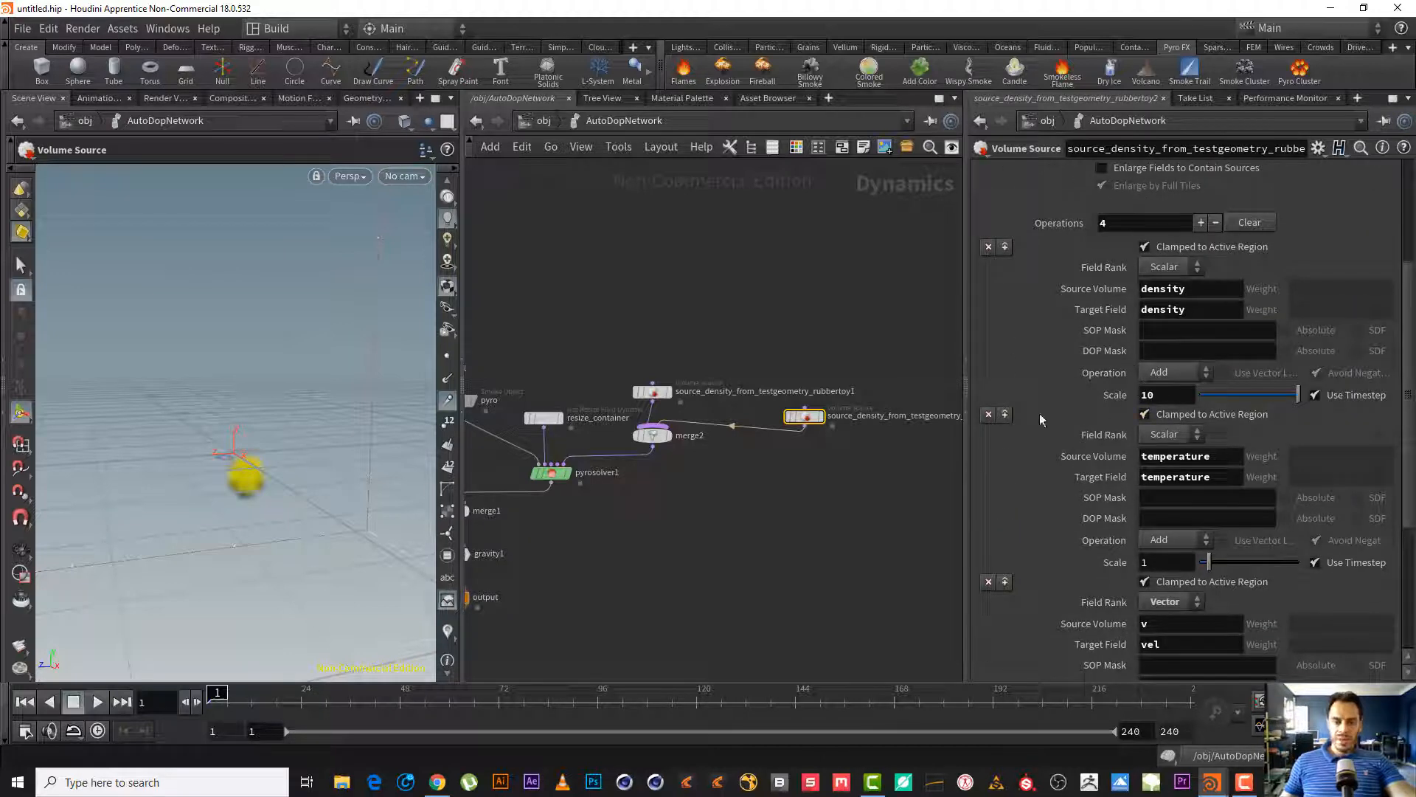
pyautogui.moveTo(672, 519); pyautogui.dragTo(880, 443, button='middle')
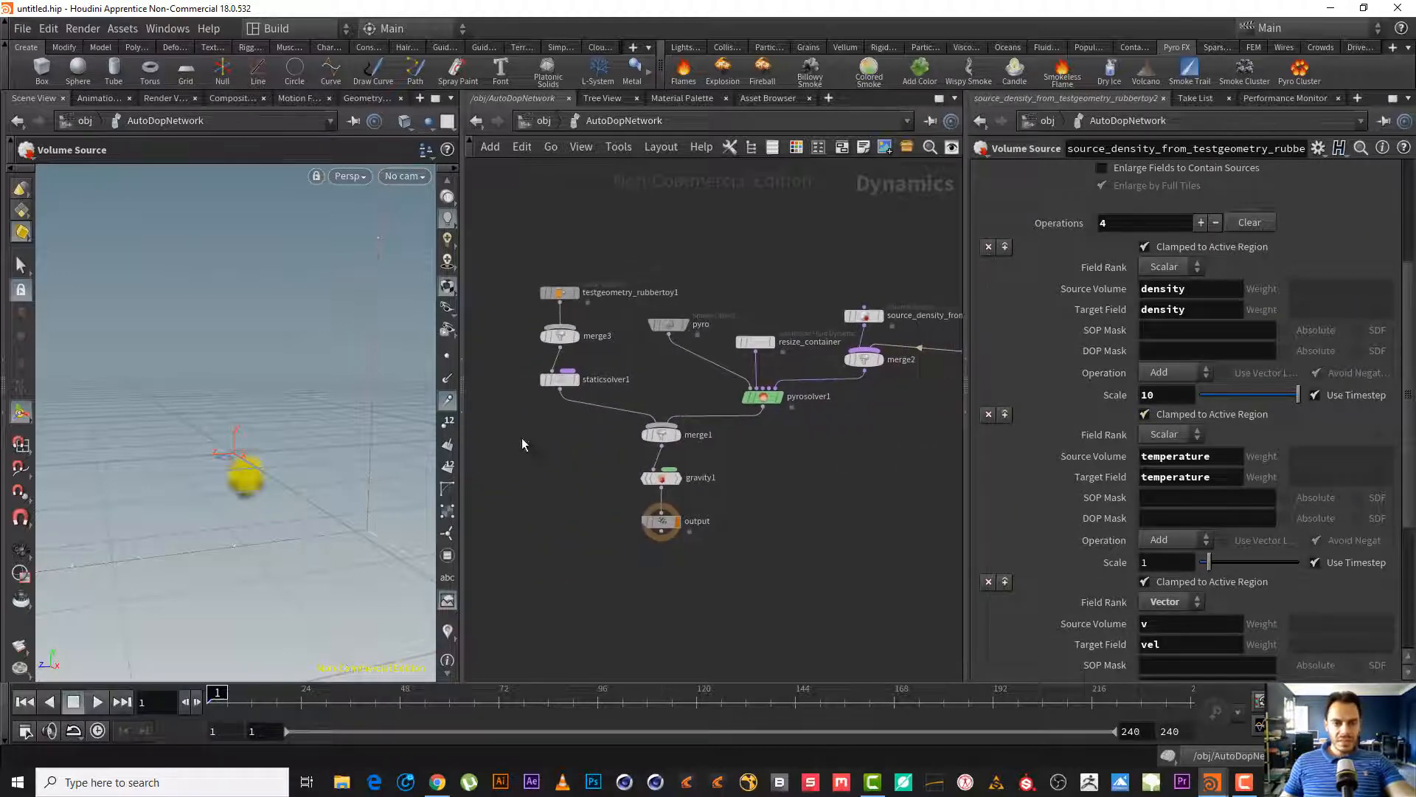
# - Return to the object level and add a Sky Light to the scene
pyautogui.click(544, 120)
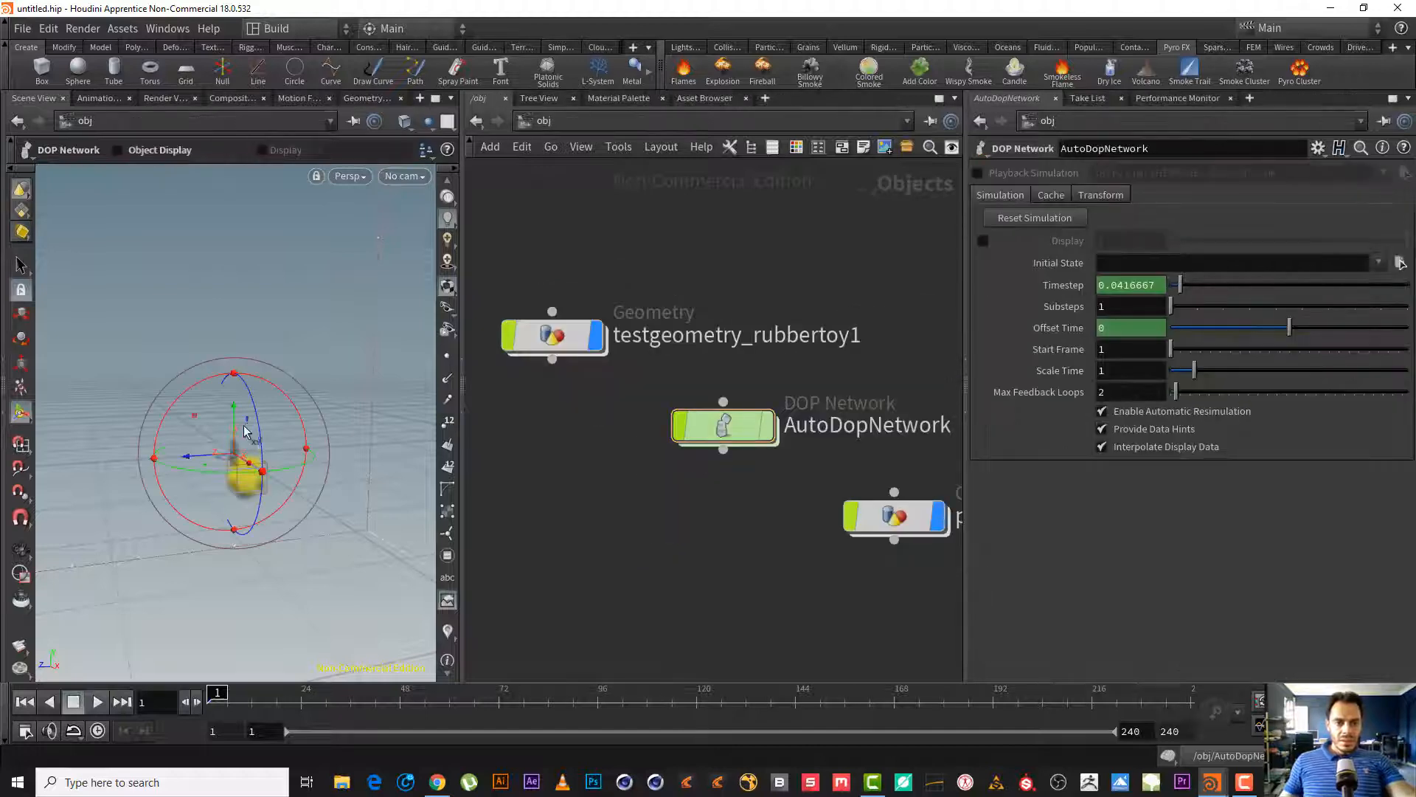
pyautogui.keyDown('alt'); pyautogui.moveTo(150, 494); pyautogui.dragTo(18, 547, button='right'); pyautogui.keyUp('alt')
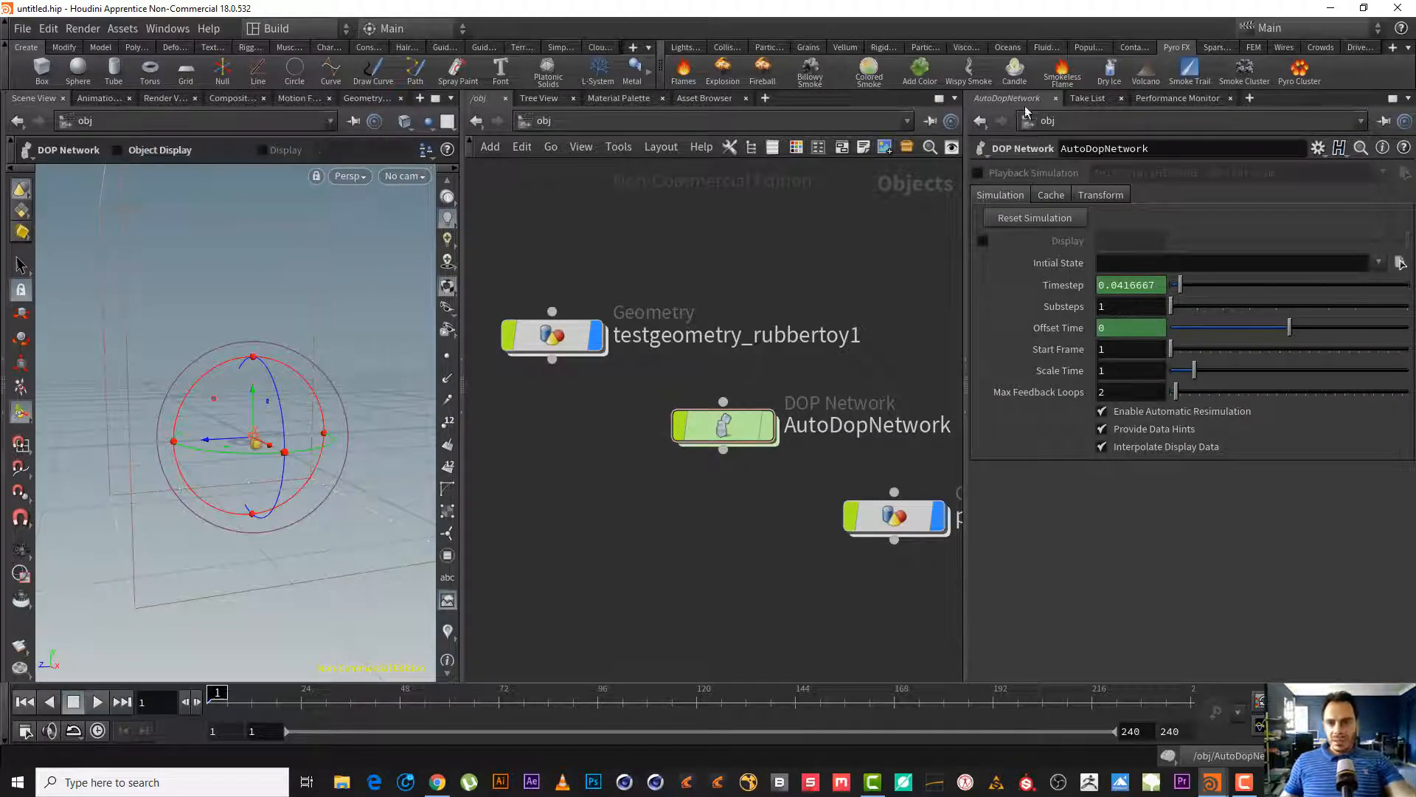
pyautogui.click(683, 53)
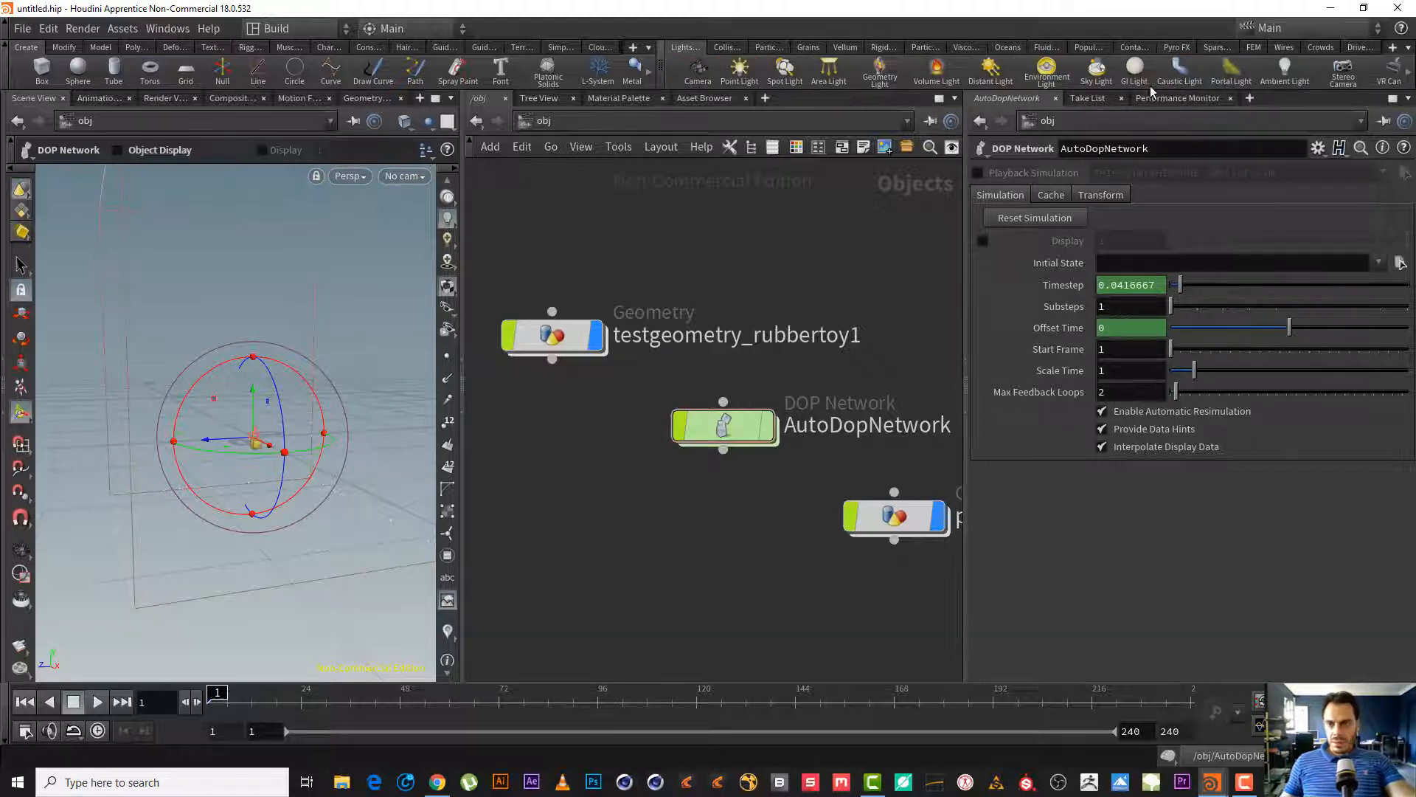
pyautogui.click(1083, 74)
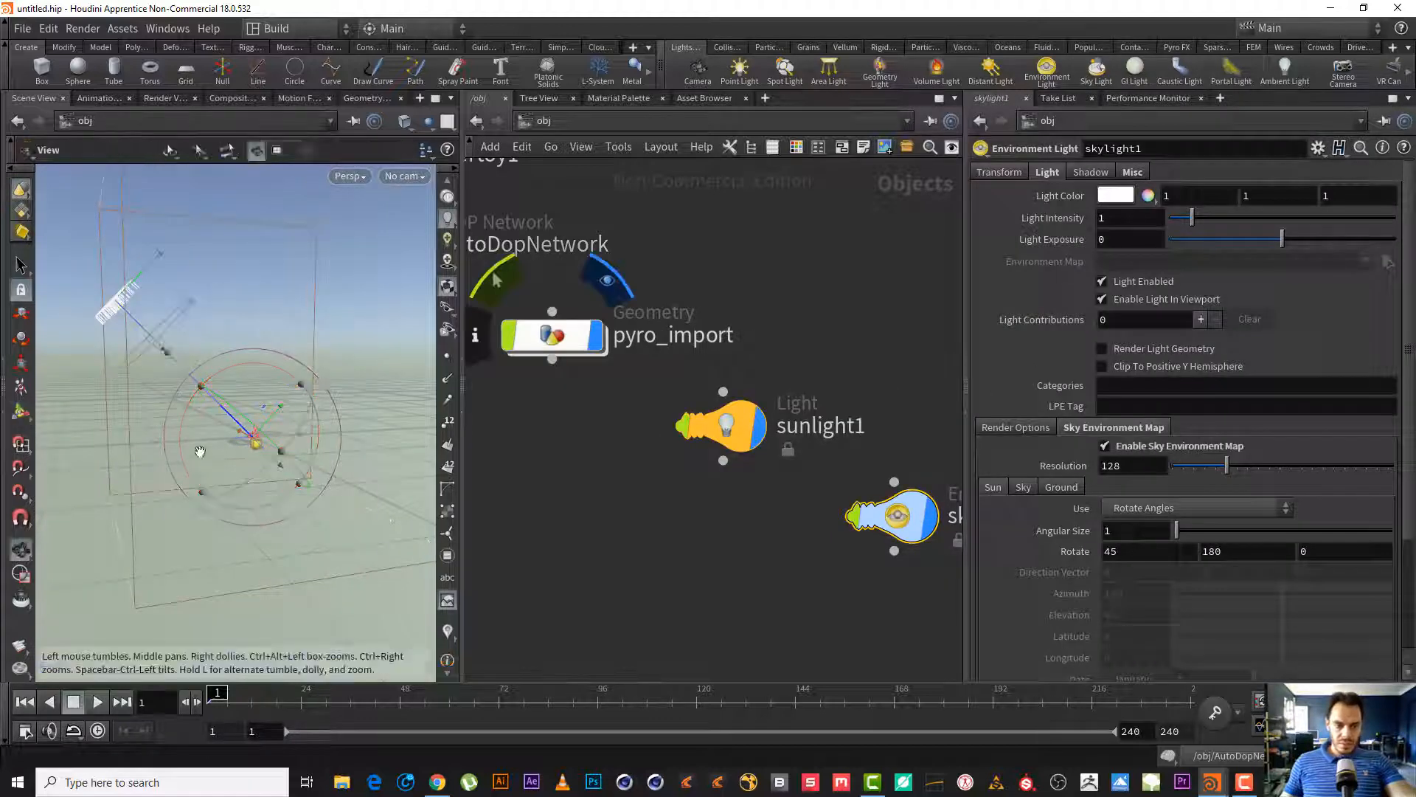
pyautogui.moveTo(581, 476); pyautogui.dragTo(750, 509, button='middle')
pyautogui.scroll(-3, 712, 494)
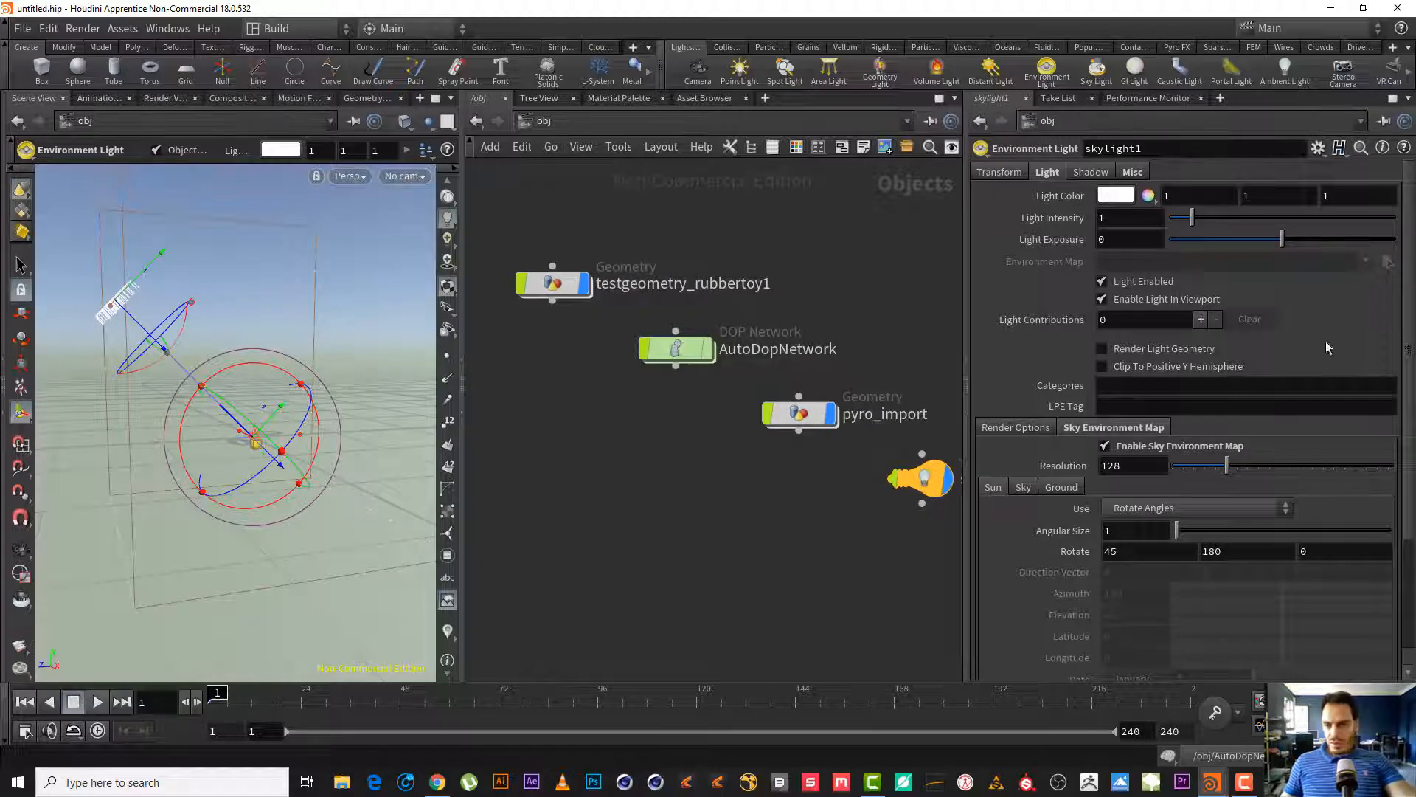
pyautogui.moveTo(477, 417); pyautogui.dragTo(509, 380, button='middle')
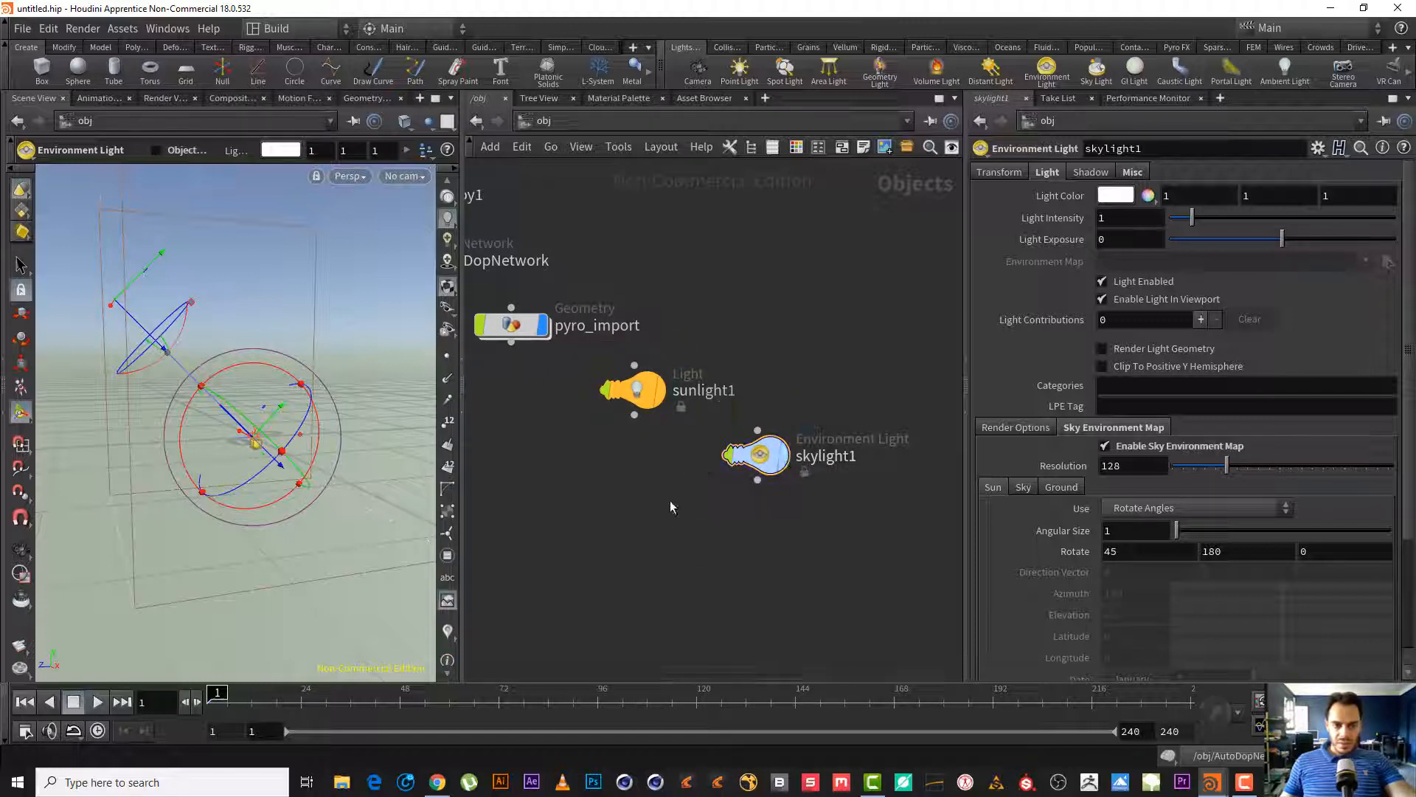
# - Open the pyro_import network and play the simulation briefly under the new sky light, stopping at frame 8
pyautogui.moveTo(670, 507); pyautogui.dragTo(972, 543, button='middle')
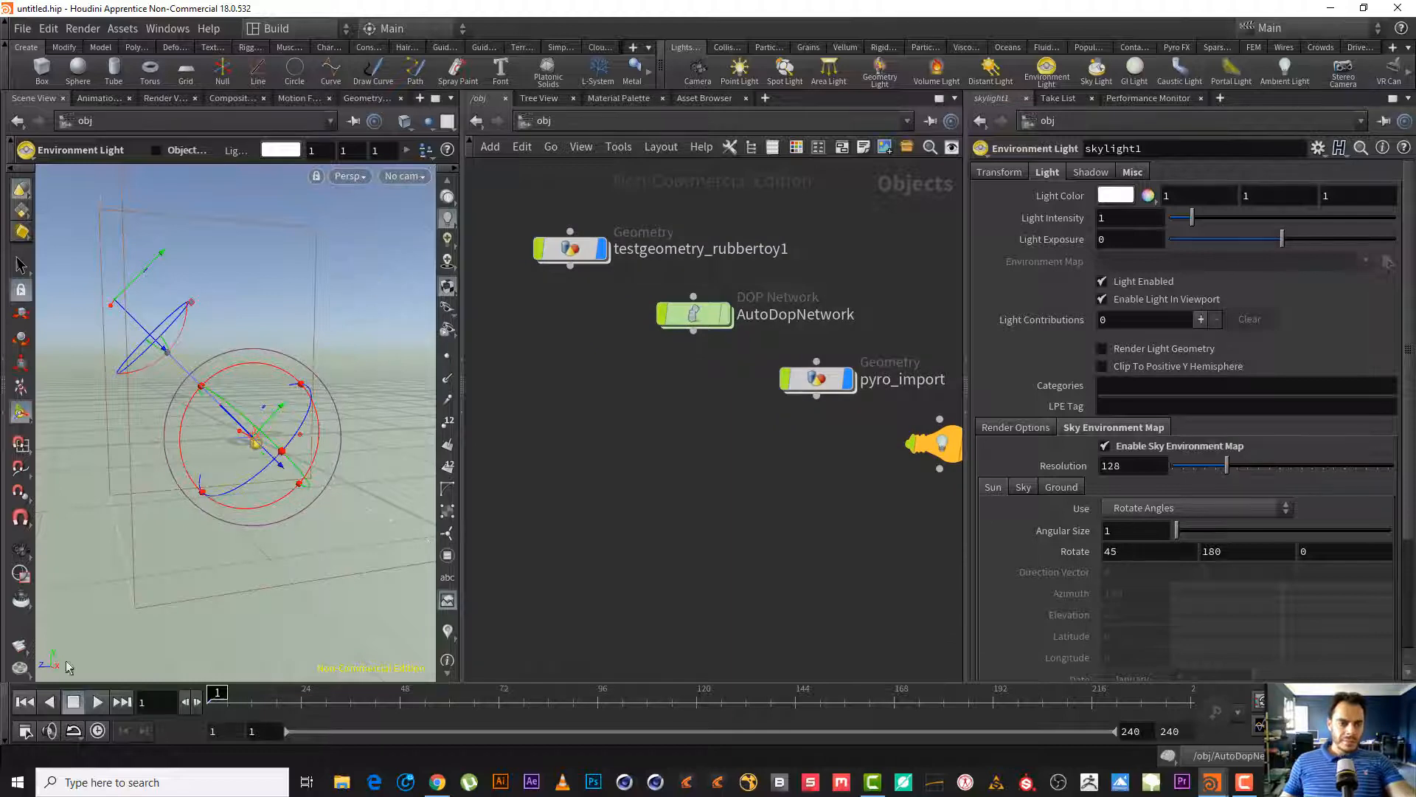
pyautogui.moveTo(743, 423); pyautogui.dragTo(715, 517, button='middle')
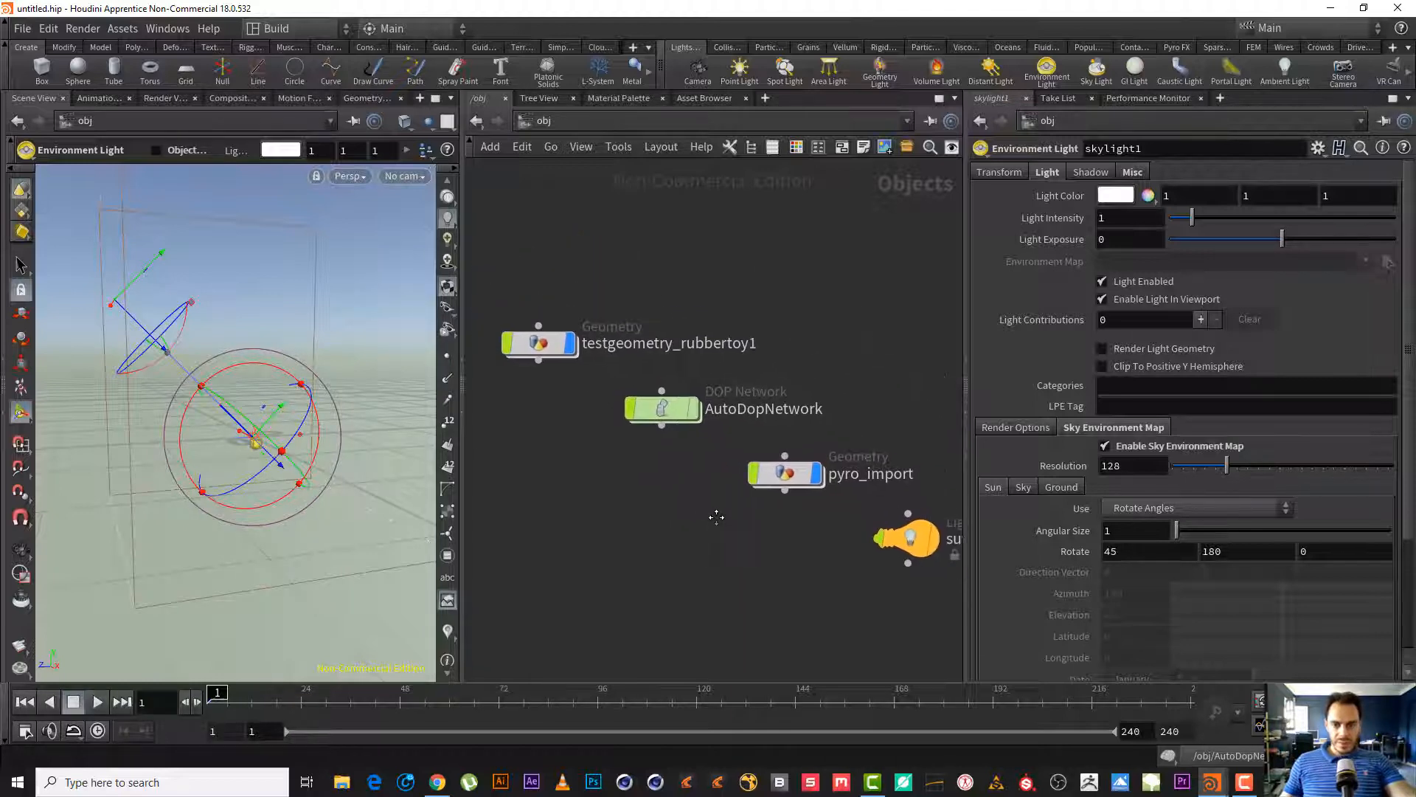
pyautogui.doubleClick(788, 472)
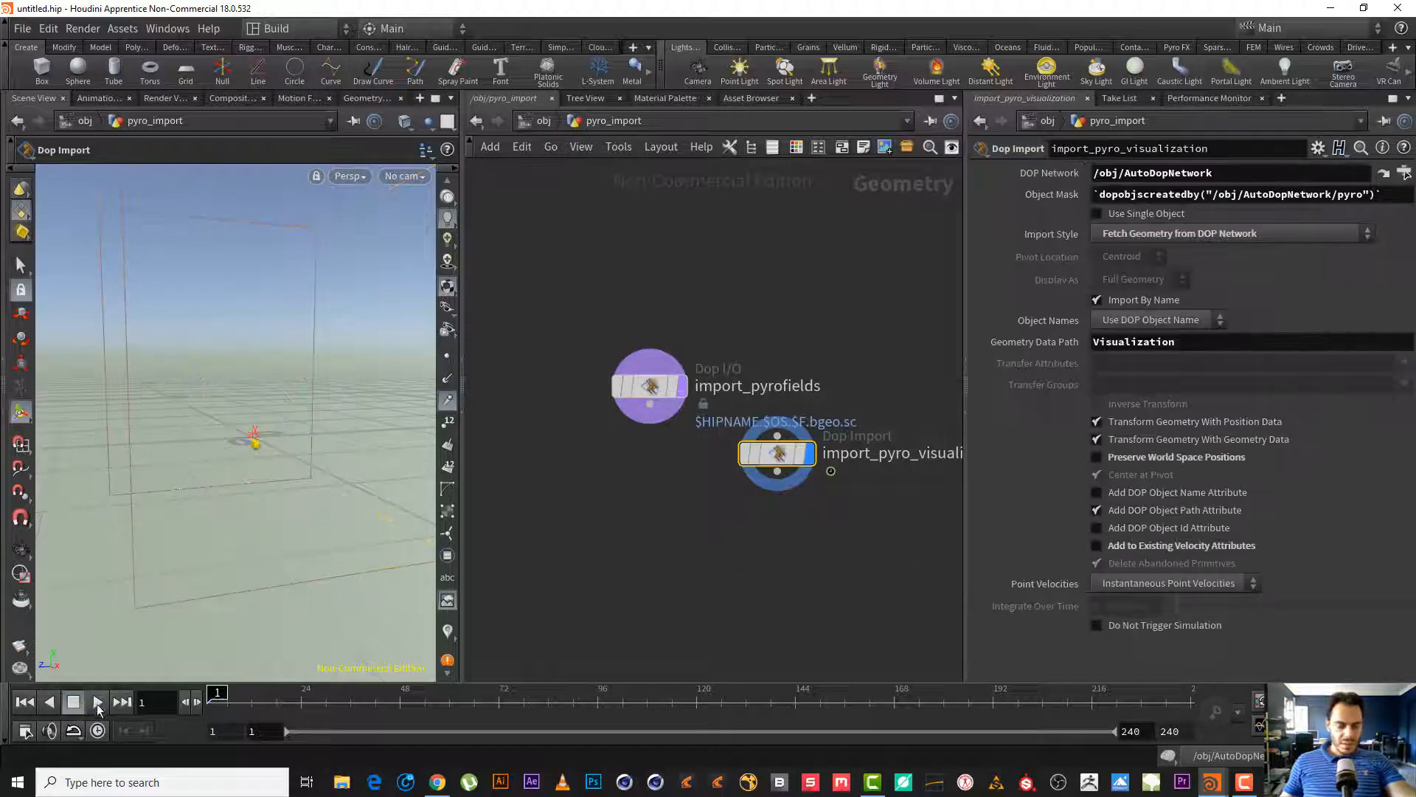
pyautogui.click(98, 702)
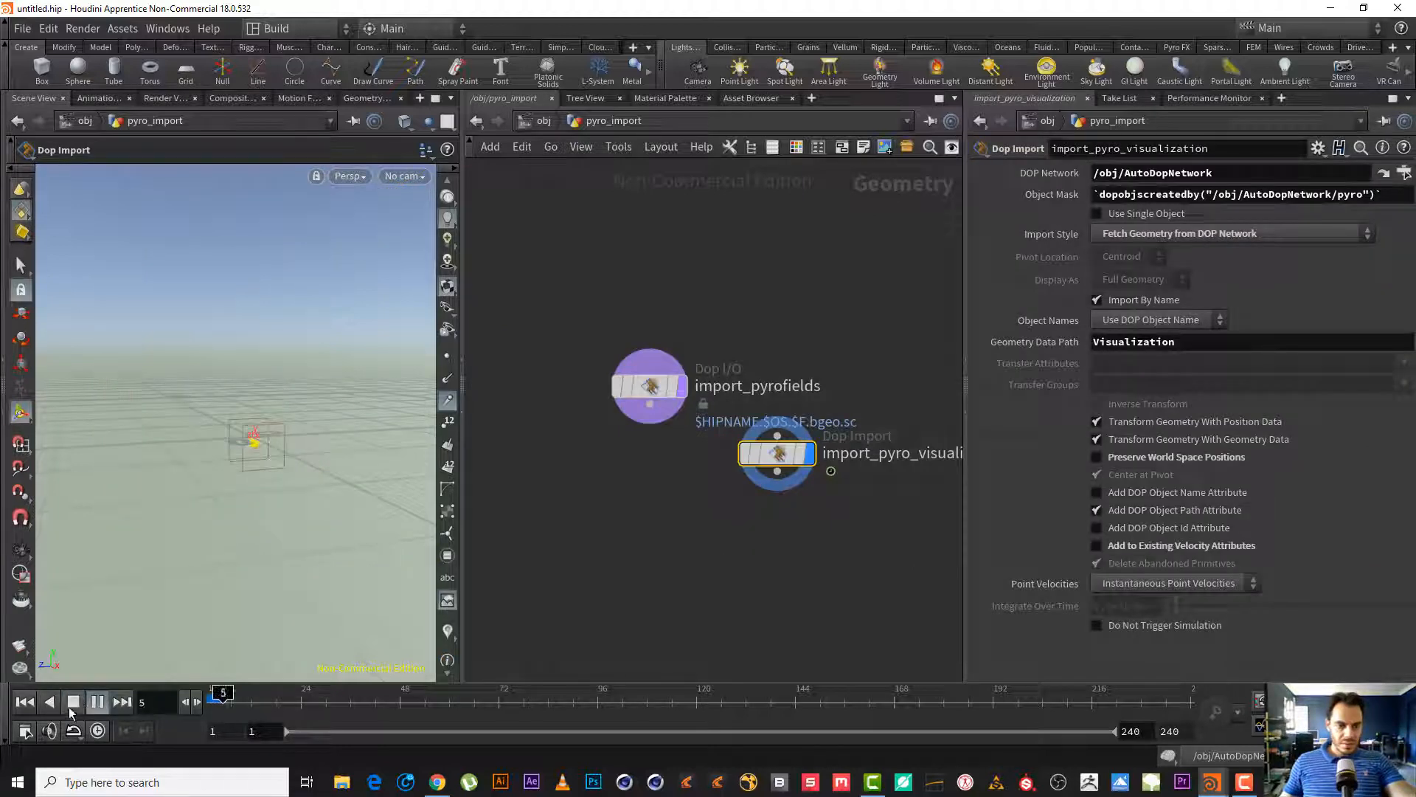
pyautogui.click(73, 702)
# - Widen the scene view, reframe the smoke, and hide the reference grid in the viewport
pyautogui.moveTo(462, 449); pyautogui.dragTo(675, 449)
pyautogui.moveTo(431, 459); pyautogui.dragTo(280, 519)
pyautogui.moveTo(371, 493); pyautogui.dragTo(332, 484, button='right')
pyautogui.click(666, 182)
pyautogui.click(666, 182)
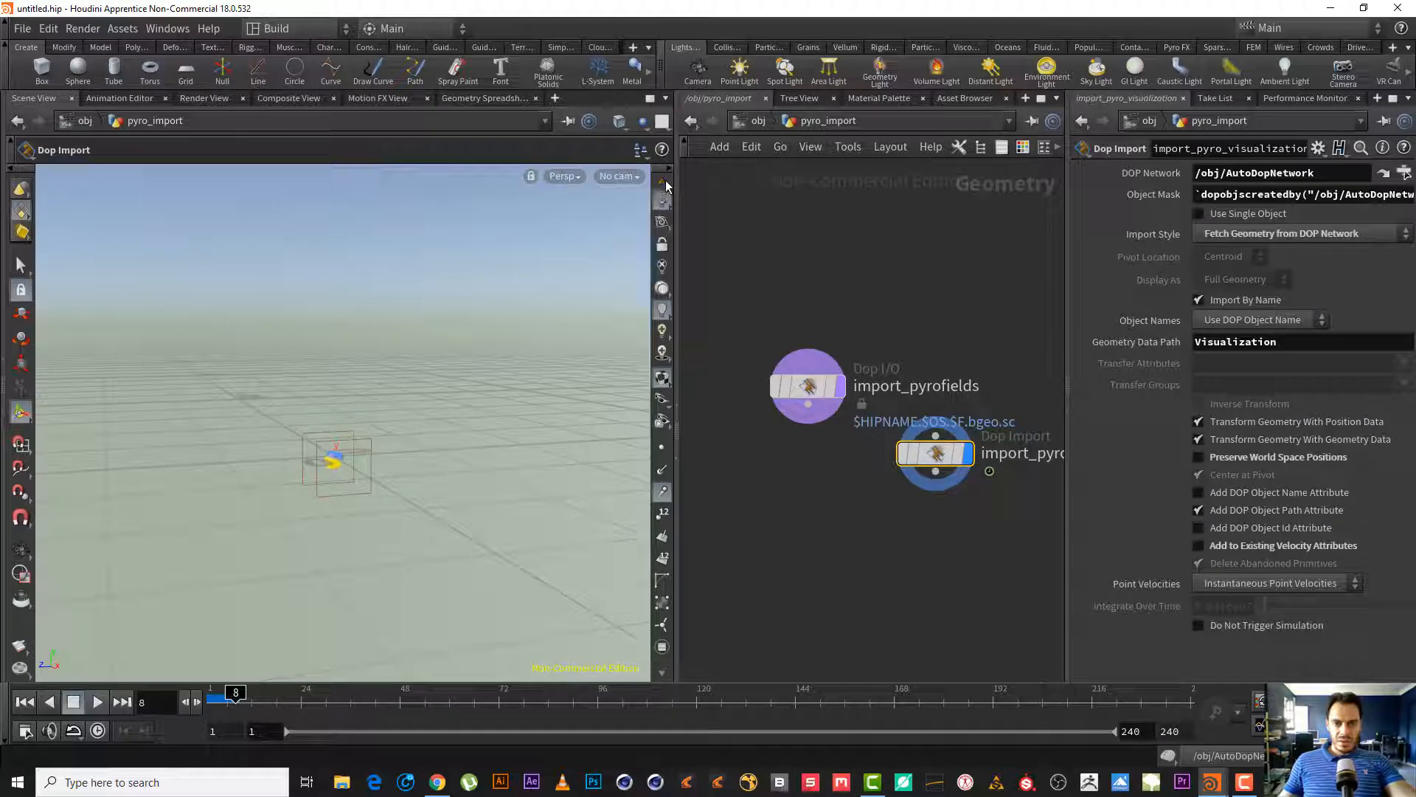
pyautogui.click(658, 204)
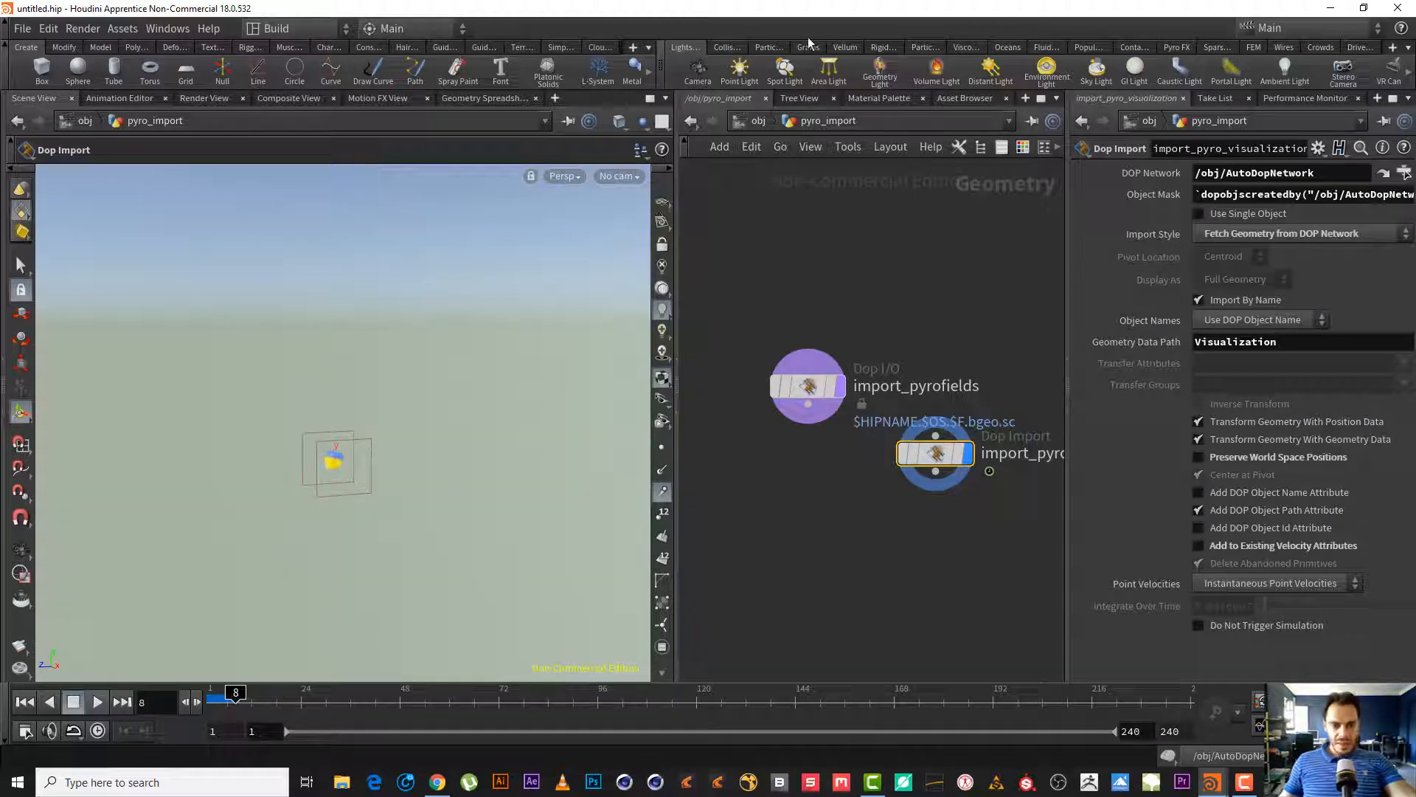
# - Return to the object level and turn off Enable Light In Viewport for skylight1, keeping Light Enabled on
pyautogui.click(758, 120)
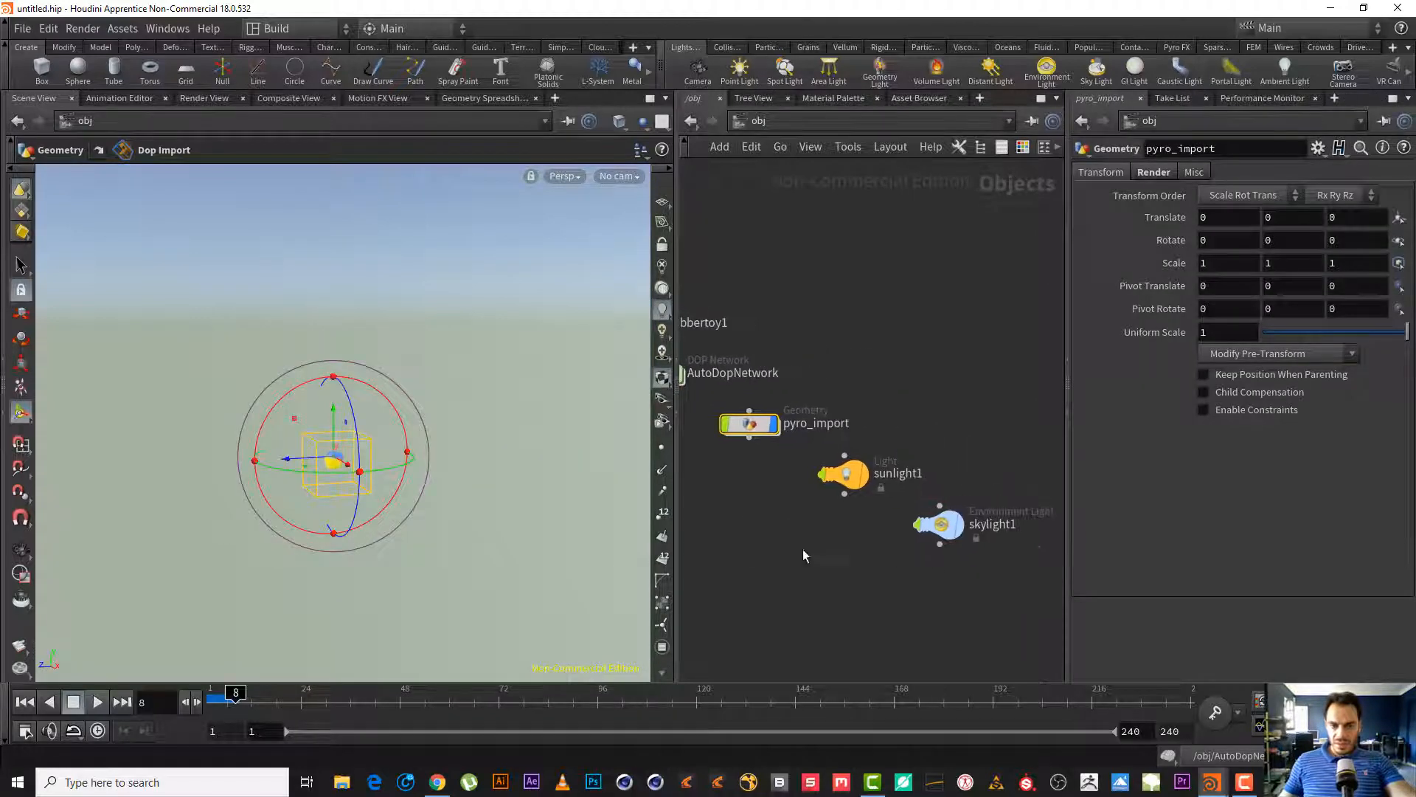
pyautogui.moveTo(845, 556); pyautogui.dragTo(979, 499)
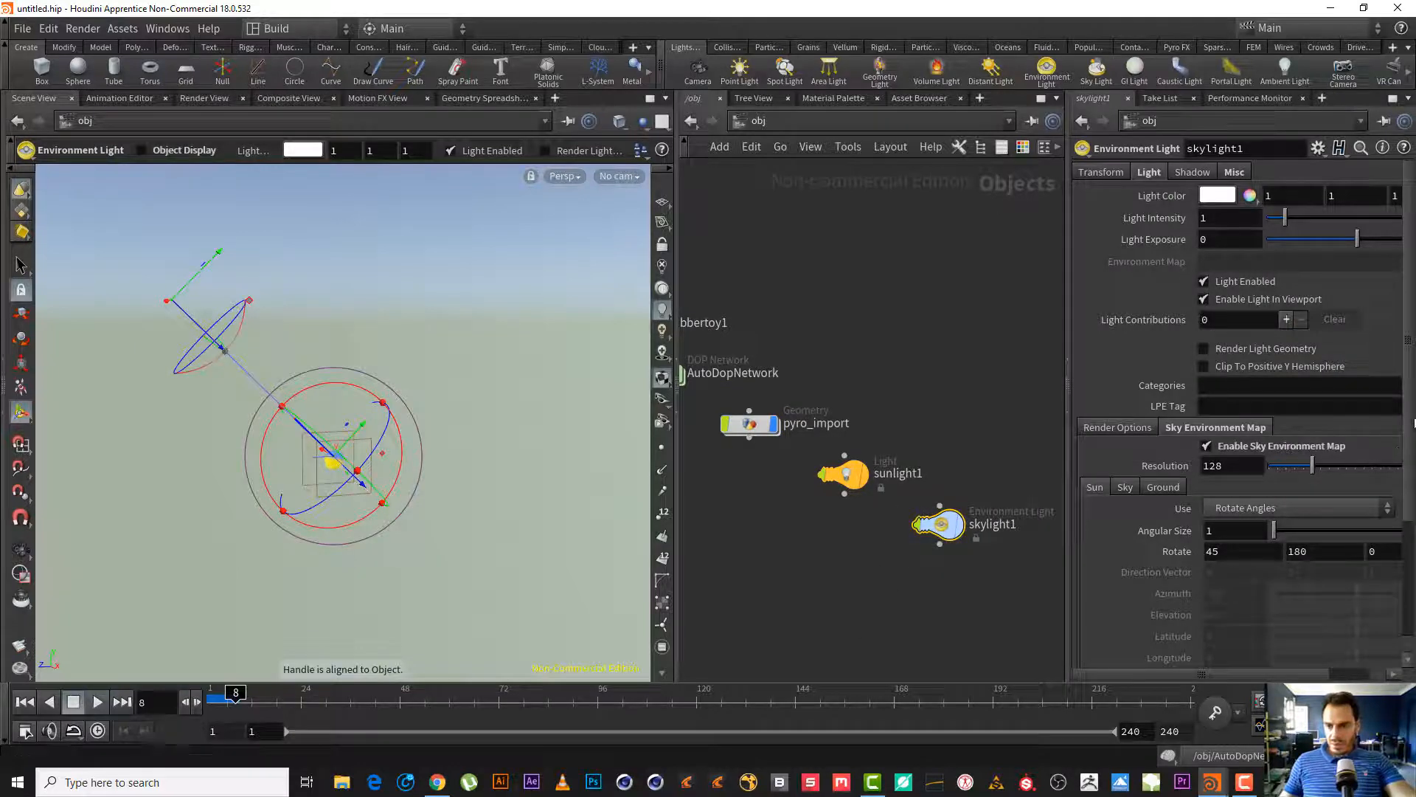
pyautogui.click(1260, 284)
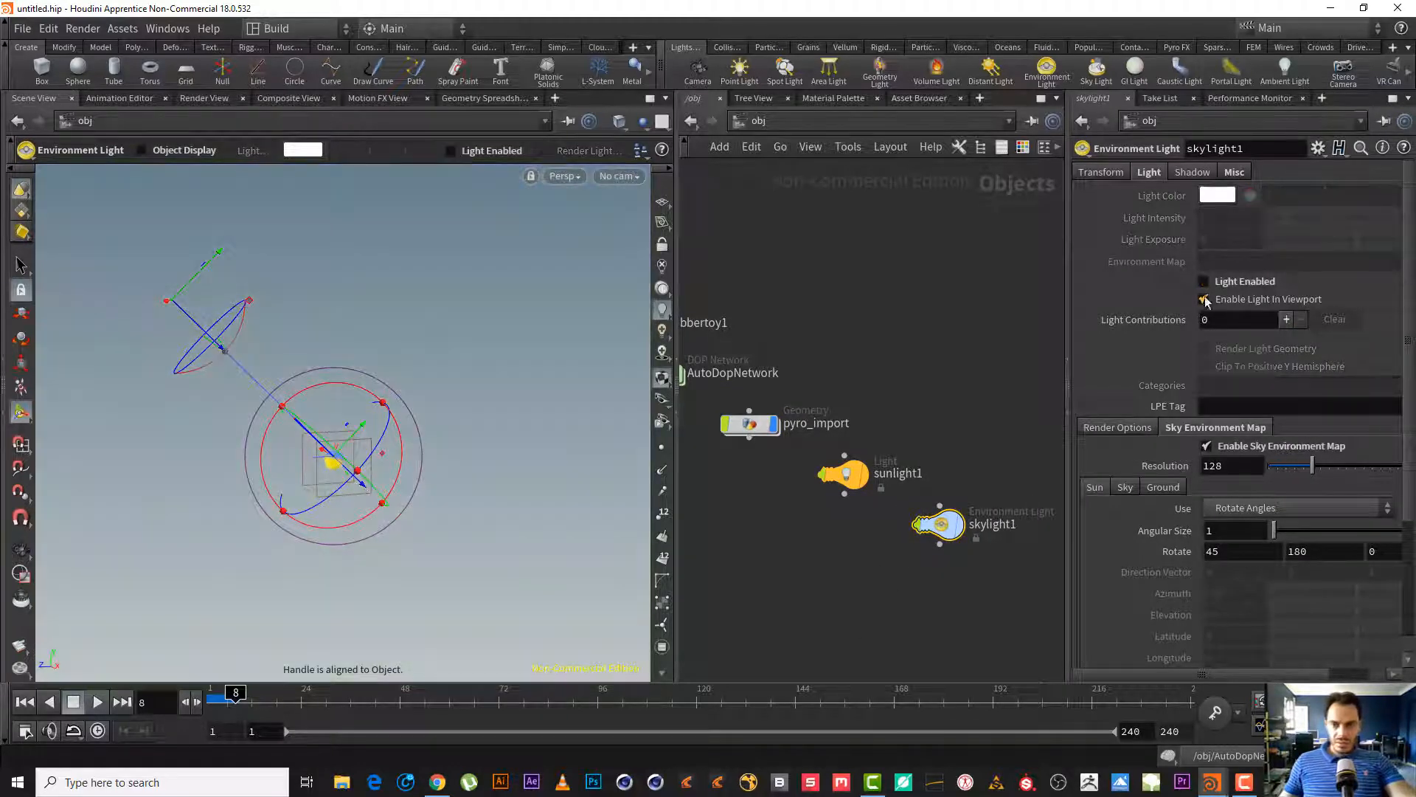
pyautogui.click(1254, 299)
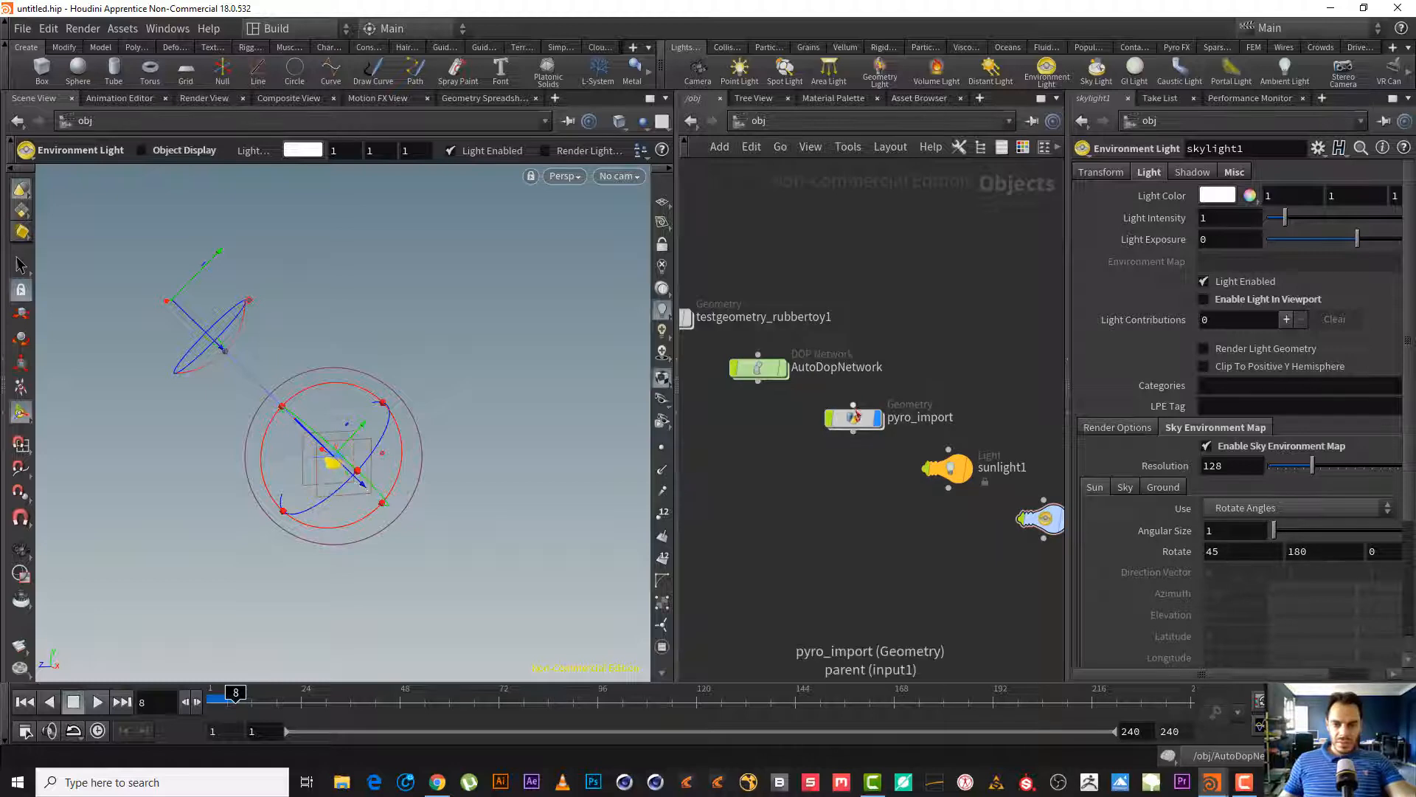
pyautogui.doubleClick(848, 414)
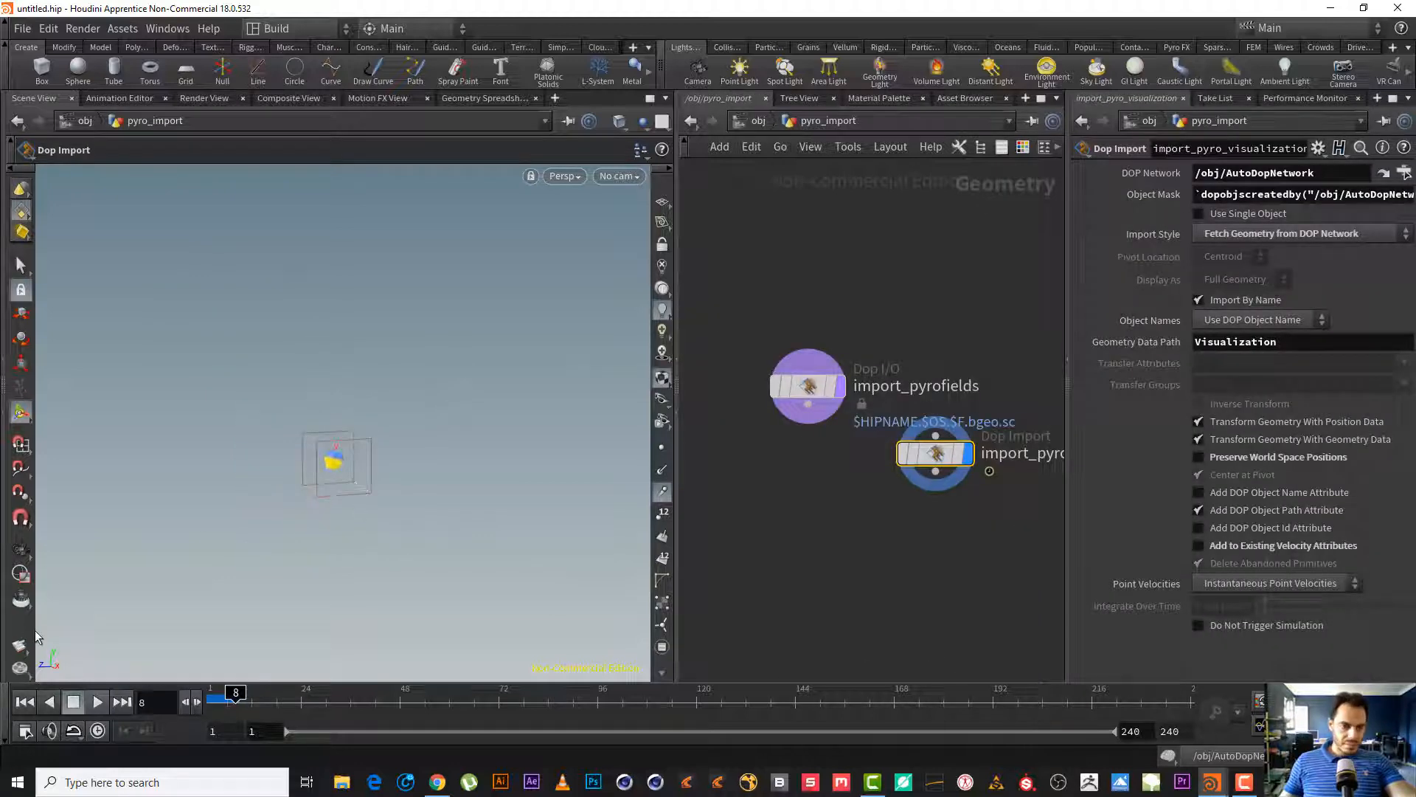
pyautogui.rightClick(24, 654)
pyautogui.click(59, 659)
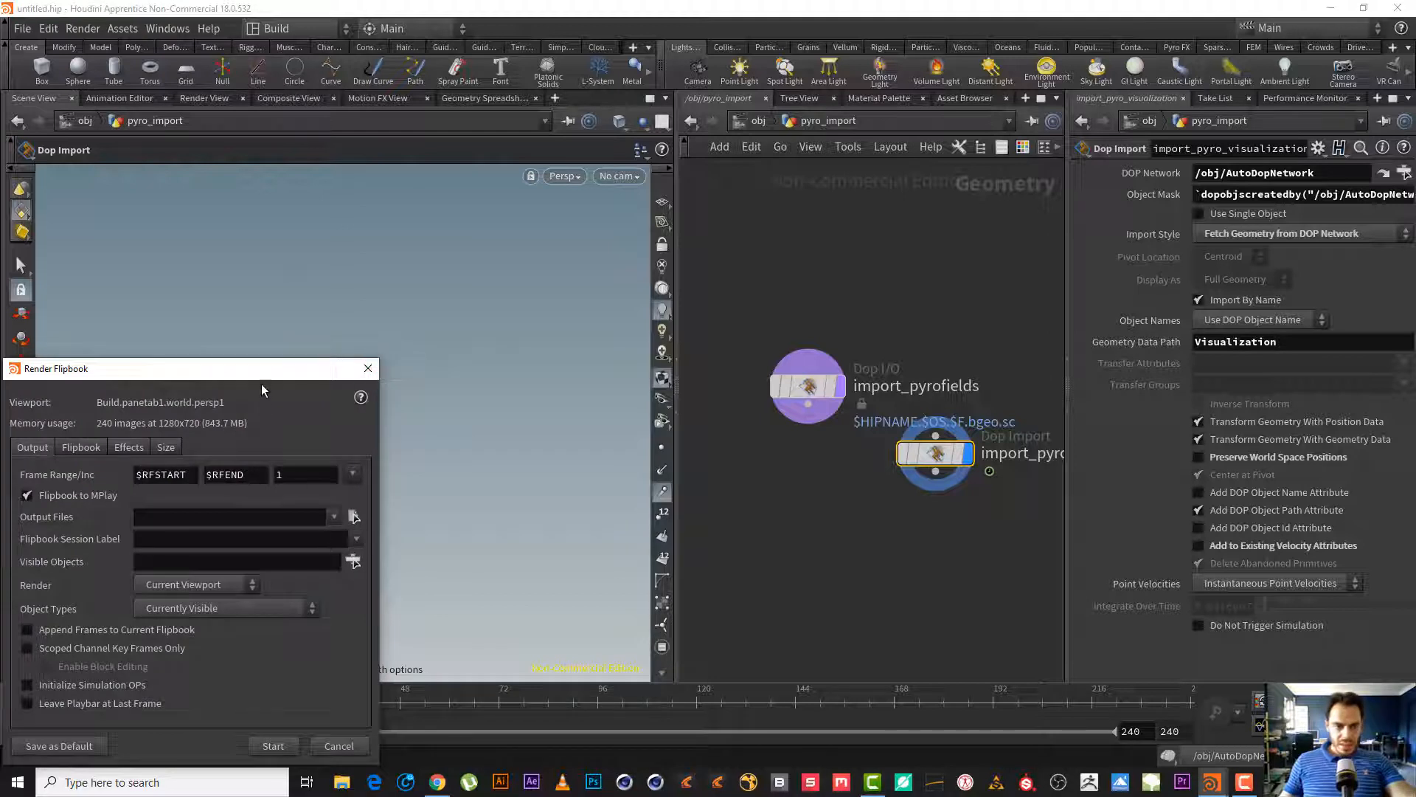
pyautogui.moveTo(269, 372); pyautogui.dragTo(417, 256)
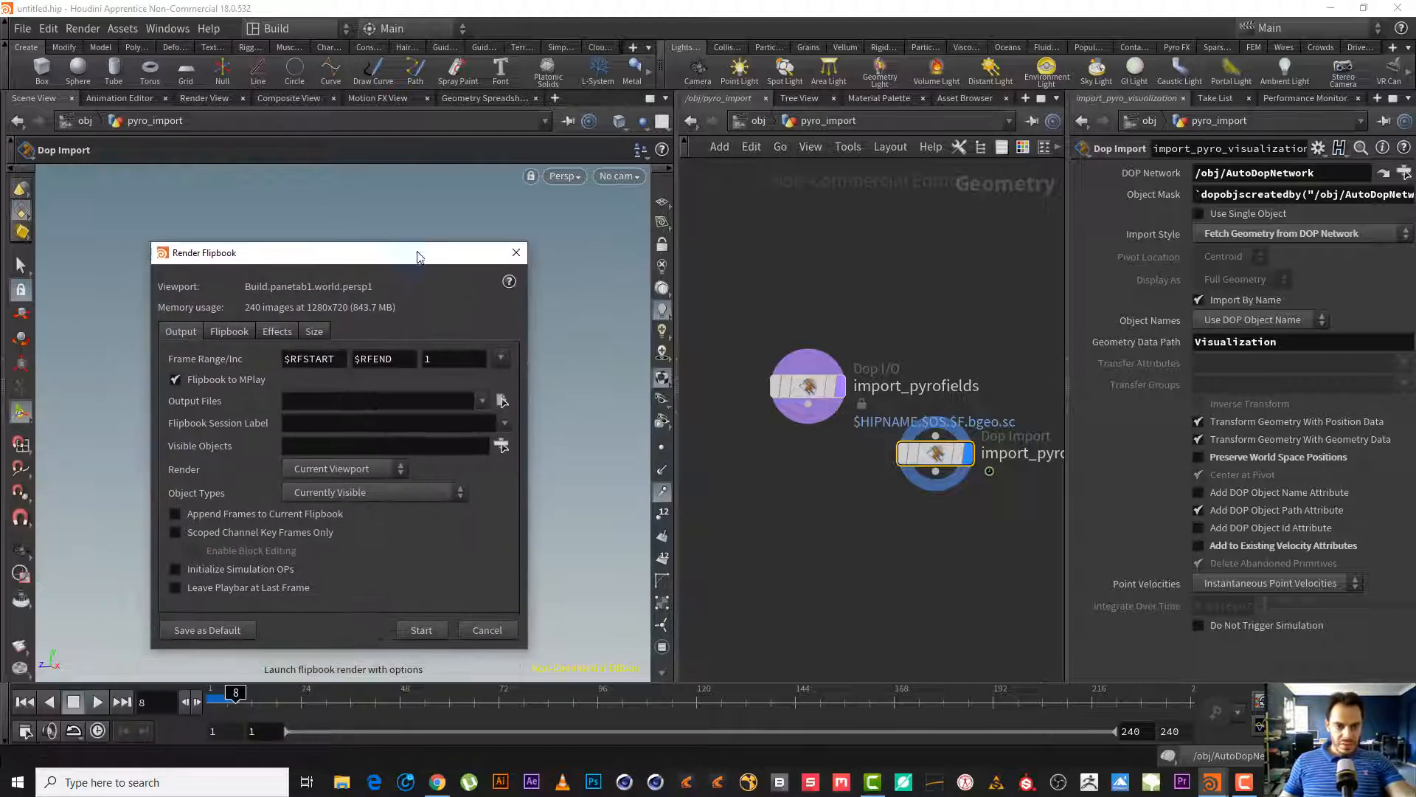
pyautogui.click(516, 253)
# - Set the global animation end frame to 100
pyautogui.click(1181, 731)
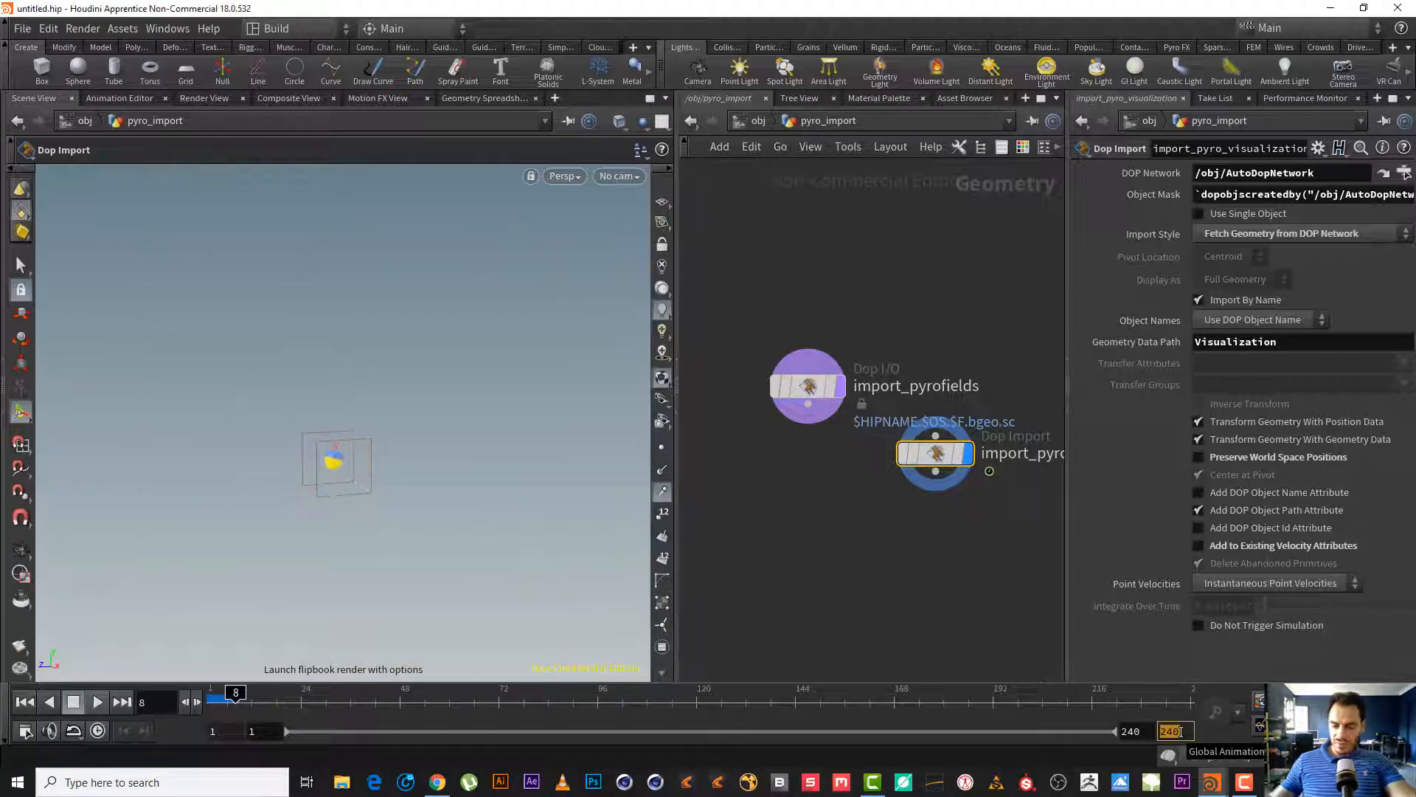
pyautogui.write('100')
pyautogui.press('Return')
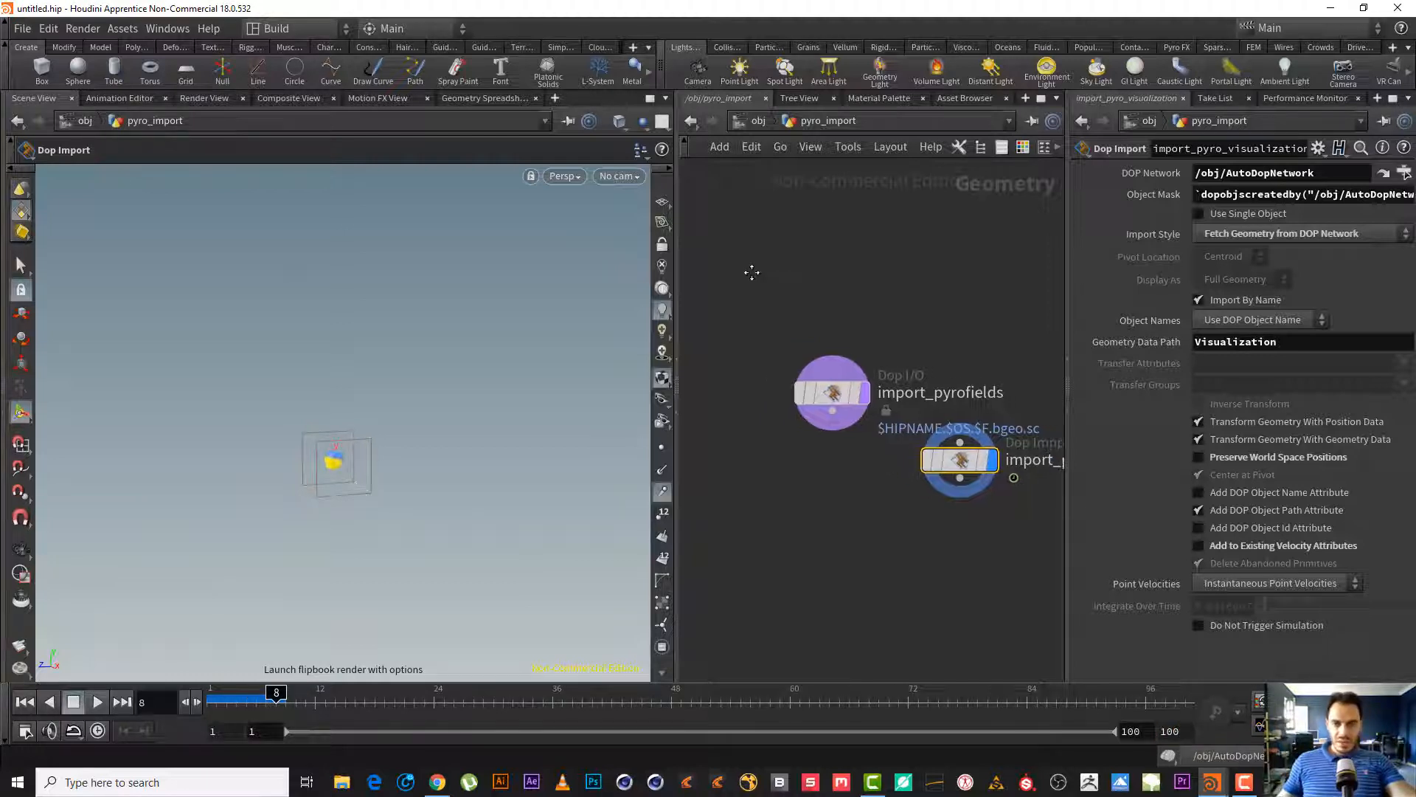
# - Check the division size of the pyro smoke object inside AutoDopNetwork, and return to the object level
pyautogui.click(758, 120)
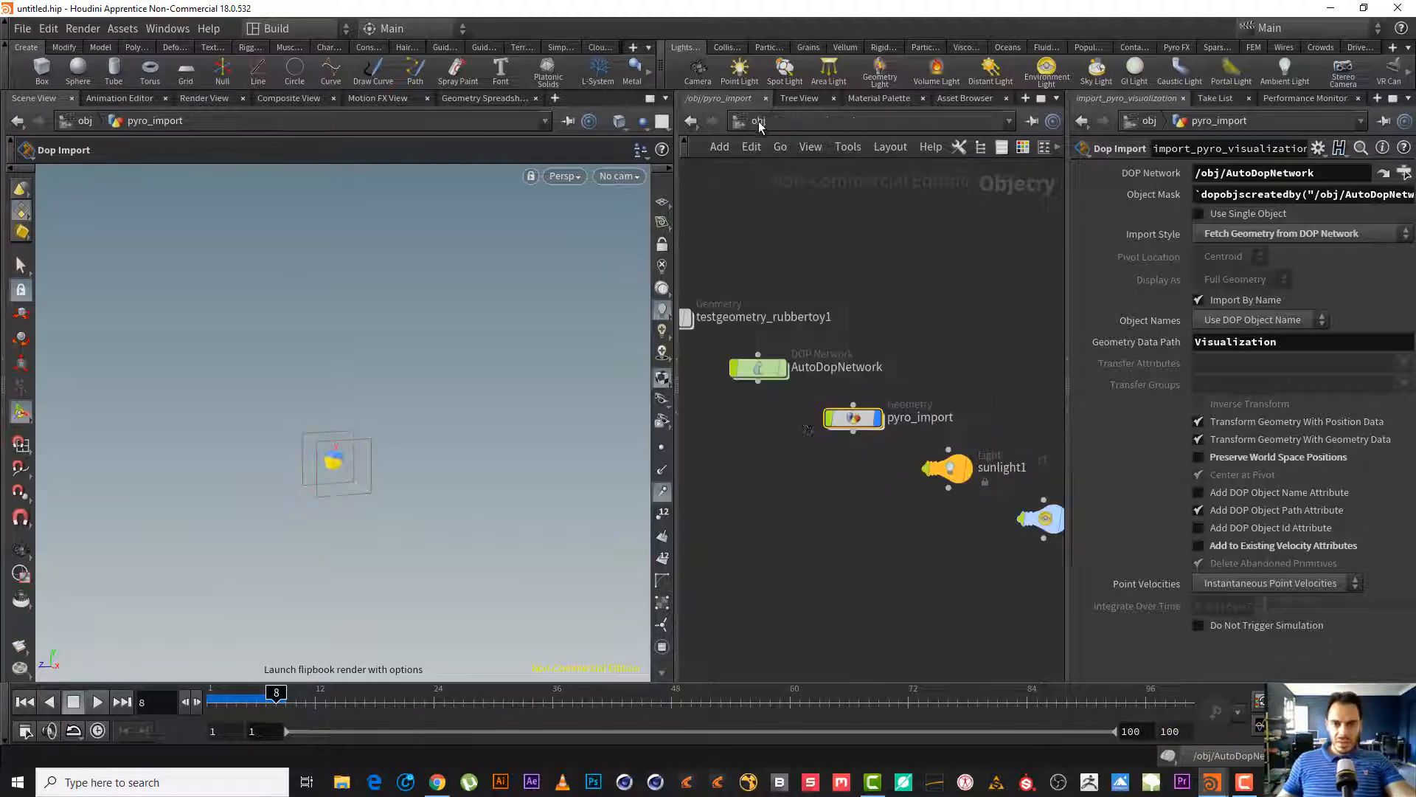
pyautogui.doubleClick(759, 367)
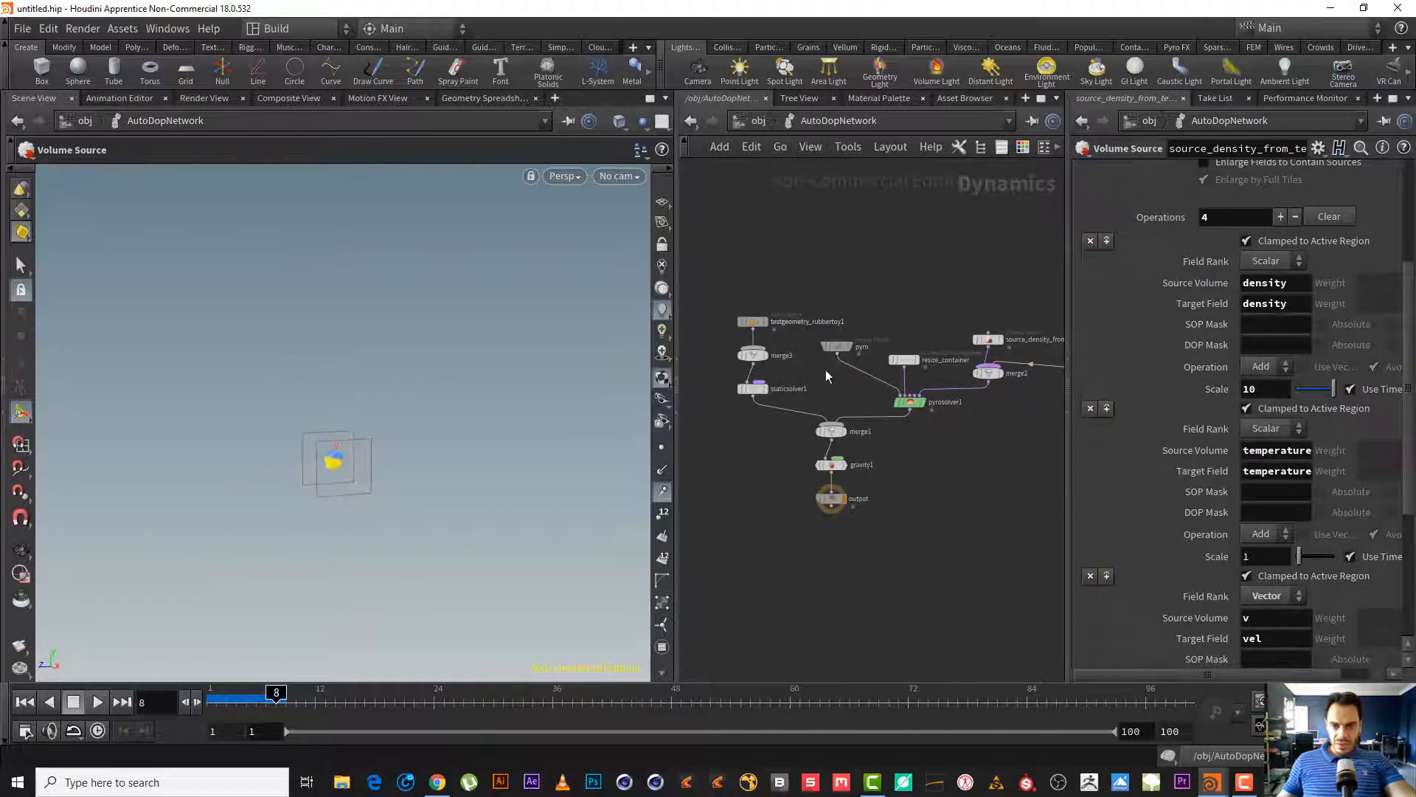
pyautogui.click(837, 346)
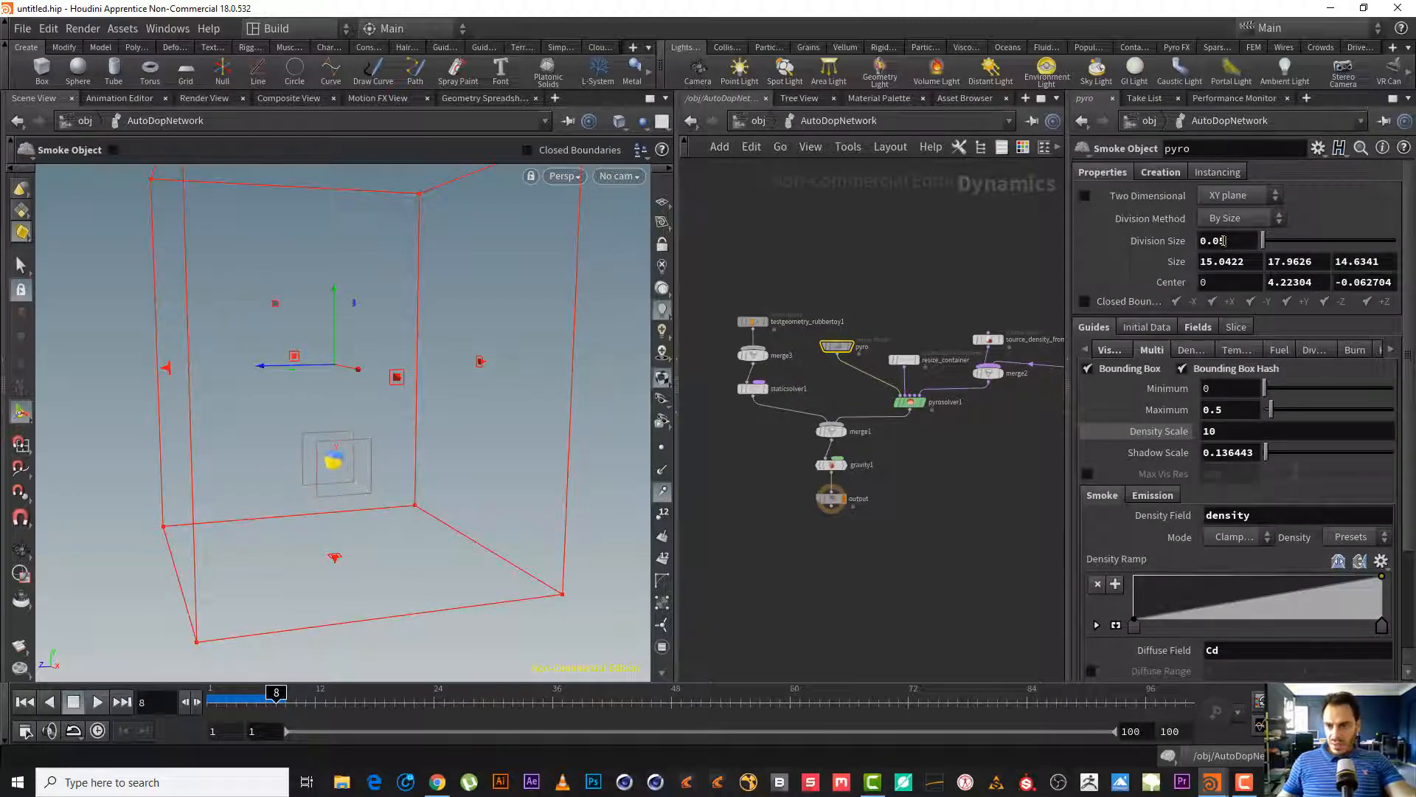
pyautogui.click(748, 123)
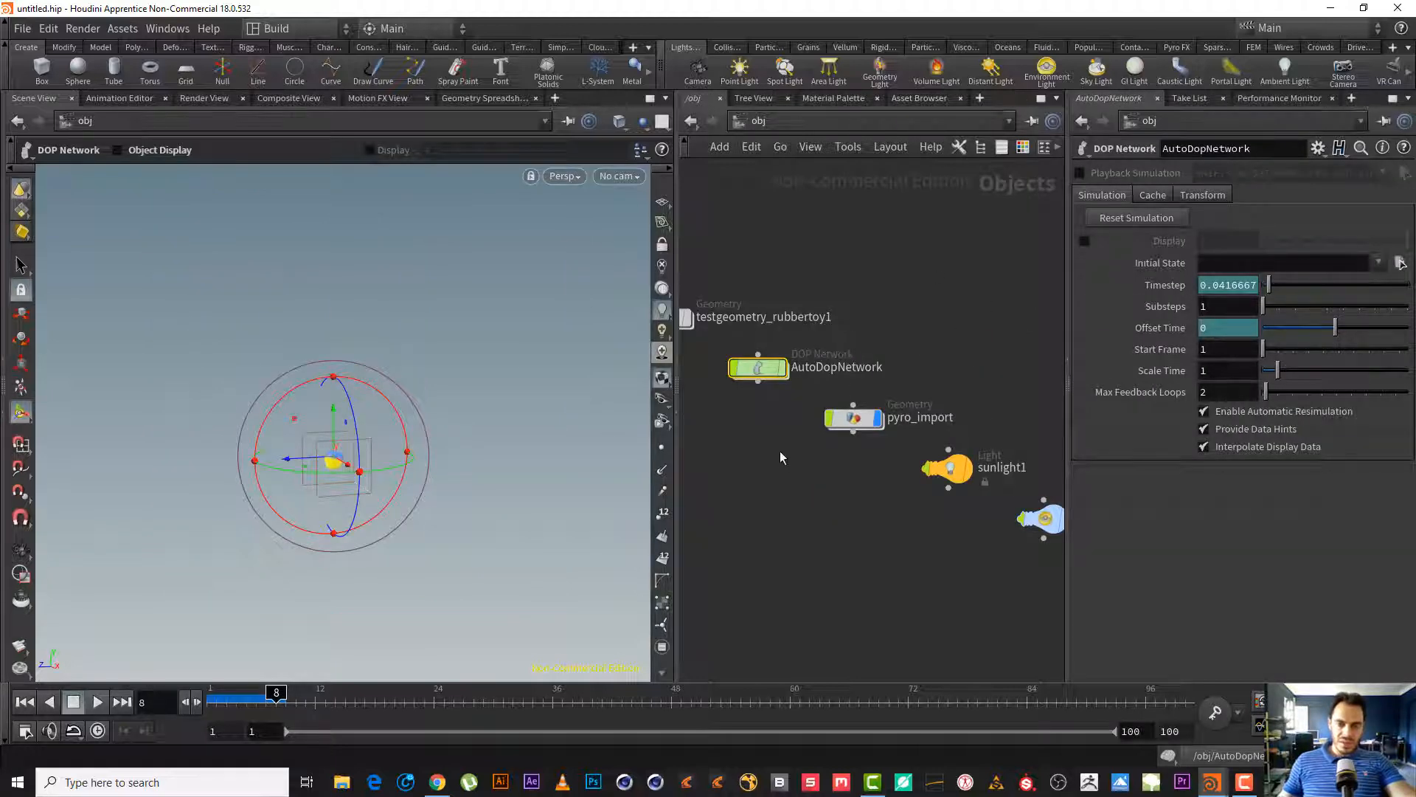
# - Inside pyro_import, frame the smoke in the view and render a flipbook of the current viewport from $RFSTART to $RFEND
pyautogui.doubleClick(858, 421)
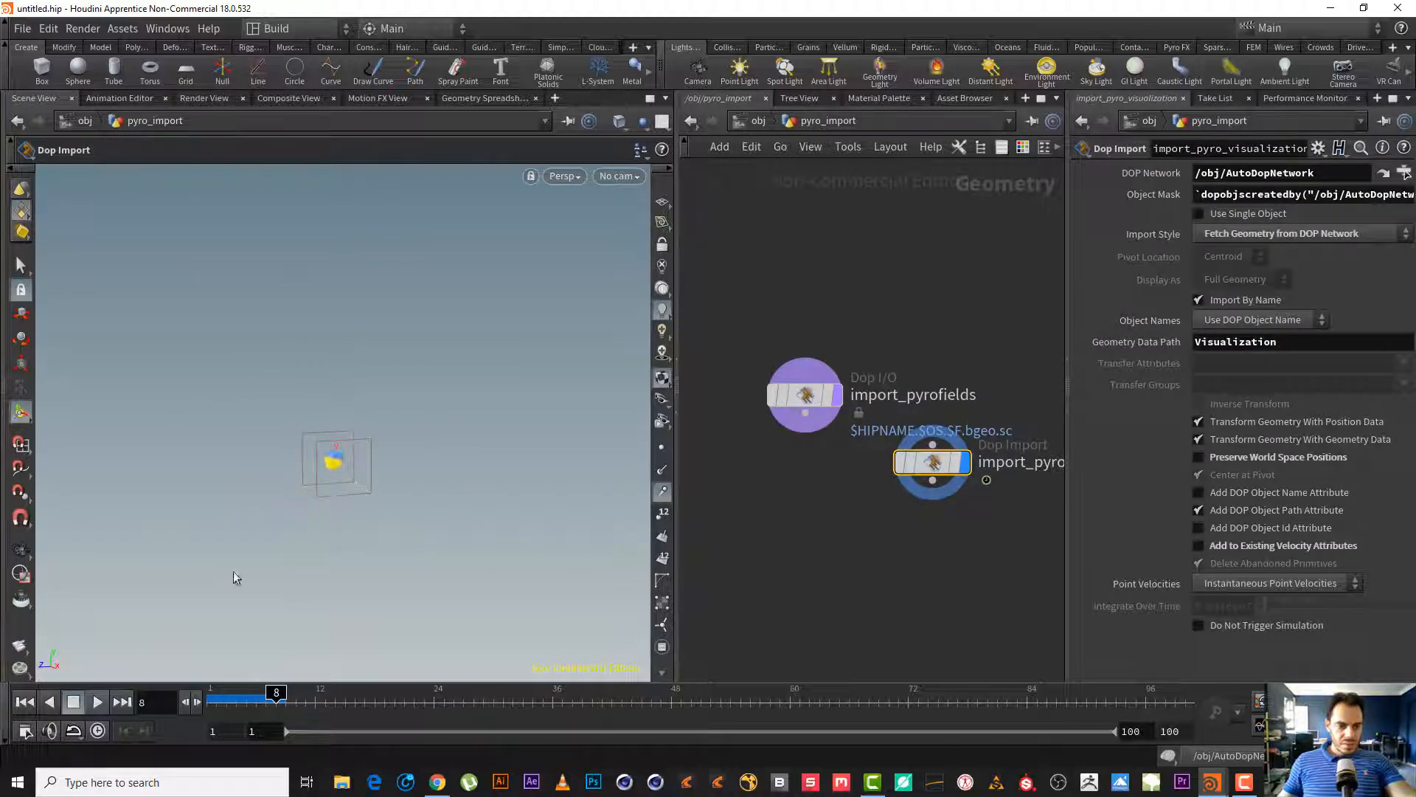
pyautogui.keyDown('alt'); pyautogui.moveTo(235, 575); pyautogui.dragTo(293, 540, button='middle'); pyautogui.keyUp('alt')
pyautogui.keyDown('alt'); pyautogui.moveTo(292, 540); pyautogui.dragTo(322, 520); pyautogui.keyUp('alt')
pyautogui.click(27, 652)
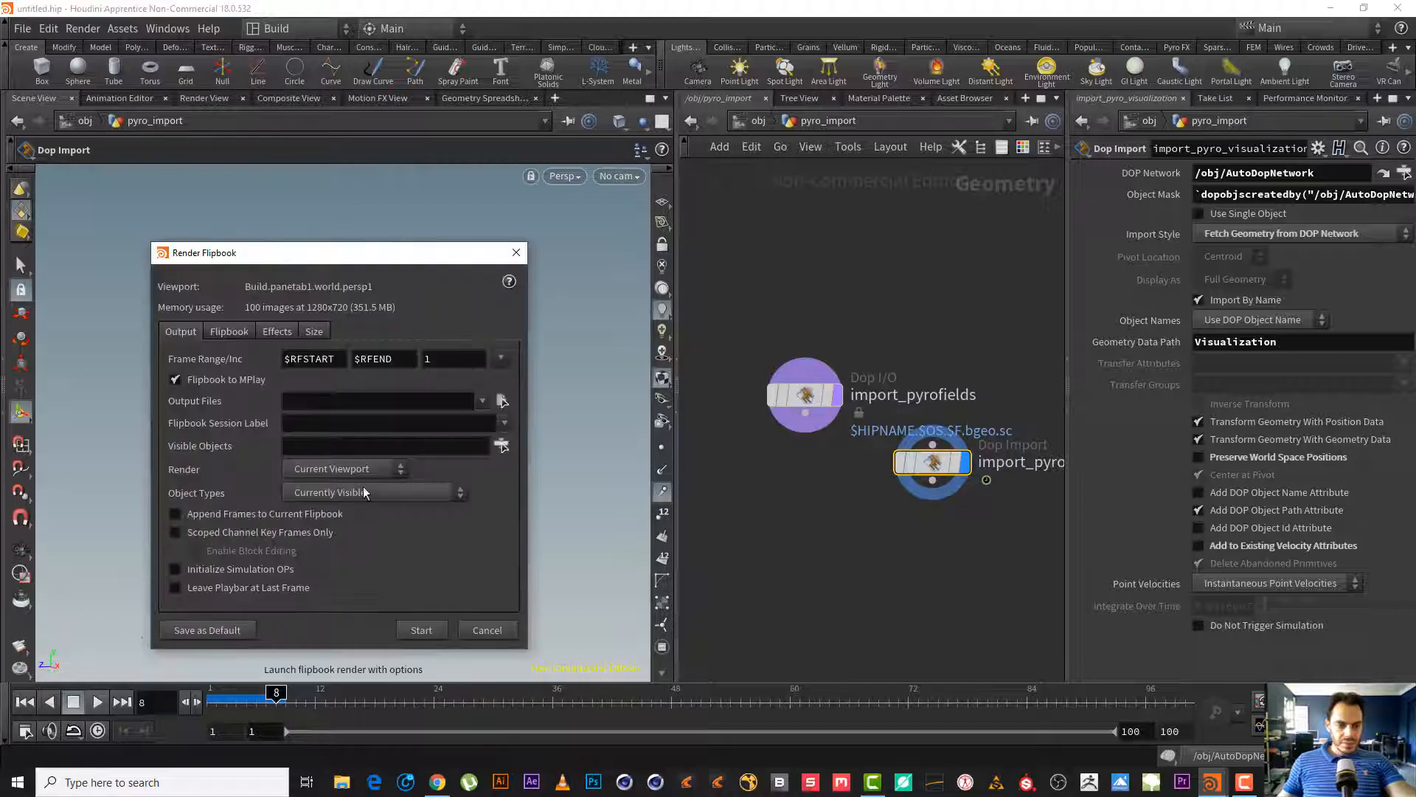
pyautogui.click(422, 630)
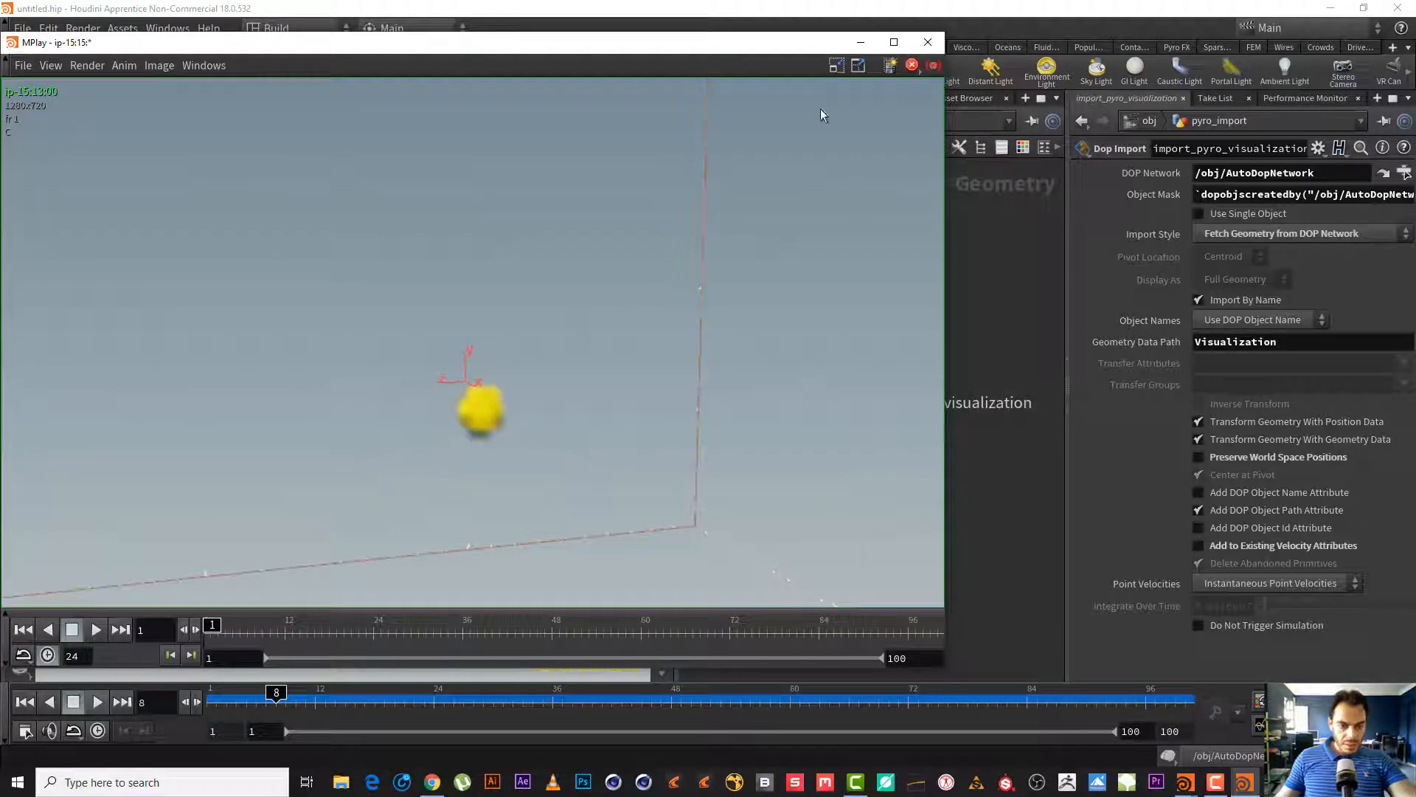
# - Maximize the MPlay window and play the rendered flipbook to examine the smoke colors, stopping at frame 35
pyautogui.click(893, 41)
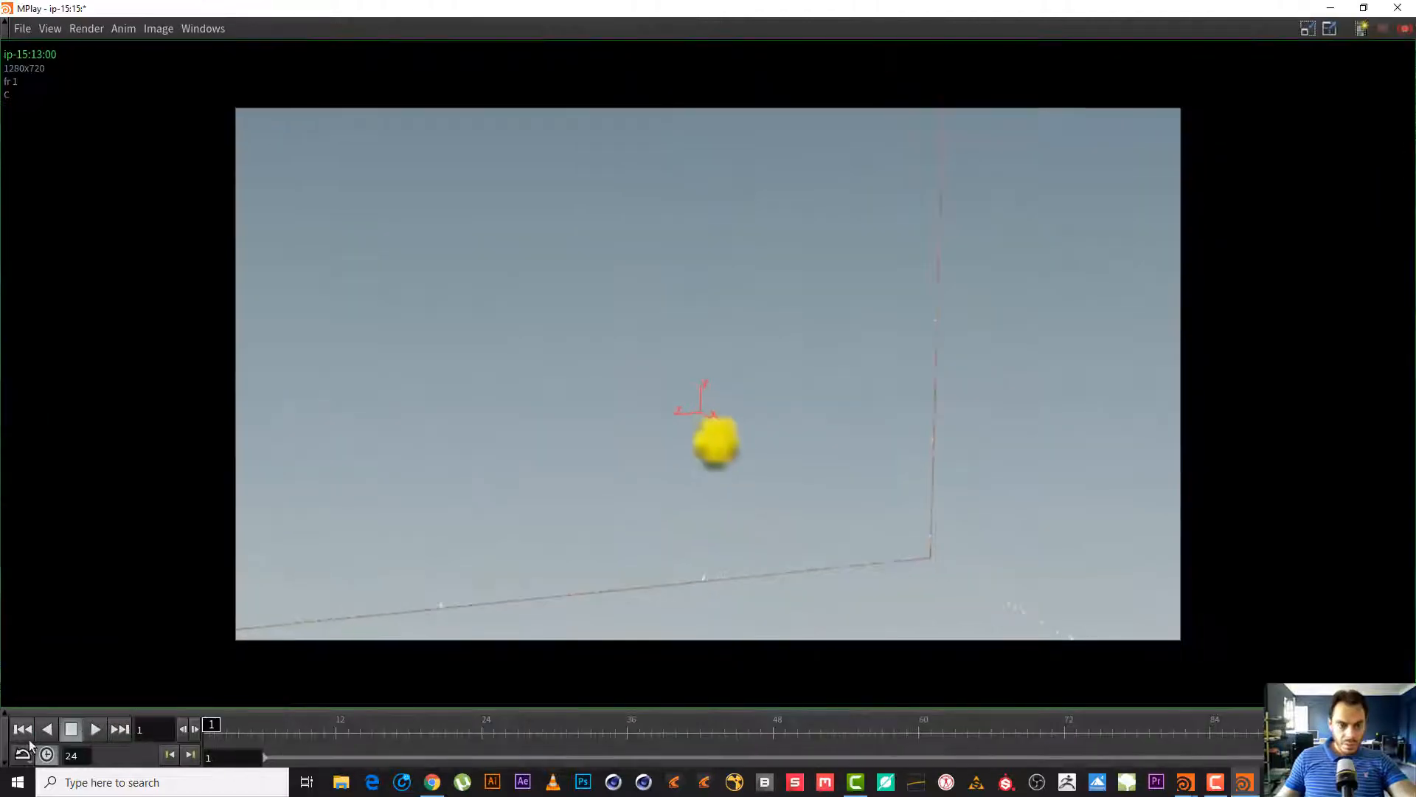
pyautogui.click(96, 729)
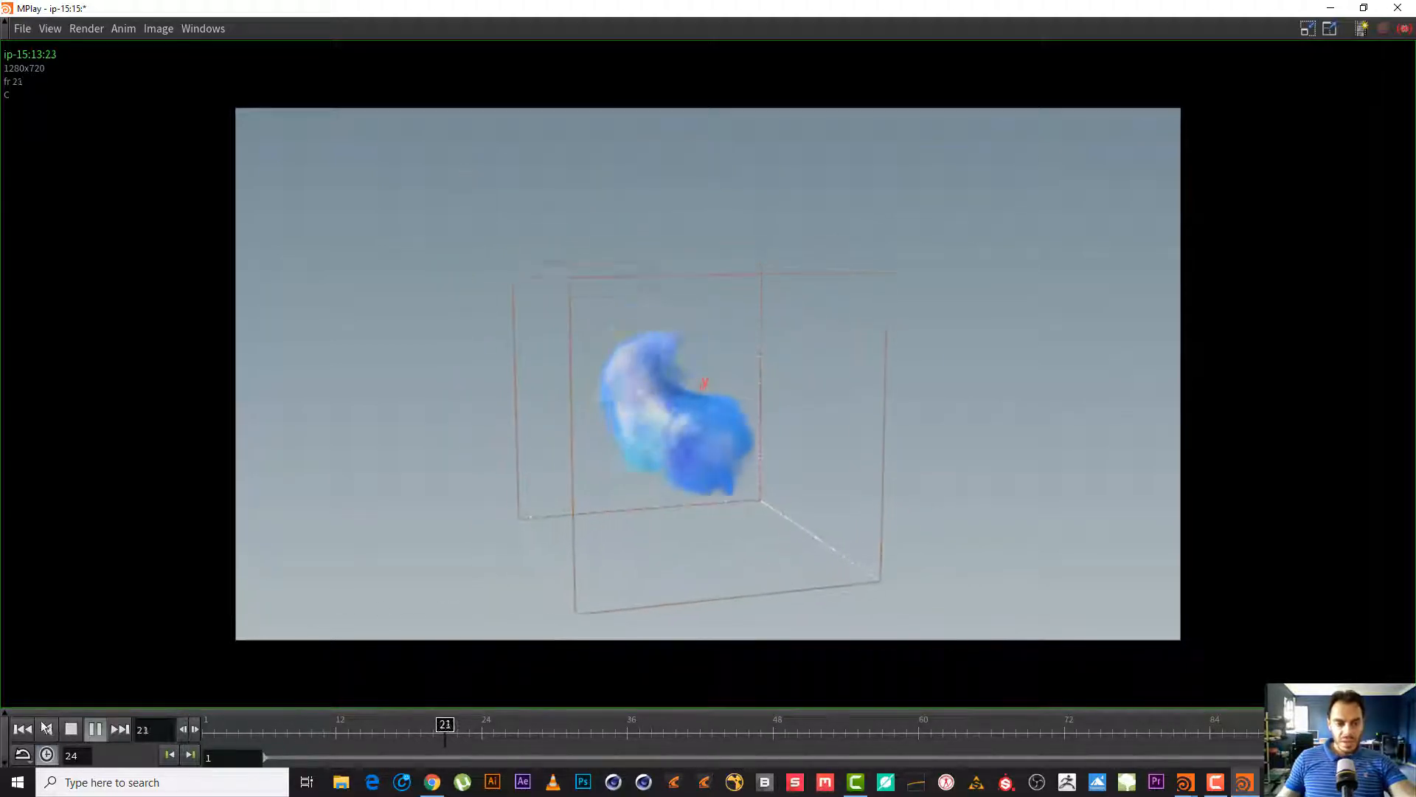
pyautogui.click(72, 728)
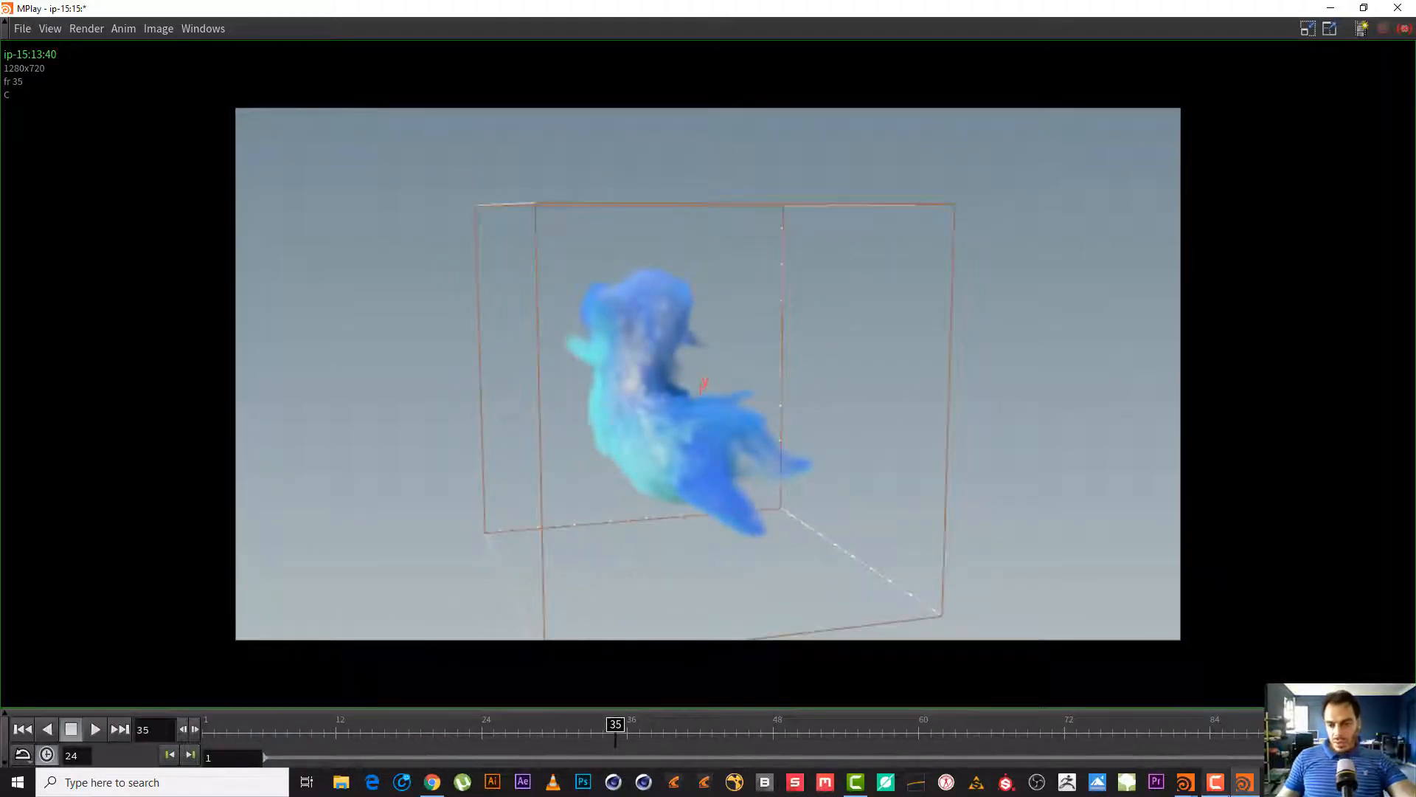